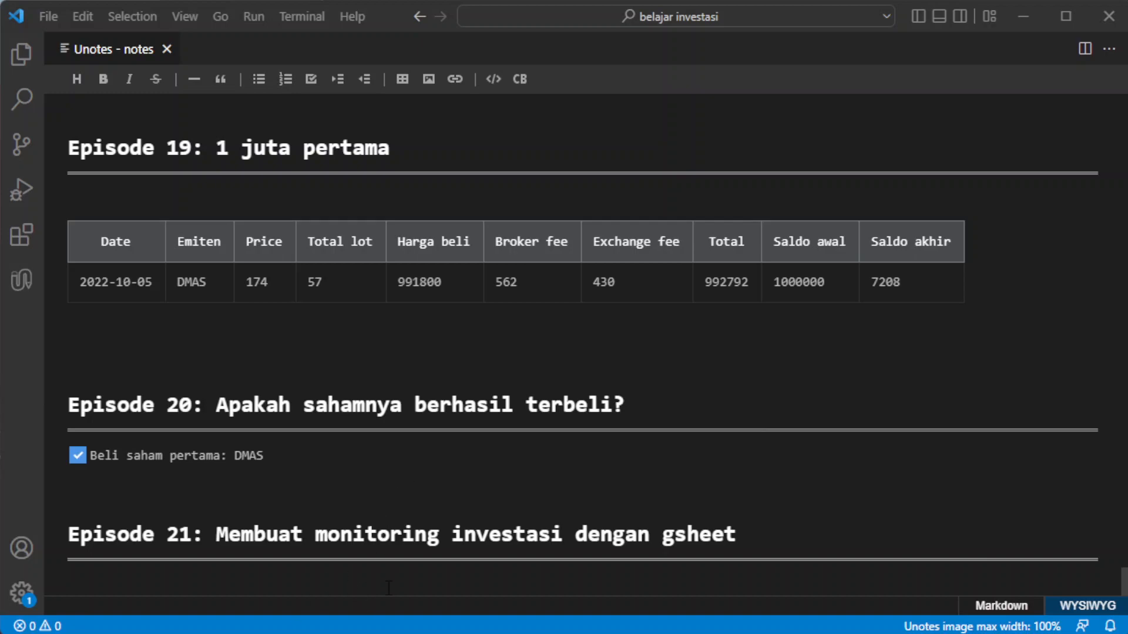
# Start a bullet list under the Episode 21 heading with the item "Apa yang mau kita buat hari ini?"
pyautogui.click(259, 88)
pyautogui.scroll(-1, 220, 487)
pyautogui.write('Apa au')
pyautogui.press('BackSpace')
pyautogui.press('BackSpace')
pyautogui.write('yang mau kita ')
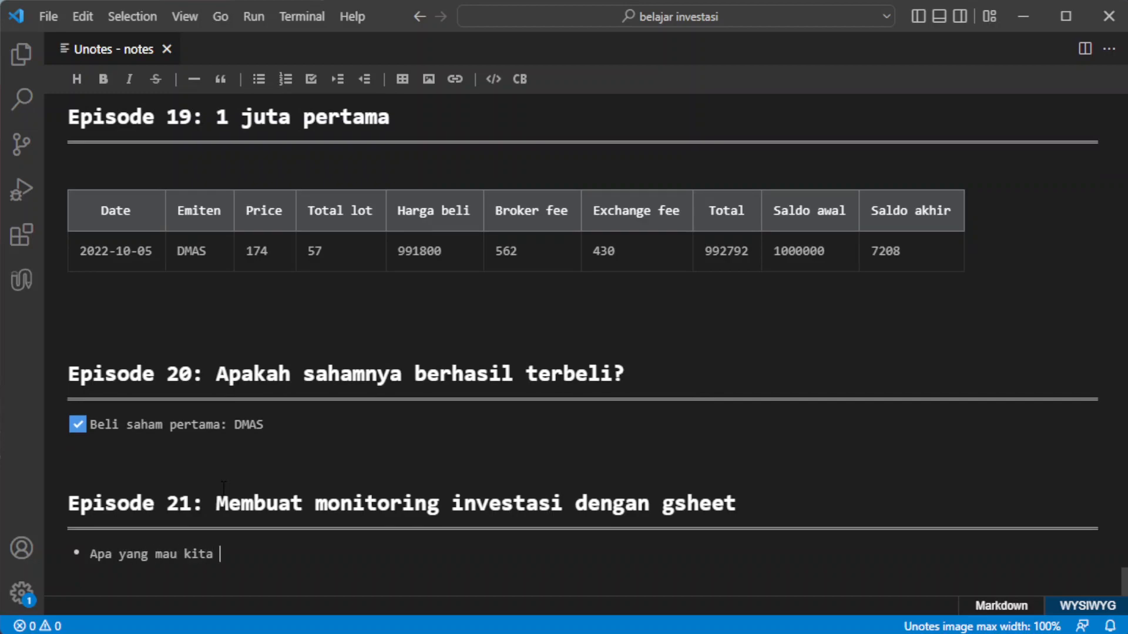
pyautogui.write('buat hari ini?')
# Add the indented sub-bullet "Dashboard / monitoring tools untuk kita pantau kinerja investasi kita pakai Google Sheet"
pyautogui.press('Return')
pyautogui.press('Tab')
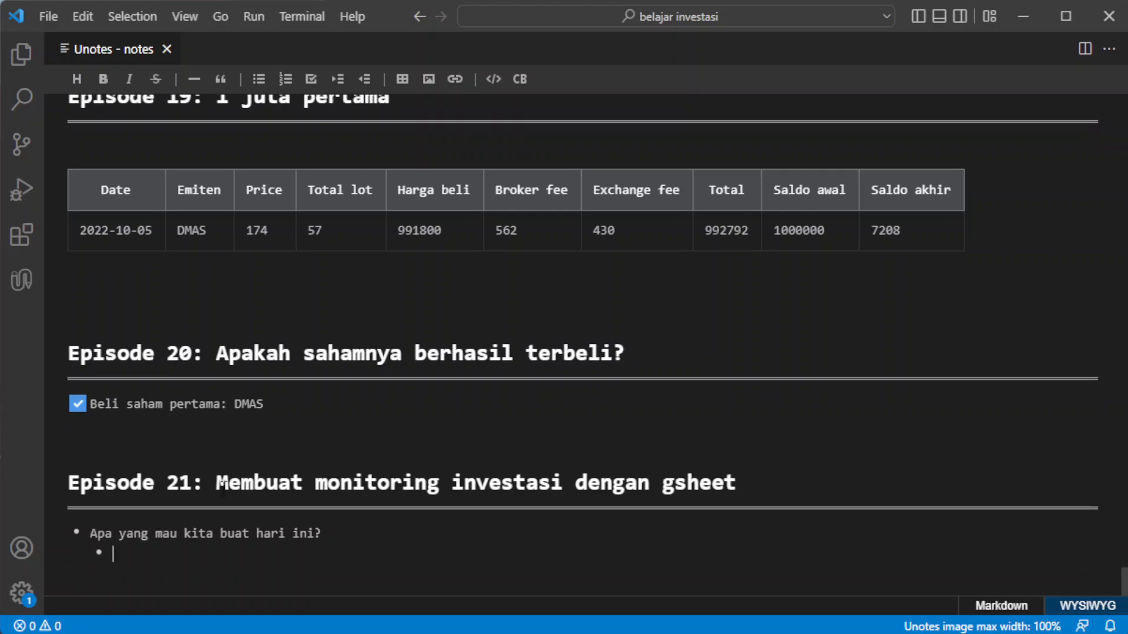
pyautogui.write('Dashboard / mo')
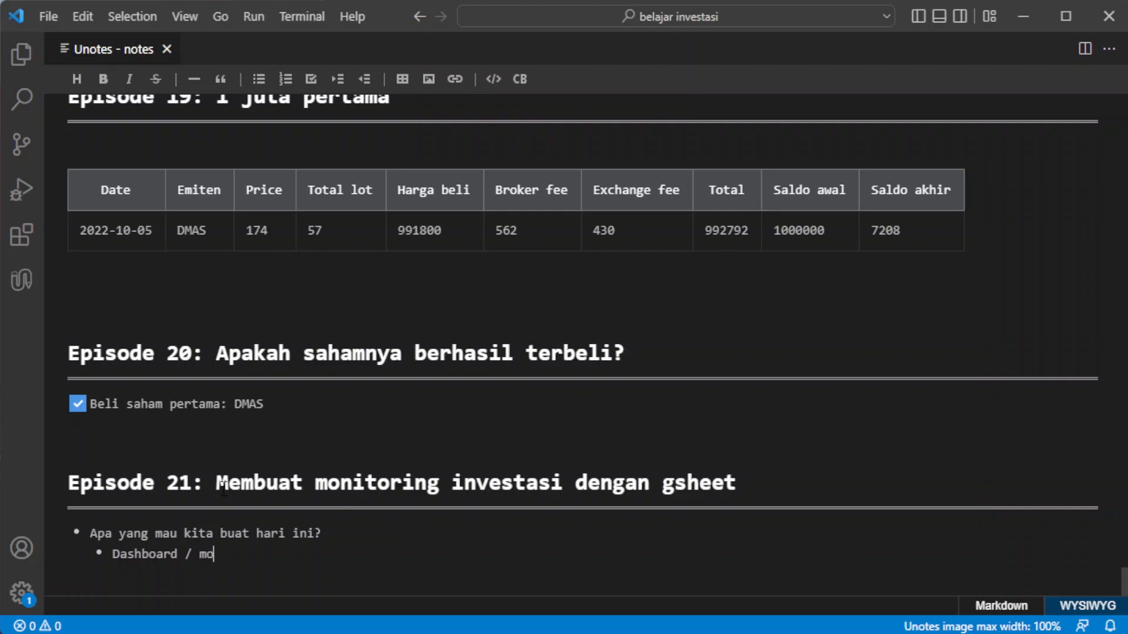
pyautogui.write('nitoring tools un')
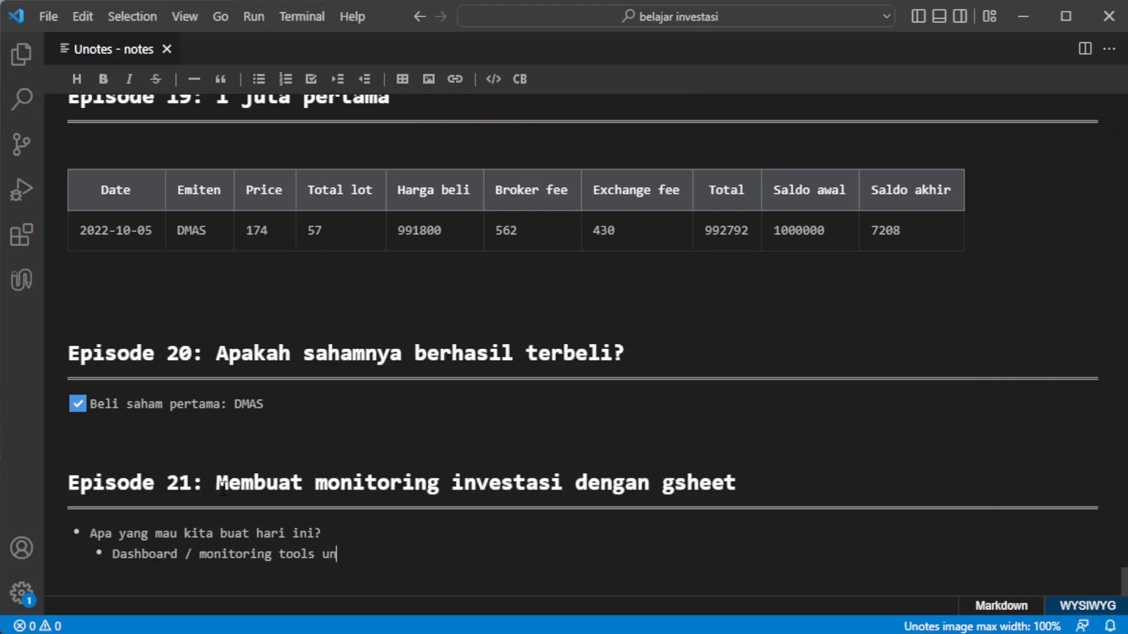
pyautogui.write('tuk kita pantau ')
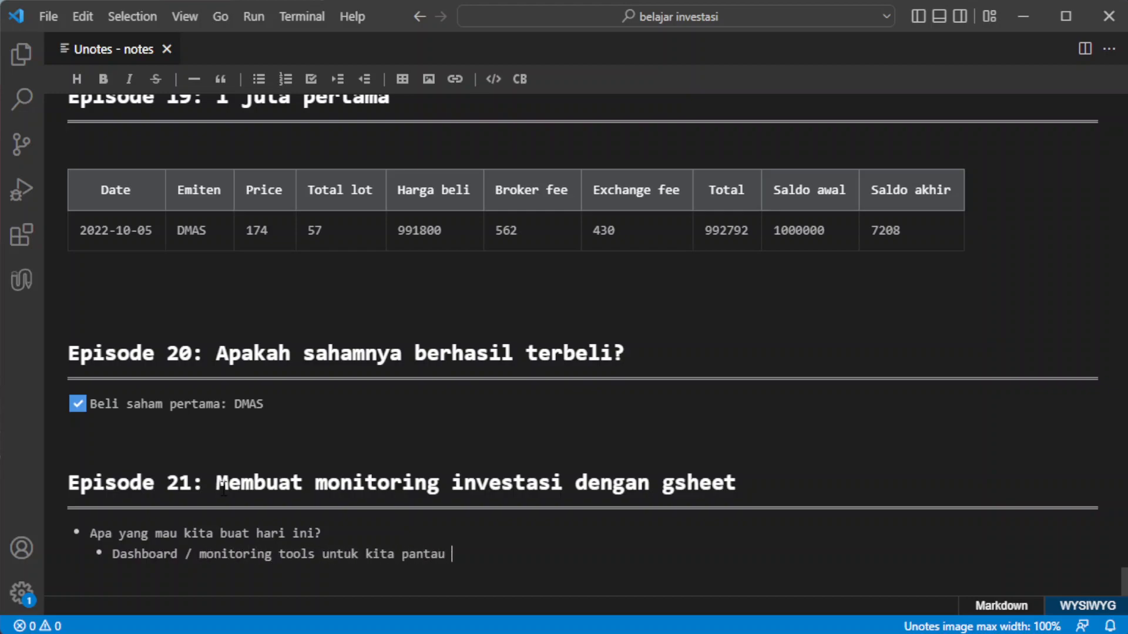
pyautogui.write('kinerja investasi kit')
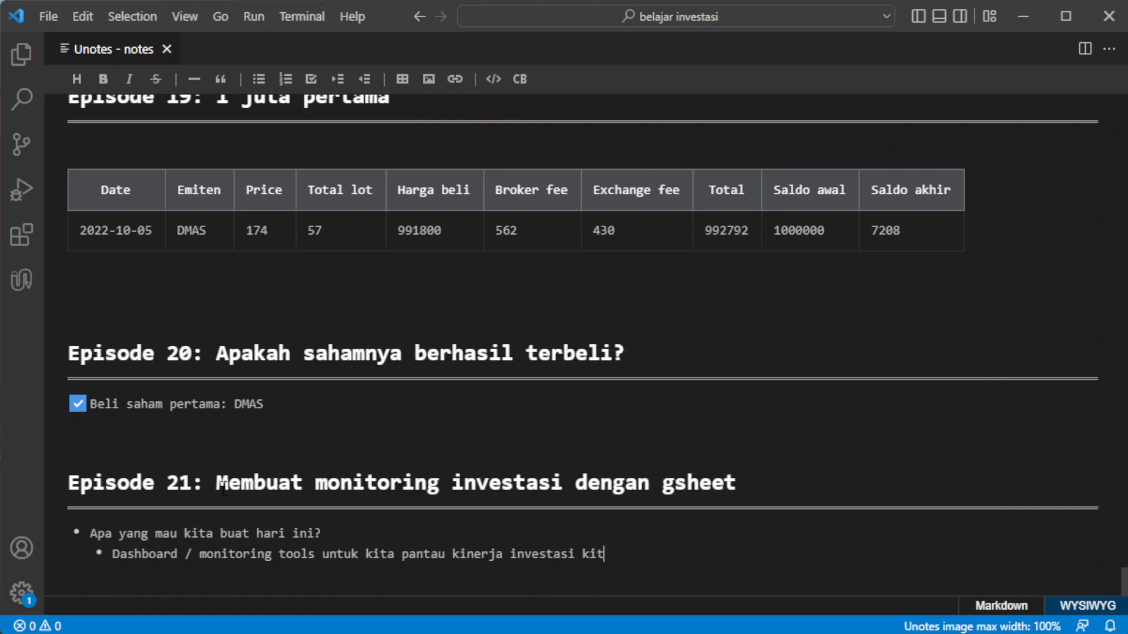
pyautogui.write('a pakai Google Sheet')
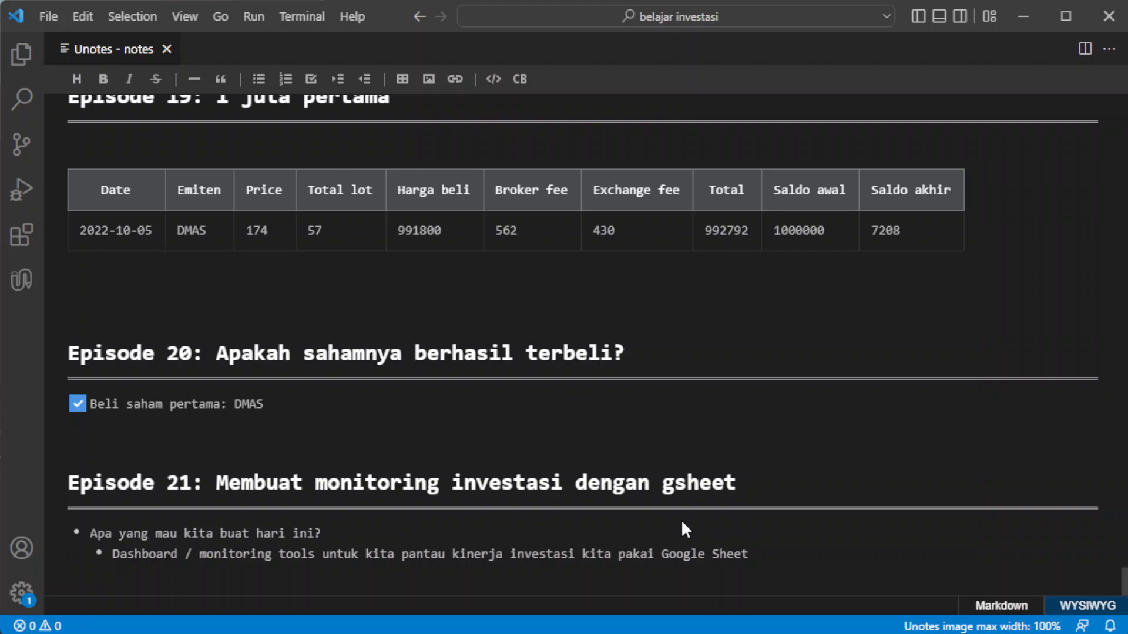
# Highlight A2:A10 on the Investment spreadsheet's Summary sheet, and add the top-level bullets "Apa yang mau ditrack?" and "Kegunaannya untuk apa?" to the notes
pyautogui.press('Return')
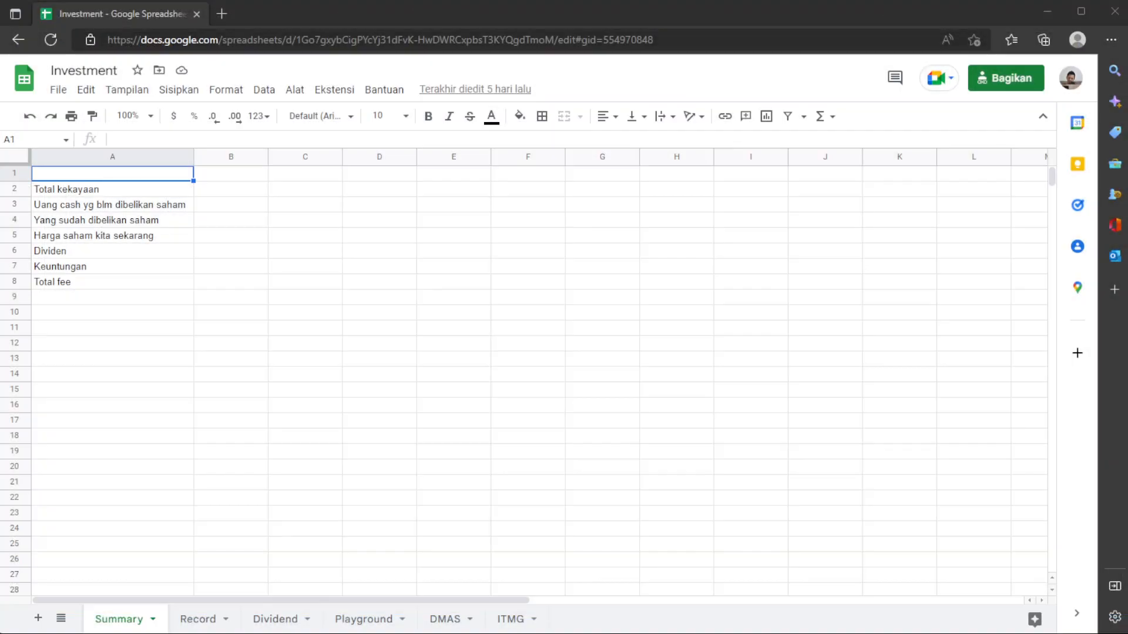
pyautogui.moveTo(117, 190); pyautogui.dragTo(154, 308)
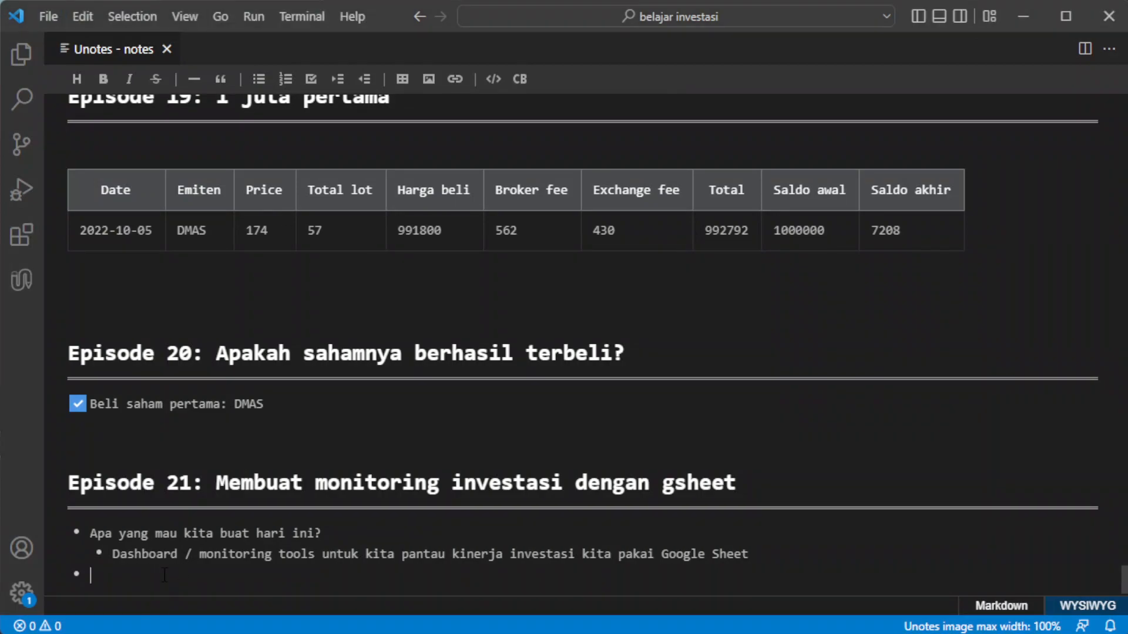
pyautogui.write('Apa yang mau ditrack?')
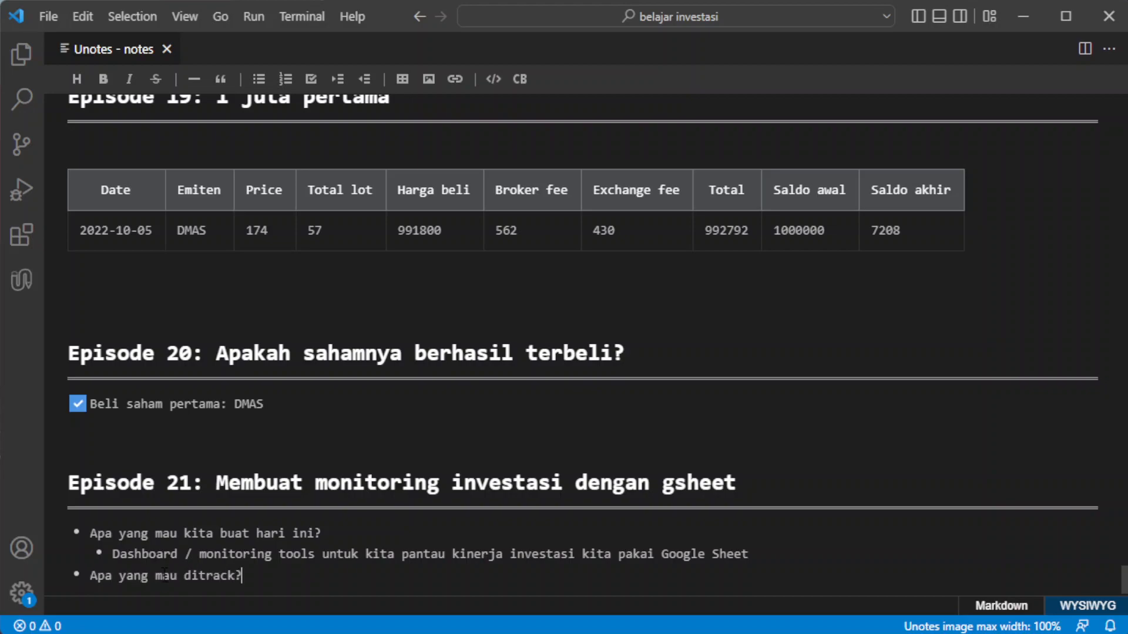
pyautogui.press('Return')
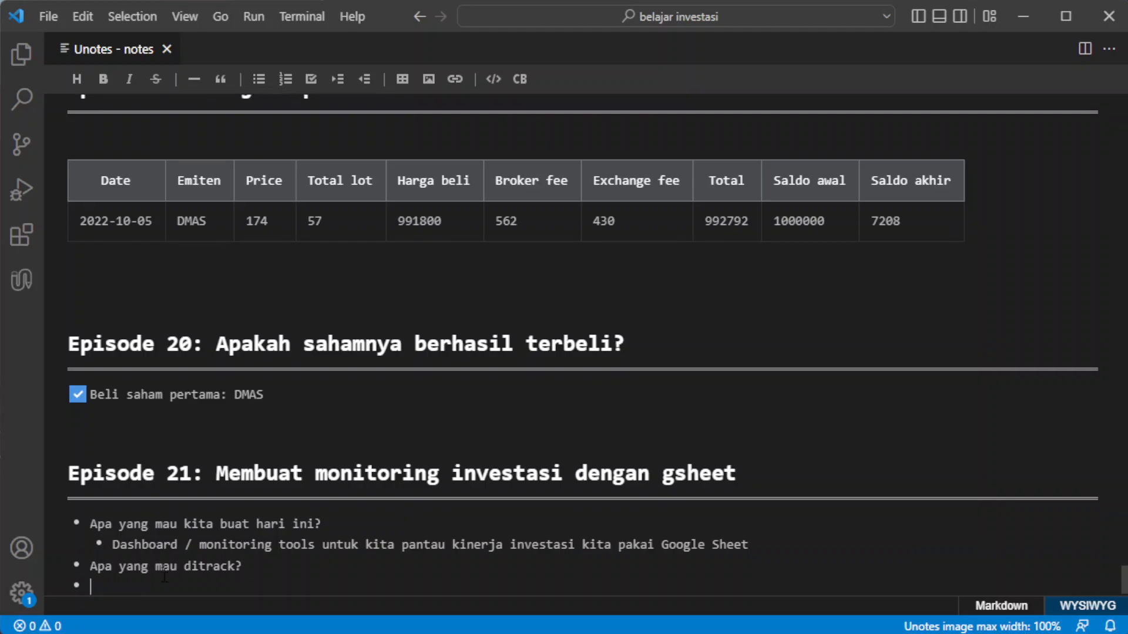
pyautogui.scroll(-1, 165, 577)
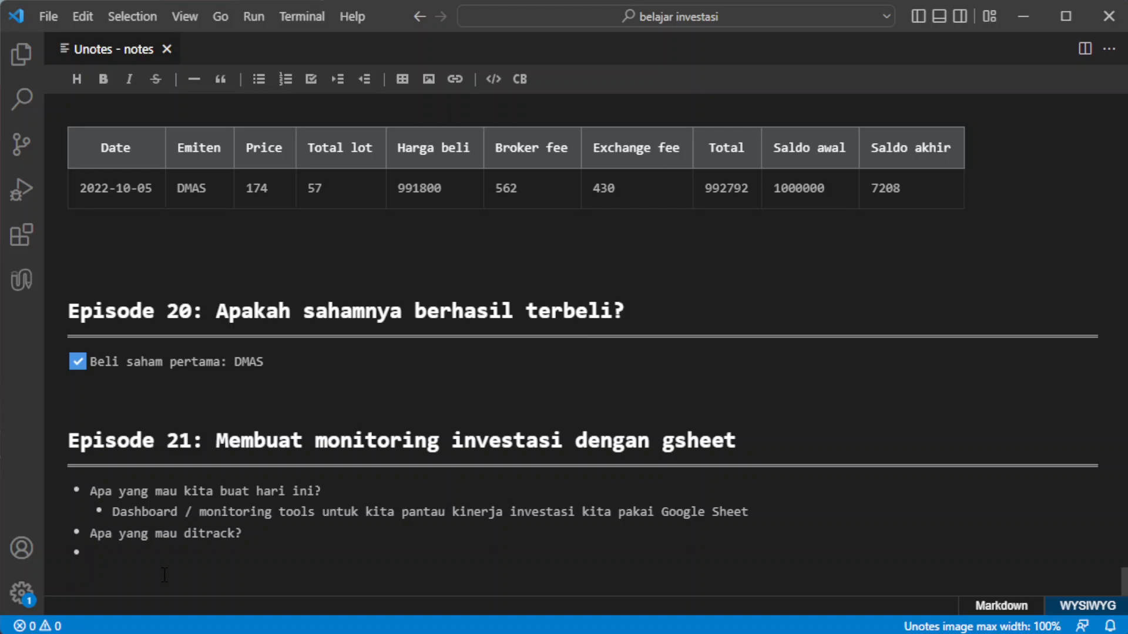
pyautogui.write('Kegunaannya untuk apa?')
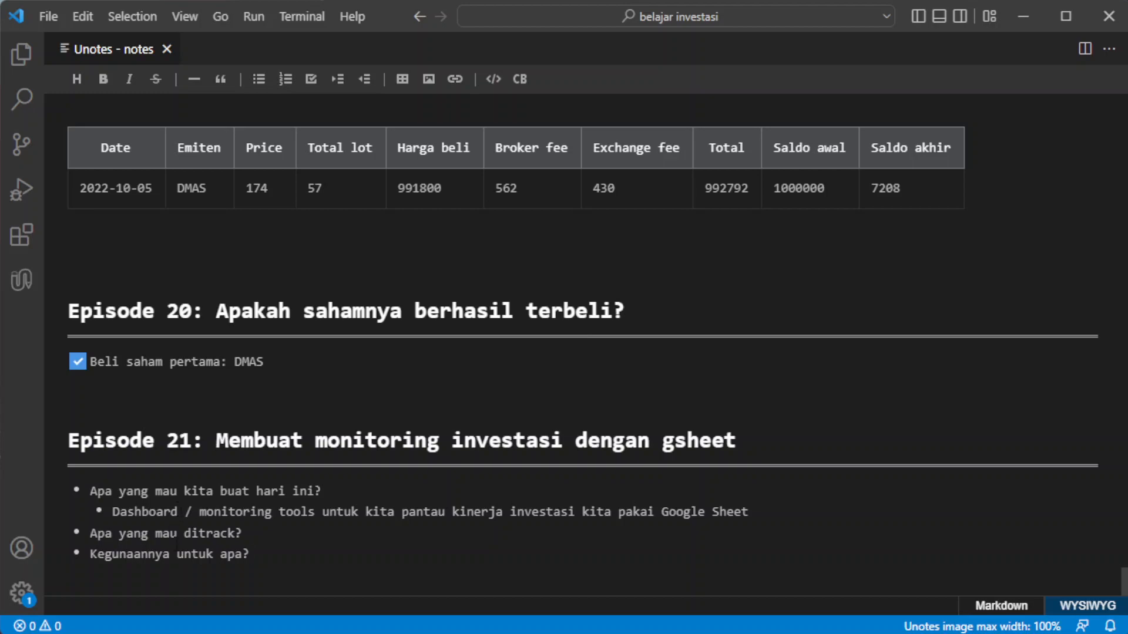
# Add the sub-bullet "Bahan evaluasi sebagai bukti kinerja investasi kita baik atau buruk" under "Kegunaannya untuk apa?"
pyautogui.press('Return')
pyautogui.press('Tab')
pyautogui.write('Bahan')
pyautogui.press('BackSpace')
pyautogui.write('n evaluasi ')
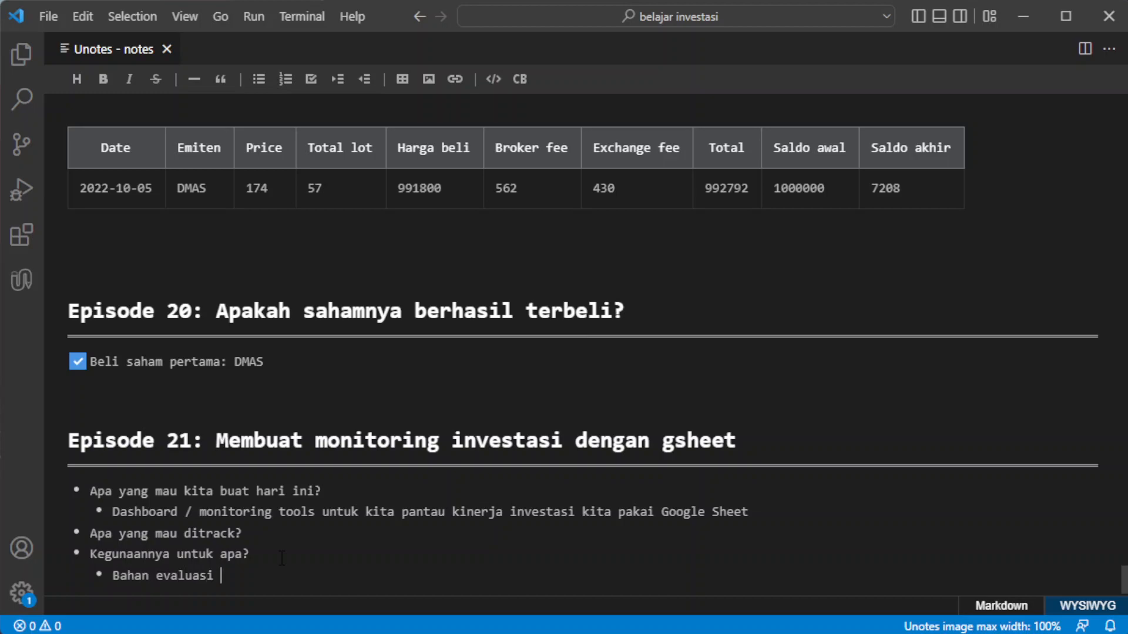
pyautogui.write('sebagai bukti ki')
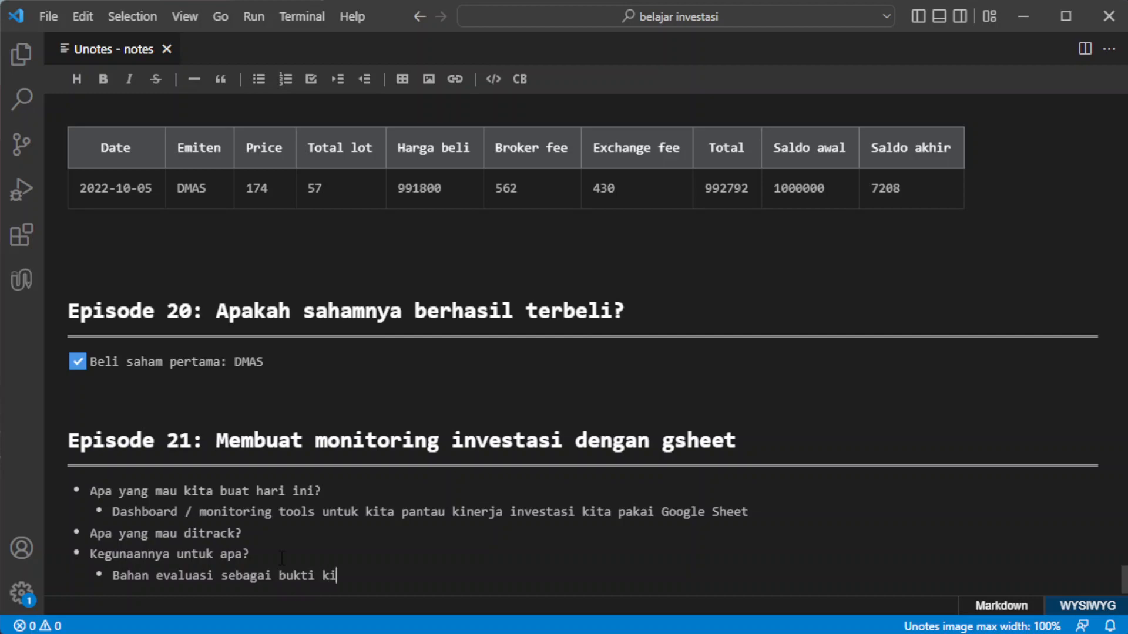
pyautogui.write('nerja investasi kita baik atau b')
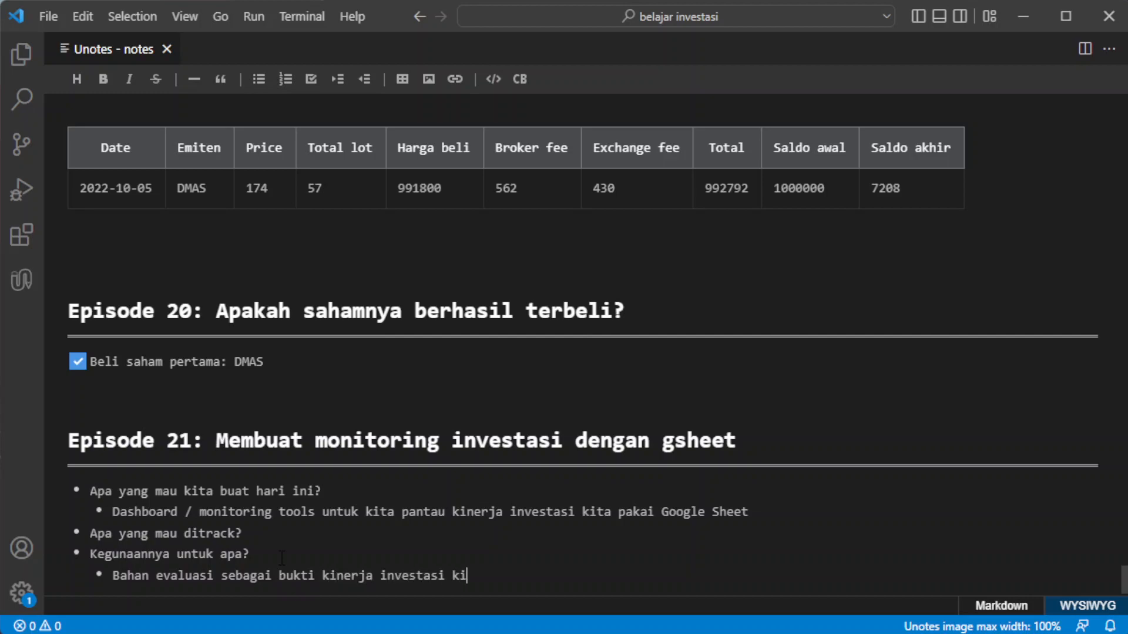
pyautogui.write('uruk')
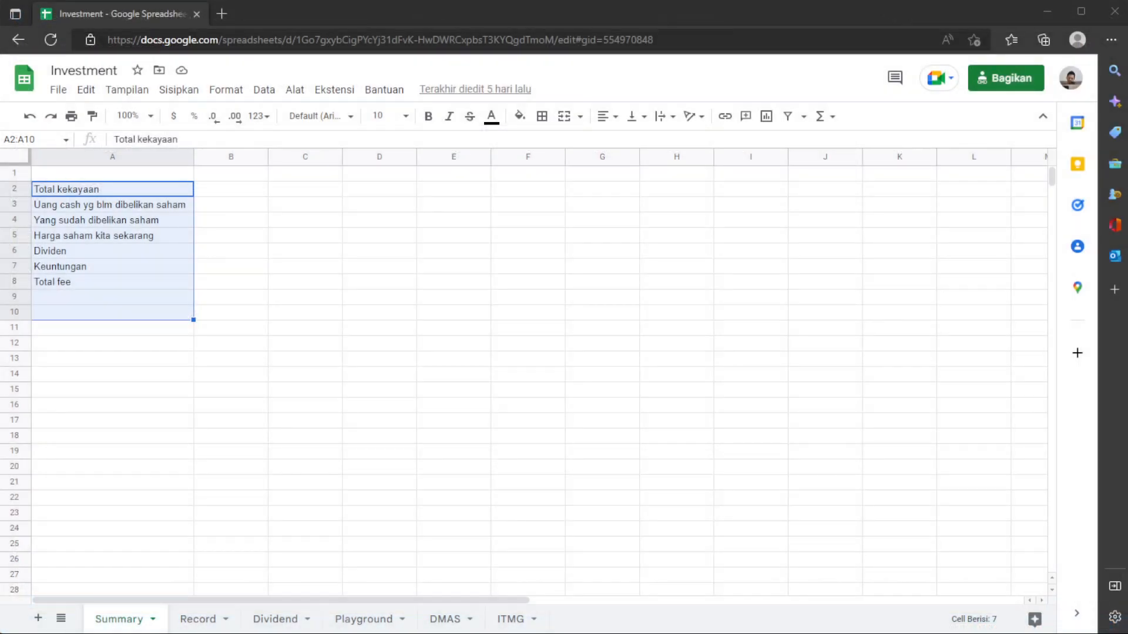
# Switch to the Edge browser, search the web for "ihsg" in a new tab, and close that tab
pyautogui.click(223, 17)
pyautogui.write('ihsg')
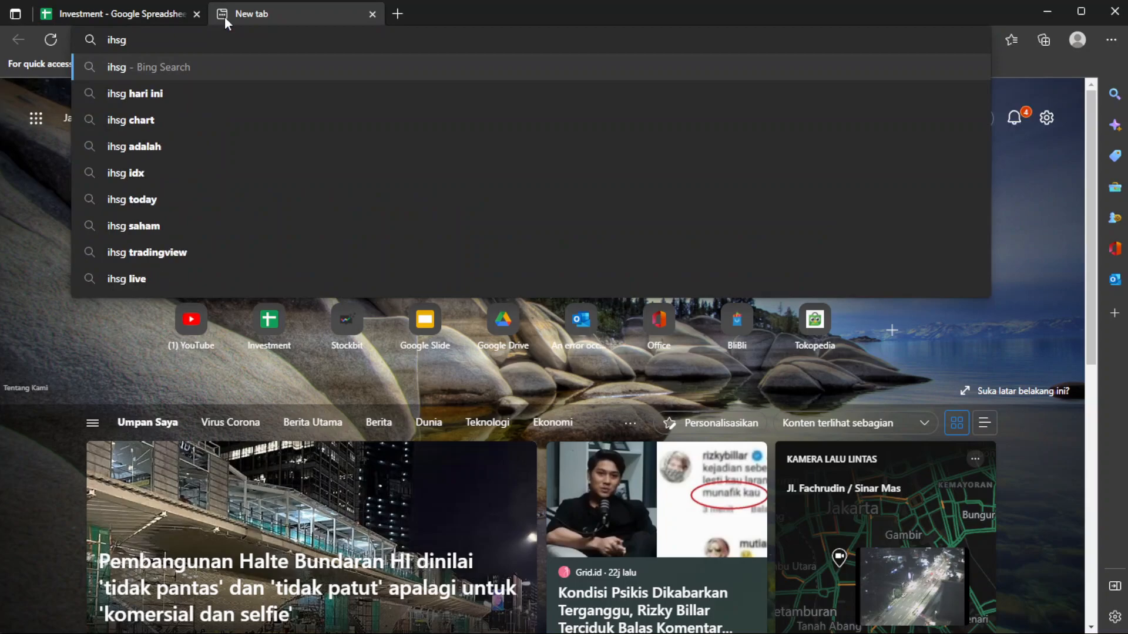
pyautogui.press('Return')
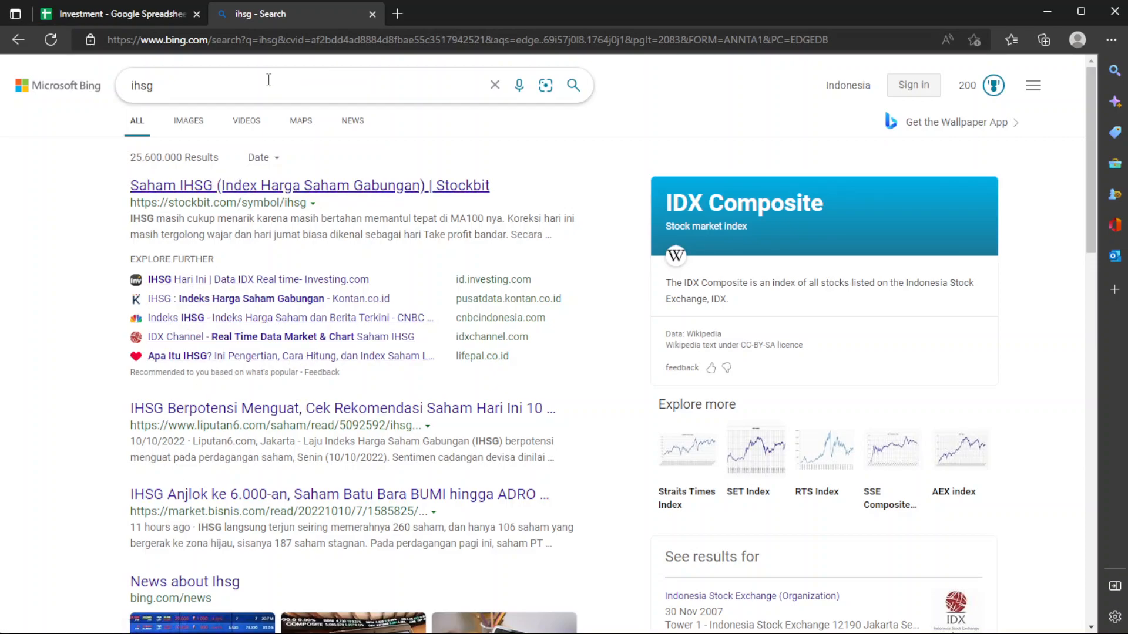
pyautogui.click(368, 15)
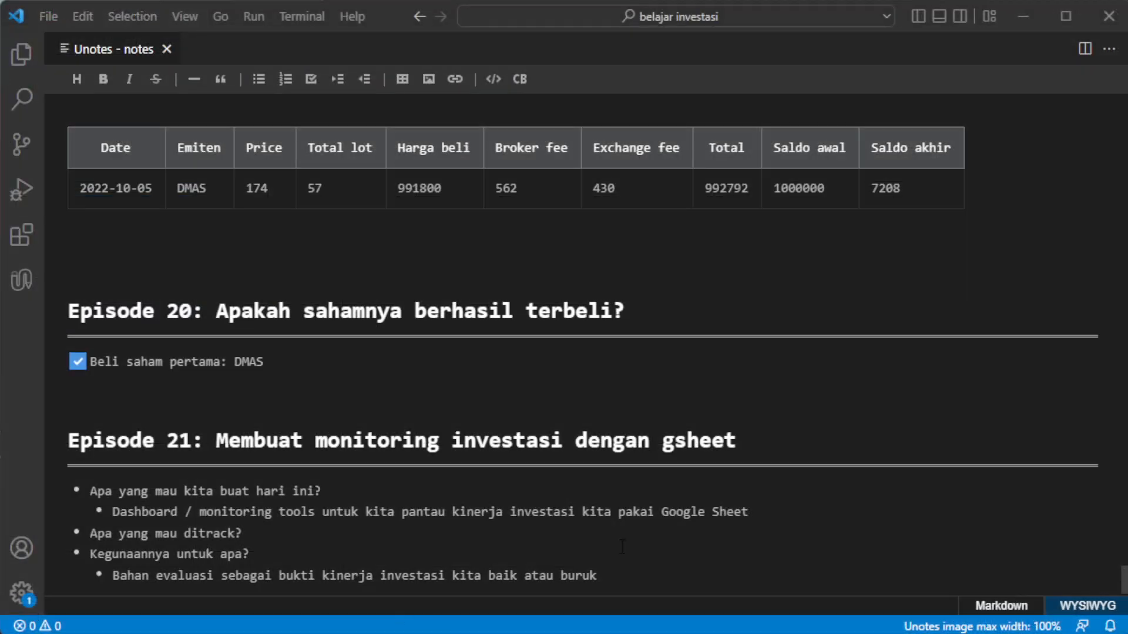
# Add the top-level bullet "Target investasi kita bisa dapat keuntungan diatas IHSG" at the end of the Episode 21 notes
pyautogui.click(622, 576)
pyautogui.press('Return')
pyautogui.hotkey('shift', 'Tab')
pyautogui.write('Target')
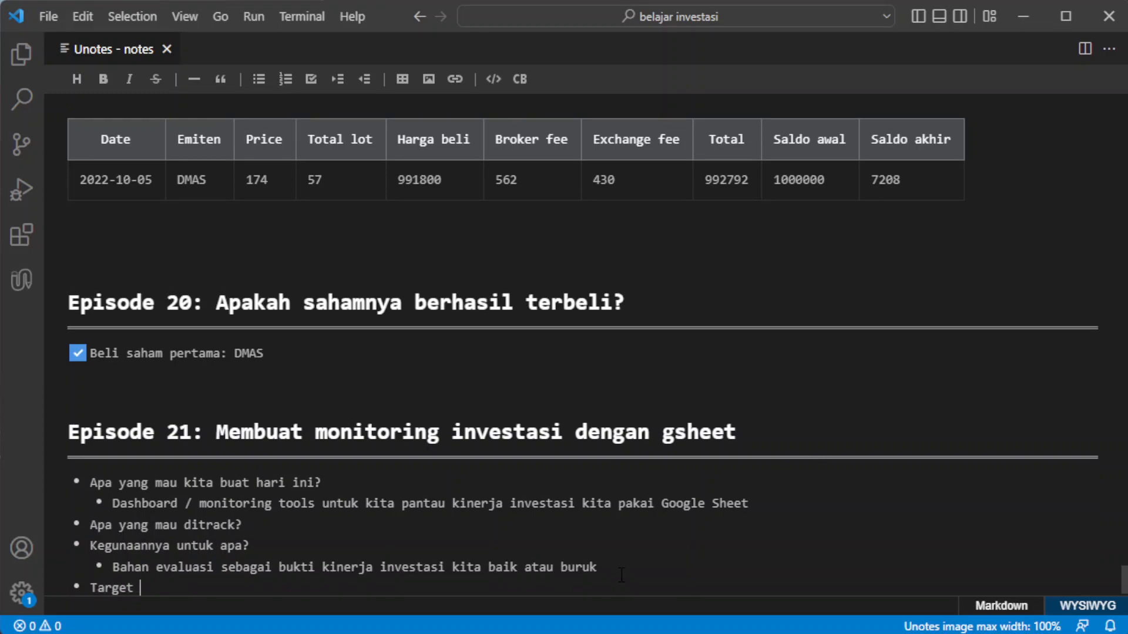
pyautogui.write(' investasi kita bisa dapat ')
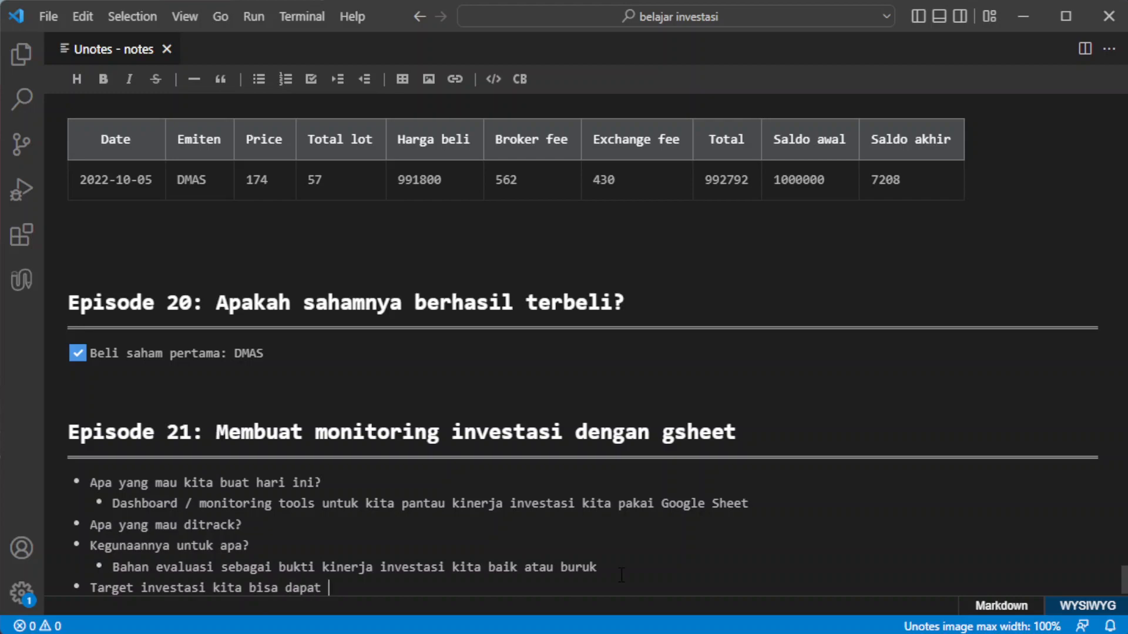
pyautogui.write('keuntungan diatas')
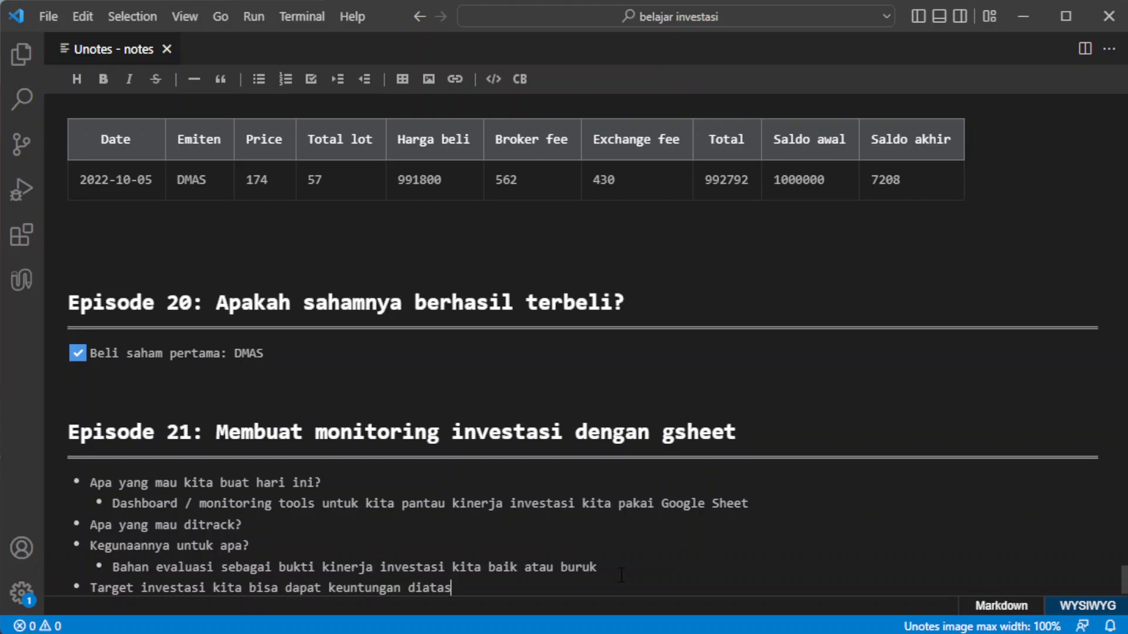
pyautogui.write(' IHSG')
pyautogui.moveTo(167, 574); pyautogui.dragTo(659, 528)
pyautogui.click(659, 528)
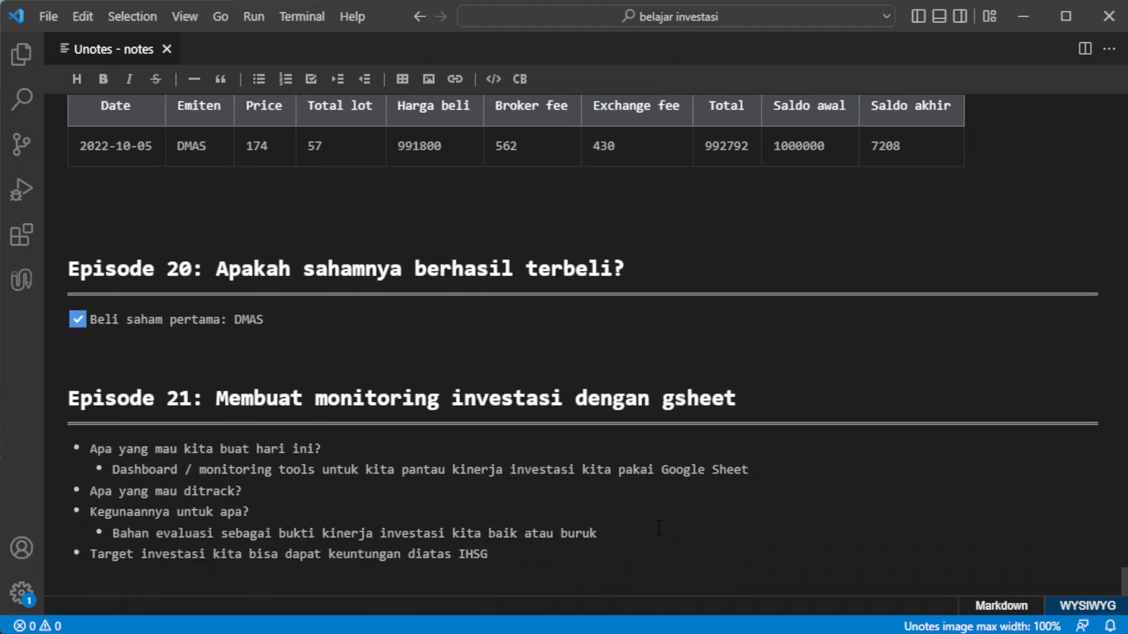
pyautogui.press('Return')
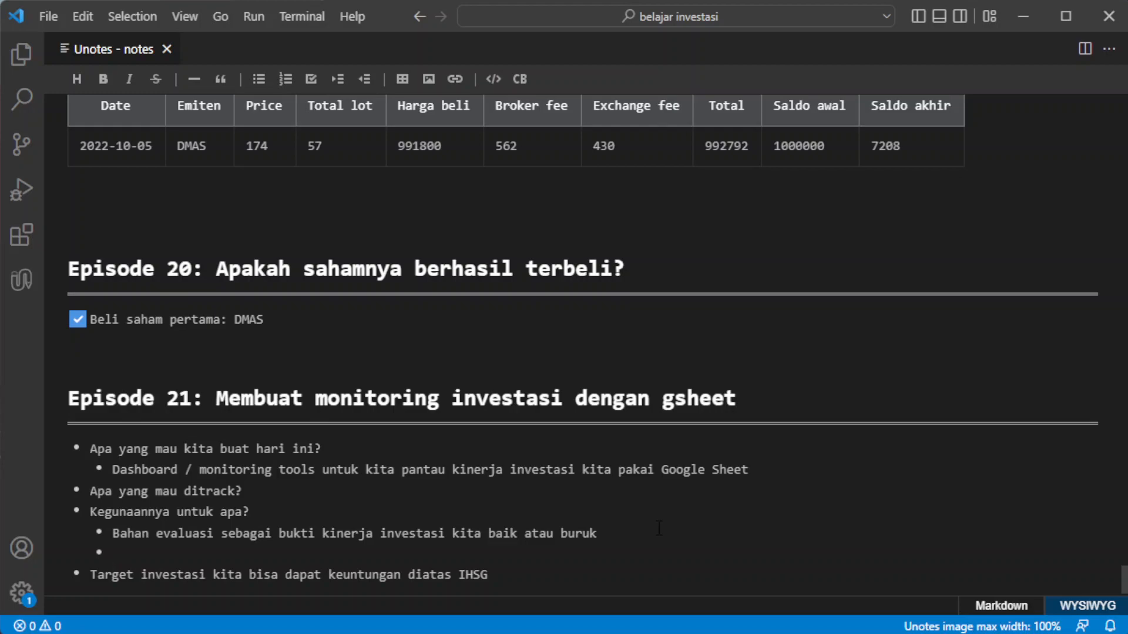
pyautogui.write('Seberapa')
pyautogui.doubleClick(144, 555)
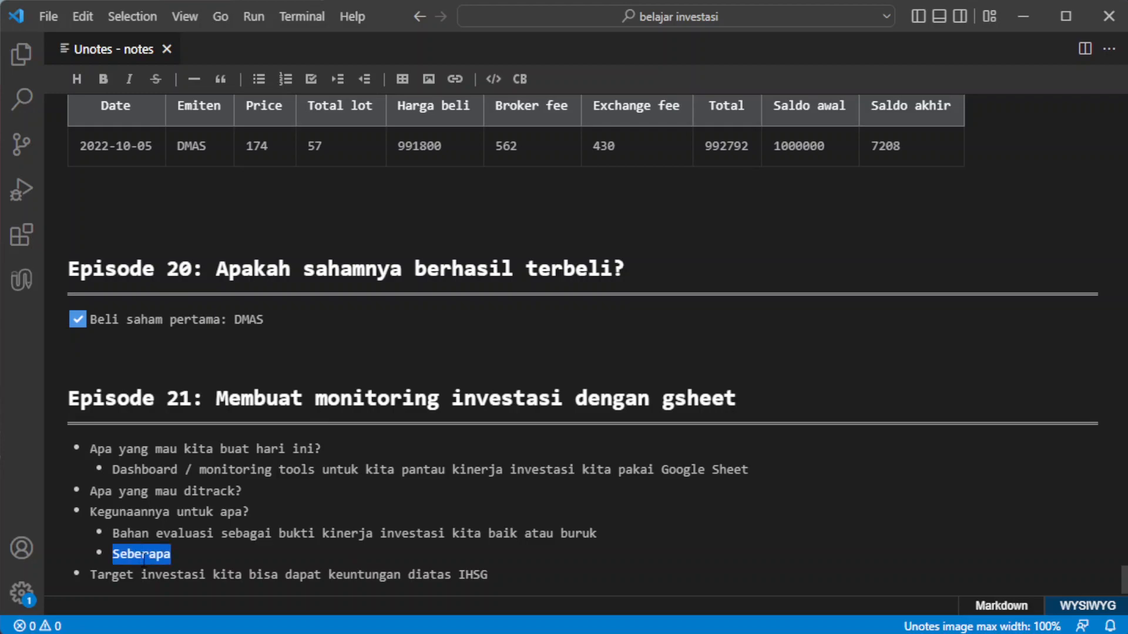
pyautogui.write('S')
pyautogui.press('BackSpace')
pyautogui.moveTo(120, 534); pyautogui.dragTo(353, 521)
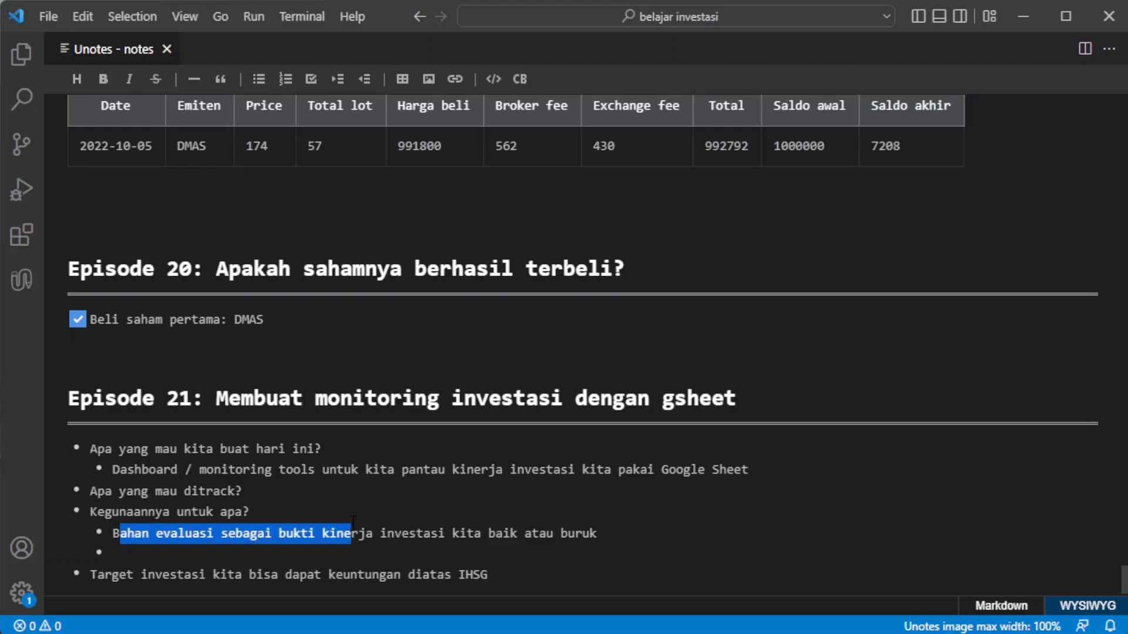
pyautogui.click(237, 558)
pyautogui.press('BackSpace')
pyautogui.press('BackSpace')
pyautogui.write('k')
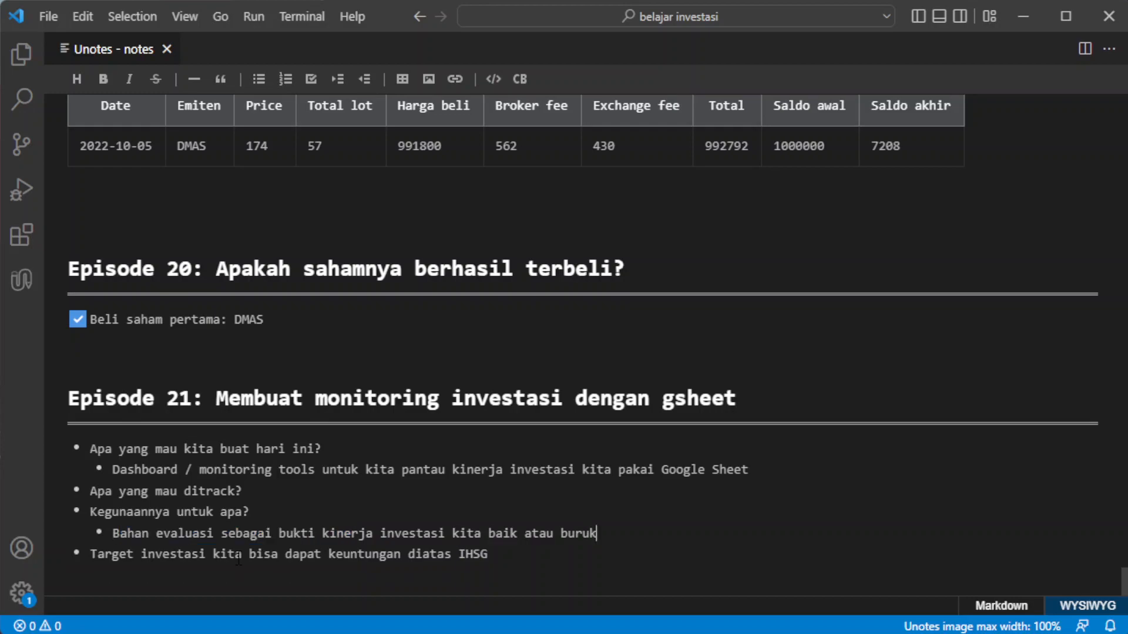
# Add the sub-bullet "Semua uang yang keluar masuk" under "Apa yang mau ditrack?"
pyautogui.click(265, 494)
pyautogui.press('Return')
pyautogui.press('Tab')
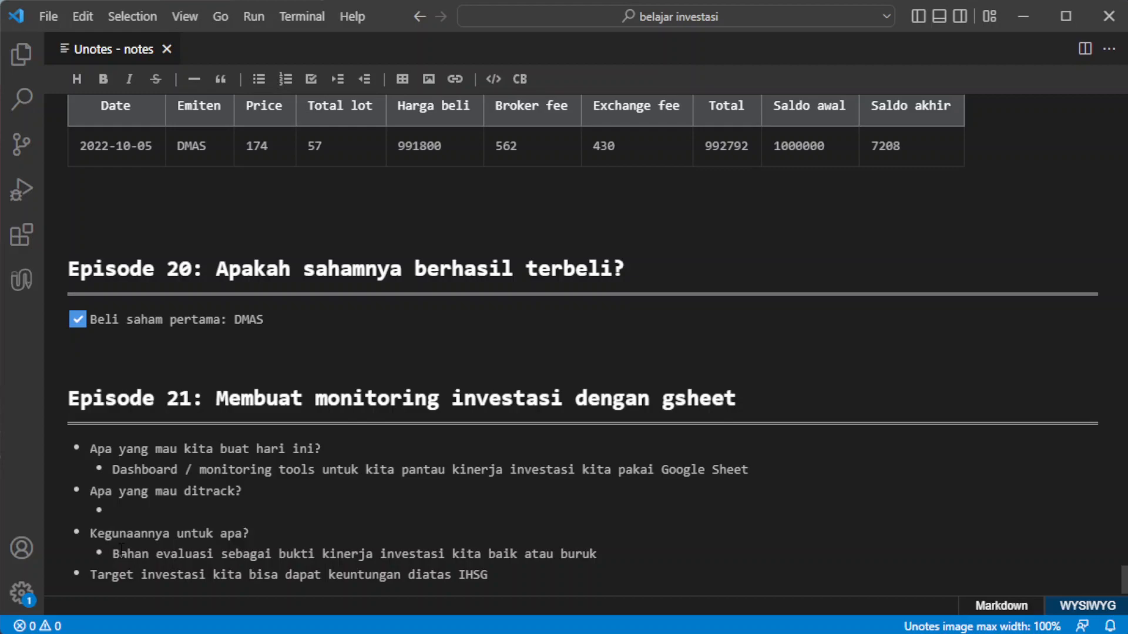
pyautogui.write('Semua uang yang keluar masuk')
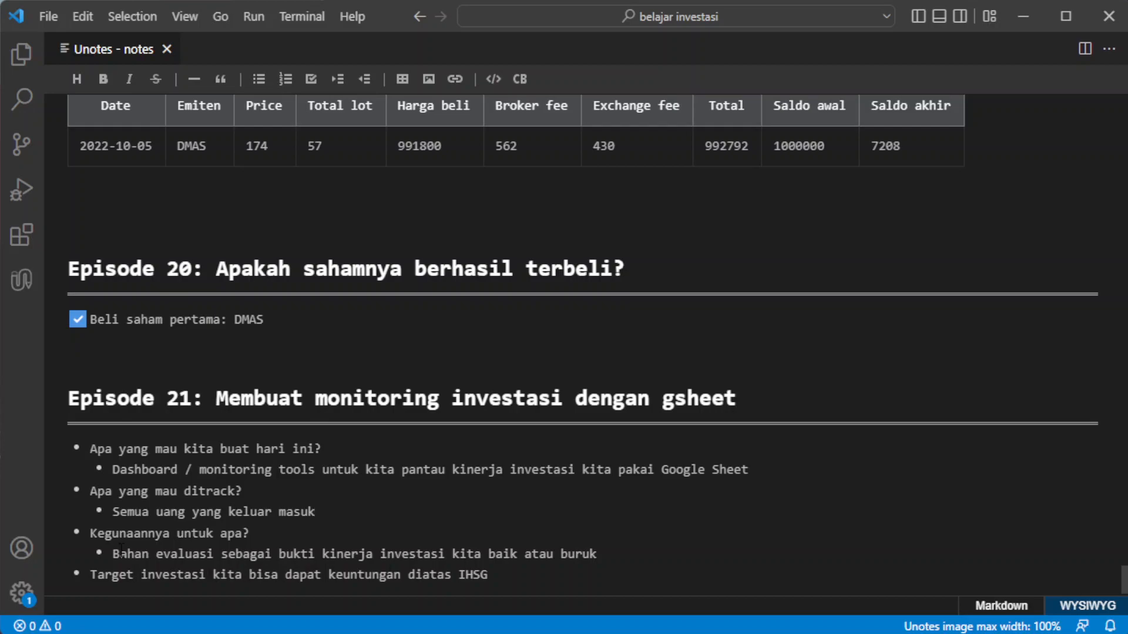
# Nest the bullets "Uang yang diinvestasikan" and "Uang ditarik" under "Semua uang yang keluar masuk"
pyautogui.press('Return')
pyautogui.press('Tab')
pyautogui.write('Uang yang diinvestasikan')
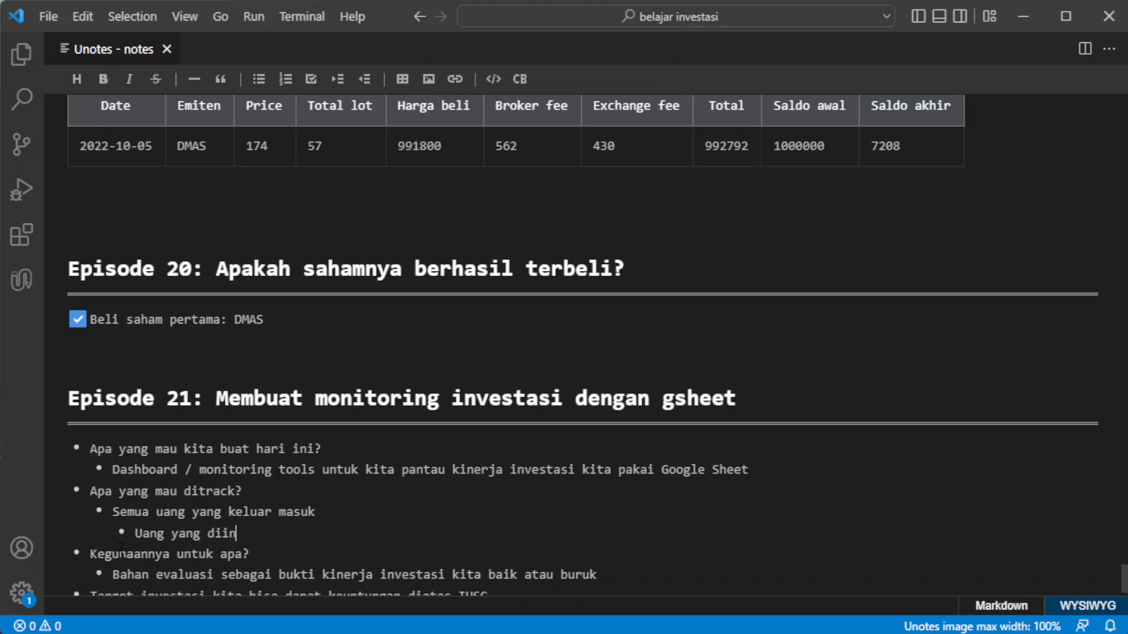
pyautogui.press('Return')
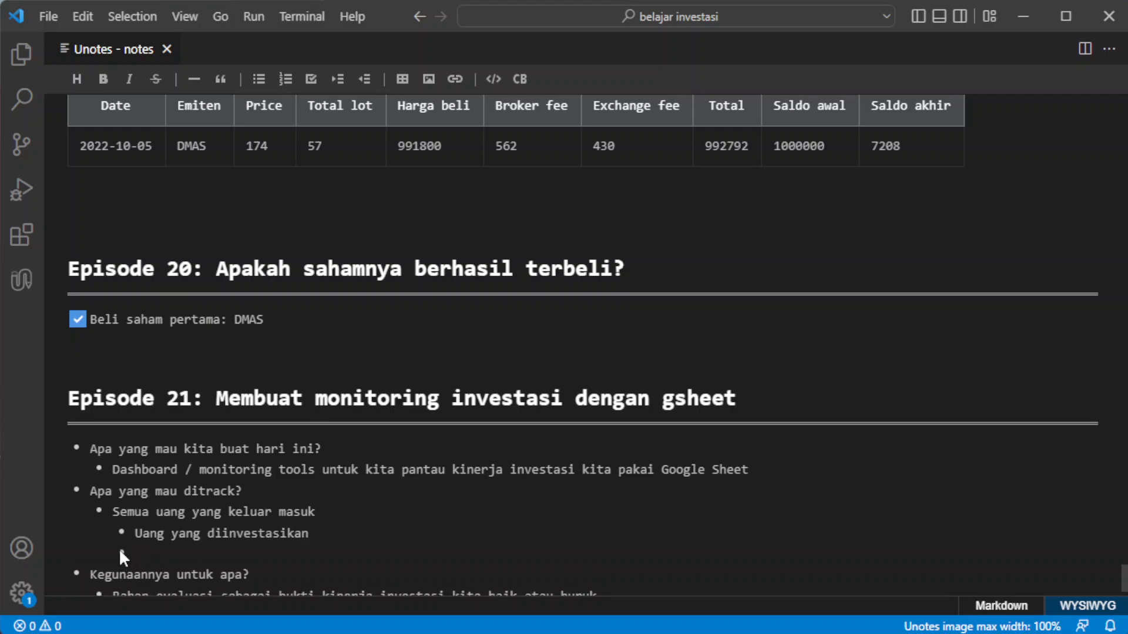
pyautogui.write('Uang ditarik')
# Add the sub-bullets "Saham apa aja yang pernah dibeli" and "Index portofolio kita" one level below "Apa yang mau ditrack?"
pyautogui.press('Return')
pyautogui.hotkey('shift', 'Tab')
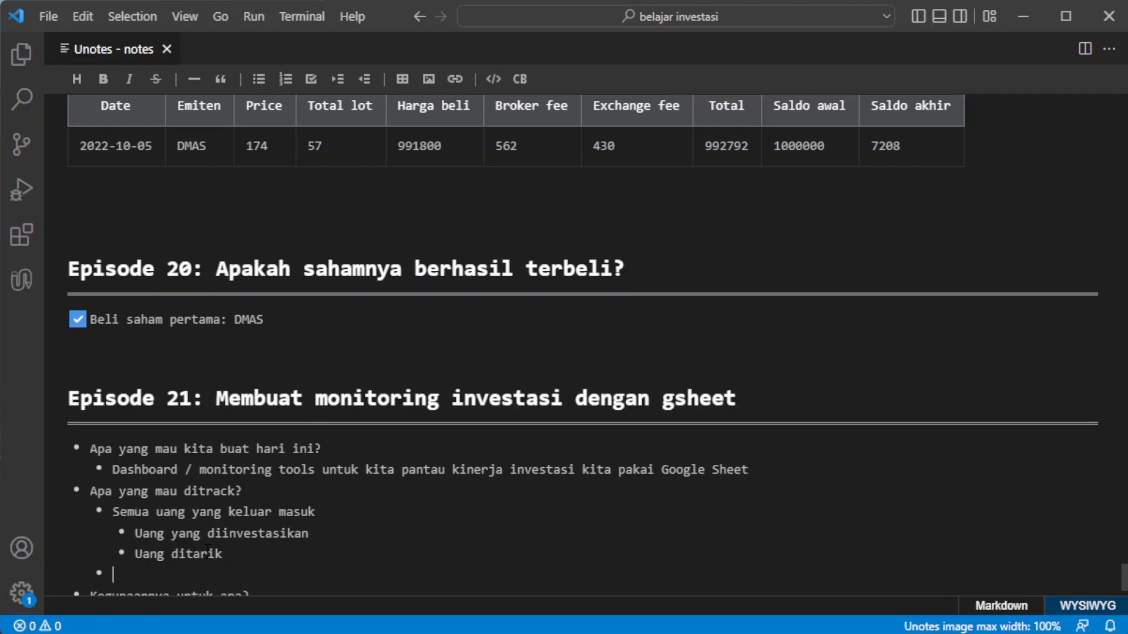
pyautogui.write('Saham apa aja yang pernah dibeli')
pyautogui.press('Return')
pyautogui.scroll(-2, 208, 552)
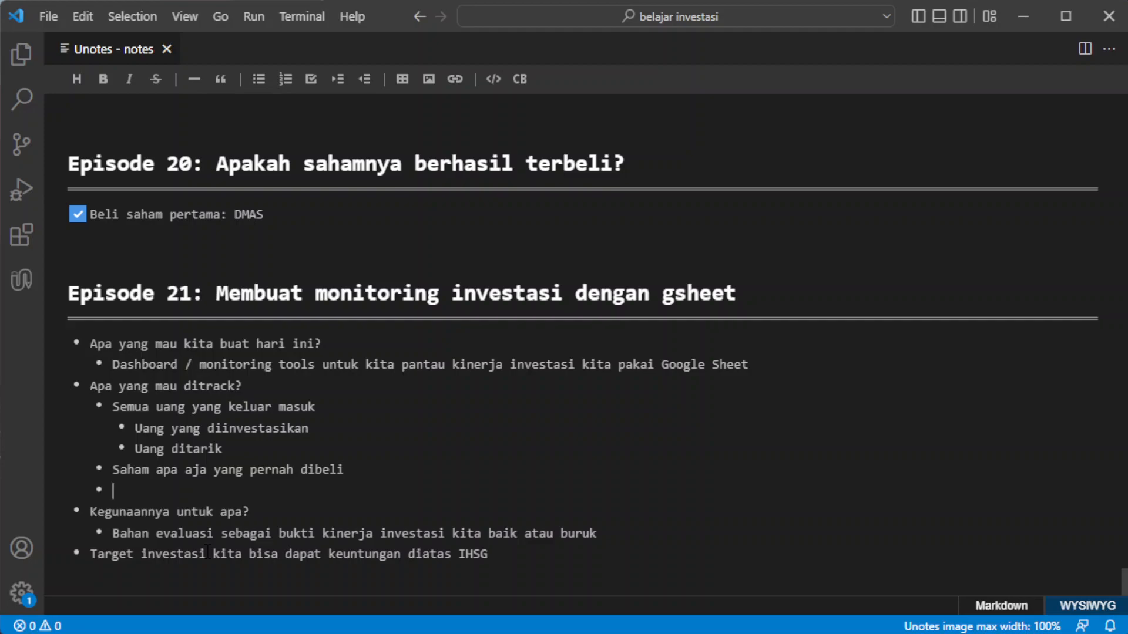
pyautogui.write('Index portofolio kita')
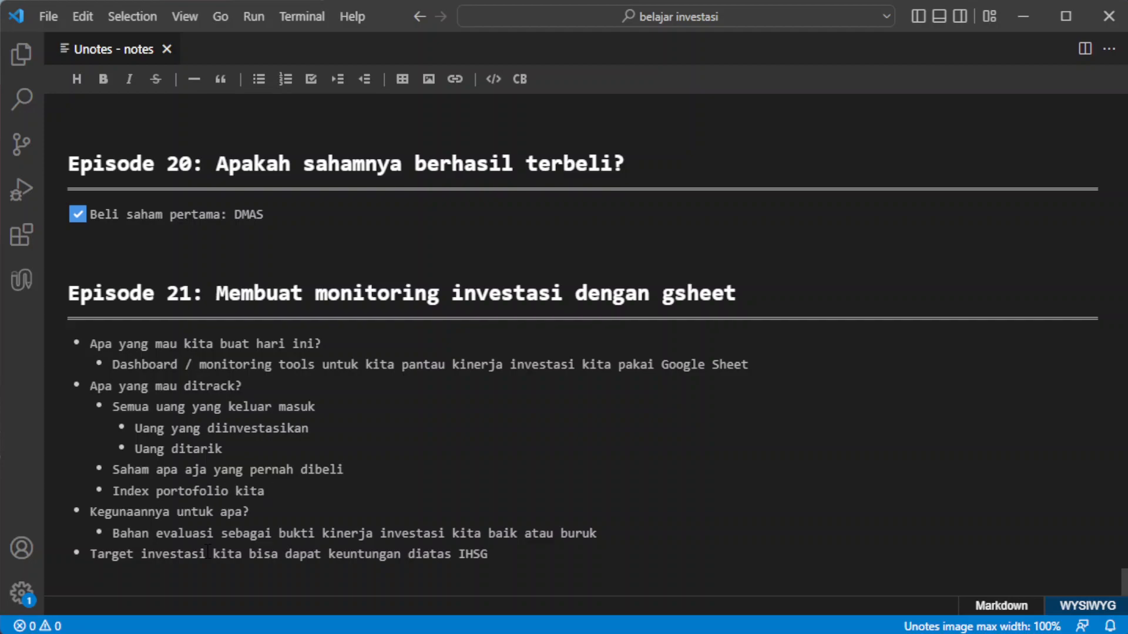
# Complete the index bullet as "Index portofolio kita berapa?" and add the sibling bullet "Uang diinvestasikan?" below it
pyautogui.write(' berapa?')
pyautogui.press('Return')
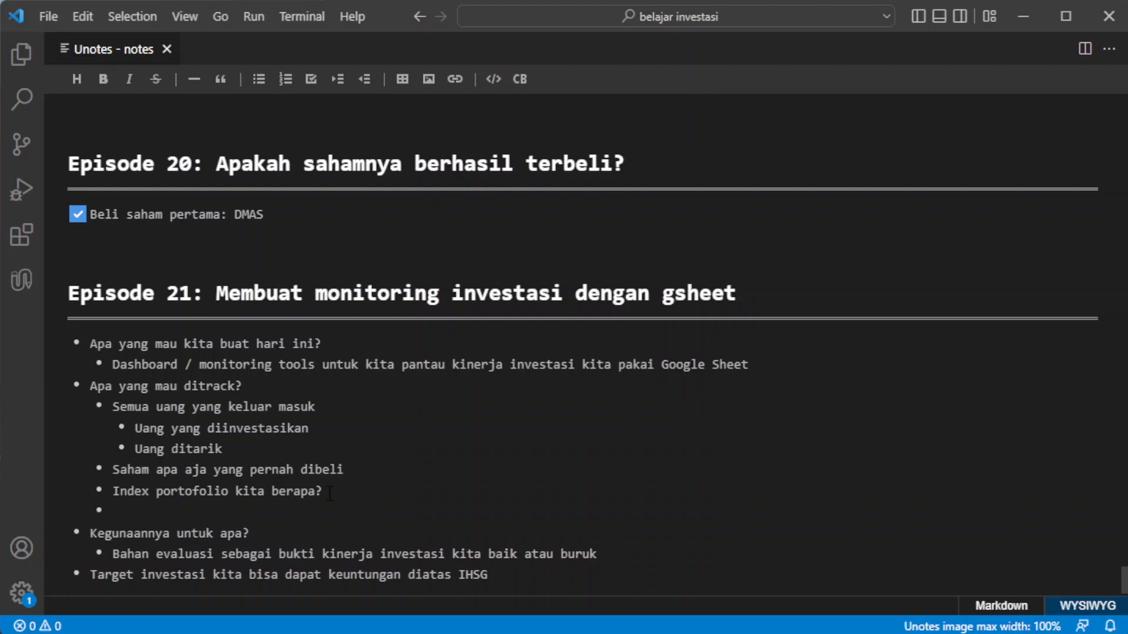
pyautogui.scroll(-1, 330, 493)
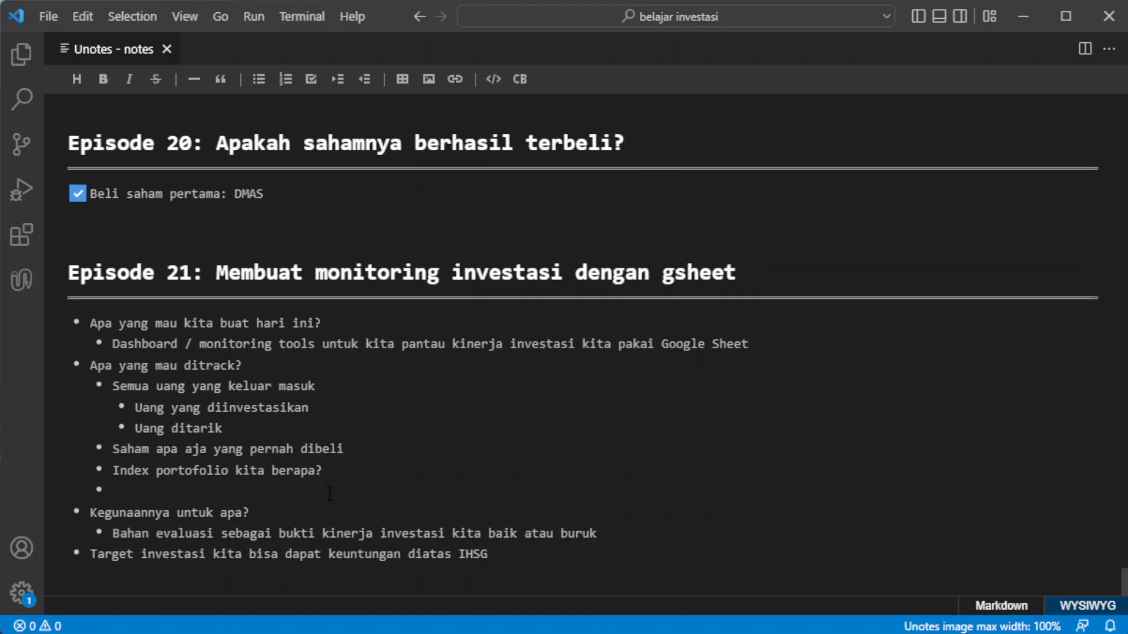
pyautogui.write('Uang diinvestasikan?')
pyautogui.press('Return')
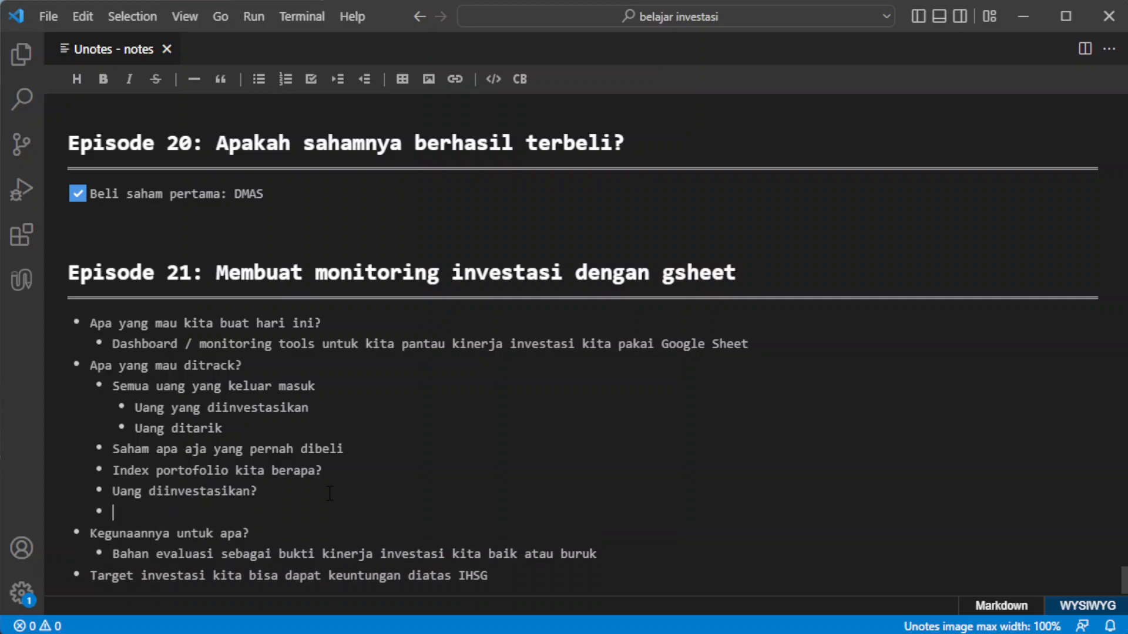
# Add the sub-bullets "Keuntungan / Rugi" and "Valuasi sekarang berapa" below "Uang diinvestasikan?"
pyautogui.write('Keuntungan / Rugi')
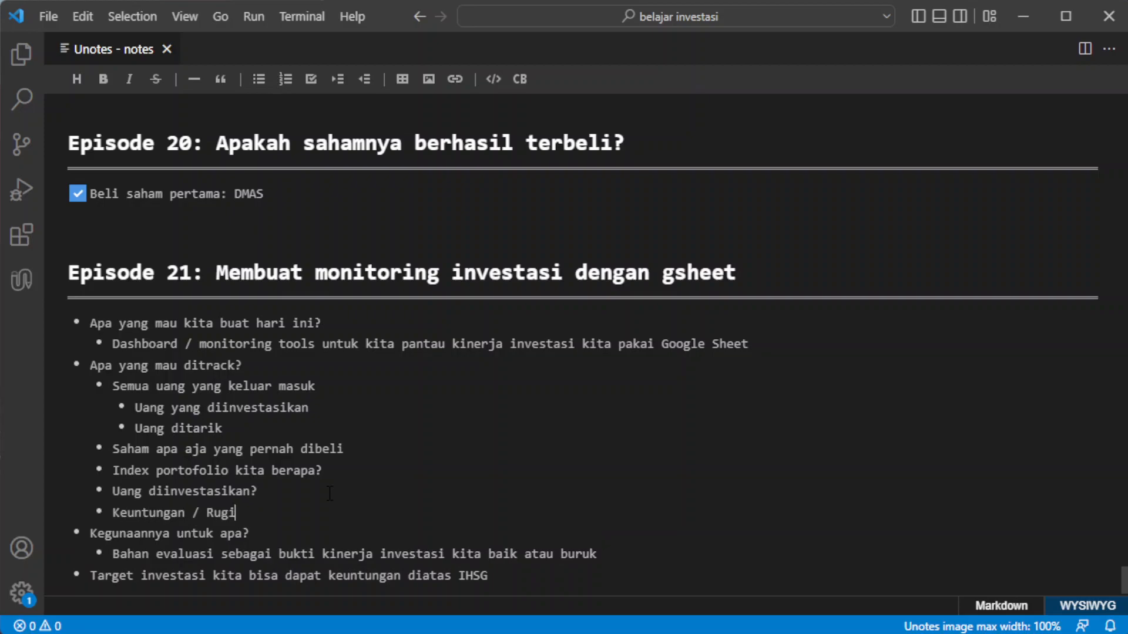
pyautogui.press('Return')
pyautogui.scroll(-1, 329, 494)
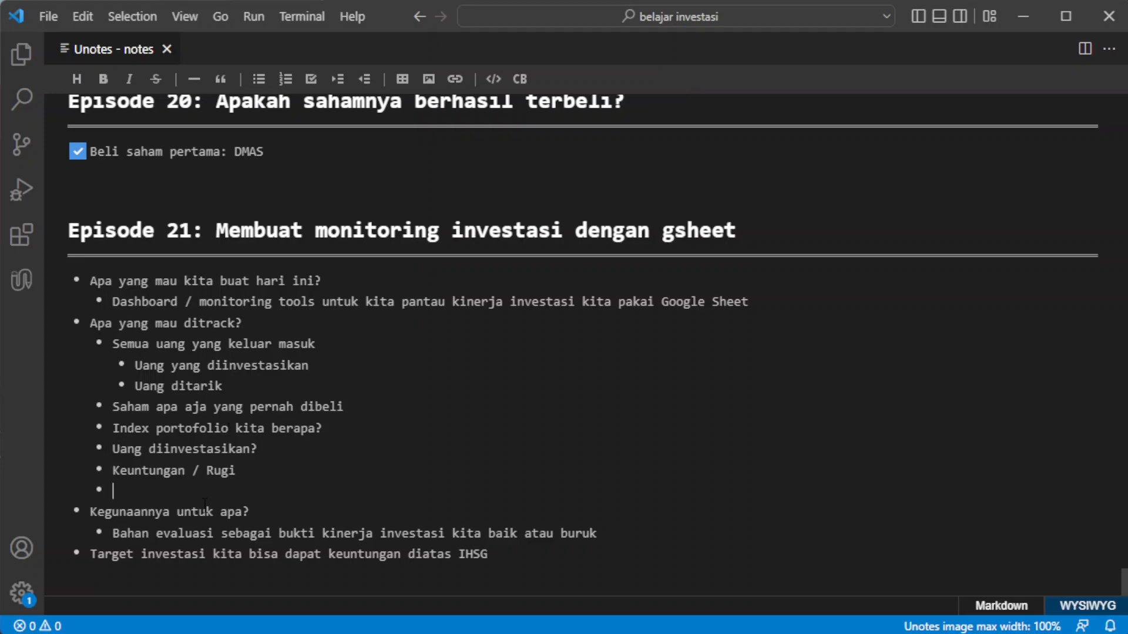
pyautogui.write('Valuasi sekarang berapa')
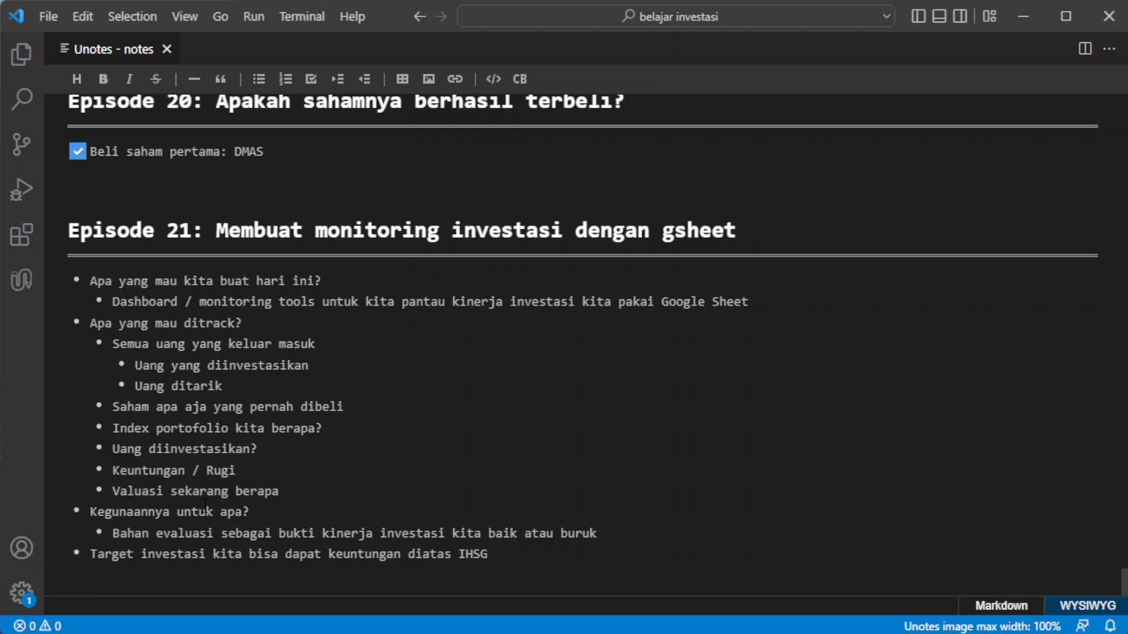
pyautogui.doubleClick(129, 492)
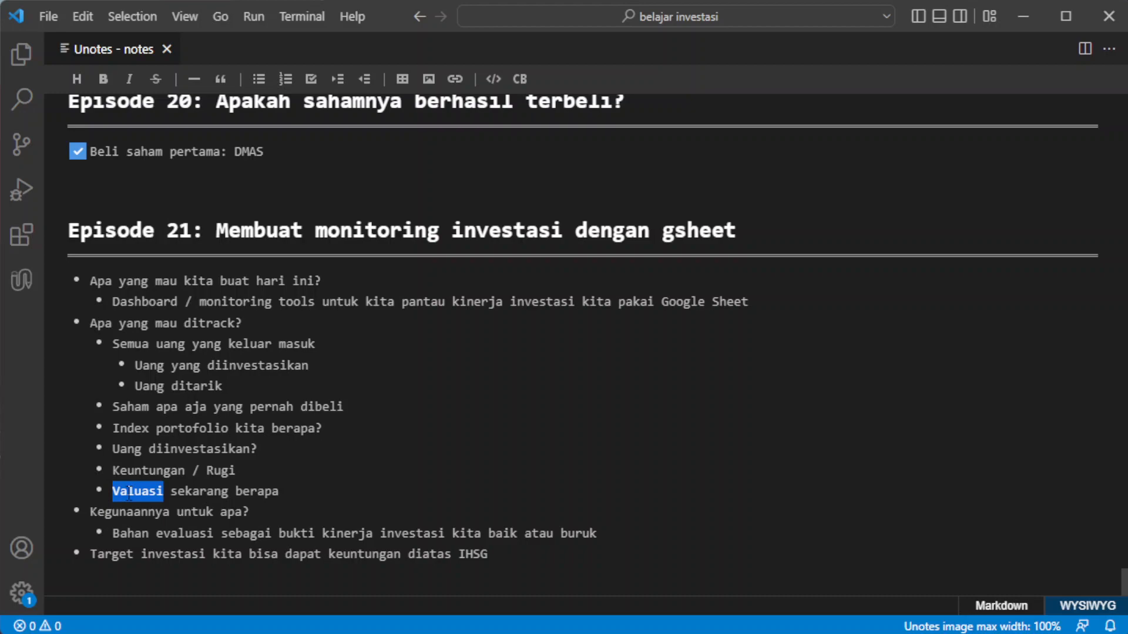
pyautogui.click(307, 488)
# Add the sub-bullet "Dari mana sumber keuntungan kita?" below "Valuasi sekarang berapa"
pyautogui.press('Return')
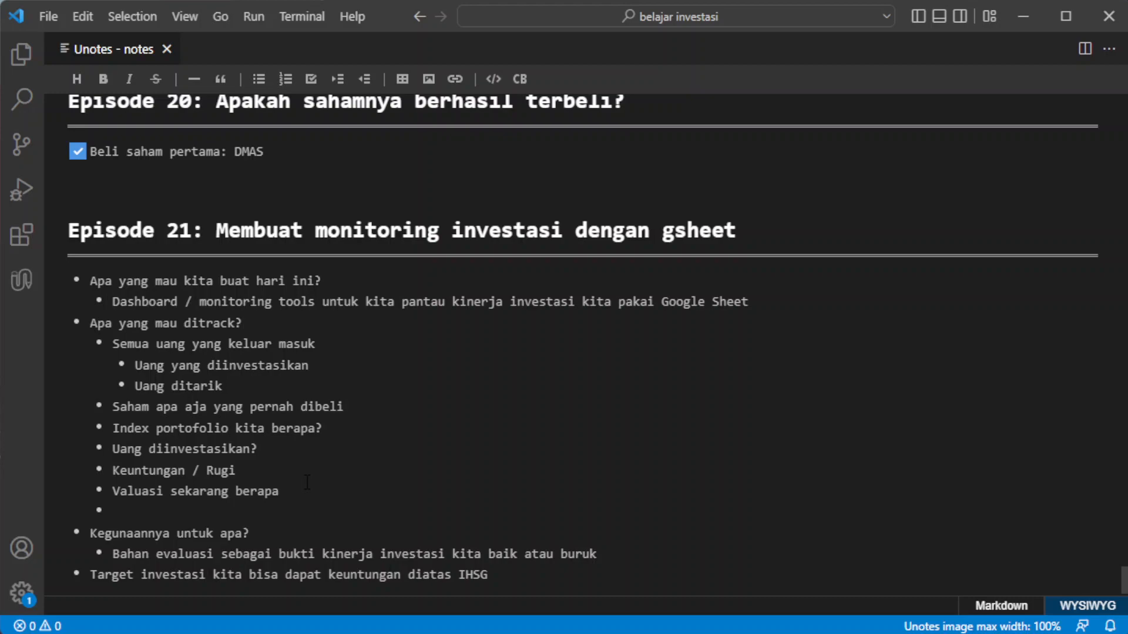
pyautogui.doubleClick(138, 470)
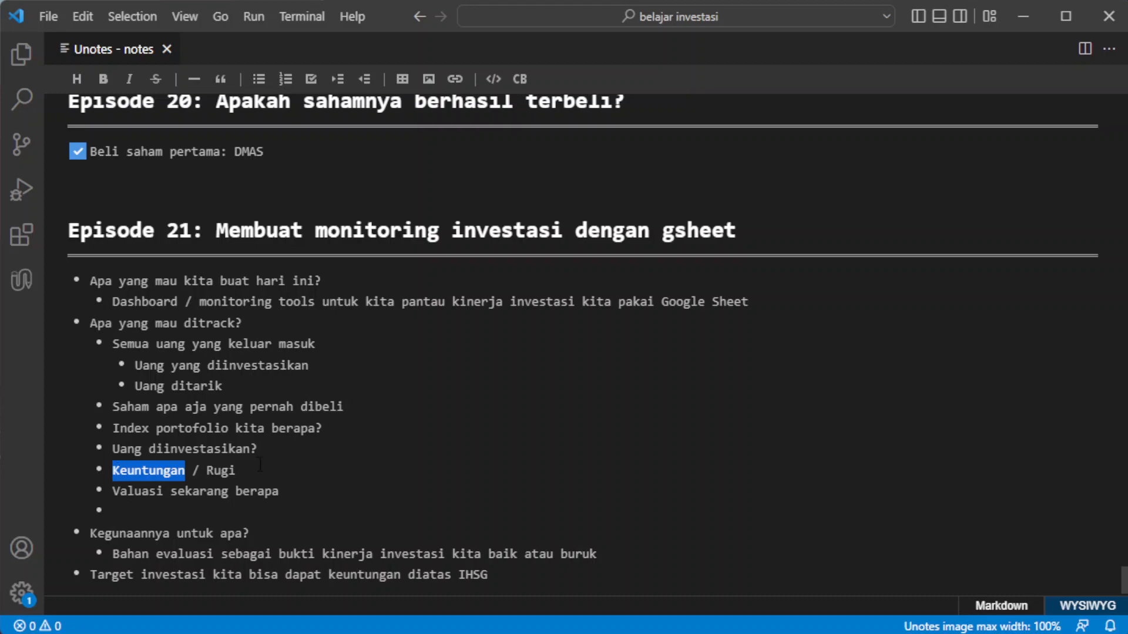
pyautogui.click(241, 499)
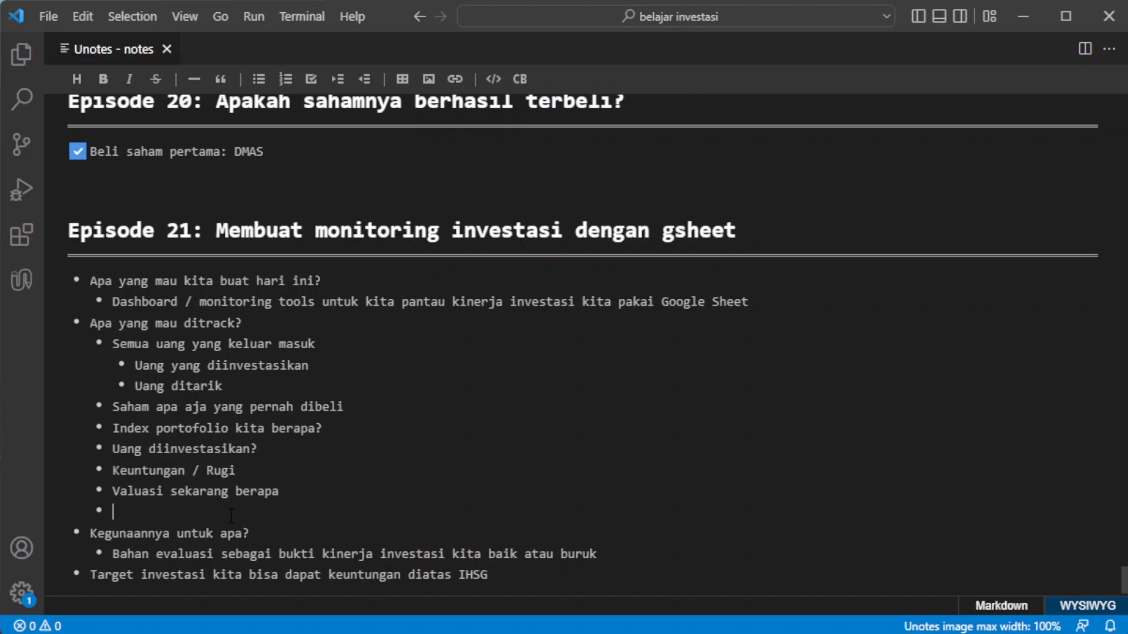
pyautogui.write('Dari mana sumber keuntungan kita')
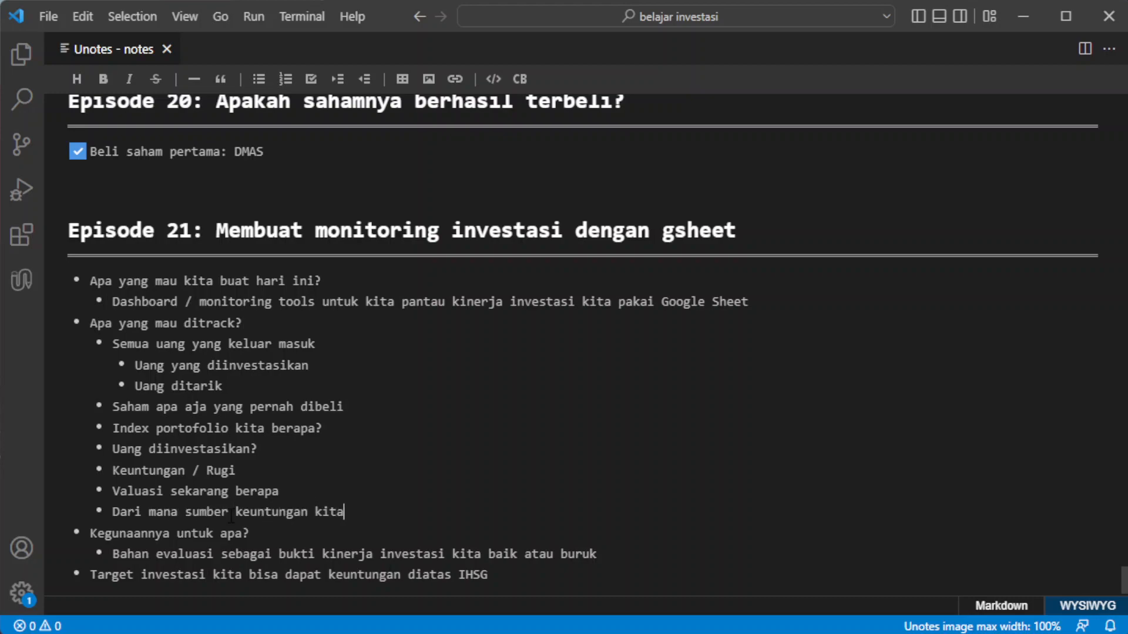
pyautogui.write(' paling')
pyautogui.press('BackSpace')
pyautogui.press('BackSpace')
pyautogui.press('BackSpace')
pyautogui.press('BackSpace')
pyautogui.press('BackSpace')
pyautogui.press('BackSpace')
pyautogui.press('BackSpace')
pyautogui.write('?')
# Nest the bullets "Dividen" and "Kenaikan harga saham" under "Dari mana sumber keuntungan kita?"
pyautogui.press('Return')
pyautogui.press('Tab')
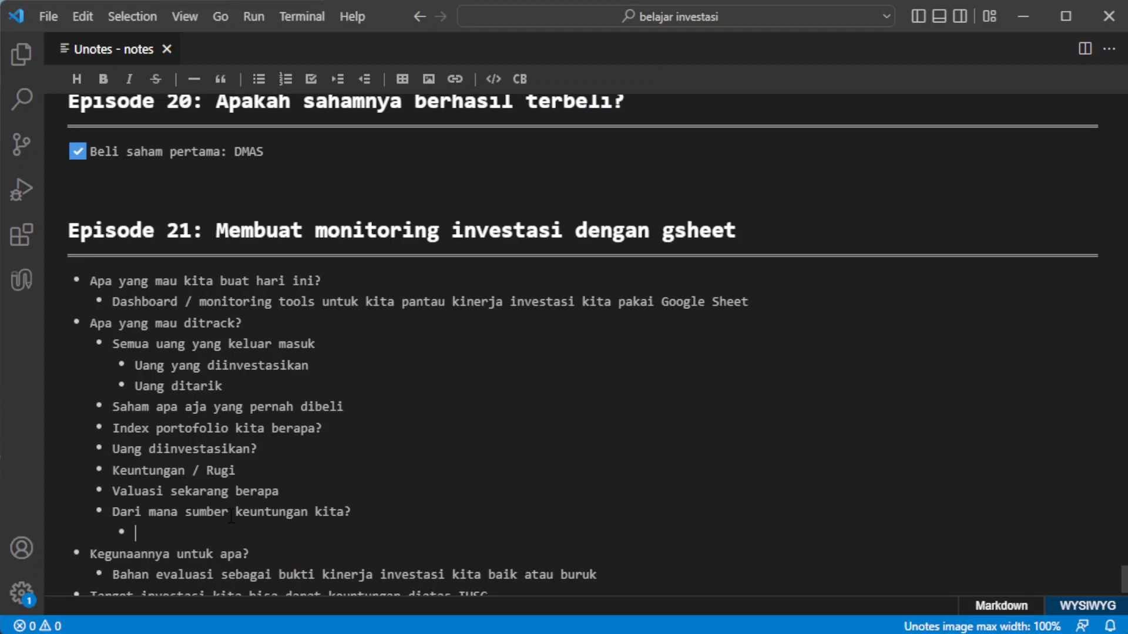
pyautogui.write('Dividen')
pyautogui.press('Return')
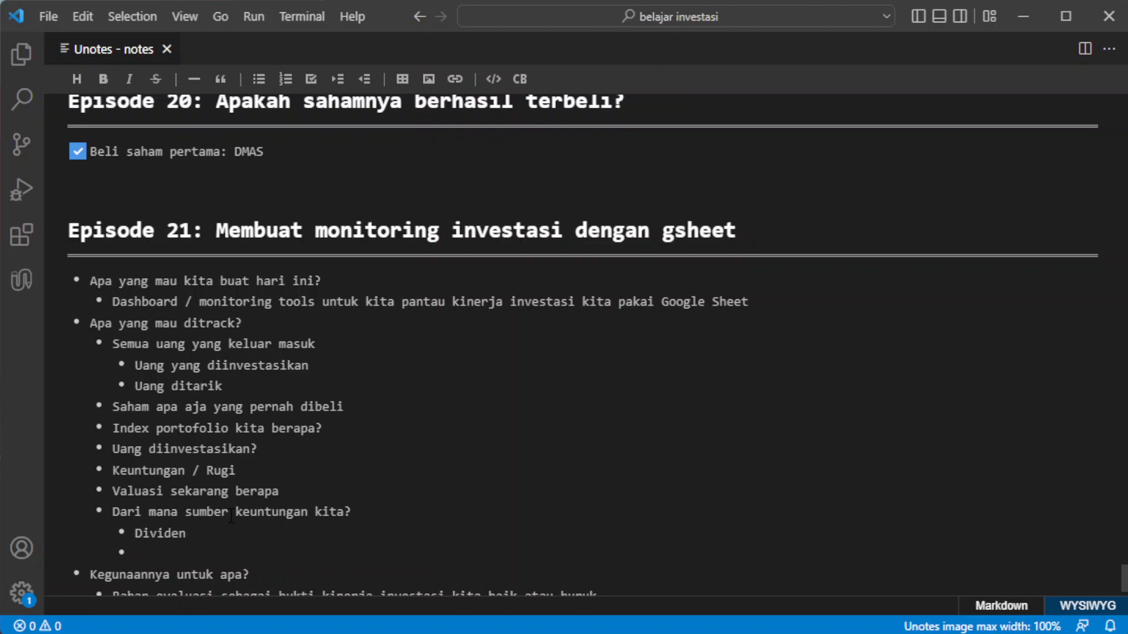
pyautogui.scroll(-1, 230, 517)
pyautogui.moveTo(186, 491); pyautogui.dragTo(149, 491)
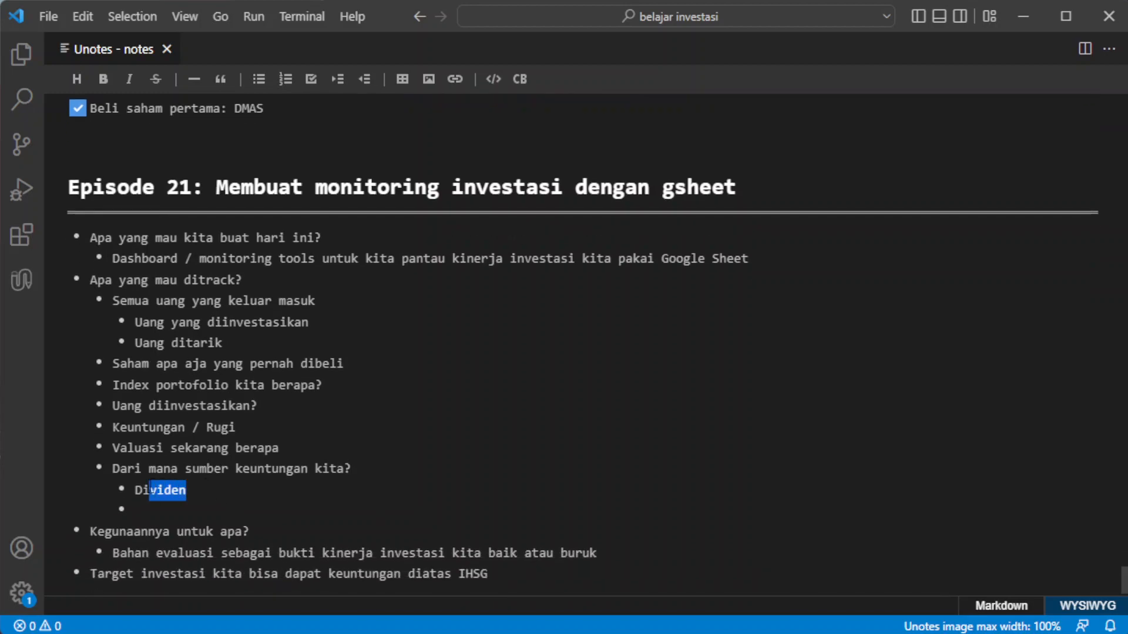
pyautogui.click(135, 509)
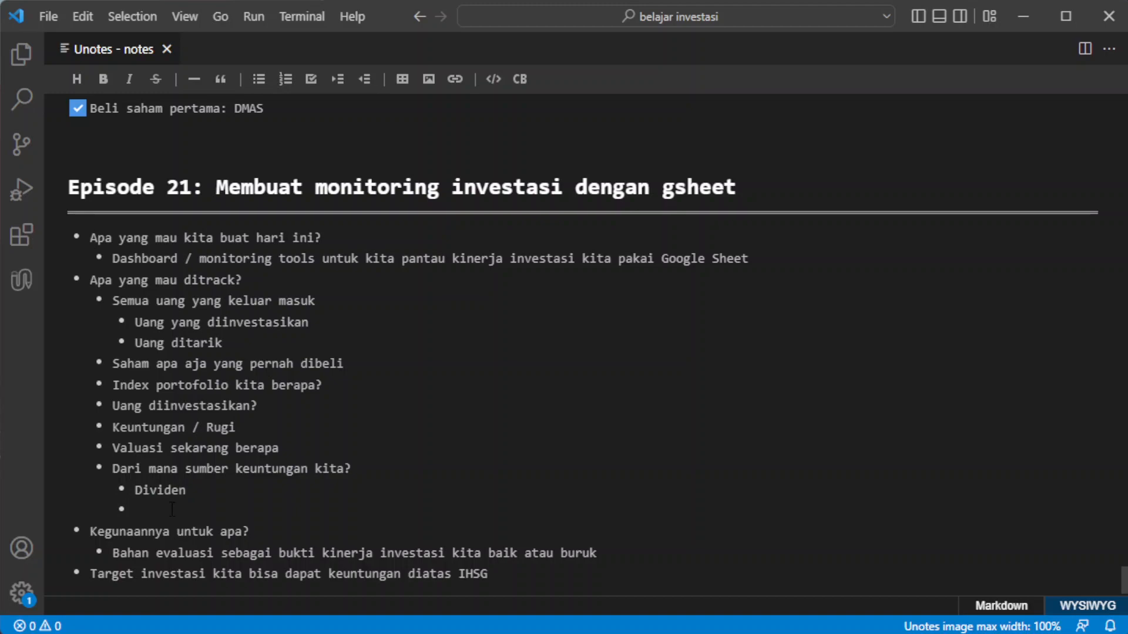
pyautogui.write('Kenaikan harga saham')
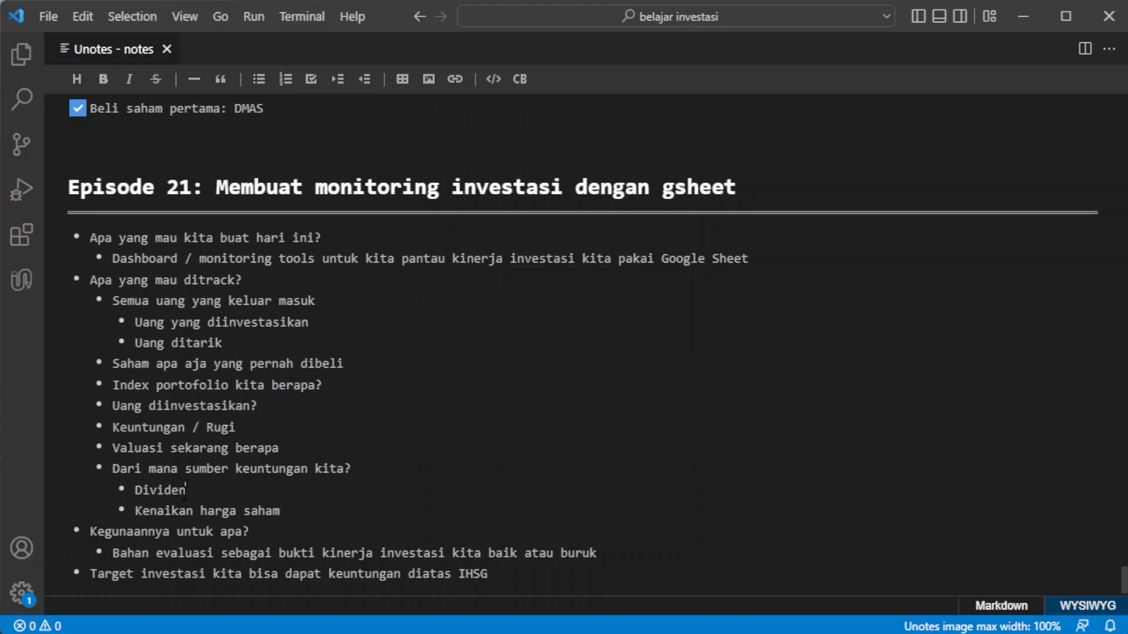
pyautogui.doubleClick(170, 490)
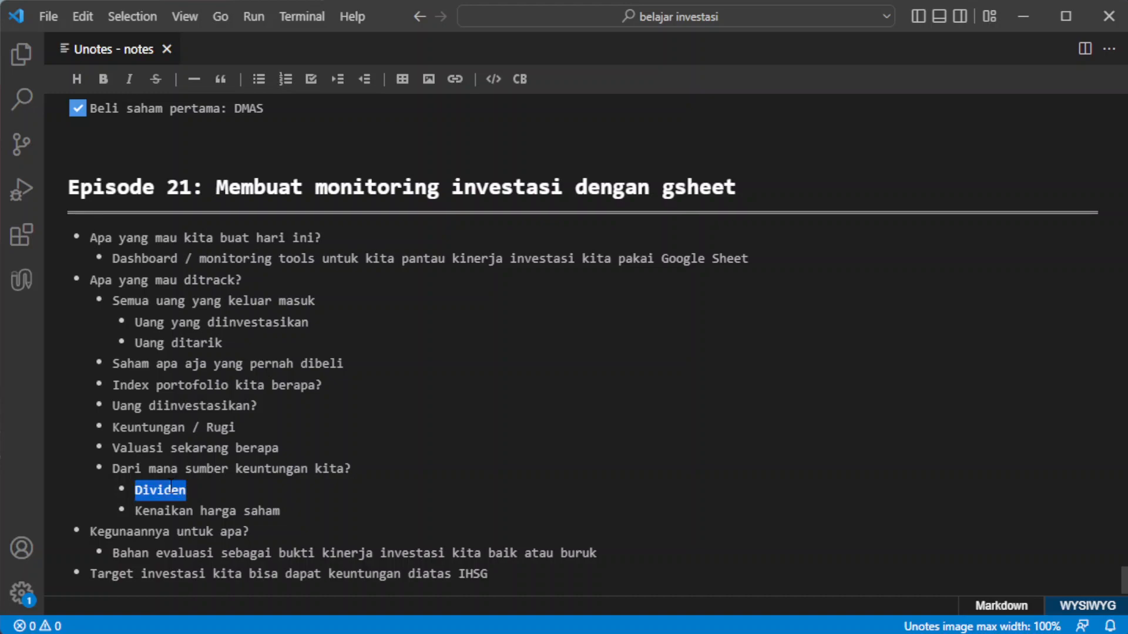
pyautogui.moveTo(143, 511); pyautogui.dragTo(288, 515)
pyautogui.click(288, 514)
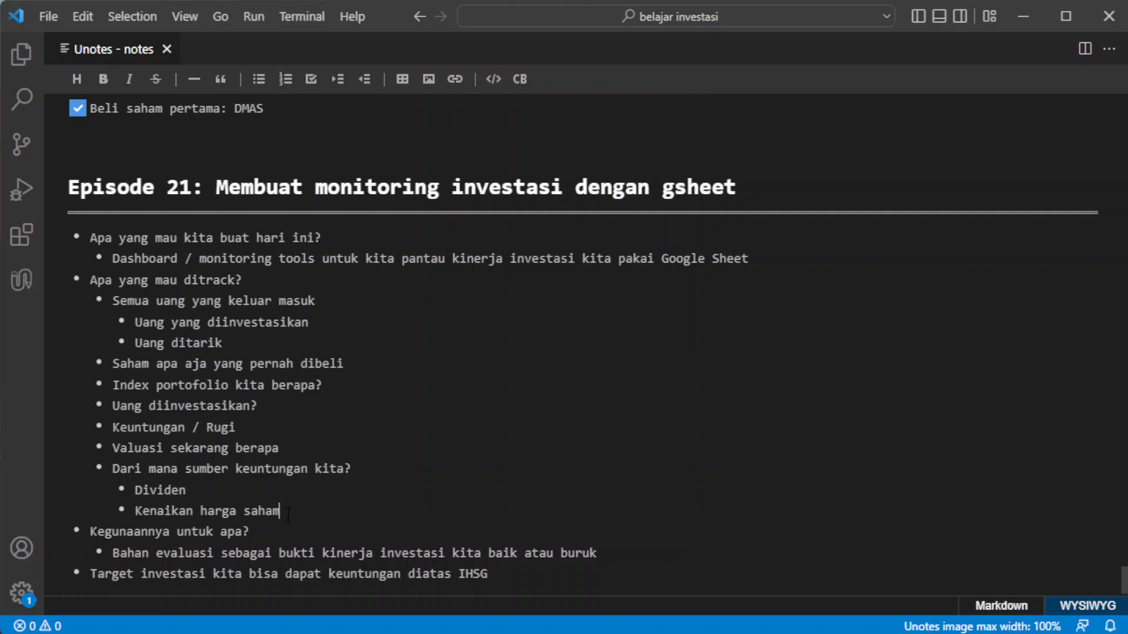
# Add the bullet "Berapa banyak fee yang udah kita keluarkan" one level below "Apa yang mau ditrack?"
pyautogui.press('Return')
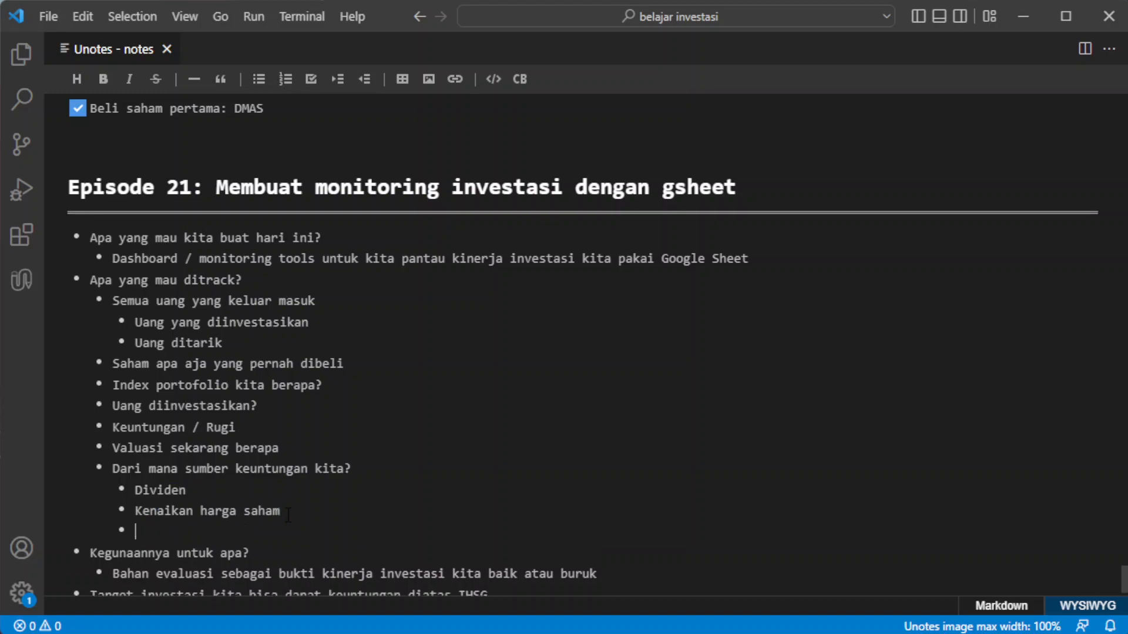
pyautogui.hotkey('shift', 'Tab')
pyautogui.write('Berapa banyak ')
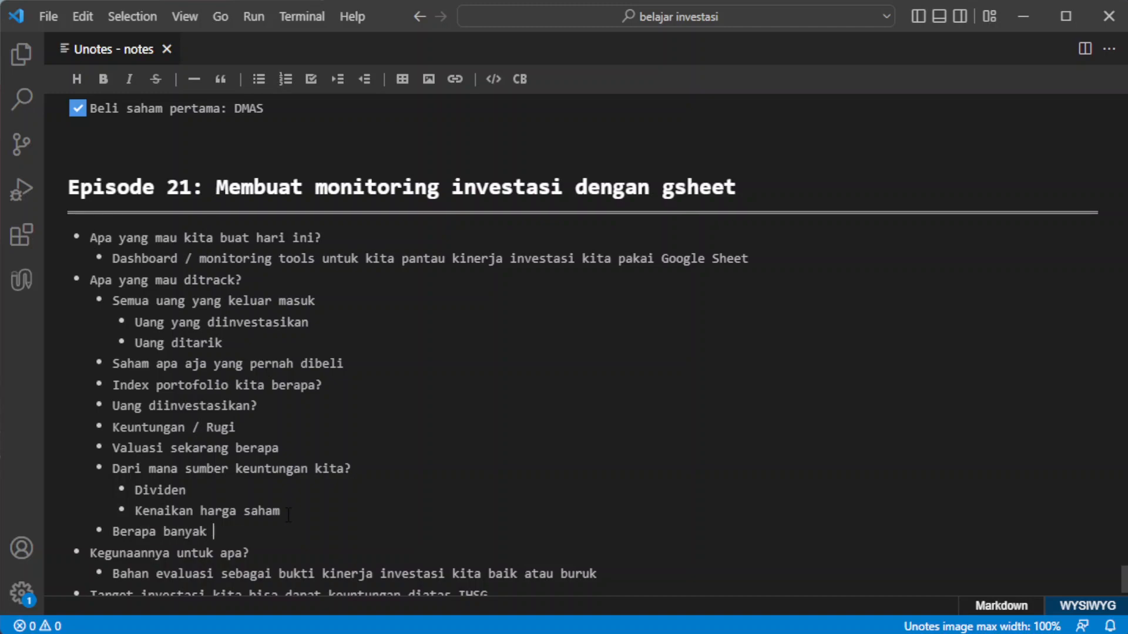
pyautogui.write('fee yang udah kita keluarkan')
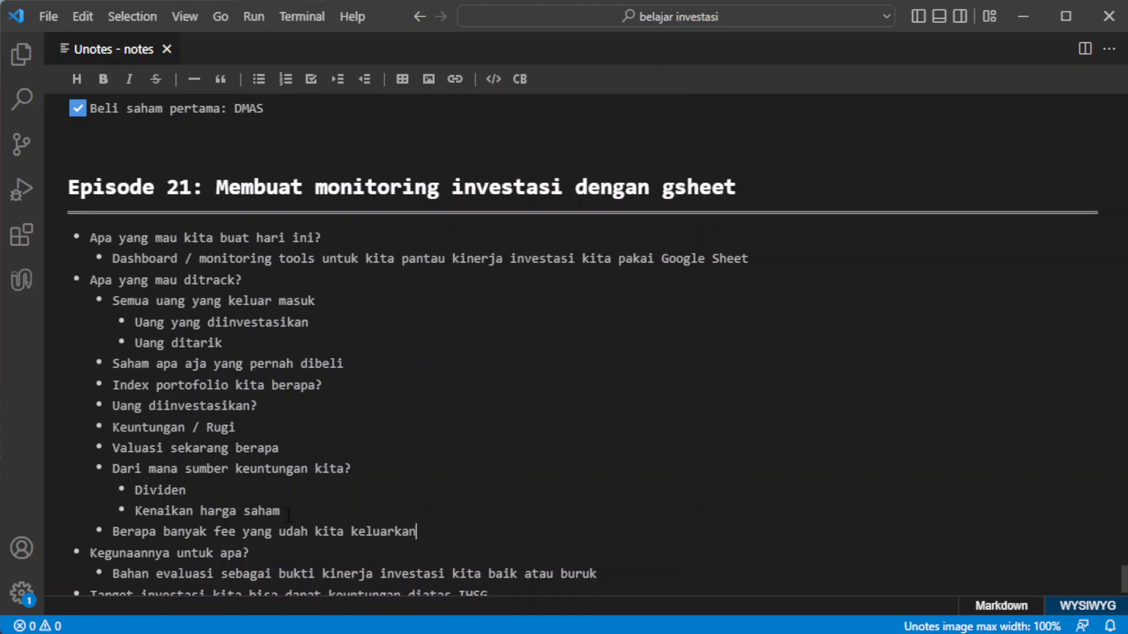
# Nest the bullets "Broker fee" and "Exchange fee" under "Berapa banyak fee yang udah kita keluarkan"
pyautogui.press('Return')
pyautogui.press('Tab')
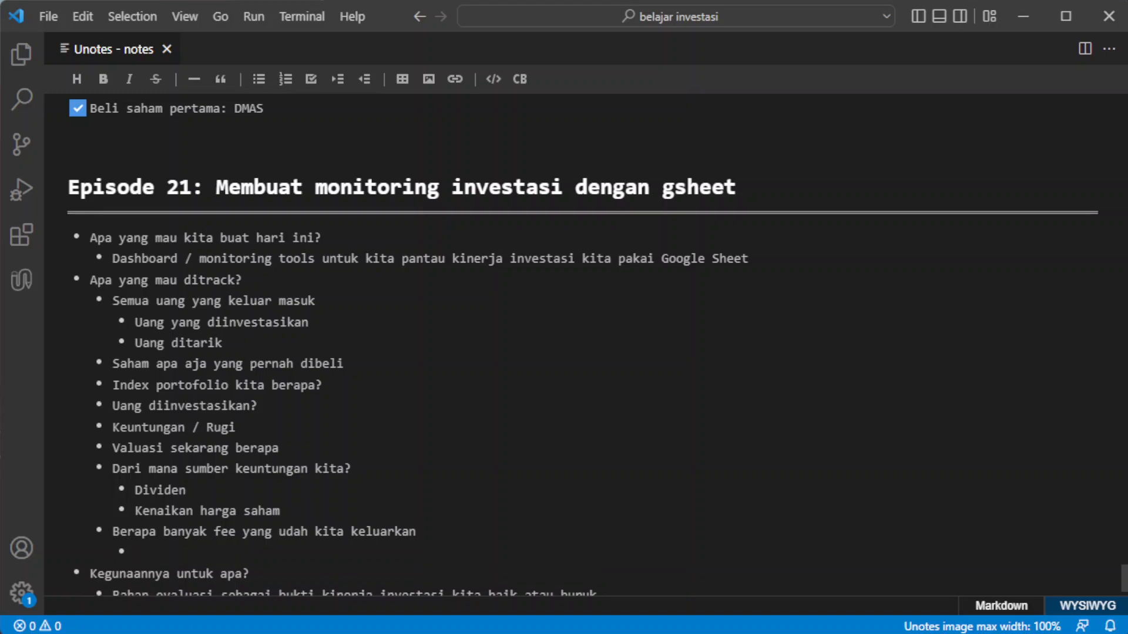
pyautogui.hotkey('alt', 'Tab')
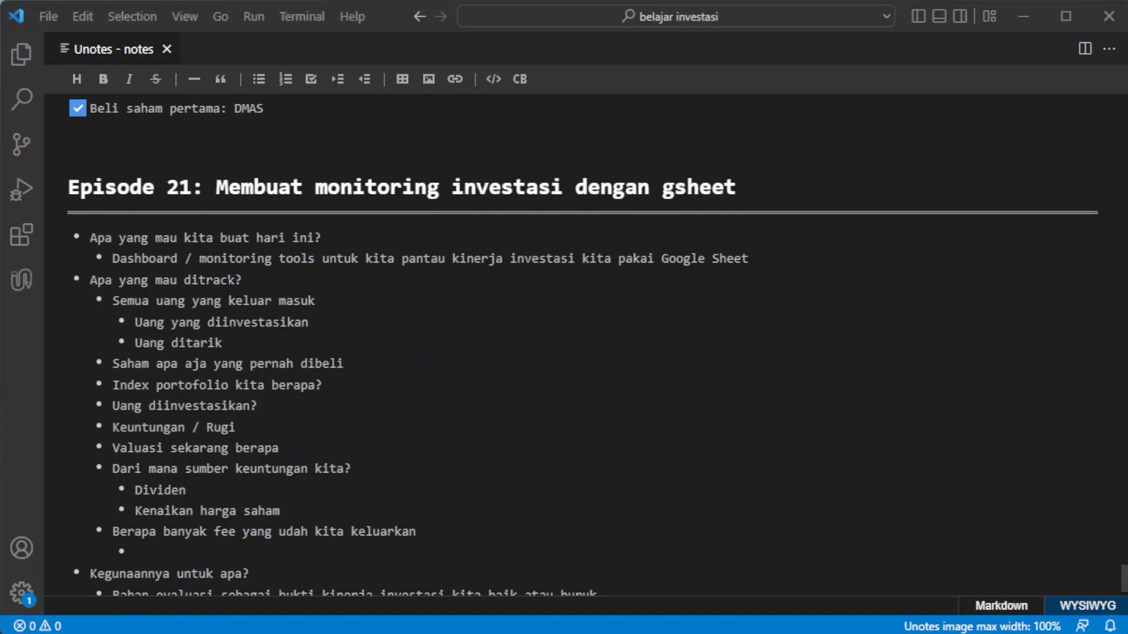
pyautogui.hotkey('alt', 'Tab')
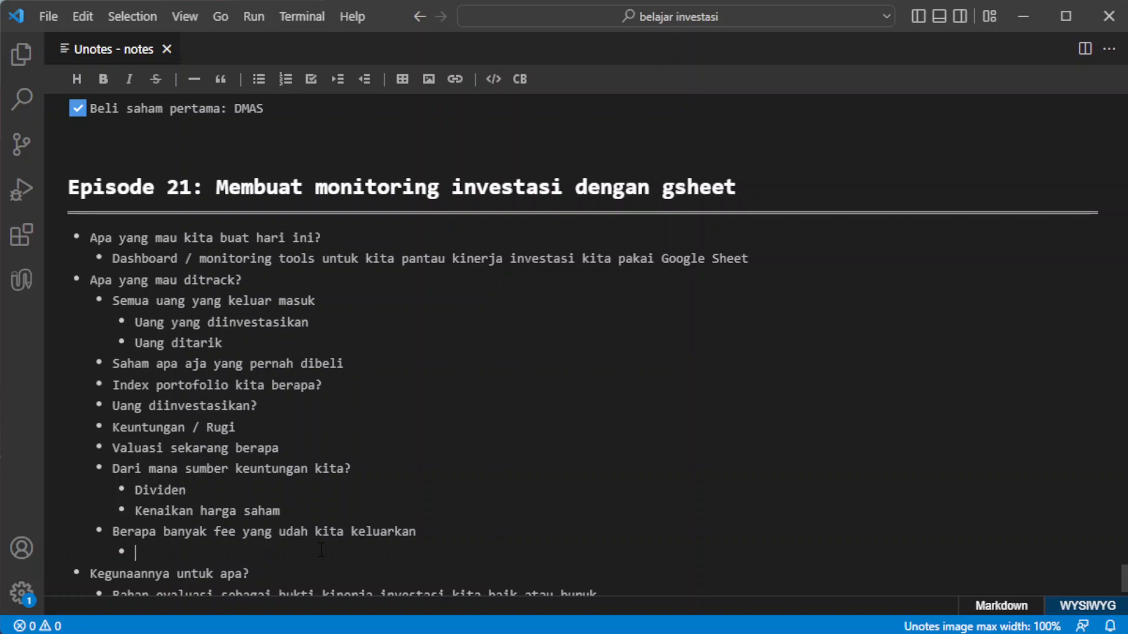
pyautogui.write('Broker fee')
pyautogui.press('Return')
pyautogui.write('Exchange fee')
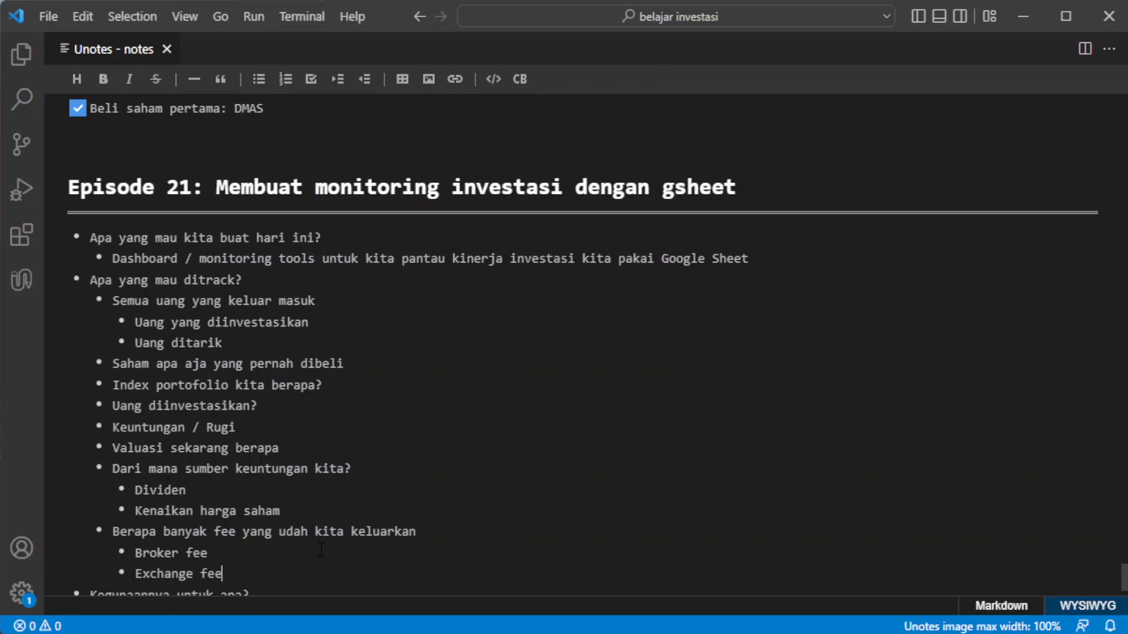
pyautogui.scroll(-2, 321, 551)
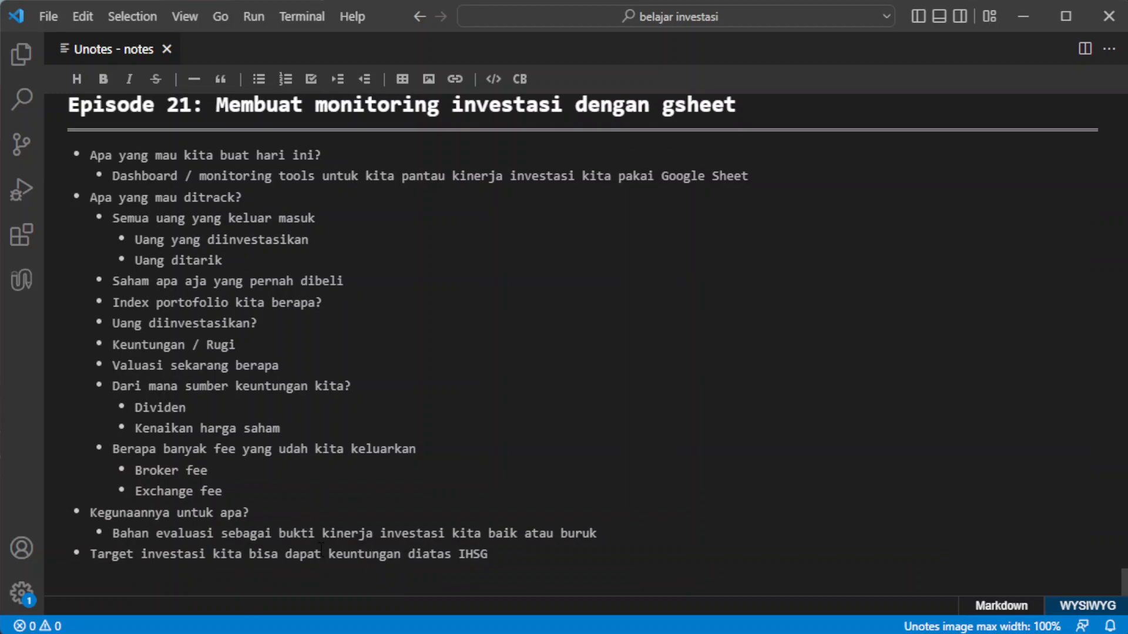
pyautogui.doubleClick(194, 280)
pyautogui.click(157, 302)
pyautogui.click(200, 218)
# Add the bullet "Harus ada target vs aktual" after the fee items, one level below "Apa yang mau ditrack?"
pyautogui.click(236, 499)
pyautogui.hotkey('alt', 'Tab')
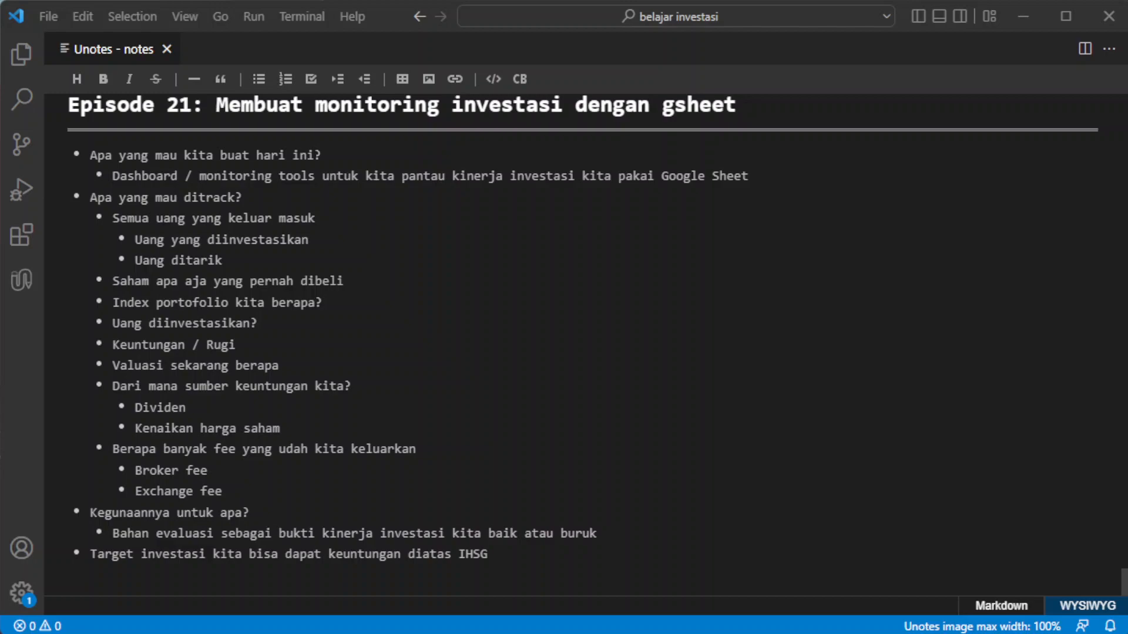
pyautogui.hotkey('alt', 'Tab')
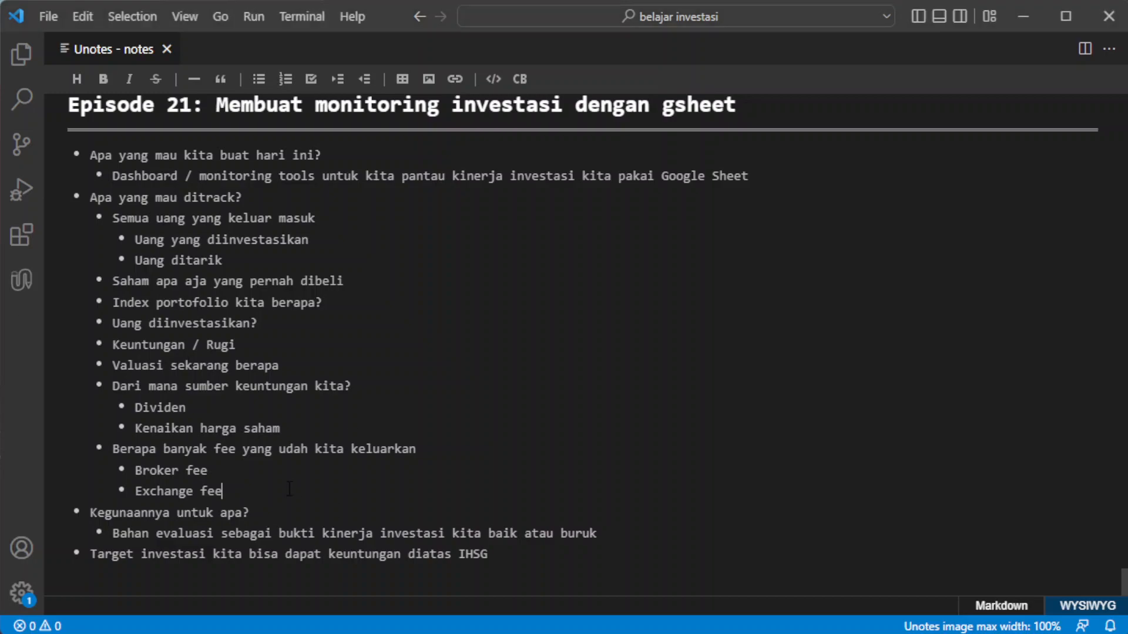
pyautogui.press('Return')
pyautogui.hotkey('shift', 'Tab')
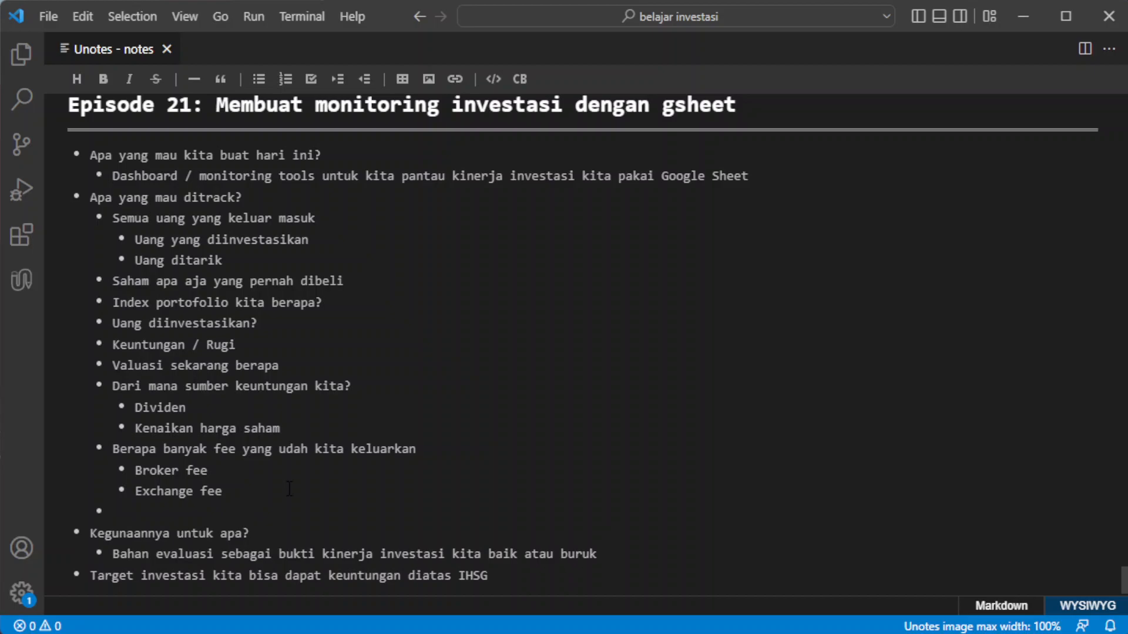
pyautogui.write('Harus ada target vs aktual')
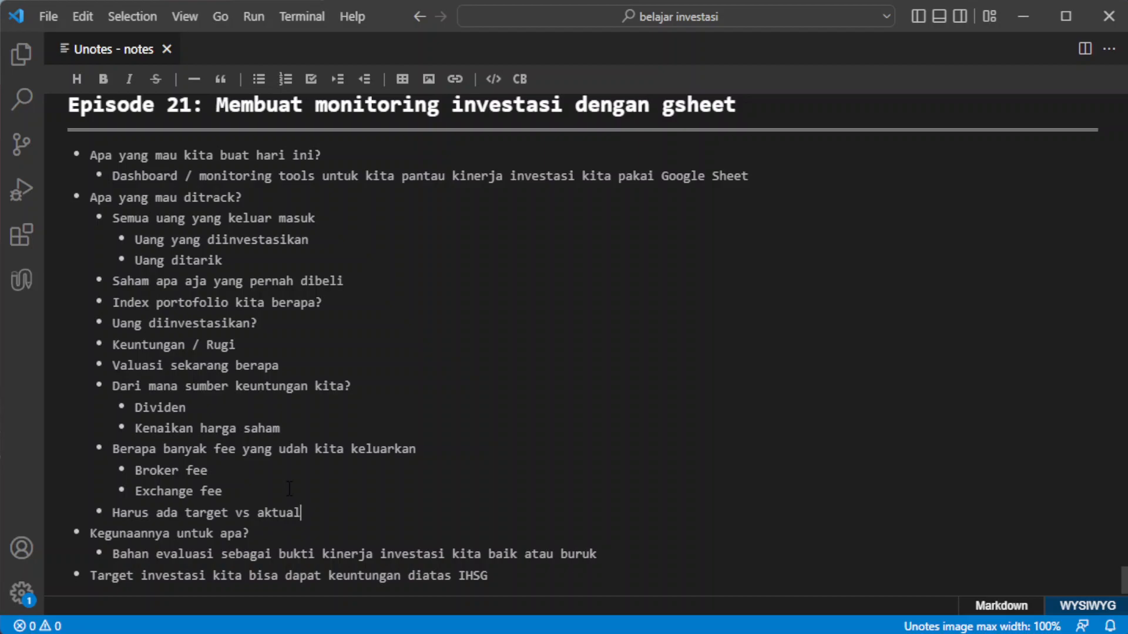
pyautogui.scroll(-1, 280, 509)
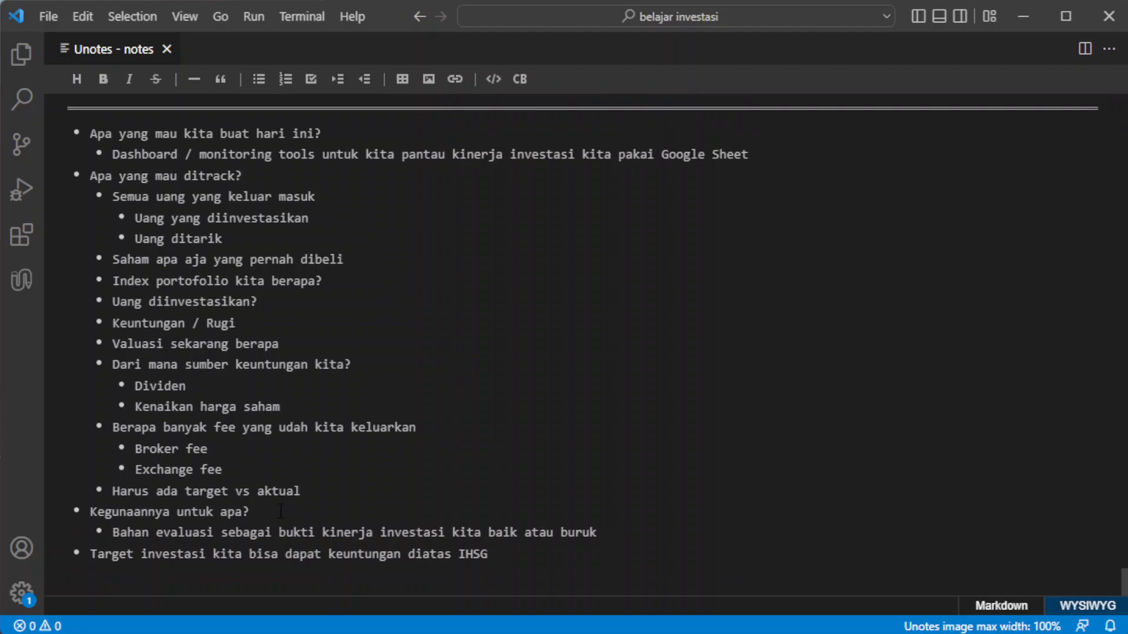
pyautogui.moveTo(127, 534); pyautogui.dragTo(222, 535)
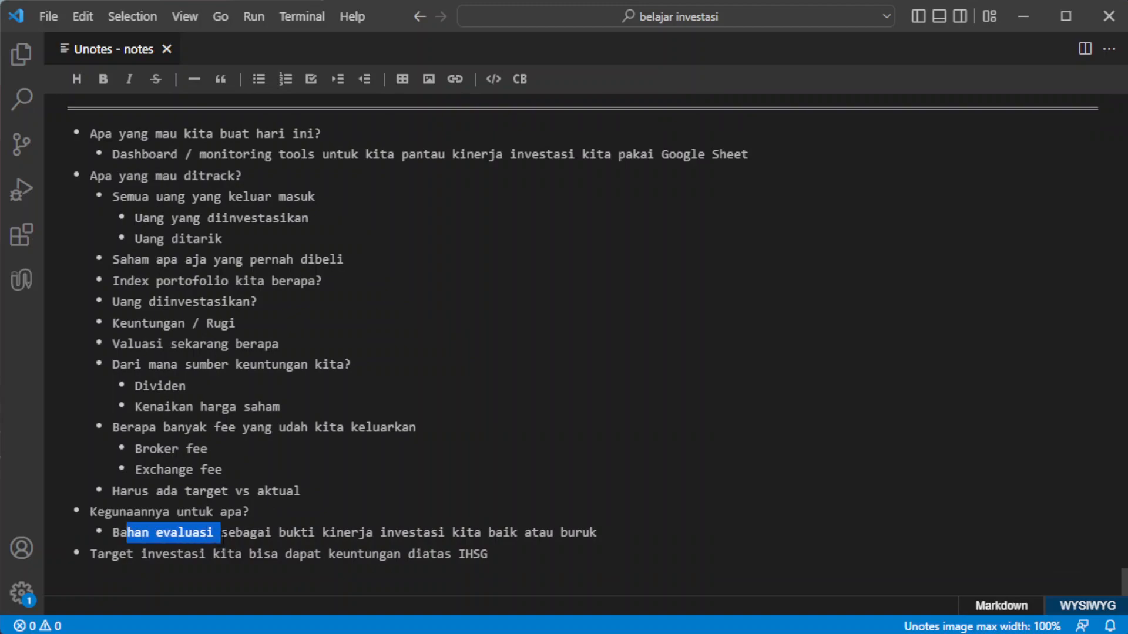
pyautogui.click(264, 491)
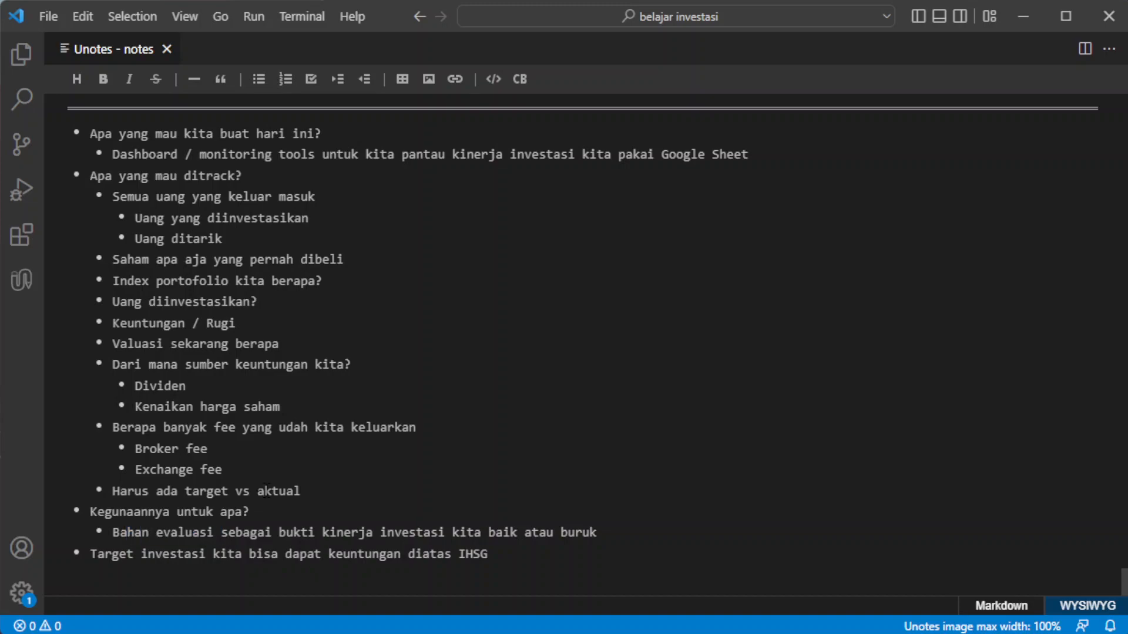
# Switch to the browser window with the Investment spreadsheet in Google Sheets
pyautogui.hotkey('alt', 'Tab')
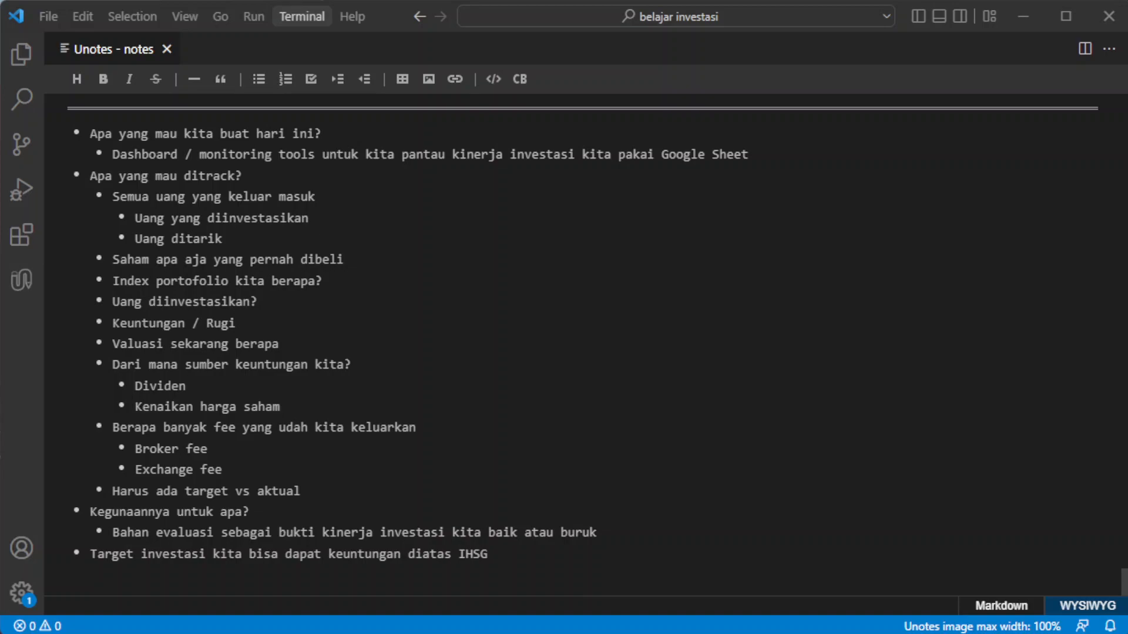
pyautogui.click(139, 335)
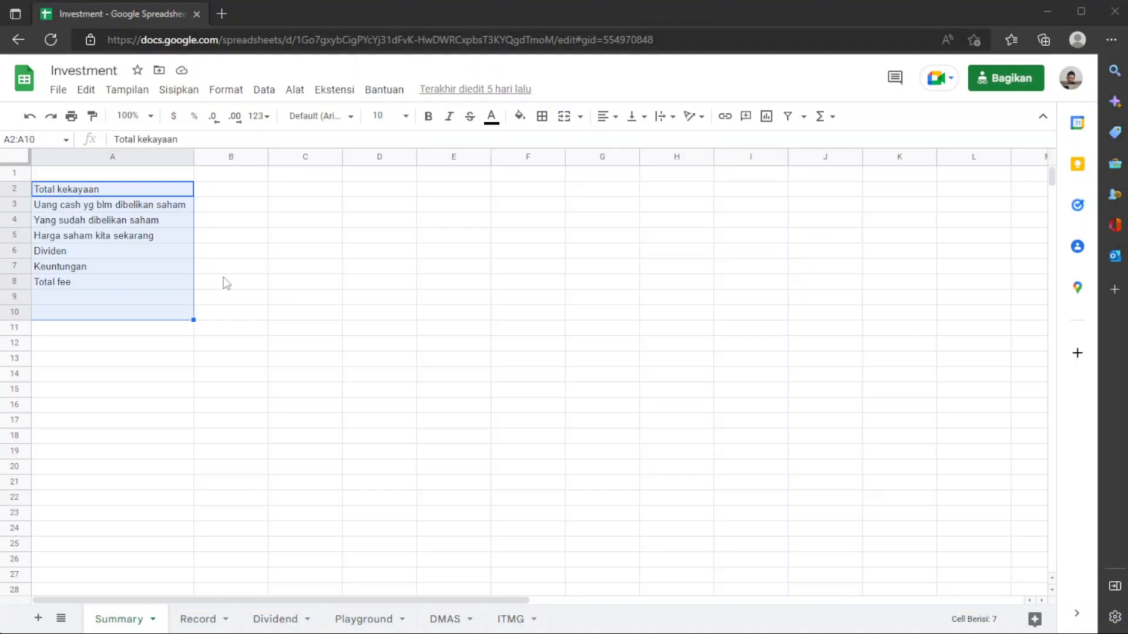
# Search the web in a new tab for "yang perlu di ukur saat investasi" and skim the results
pyautogui.click(220, 13)
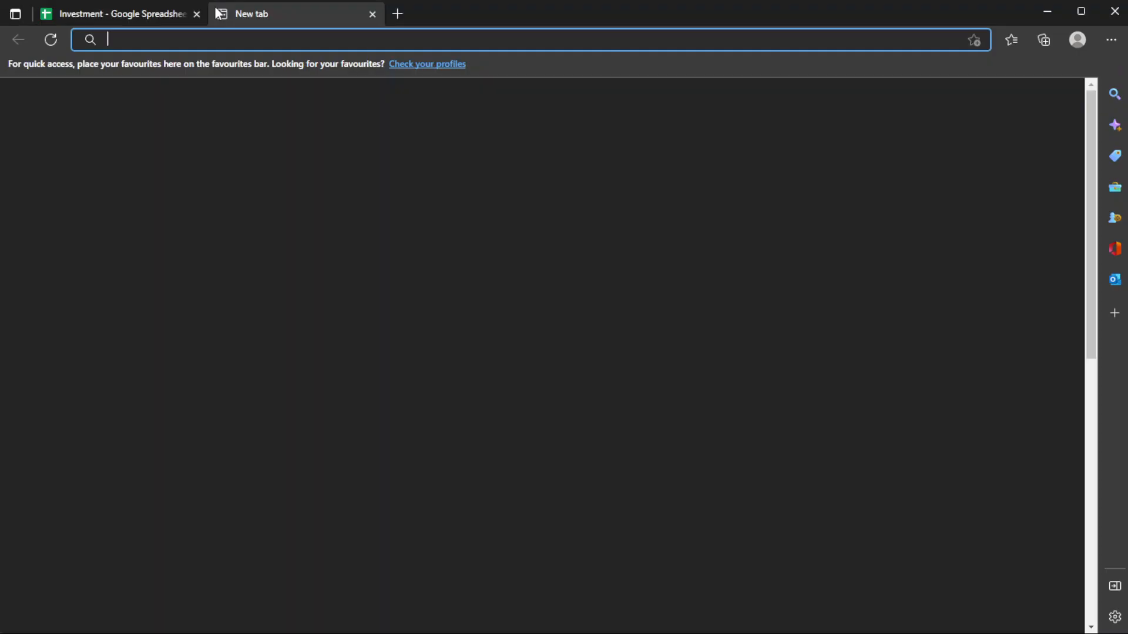
pyautogui.write('yang perlu di')
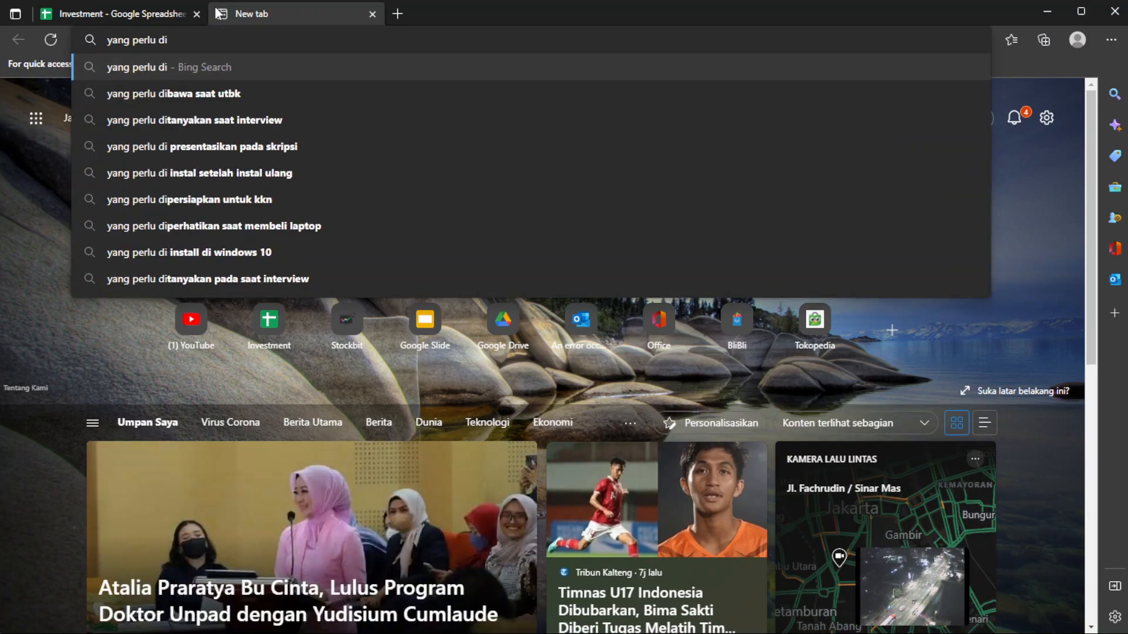
pyautogui.write(' u')
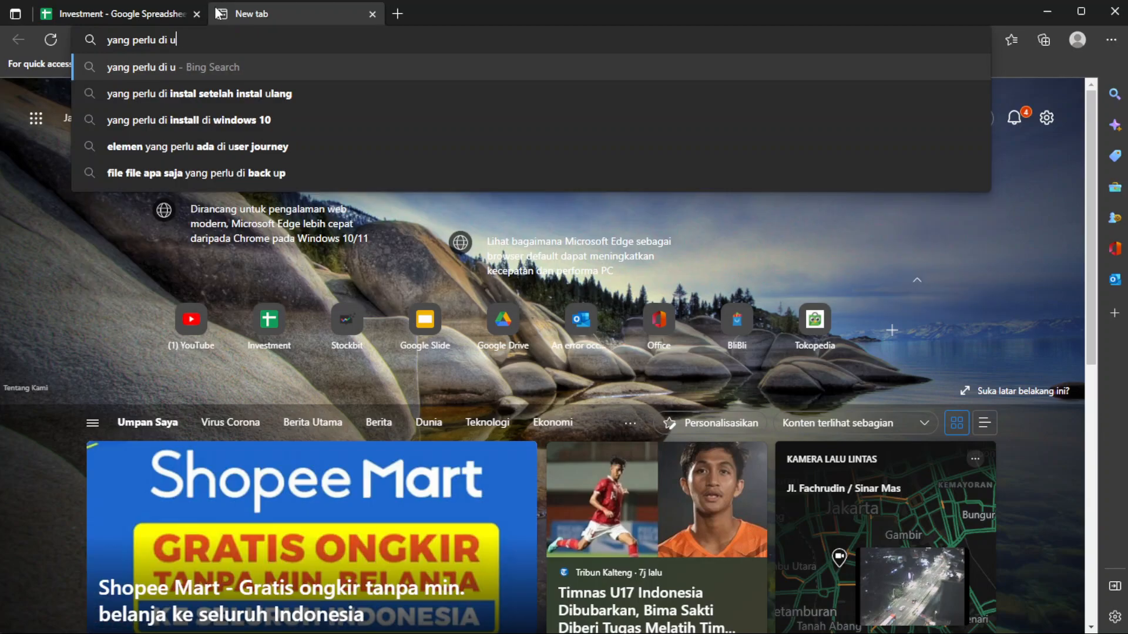
pyautogui.write('kur saat investasi')
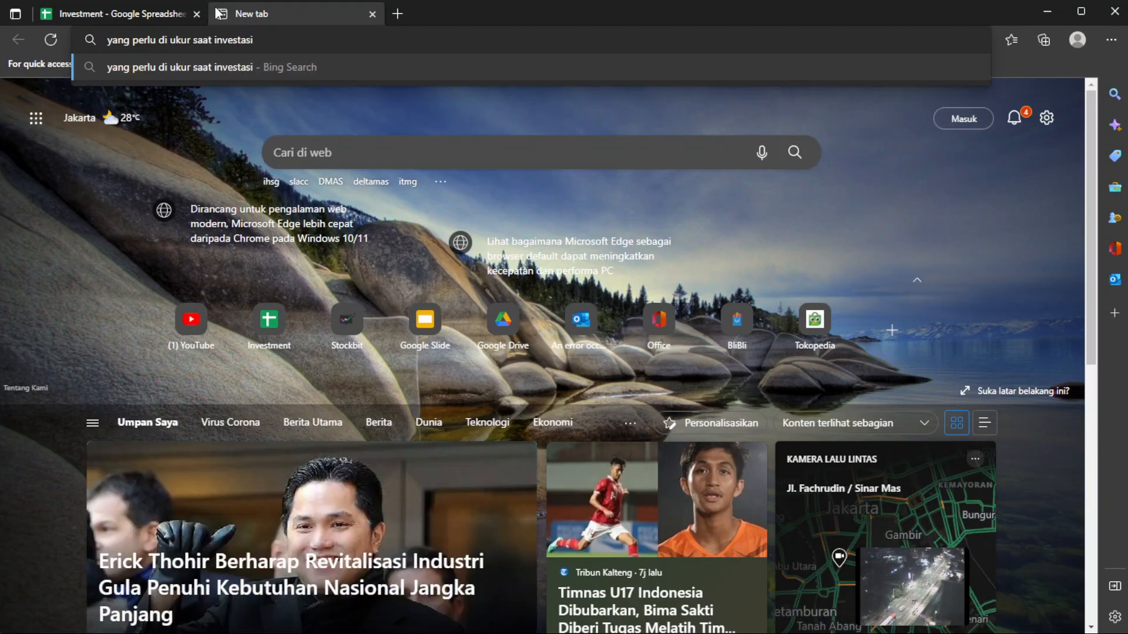
pyautogui.press('Return')
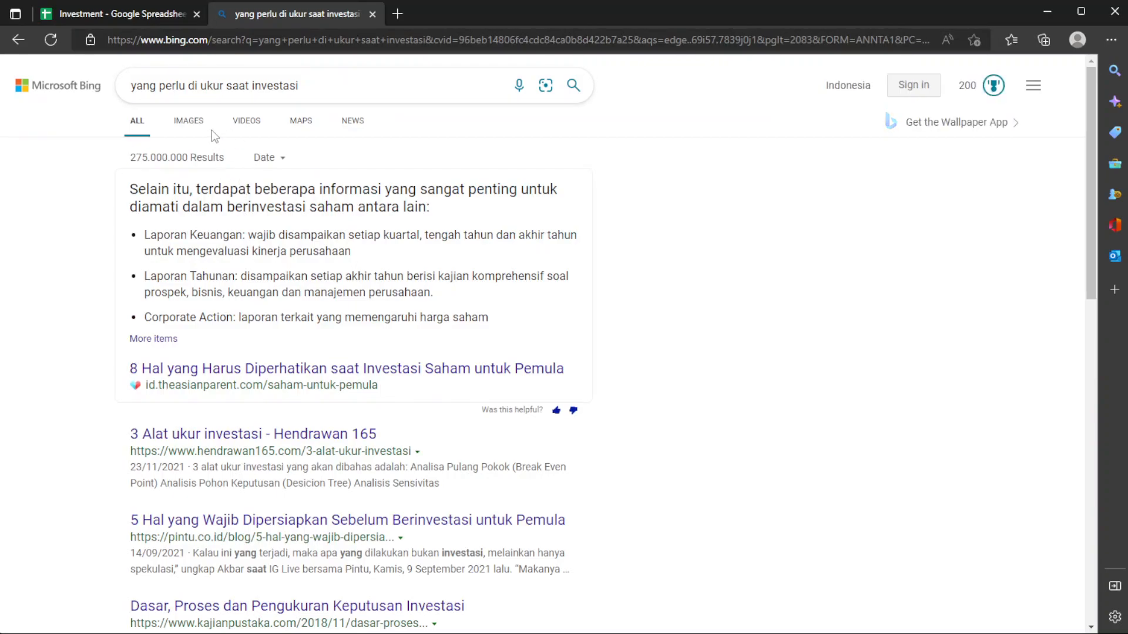
pyautogui.scroll(-3, 211, 129)
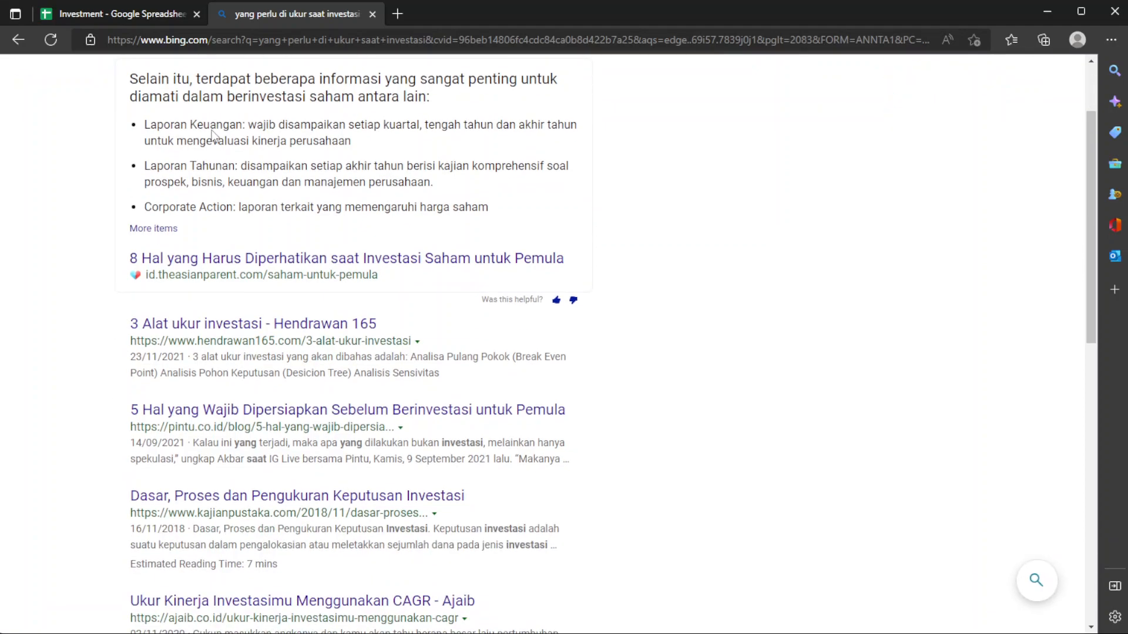
pyautogui.scroll(3, 329, 122)
# Search the web for "monitoring investasi saham" and look through the results
pyautogui.moveTo(353, 83); pyautogui.dragTo(86, 85)
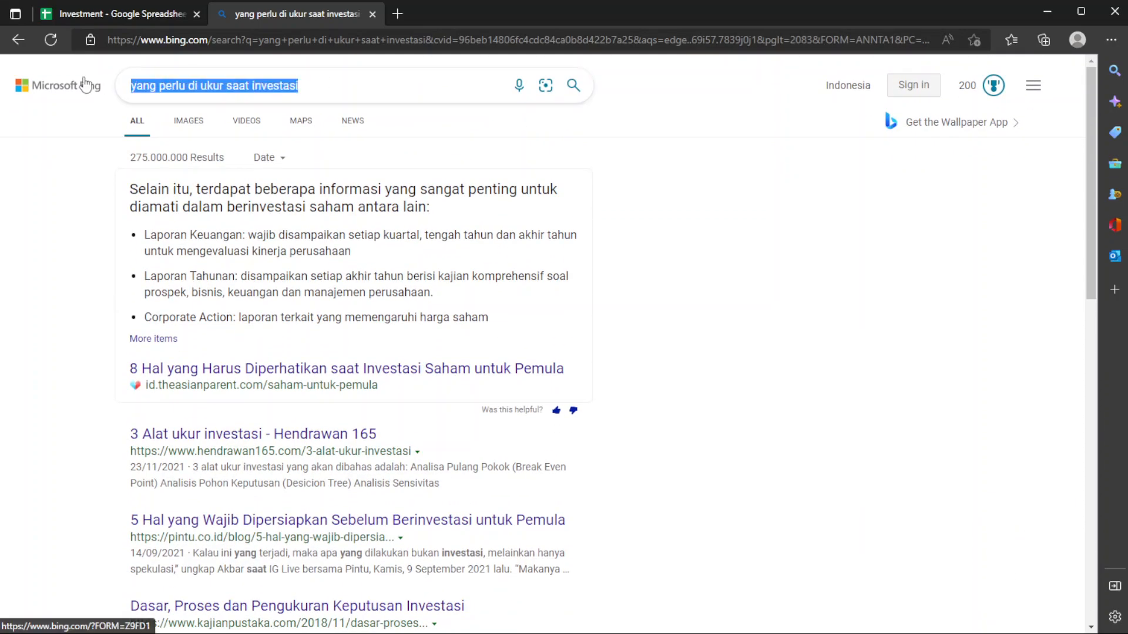
pyautogui.write('monitoring inve')
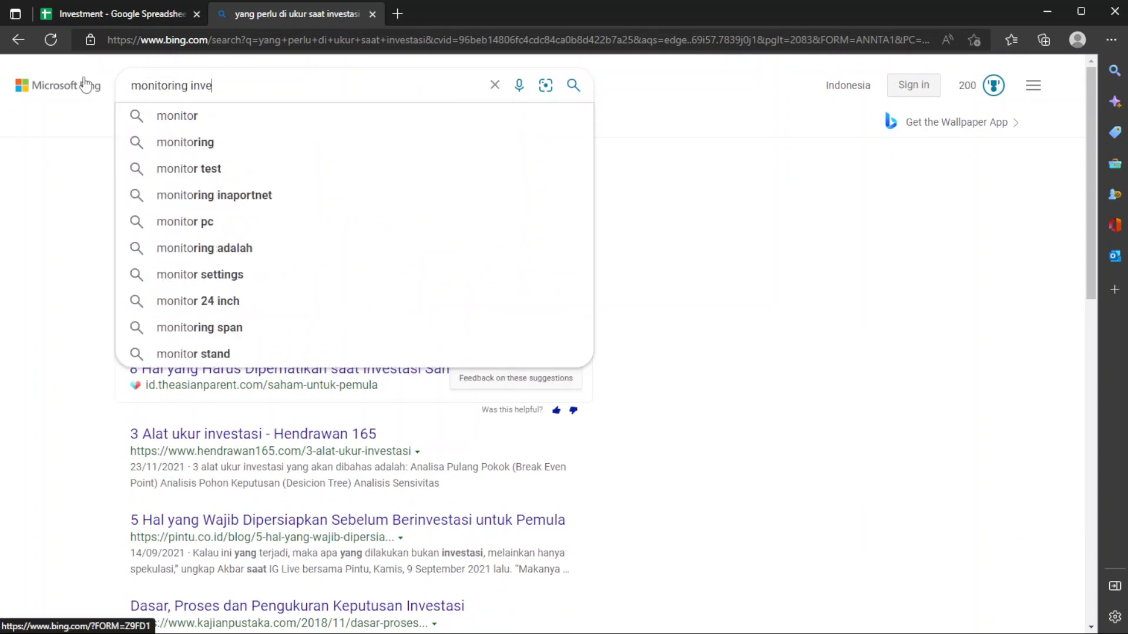
pyautogui.write('stasi saham')
pyautogui.press('Return')
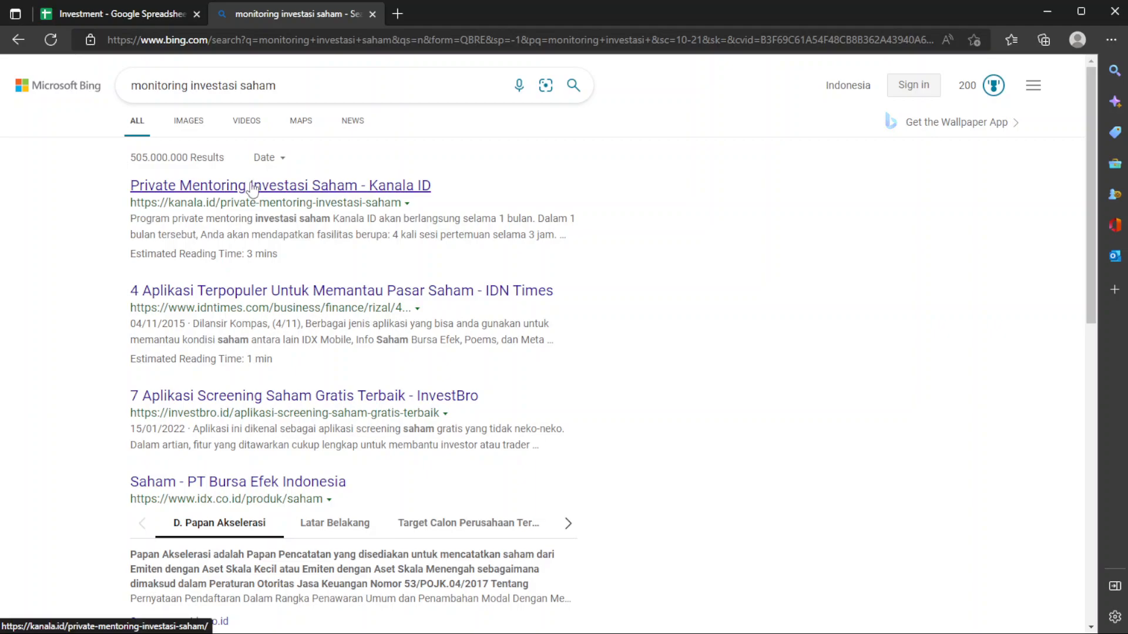
pyautogui.scroll(-6, 164, 353)
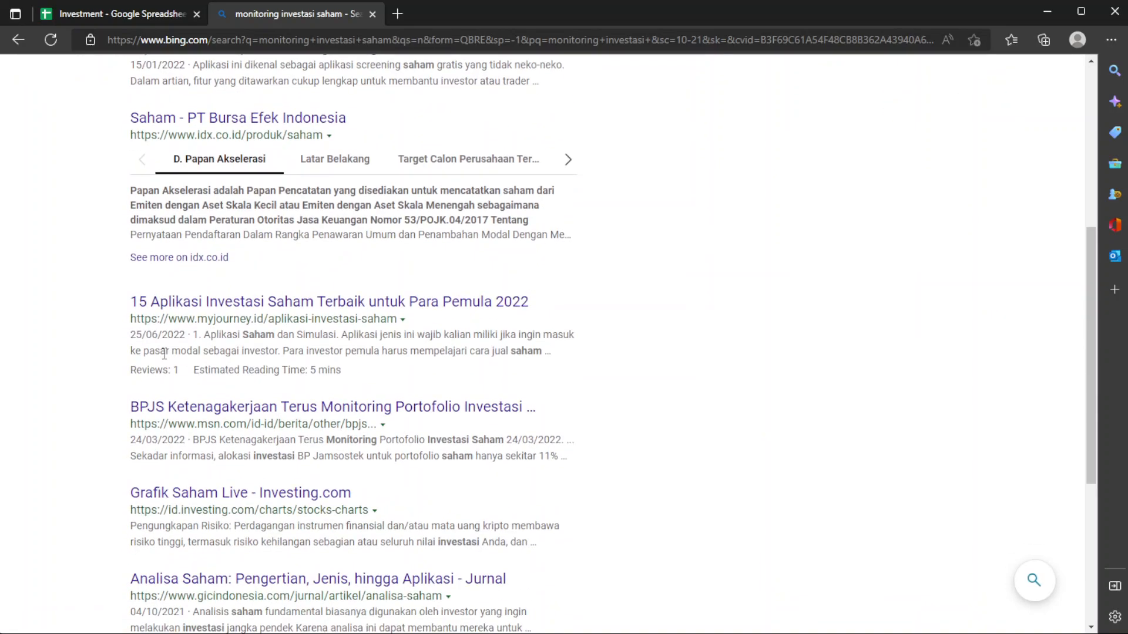
# Open the BPJS Ketenagakerjaan portfolio monitoring article in its own tab, skim it, and close that tab
pyautogui.middleClick(236, 407)
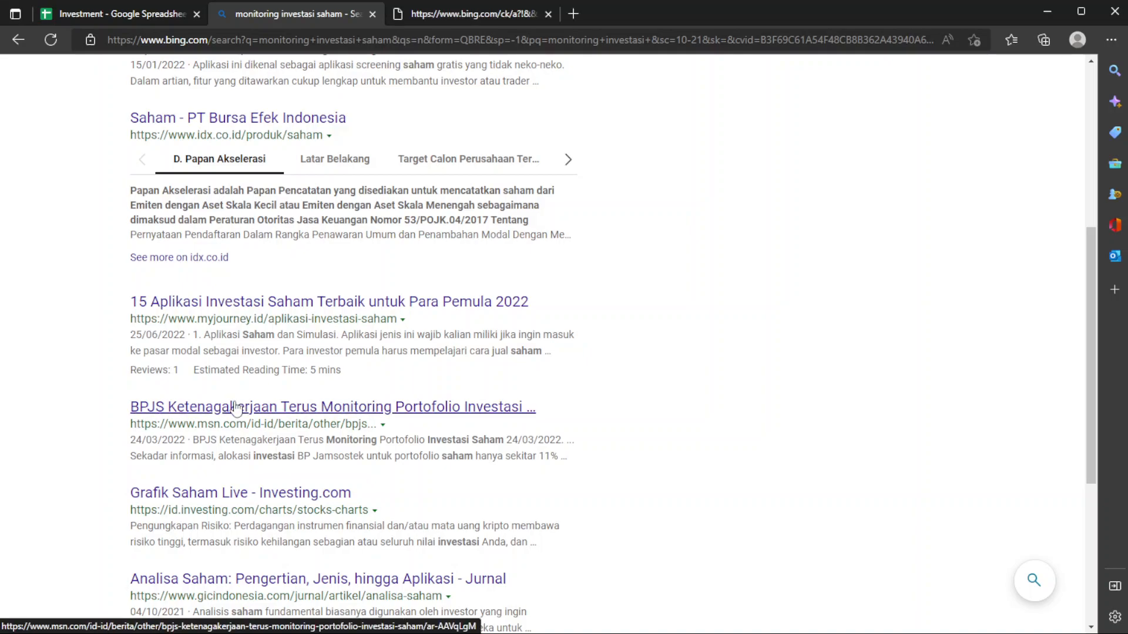
pyautogui.click(442, 16)
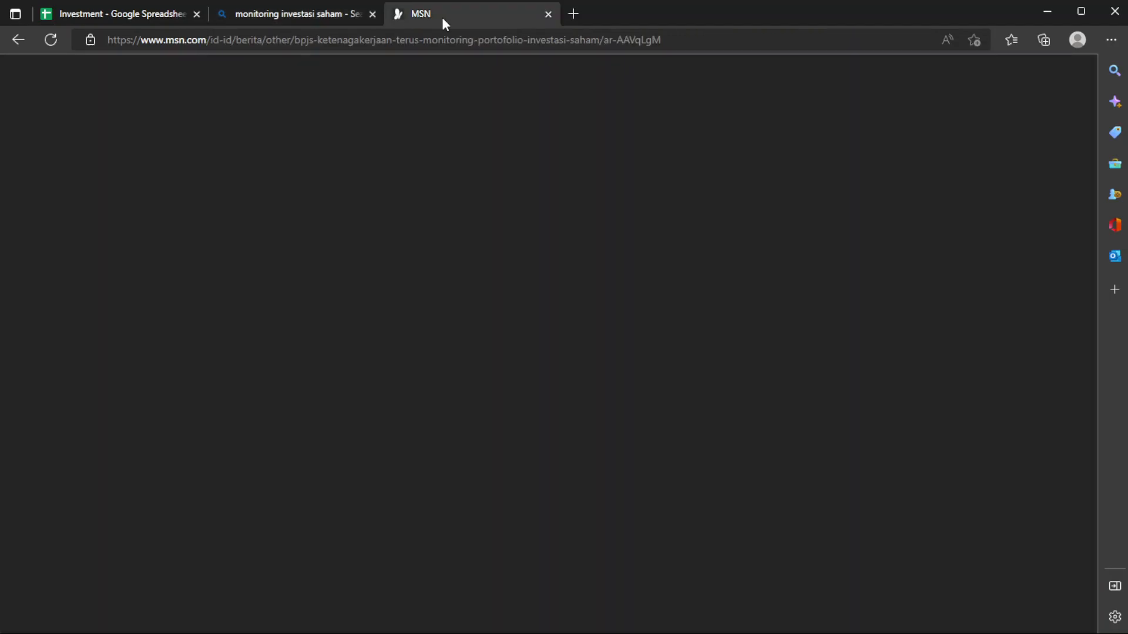
pyautogui.scroll(-10, 415, 430)
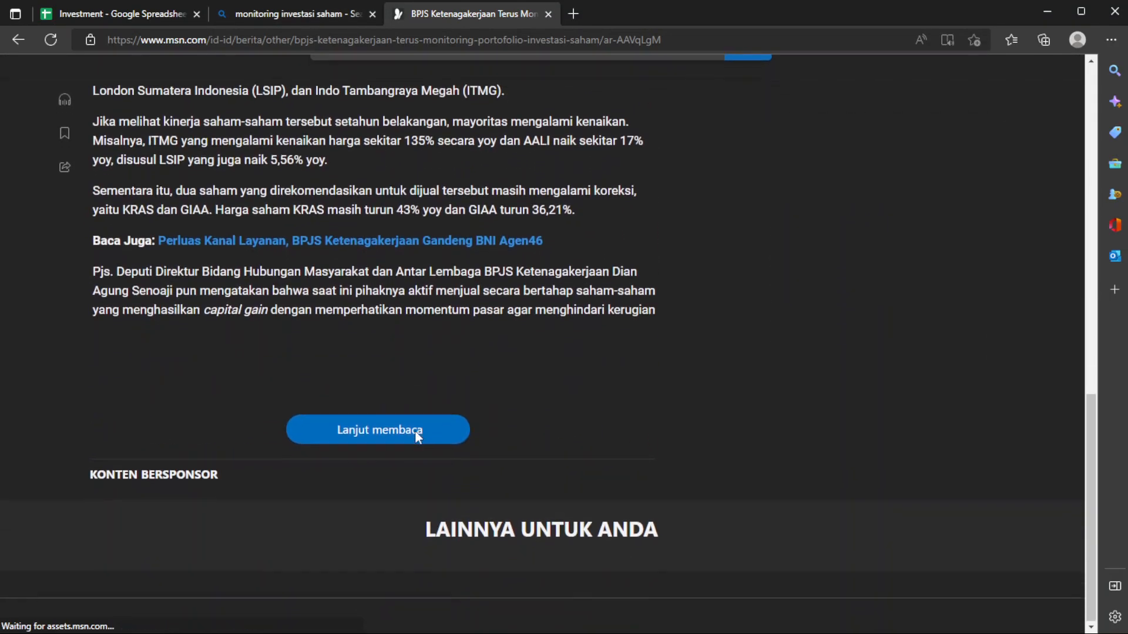
pyautogui.scroll(15, 416, 432)
pyautogui.scroll(-10, 415, 430)
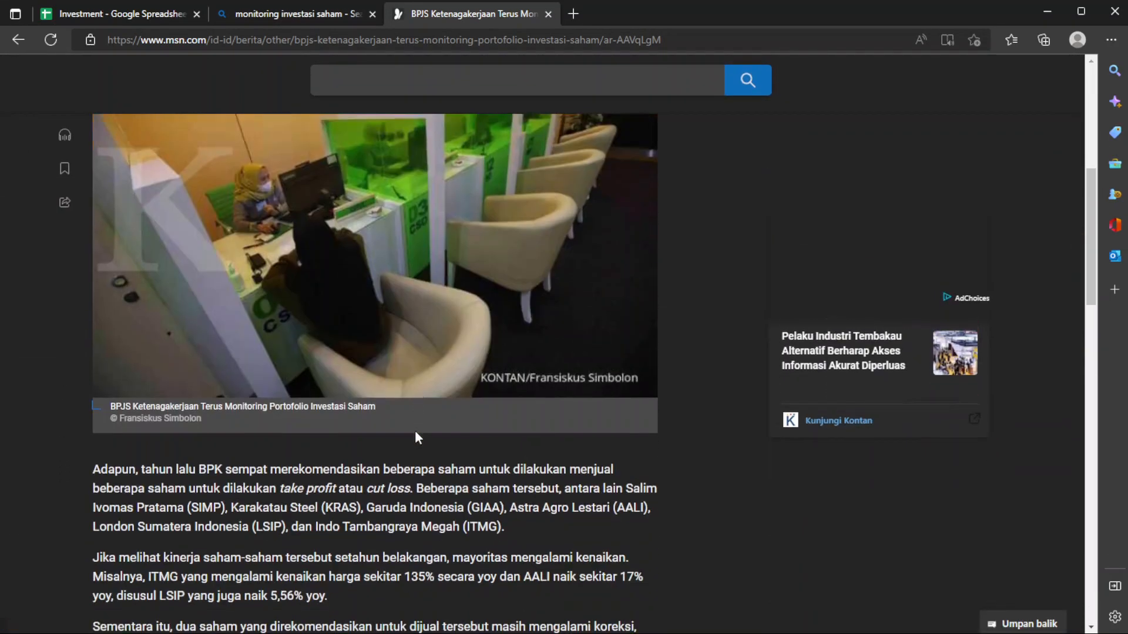
pyautogui.scroll(-8, 369, 230)
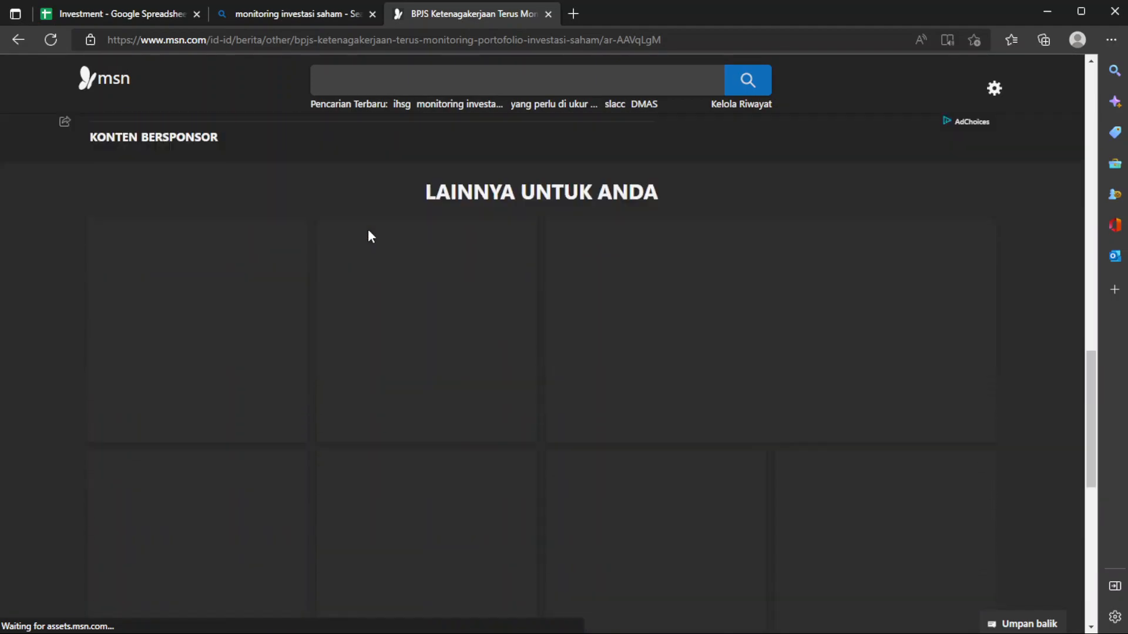
pyautogui.scroll(18, 368, 231)
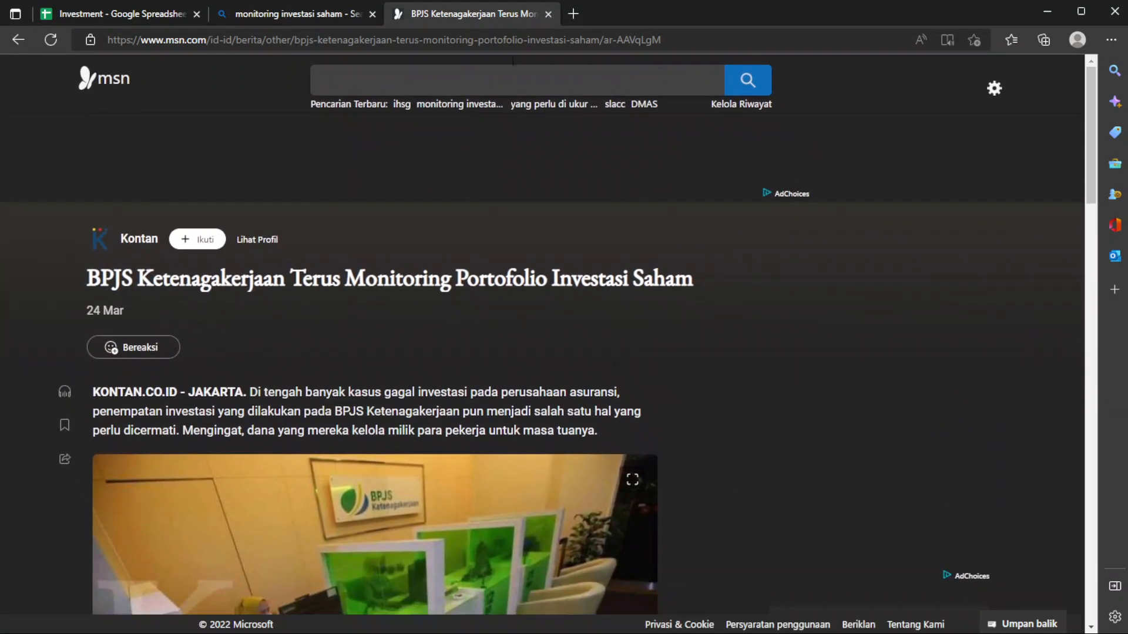
pyautogui.click(548, 13)
# Skim the remaining results and search the web for "mengukur performa investasi" instead
pyautogui.scroll(-4, 306, 333)
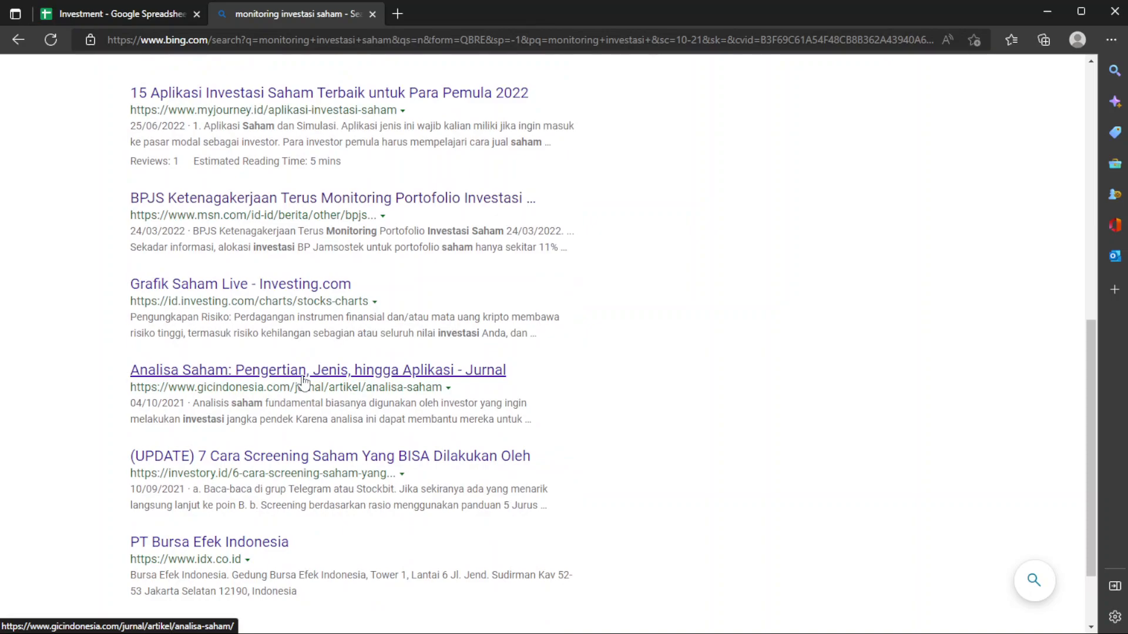
pyautogui.scroll(-2, 303, 380)
pyautogui.scroll(10, 302, 382)
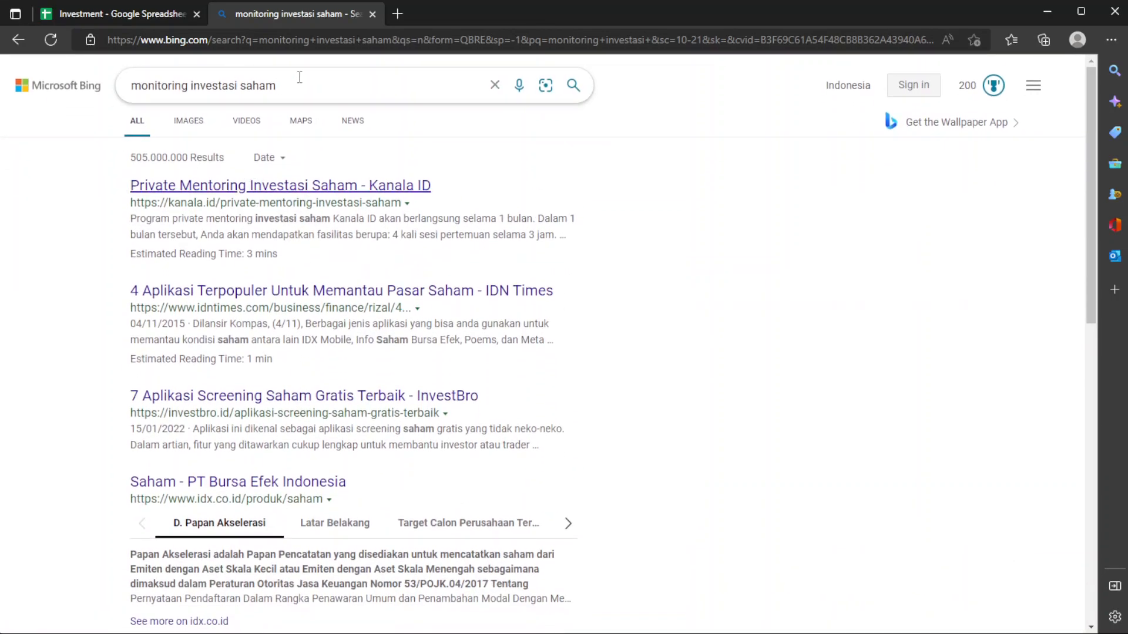
pyautogui.moveTo(296, 85); pyautogui.dragTo(126, 86)
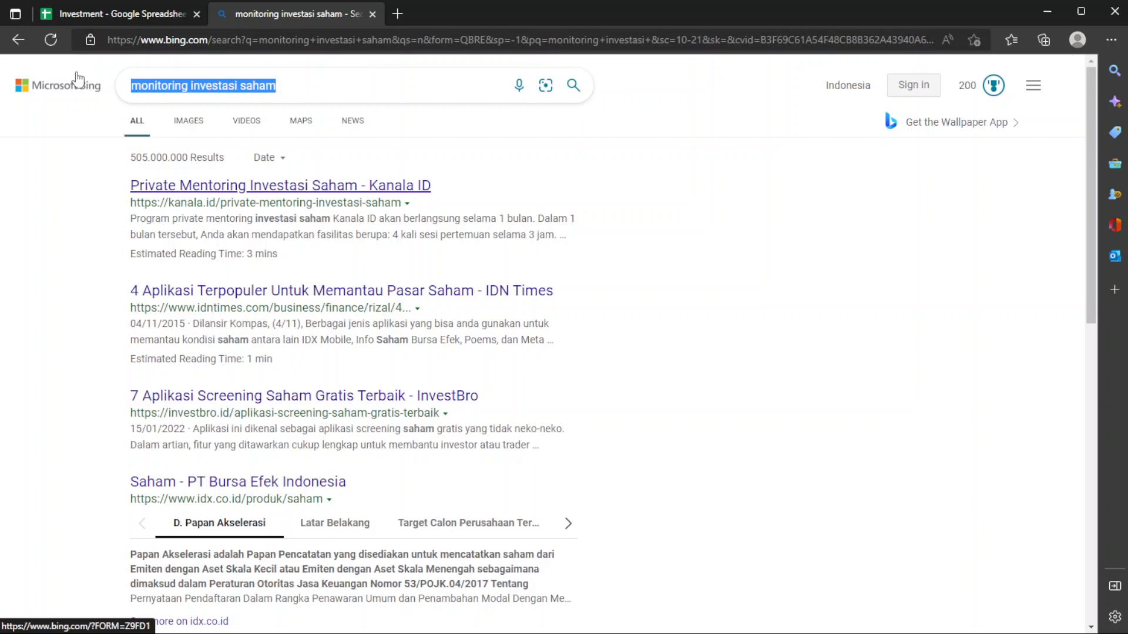
pyautogui.write('menguku')
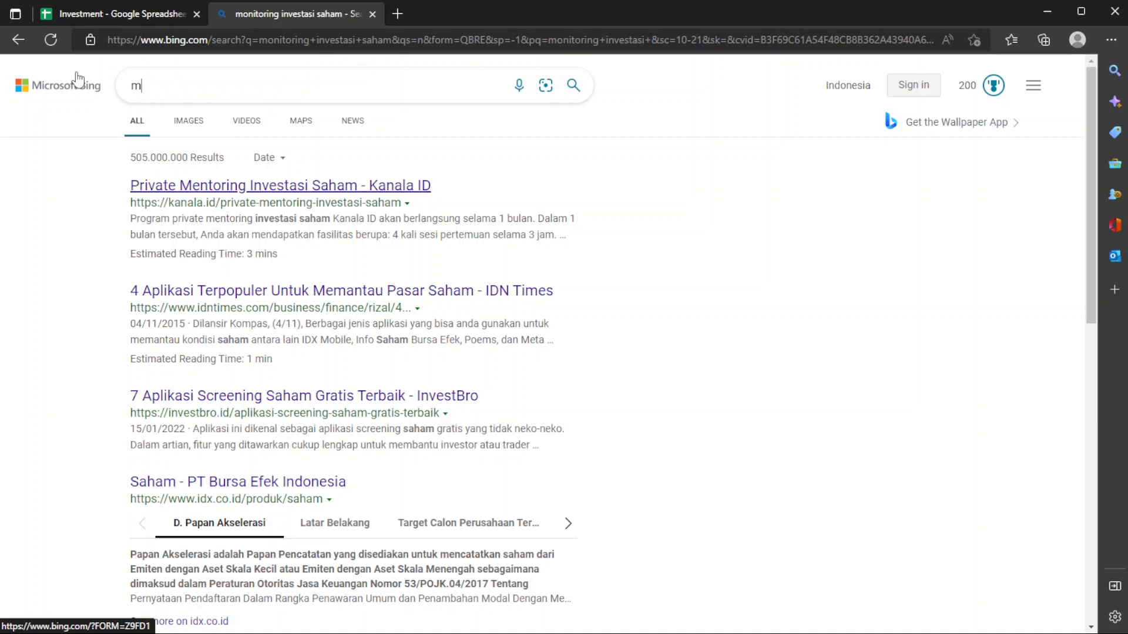
pyautogui.write('r perf')
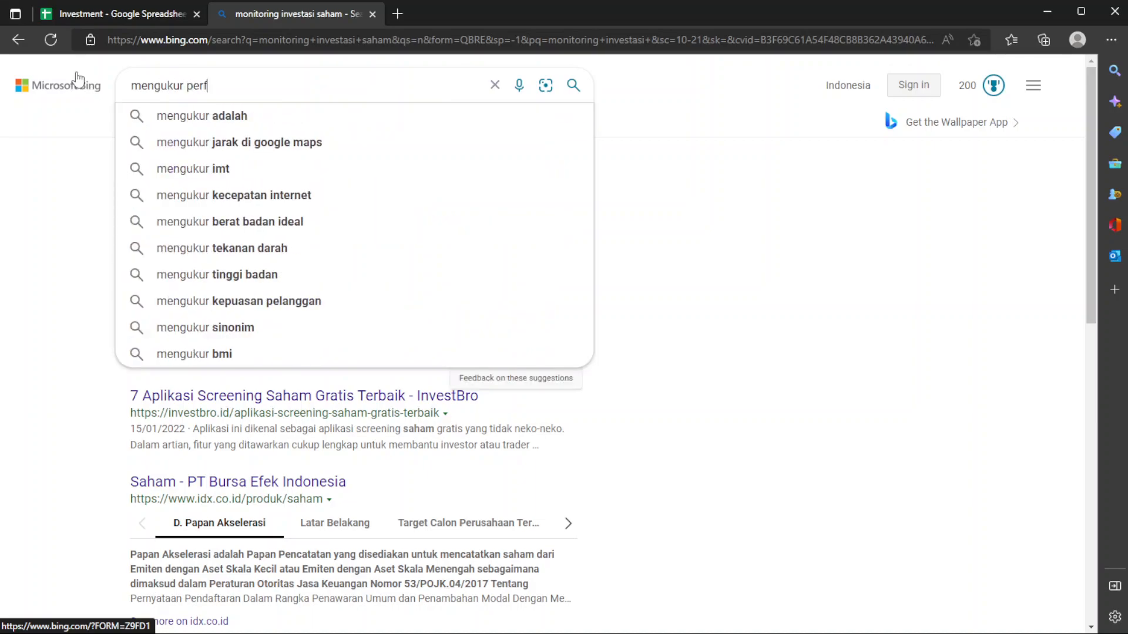
pyautogui.write('orma investasi')
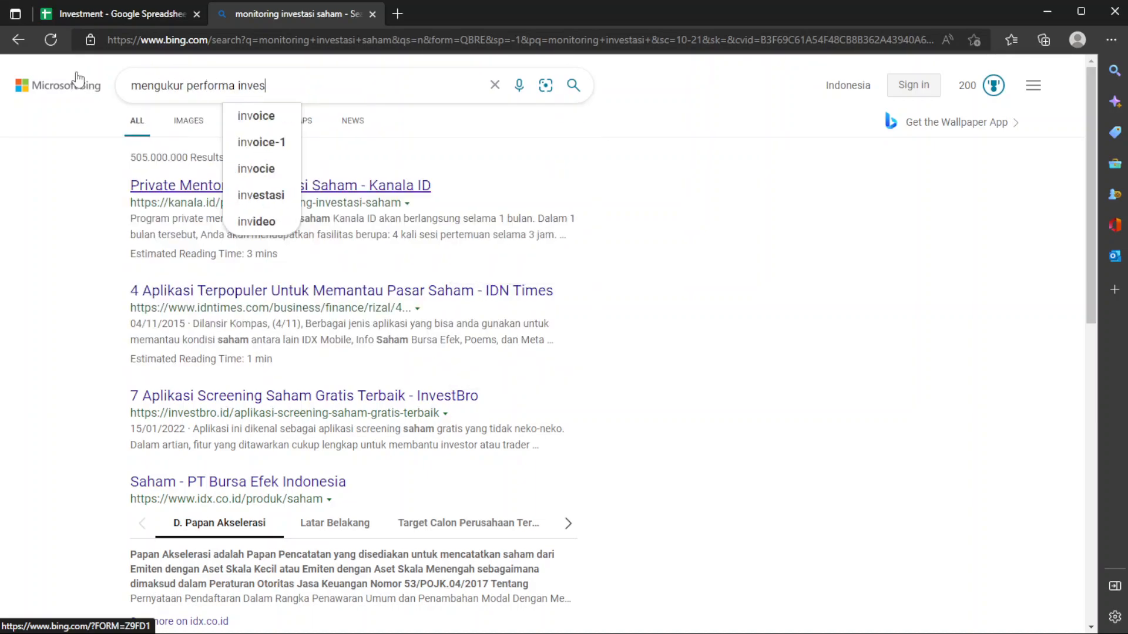
pyautogui.press('Return')
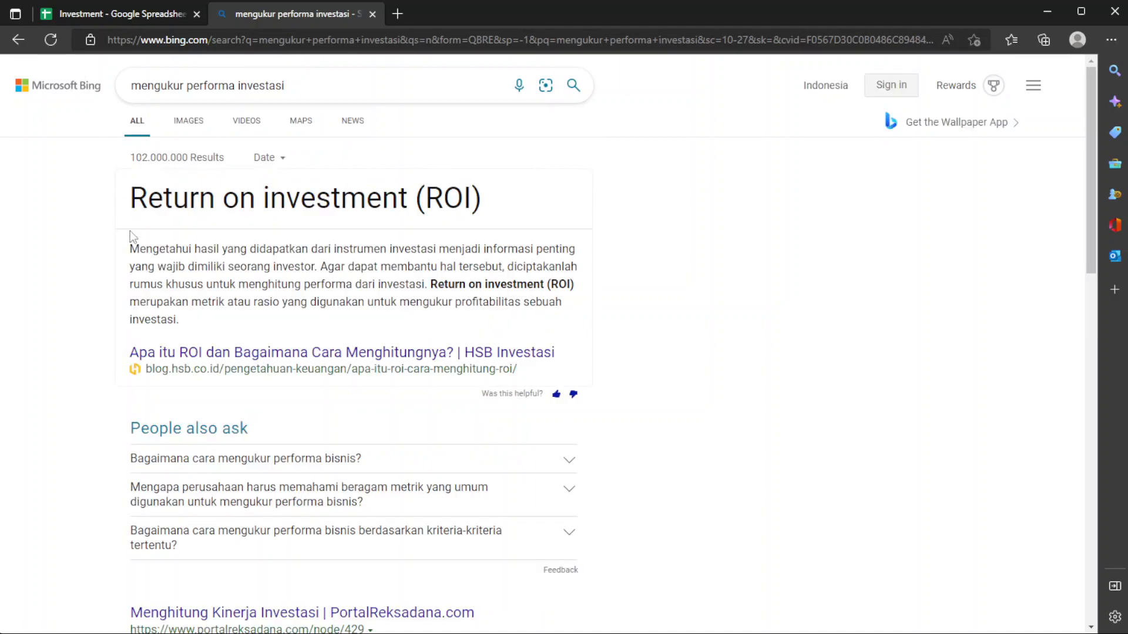
# Open the PortalReksadana "Menghitung Kinerja Investasi" and the "Menghitung Kinerja Investasi Saham Untuk Investor Pemula" results in separate new tabs
pyautogui.scroll(-3, 142, 264)
pyautogui.scroll(-1, 142, 265)
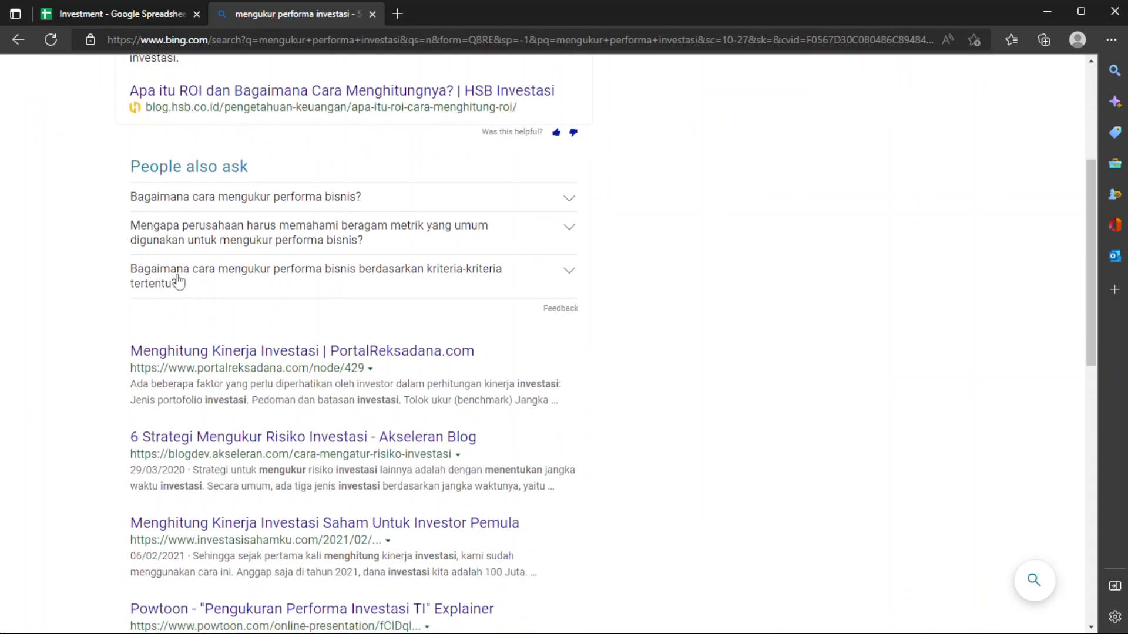
pyautogui.rightClick(225, 352)
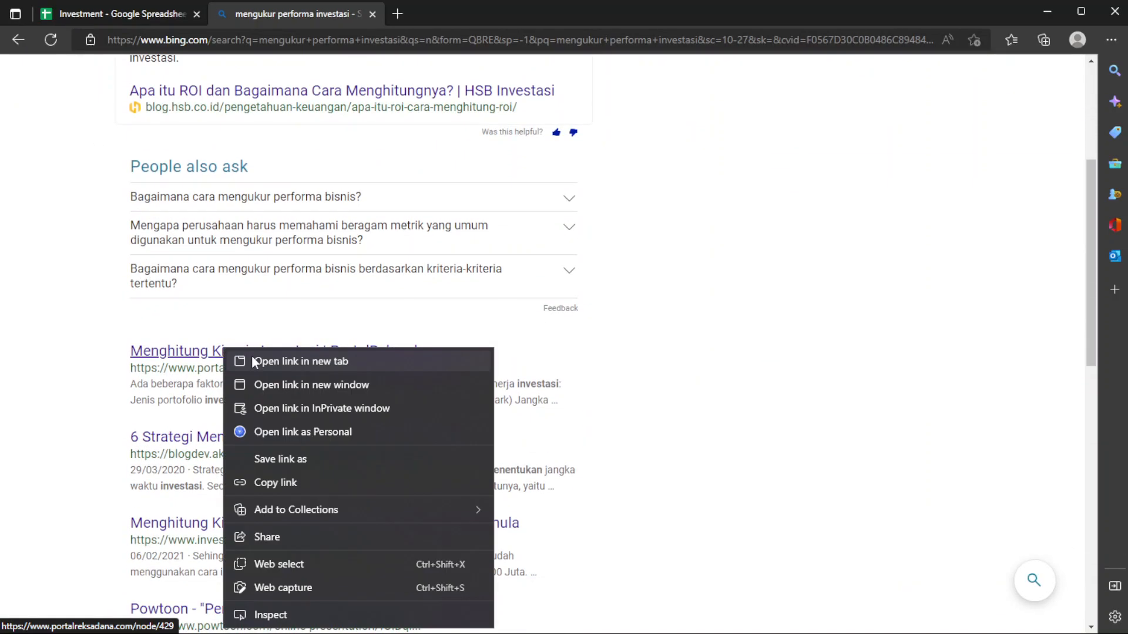
pyautogui.click(254, 362)
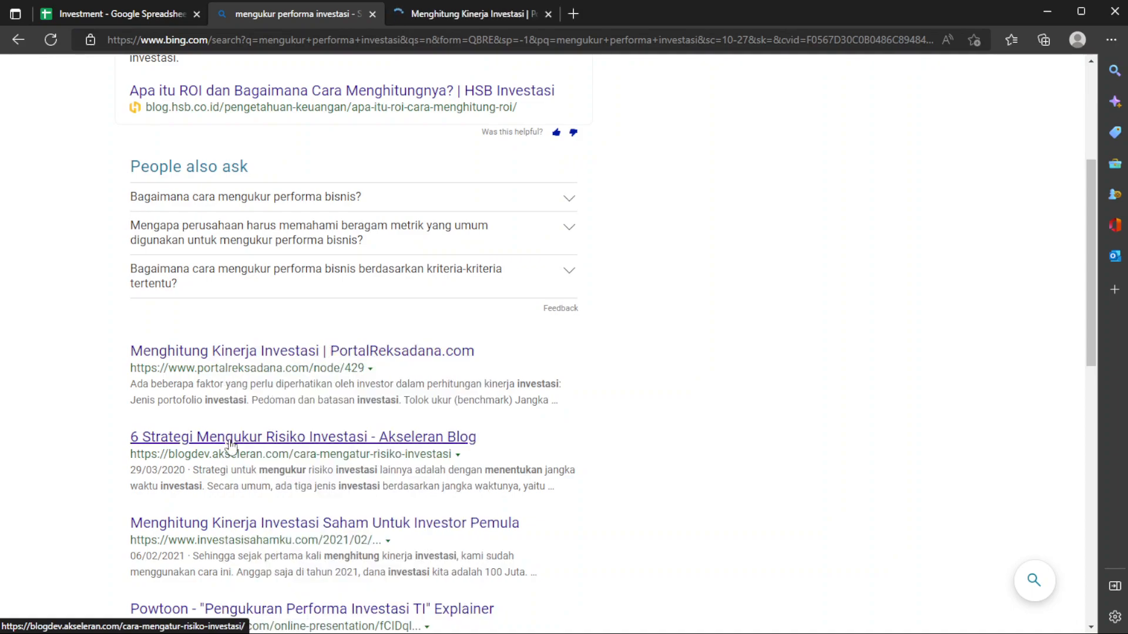
pyautogui.rightClick(224, 524)
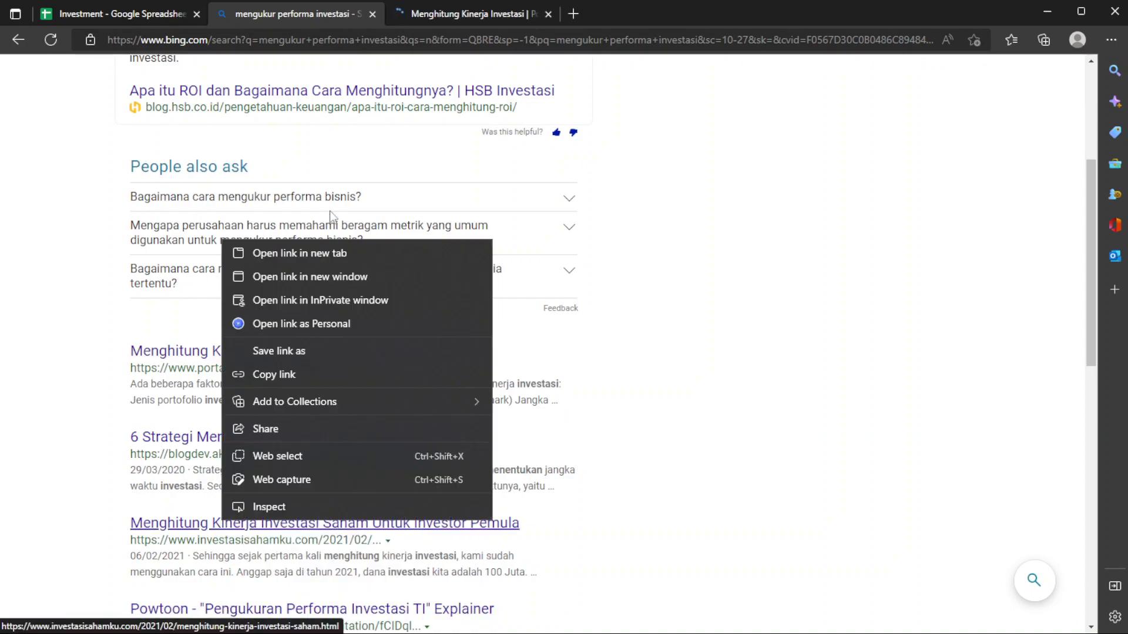
pyautogui.click(329, 253)
# Read the PortalReksadana article's reasons for measuring performance and its list of factors in the performance calculation
pyautogui.click(435, 20)
pyautogui.scroll(-3, 427, 284)
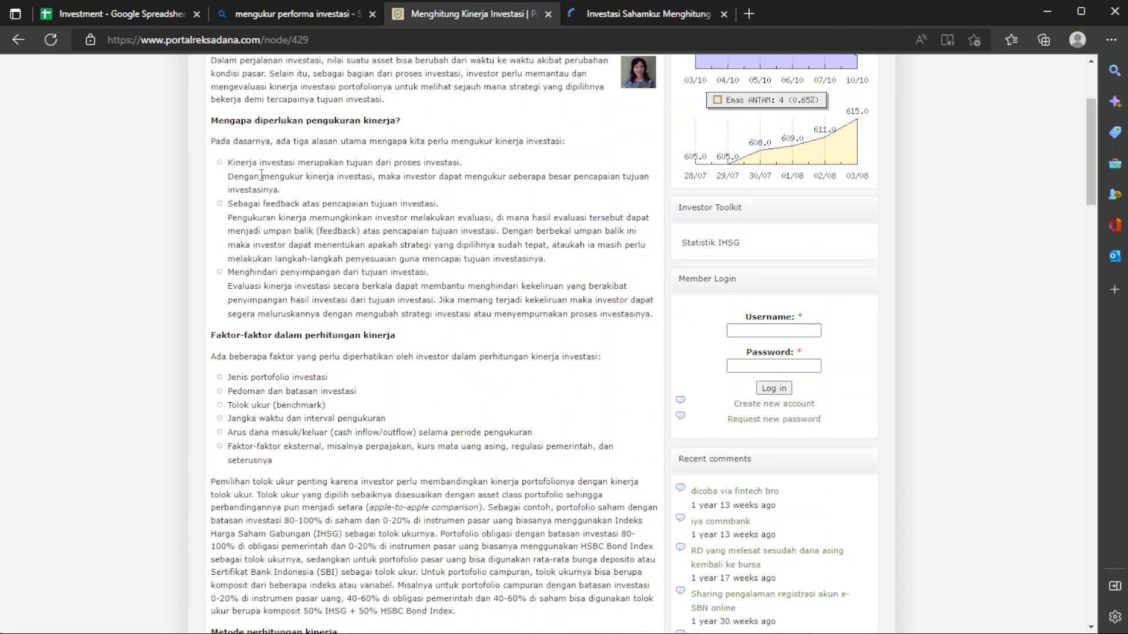
pyautogui.moveTo(261, 176); pyautogui.dragTo(301, 191)
pyautogui.moveTo(282, 377); pyautogui.dragTo(323, 391)
pyautogui.moveTo(270, 419); pyautogui.dragTo(363, 452)
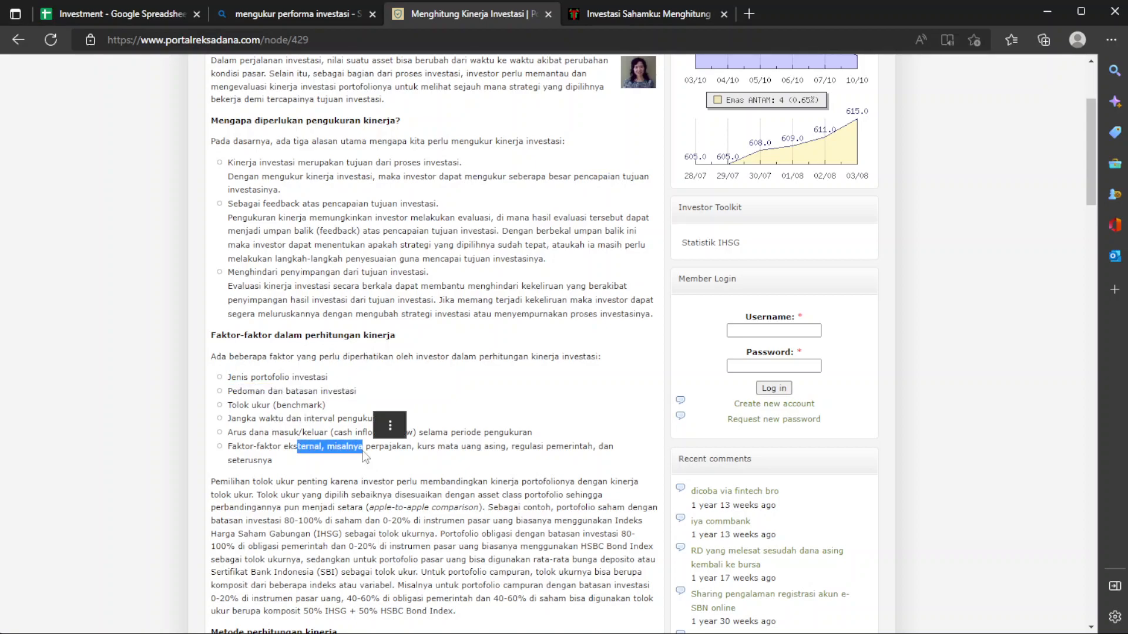
pyautogui.scroll(-1, 364, 456)
pyautogui.click(321, 381)
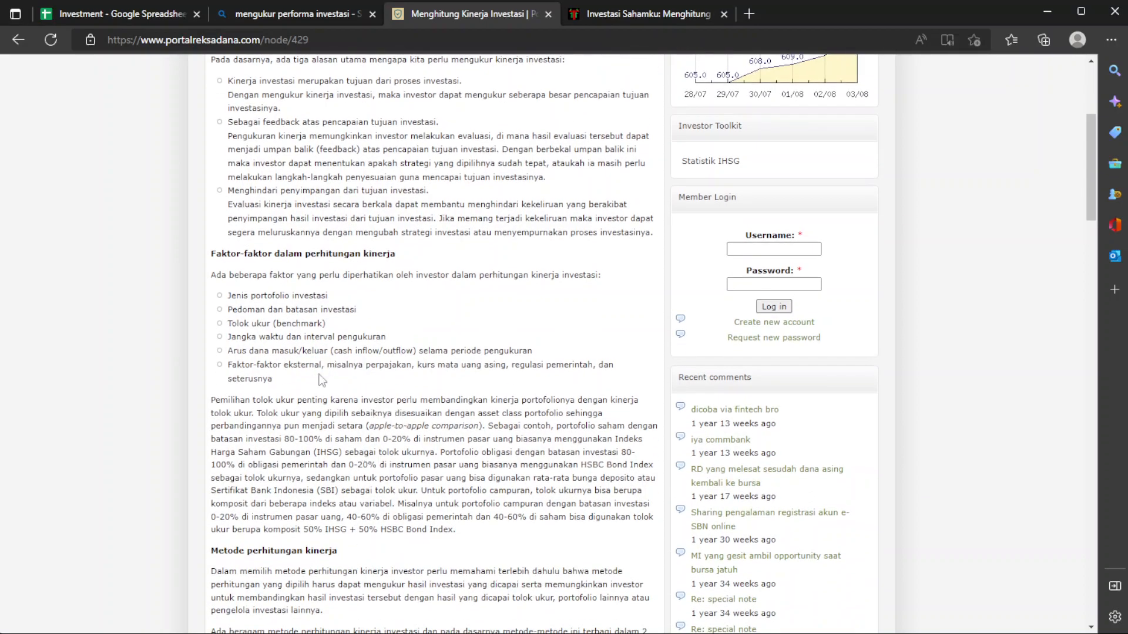
pyautogui.moveTo(282, 394); pyautogui.dragTo(272, 367)
pyautogui.click(272, 367)
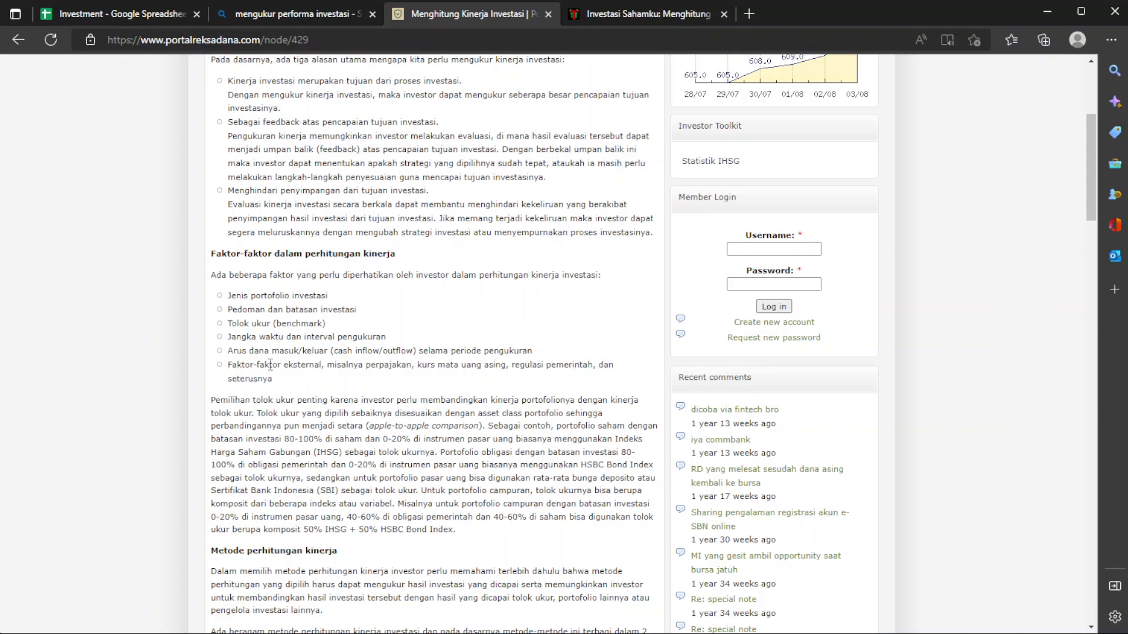
# Examine the factor list's items on taxation and other external factors, cash inflow/outflow, and measurement period and interval
pyautogui.moveTo(345, 365); pyautogui.dragTo(413, 366)
pyautogui.doubleClick(397, 364)
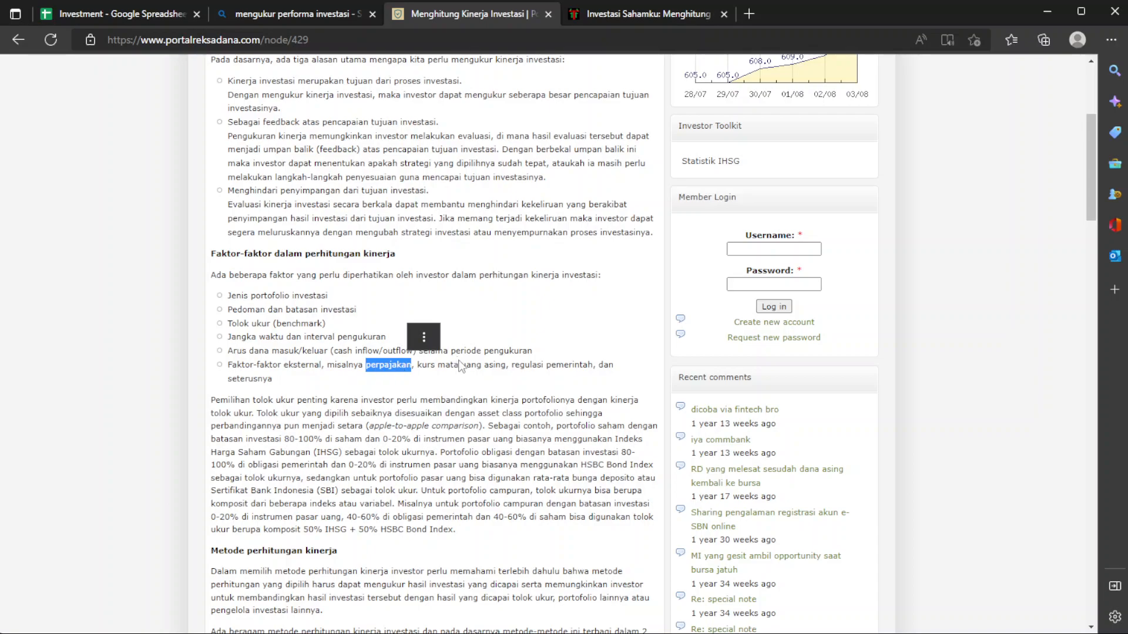
pyautogui.click(443, 365)
pyautogui.moveTo(439, 365); pyautogui.dragTo(532, 352)
pyautogui.click(531, 355)
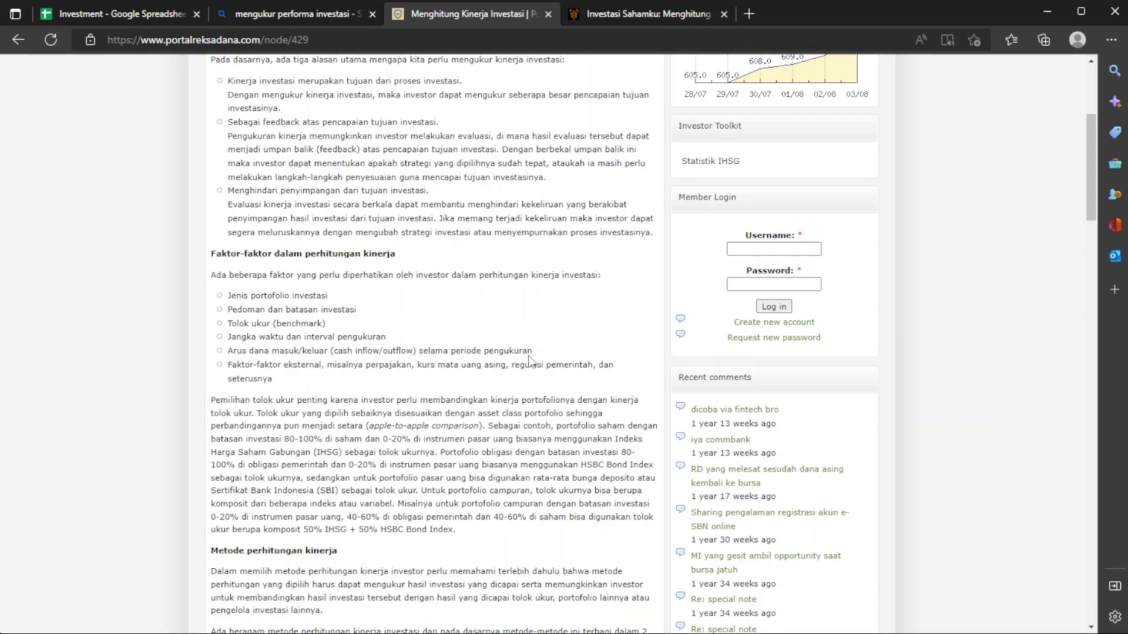
pyautogui.doubleClick(365, 352)
pyautogui.moveTo(365, 351); pyautogui.dragTo(302, 325)
pyautogui.moveTo(228, 342); pyautogui.dragTo(296, 350)
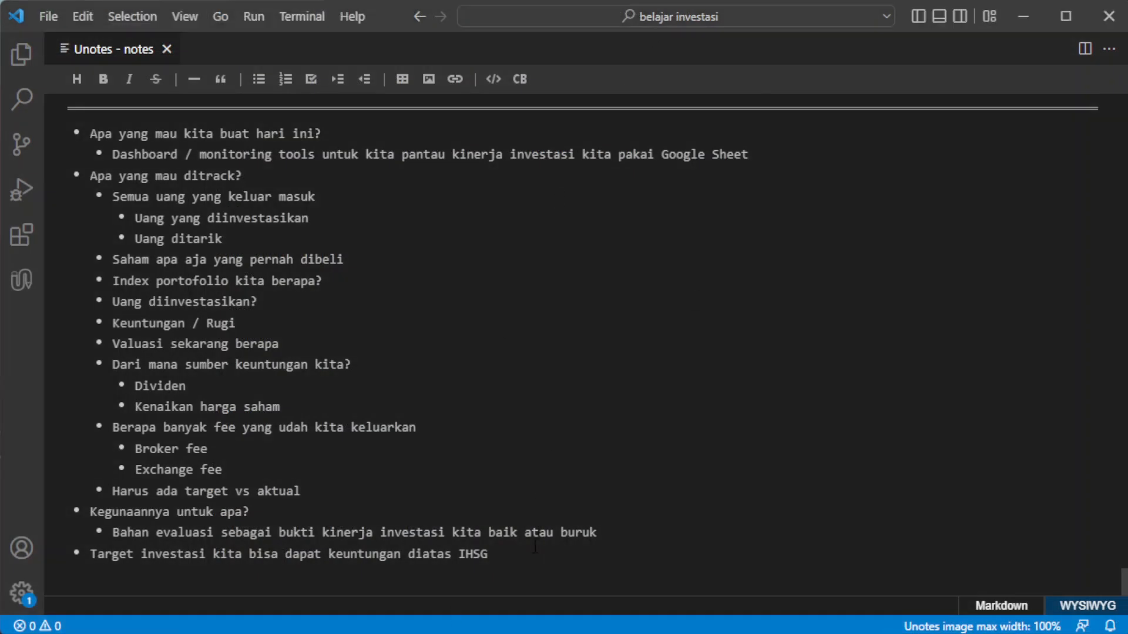
# Switch to the investment notes in VS Code and add the bullet "Berapa lama sudah berinvestasi"
pyautogui.press('Return')
pyautogui.write('Berapa lama sudah berinvestasi')
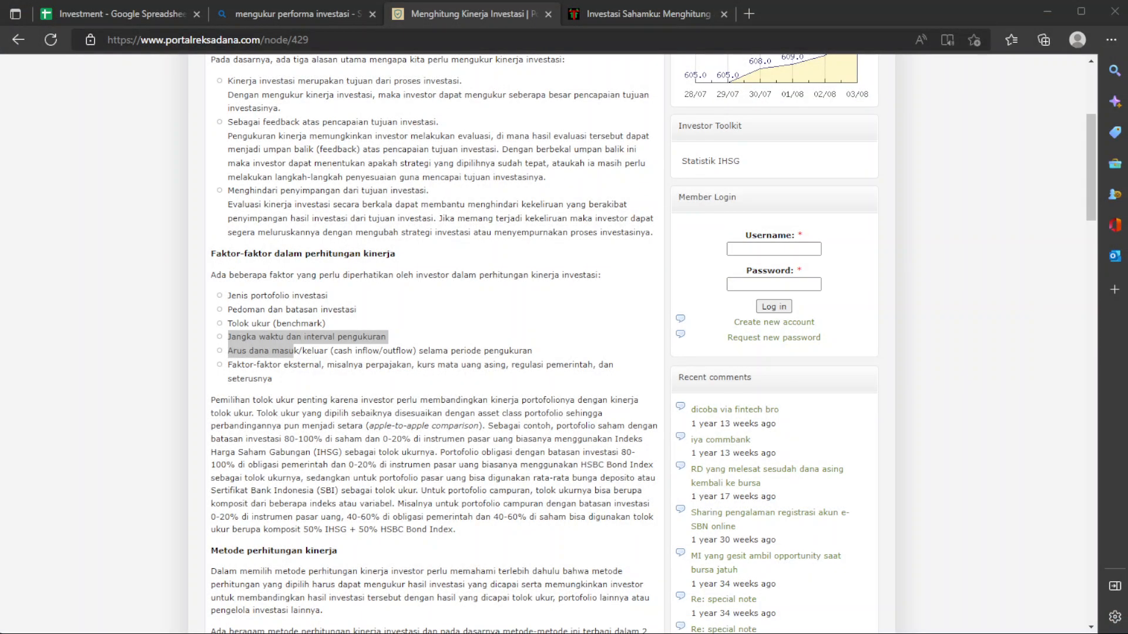
# Examine the article's factor items on investment guidelines and limits and on the type of investment portfolio
pyautogui.click(354, 308)
pyautogui.doubleClick(303, 309)
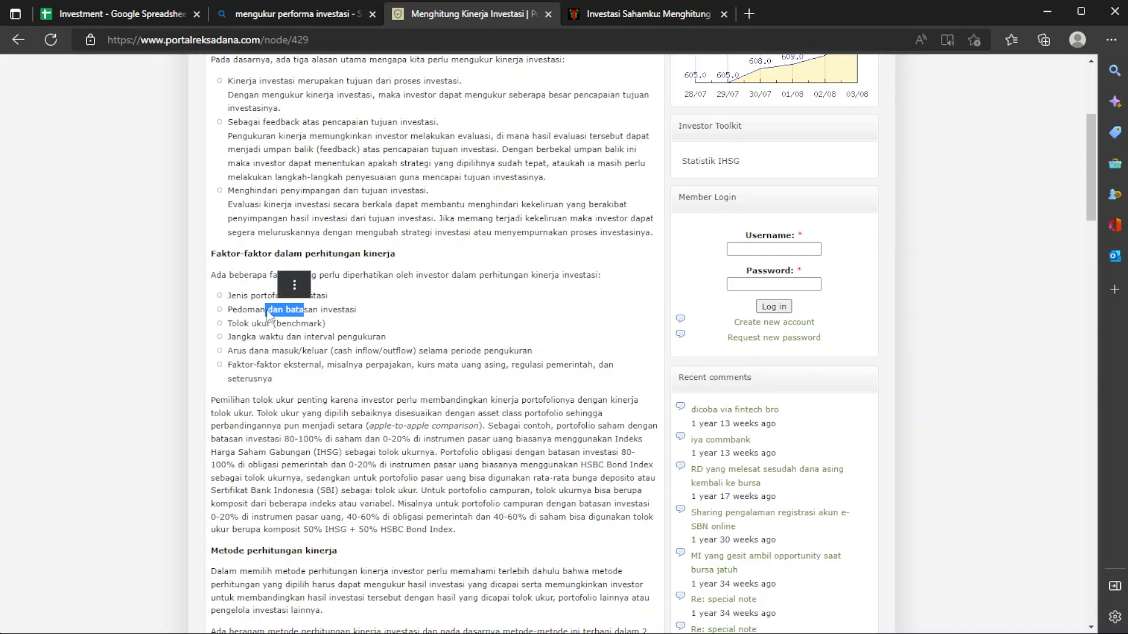
pyautogui.click(227, 307)
pyautogui.moveTo(226, 297); pyautogui.dragTo(319, 298)
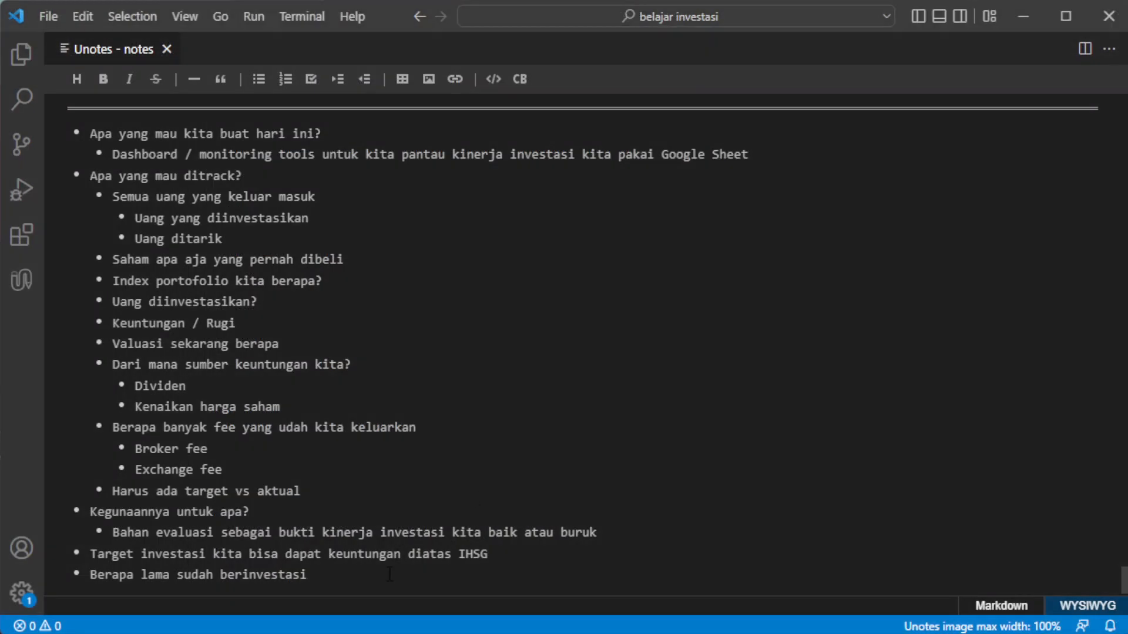
# In the VS Code notes, move the bullet "Berapa lama sudah berinvestasi" under "Apa yang mau ditrack?", directly after "Harus ada target vs aktual"
pyautogui.moveTo(317, 575); pyautogui.dragTo(85, 554)
pyautogui.hotkey('ctrl', 'c')
pyautogui.press('BackSpace')
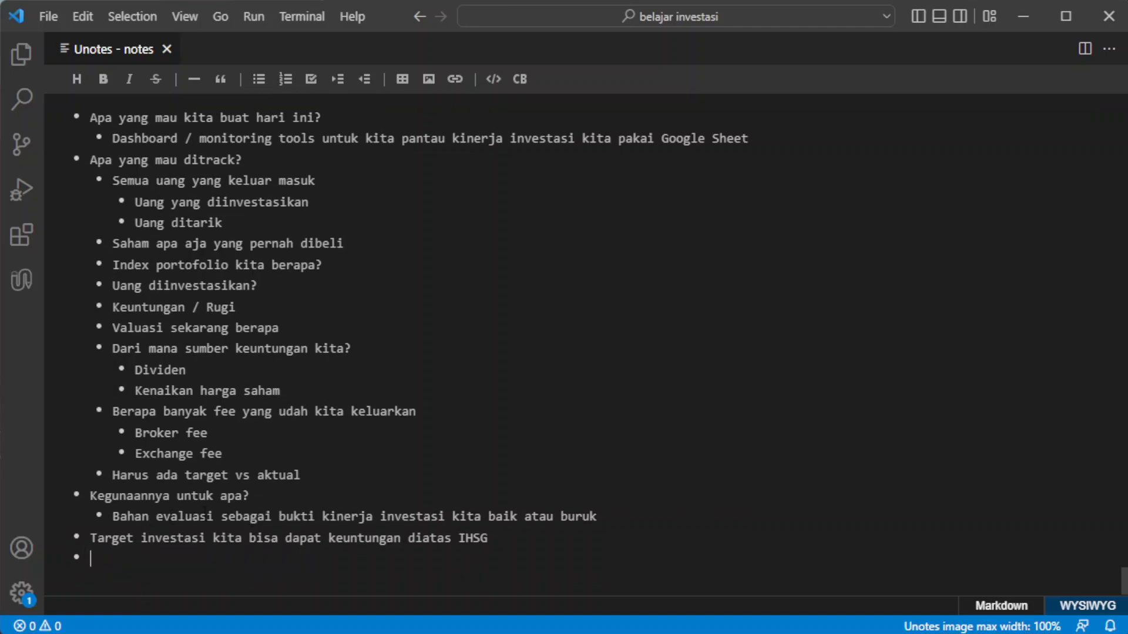
pyautogui.click(334, 475)
pyautogui.press('Return')
pyautogui.hotkey('ctrl', 'v')
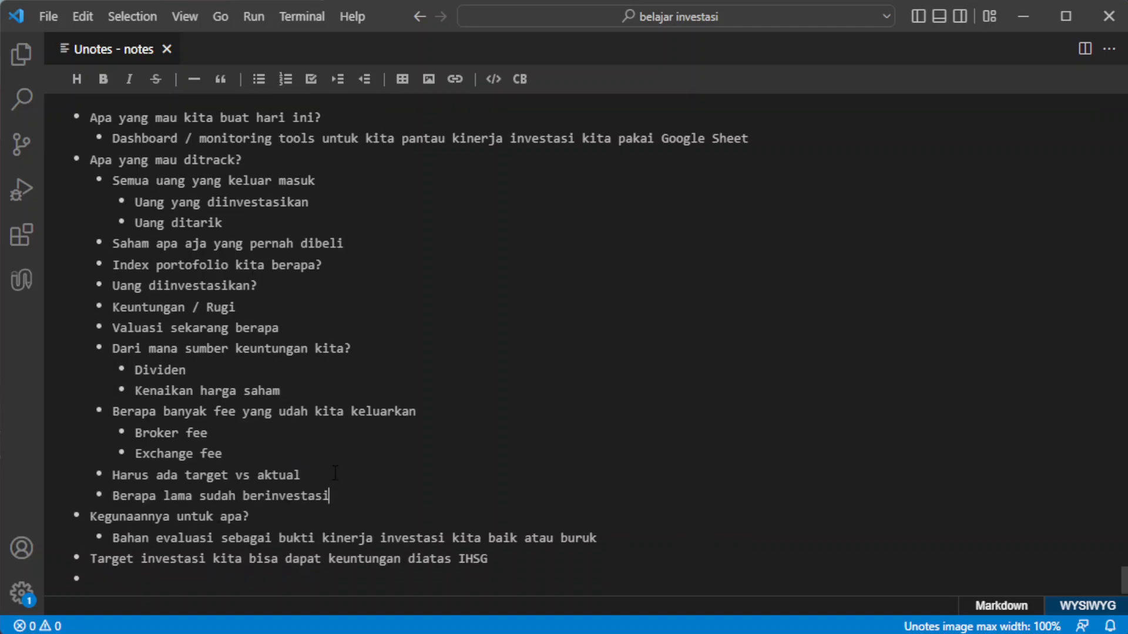
# Add the bullet "Persentase investasi" below "Berapa lama sudah berinvestasi", with the nested bullets "Saham" and "Industri"
pyautogui.press('Return')
pyautogui.write('Persen')
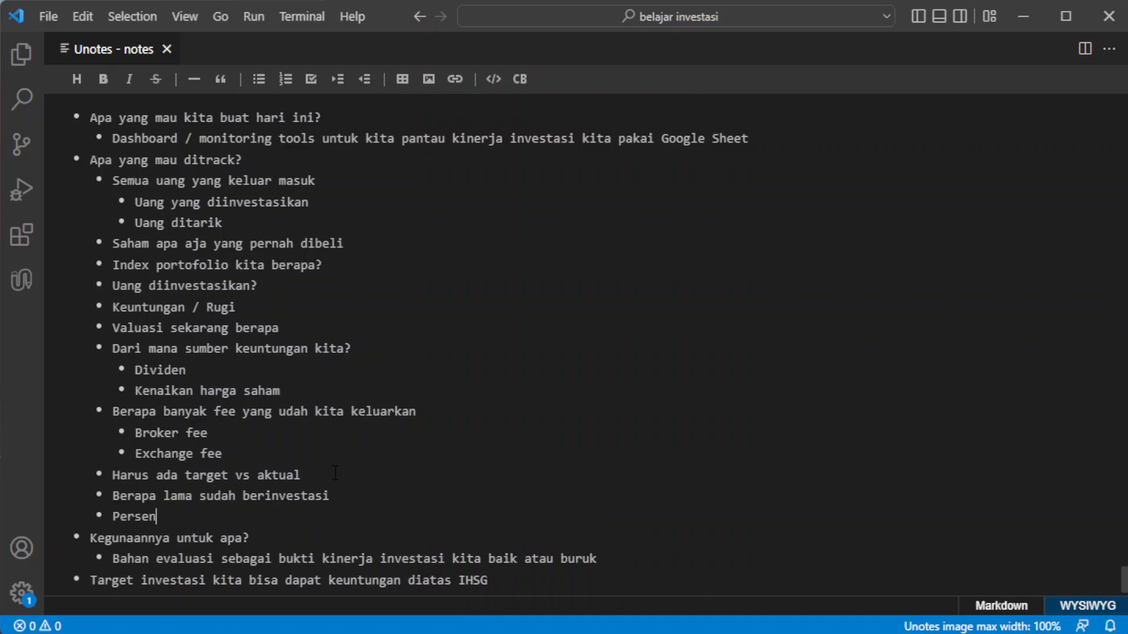
pyautogui.write('tase investasi')
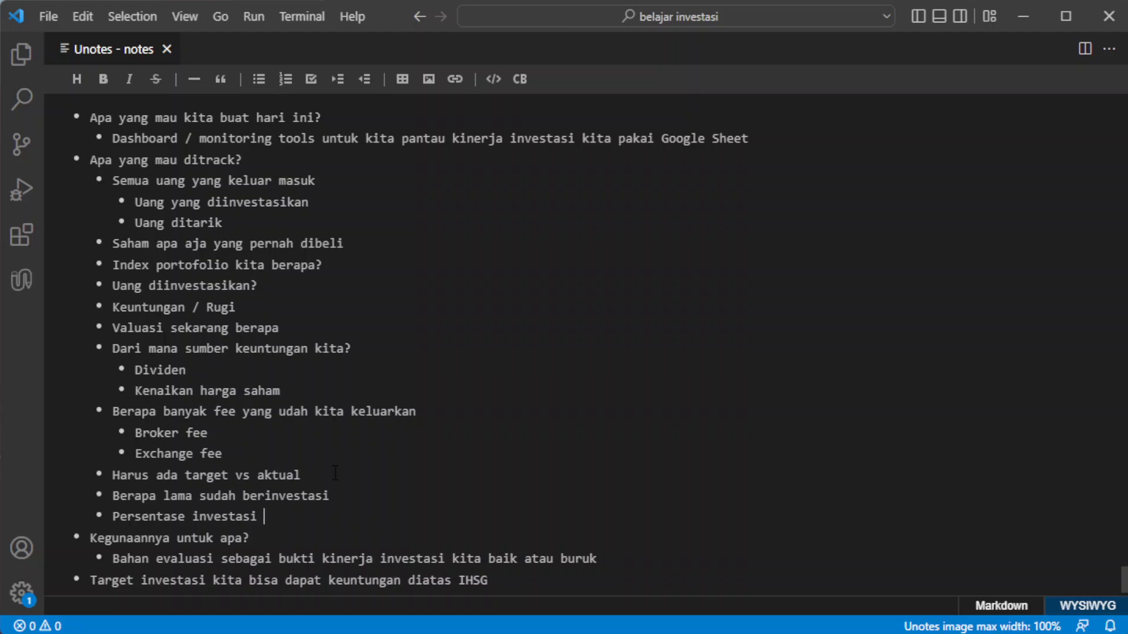
pyautogui.press('Return')
pyautogui.press('Tab')
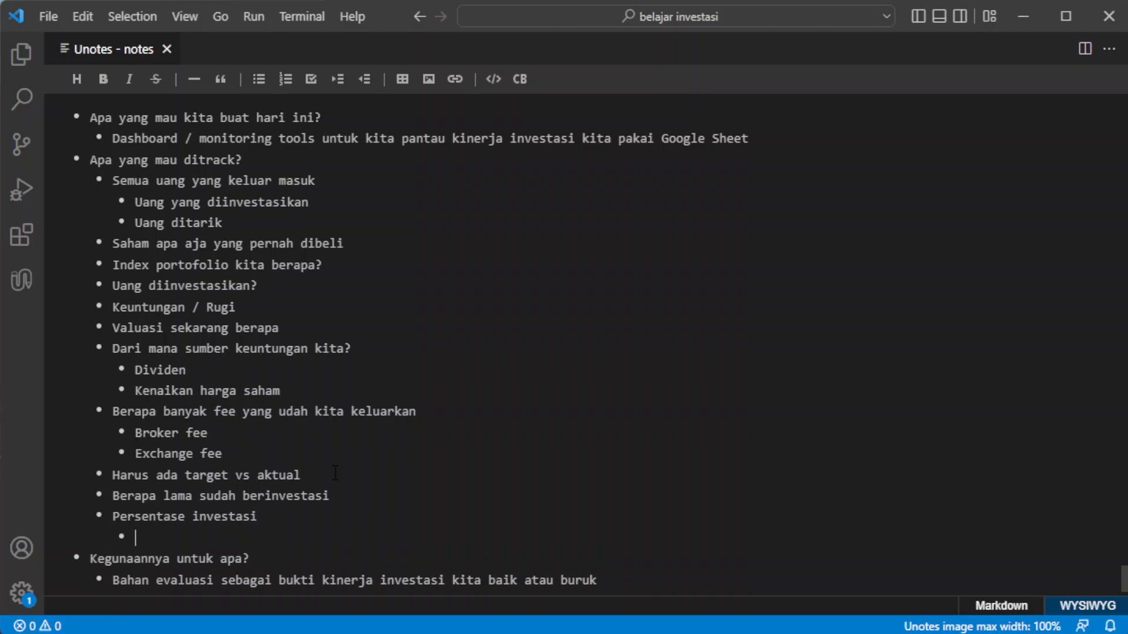
pyautogui.write('Saham')
pyautogui.press('BackSpace')
pyautogui.press('BackSpace')
pyautogui.press('BackSpace')
pyautogui.write('ham')
pyautogui.press('Return')
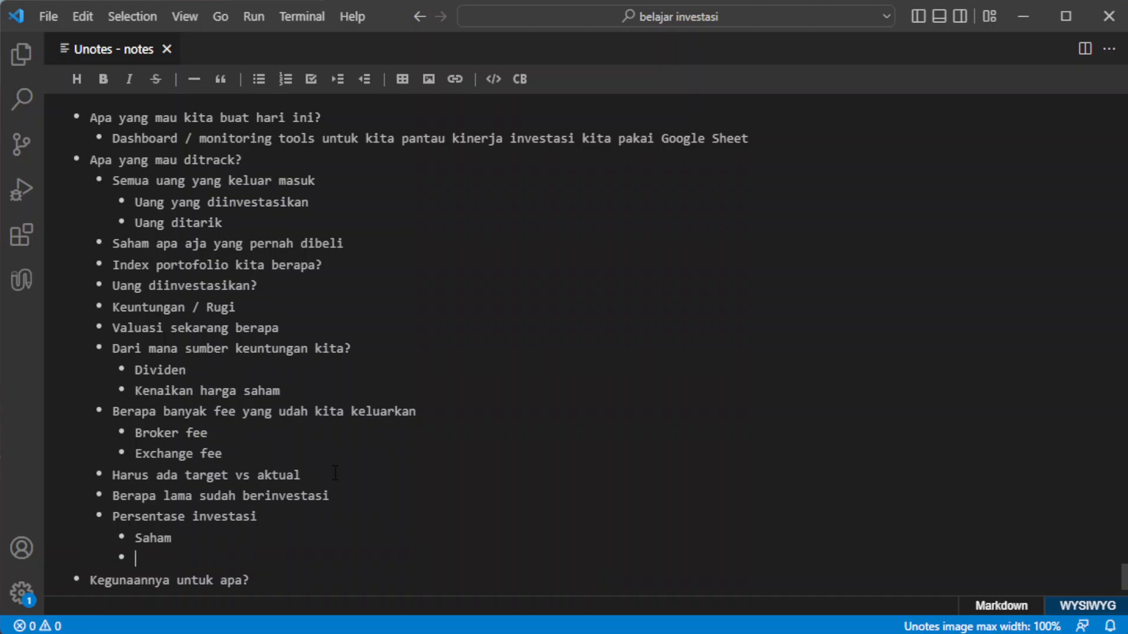
pyautogui.write('Industri')
# Switch to the Investment spreadsheet's Summary sheet and enter "Uang yang pernah diinvestasikan" in A10 and "Sisa yang yang diinvestasikan" in A11
pyautogui.hotkey('alt', 'Tab')
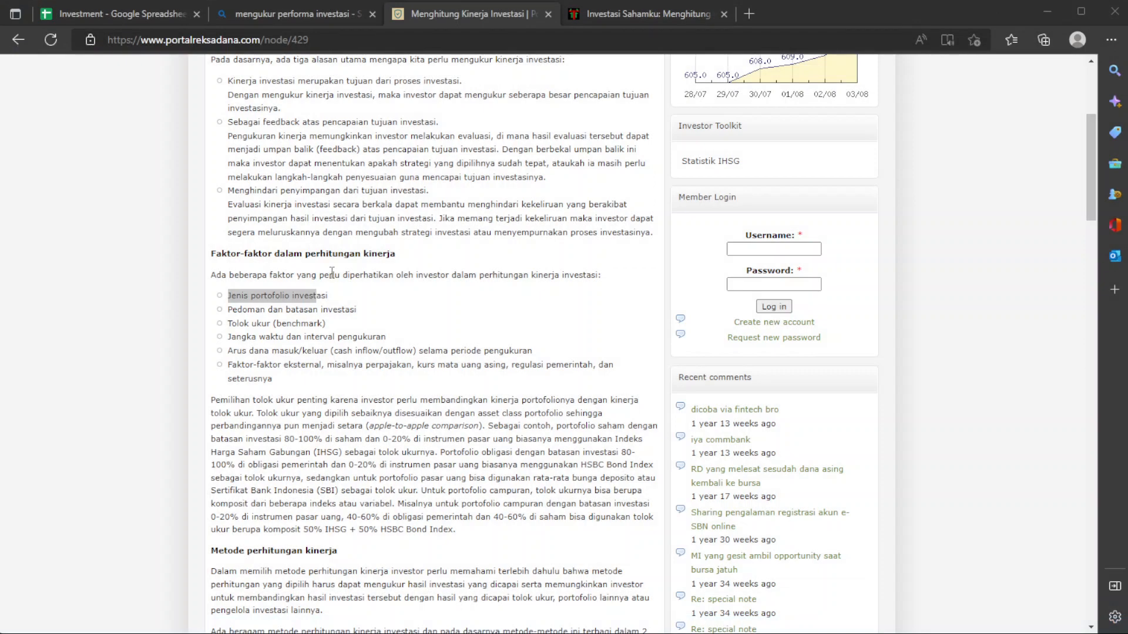
pyautogui.click(87, 13)
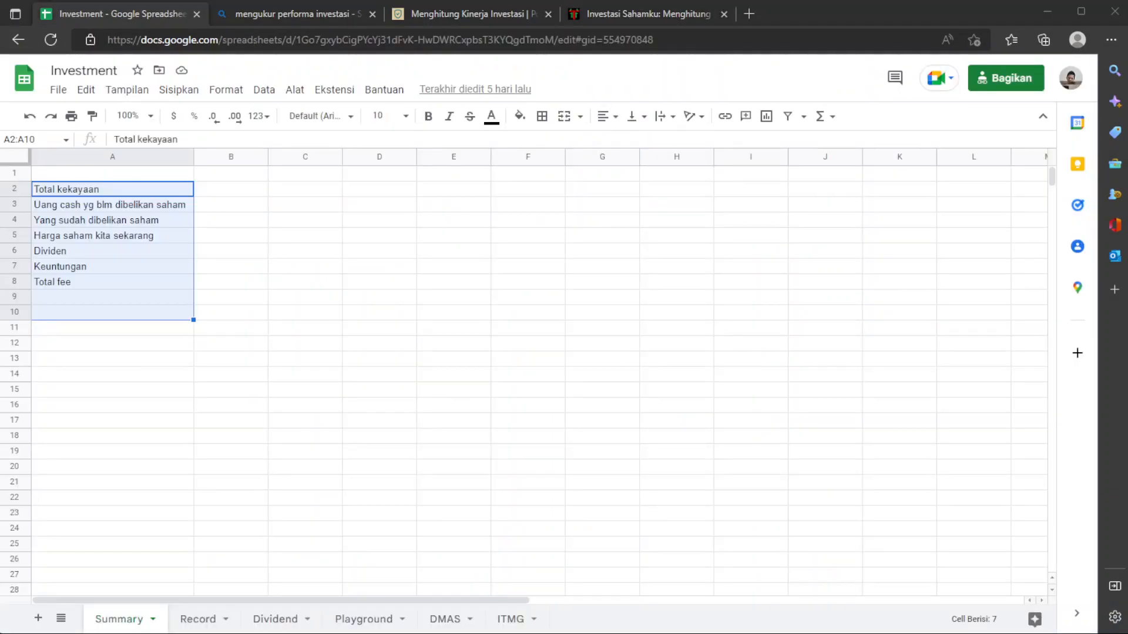
pyautogui.click(469, 275)
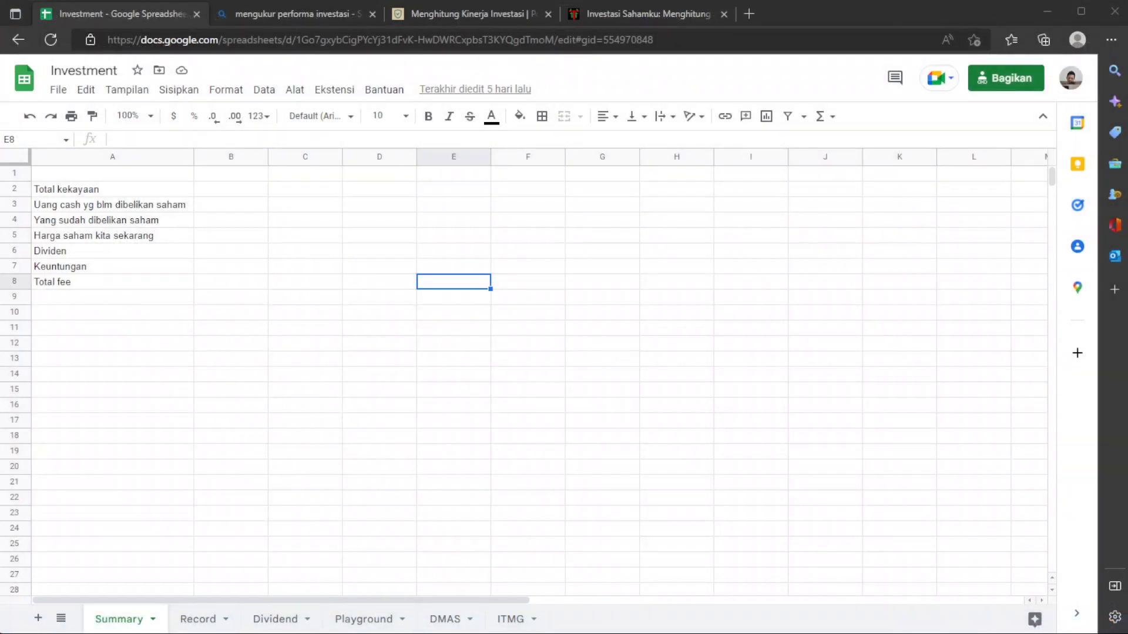
pyautogui.click(113, 189)
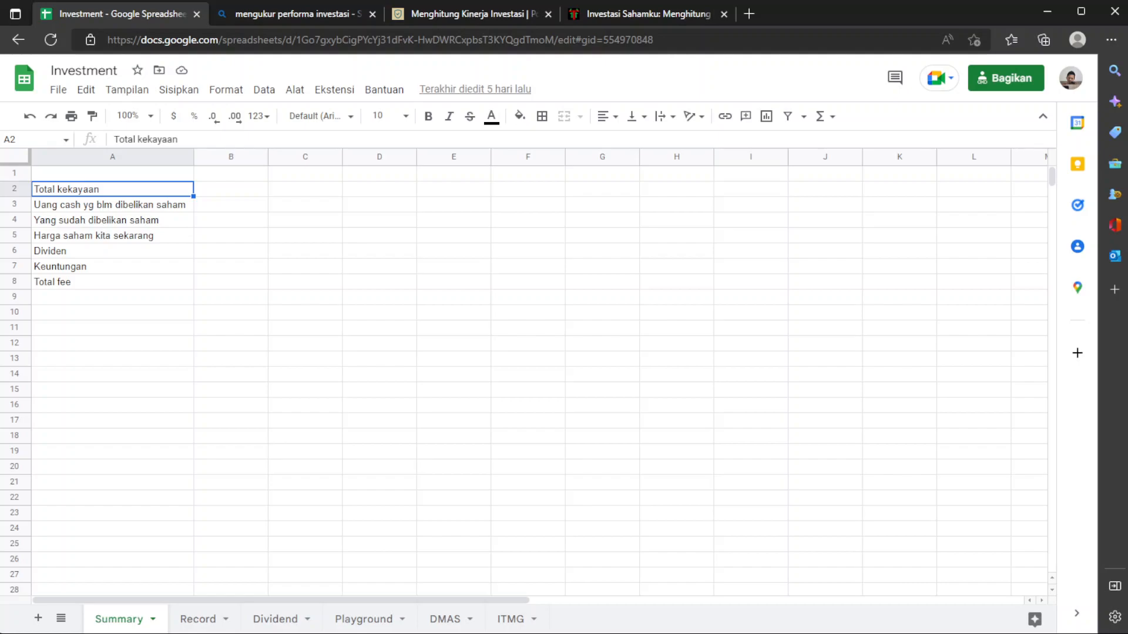
pyautogui.click(113, 313)
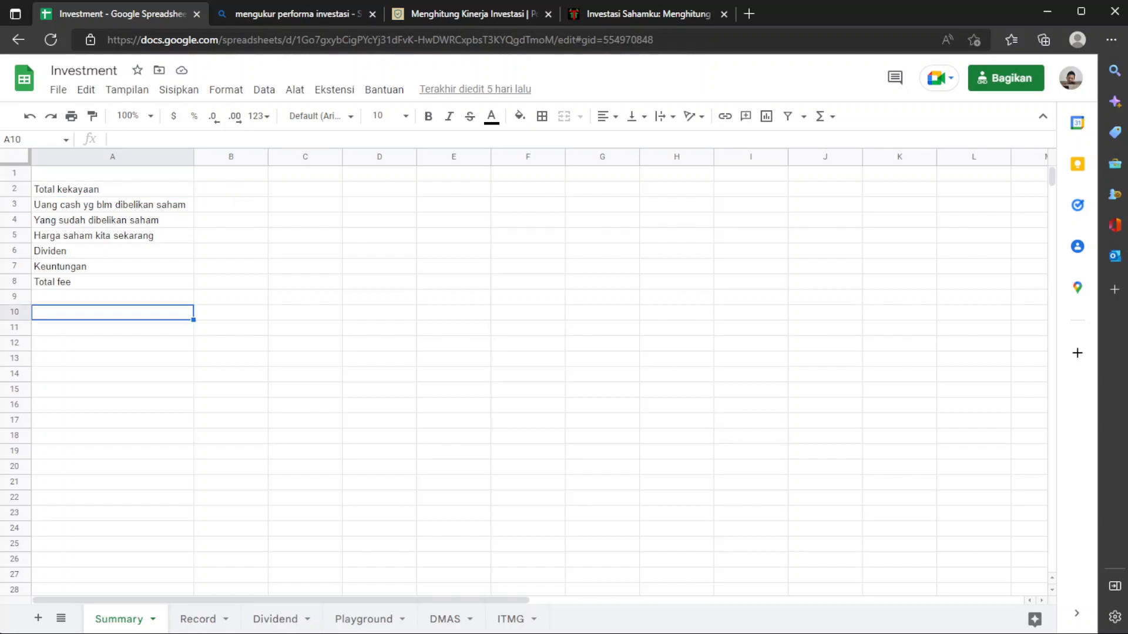
pyautogui.write('Uang yang pernah diinvestasikan')
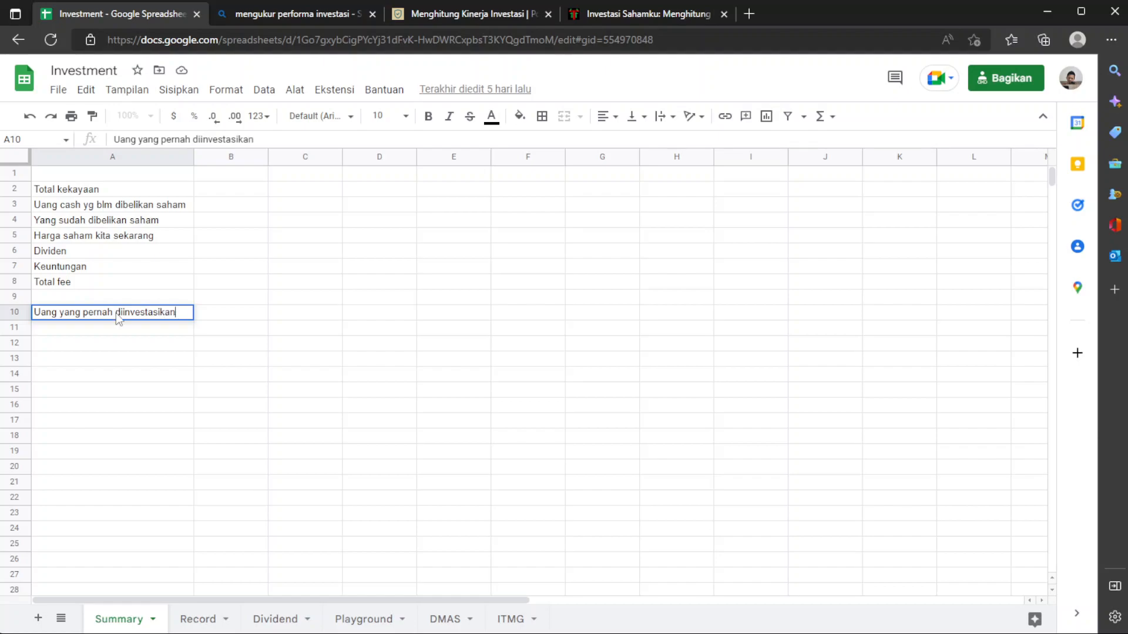
pyautogui.press('Return')
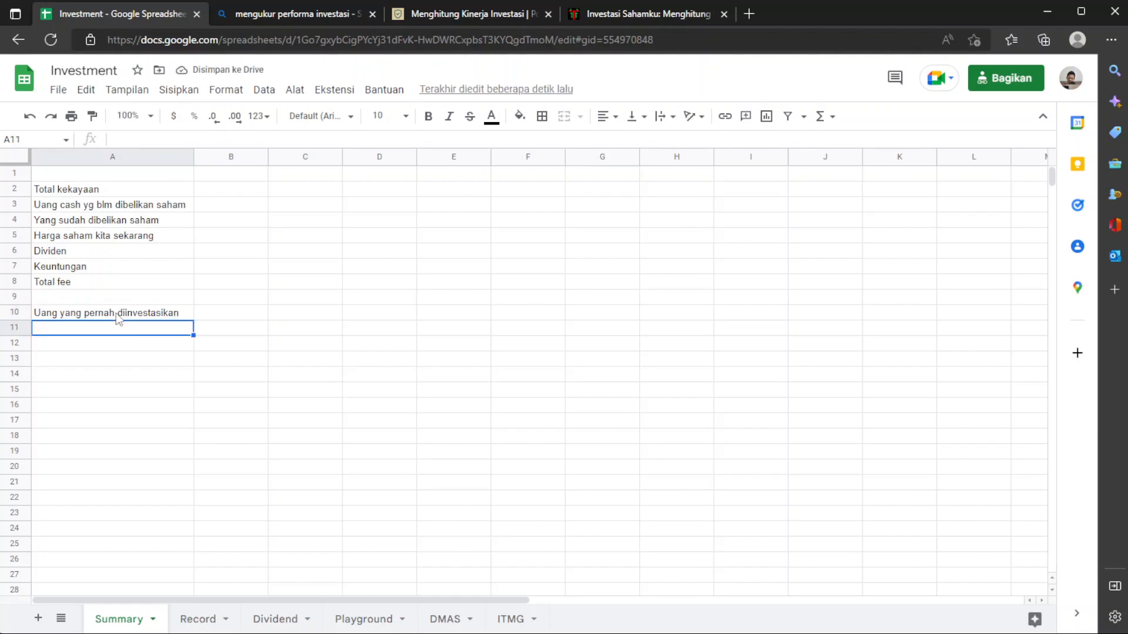
pyautogui.write('Sisa yang yan')
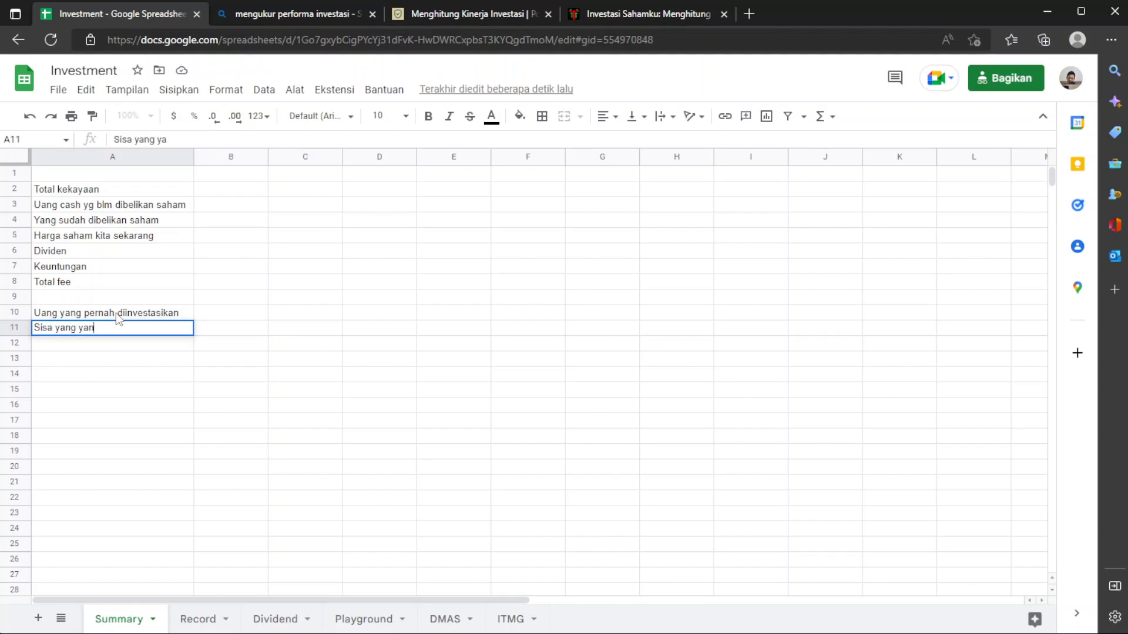
pyautogui.write('g diinvestasikan')
pyautogui.press('Return')
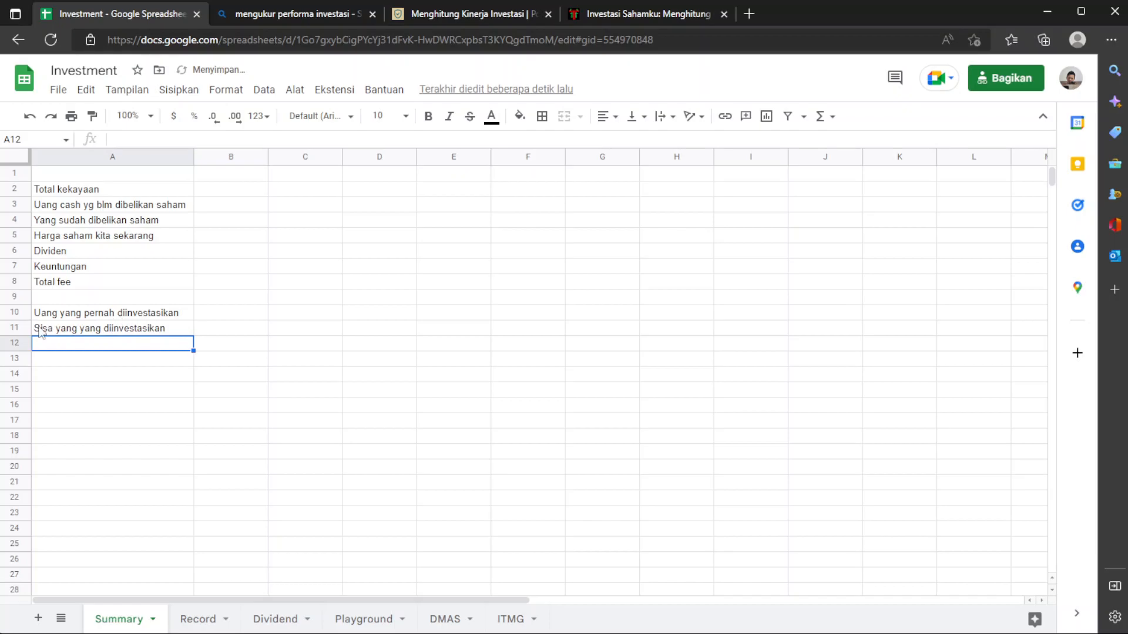
# Insert a row above row 11 and enter "Uang yang sudah pernah diambil" in cell A11
pyautogui.rightClick(13, 328)
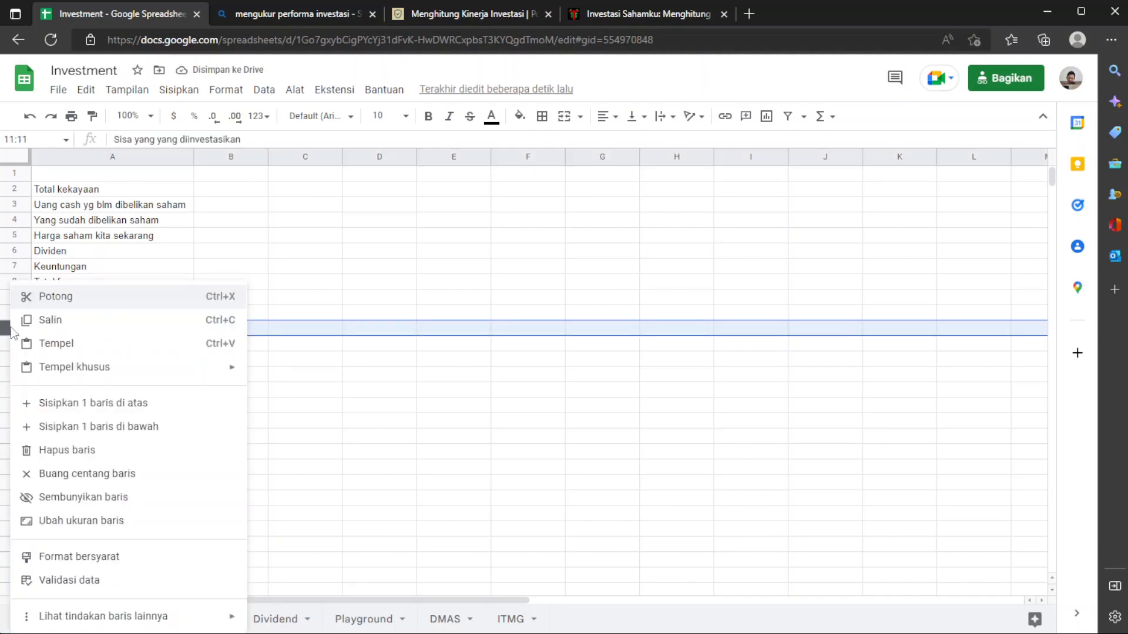
pyautogui.click(80, 406)
pyautogui.write('Uang yang ')
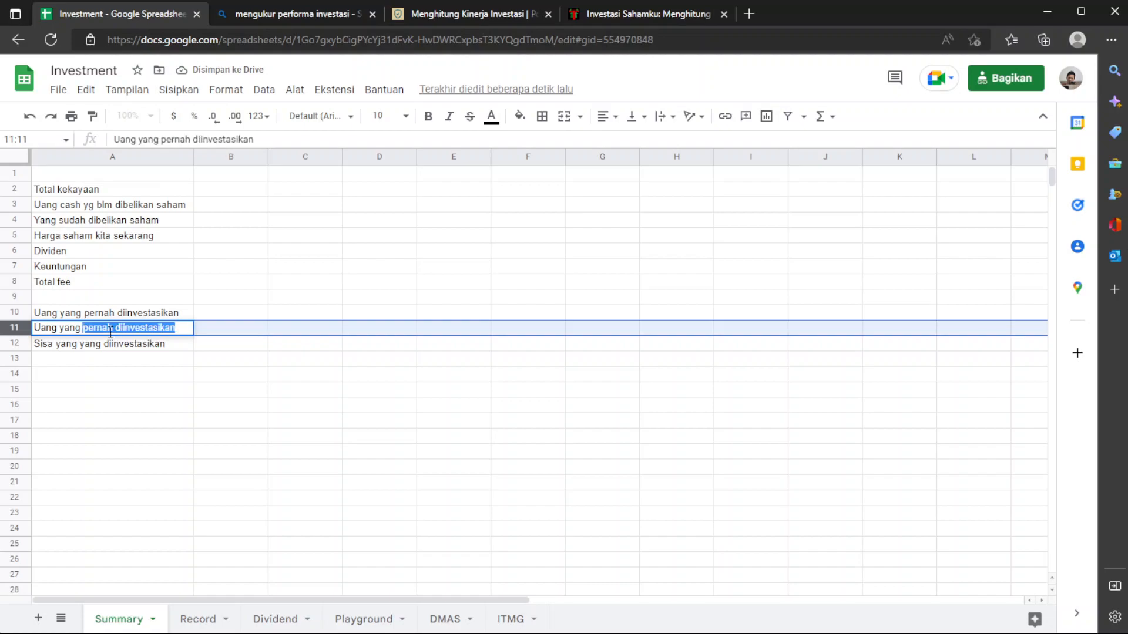
pyautogui.write('sudah pern')
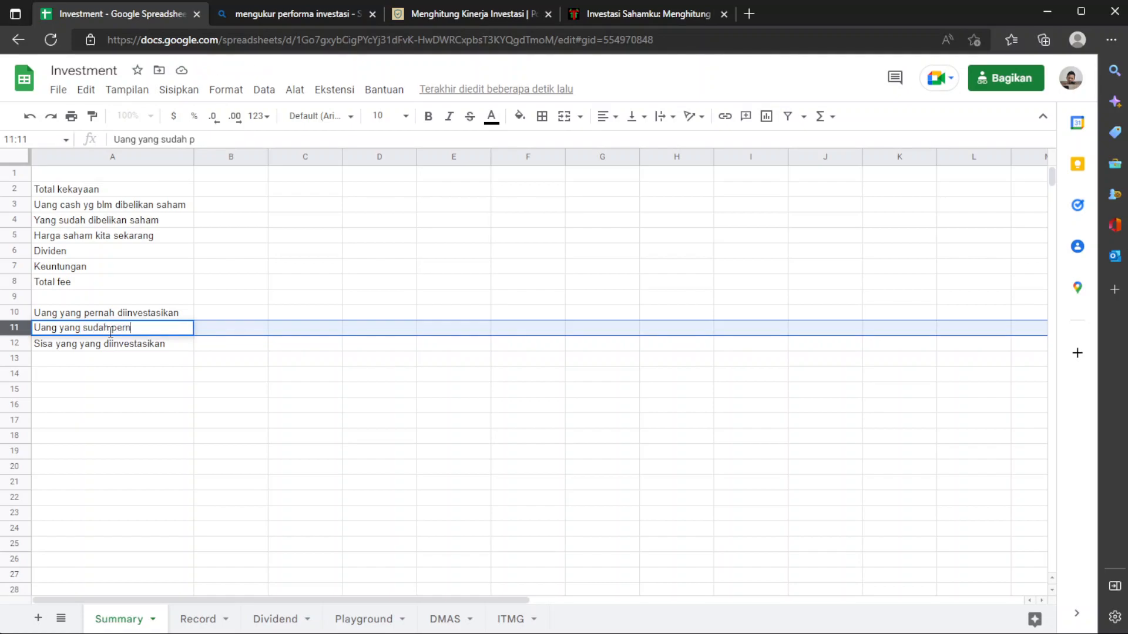
pyautogui.write('ah diambil')
pyautogui.press('Tab')
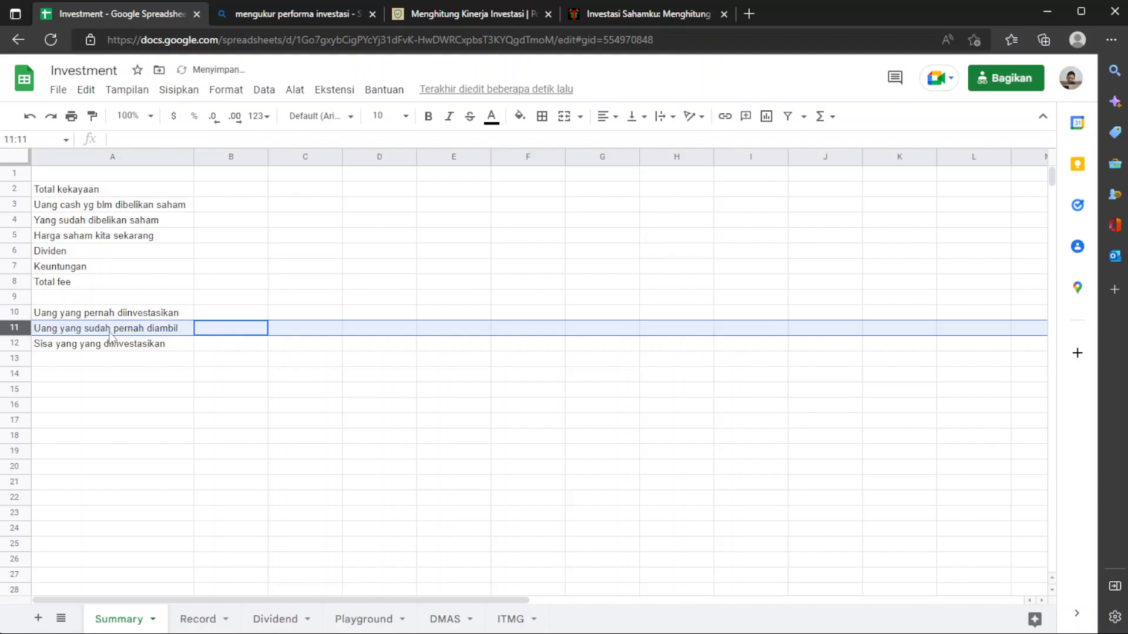
pyautogui.click(125, 360)
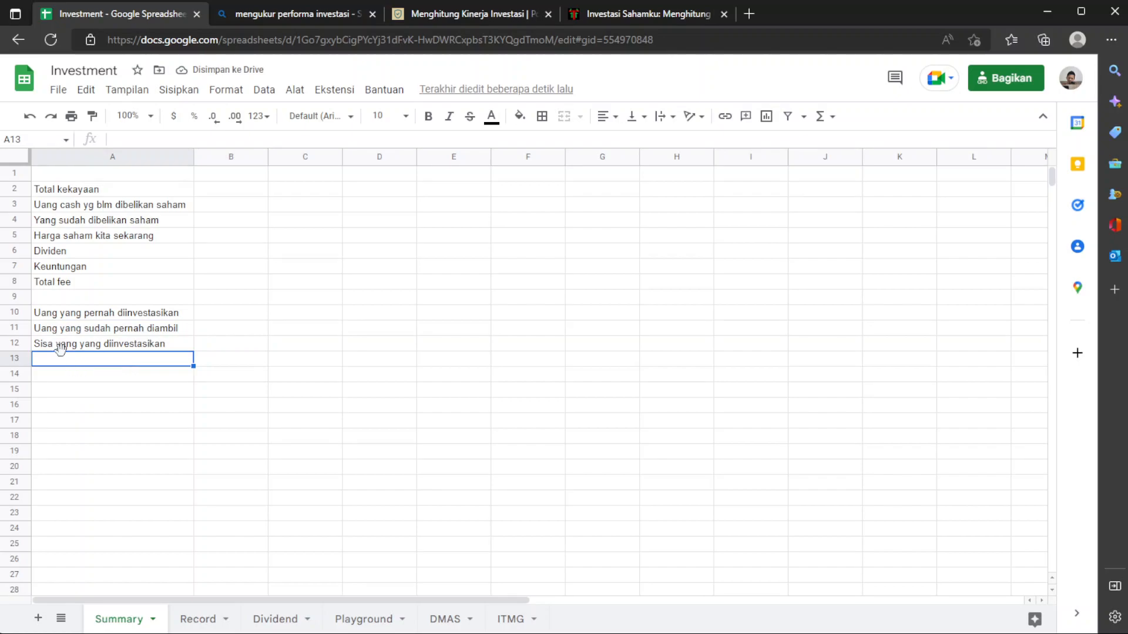
pyautogui.click(80, 347)
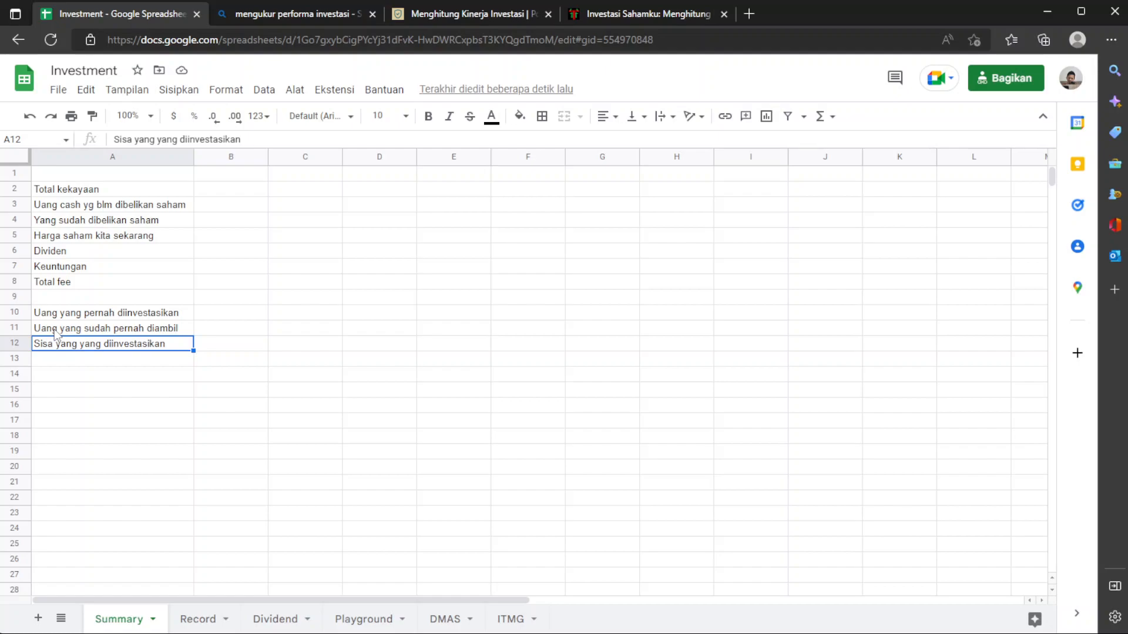
pyautogui.click(56, 333)
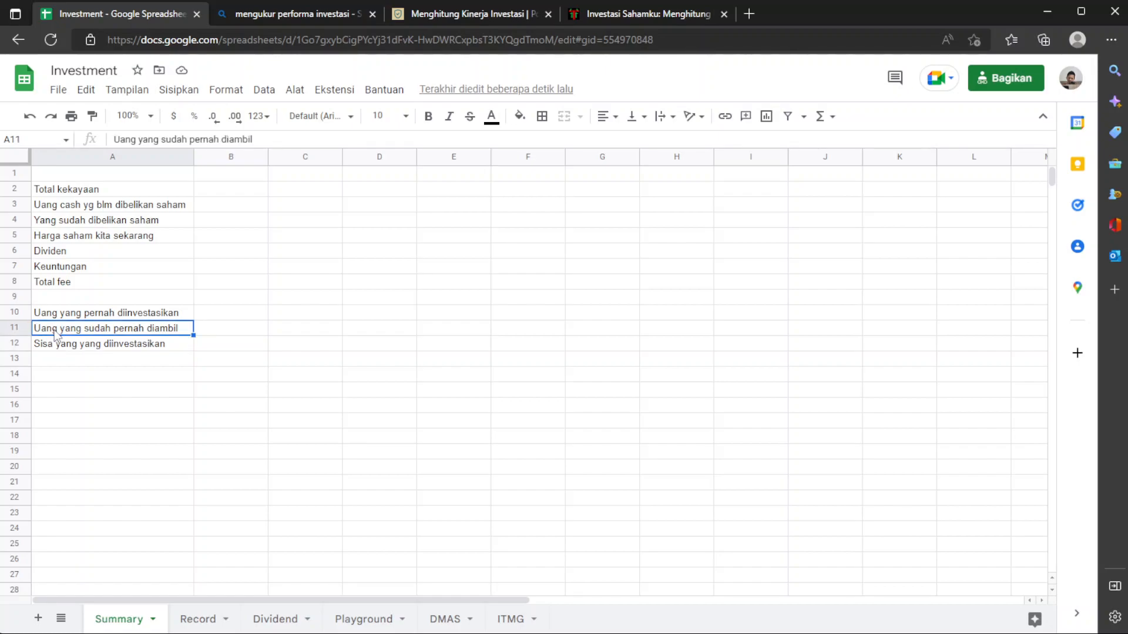
pyautogui.click(56, 352)
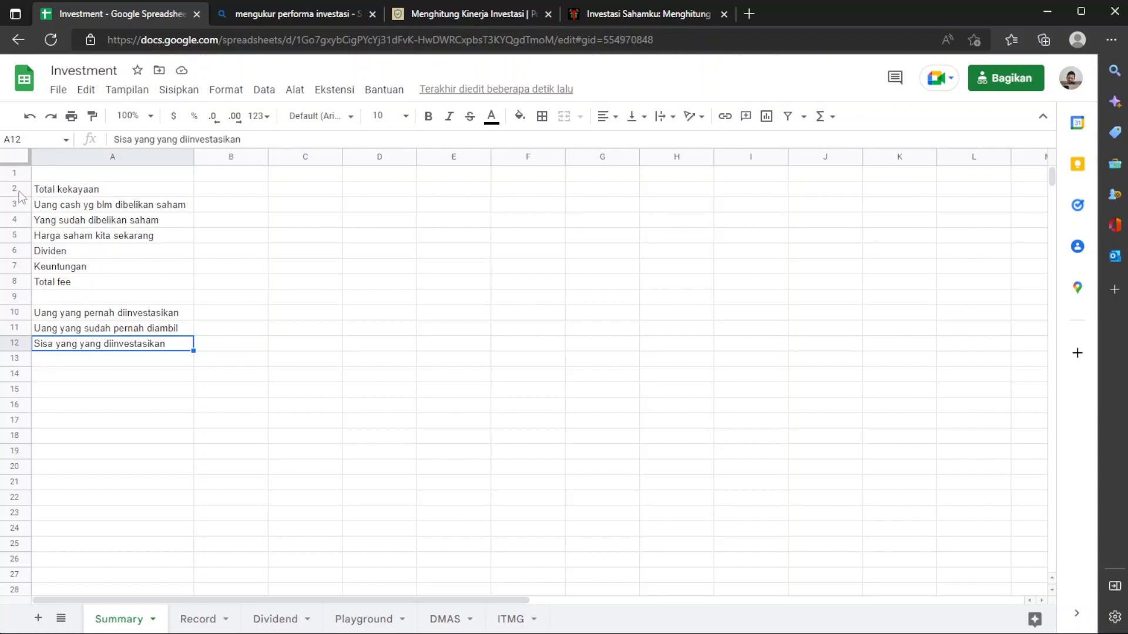
pyautogui.moveTo(16, 188); pyautogui.dragTo(69, 322)
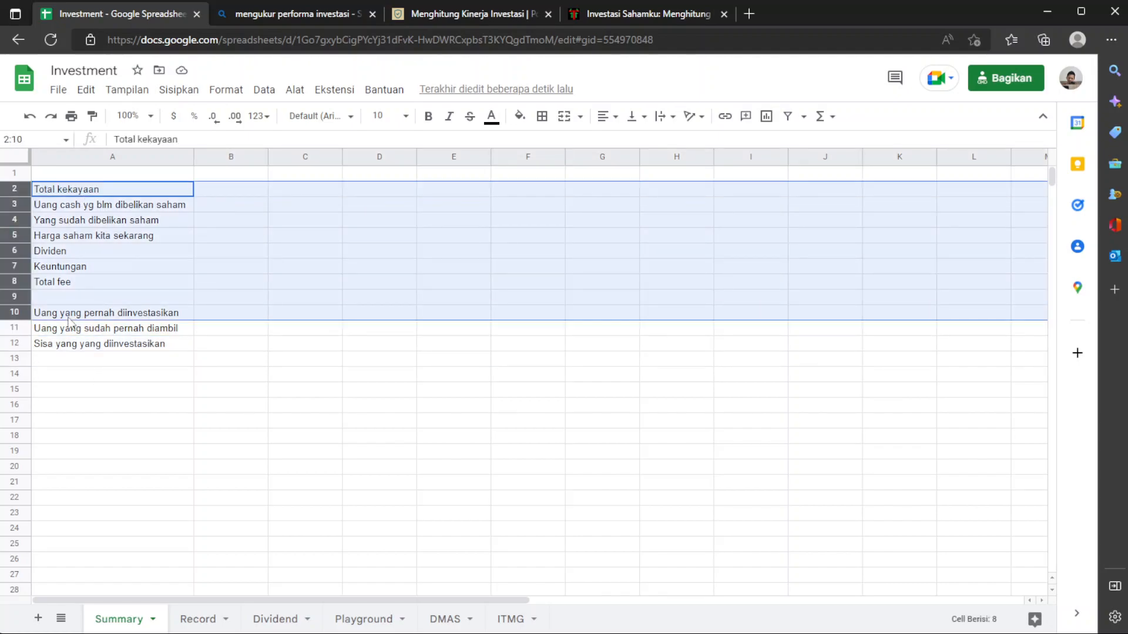
pyautogui.click(71, 420)
# Enter the label "Uang cash" in cell A16 of the Summary sheet
pyautogui.click(98, 409)
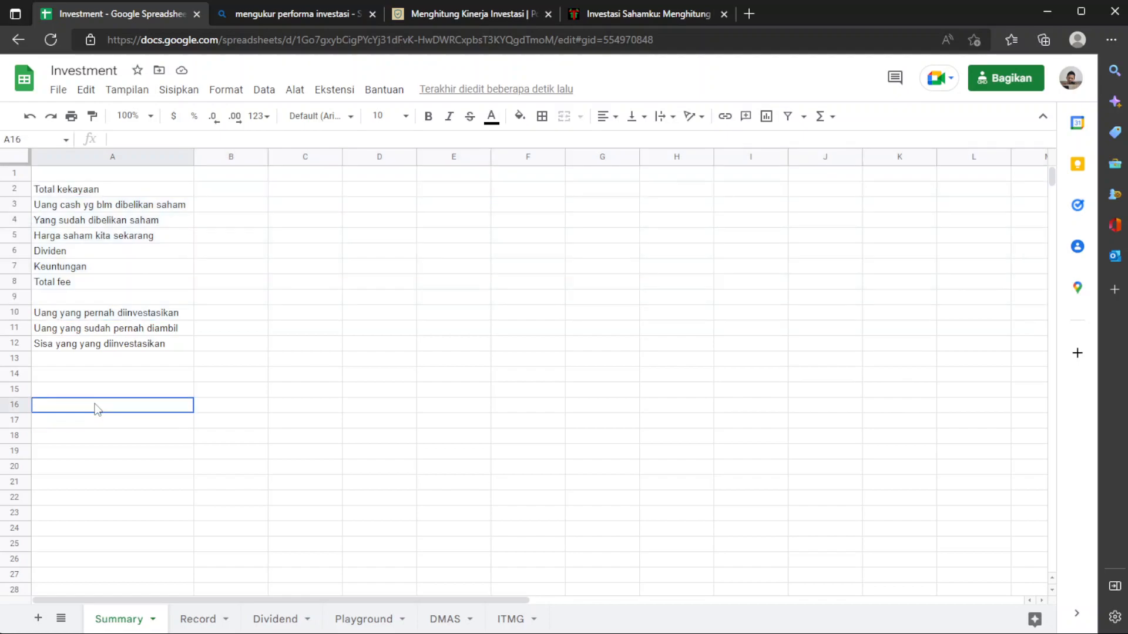
pyautogui.write('Uang cash')
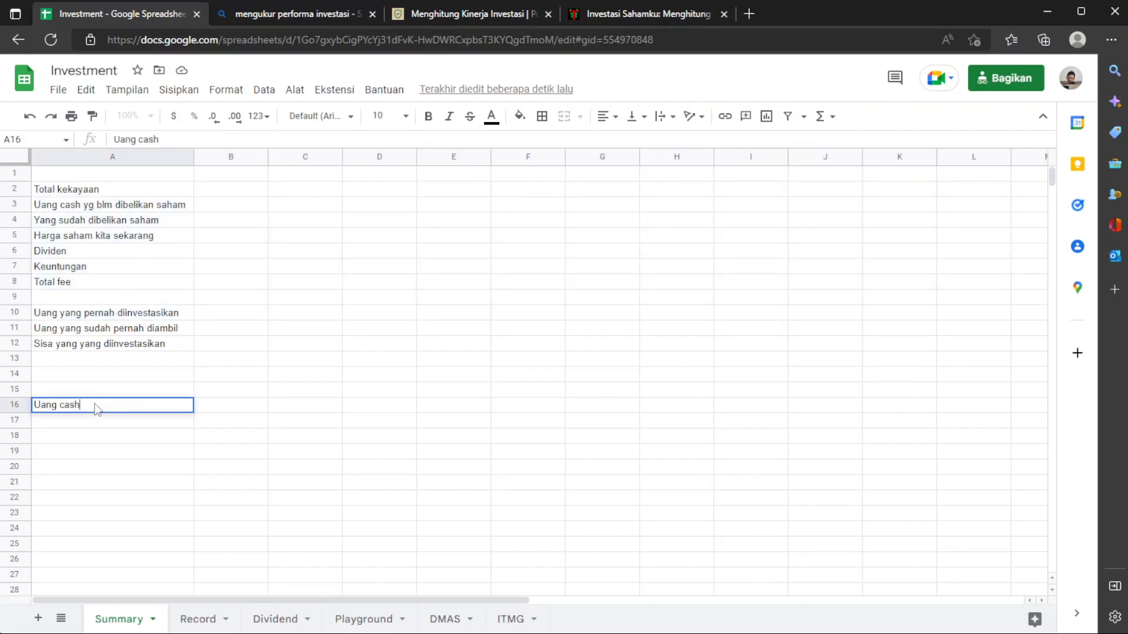
pyautogui.press('Return')
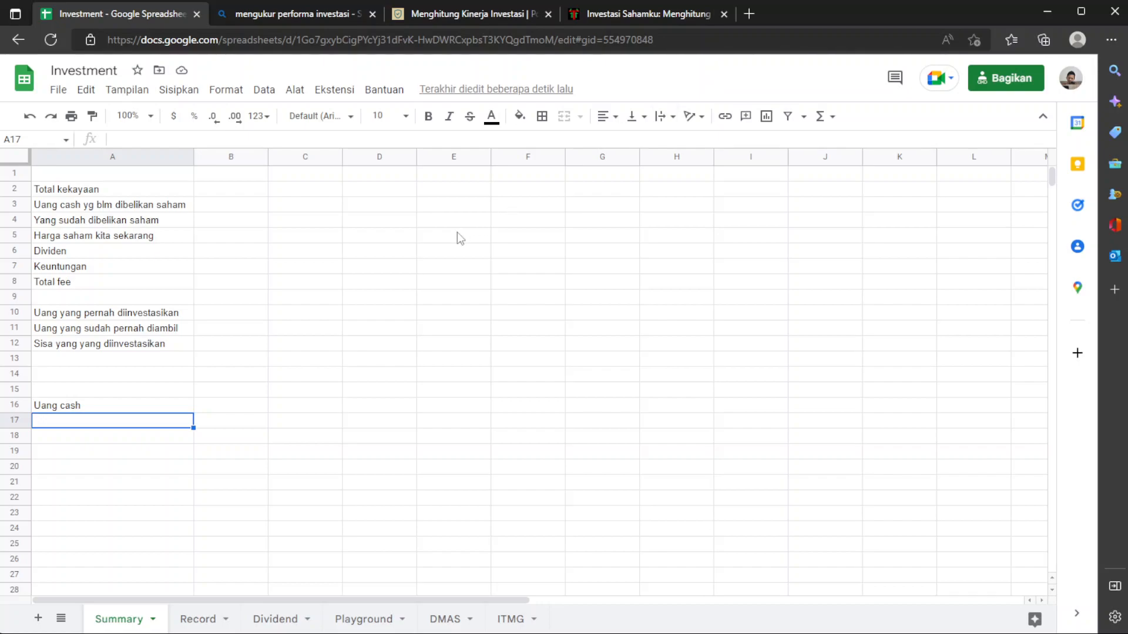
pyautogui.write('In')
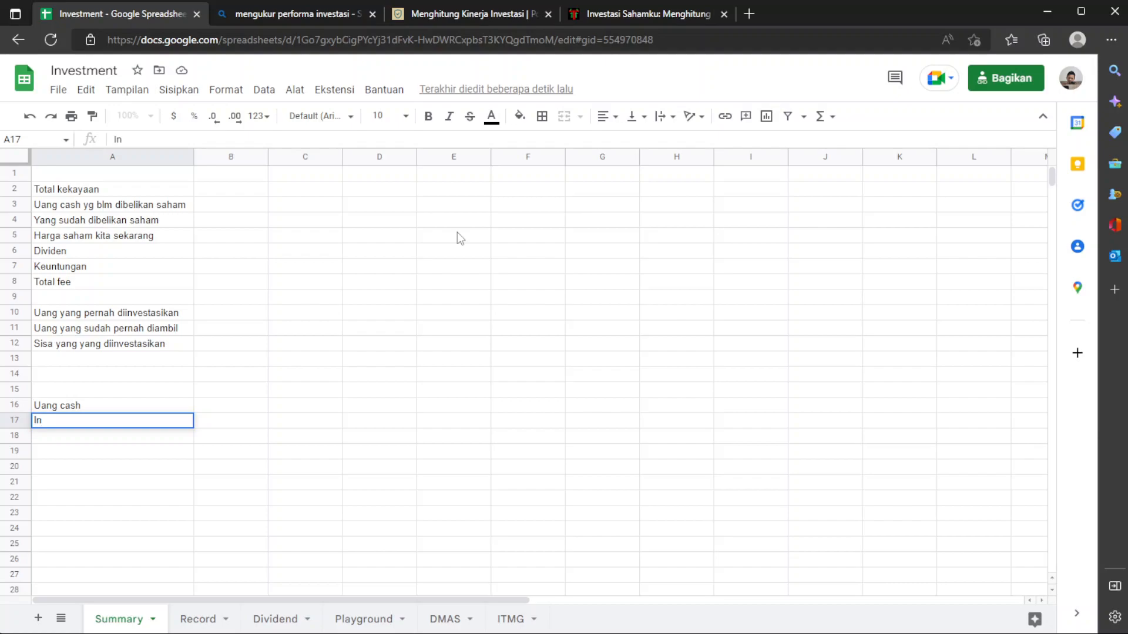
pyautogui.press('Escape')
pyautogui.click(65, 403)
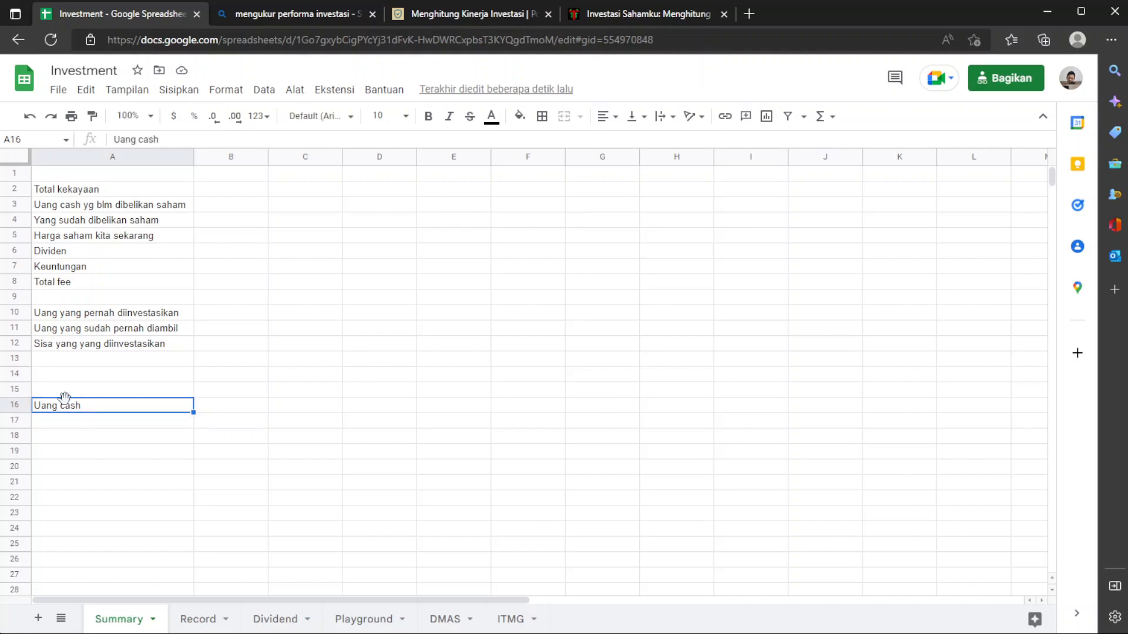
pyautogui.click(79, 211)
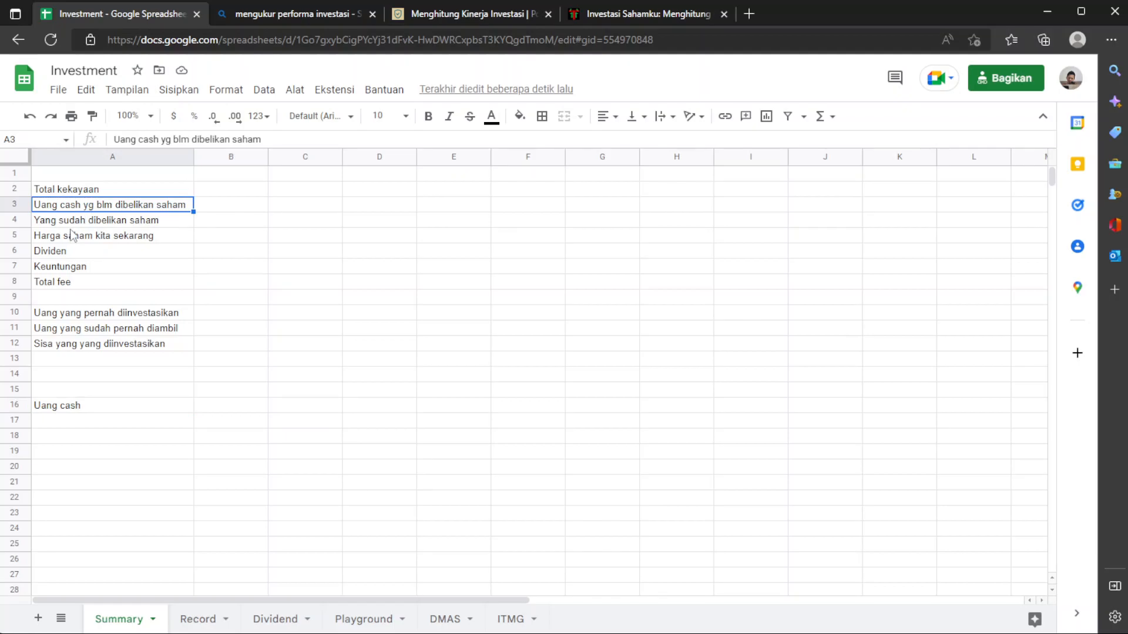
pyautogui.click(80, 225)
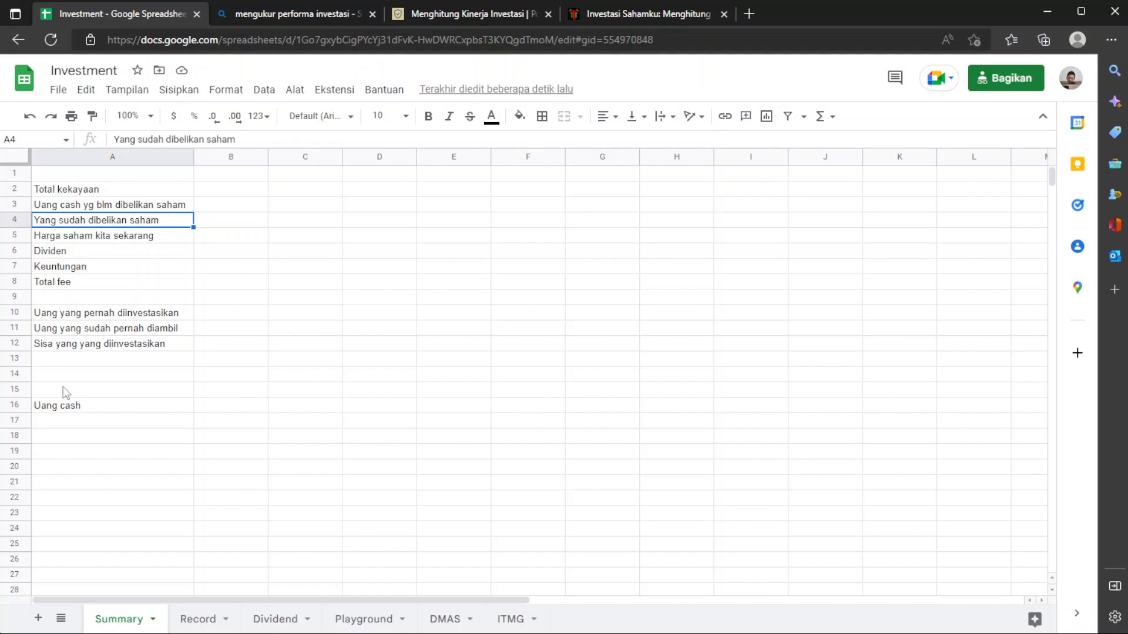
# Narrow column A of the Summary sheet to about a third of column B's width and select the "Uang cash" cell
pyautogui.moveTo(193, 153); pyautogui.dragTo(55, 149)
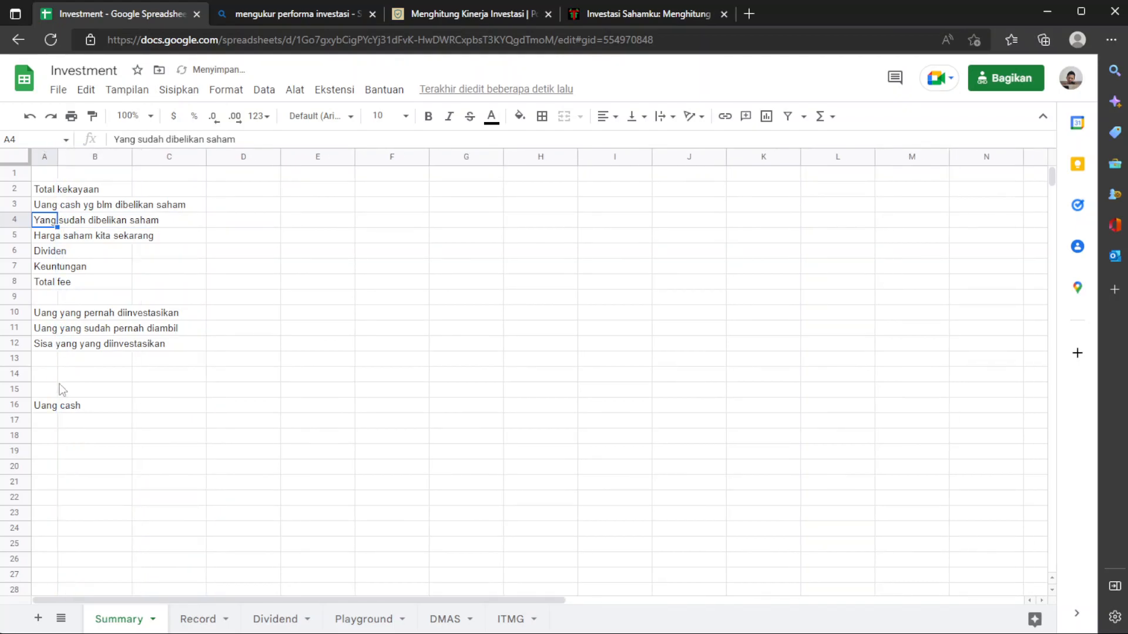
pyautogui.click(46, 407)
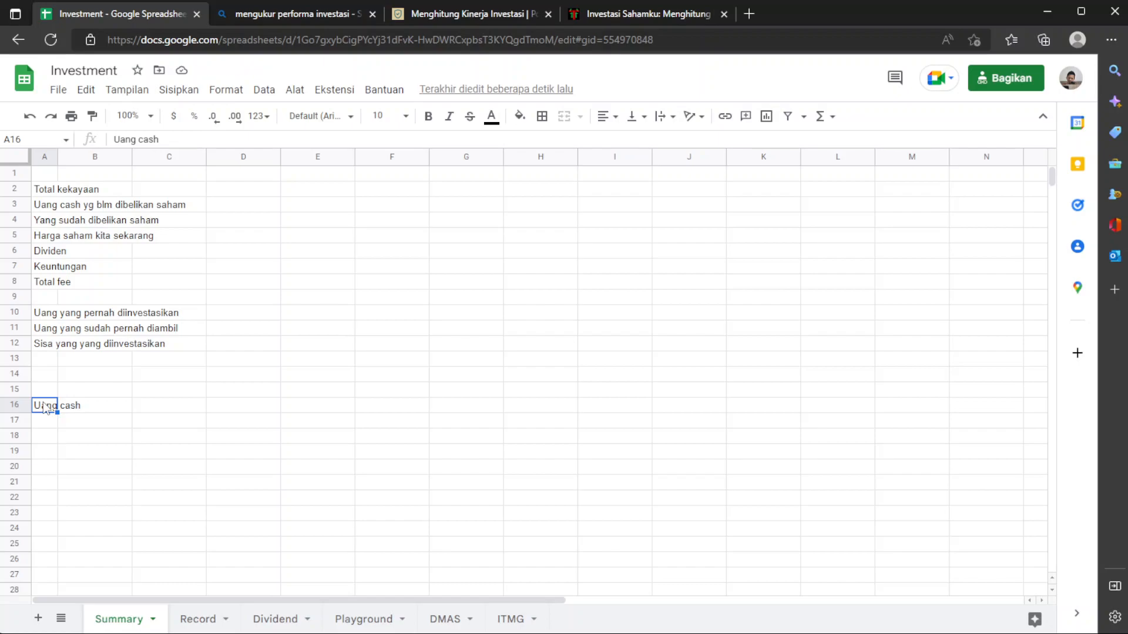
# Replace the label in cell A16 of the Summary sheet with "Total kekayaan"
pyautogui.write('Tot')
pyautogui.write('kekayaan')
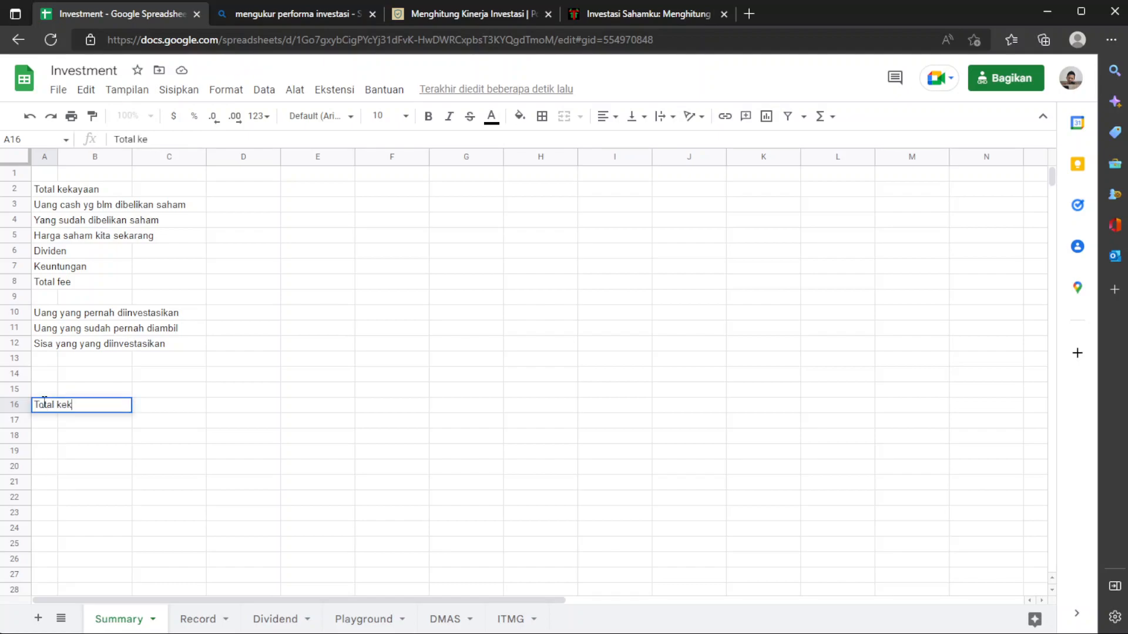
pyautogui.press('Return')
pyautogui.press('Right')
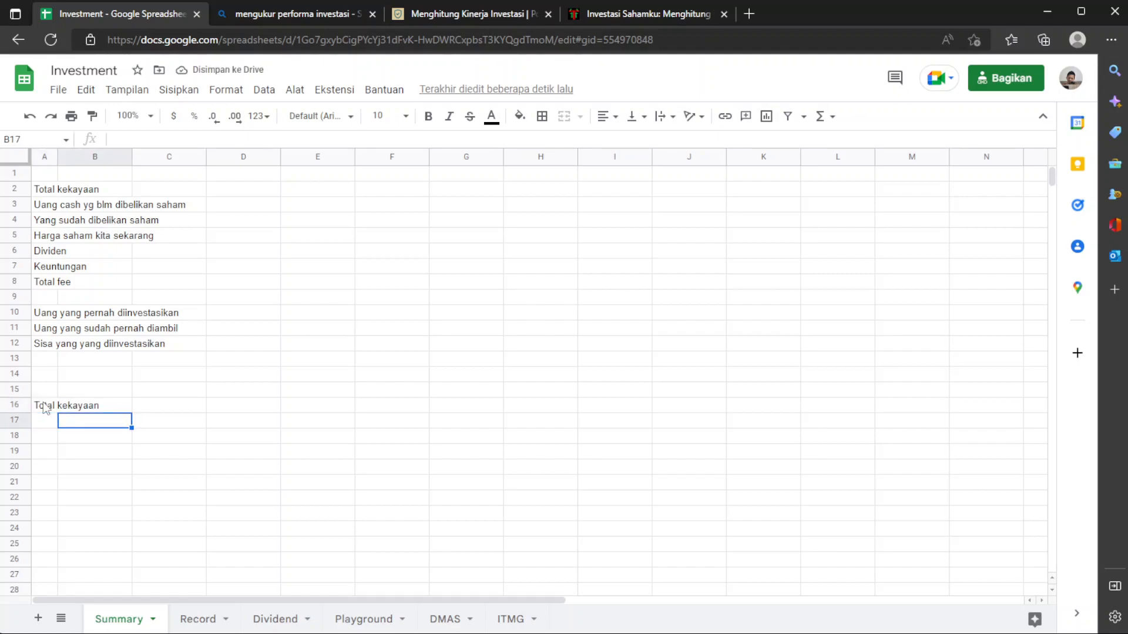
# Edit the "Total kekayaan" label in A16 to read "Total investasi"
pyautogui.click(45, 409)
pyautogui.doubleClick(46, 408)
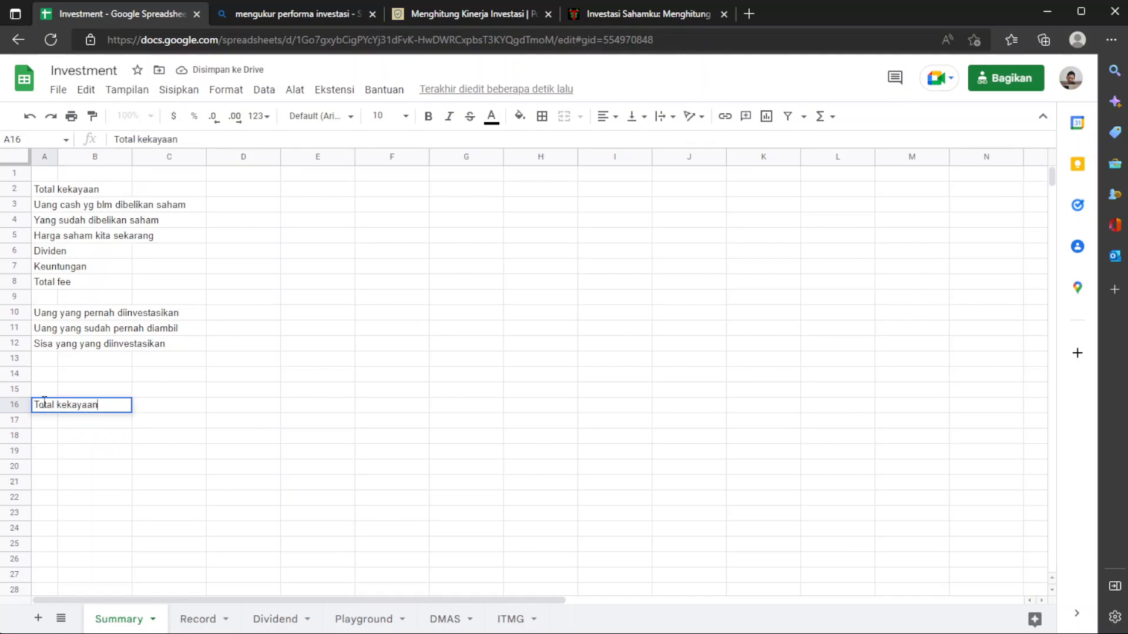
pyautogui.doubleClick(72, 404)
pyautogui.write('investasi')
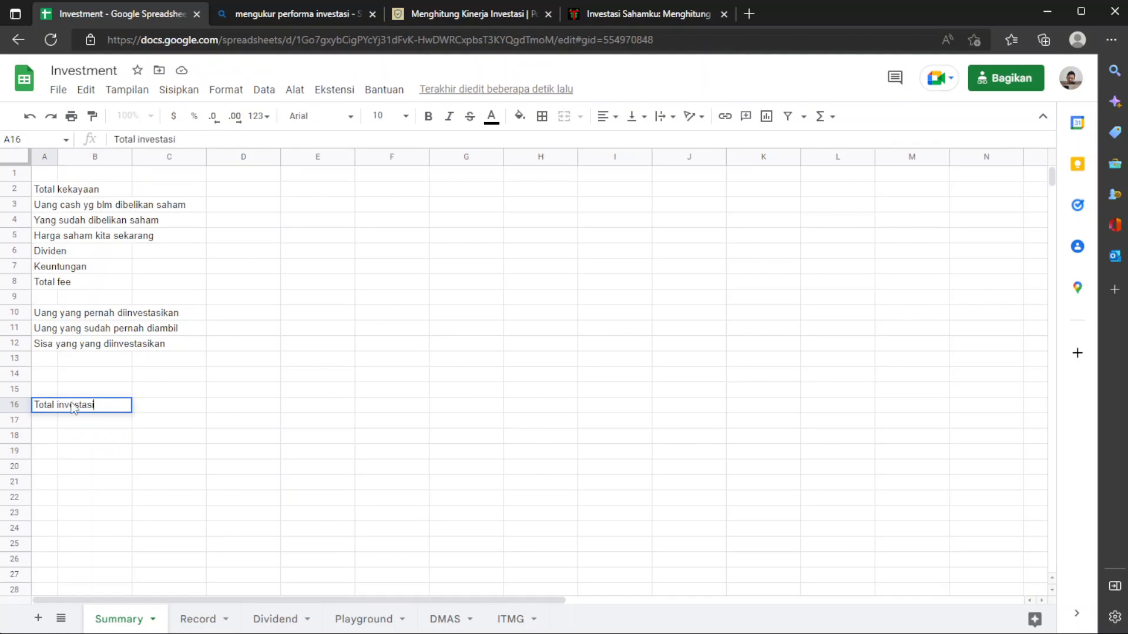
pyautogui.press('Return')
pyautogui.press('Right')
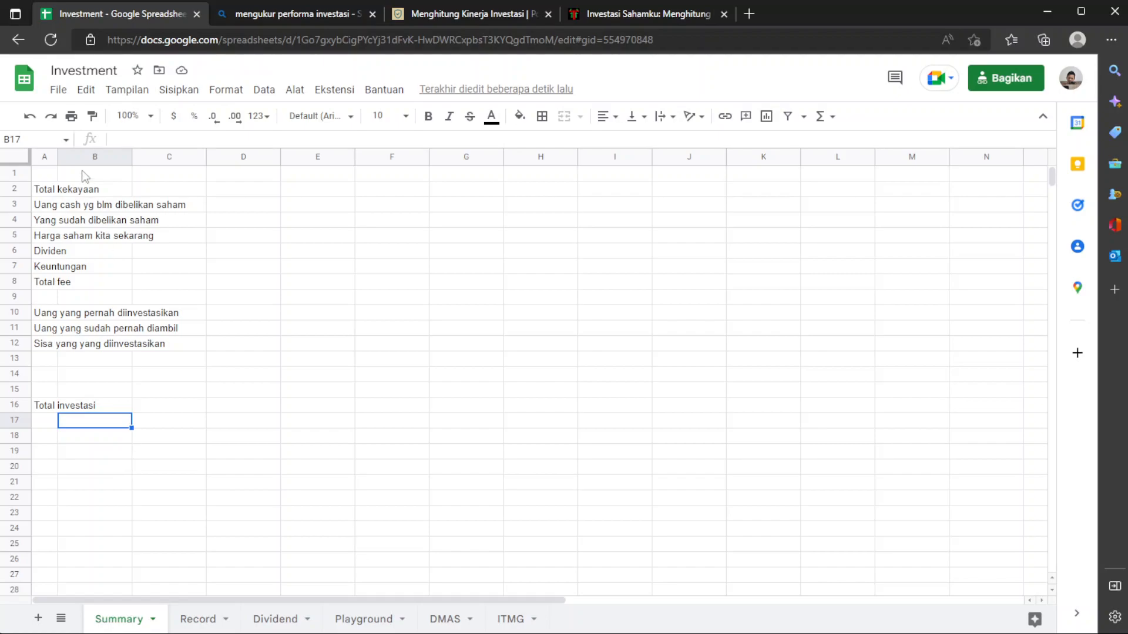
# Enter the indented labels "Belum dibelikan saham" in B17 and "Sudah dibelikan saham" in B18
pyautogui.write('Cash')
pyautogui.press('BackSpace')
pyautogui.press('BackSpace')
pyautogui.press('BackSpace')
pyautogui.press('BackSpace')
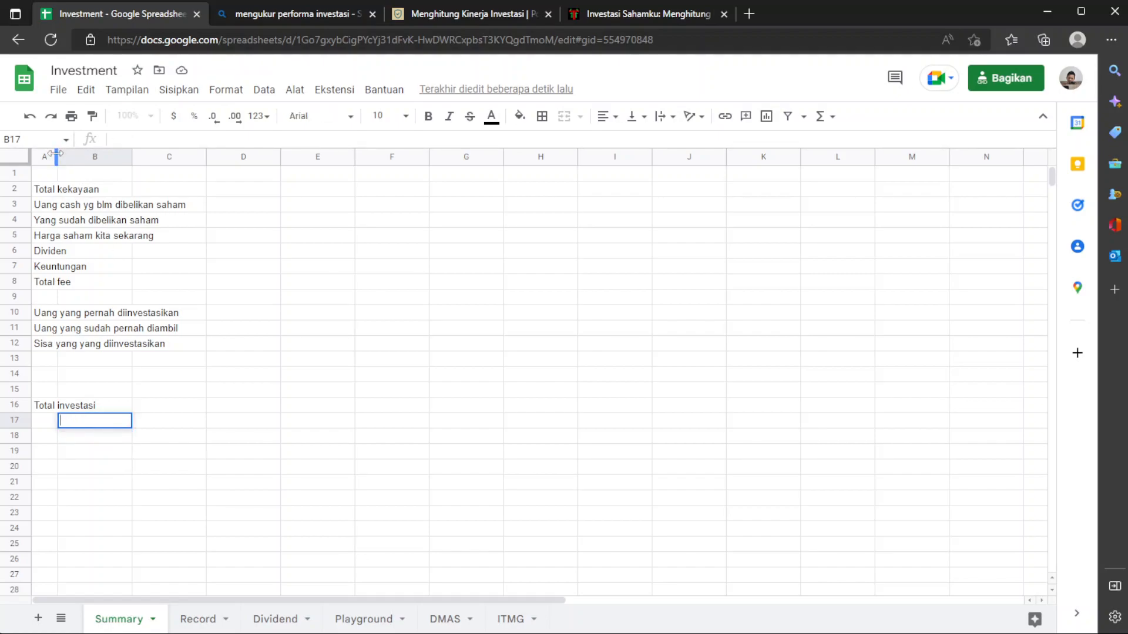
pyautogui.write('Belum dibelikan saham')
pyautogui.press('Return')
pyautogui.write('Sudah dibelikan saham')
pyautogui.press('Return')
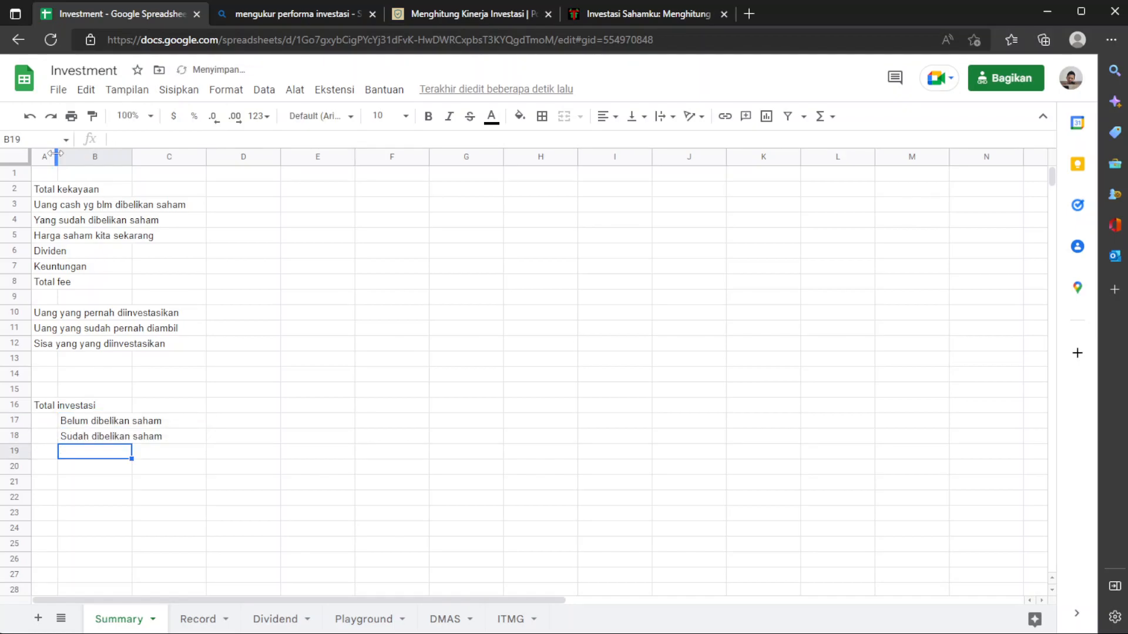
# Widen column B so the labels in B17 and B18 fit inside it
pyautogui.press('Up')
pyautogui.press('Up')
pyautogui.press('Down')
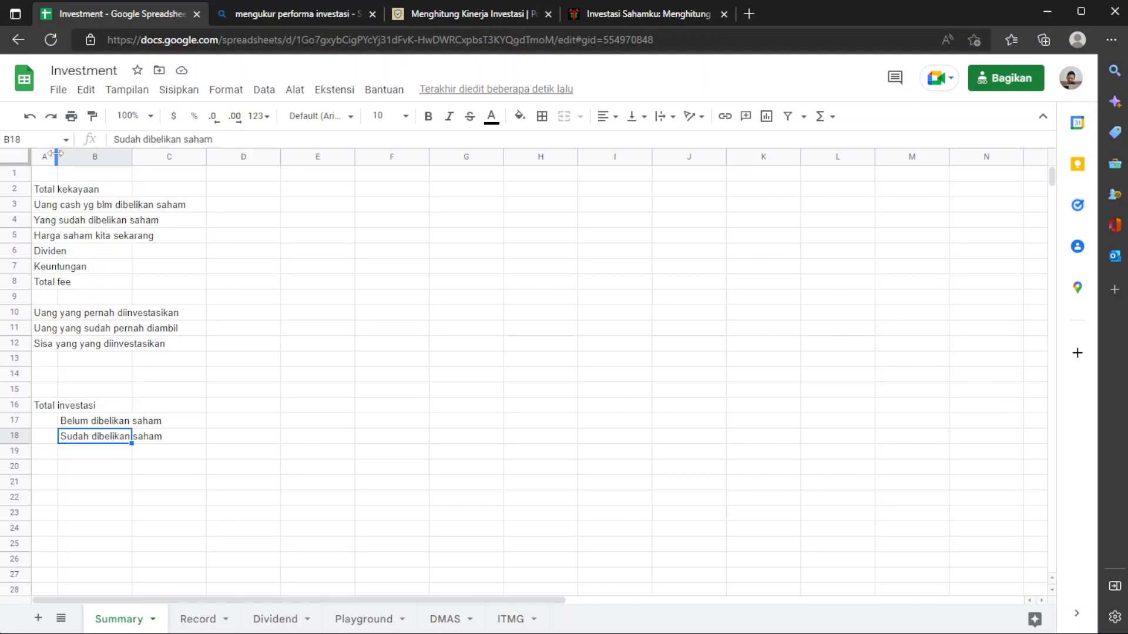
pyautogui.moveTo(132, 156); pyautogui.dragTo(183, 156)
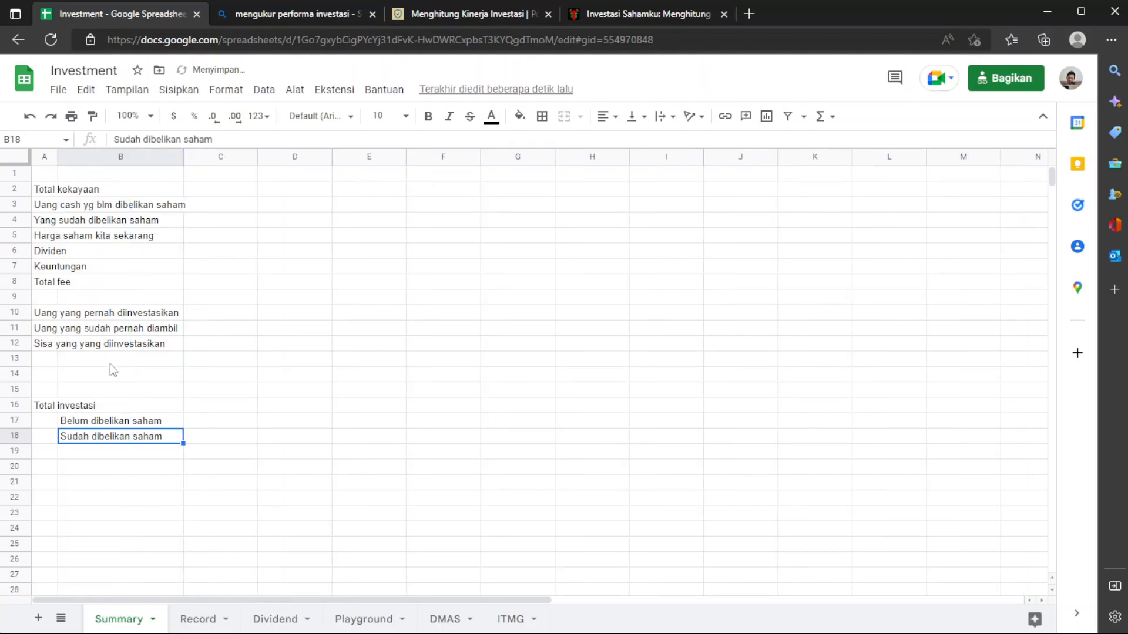
pyautogui.click(115, 427)
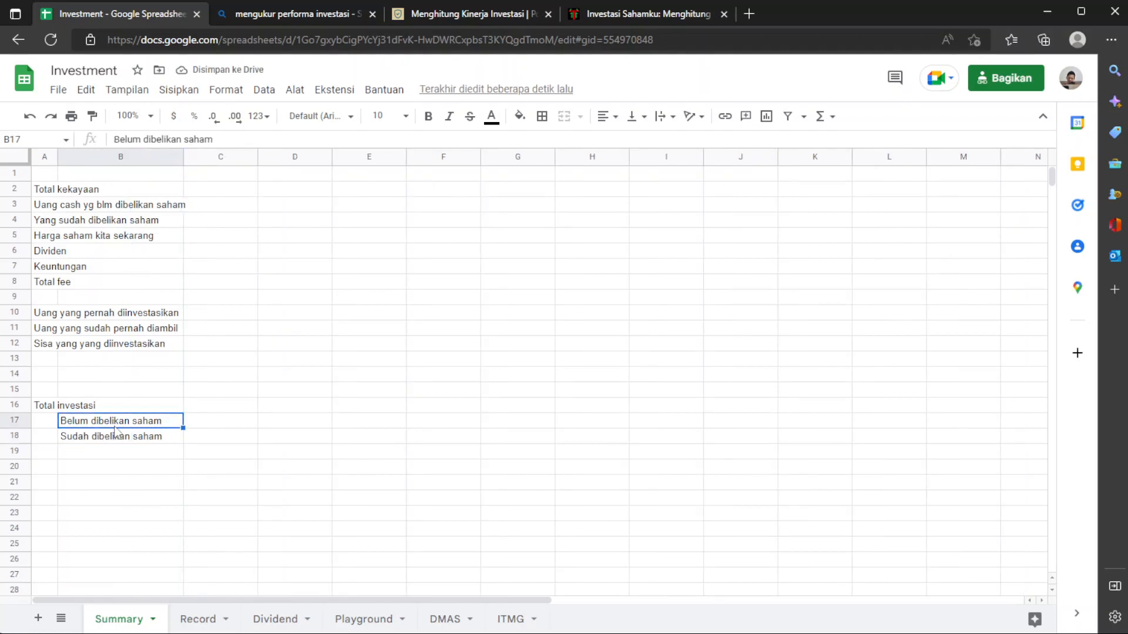
pyautogui.press('Down')
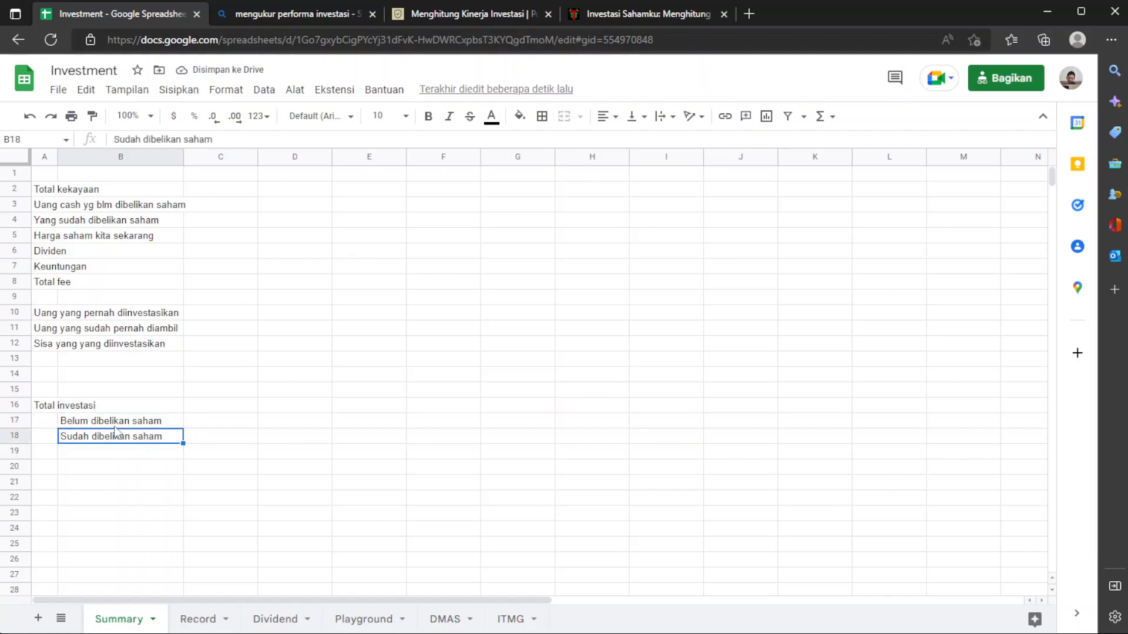
pyautogui.press('Left')
pyautogui.press('Up')
pyautogui.press('Up')
pyautogui.press('Right')
pyautogui.press('Down')
pyautogui.press('Down')
pyautogui.press('Up')
pyautogui.press('Down')
pyautogui.press('Up')
pyautogui.press('Up')
pyautogui.press('Right')
pyautogui.press('Left')
pyautogui.press('Left')
# Enter the label "Valuasi investasi" in cell A19
pyautogui.press('Down')
pyautogui.press('Down')
pyautogui.press('Down')
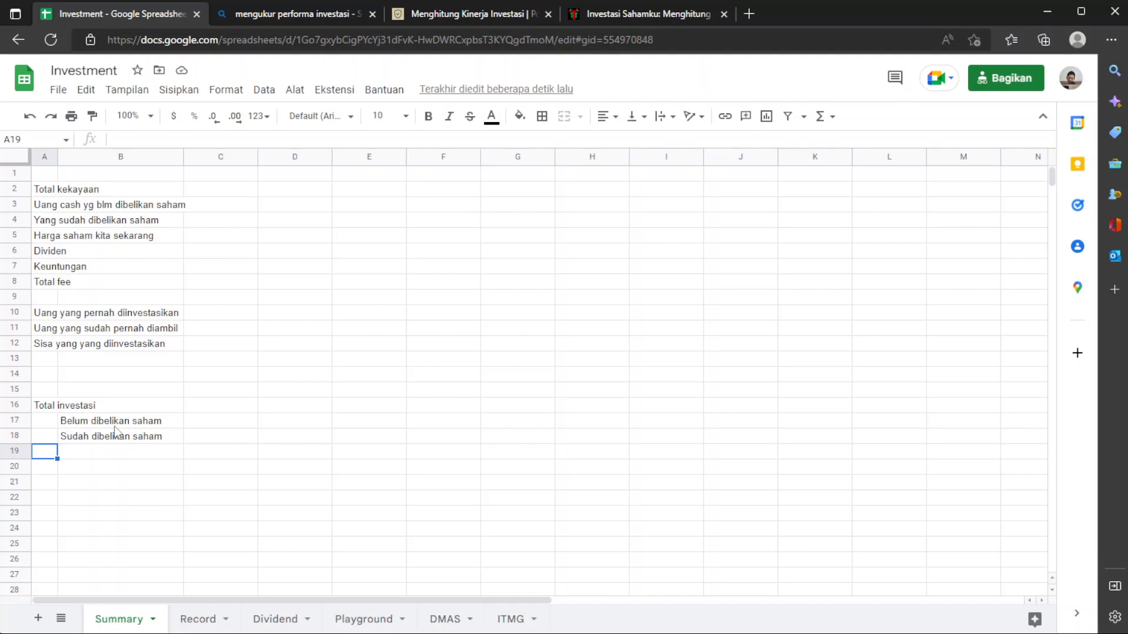
pyautogui.write('Val')
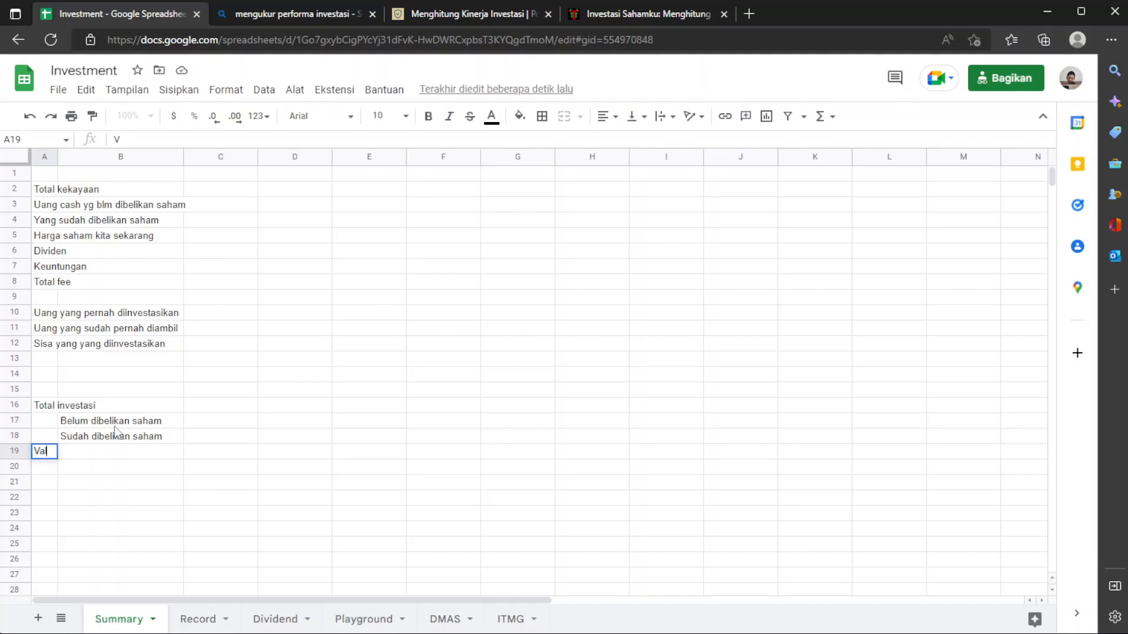
pyautogui.write('uasi investasi')
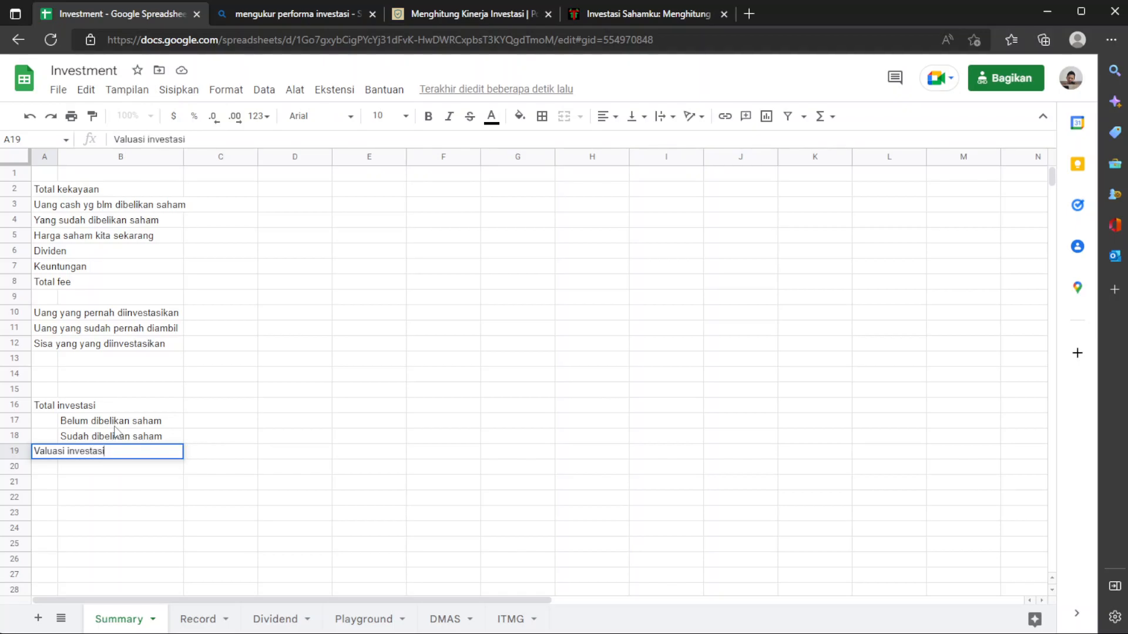
pyautogui.press('Return')
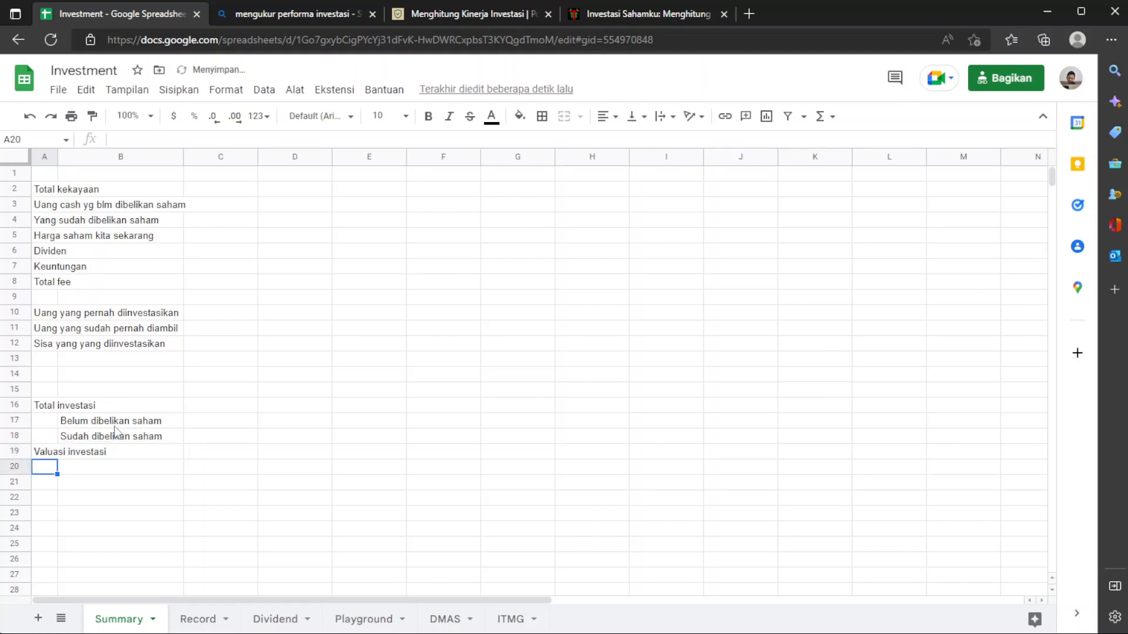
pyautogui.press('Right')
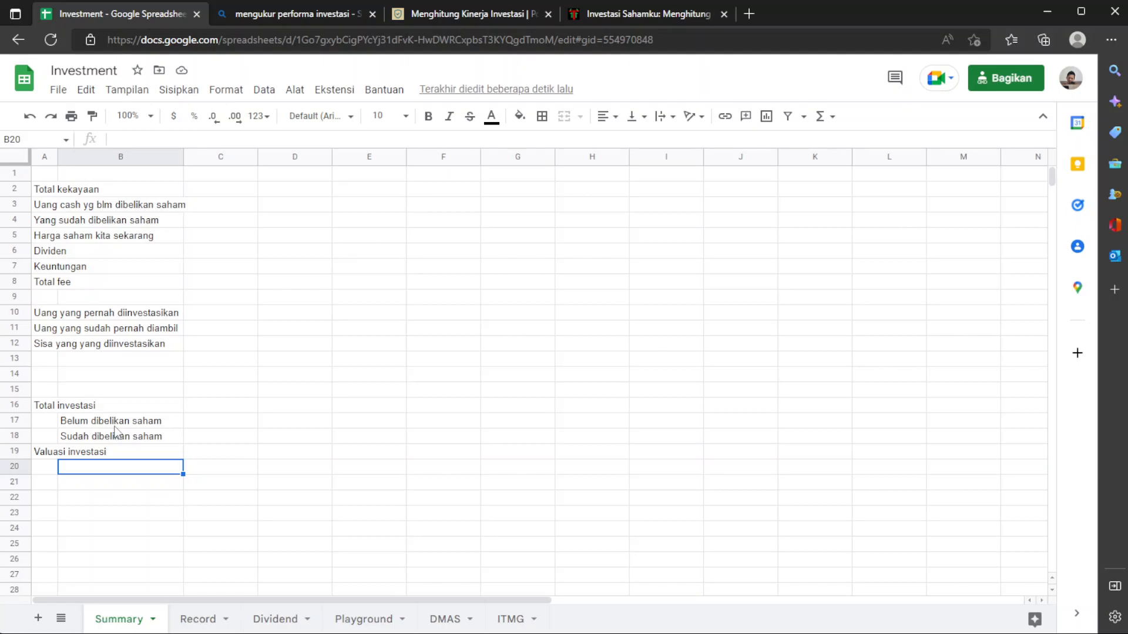
pyautogui.press('Up')
pyautogui.press('Left')
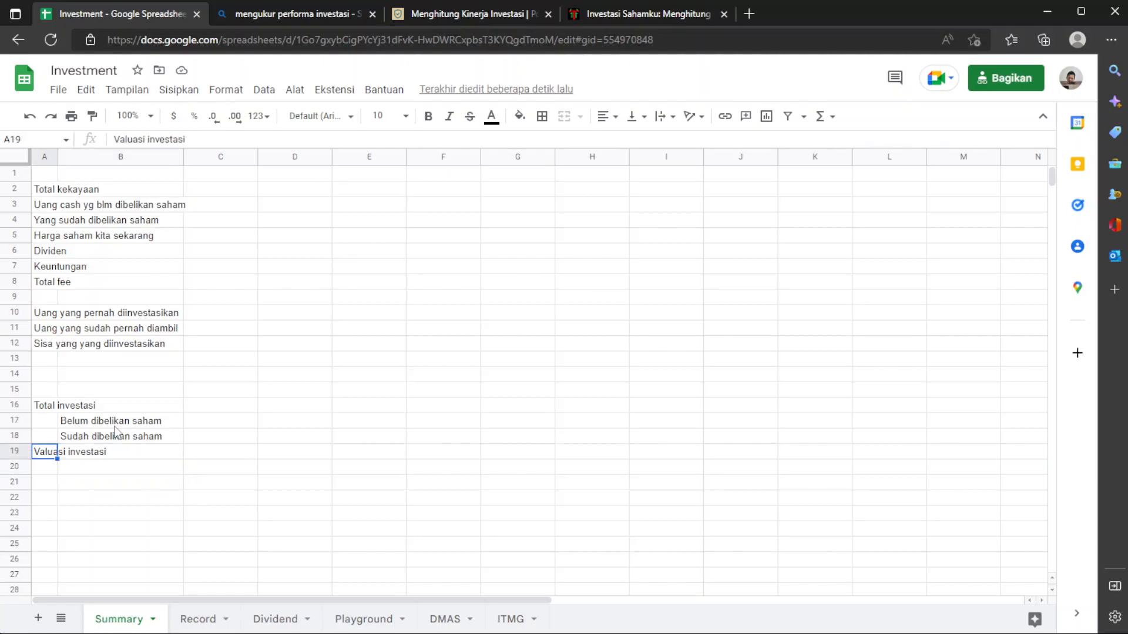
pyautogui.press('Up')
pyautogui.press('Up')
pyautogui.press('Up')
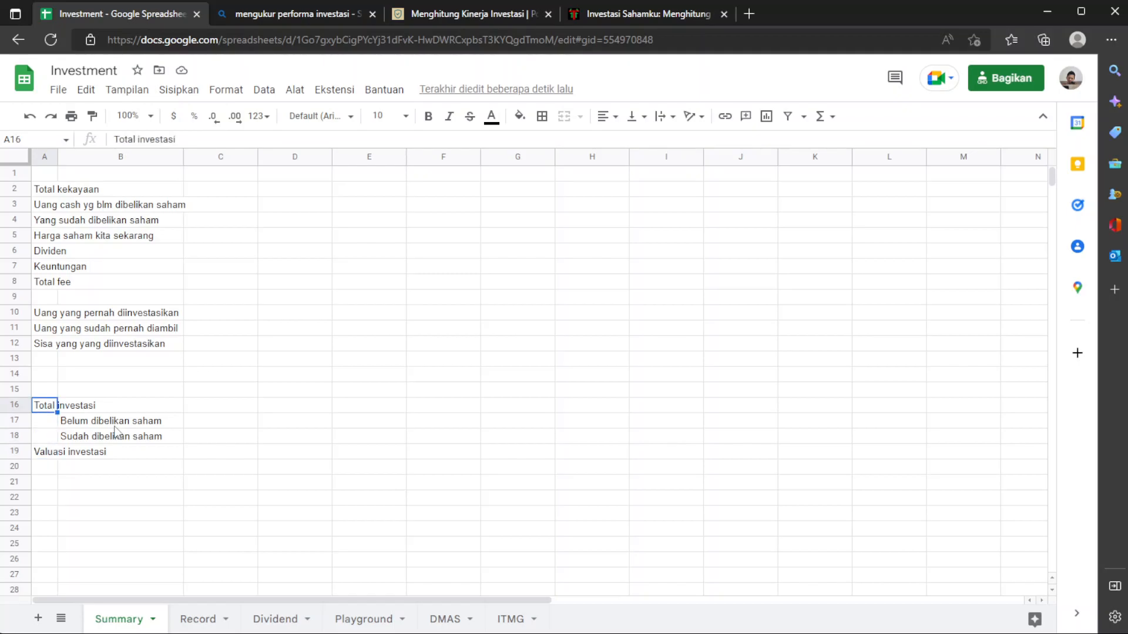
pyautogui.press('Up')
pyautogui.press('Up')
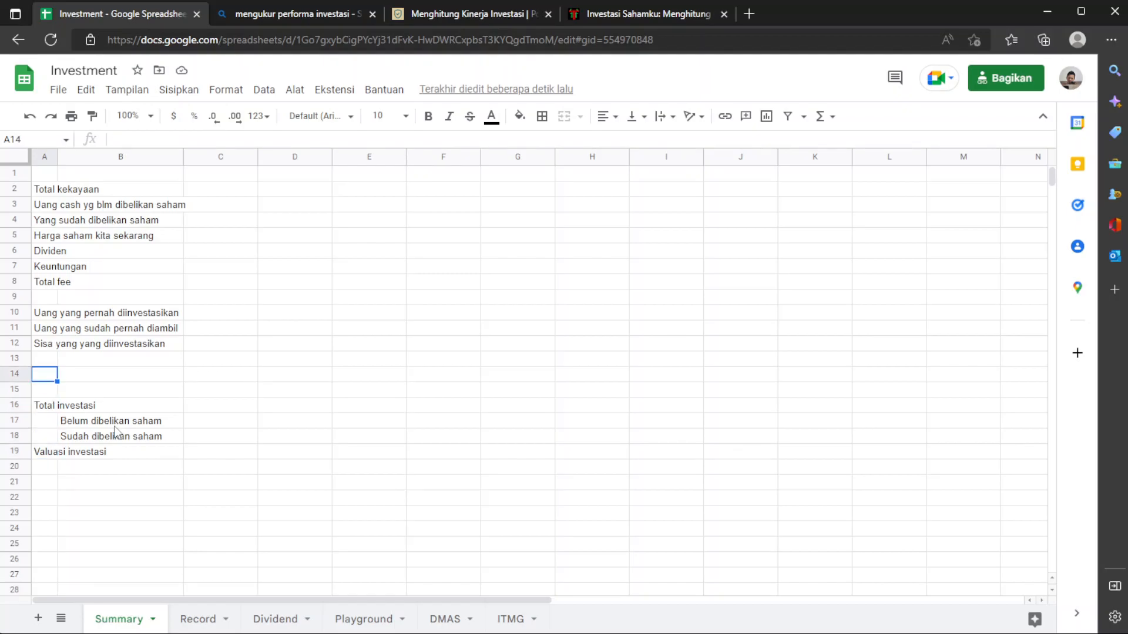
pyautogui.press('Down')
pyautogui.press('Down')
pyautogui.press('Down')
pyautogui.press('Down')
pyautogui.press('Down')
pyautogui.press('Down')
pyautogui.press('Down')
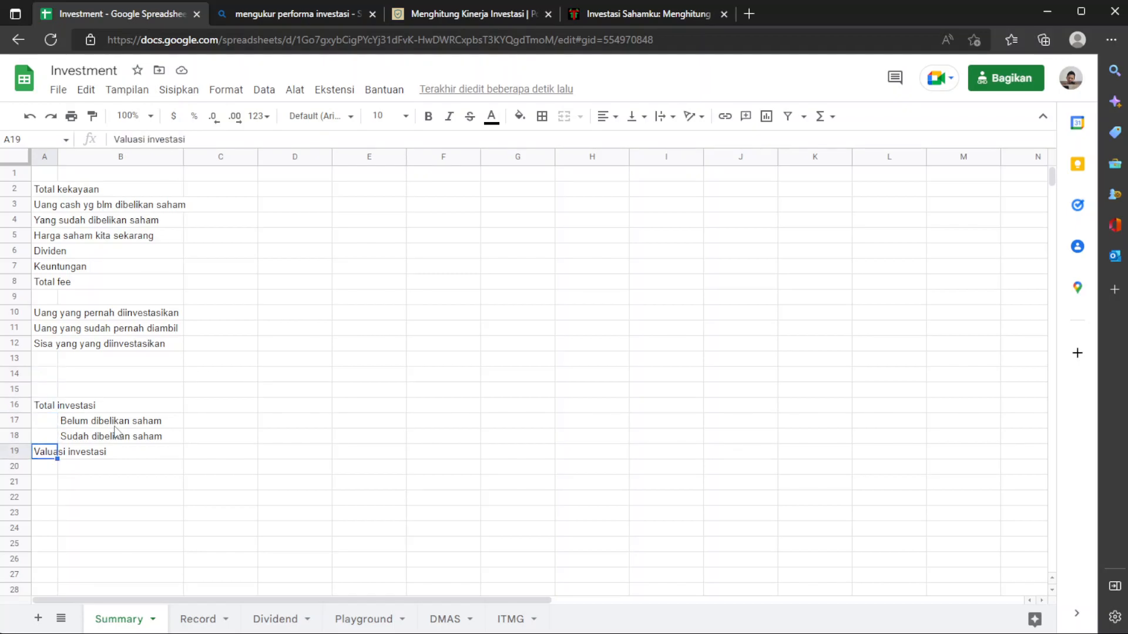
pyautogui.press('Up')
pyautogui.press('Up')
pyautogui.click(40, 407)
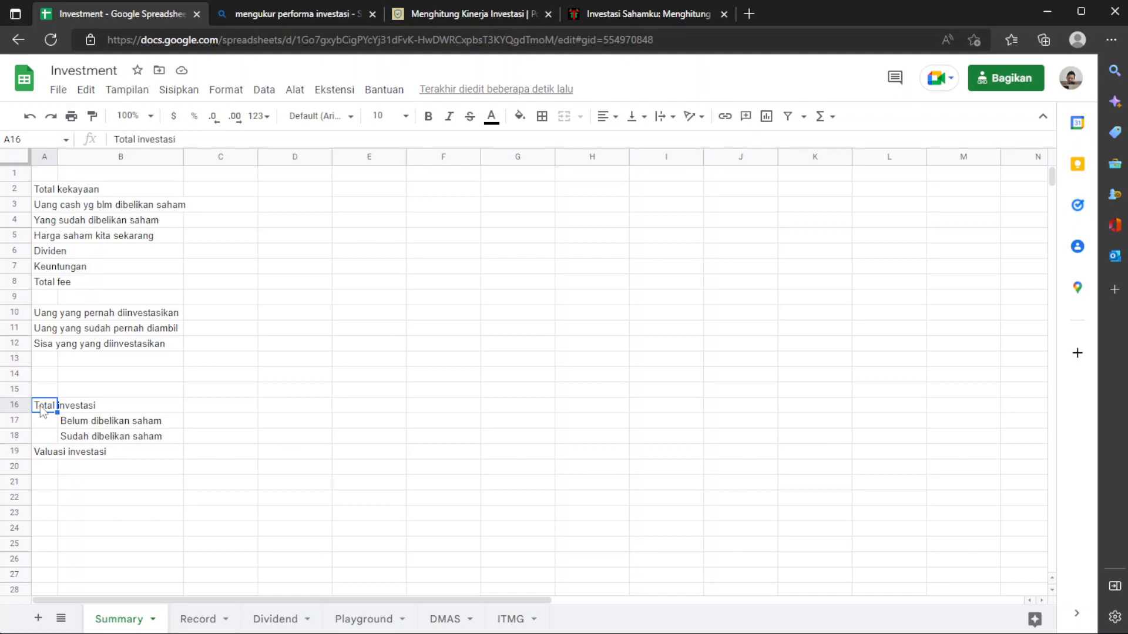
pyautogui.click(42, 457)
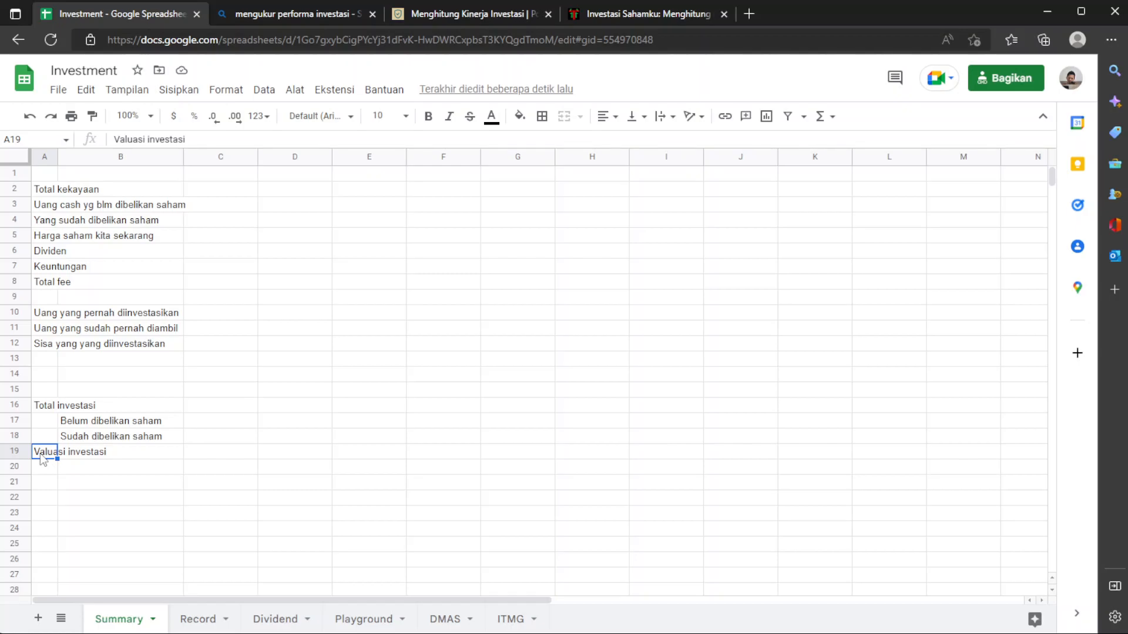
# Replace the label in cell A16 with "Total uang masuk"
pyautogui.click(39, 407)
pyautogui.write('Total uang masuk')
pyautogui.press('Return')
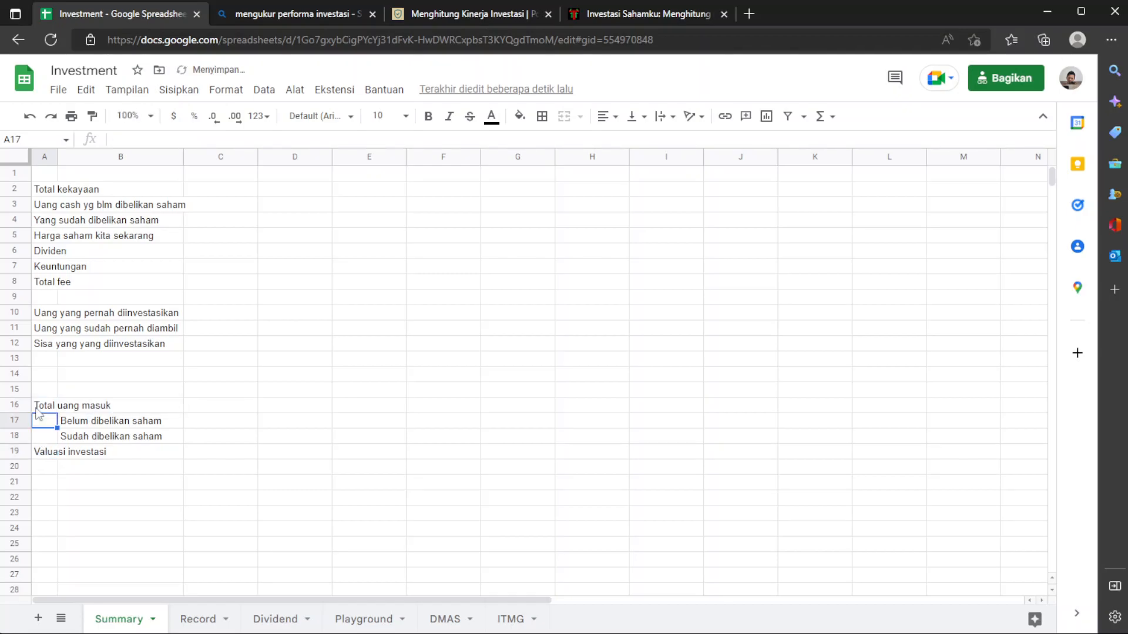
# Replace the label in cell A19 with "Total uang keluar"
pyautogui.press('Down')
pyautogui.press('Down')
pyautogui.press('Up')
pyautogui.press('Up')
pyautogui.press('Right')
pyautogui.press('Down')
pyautogui.press('Down')
pyautogui.press('Left')
pyautogui.write('Total uang keluar')
pyautogui.press('Return')
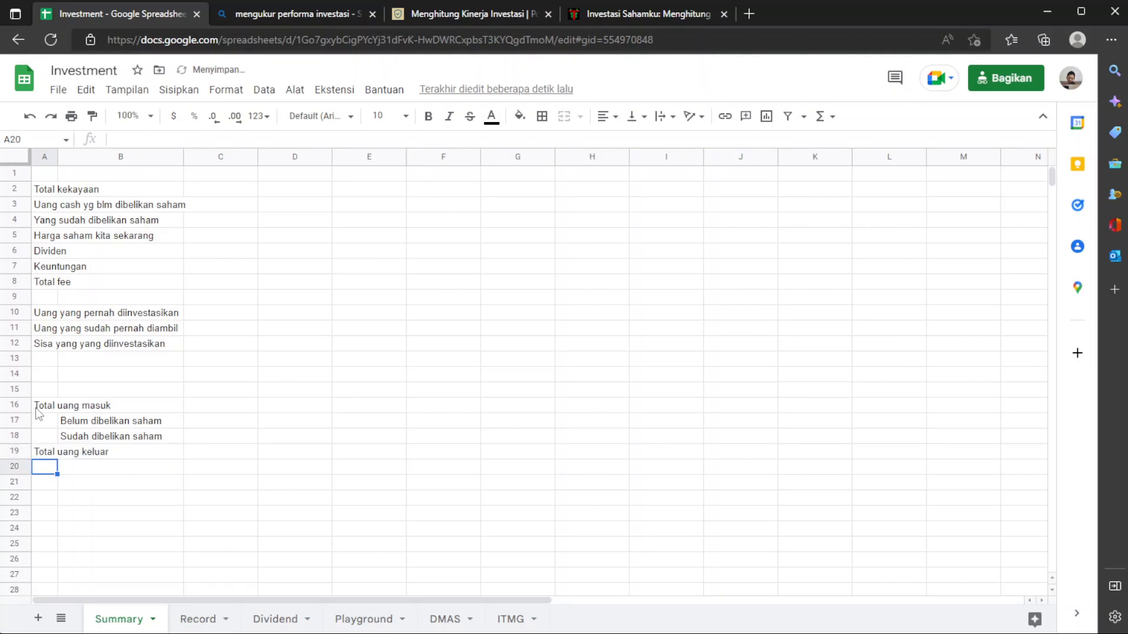
pyautogui.press('Up')
pyautogui.press('Right')
pyautogui.press('Right')
pyautogui.press('Right')
pyautogui.press('Left')
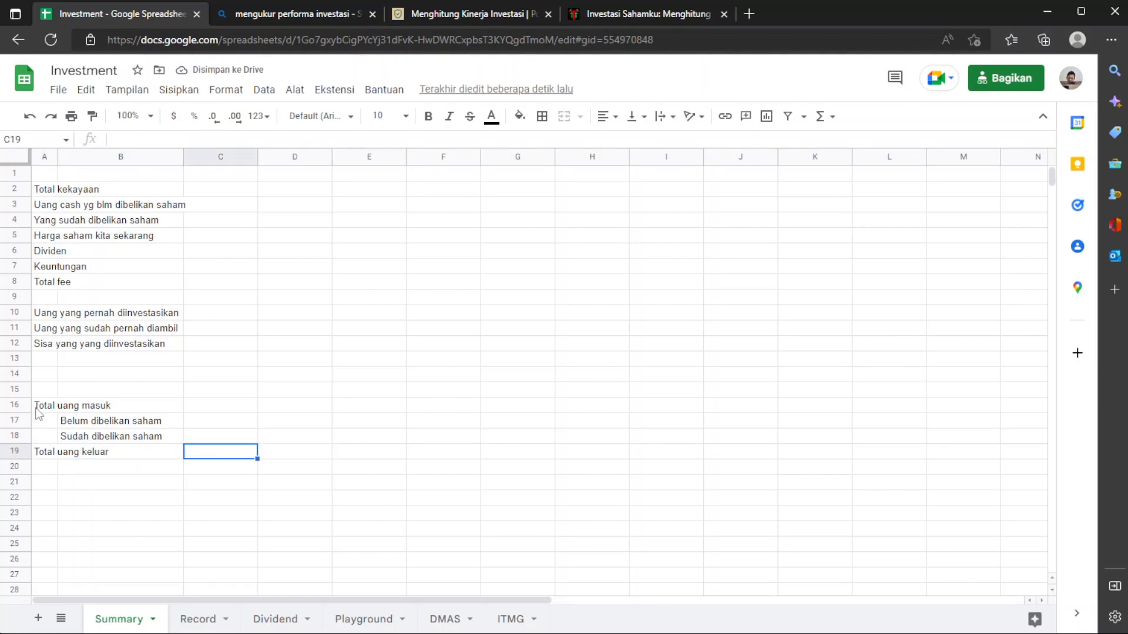
pyautogui.press('Left')
pyautogui.press('Down')
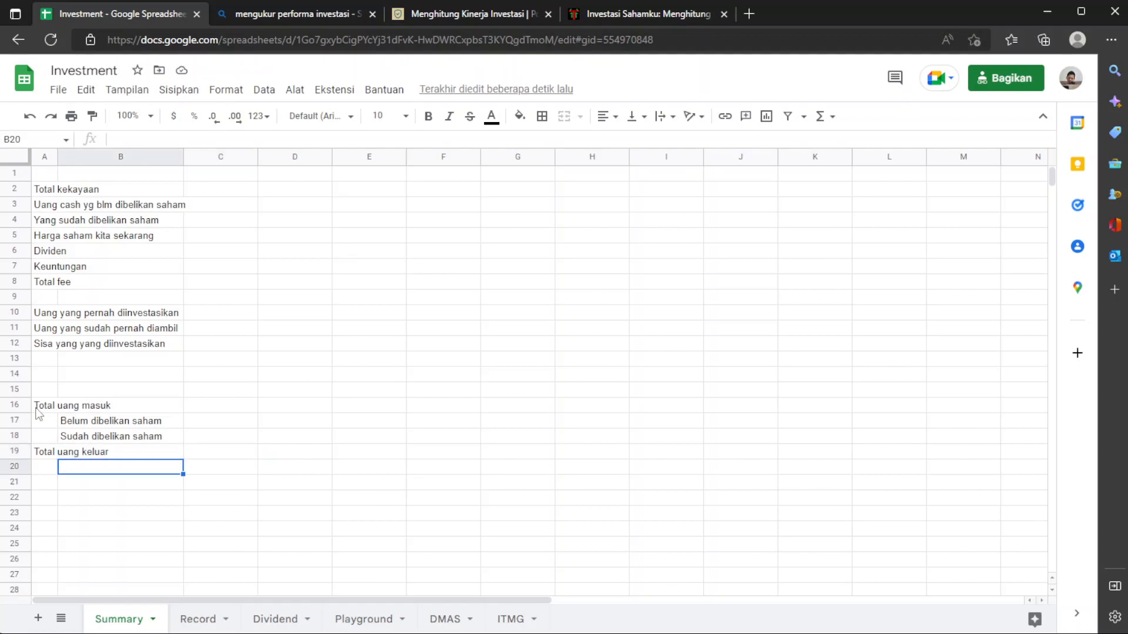
pyautogui.press('Left')
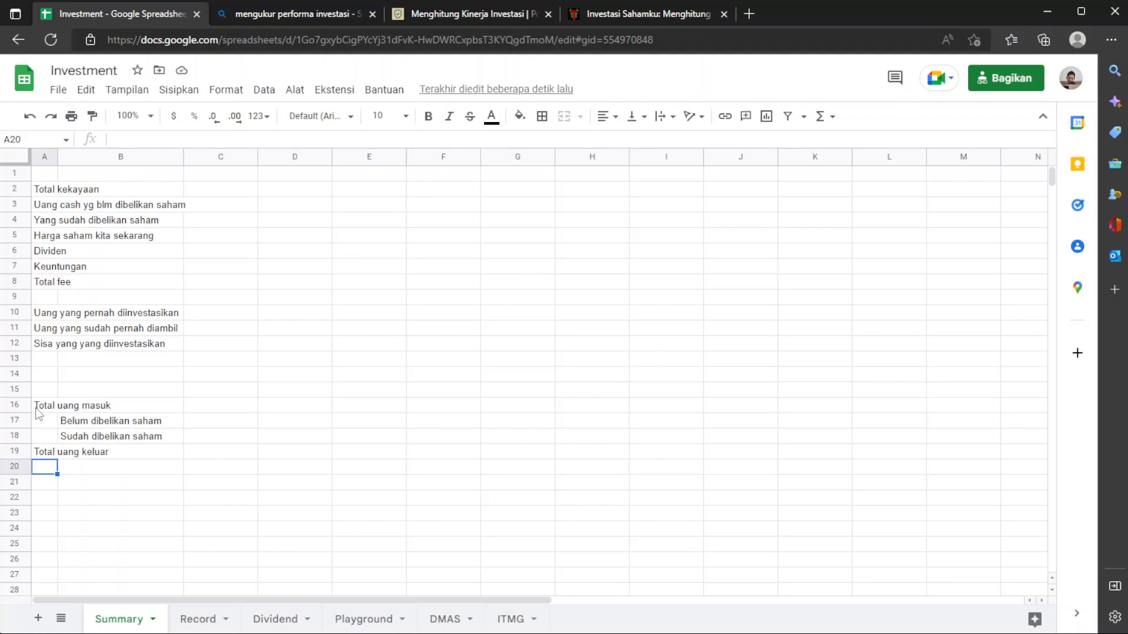
pyautogui.write('T')
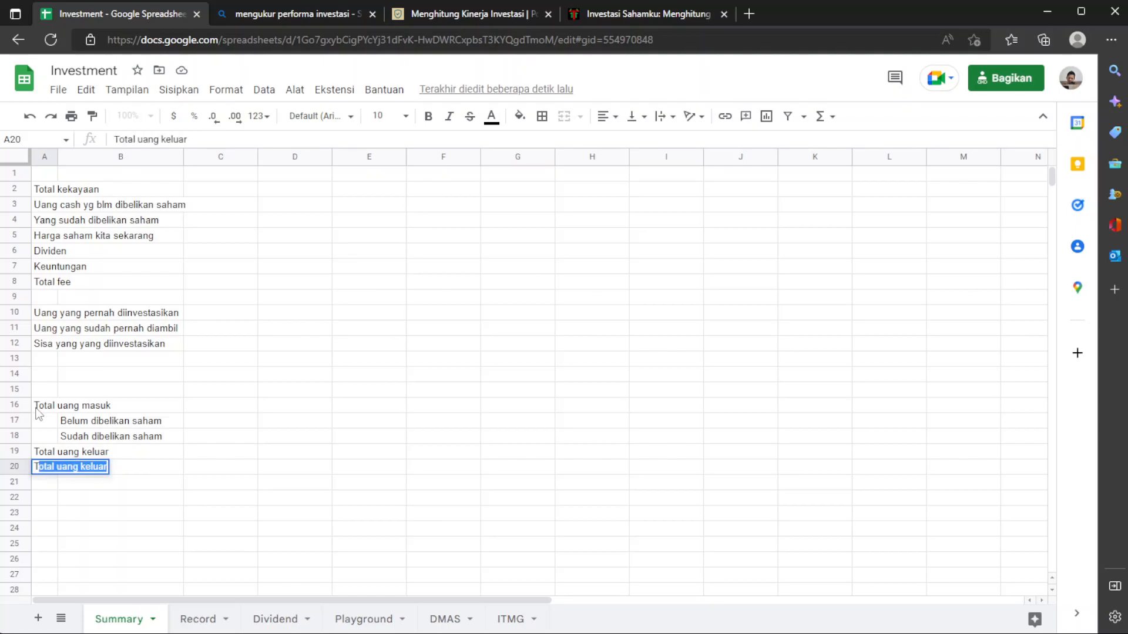
pyautogui.press('Escape')
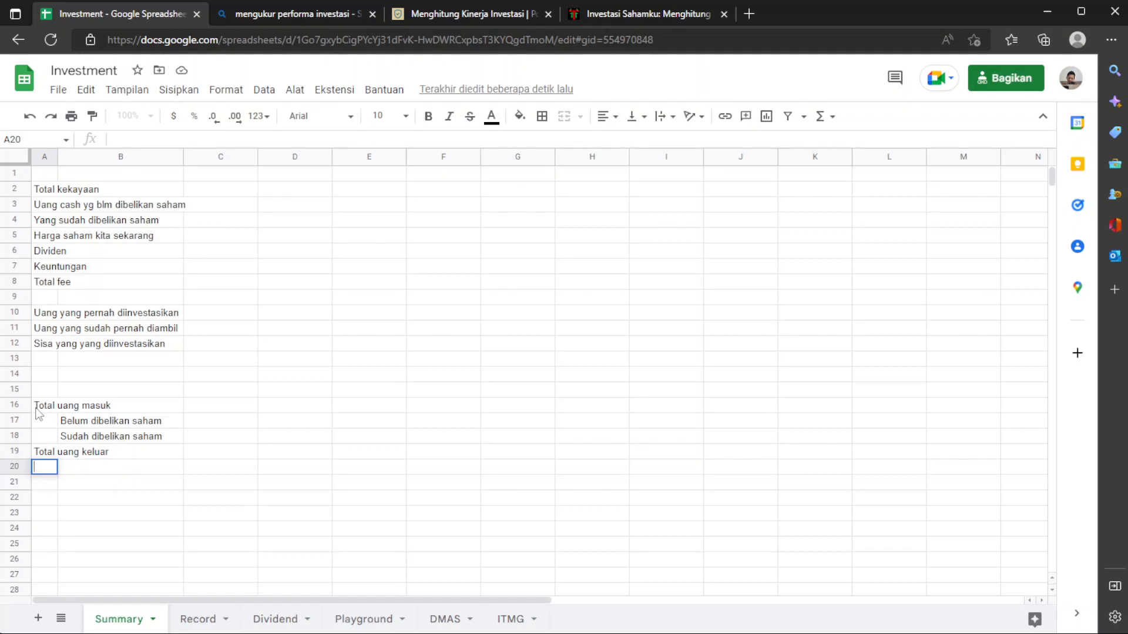
pyautogui.write('Nilai')
pyautogui.press('BackSpace')
pyautogui.press('BackSpace')
pyautogui.press('BackSpace')
pyautogui.press('BackSpace')
pyautogui.press('Escape')
# Switch to the Investasi Sahamku article and examine its monthly performance table, its definitions of terms and the usage instructions
pyautogui.click(746, 16)
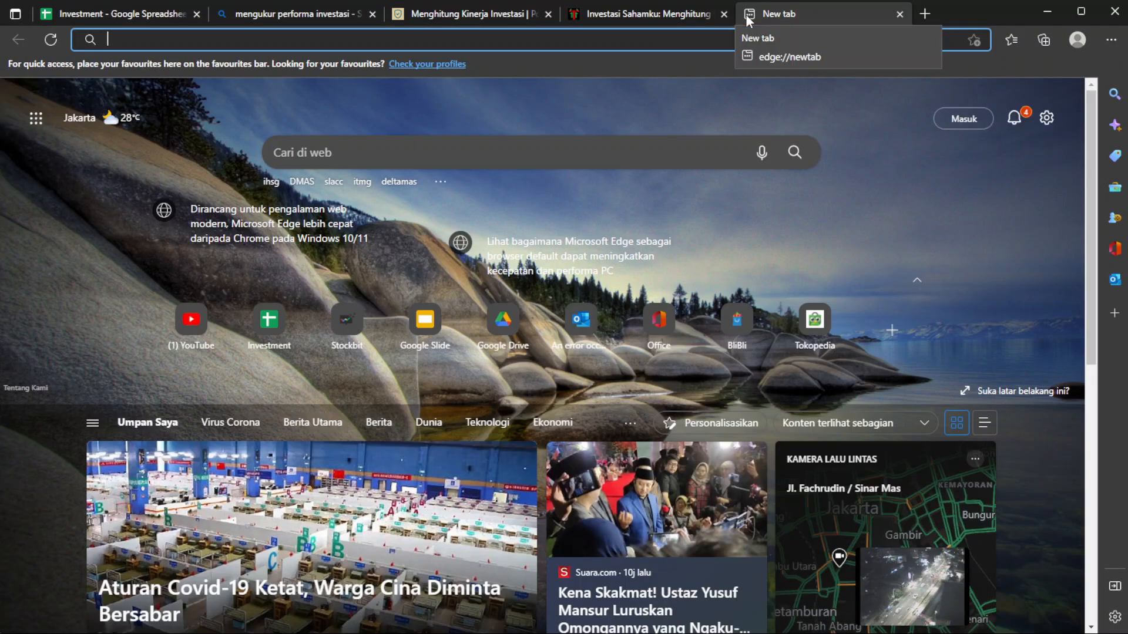
pyautogui.click(632, 15)
pyautogui.scroll(-14, 611, 267)
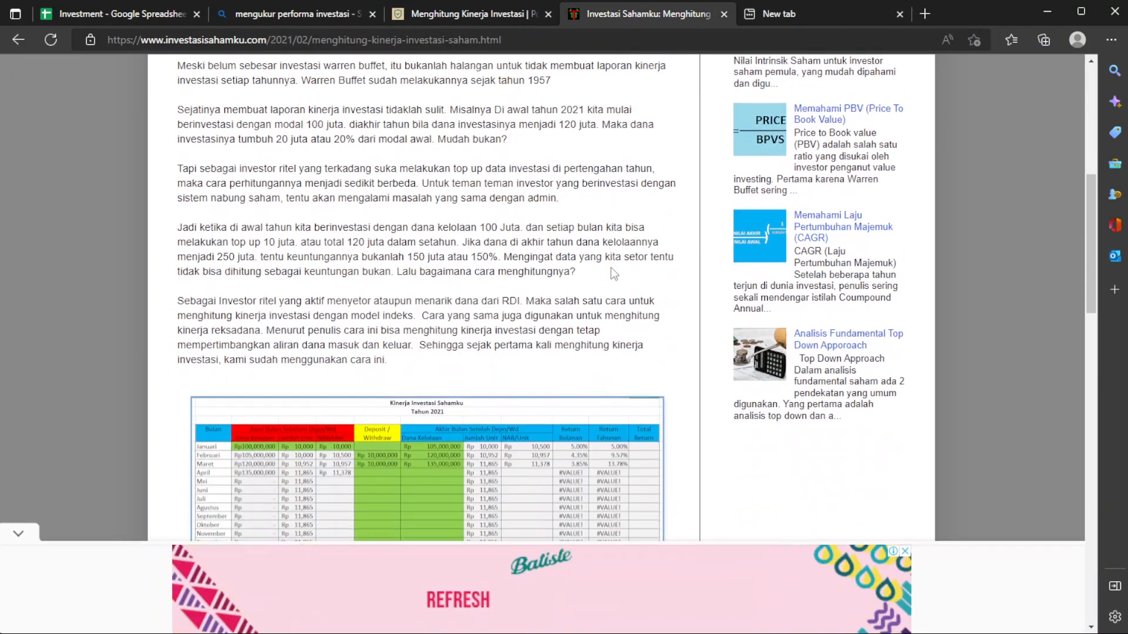
pyautogui.scroll(2, 611, 268)
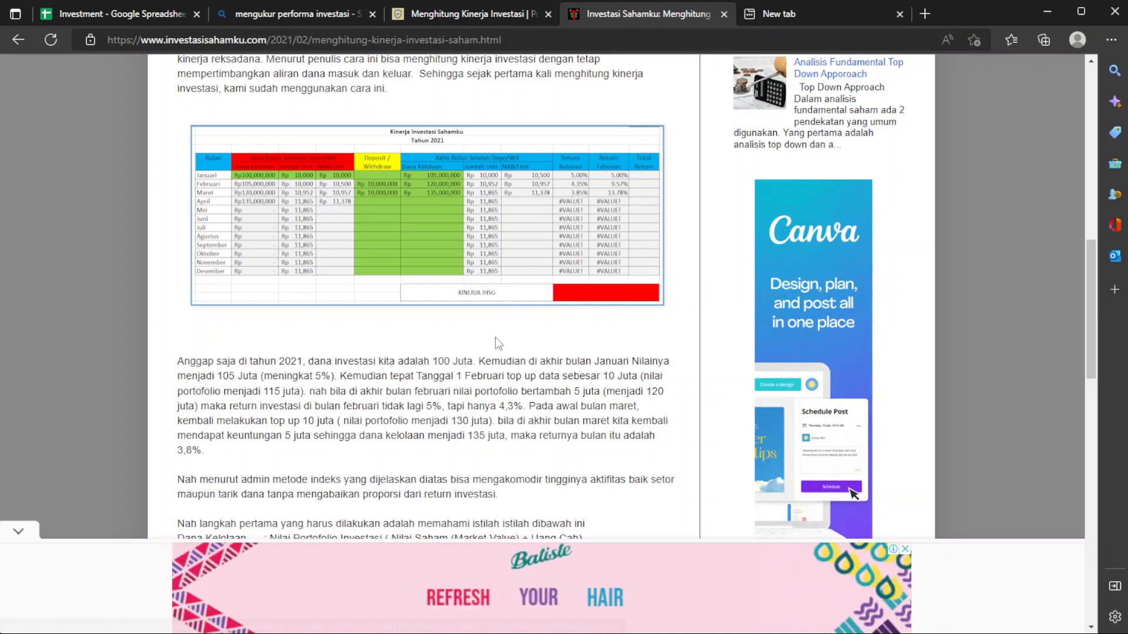
pyautogui.scroll(-5, 495, 341)
pyautogui.scroll(-3, 496, 338)
pyautogui.scroll(1, 495, 338)
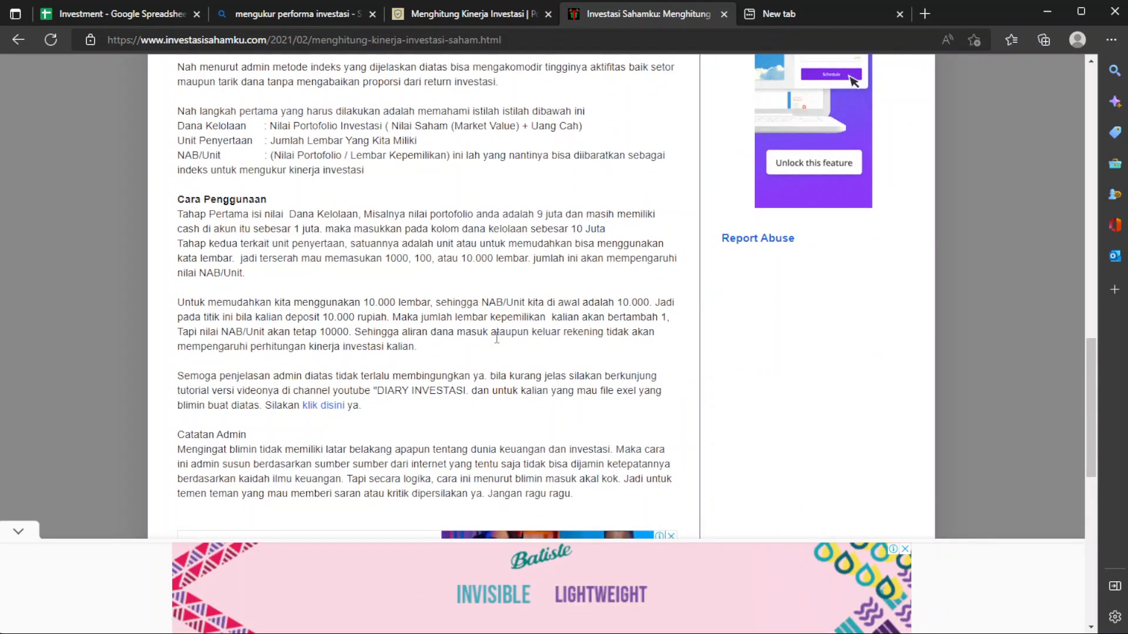
# Switch back to the Investment spreadsheet and enter the label "Total keuntungan" in cell A20 of the Summary sheet
pyautogui.hotkey('ctrl', '1')
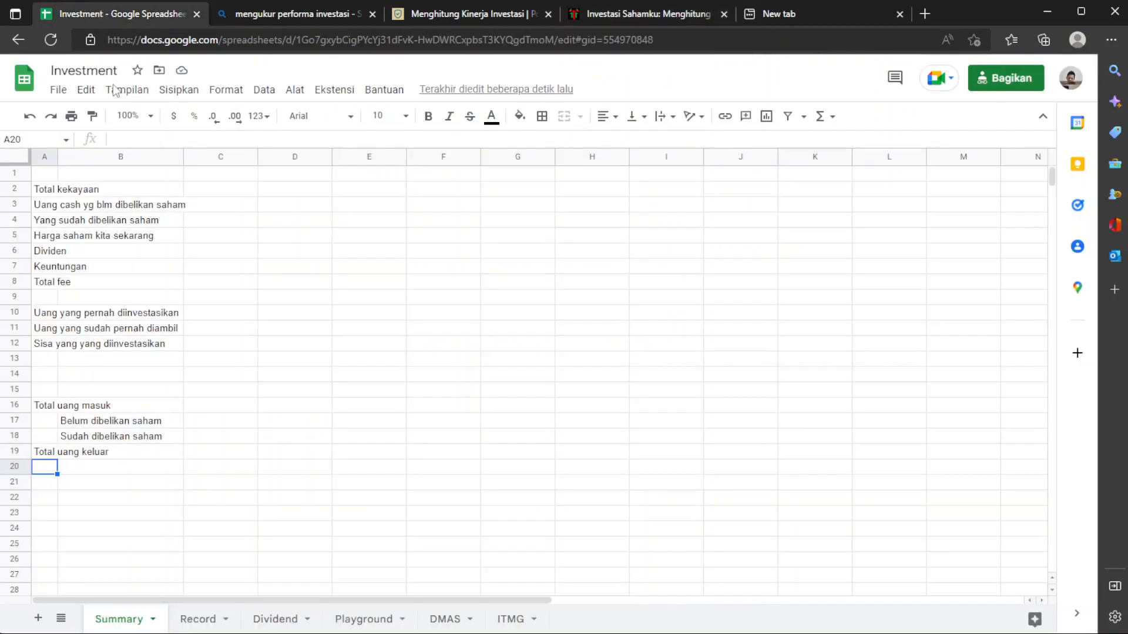
pyautogui.click(55, 424)
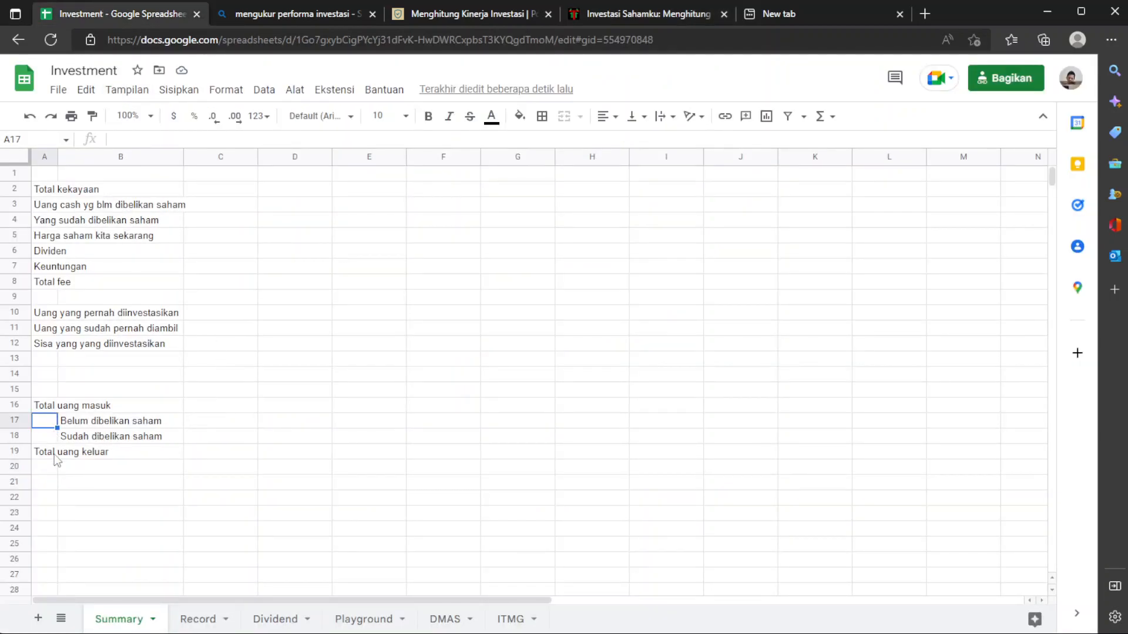
pyautogui.click(54, 455)
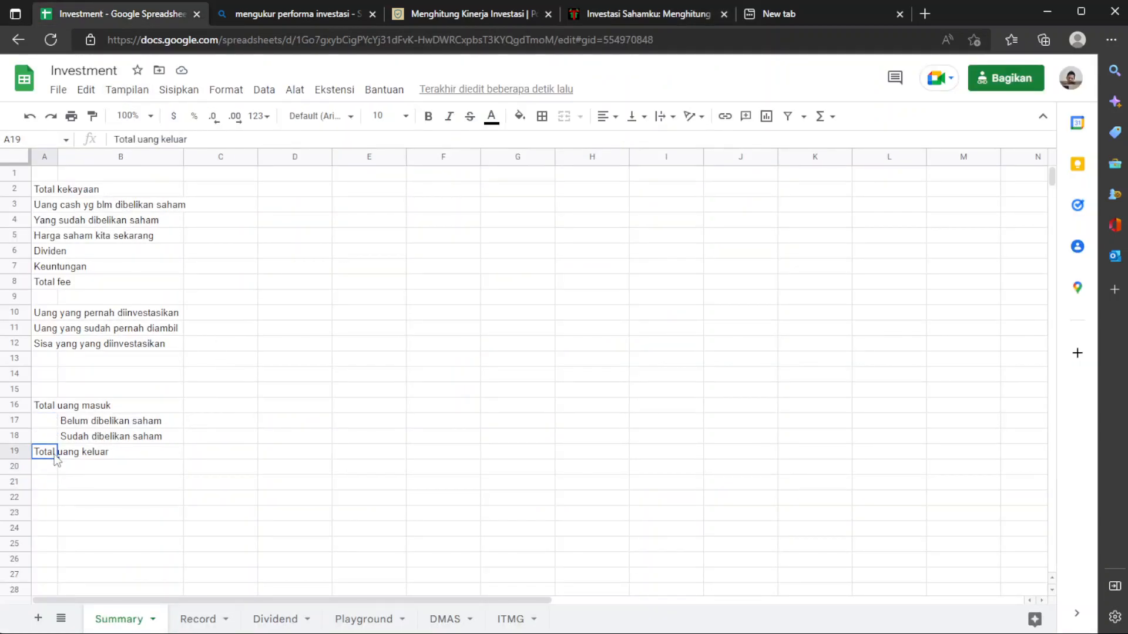
pyautogui.click(110, 426)
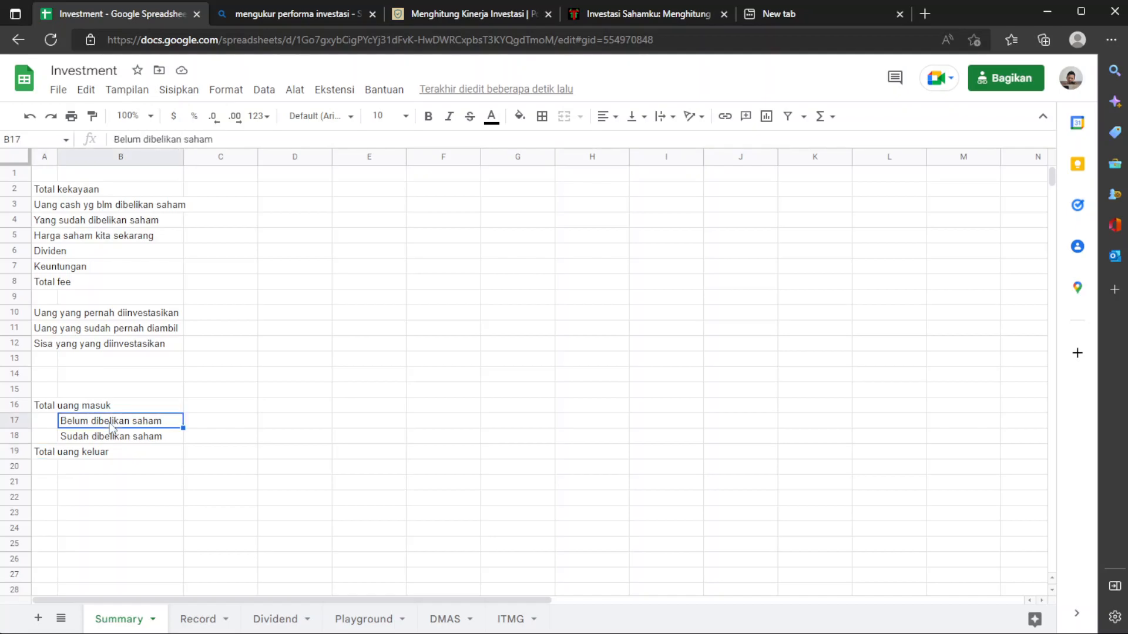
pyautogui.click(97, 473)
pyautogui.click(47, 473)
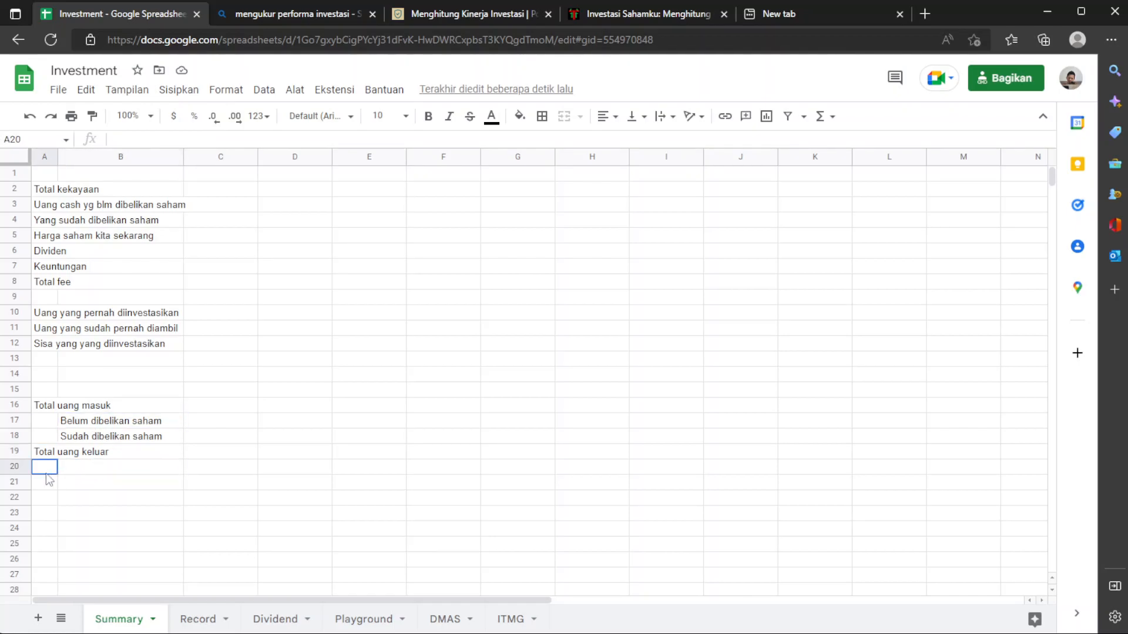
pyautogui.write('Total keuntungan')
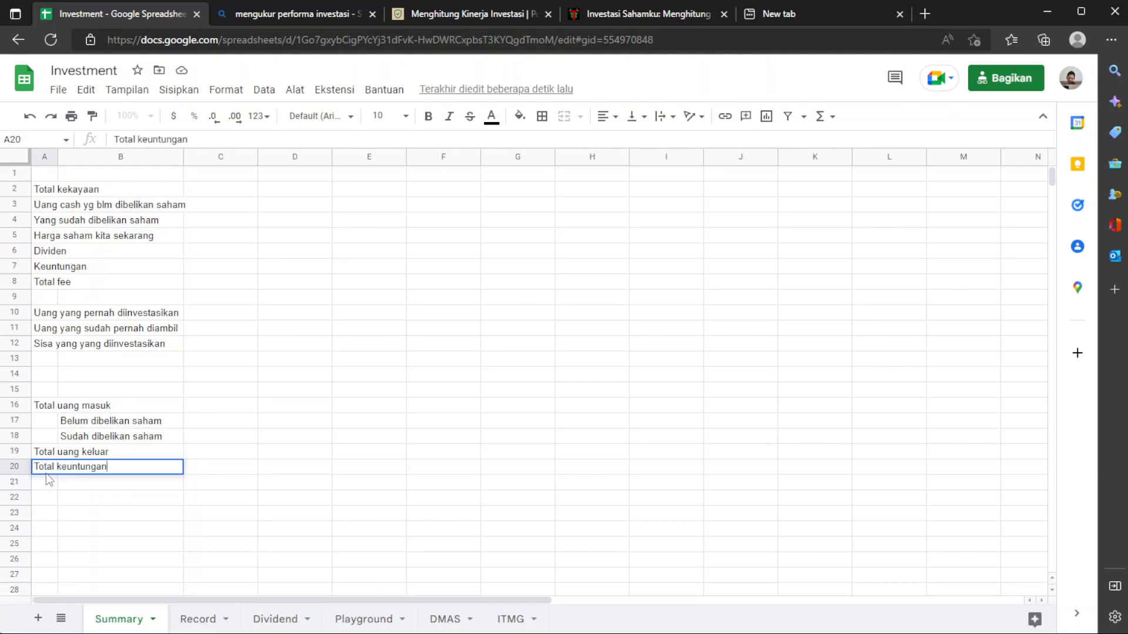
pyautogui.press('Return')
# Enter the sublabels "Dividen" in cell B21 and "Kenaikan harga saham" in cell B22
pyautogui.press('Tab')
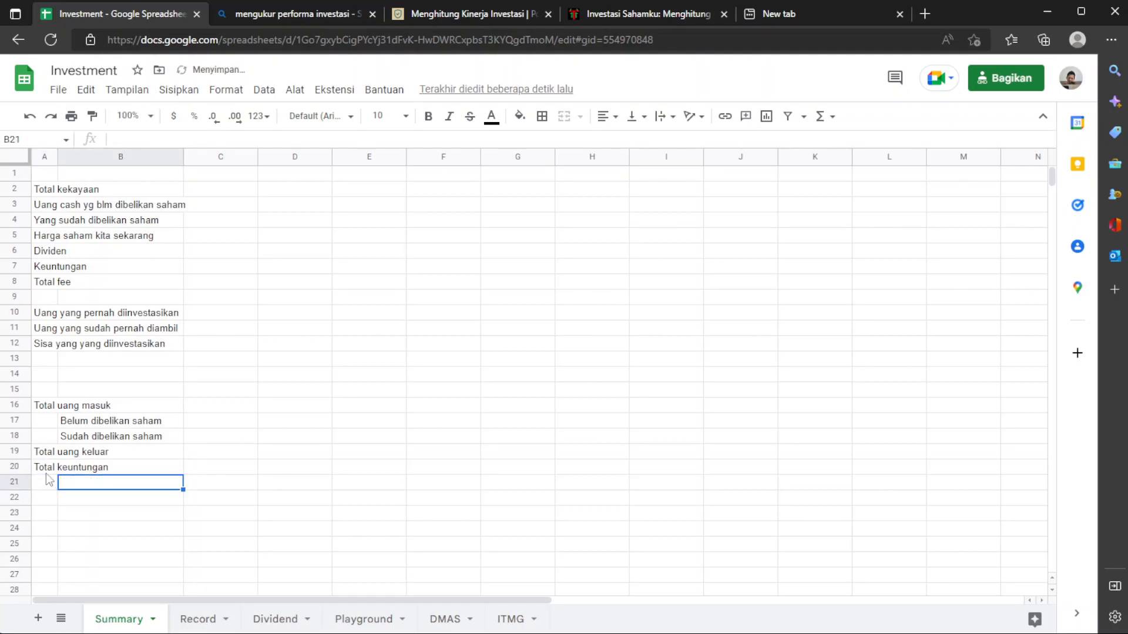
pyautogui.write('Dividen')
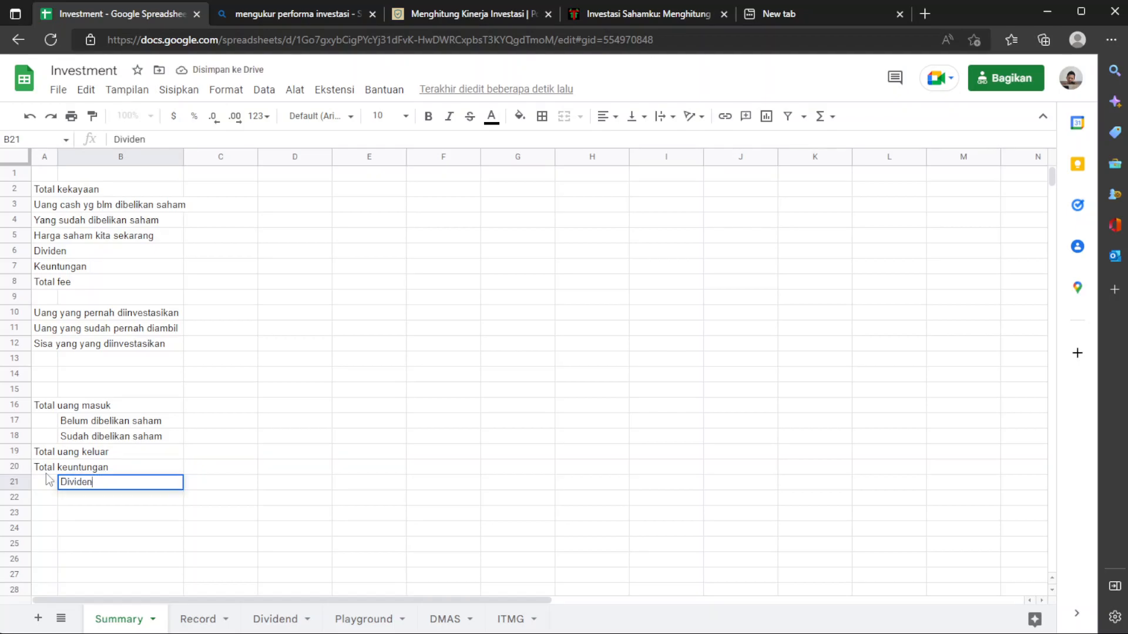
pyautogui.press('Return')
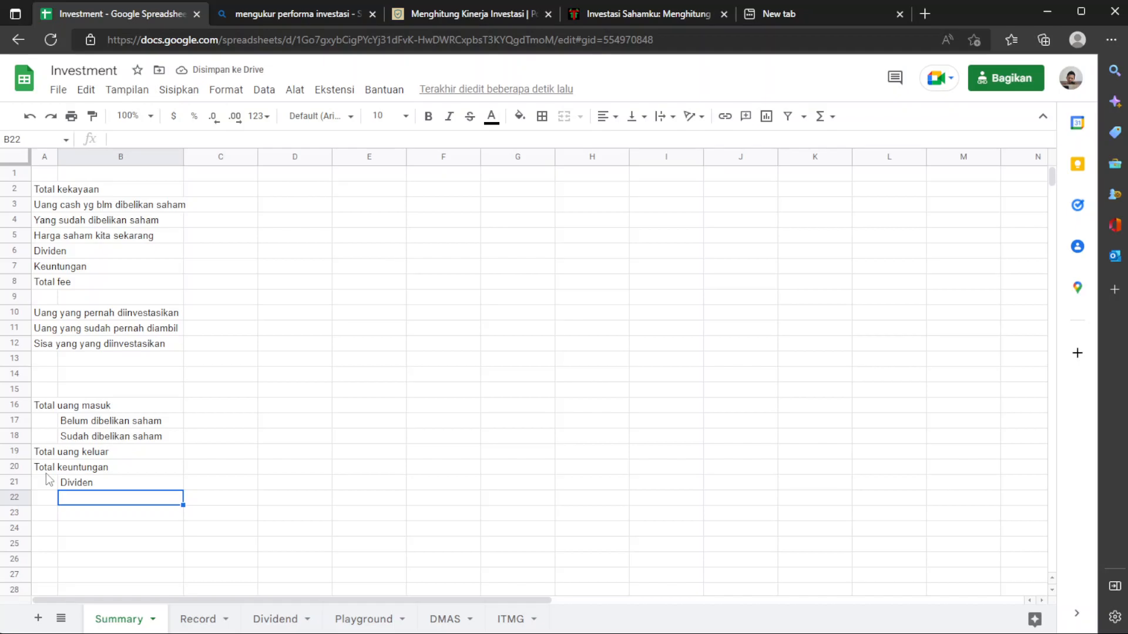
pyautogui.write('Kenaikan')
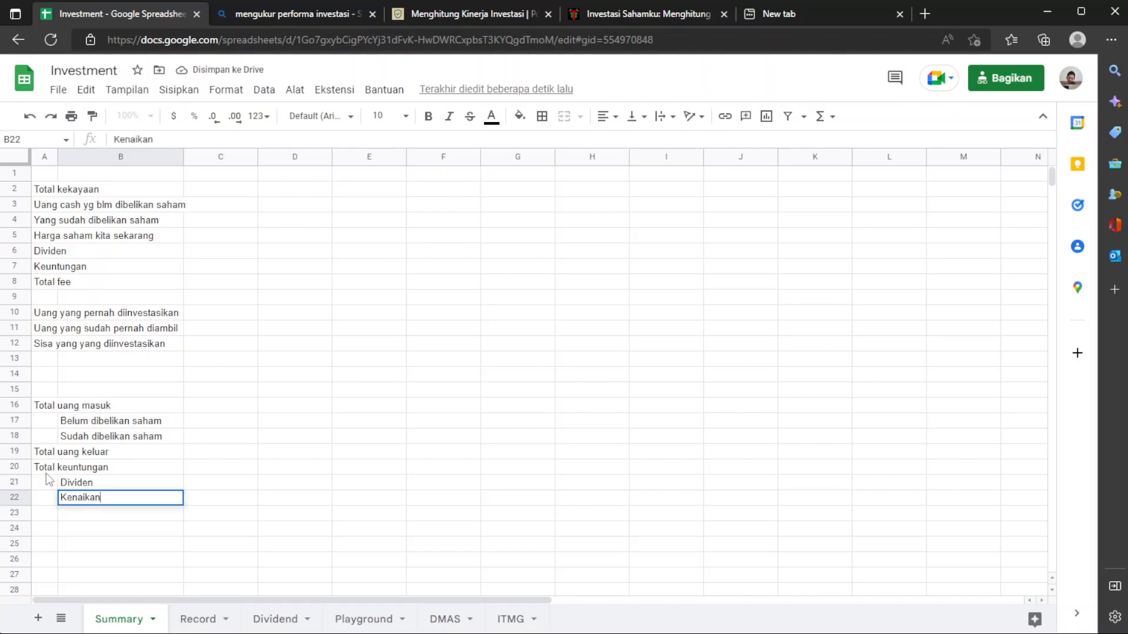
pyautogui.write(' harga saham')
pyautogui.press('Return')
# Extend the label in cell A20 to "Total keuntungan / rugi"
pyautogui.press('Up')
pyautogui.press('Up')
pyautogui.press('Up')
pyautogui.press('Left')
pyautogui.press('Return')
pyautogui.write('/ rugi')
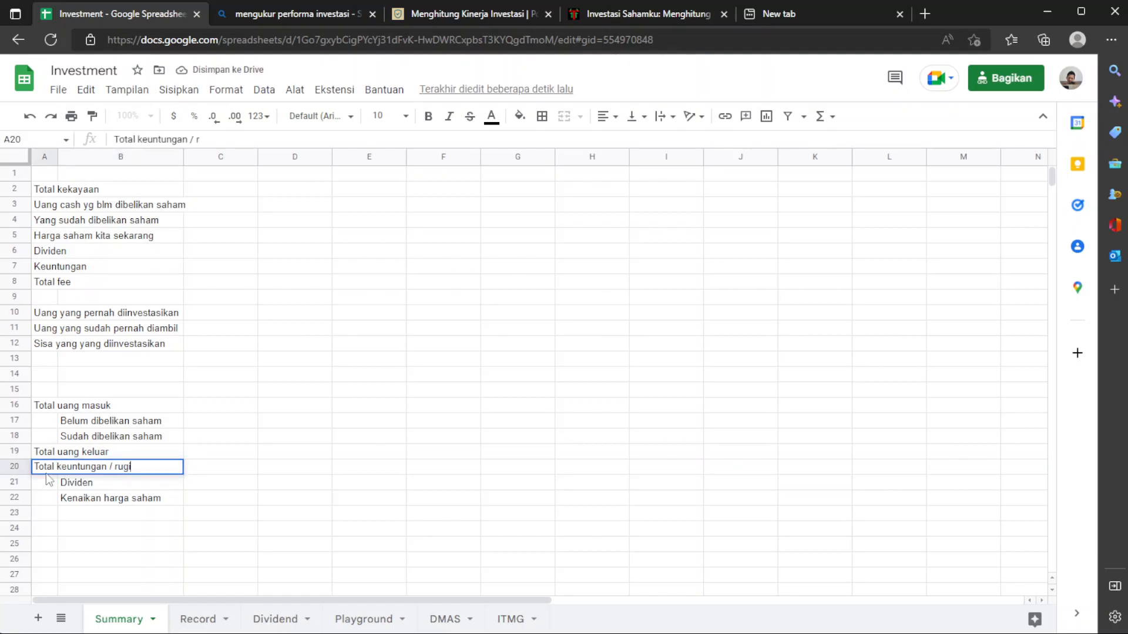
pyautogui.press('Return')
pyautogui.press('Down')
pyautogui.press('Down')
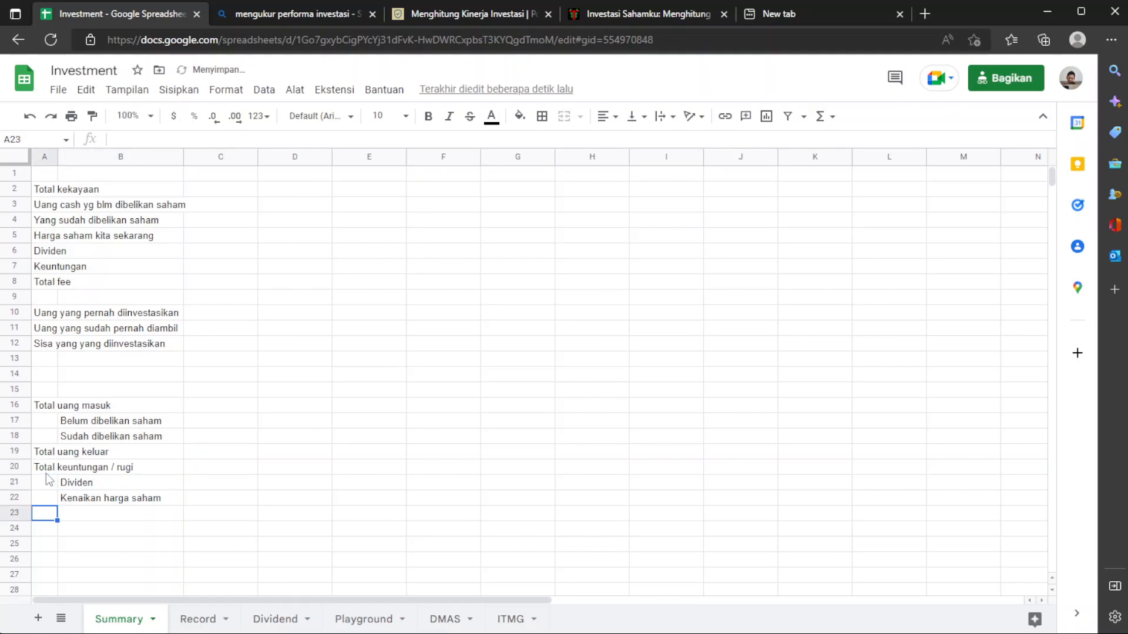
# Reword the label in cell A20 as "Total keuntungan atau rugi"
pyautogui.press('Up')
pyautogui.press('Up')
pyautogui.press('Up')
pyautogui.press('Return')
pyautogui.press('Left')
pyautogui.press('Left')
pyautogui.press('Left')
pyautogui.press('Left')
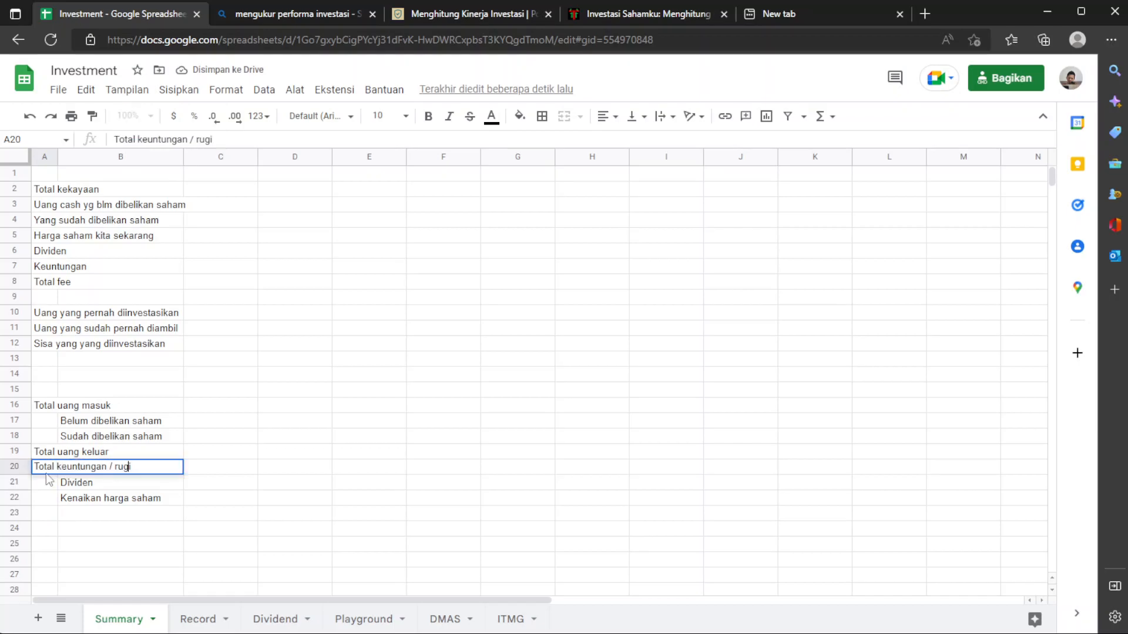
pyautogui.press('BackSpace')
pyautogui.press('BackSpace')
pyautogui.write('atau')
pyautogui.press('Return')
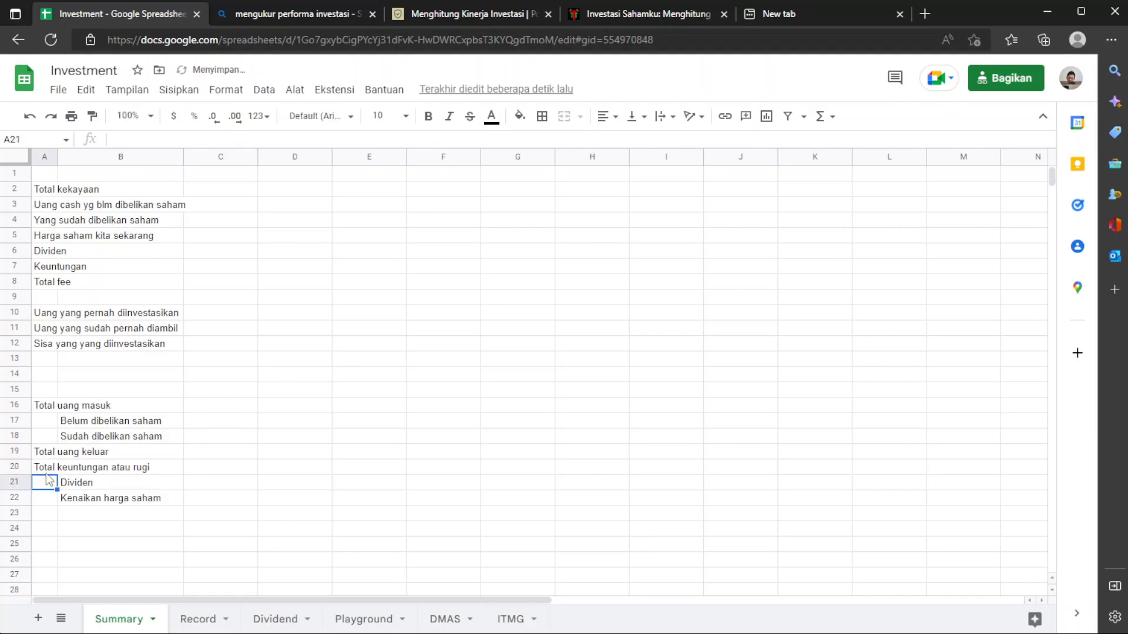
# Shorten the label in cell A20 back to "Total keuntungan"
pyautogui.press('Up')
pyautogui.press('Return')
pyautogui.press('BackSpace')
pyautogui.press('BackSpace')
pyautogui.press('BackSpace')
pyautogui.press('BackSpace')
pyautogui.press('BackSpace')
pyautogui.press('BackSpace')
pyautogui.press('BackSpace')
pyautogui.press('BackSpace')
pyautogui.press('BackSpace')
pyautogui.press('Return')
pyautogui.press('Right')
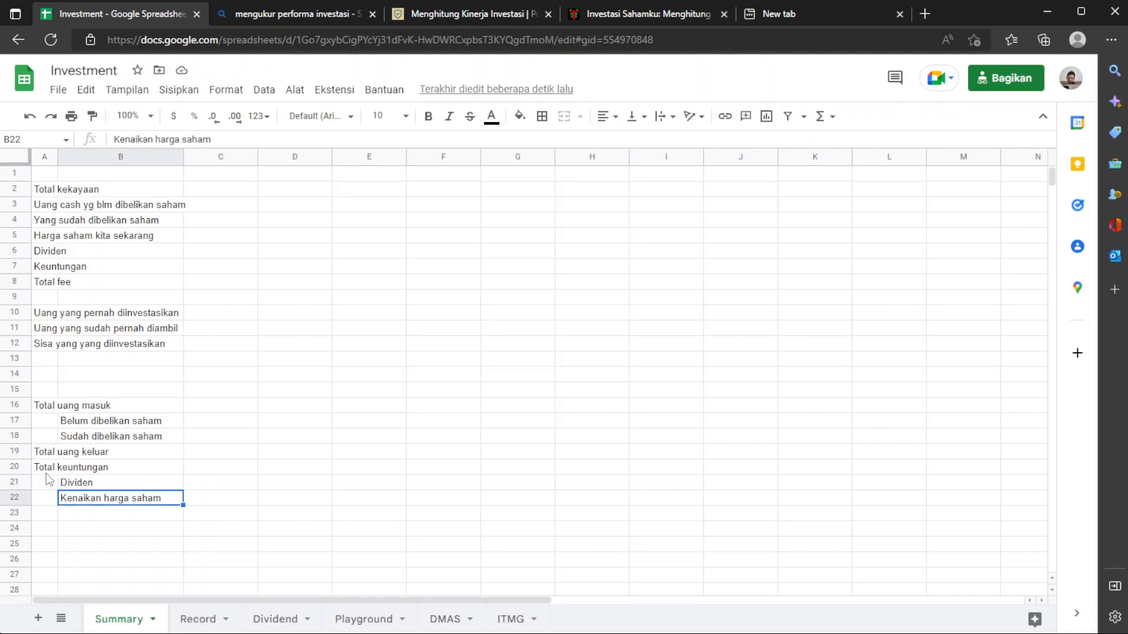
# Enter the label "Total investasi" in cell A23
pyautogui.hotkey('shift', 'Up')
pyautogui.click(46, 473)
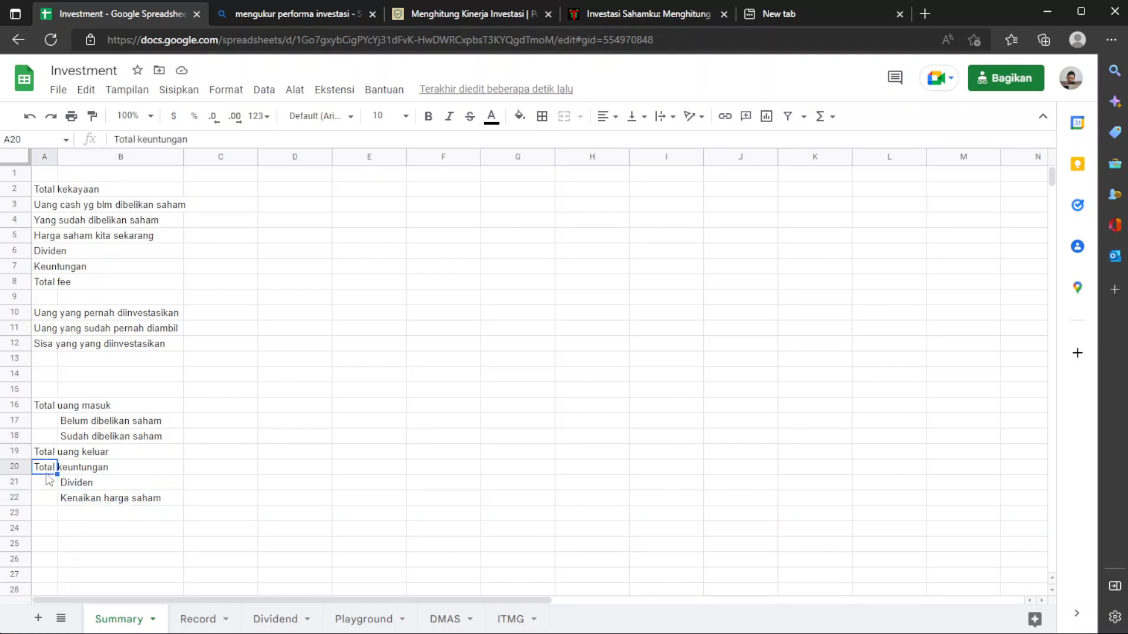
pyautogui.press('Down')
pyautogui.press('Down')
pyautogui.press('Down')
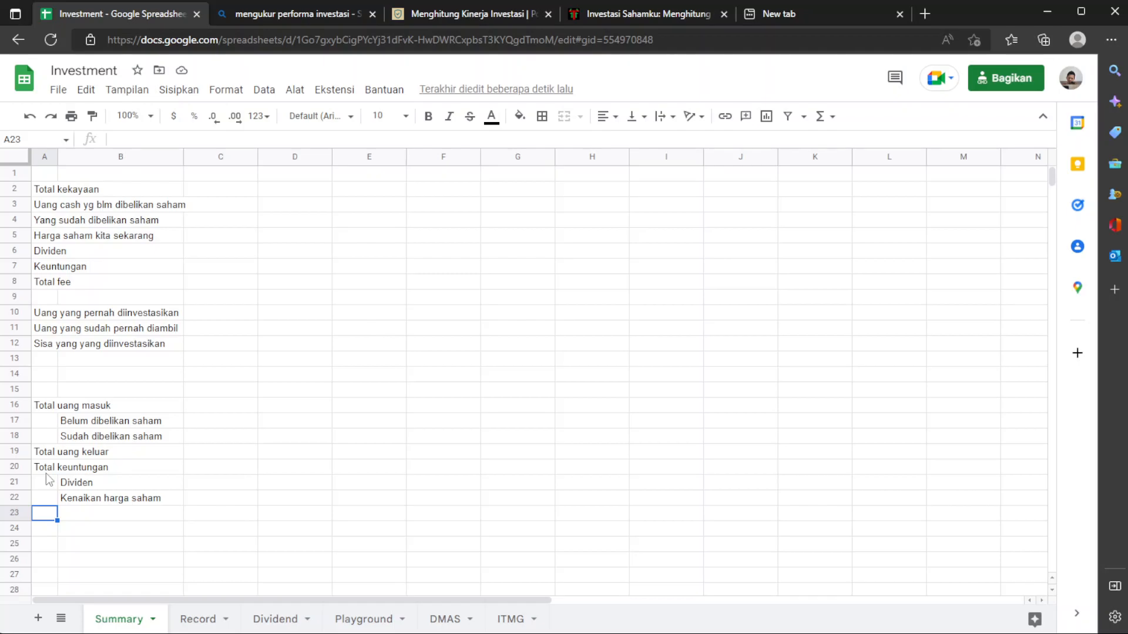
pyautogui.write('Total investasi')
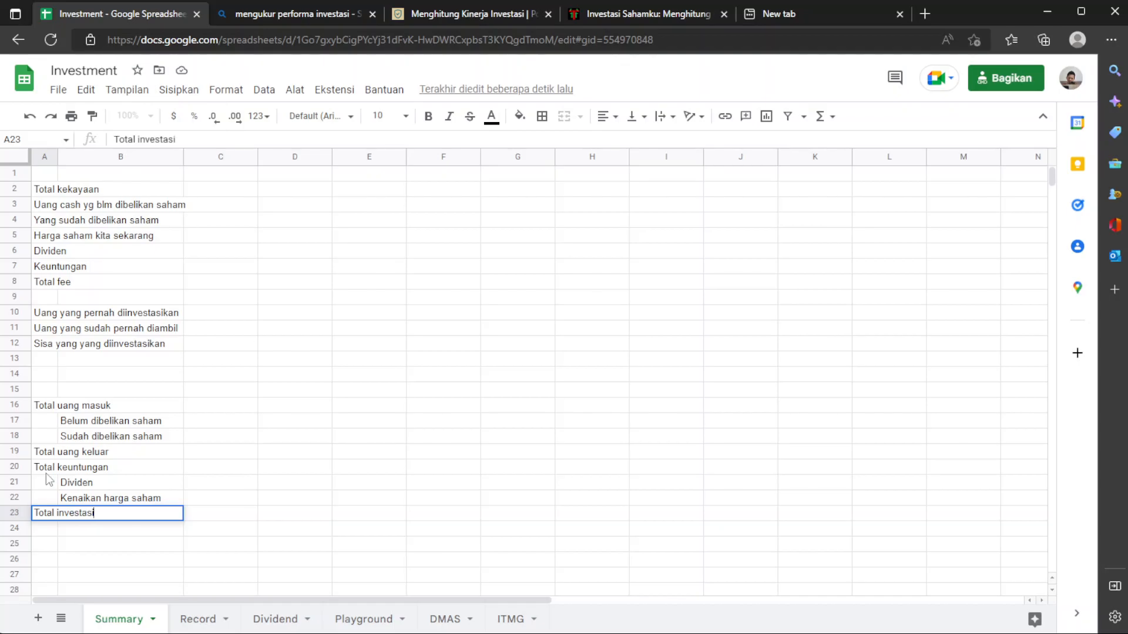
pyautogui.press('Return')
# Enter the sublabels "Cash" in cell B24 and "Invested" in cell B25
pyautogui.press('Right')
pyautogui.write('Cash')
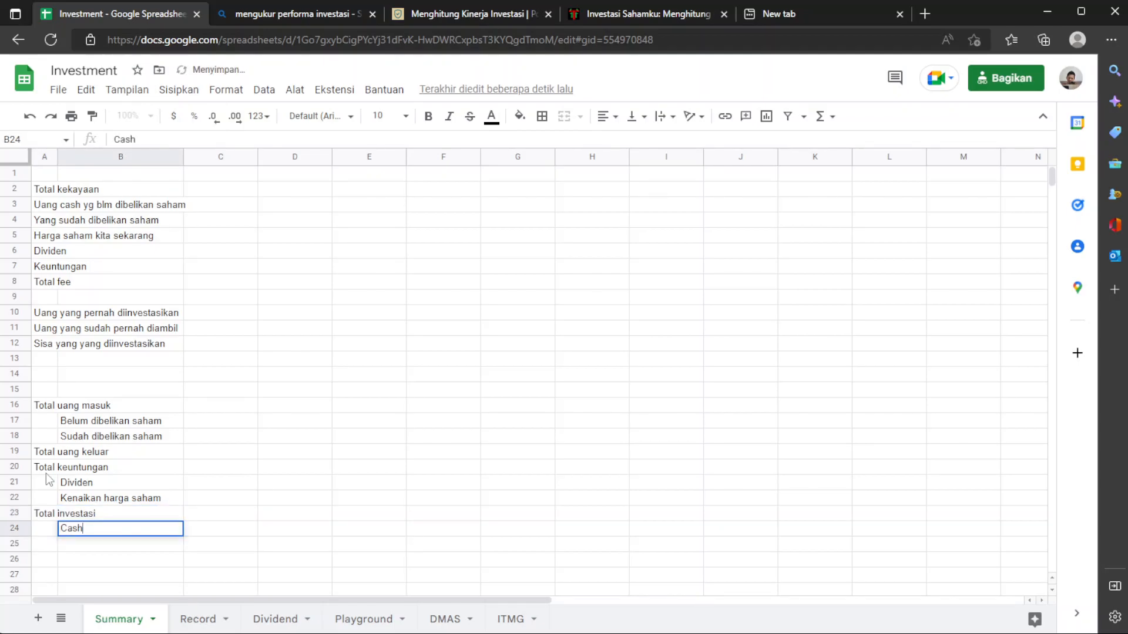
pyautogui.press('Return')
pyautogui.write('Invested')
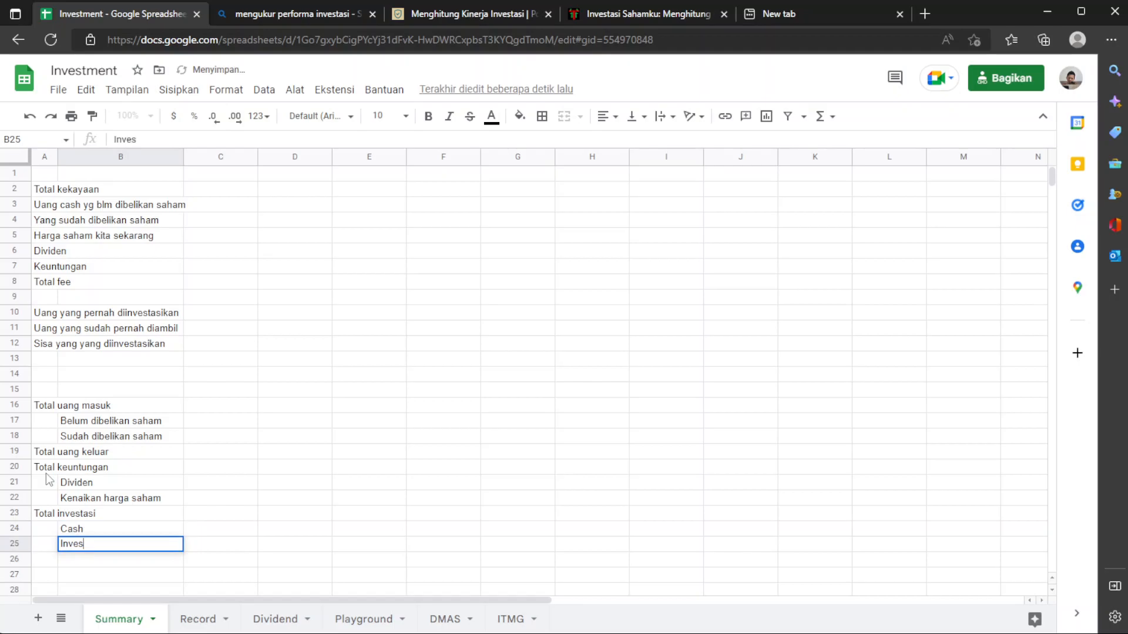
pyautogui.press('Return')
# Replace the label in cell B25 with "Saham"
pyautogui.press('Up')
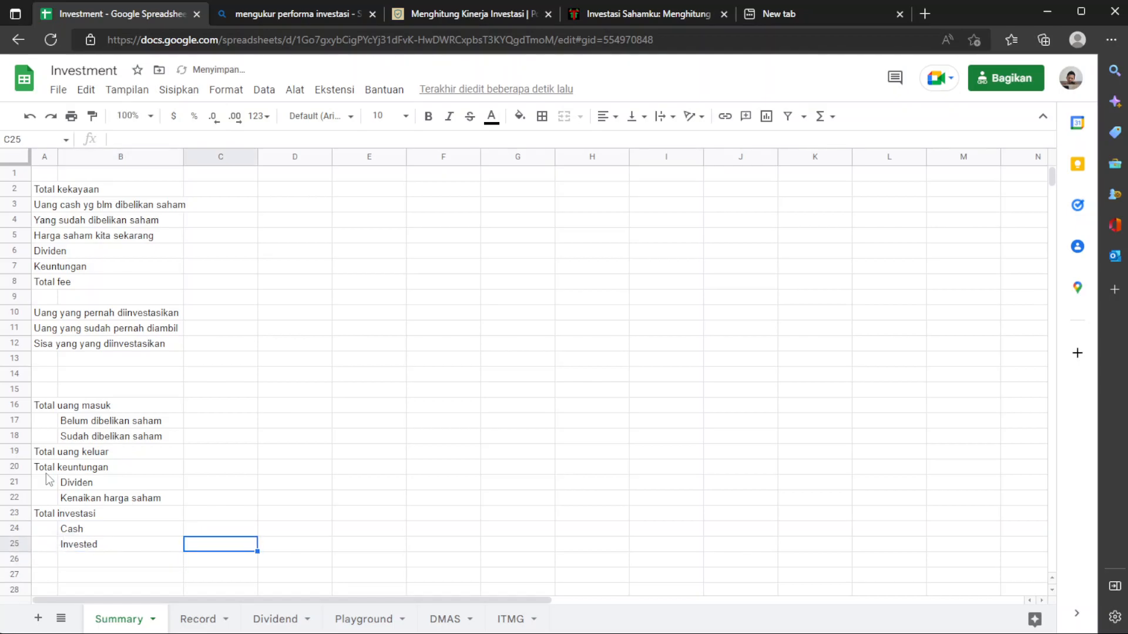
pyautogui.press('Down')
pyautogui.press('Up')
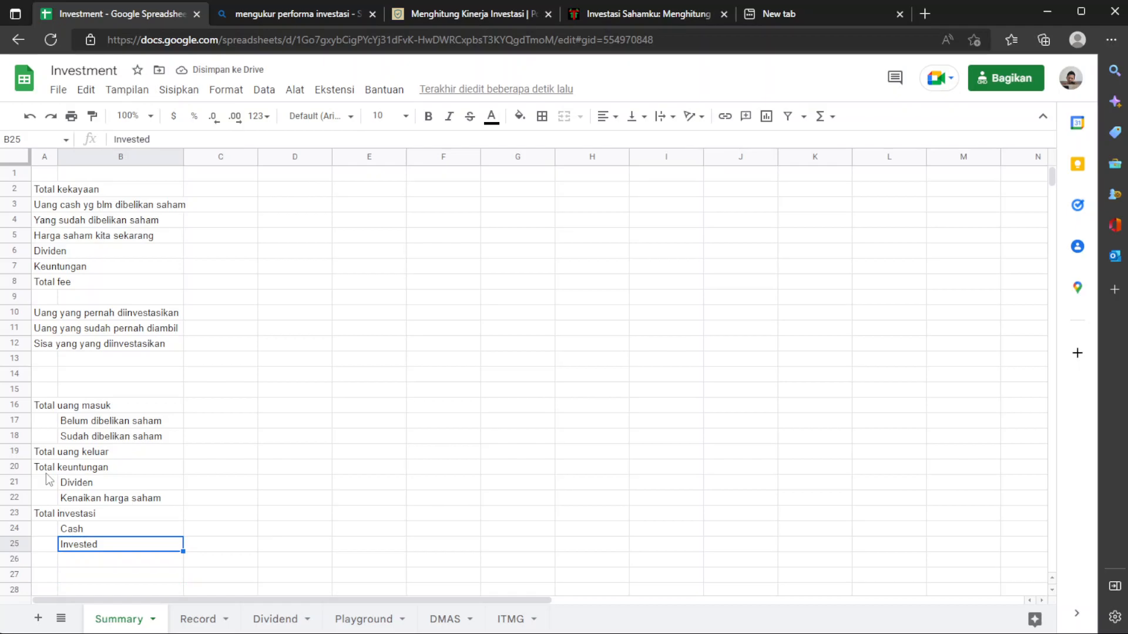
pyautogui.write('Saham')
pyautogui.press('Return')
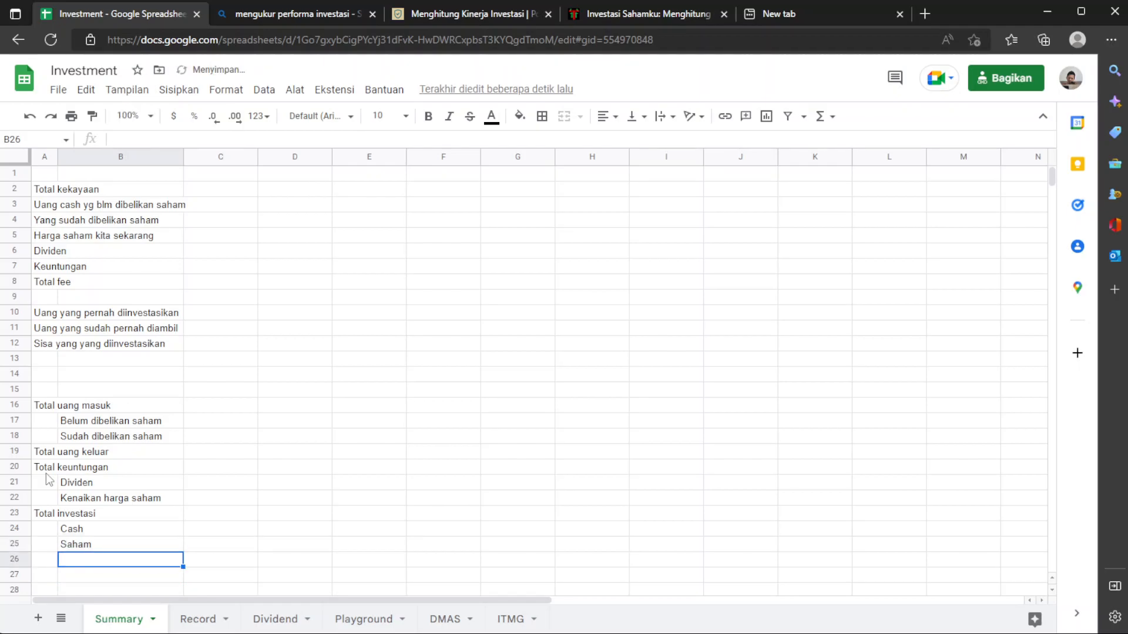
pyautogui.press('Up')
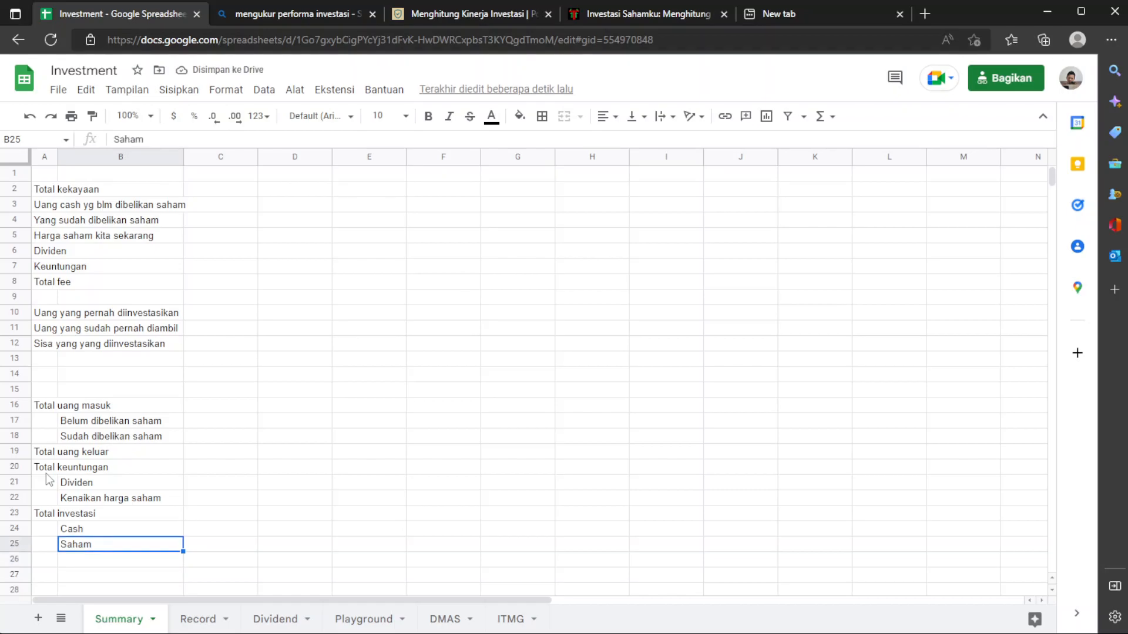
pyautogui.press('Up')
pyautogui.press('Up')
pyautogui.press('Up')
pyautogui.press('Up')
pyautogui.press('Up')
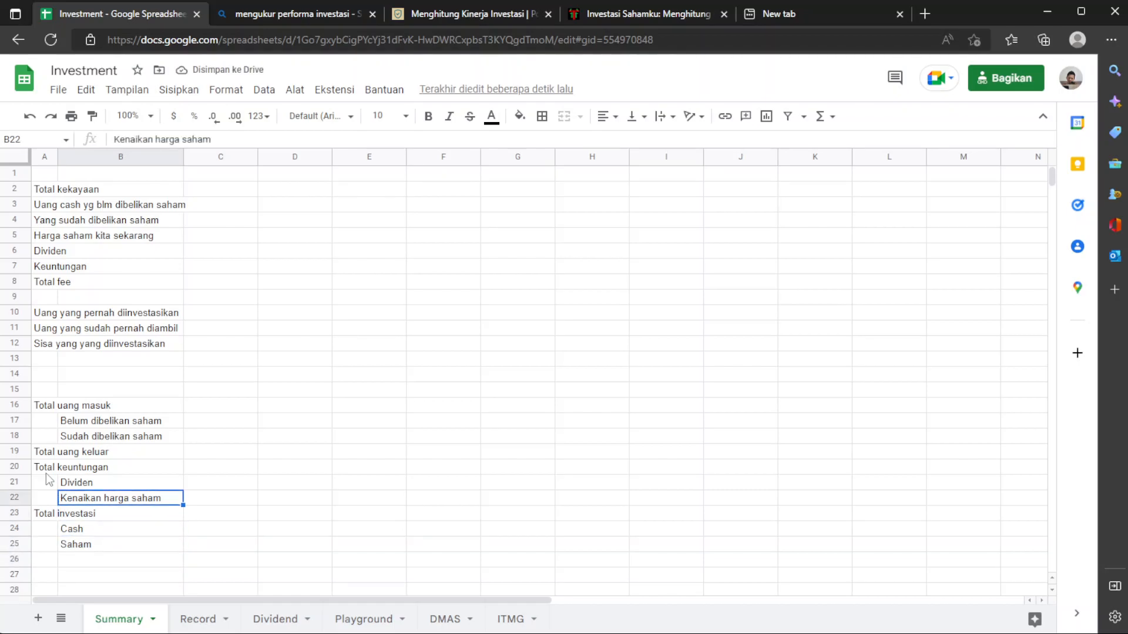
pyautogui.press('Down')
pyautogui.press('Down')
pyautogui.press('Down')
pyautogui.press('Down')
pyautogui.press('Down')
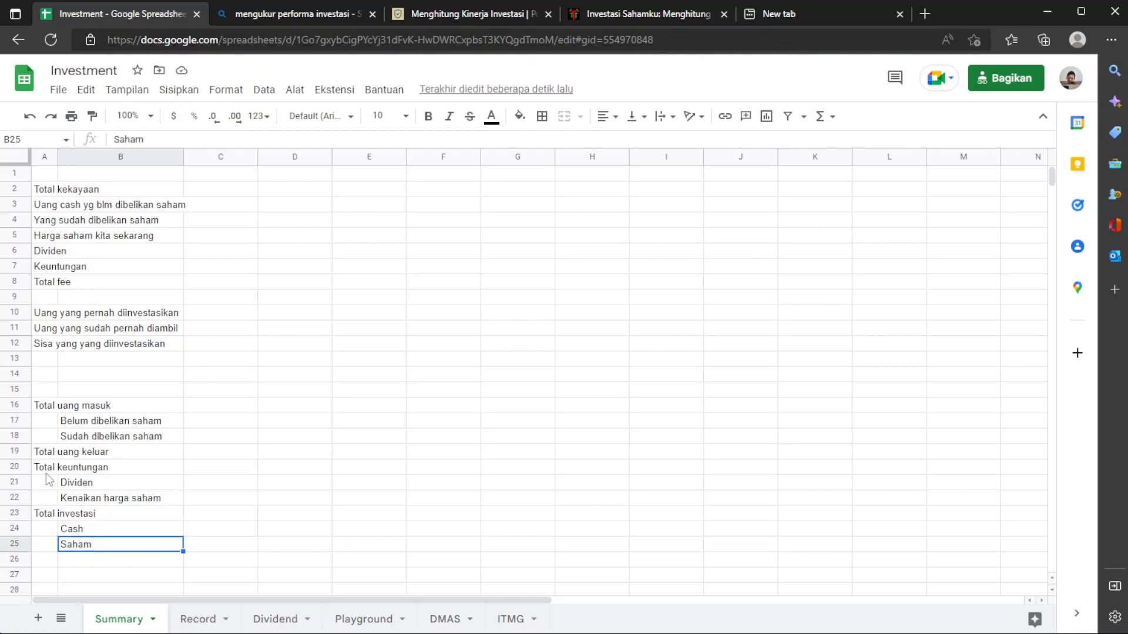
# Enter the label "Fee" in cell A26
pyautogui.press('Left')
pyautogui.press('Down')
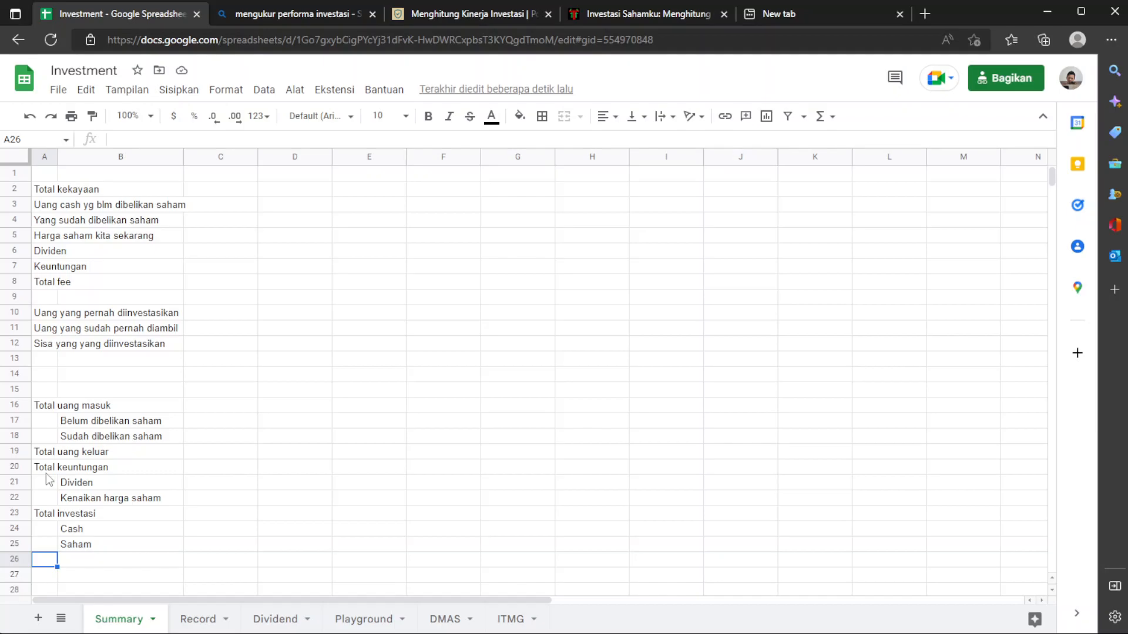
pyautogui.write('Fee')
pyautogui.press('Return')
# Enter the sublabels "Broker fee" in cell B27 and "Exchange fee" in cell B28
pyautogui.press('Right')
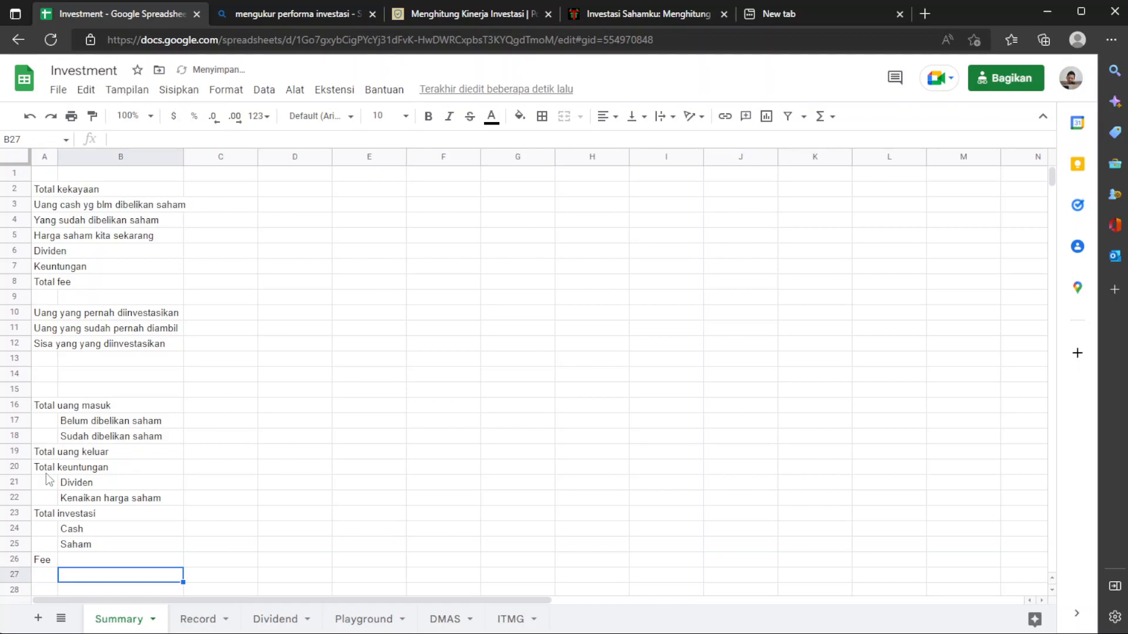
pyautogui.write('Broker')
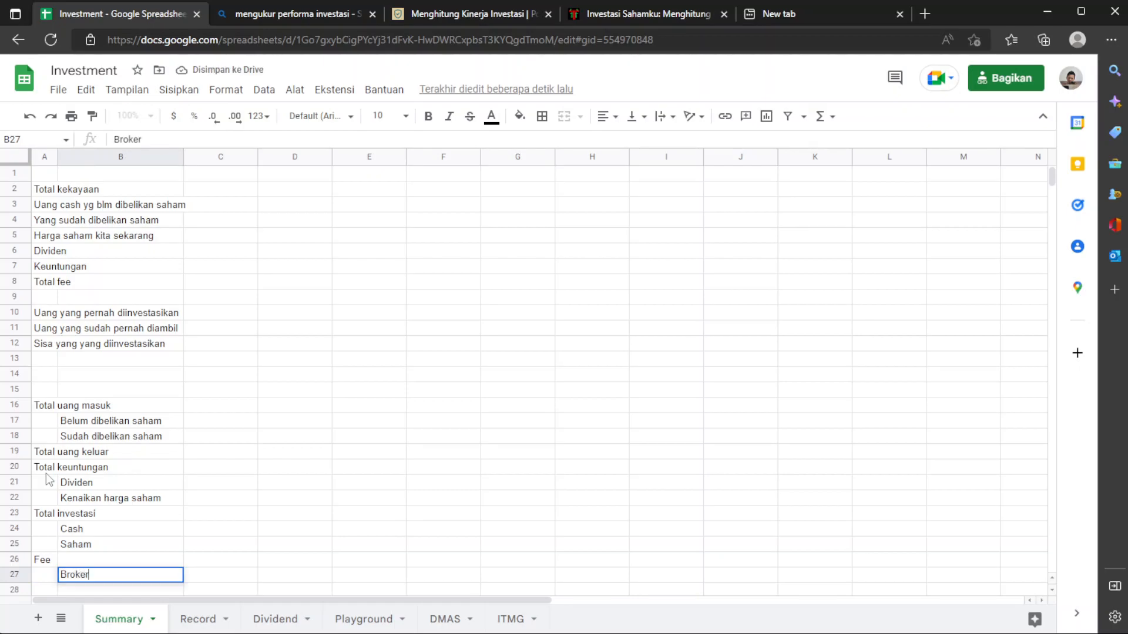
pyautogui.write(' fee')
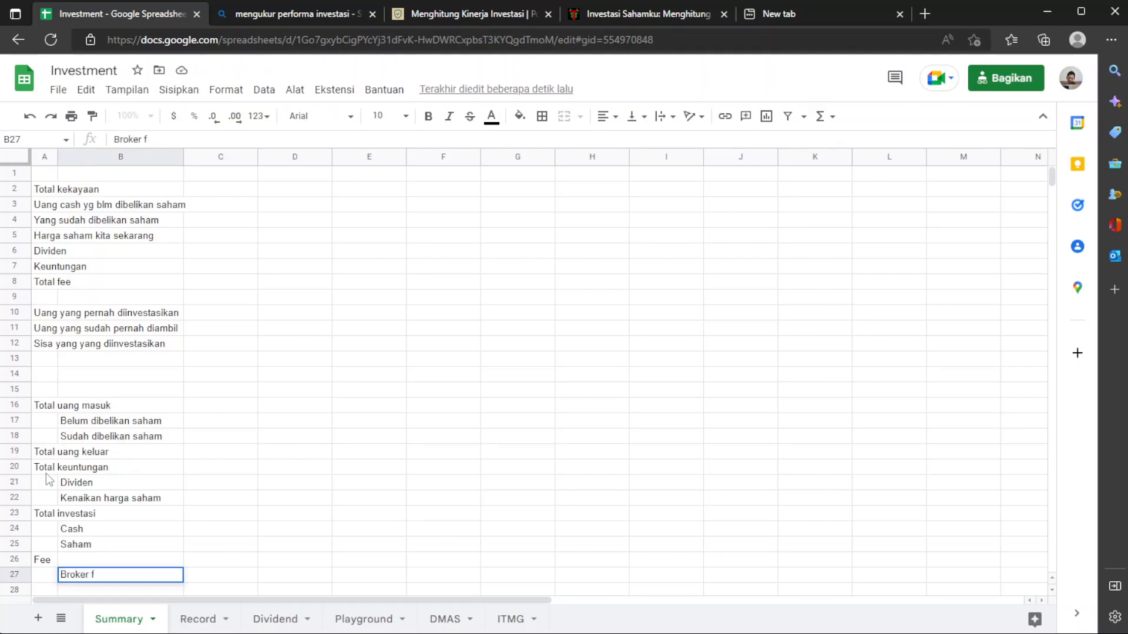
pyautogui.press('Return')
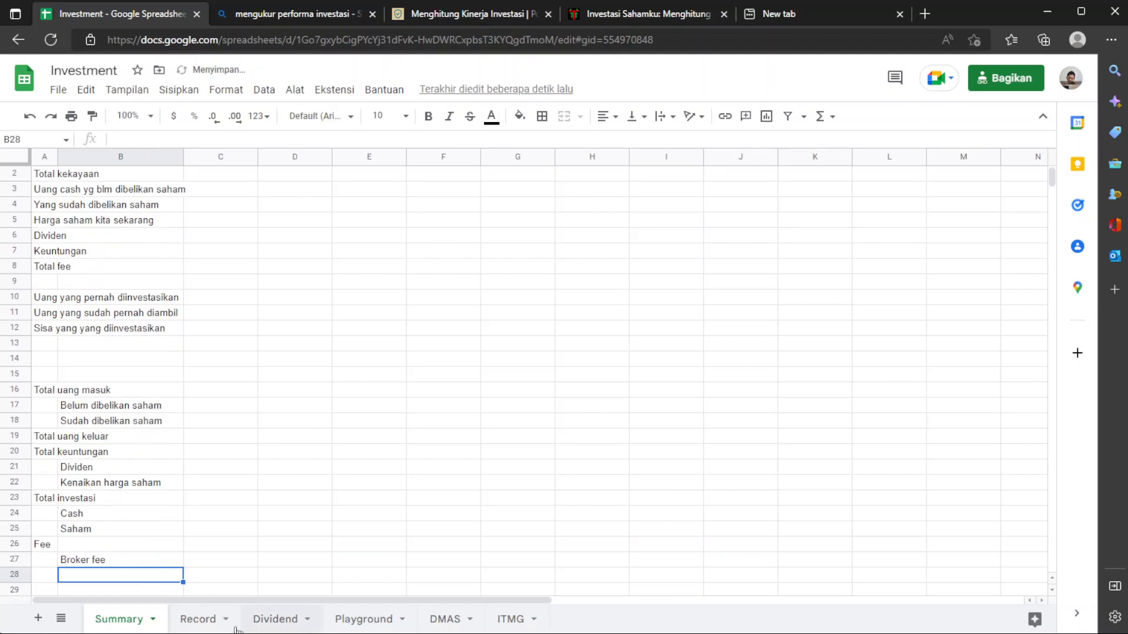
pyautogui.click(199, 621)
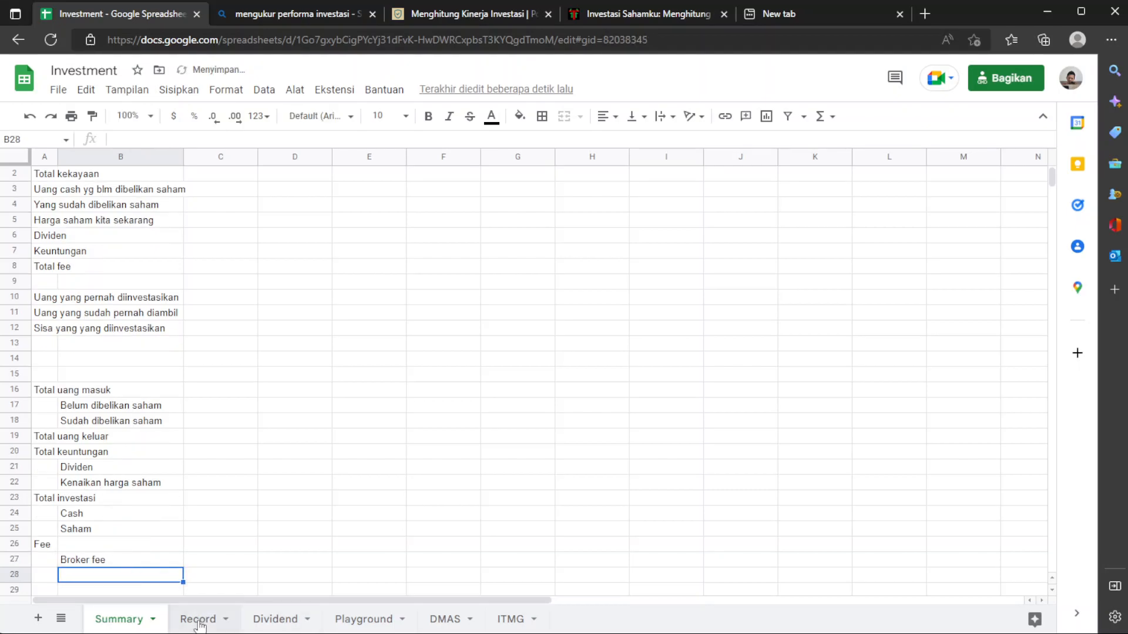
pyautogui.click(128, 621)
pyautogui.write('E')
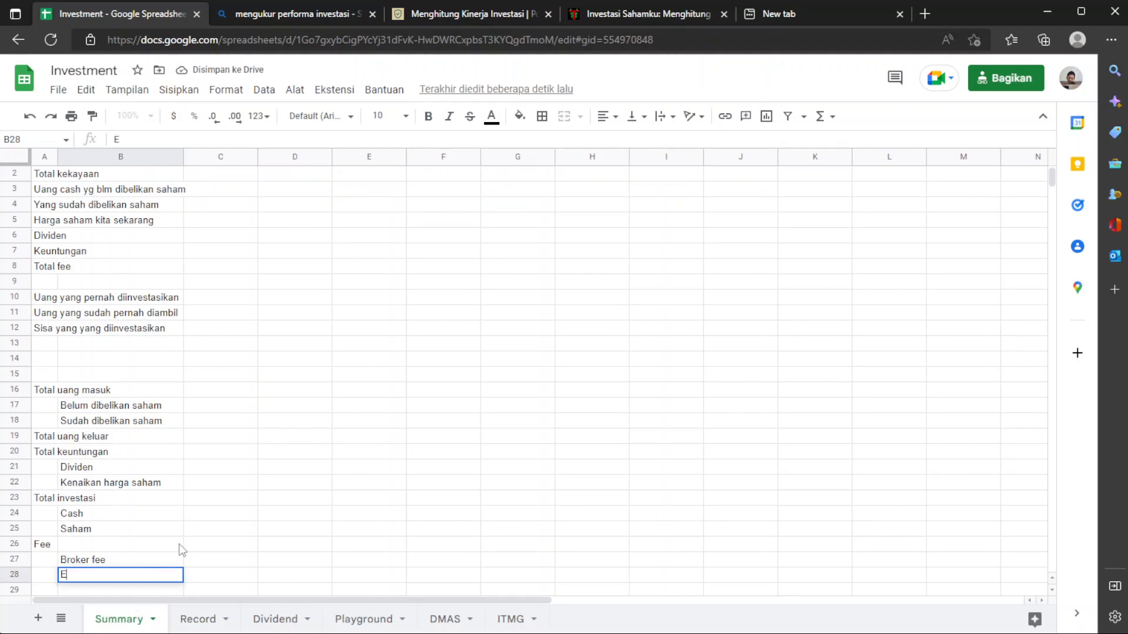
pyautogui.write('xchange fee')
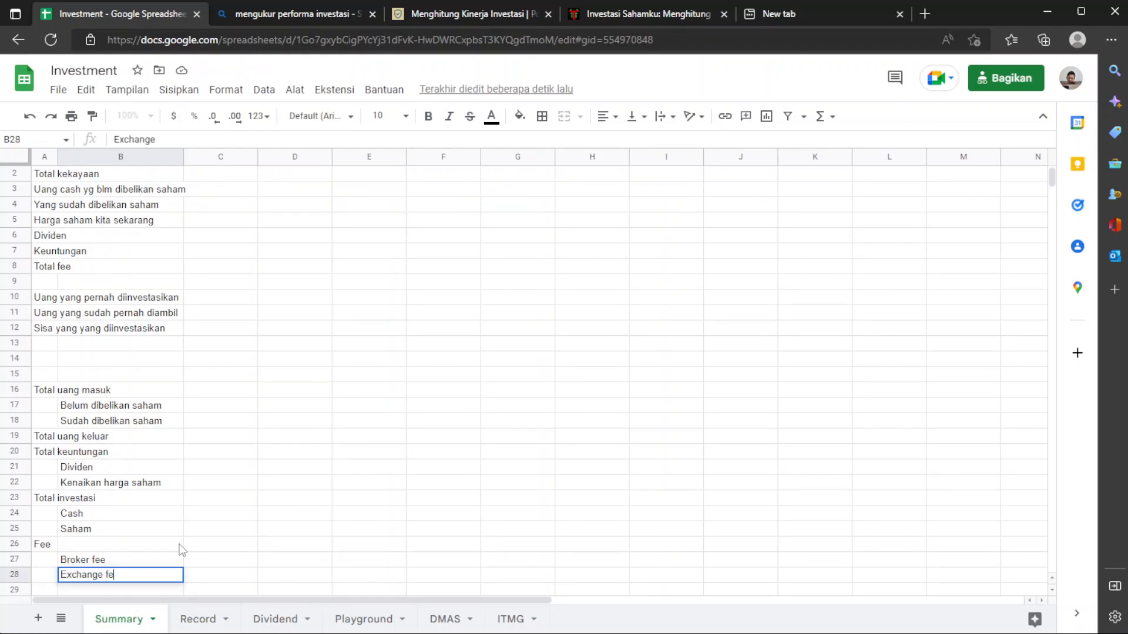
pyautogui.press('Return')
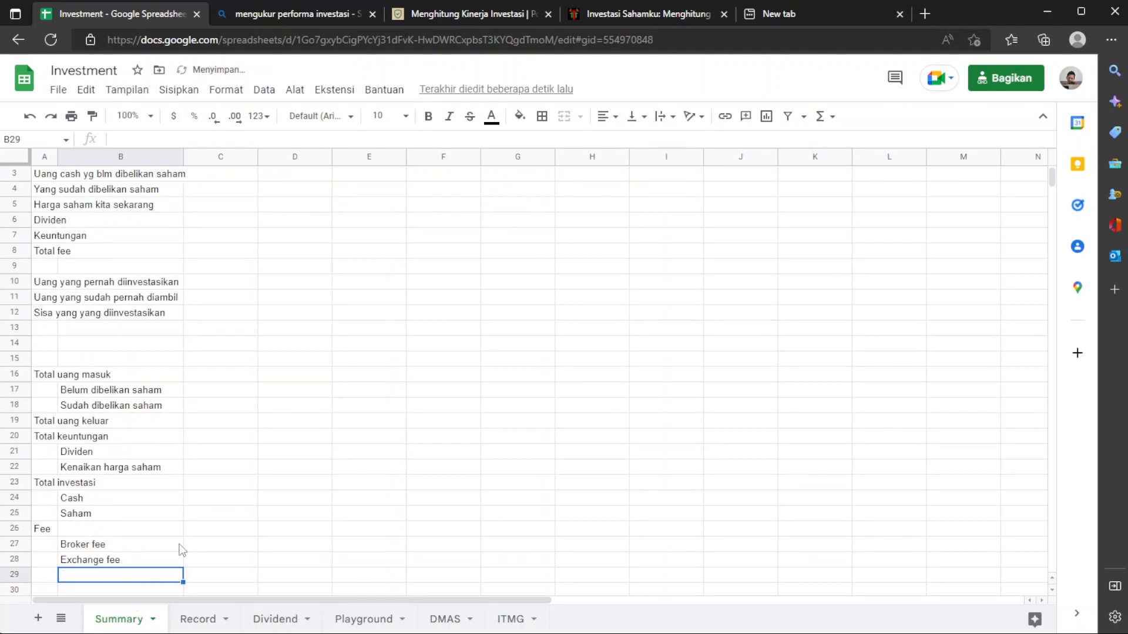
# Clear the old labels "Total kekayaan" in cell A2 and "Uang cash yg blm dibelikan saham" in cell A3
pyautogui.scroll(1, 53, 218)
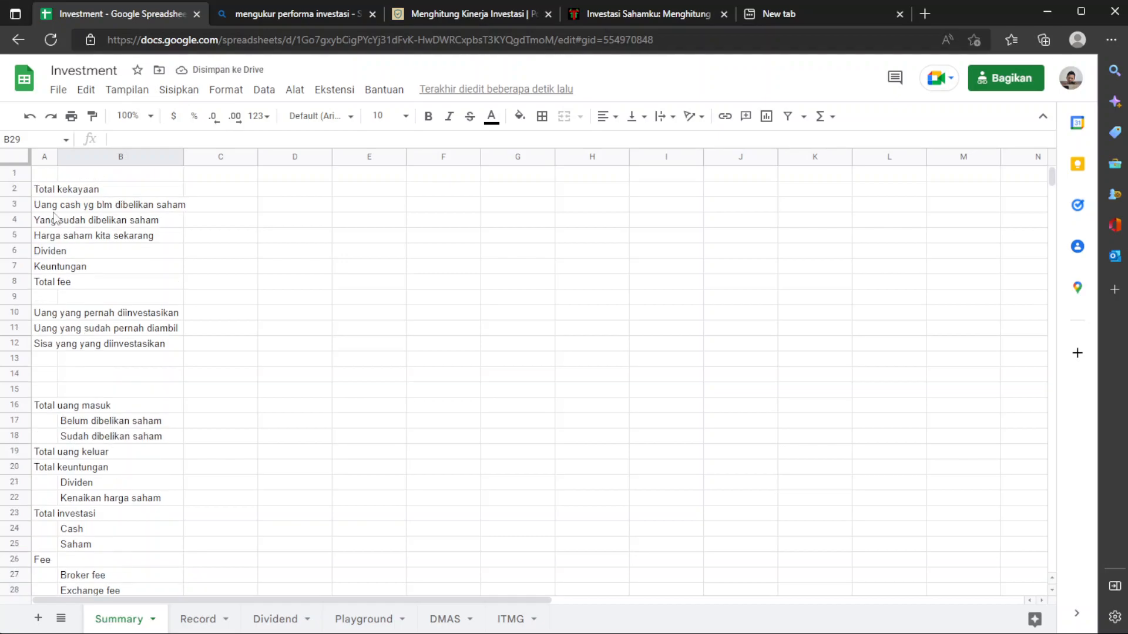
pyautogui.click(52, 191)
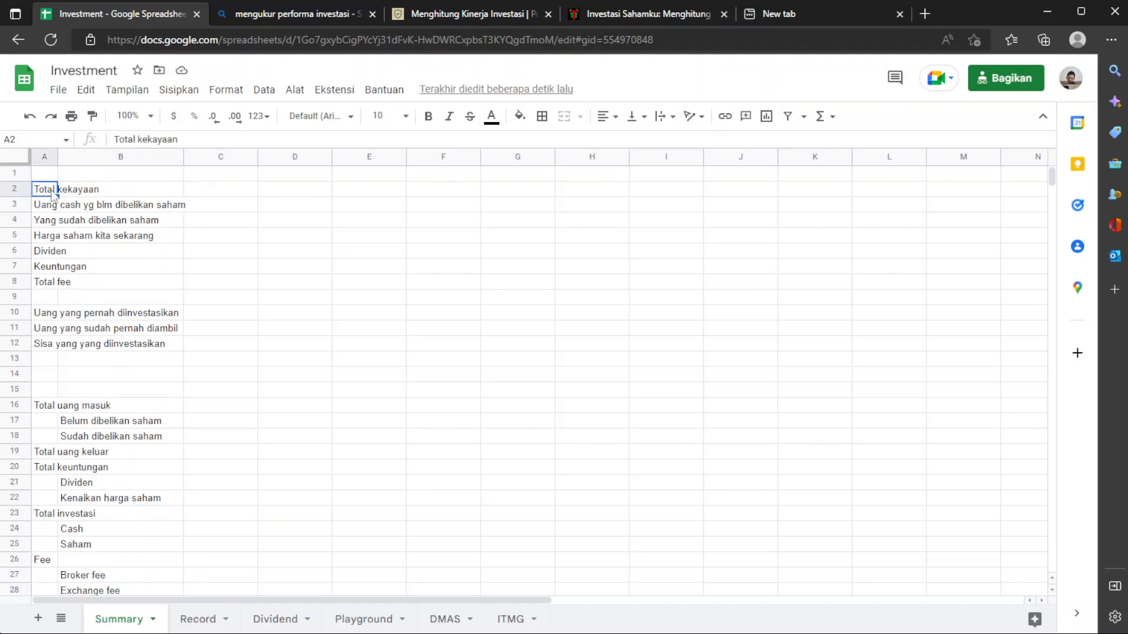
pyautogui.click(50, 520)
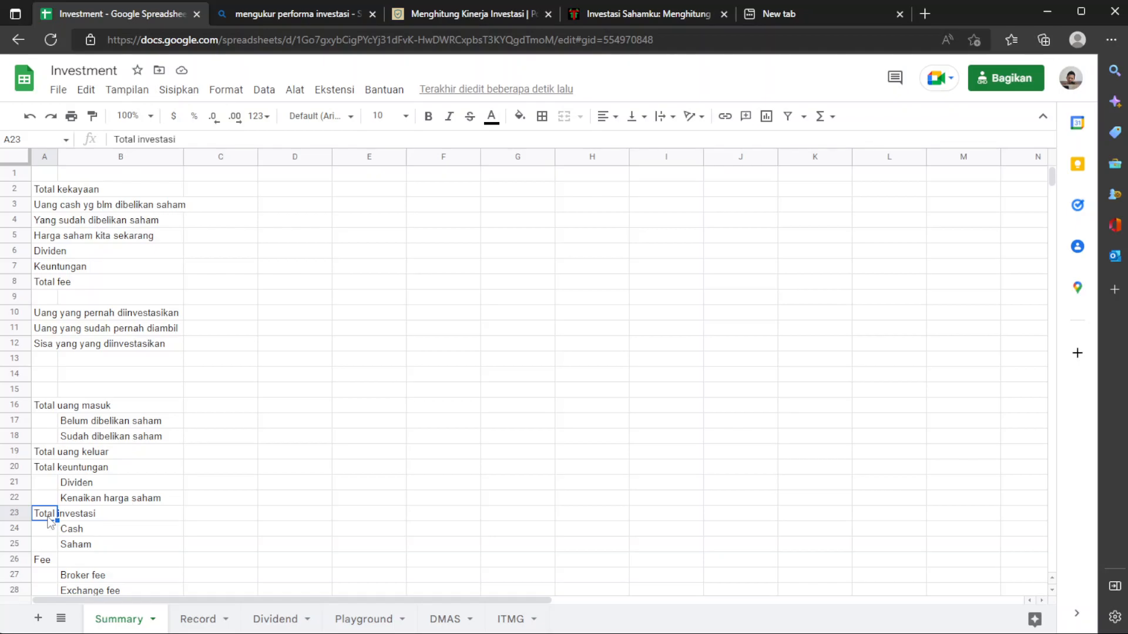
pyautogui.click(48, 192)
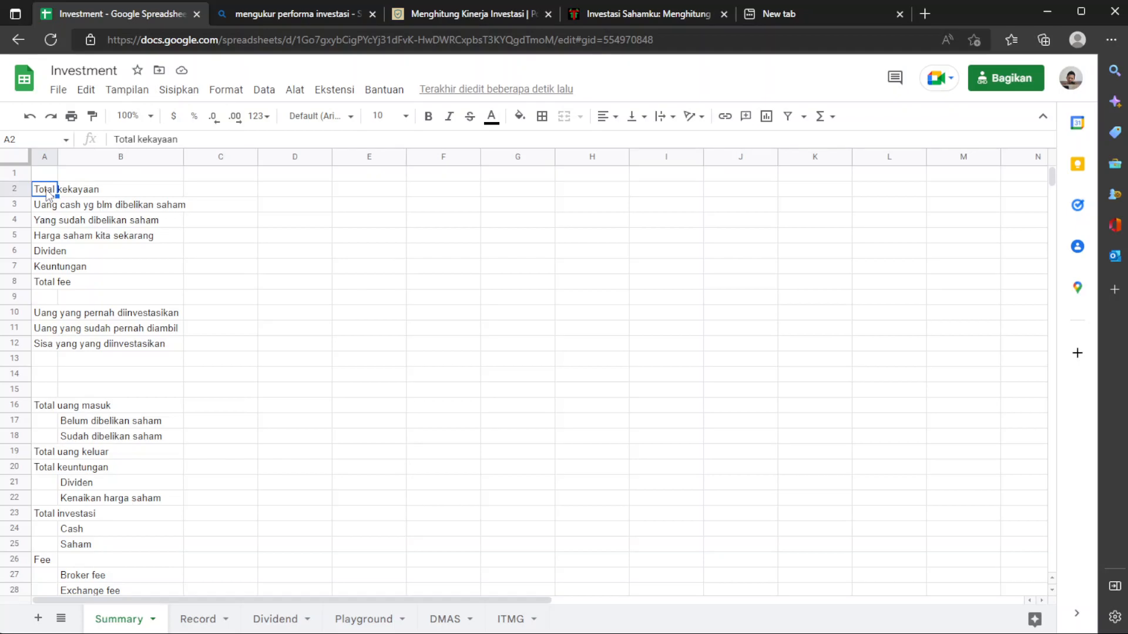
pyautogui.press('Delete')
pyautogui.press('Down')
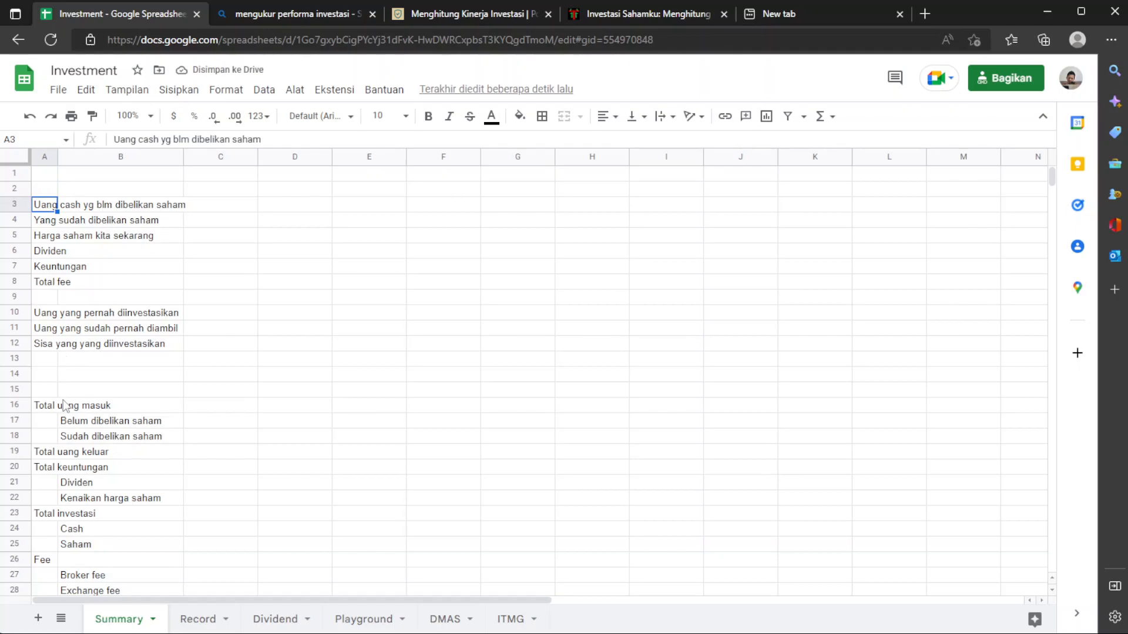
pyautogui.press('Delete')
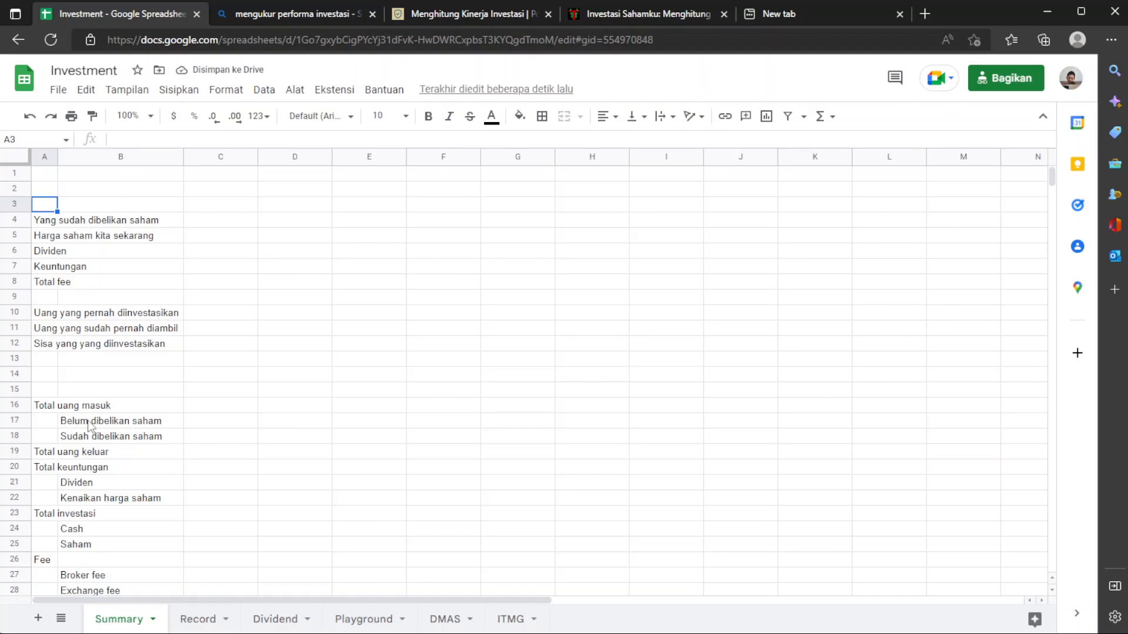
# Replace the sublabels under "Total uang masuk" with "Belum digunakan" in cell B17 and "Sudah digunakan" in cell B18
pyautogui.click(89, 423)
pyautogui.write('B')
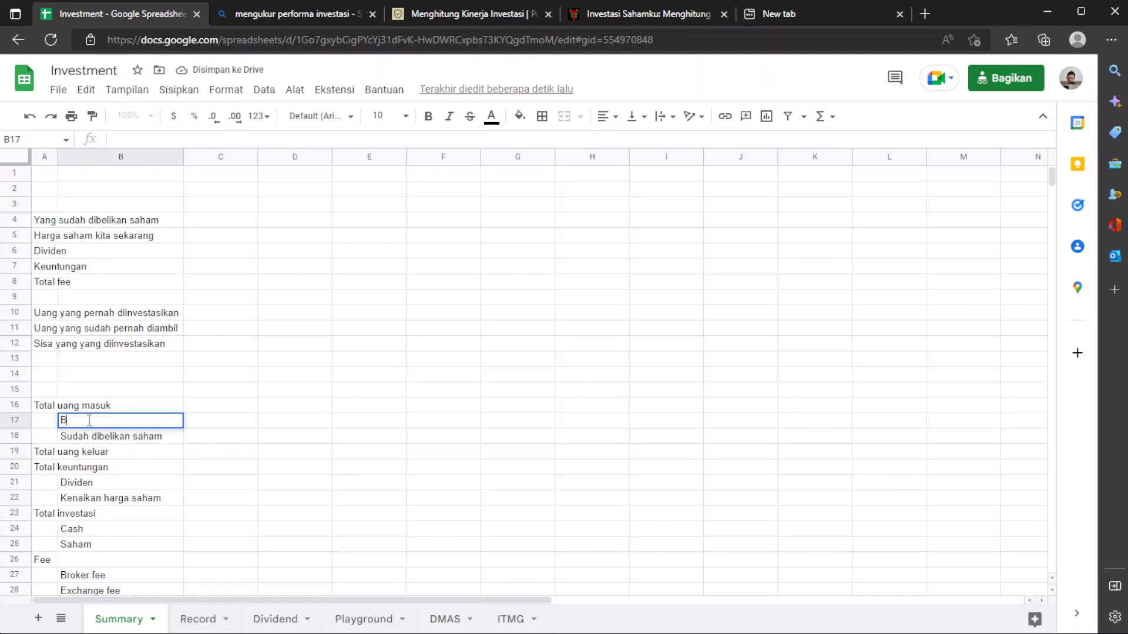
pyautogui.write('elum digunakan')
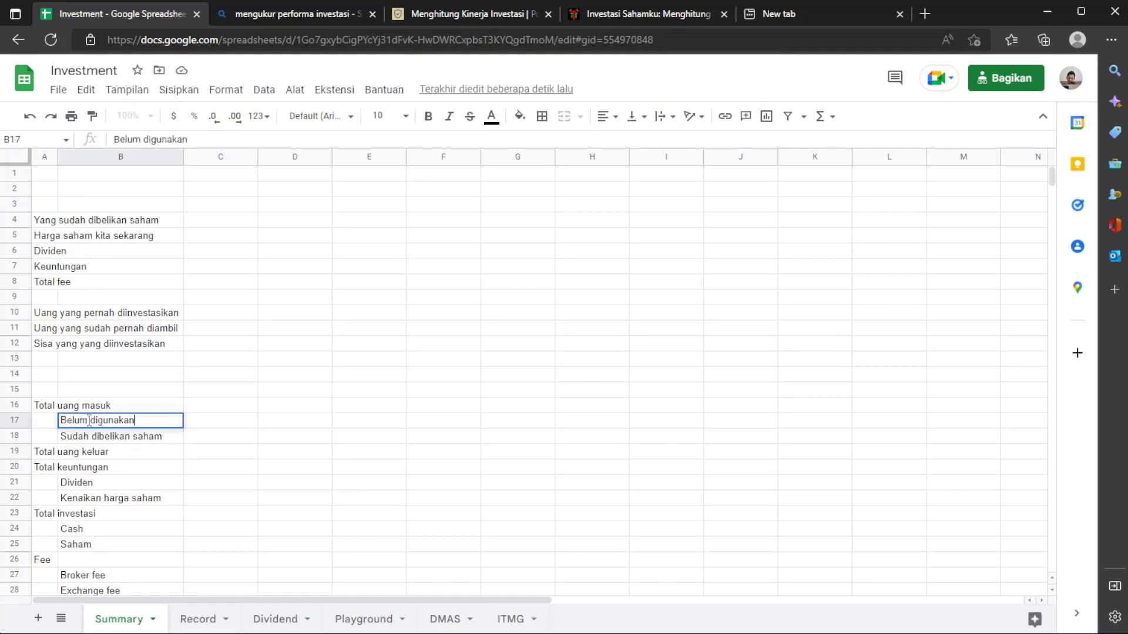
pyautogui.press('Return')
pyautogui.write('Sudah digunakan')
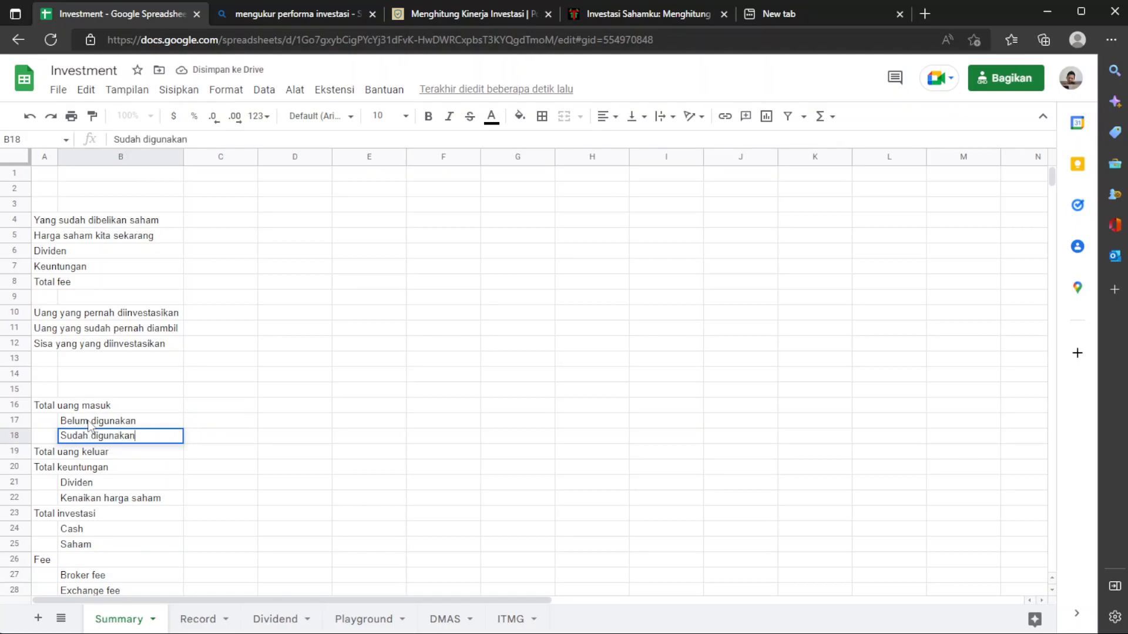
pyautogui.press('Return')
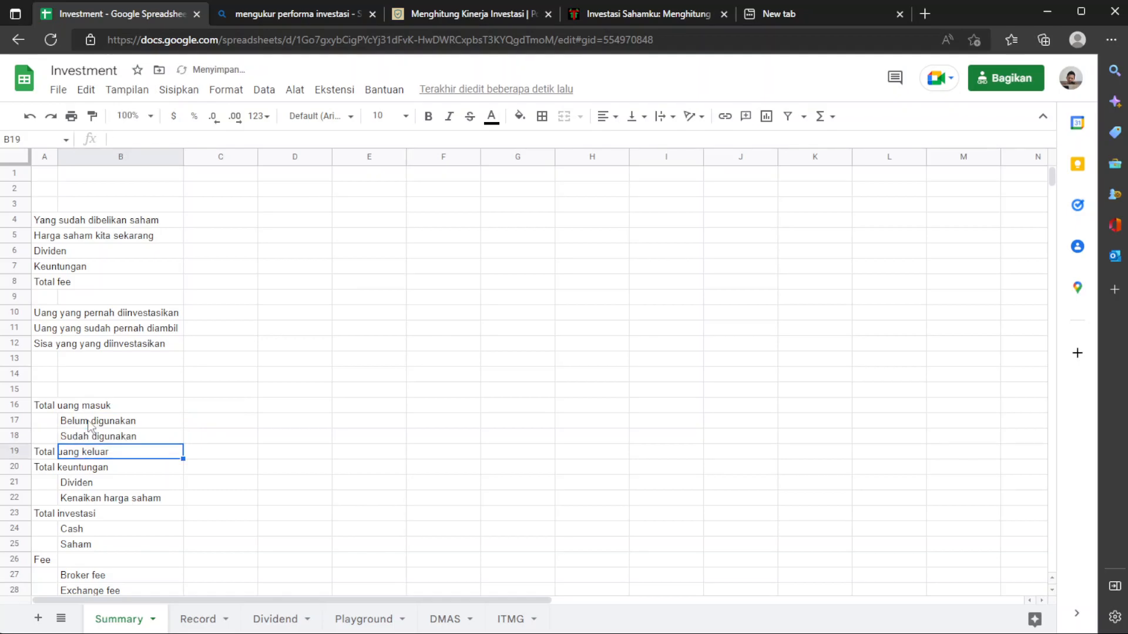
pyautogui.press('Down')
pyautogui.press('Down')
pyautogui.press('Down')
pyautogui.press('Down')
pyautogui.press('Down')
pyautogui.press('Down')
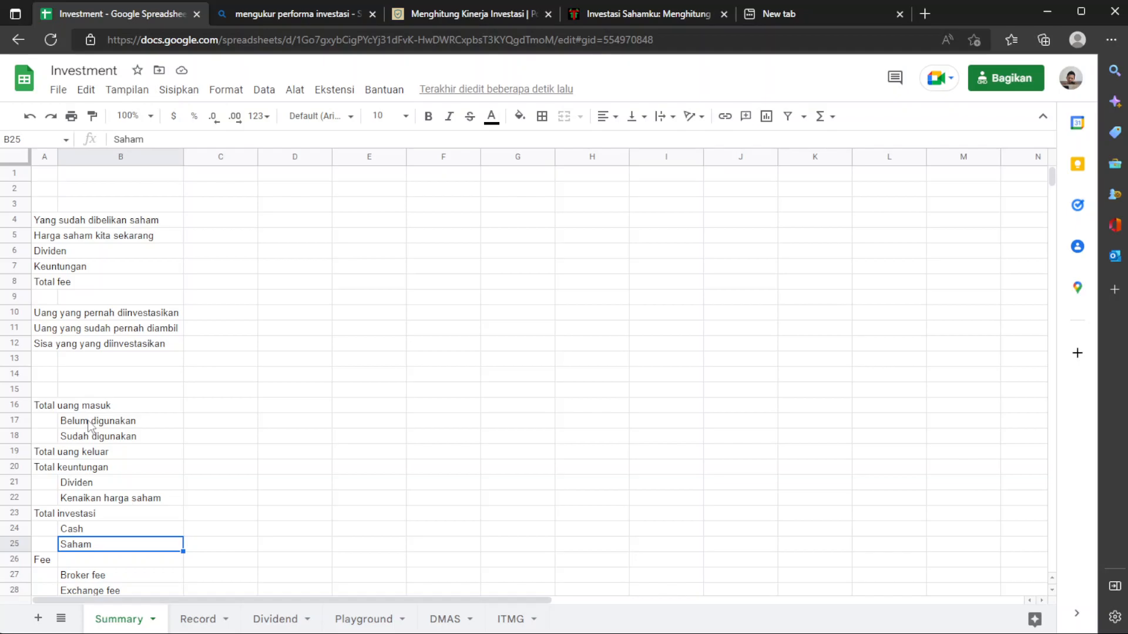
pyautogui.click(88, 422)
pyautogui.click(86, 364)
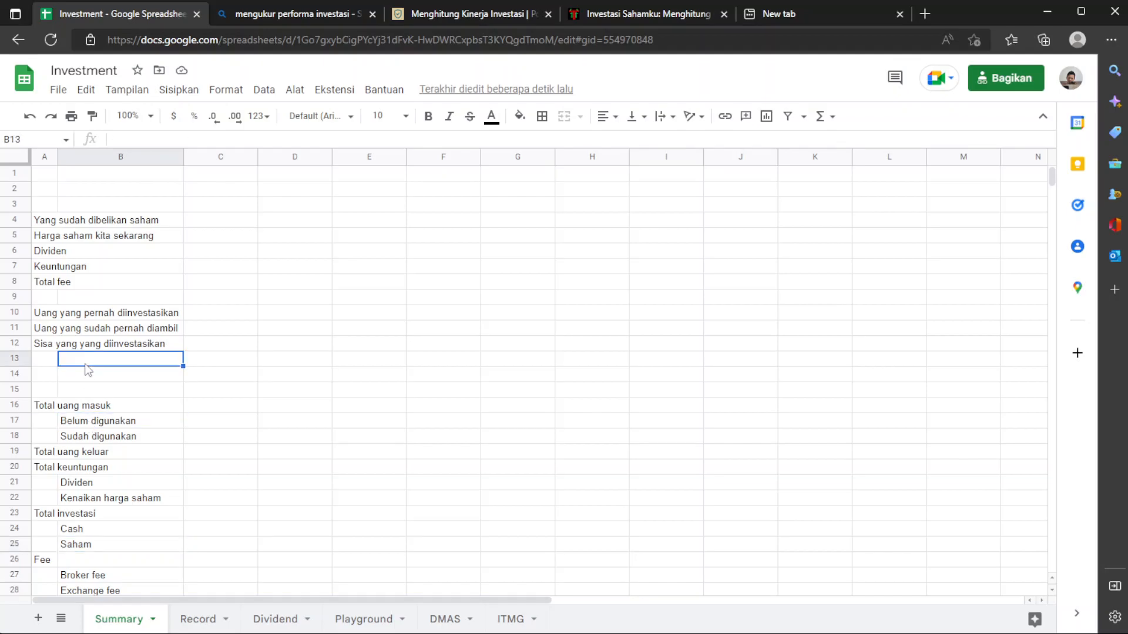
# Clear the old draft labels in cells A4 through A8, from "Yang sudah dibelikan saham" to "Total fee"
pyautogui.click(50, 223)
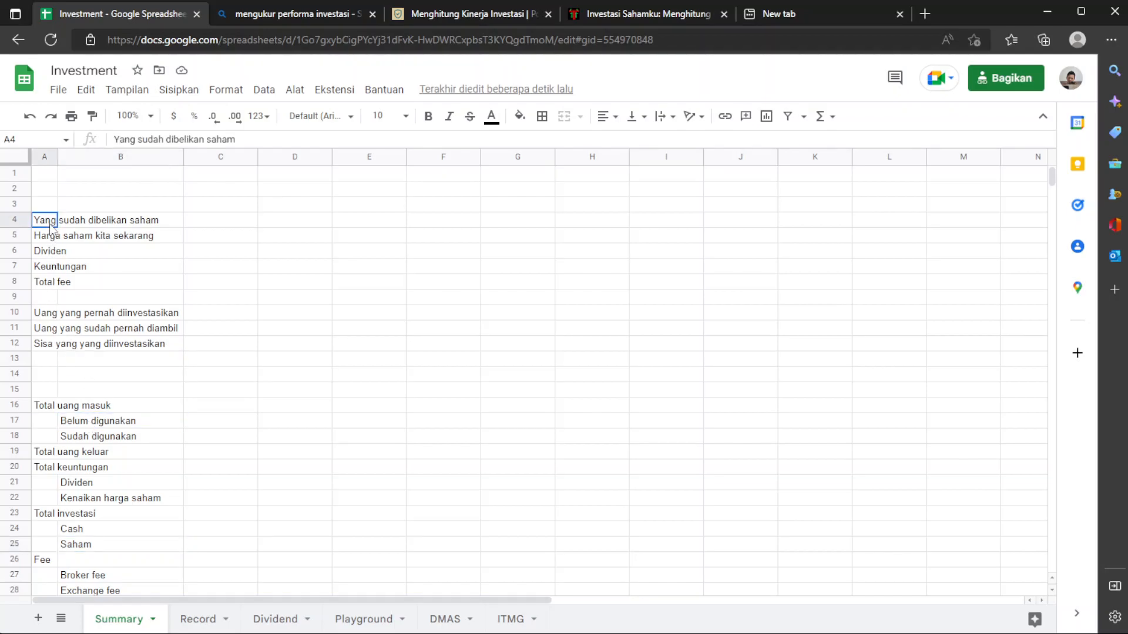
pyautogui.press('Delete')
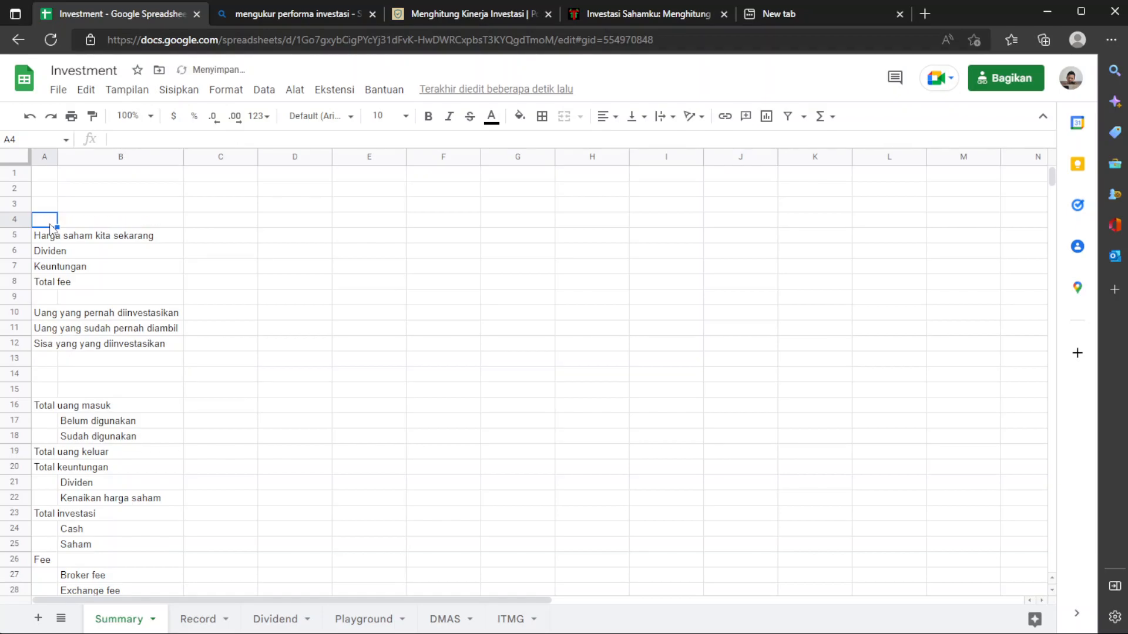
pyautogui.press('Down')
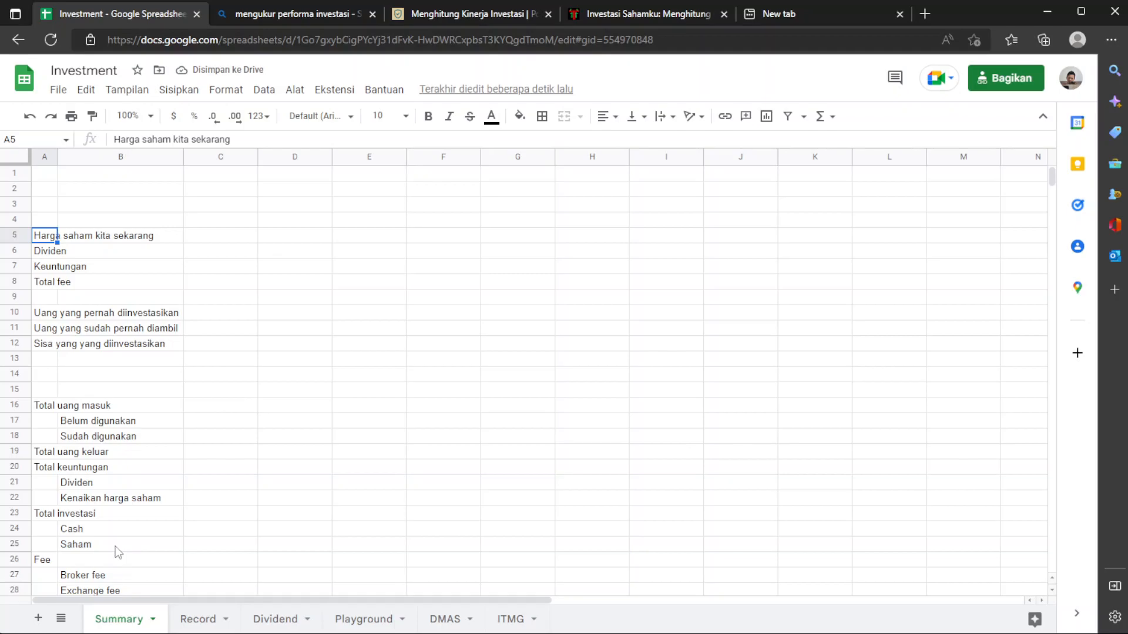
pyautogui.press('Delete')
pyautogui.press('Down')
pyautogui.press('Delete')
pyautogui.press('Down')
pyautogui.press('Delete')
pyautogui.press('Down')
pyautogui.press('Delete')
# Clear the three old draft labels about invested, withdrawn and remaining money in cells A10 through A12
pyautogui.press('Down')
pyautogui.press('Down')
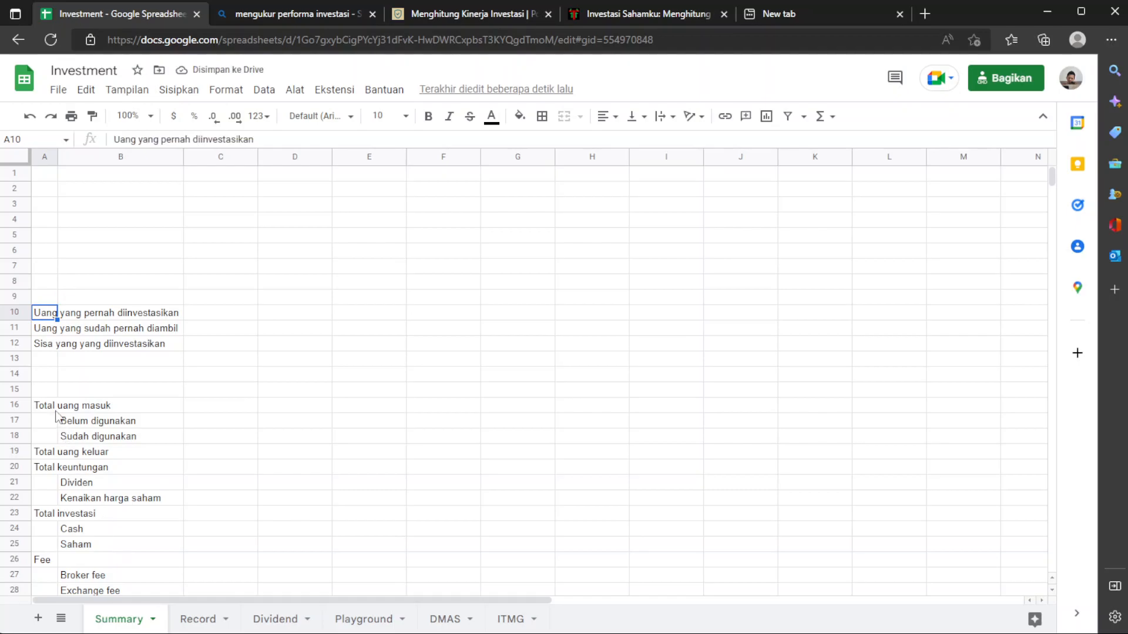
pyautogui.press('Delete')
pyautogui.press('Down')
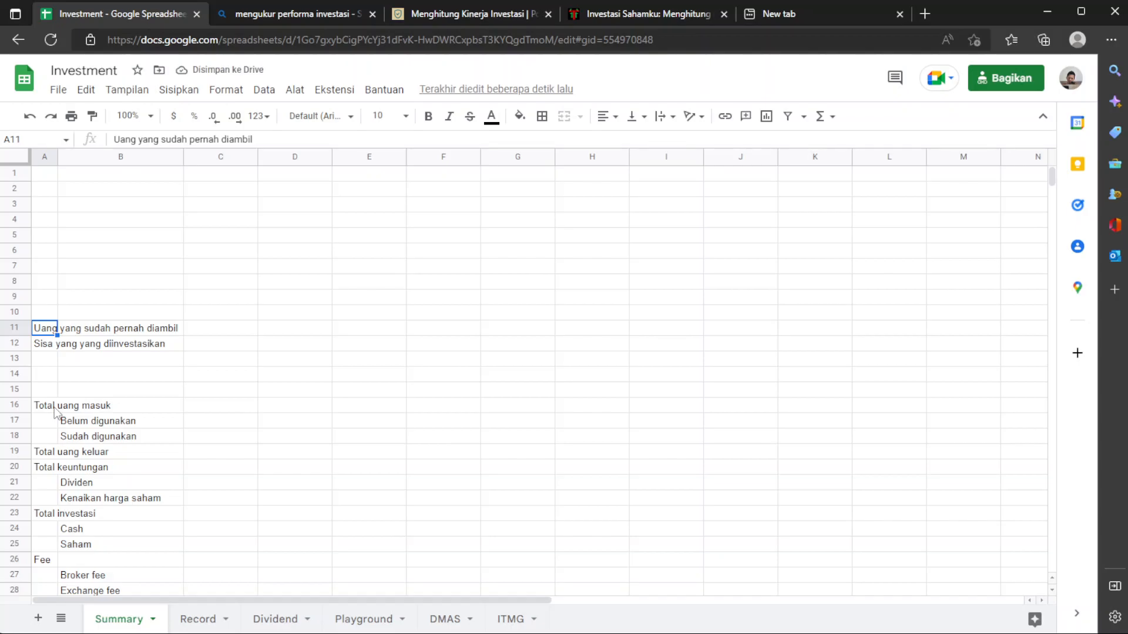
pyautogui.press('Delete')
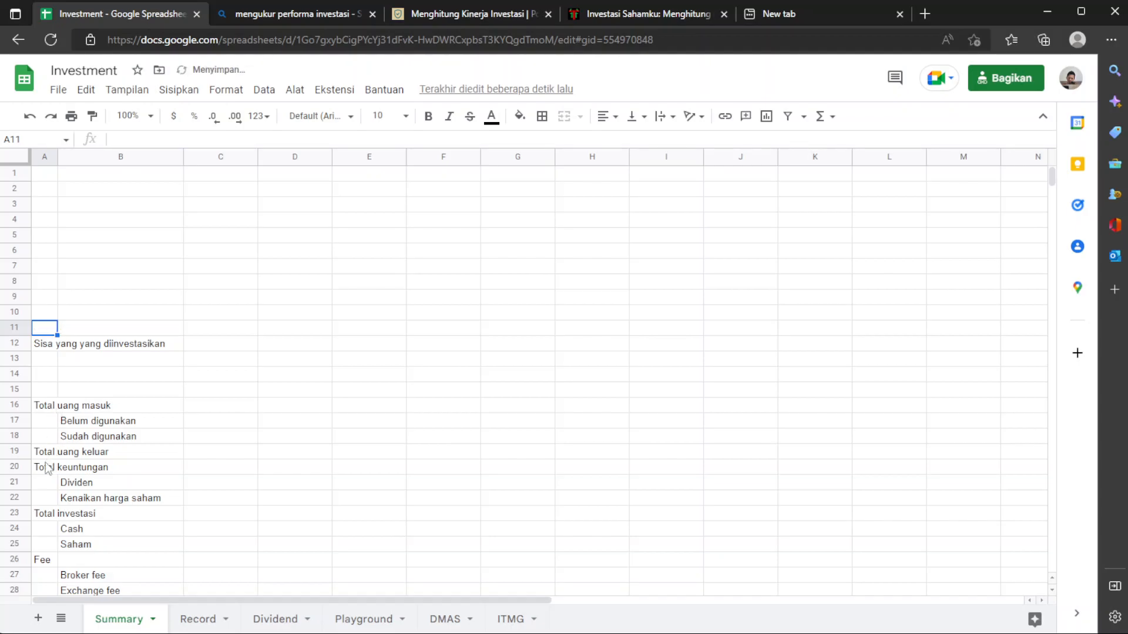
pyautogui.press('Down')
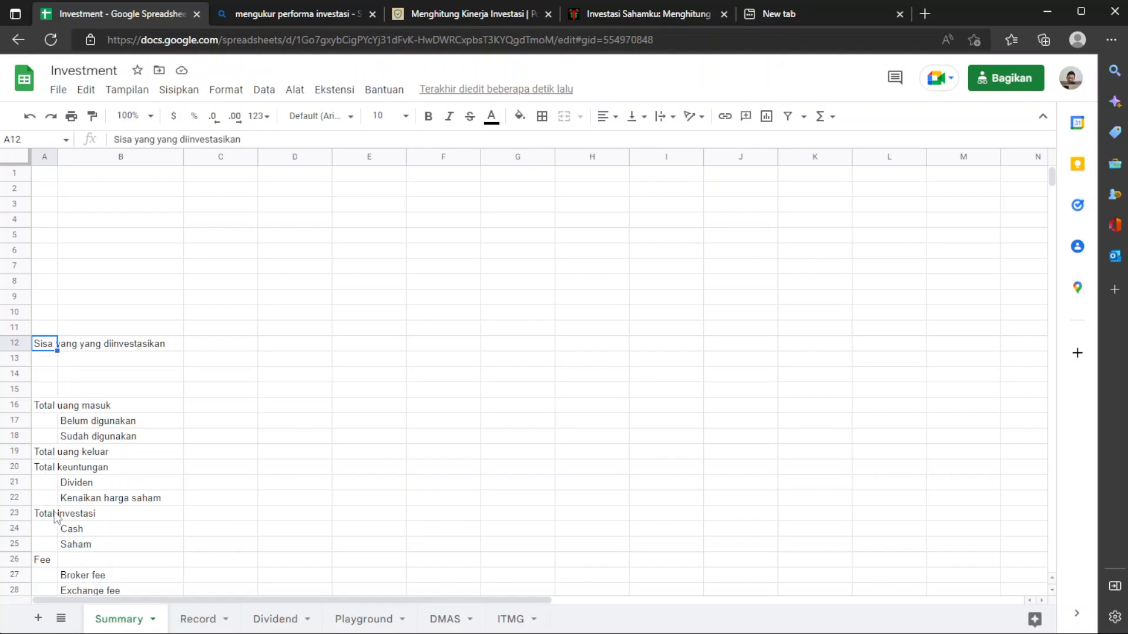
pyautogui.press('Delete')
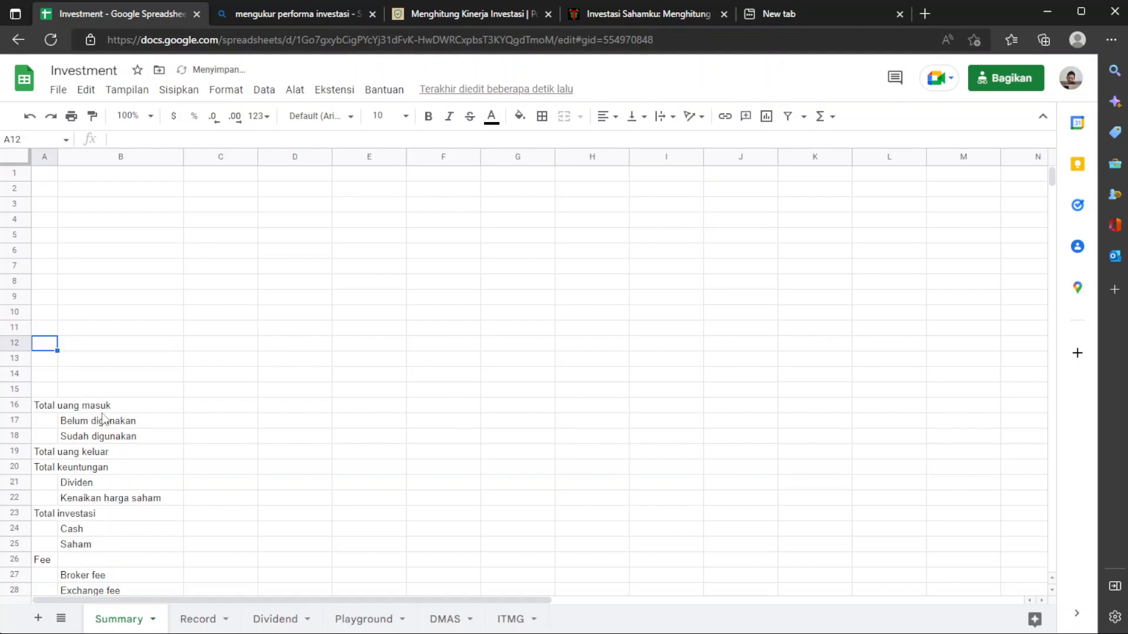
# Move the whole label block A16:B28 up so that it starts in cell A2
pyautogui.scroll(-2, 88, 482)
pyautogui.moveTo(83, 528); pyautogui.dragTo(43, 351)
pyautogui.hotkey('ctrl', 'c')
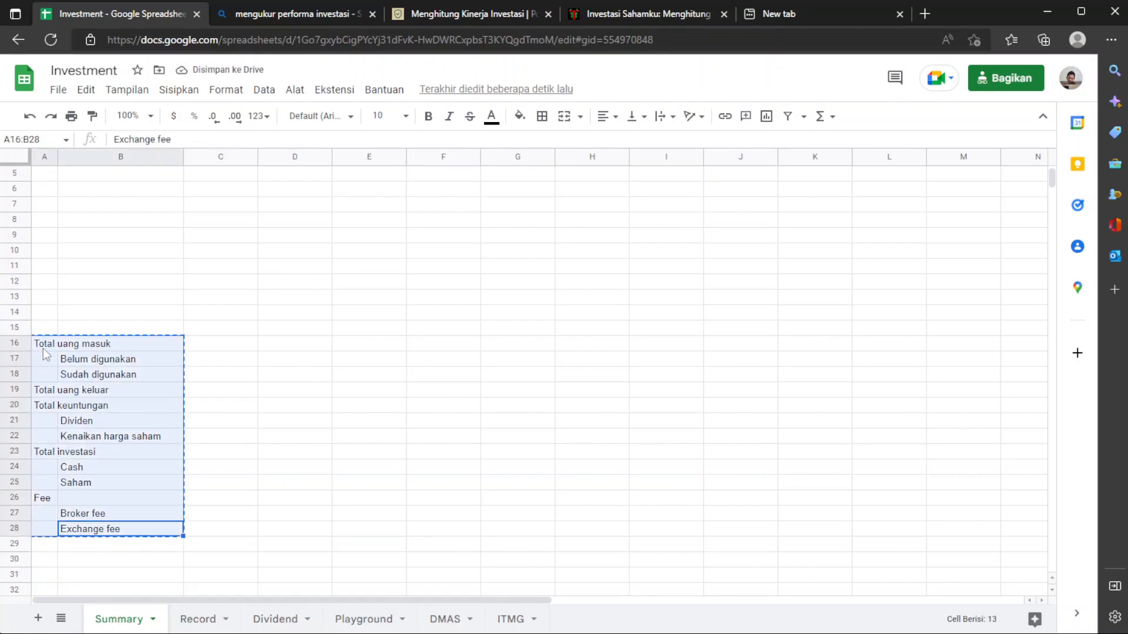
pyautogui.scroll(2, 43, 352)
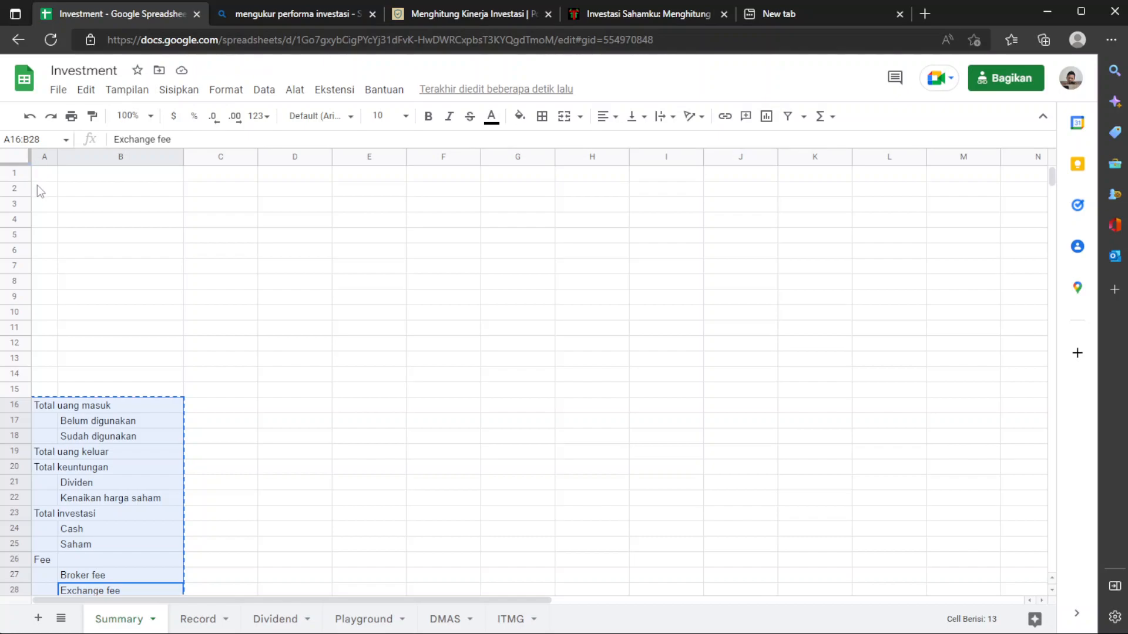
pyautogui.click(50, 176)
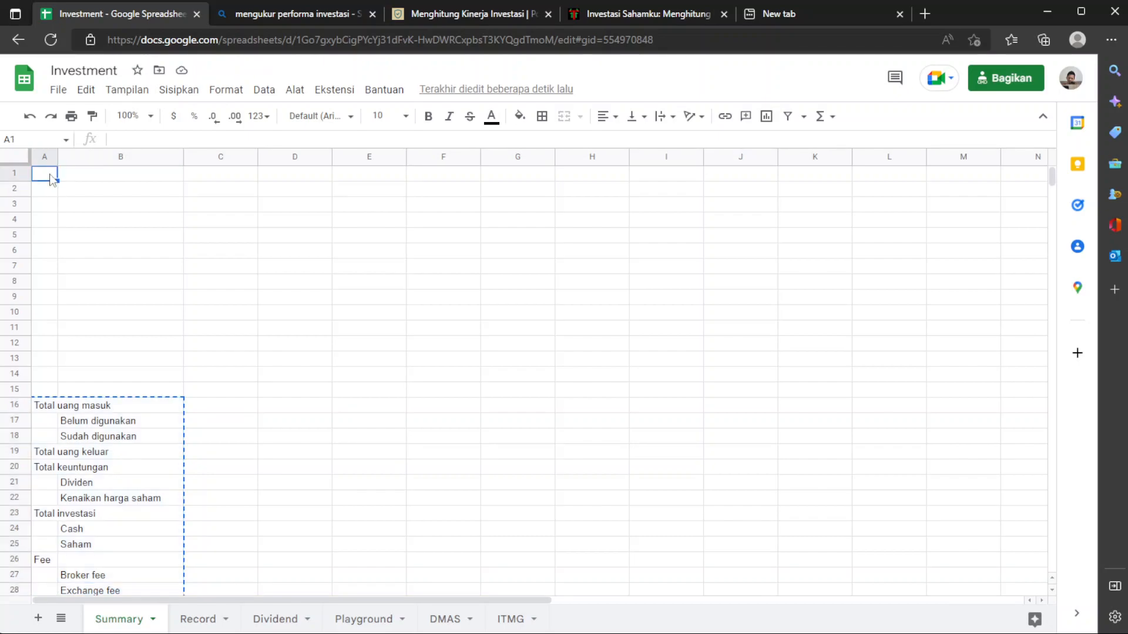
pyautogui.click(51, 237)
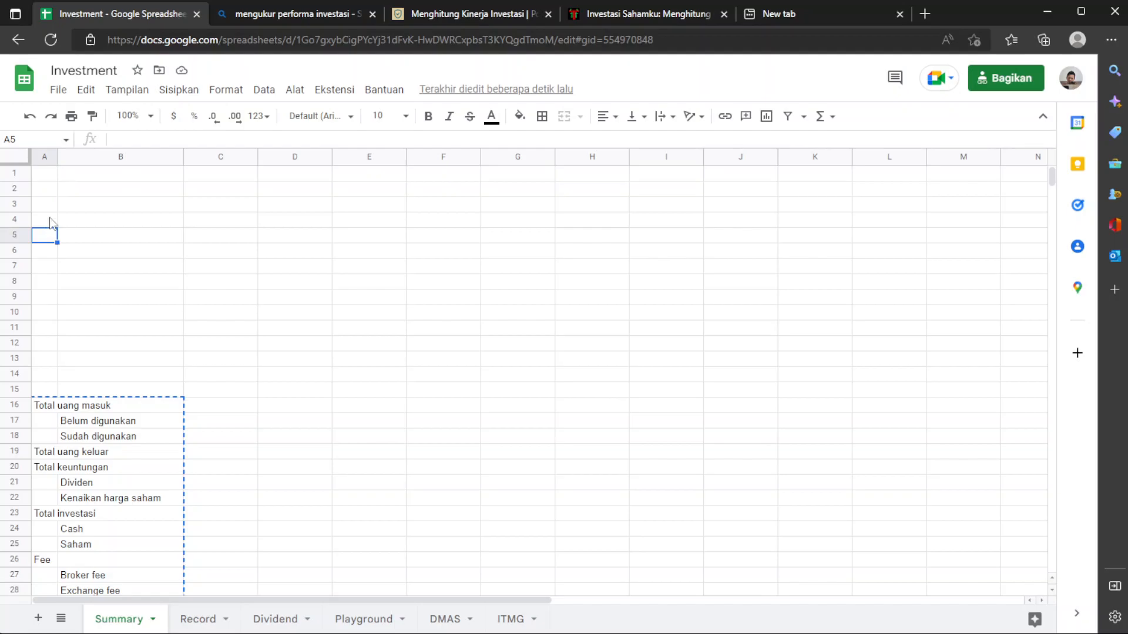
pyautogui.click(50, 191)
pyautogui.hotkey('ctrl', 'v')
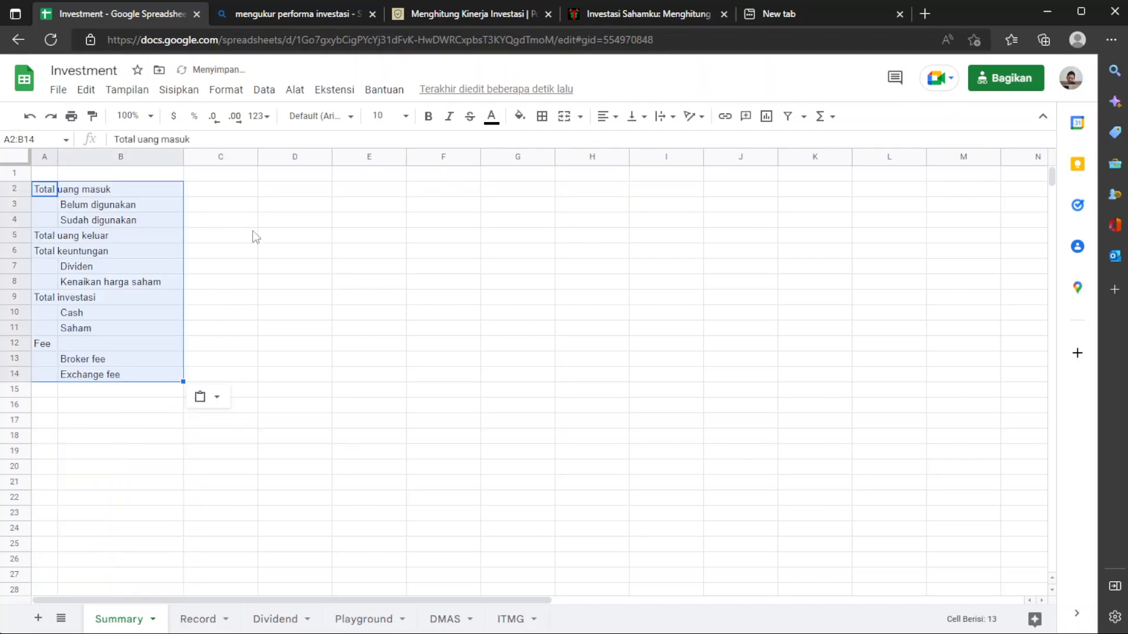
pyautogui.click(277, 240)
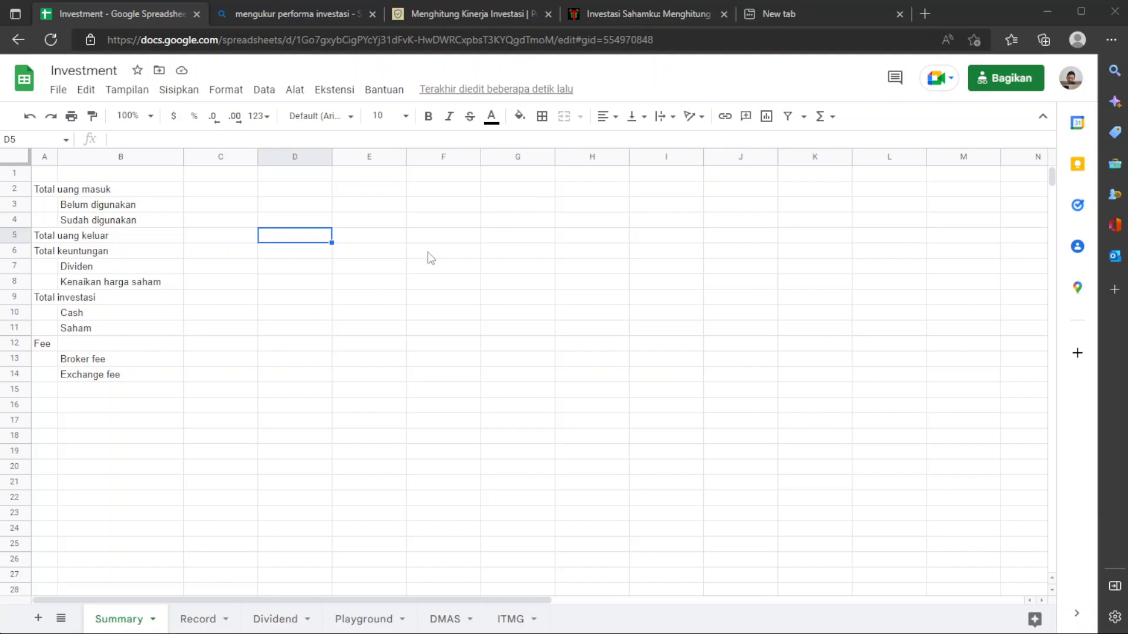
pyautogui.click(312, 319)
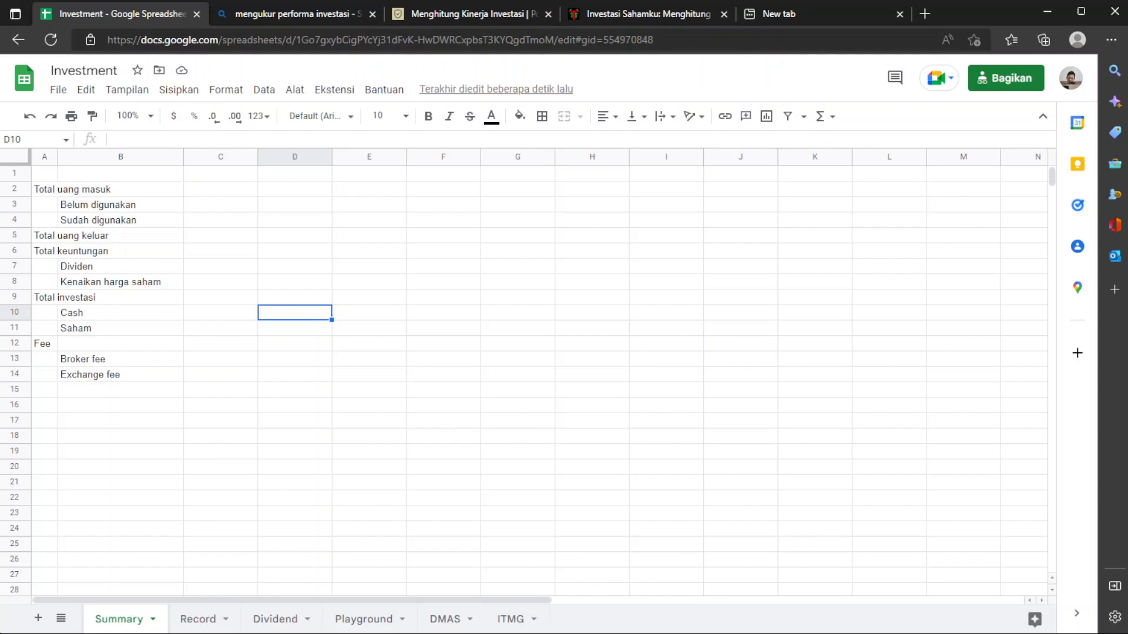
pyautogui.click(289, 195)
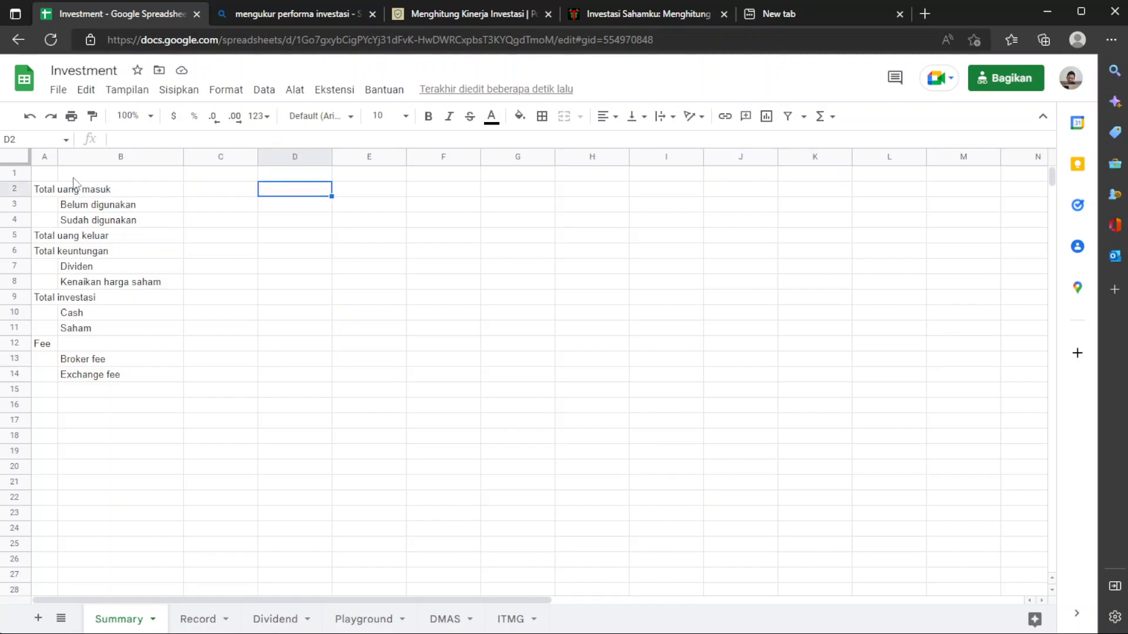
# Add a conditional formatting rule to column A that makes non-empty cells bold
pyautogui.click(45, 157)
pyautogui.click(224, 91)
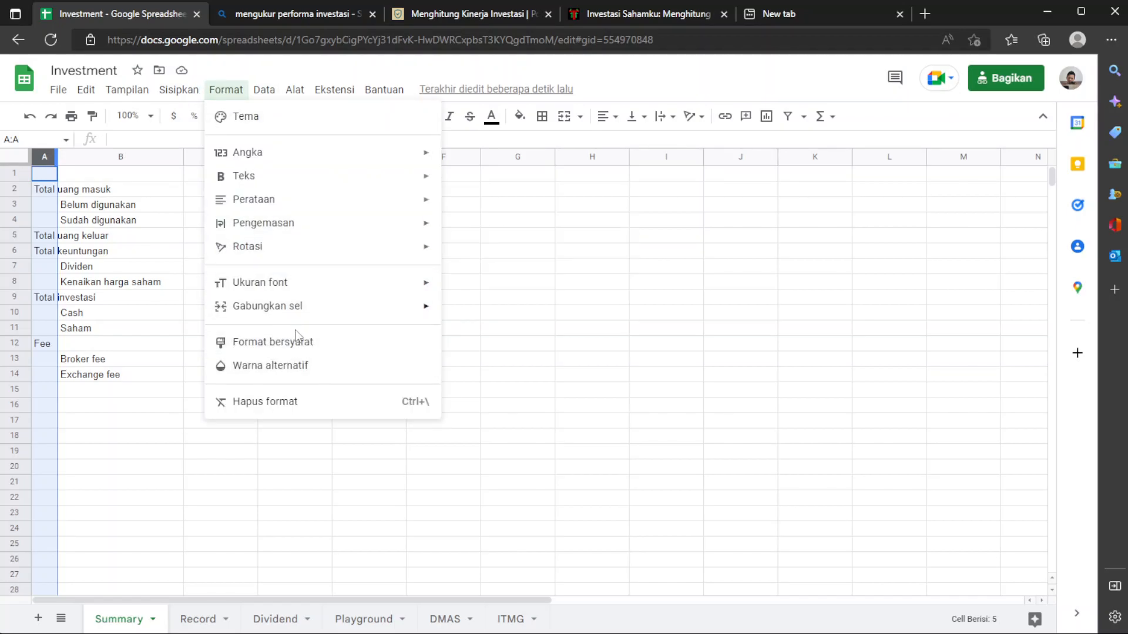
pyautogui.click(285, 343)
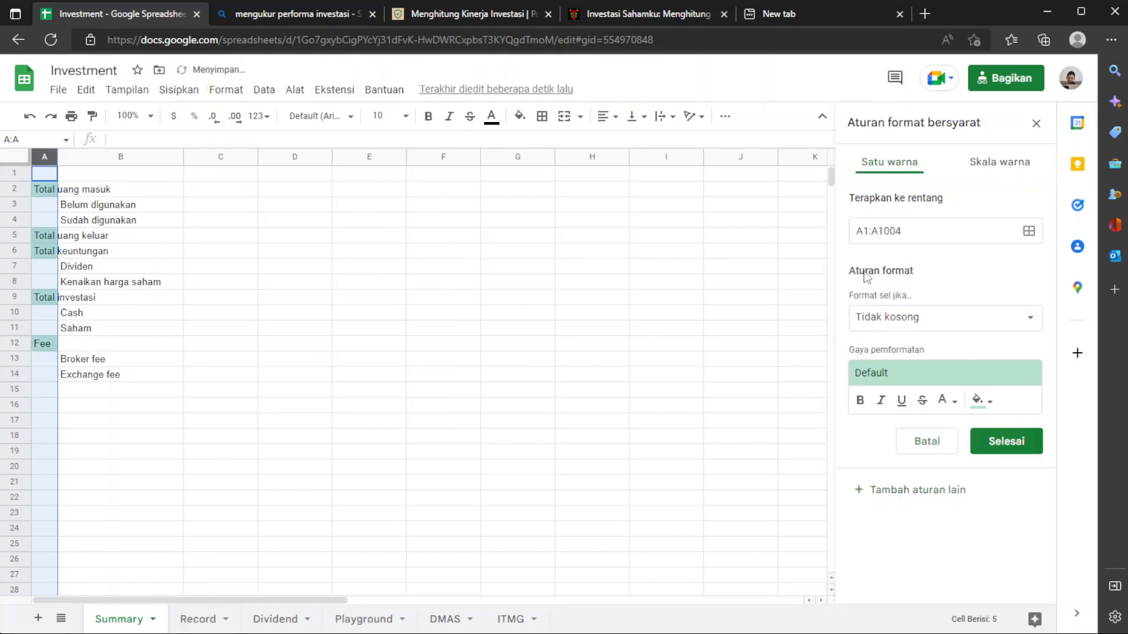
pyautogui.click(860, 403)
# Set the fill colour of column A's conditional formatting rule to none
pyautogui.click(915, 373)
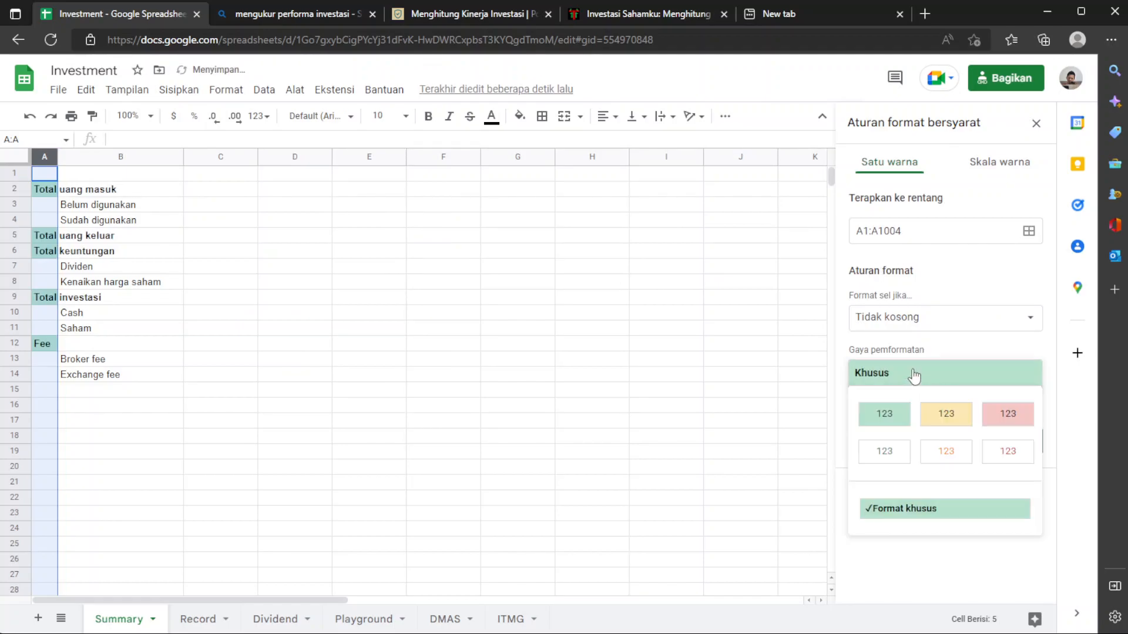
pyautogui.click(991, 374)
pyautogui.click(997, 383)
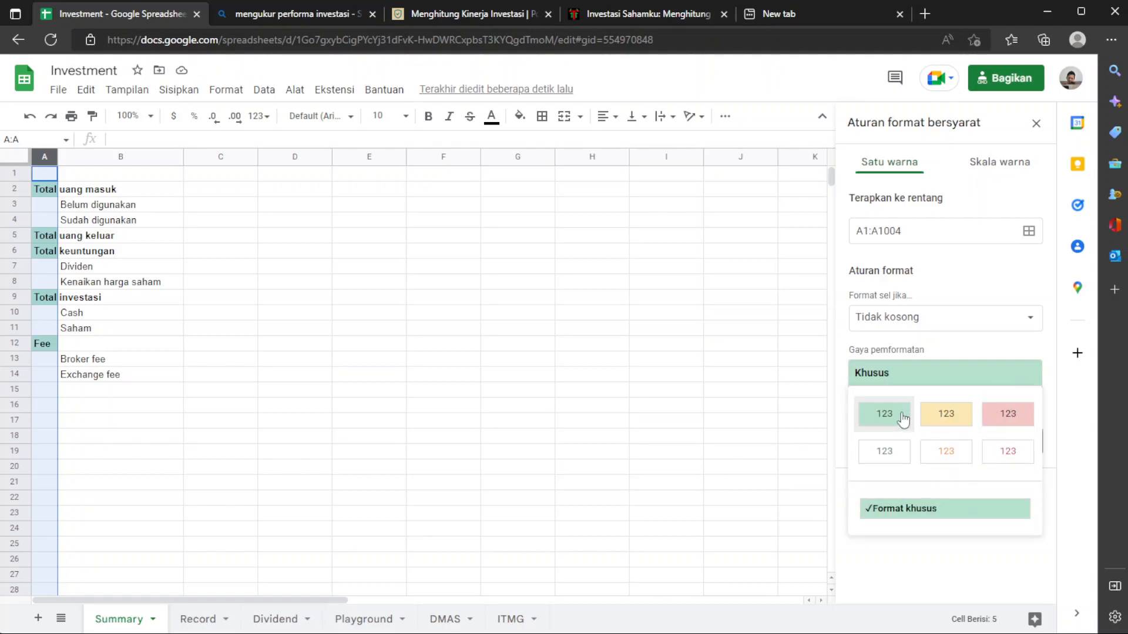
pyautogui.click(902, 375)
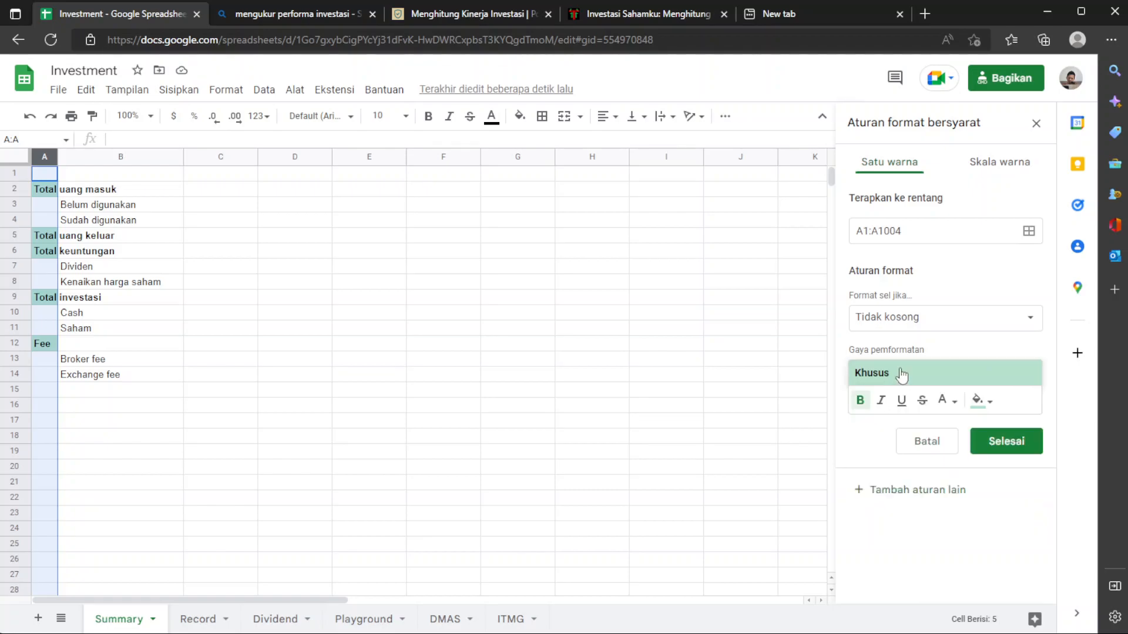
pyautogui.click(991, 403)
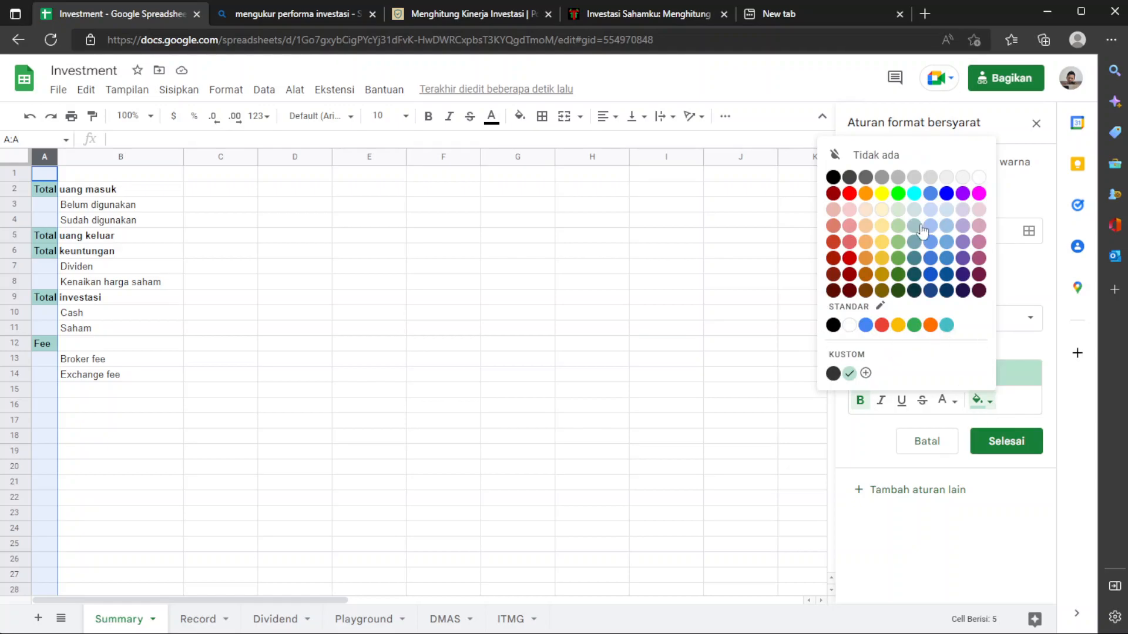
pyautogui.click(898, 151)
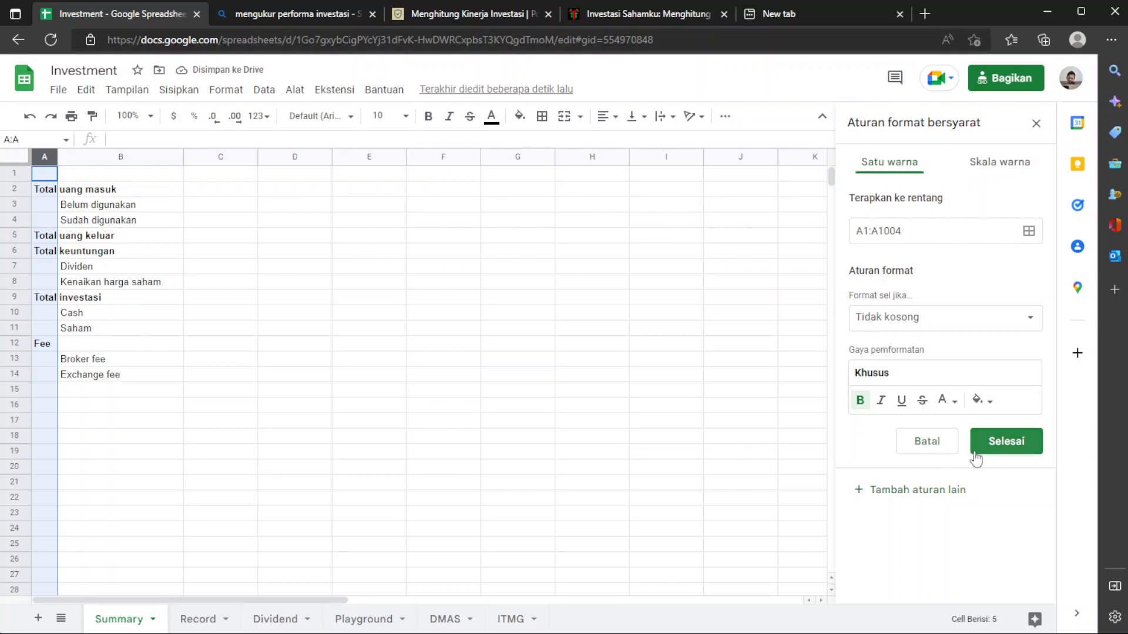
# Save the conditional formatting rule that applies to A1:A1004
pyautogui.click(907, 231)
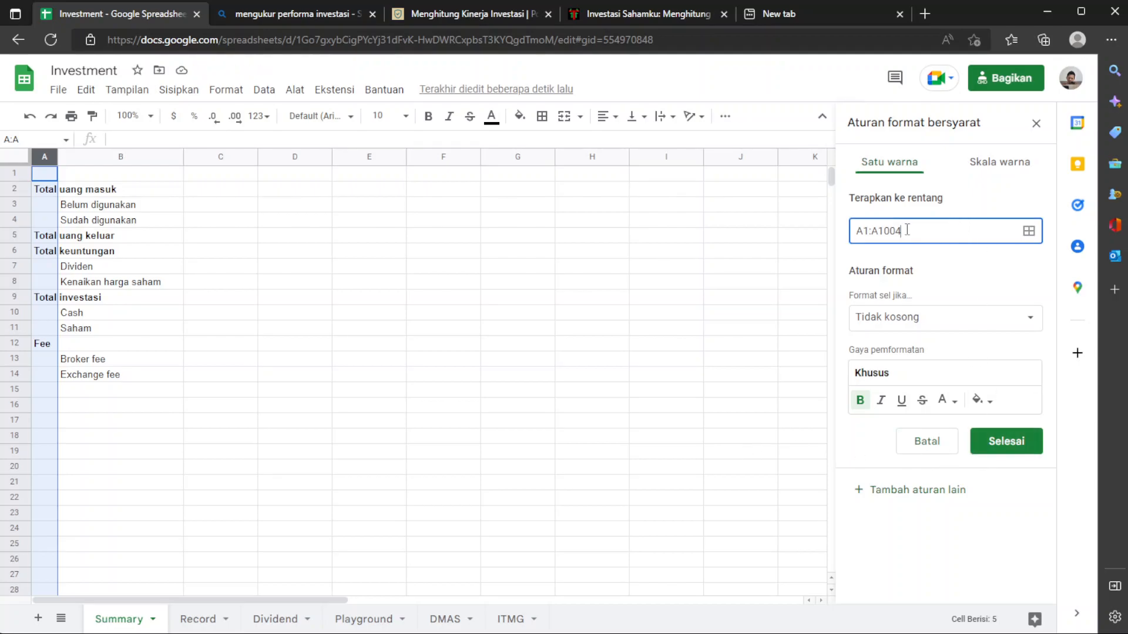
pyautogui.click(992, 446)
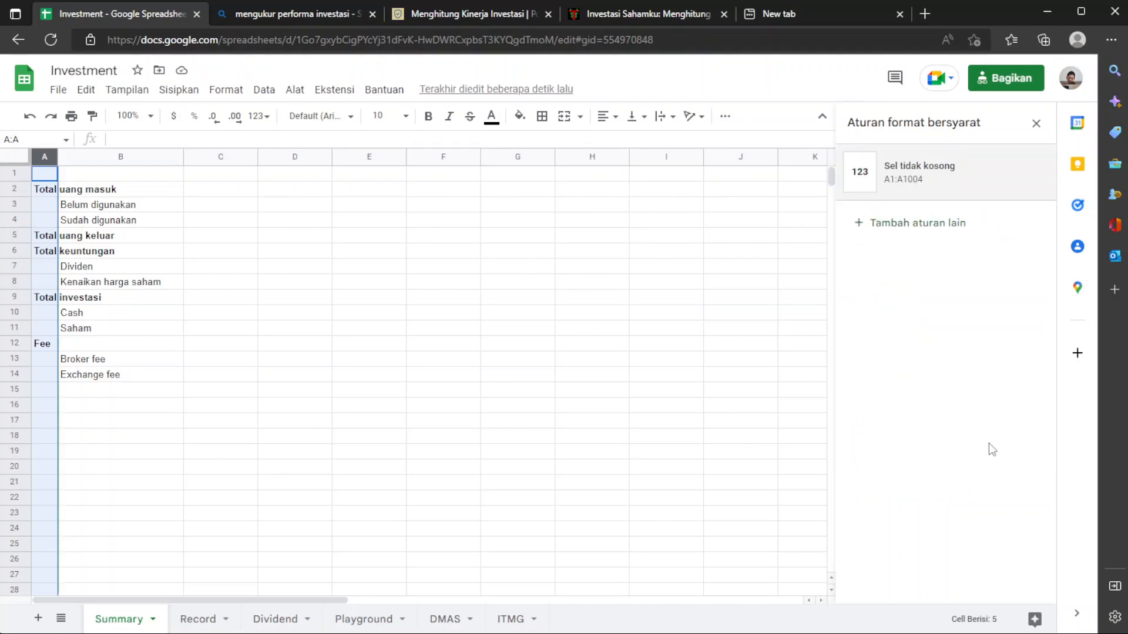
pyautogui.click(366, 346)
pyautogui.scroll(-2, 365, 351)
pyautogui.scroll(2, 365, 353)
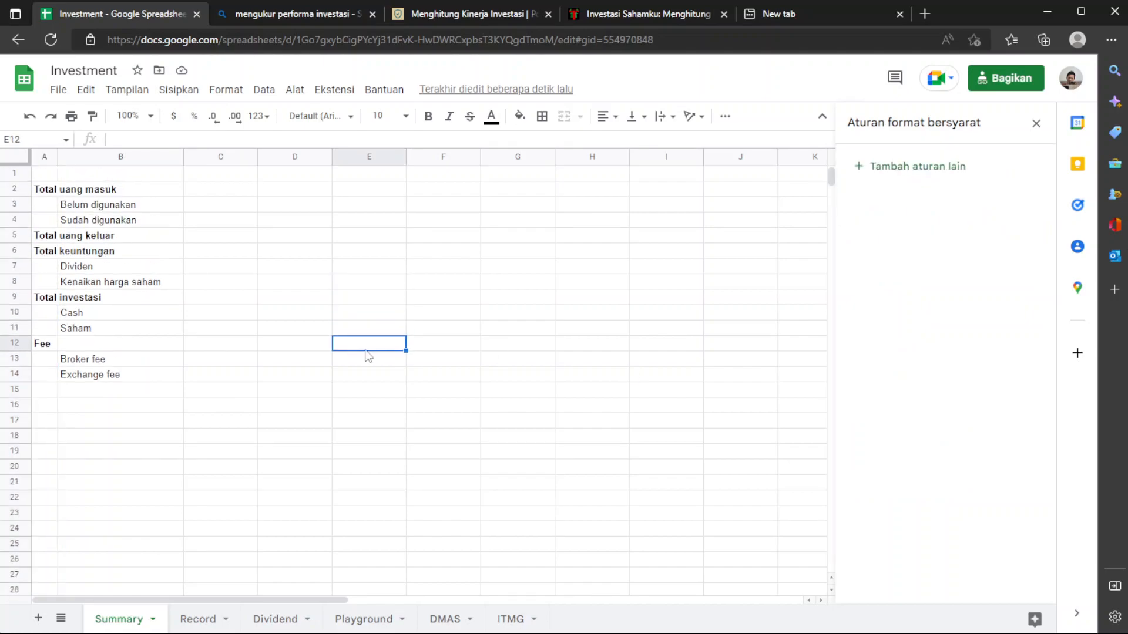
# Examine the transaction date on the Record sheet and the empty columns beside the labels on the Summary sheet
pyautogui.click(164, 196)
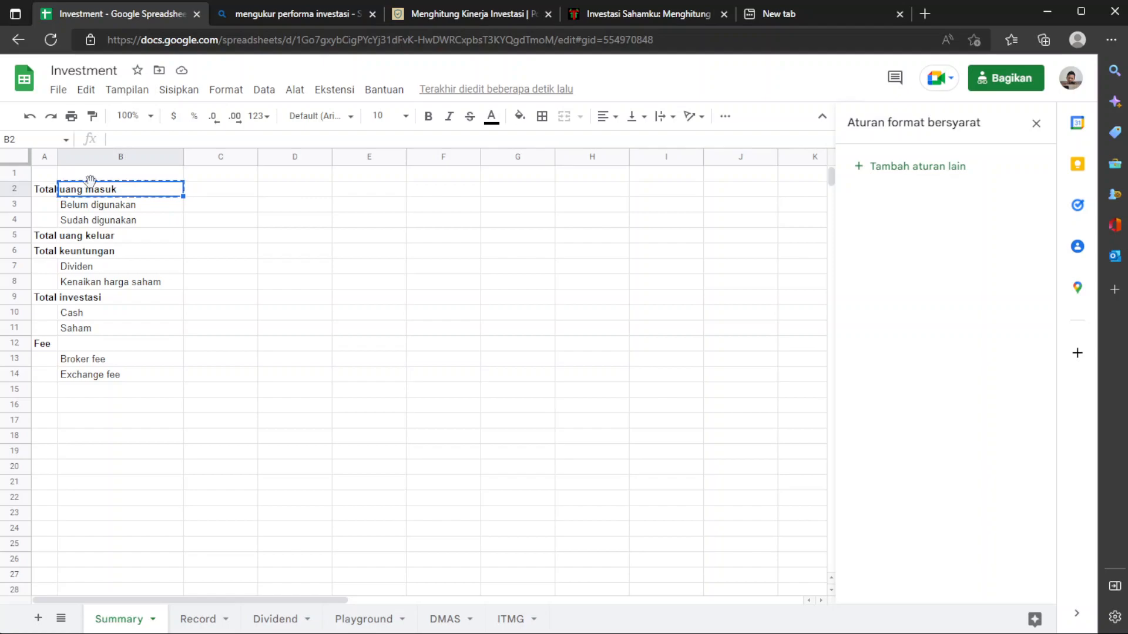
pyautogui.click(226, 179)
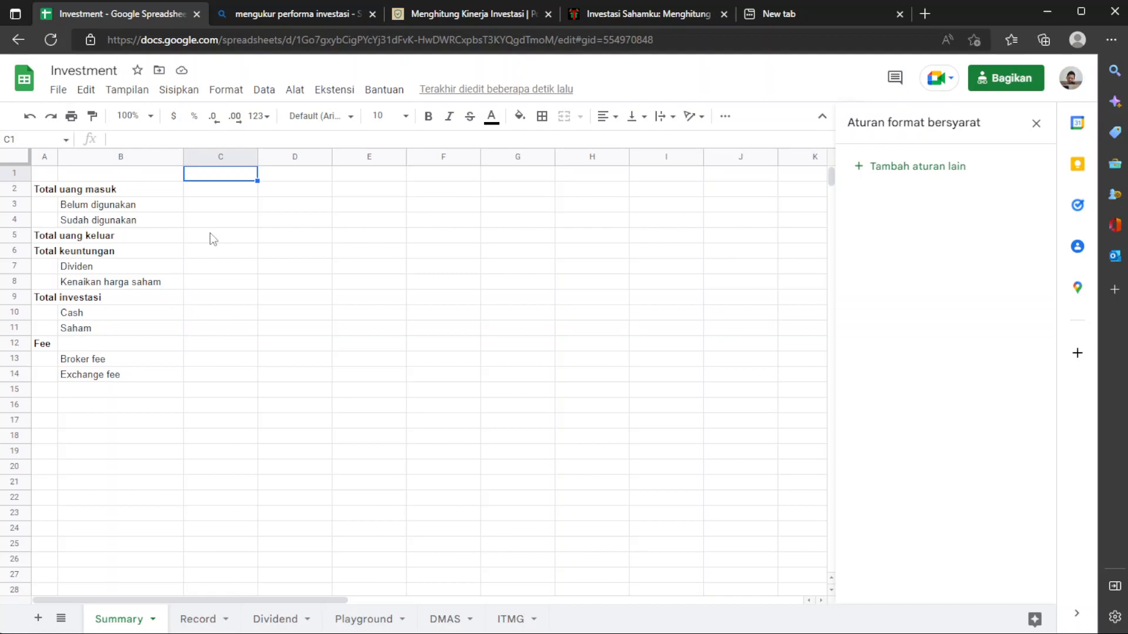
pyautogui.click(201, 618)
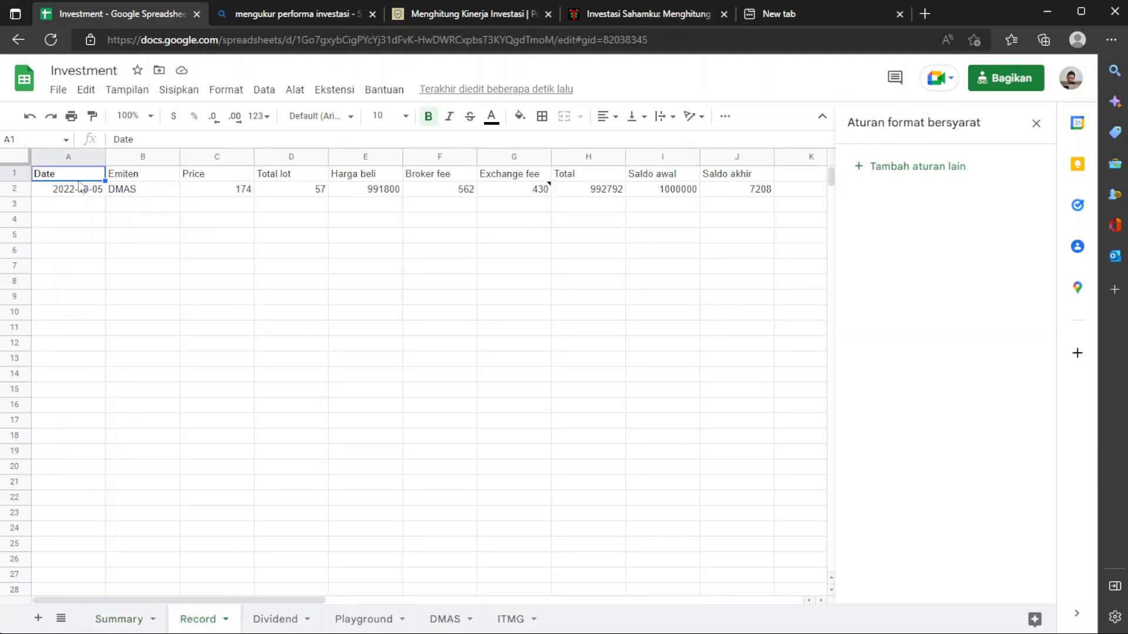
pyautogui.click(77, 195)
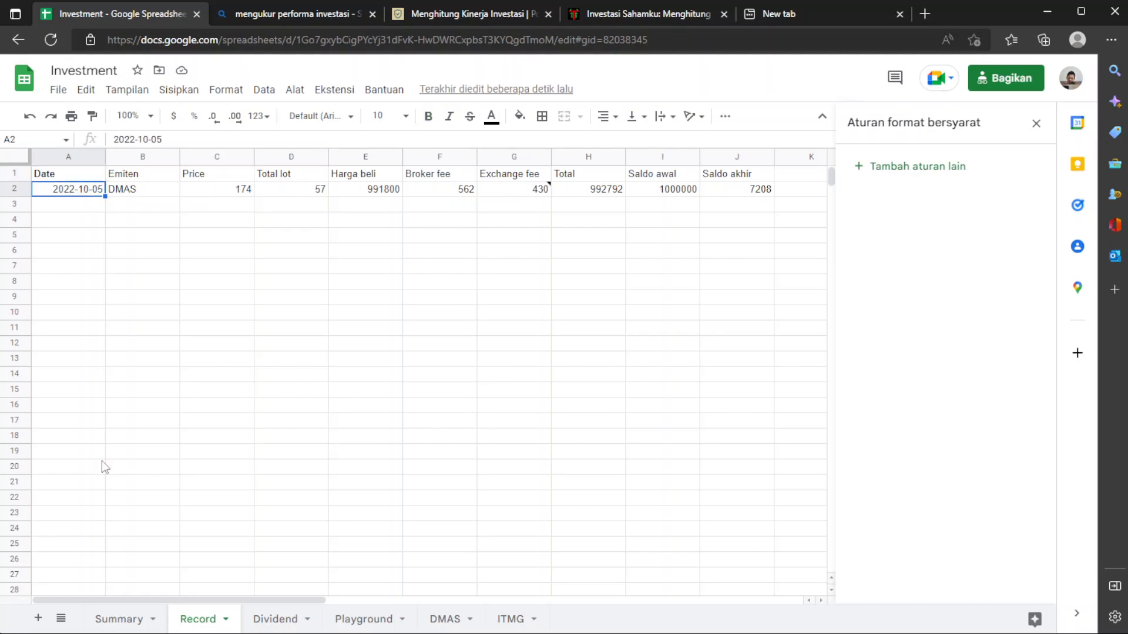
pyautogui.click(120, 620)
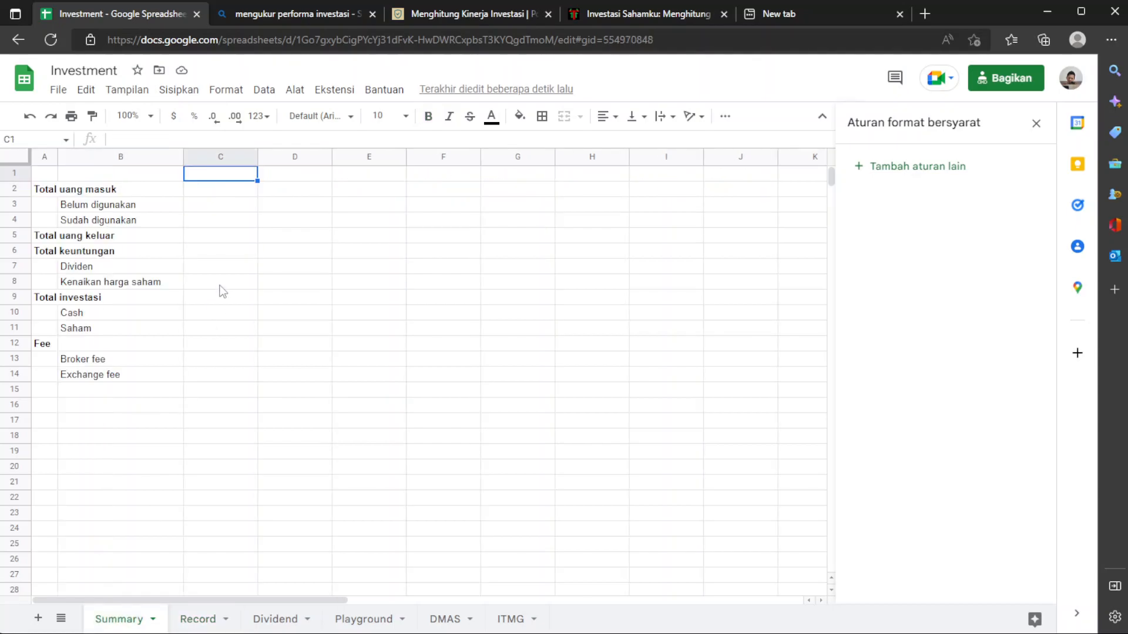
pyautogui.click(285, 191)
pyautogui.hscroll(10, 286, 191)
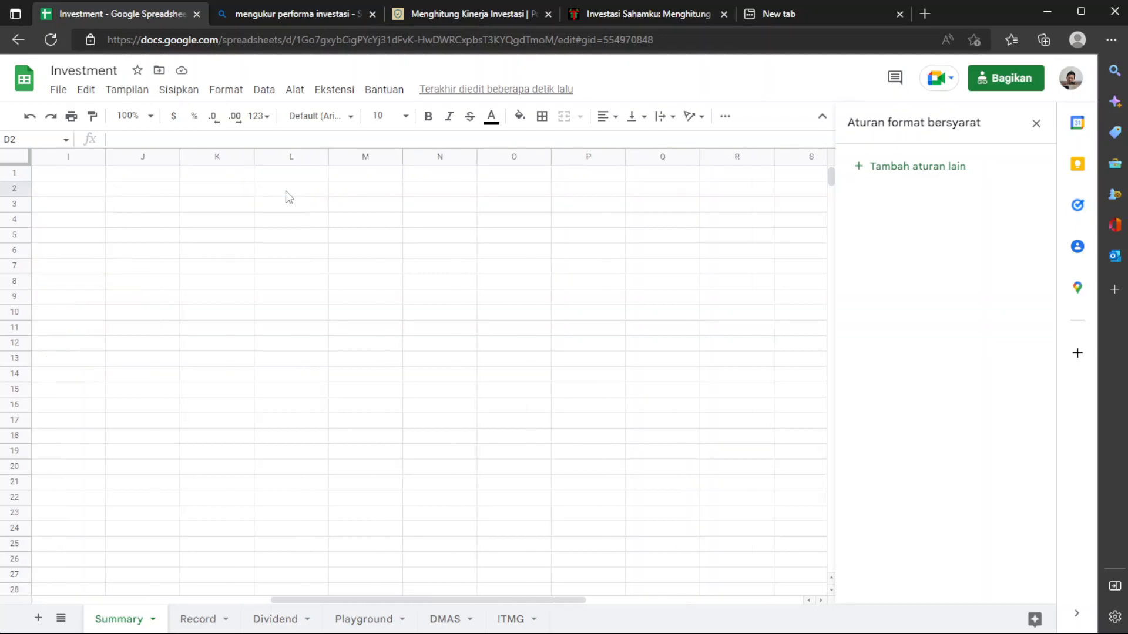
pyautogui.hscroll(-10, 286, 191)
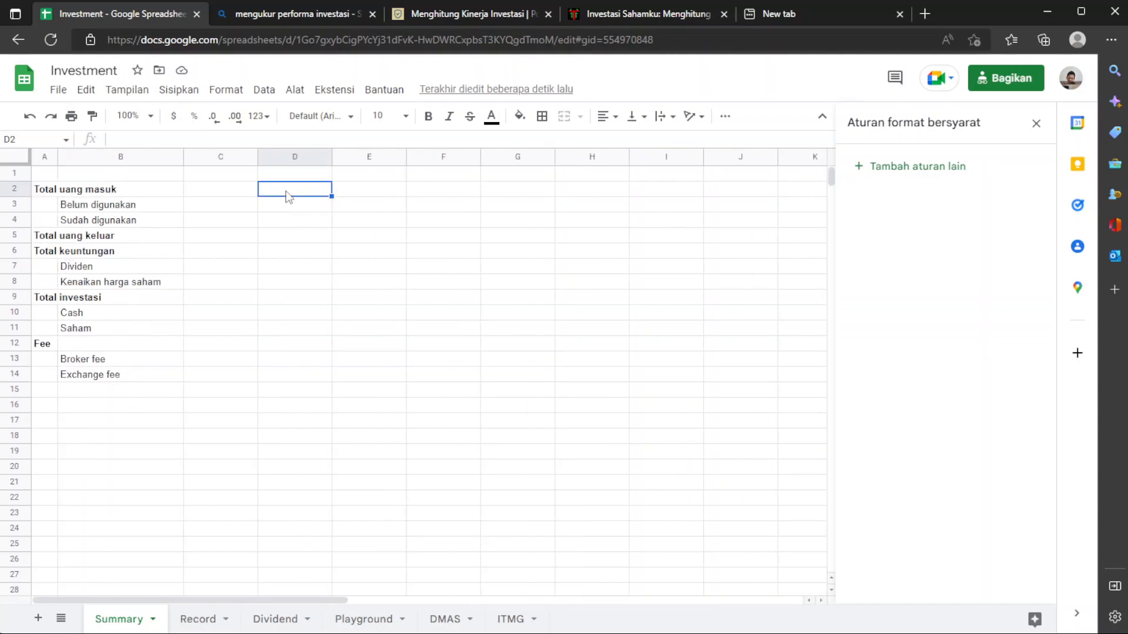
pyautogui.hscroll(10, 303, 194)
pyautogui.hscroll(-10, 303, 194)
pyautogui.hscroll(10, 235, 157)
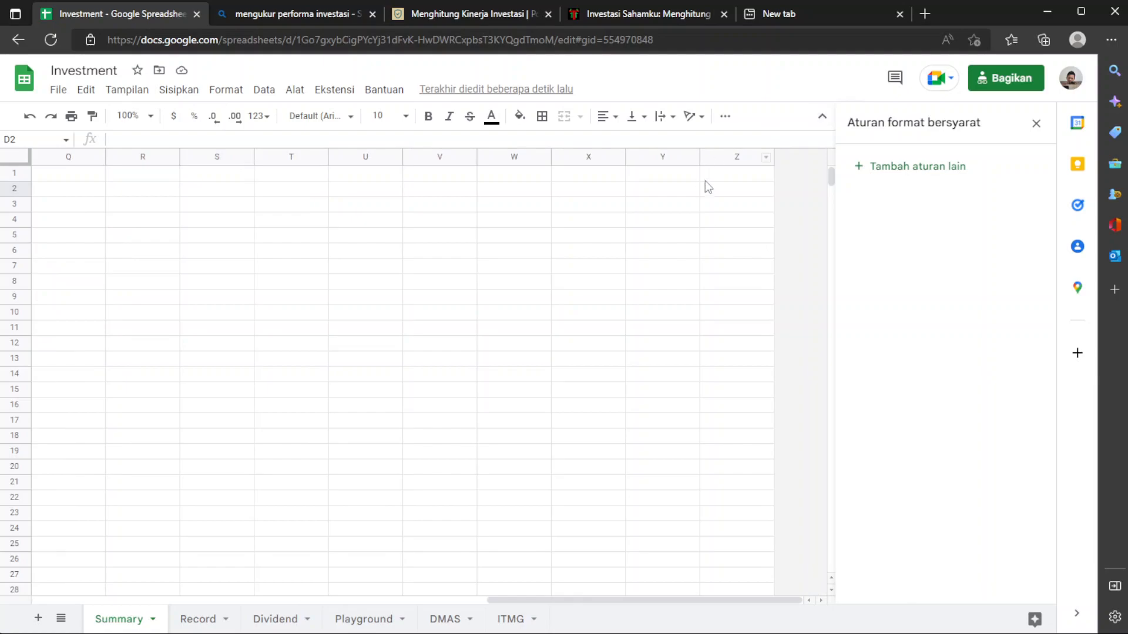
pyautogui.click(717, 188)
pyautogui.write('10')
pyautogui.press('Return')
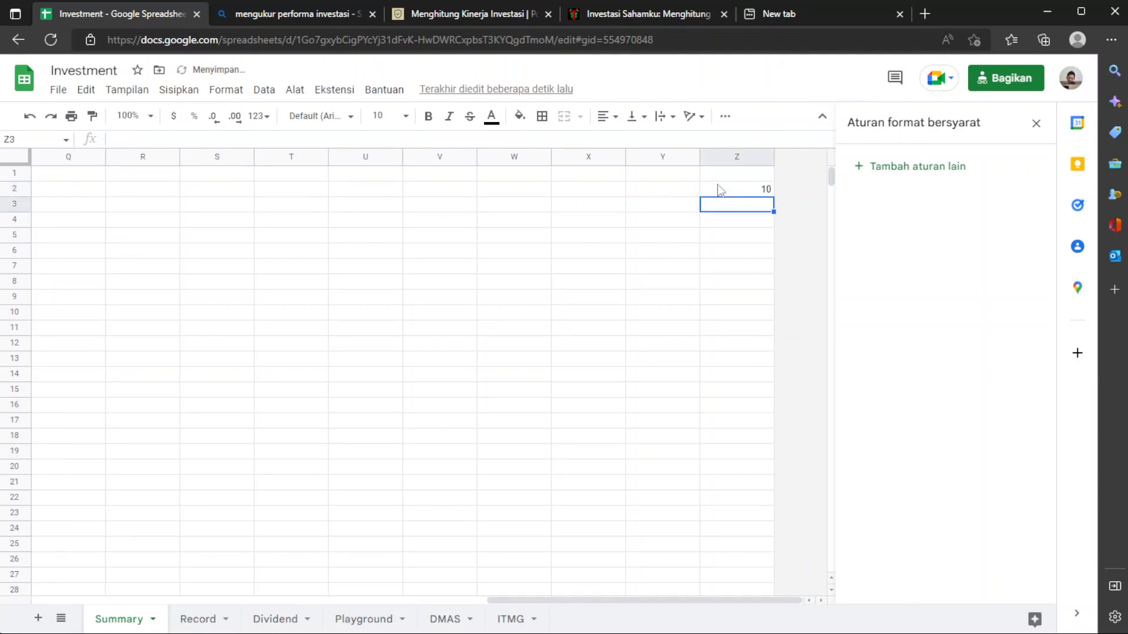
pyautogui.click(725, 194)
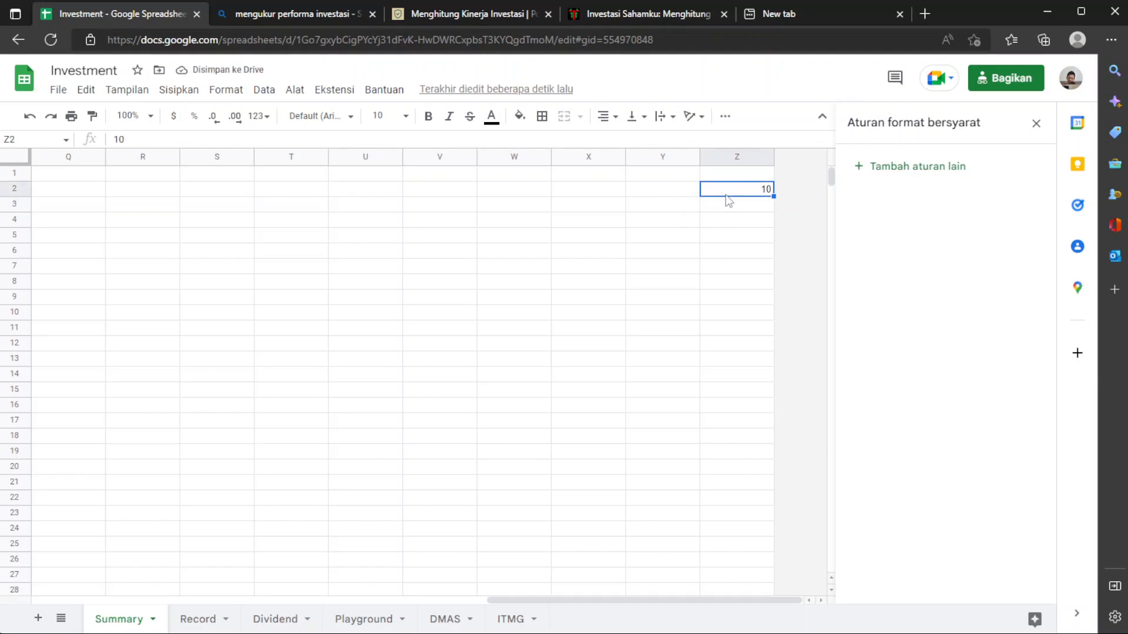
pyautogui.doubleClick(726, 193)
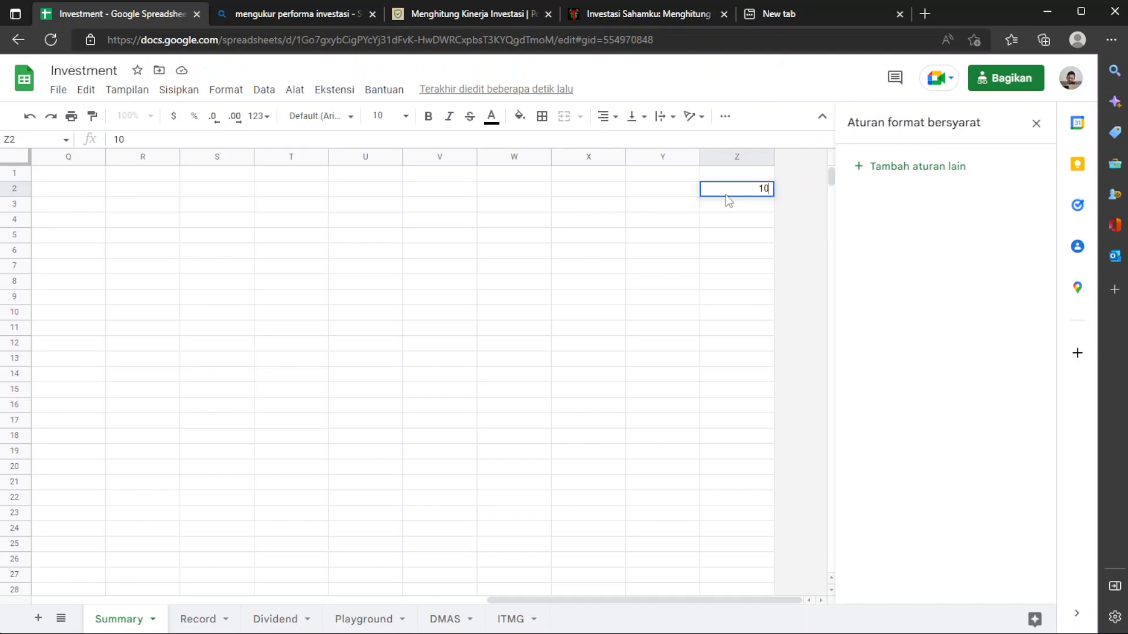
pyautogui.write('Oktober')
pyautogui.click(182, 617)
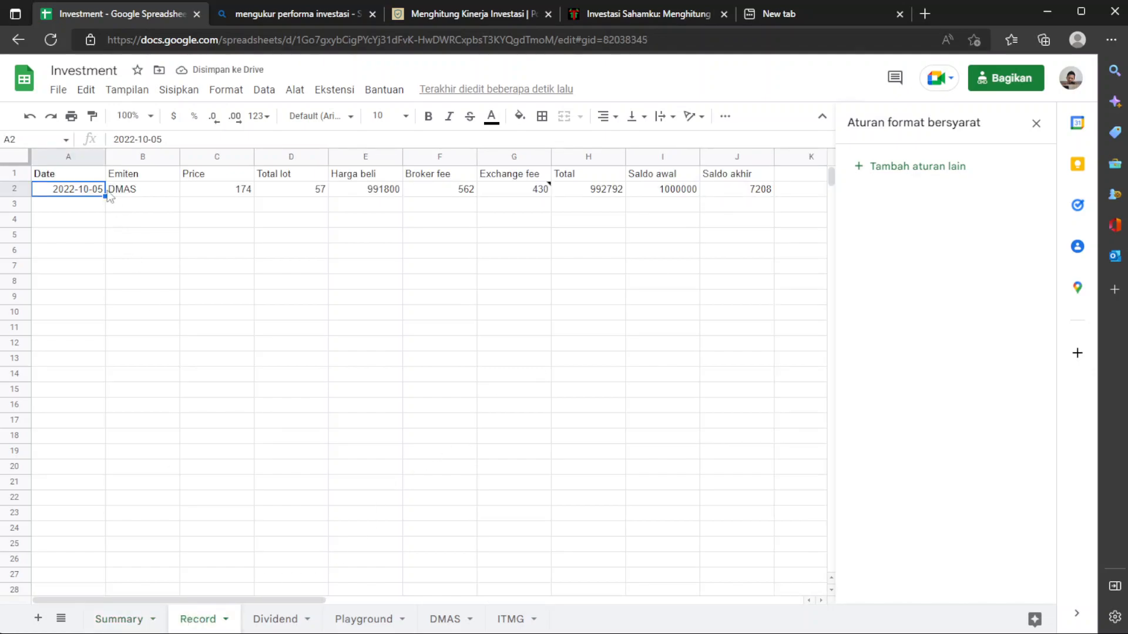
pyautogui.click(128, 631)
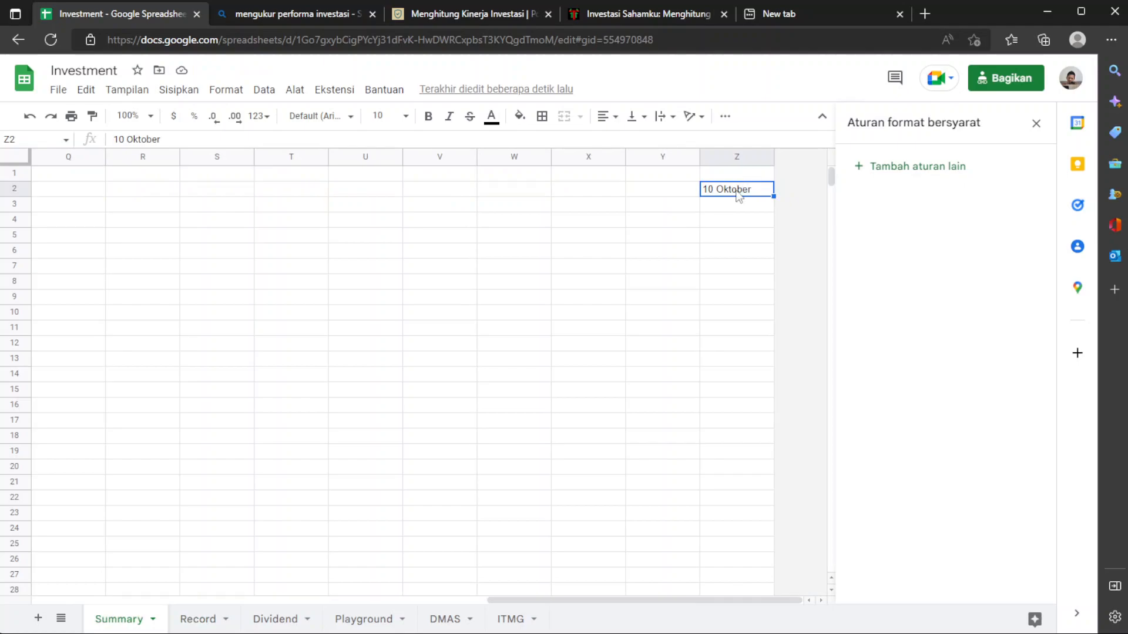
pyautogui.press('Delete')
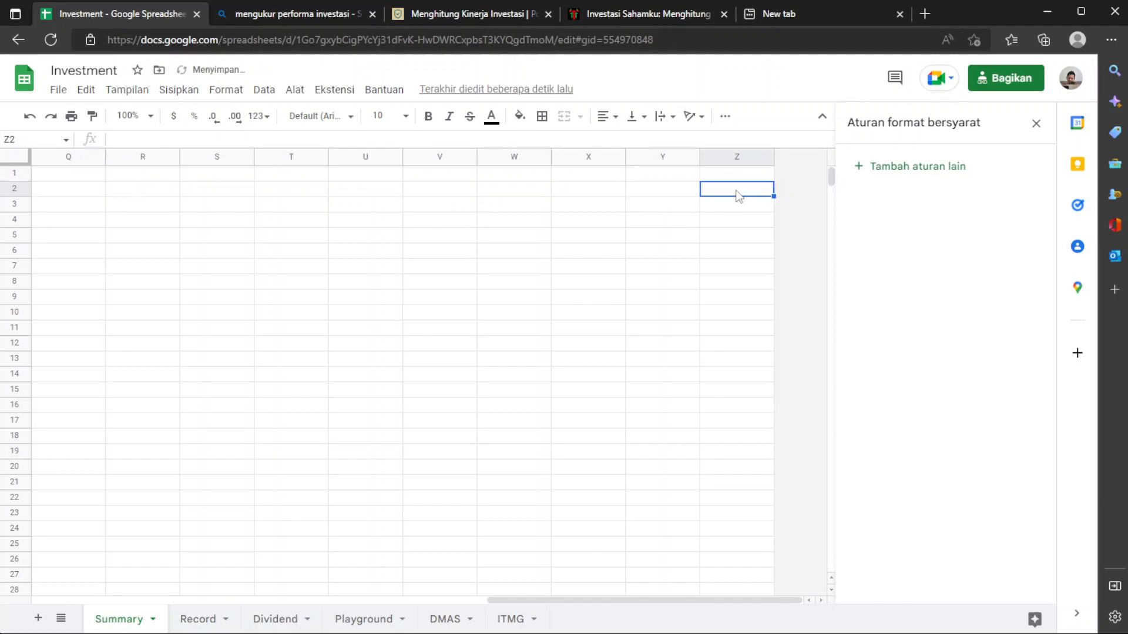
# Enter the month headings Oktober 2022 in cell Y2 and November 2022 in cell X2
pyautogui.press('Left')
pyautogui.write('oc')
pyautogui.press('BackSpace')
pyautogui.press('BackSpace')
pyautogui.write('Oktober 2022')
pyautogui.press('Return')
pyautogui.press('Up')
pyautogui.press('Left')
pyautogui.write('November 2022')
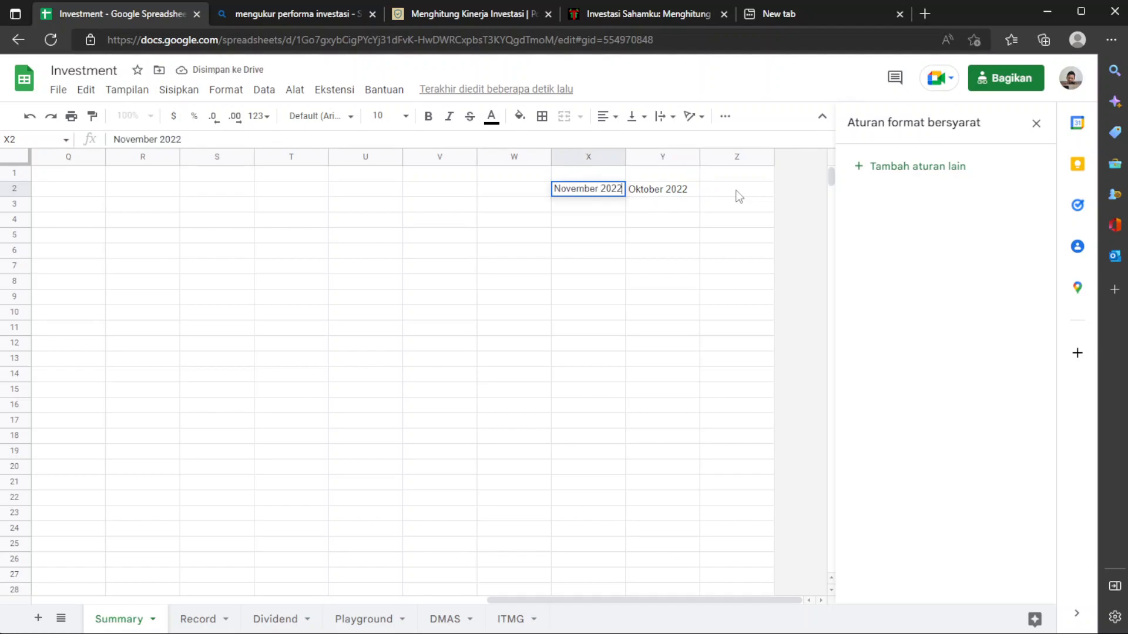
pyautogui.press('Return')
# Try to autofill the month headings from X2:Y2 backwards along row 2 to column T
pyautogui.press('Up')
pyautogui.press('Right')
pyautogui.hotkey('shift', 'Left')
pyautogui.moveTo(699, 196); pyautogui.dragTo(326, 180)
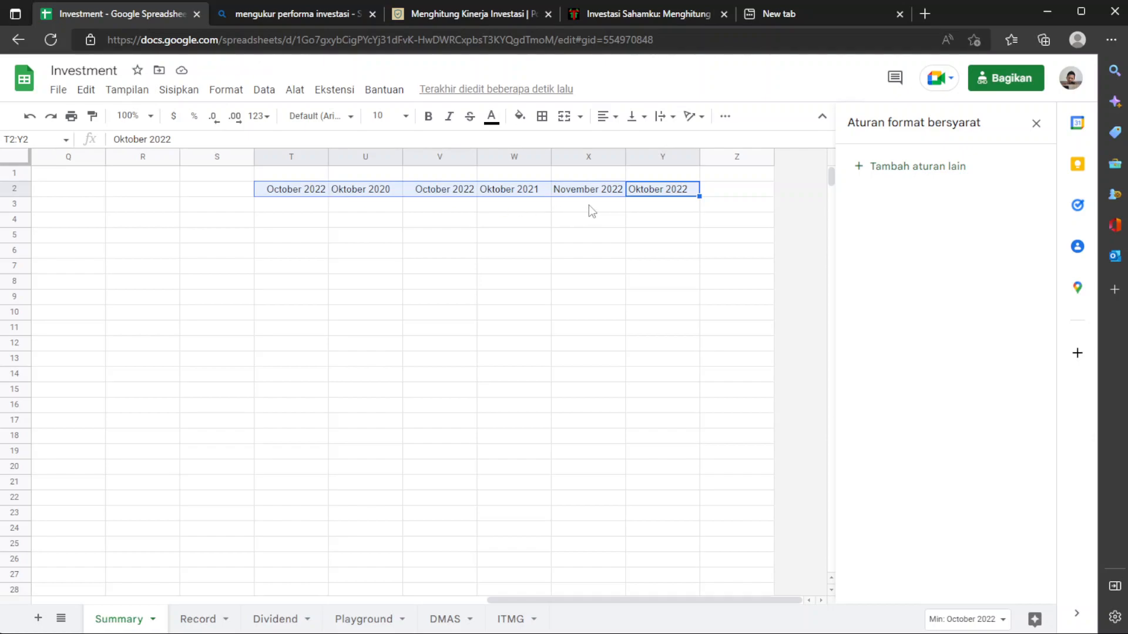
pyautogui.hotkey('ctrl', 'z')
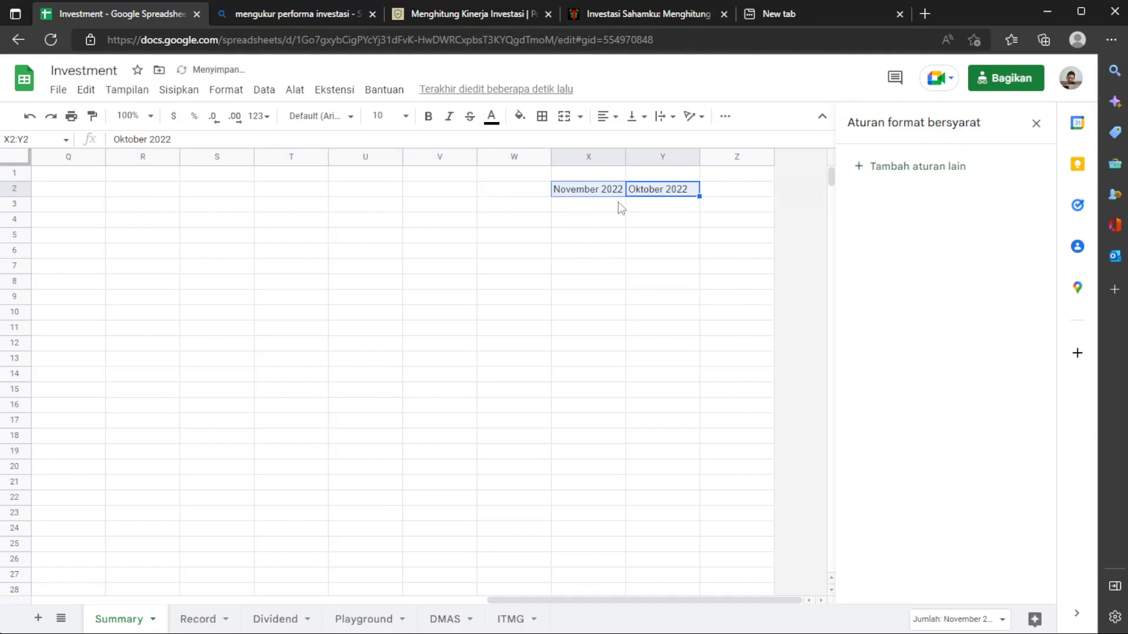
# Enter the month heading December 2022 in cell W2, before the November heading
pyautogui.click(589, 194)
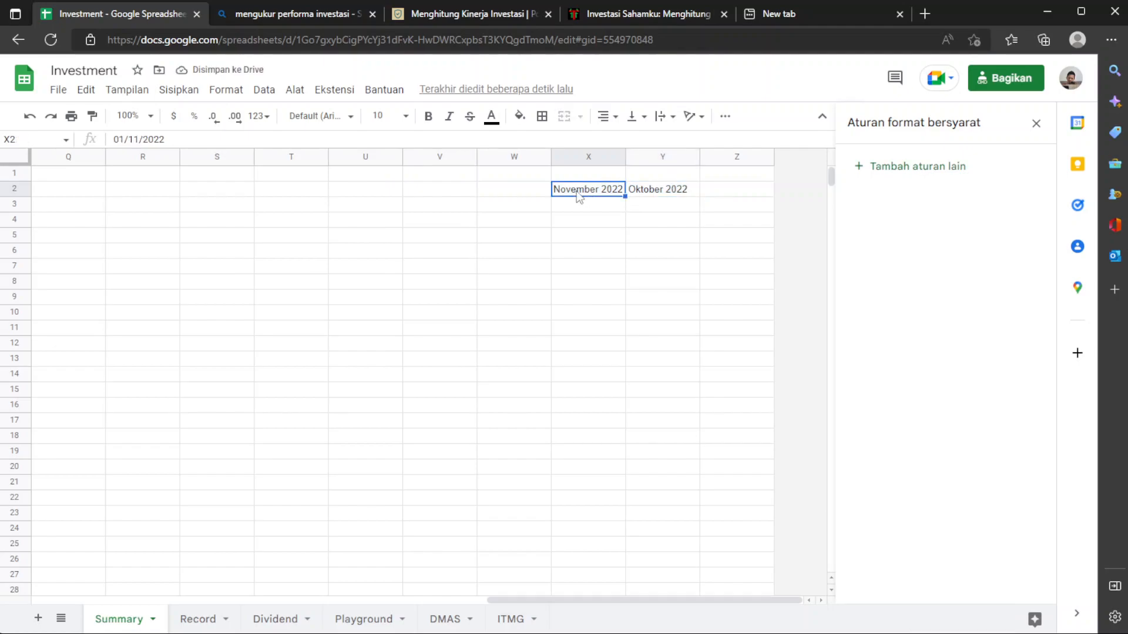
pyautogui.doubleClick(577, 193)
pyautogui.press('Escape')
pyautogui.click(511, 197)
pyautogui.write('Decembe')
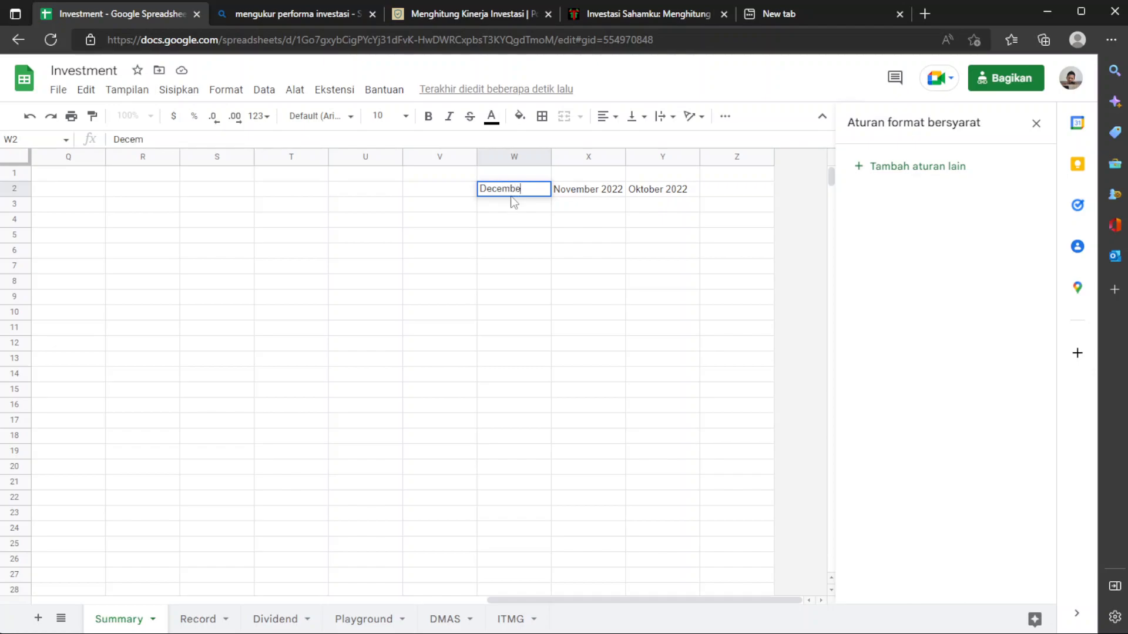
pyautogui.write('r 2022')
pyautogui.press('Return')
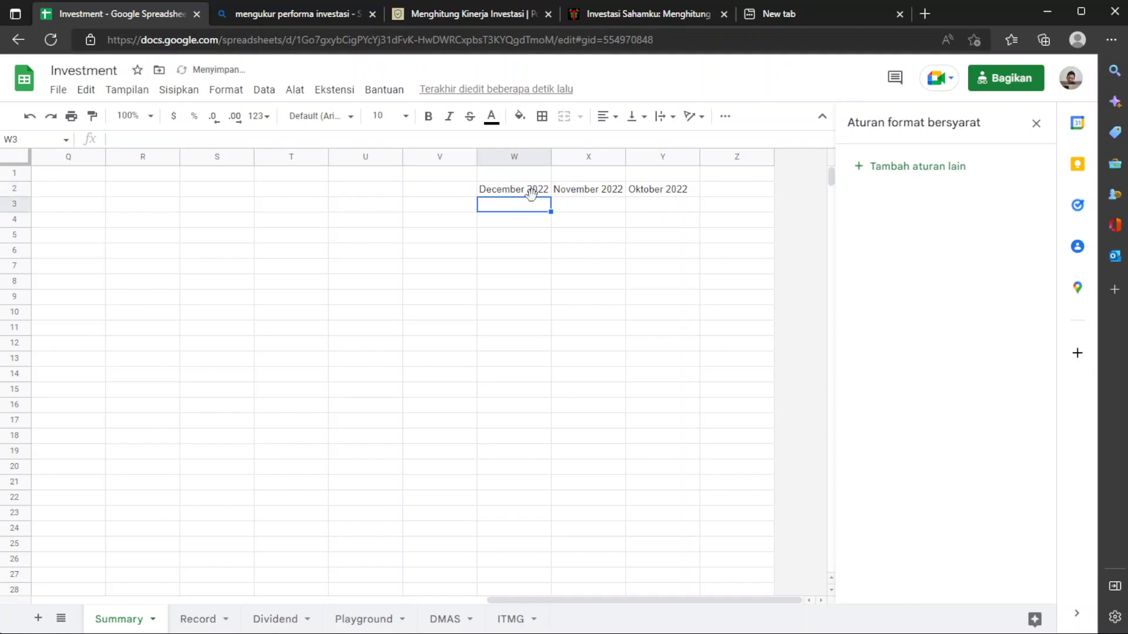
# Compare the contents of the three month headings and replace the text in Y2 with October 2022
pyautogui.click(504, 193)
pyautogui.doubleClick(505, 194)
pyautogui.press('Escape')
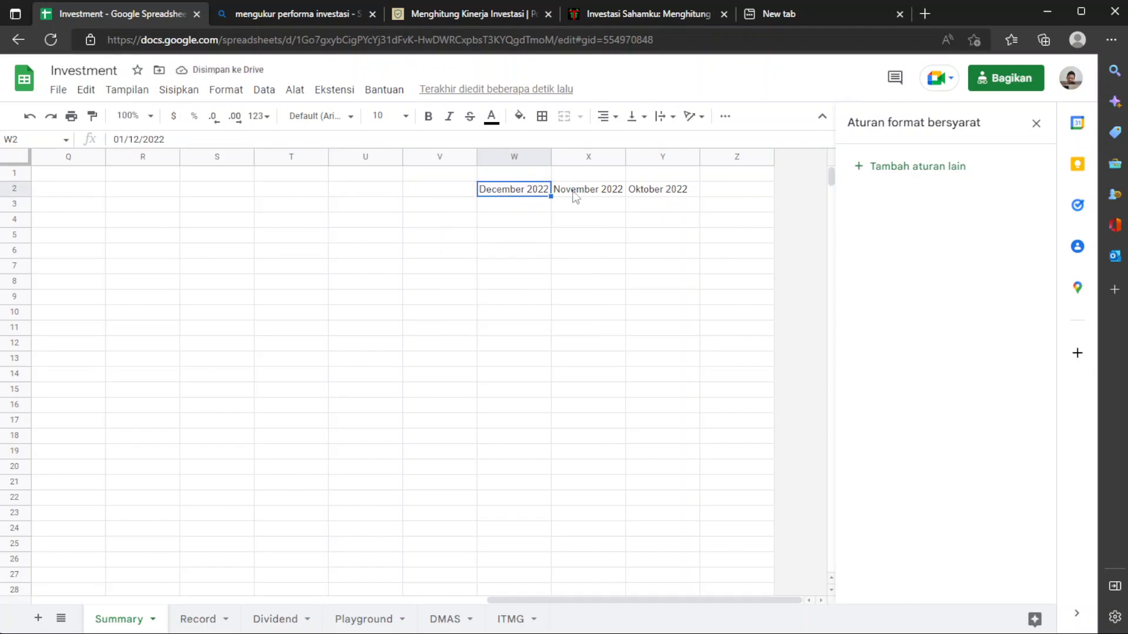
pyautogui.doubleClick(645, 192)
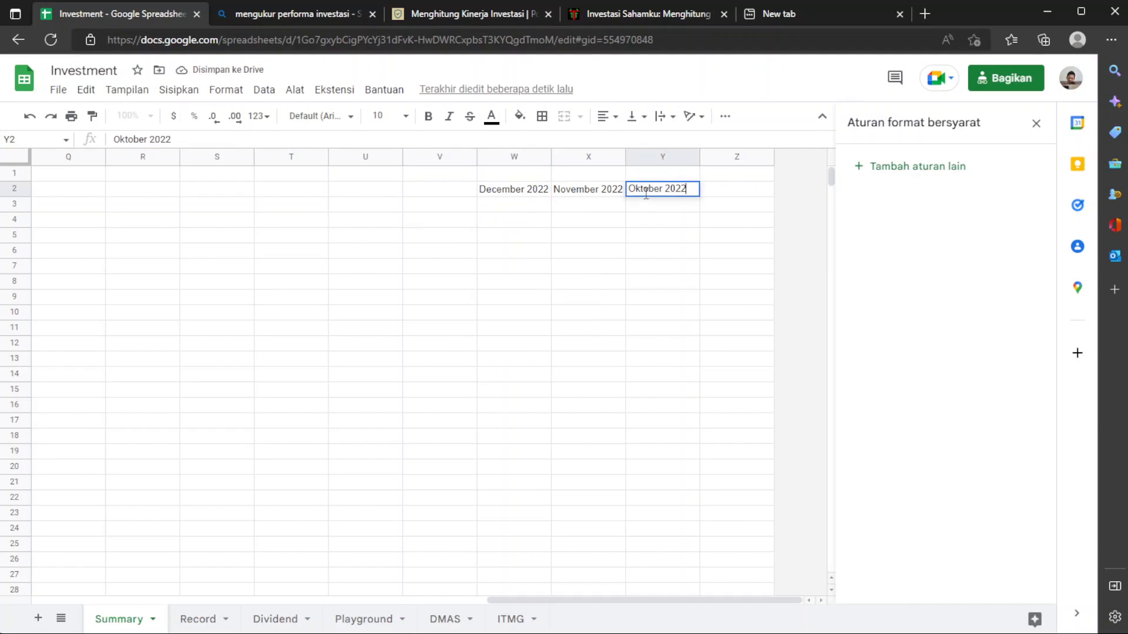
pyautogui.click(592, 196)
pyautogui.doubleClick(591, 196)
pyautogui.press('Escape')
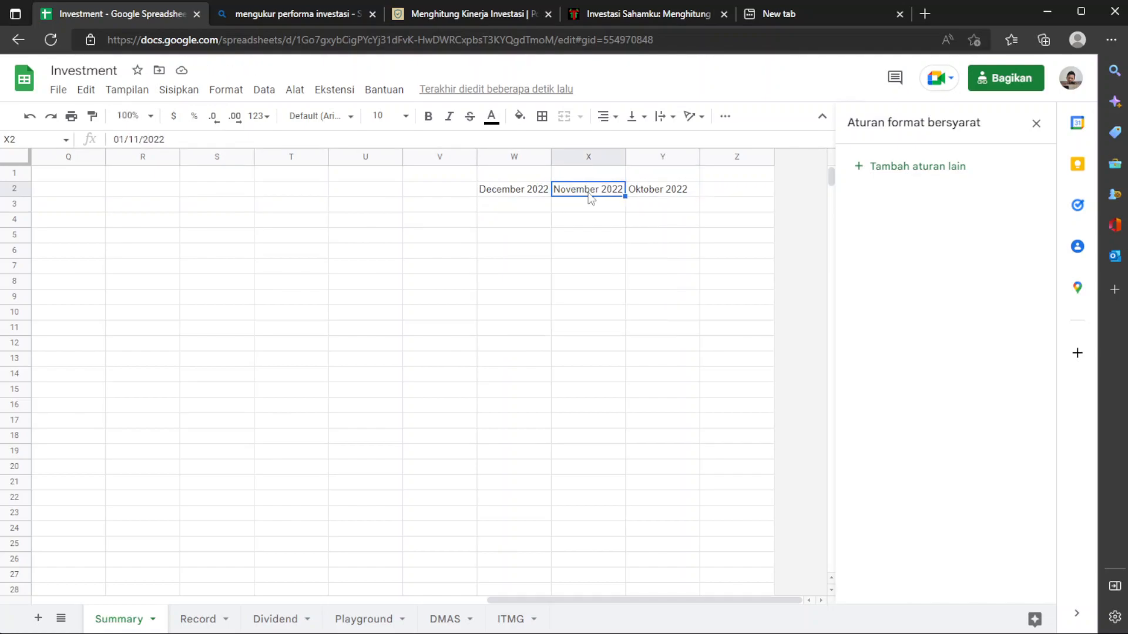
pyautogui.click(651, 195)
pyautogui.write('October 22')
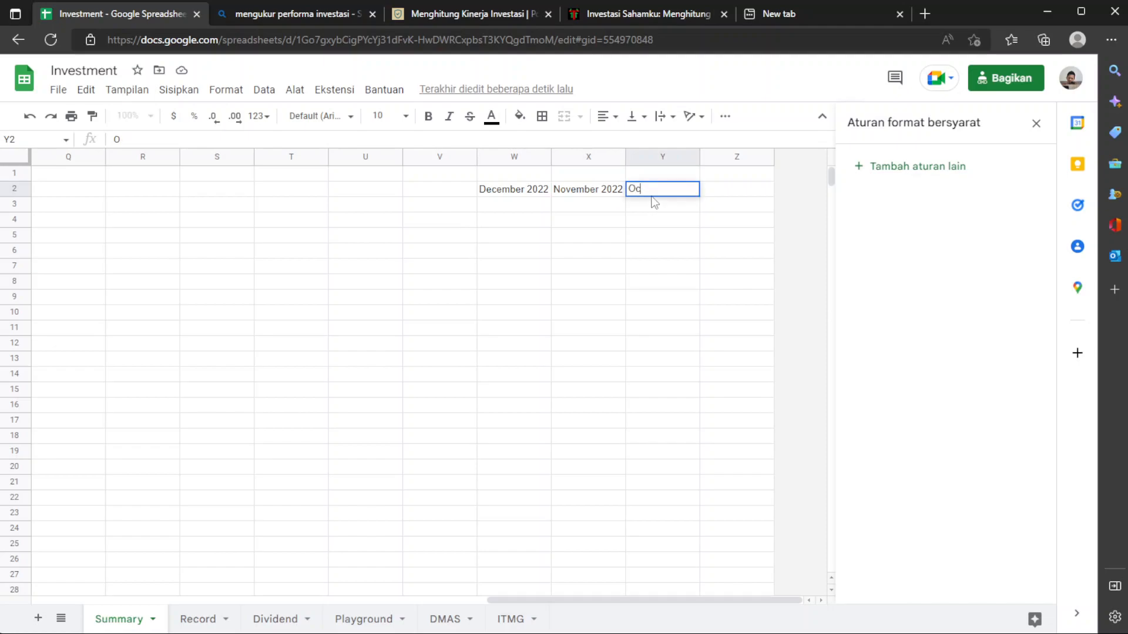
pyautogui.press('BackSpace')
pyautogui.write('022')
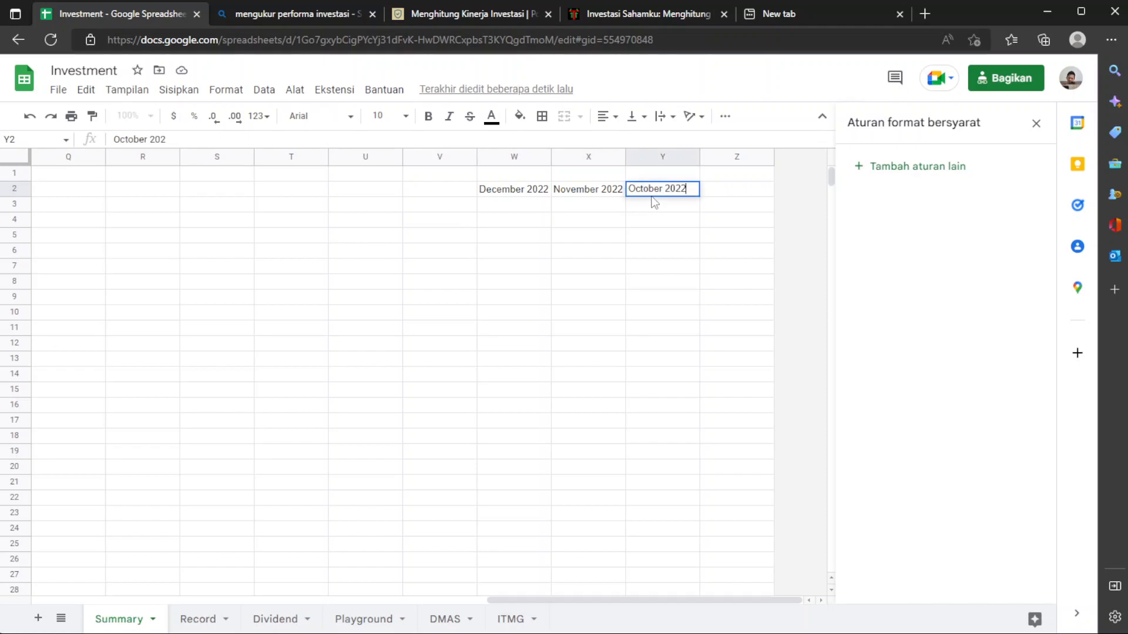
pyautogui.press('Return')
# Autofill the month series from W2:Y2 backwards along row 2 to April 2023 in cell S2
pyautogui.click(674, 189)
pyautogui.doubleClick(675, 189)
pyautogui.press('Escape')
pyautogui.keyDown('shift'); pyautogui.click(514, 191); pyautogui.keyUp('shift')
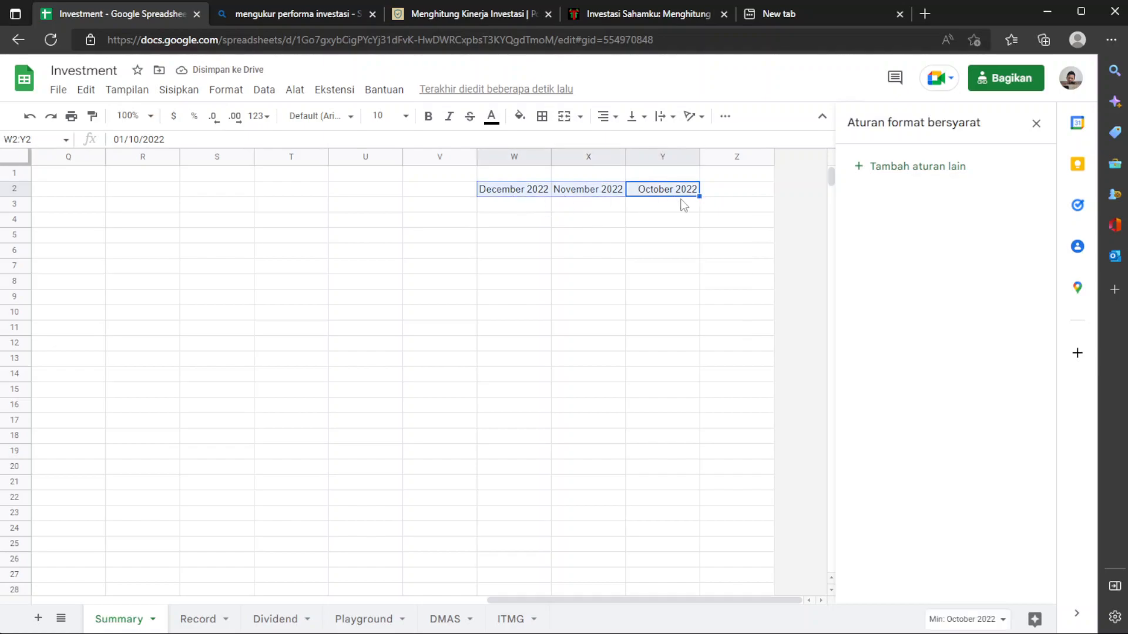
pyautogui.moveTo(700, 196); pyautogui.dragTo(197, 199)
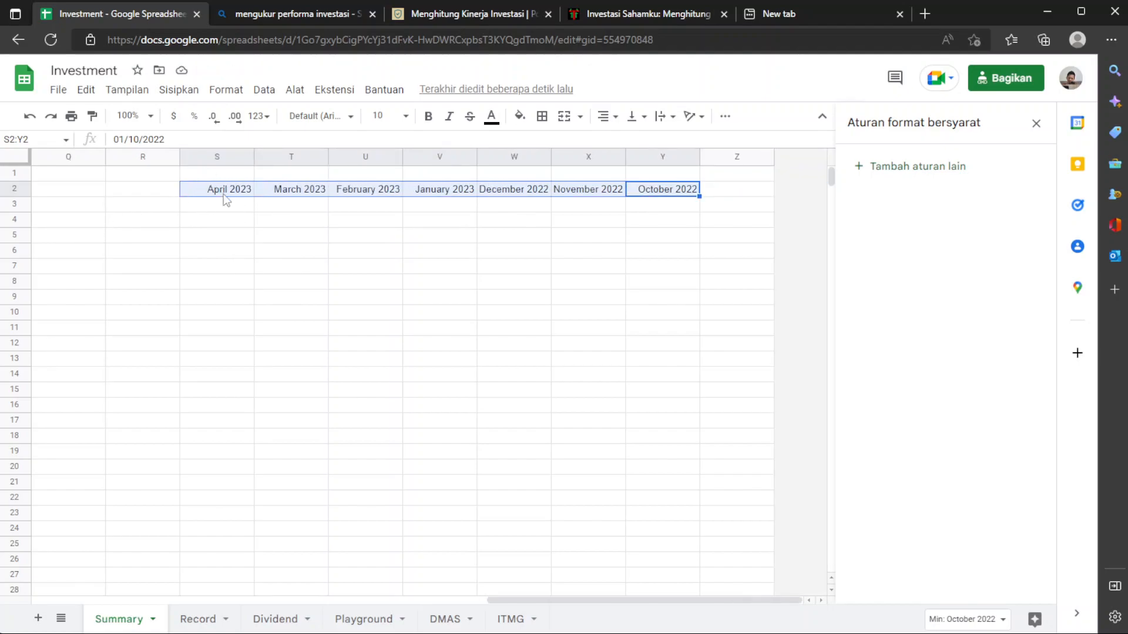
pyautogui.click(224, 195)
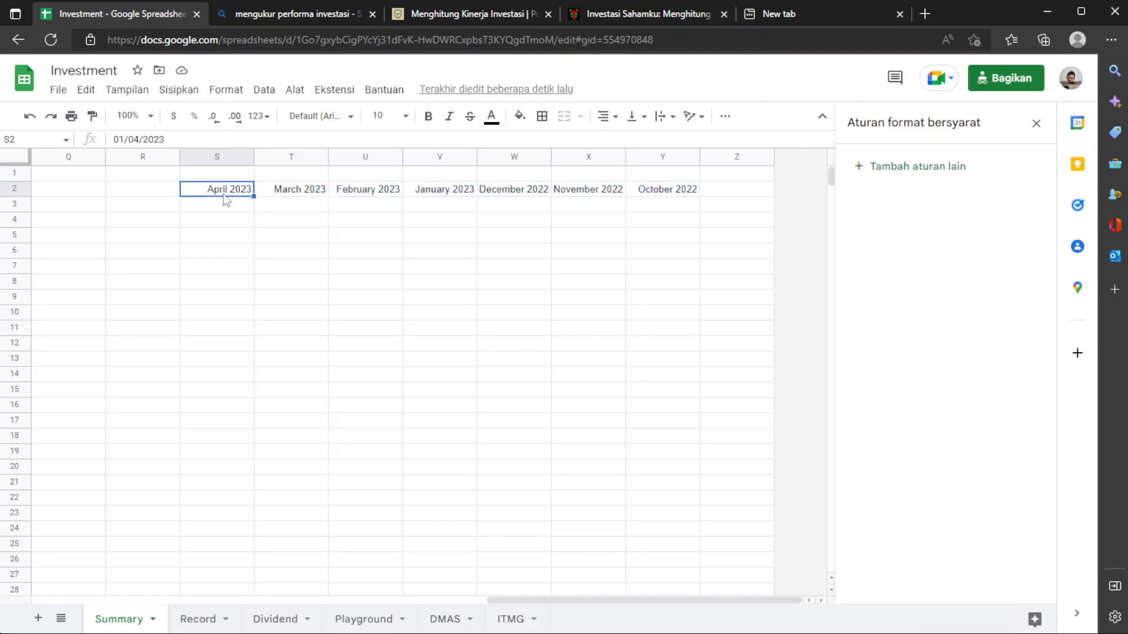
# Delete the empty columns C through R between the labels and the month headings
pyautogui.hscroll(-1, 224, 194)
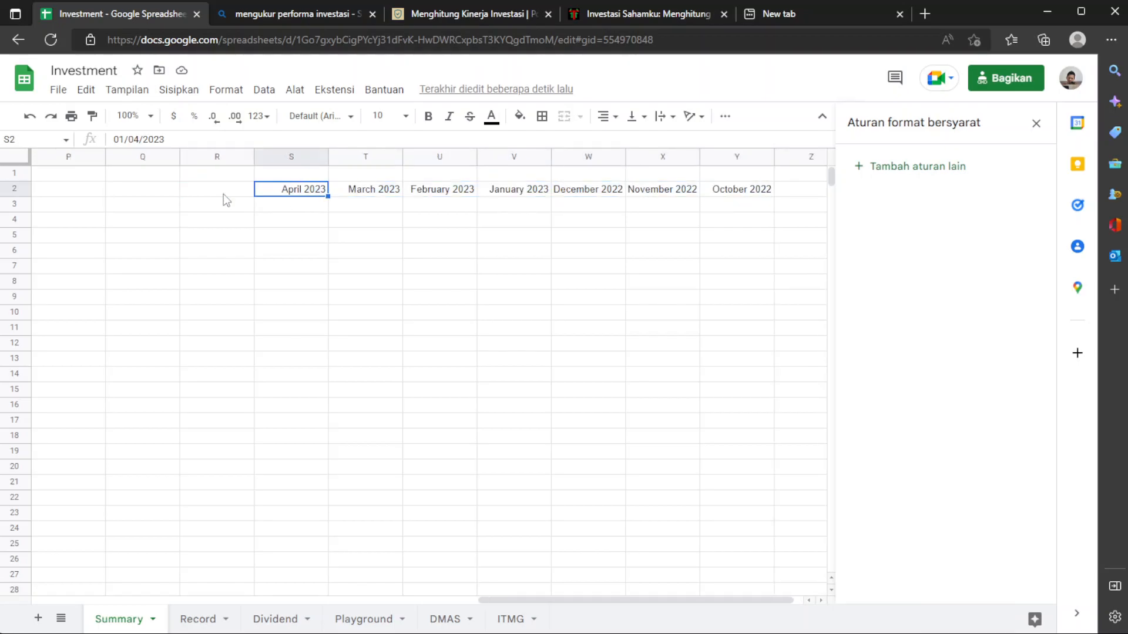
pyautogui.click(218, 157)
pyautogui.hscroll(-8, 219, 163)
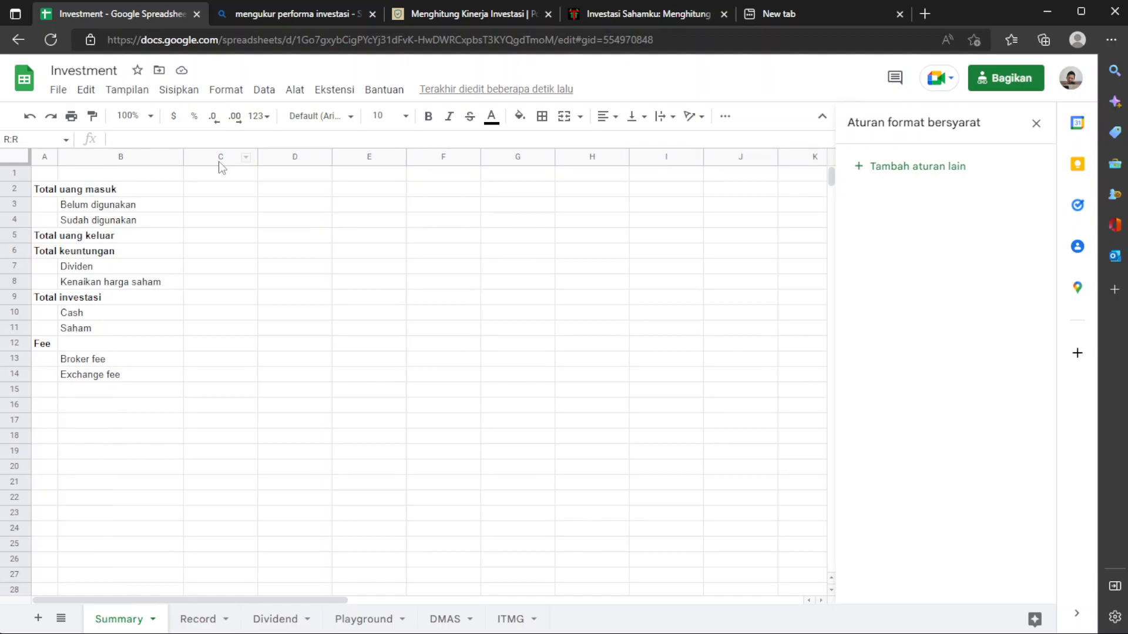
pyautogui.keyDown('shift'); pyautogui.click(199, 157); pyautogui.keyUp('shift')
pyautogui.rightClick(199, 157)
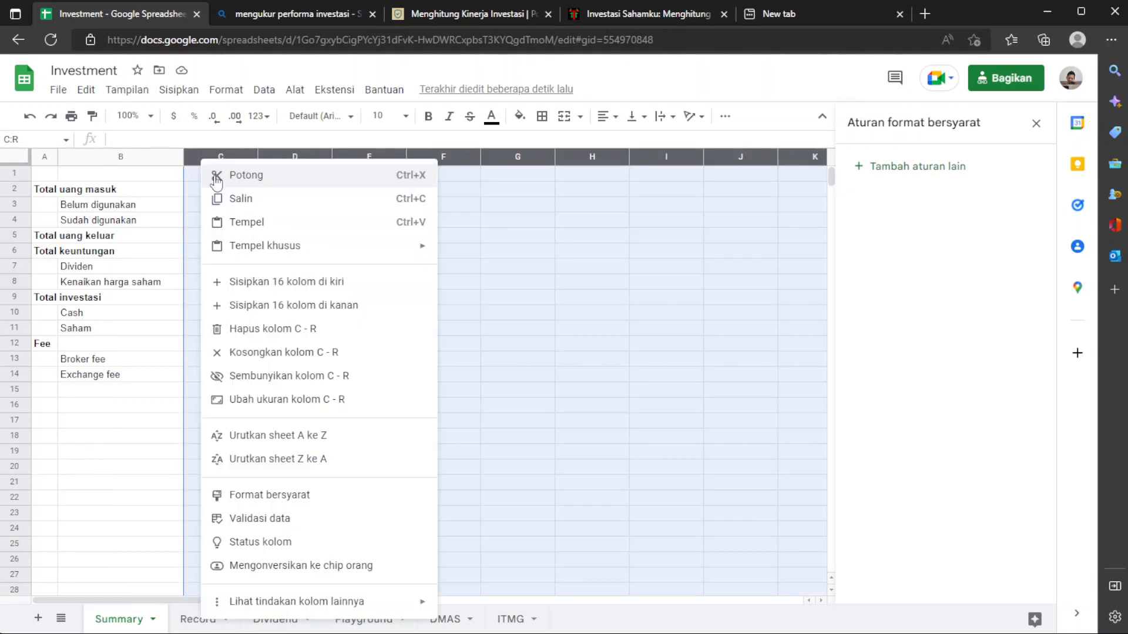
pyautogui.click(254, 332)
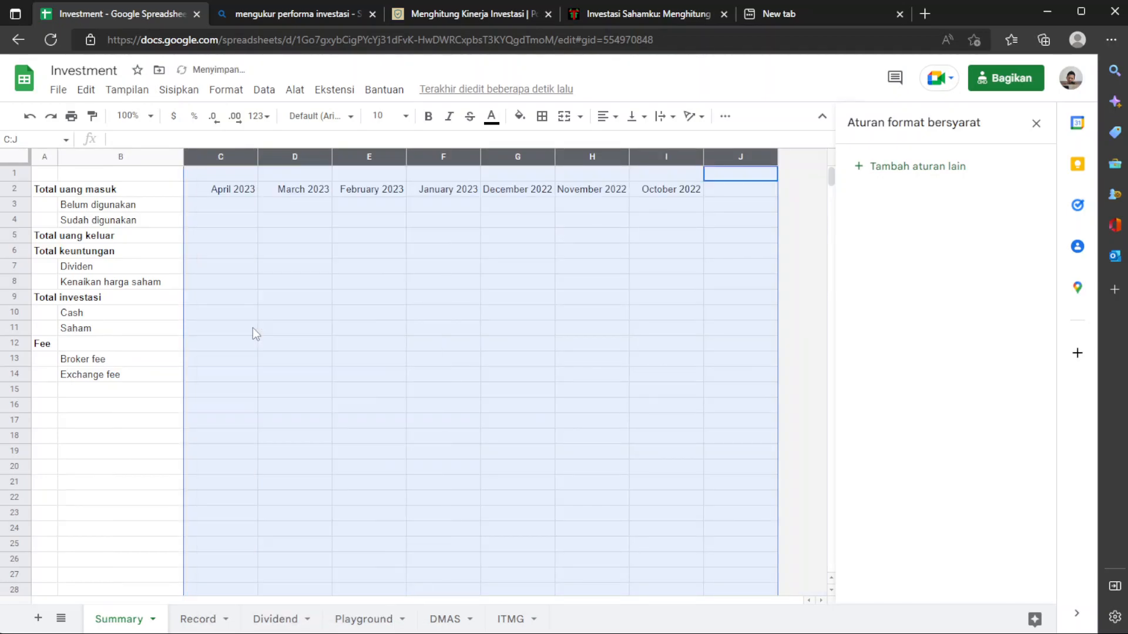
pyautogui.click(262, 312)
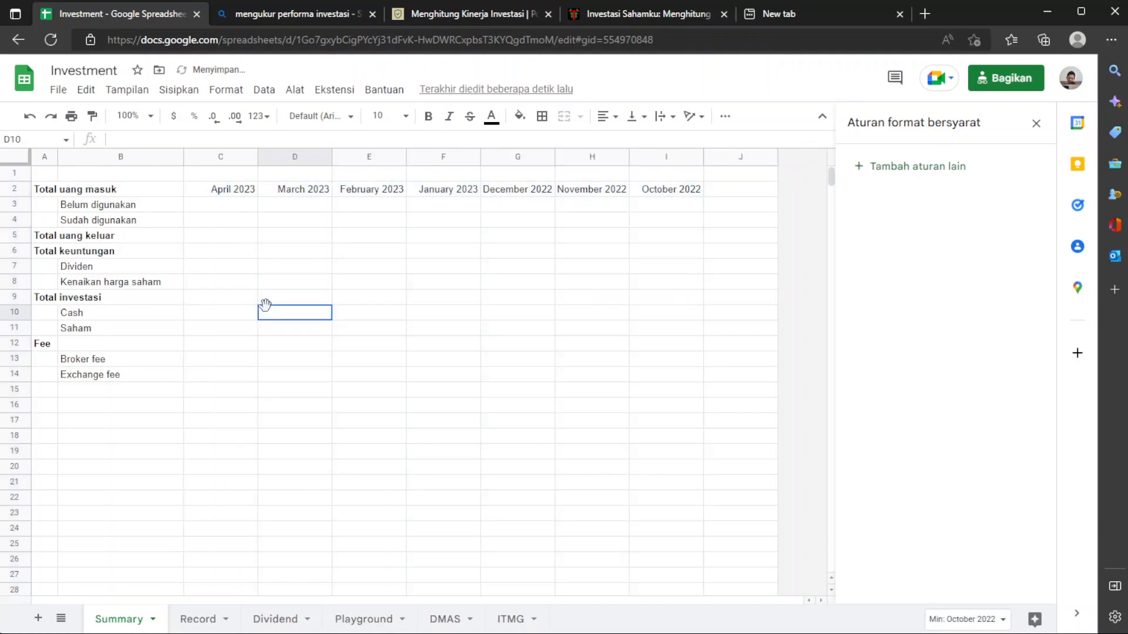
pyautogui.rightClick(751, 157)
pyautogui.click(711, 210)
pyautogui.click(739, 189)
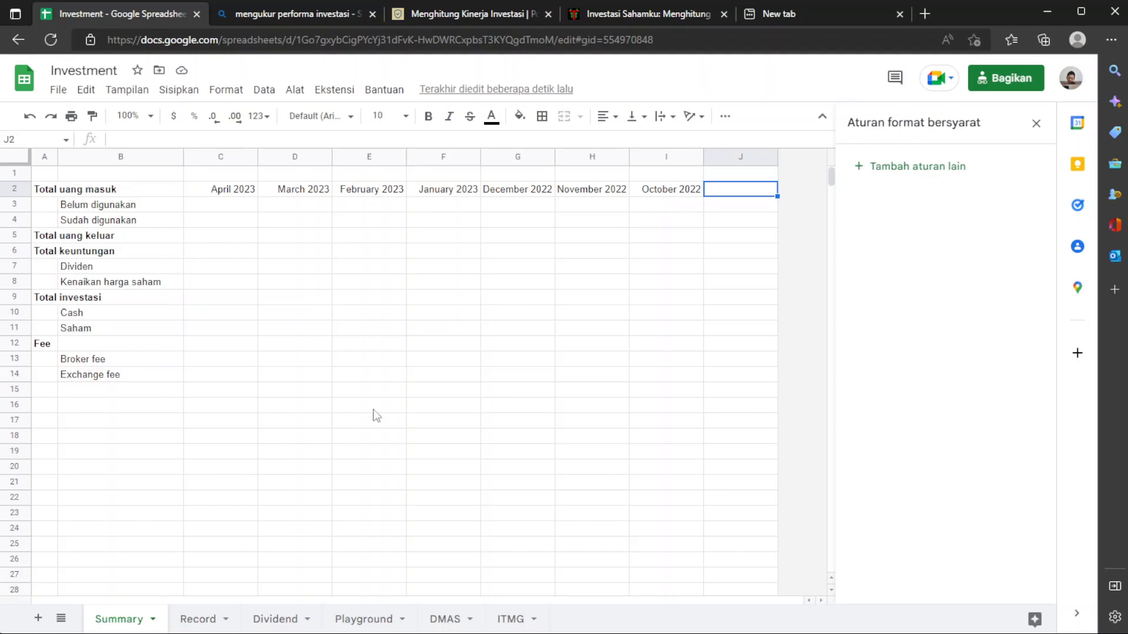
# Insert a row above the DMAS entry on the Record sheet and enter the date 2022-10-04 in A2
pyautogui.click(203, 620)
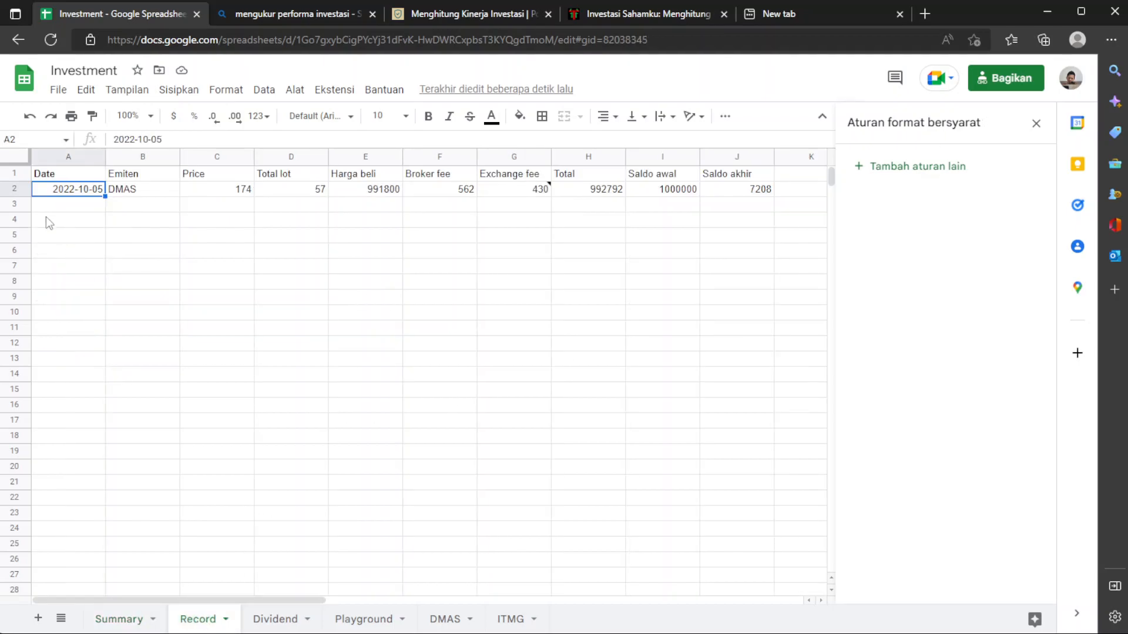
pyautogui.rightClick(15, 188)
pyautogui.click(89, 318)
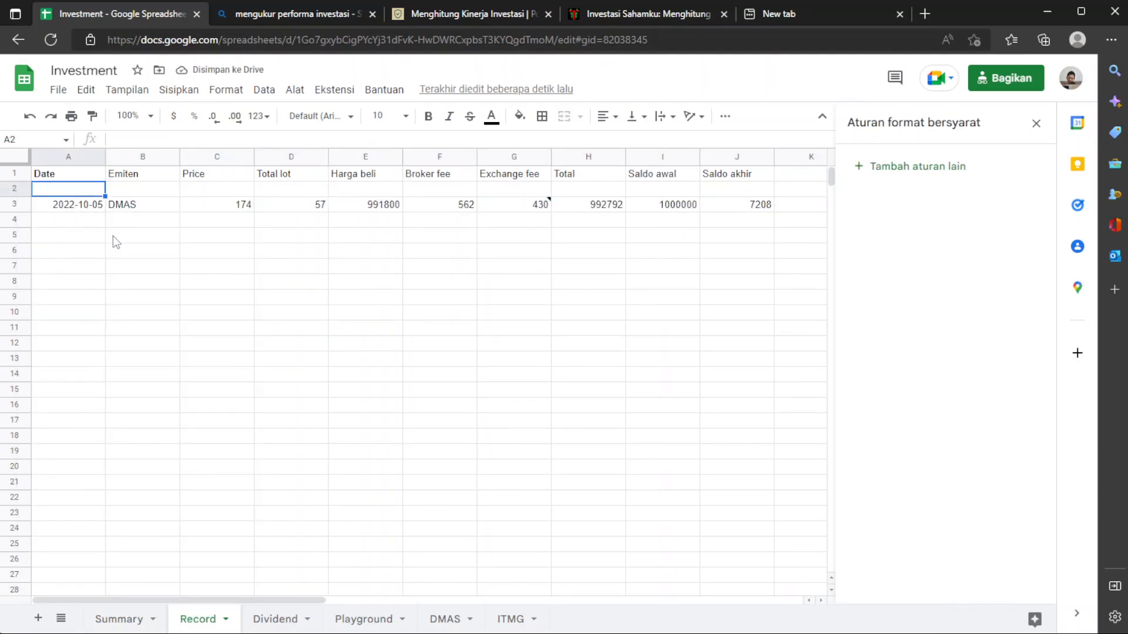
pyautogui.write('2022-')
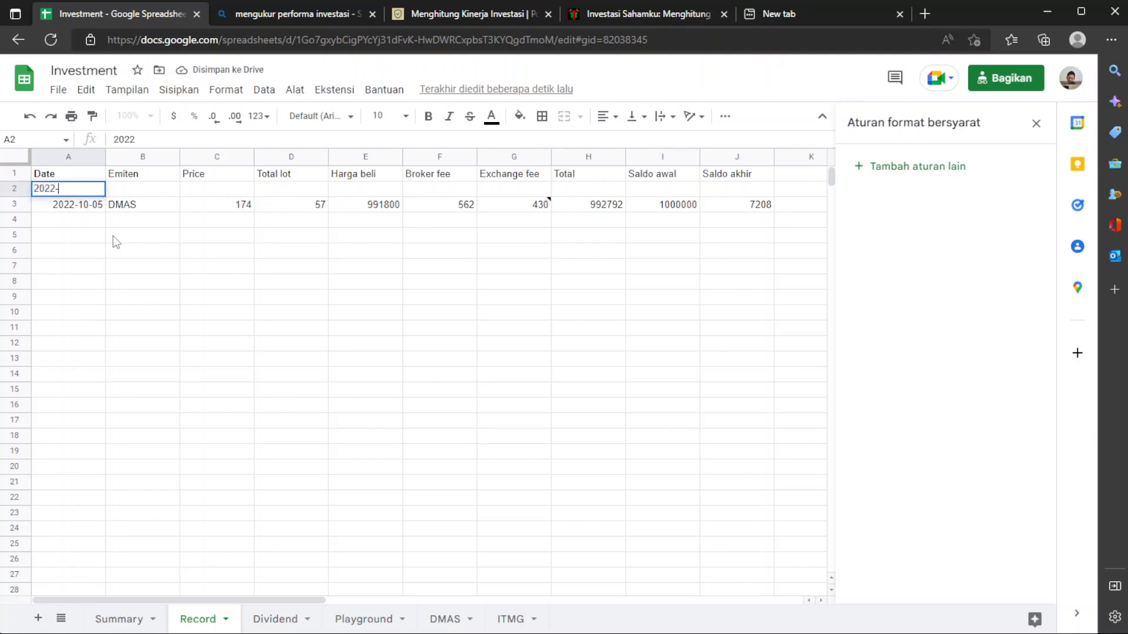
pyautogui.write('10-04')
pyautogui.press('Return')
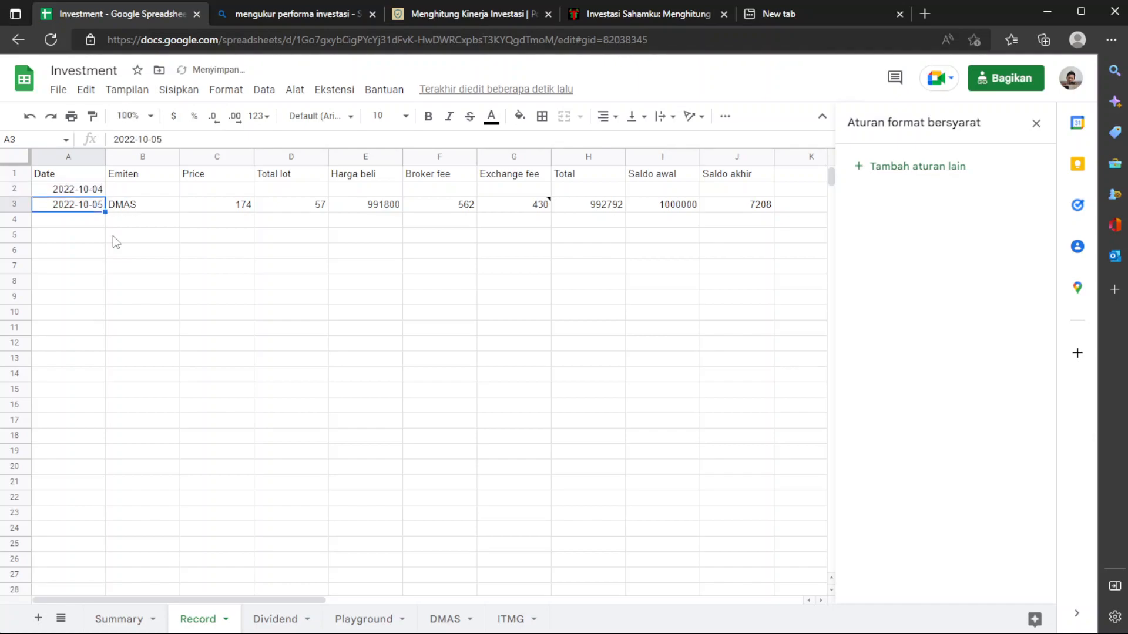
# Enter 0 as Saldo awal and 1000000 as Saldo akhir in the 2022-10-04 row
pyautogui.press('Up')
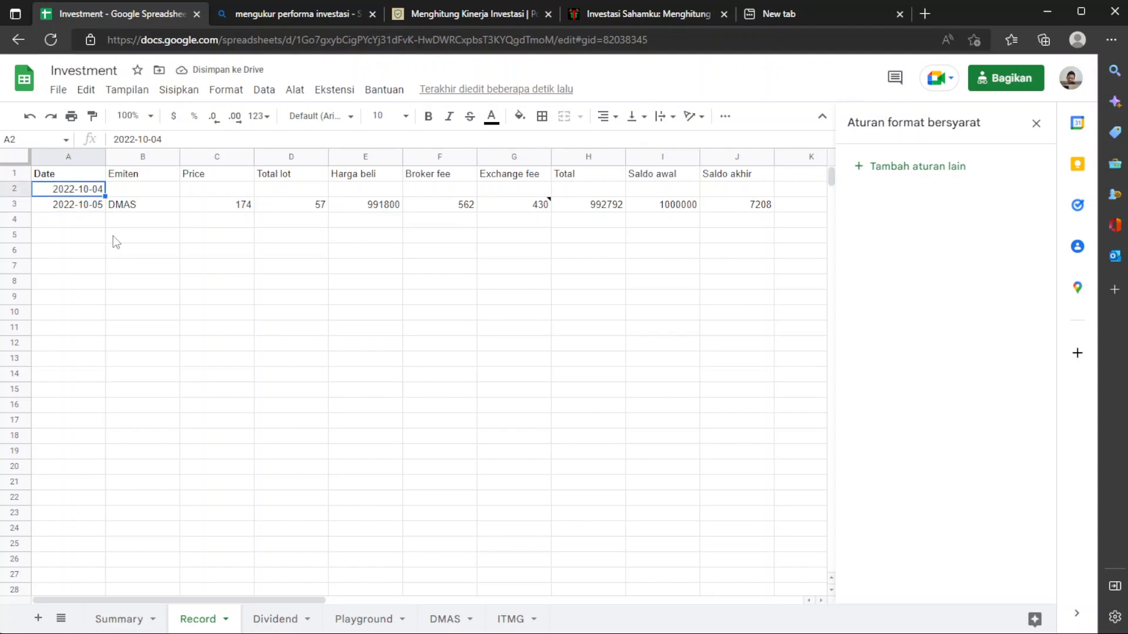
pyautogui.press('Right')
pyautogui.press('Right')
pyautogui.press('Right')
pyautogui.press('Right')
pyautogui.press('Right')
pyautogui.press('Right')
pyautogui.press('Right')
pyautogui.press('Right')
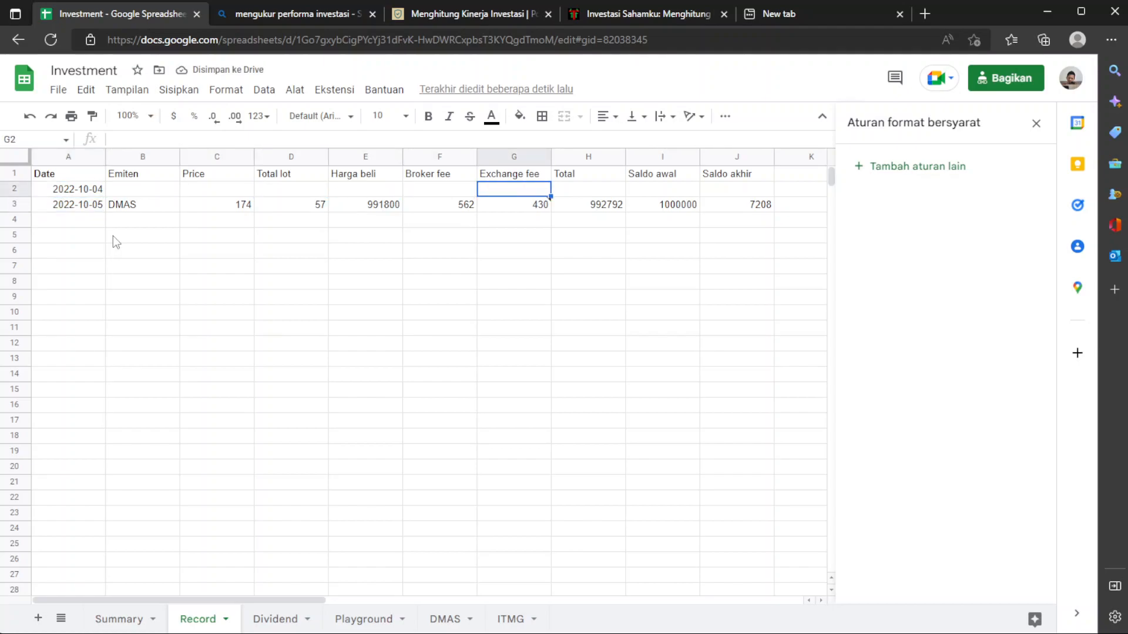
pyautogui.write('0')
pyautogui.press('Tab')
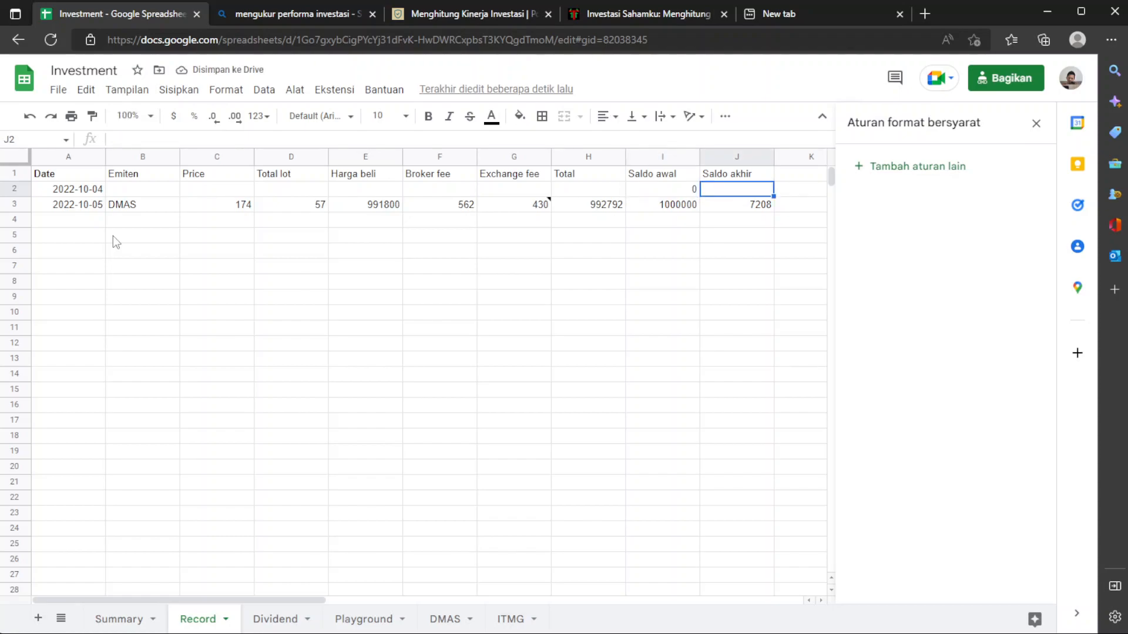
pyautogui.write('1000000')
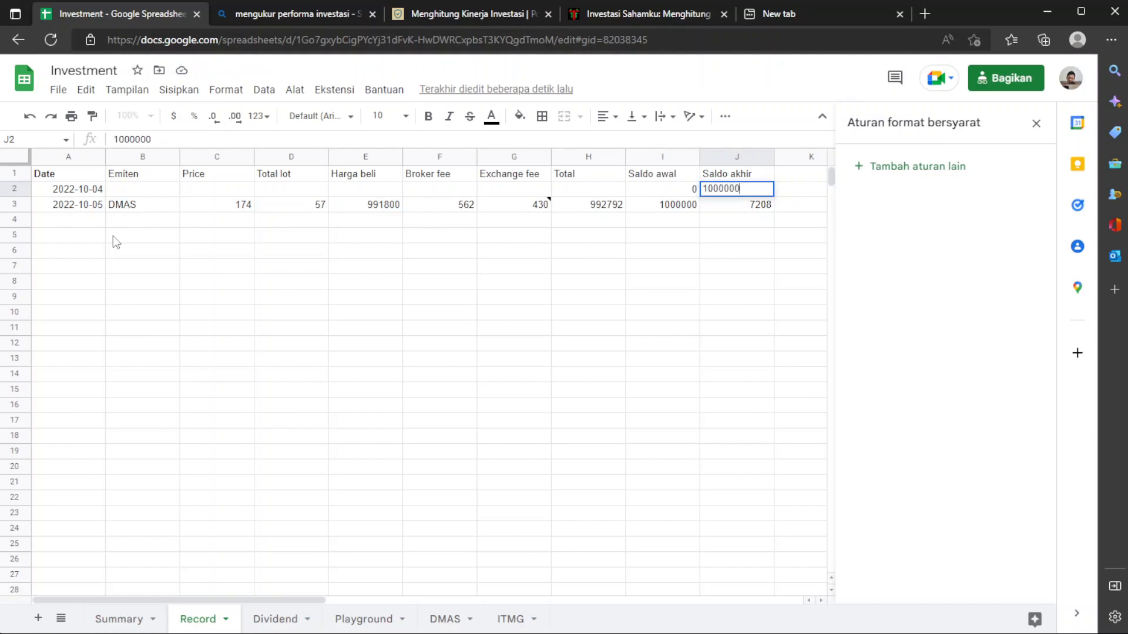
pyautogui.press('Return')
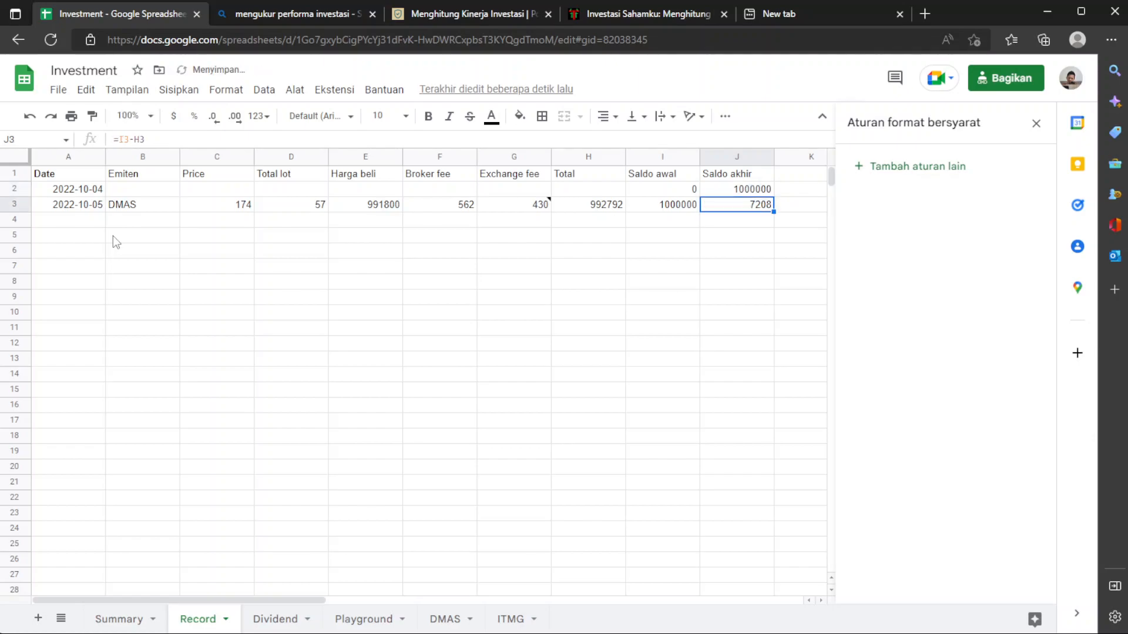
# Format the Saldo awal and Saldo akhir columns with the custom currency Rupiah Indonesia, without decimals
pyautogui.click(734, 157)
pyautogui.keyDown('shift'); pyautogui.click(661, 157); pyautogui.keyUp('shift')
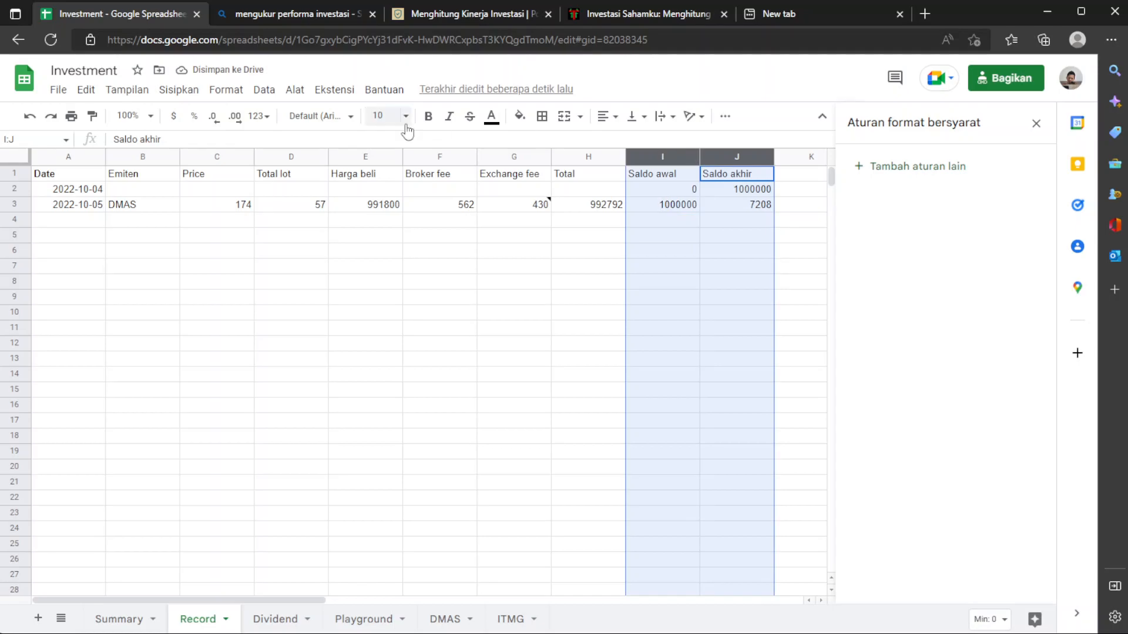
pyautogui.click(234, 91)
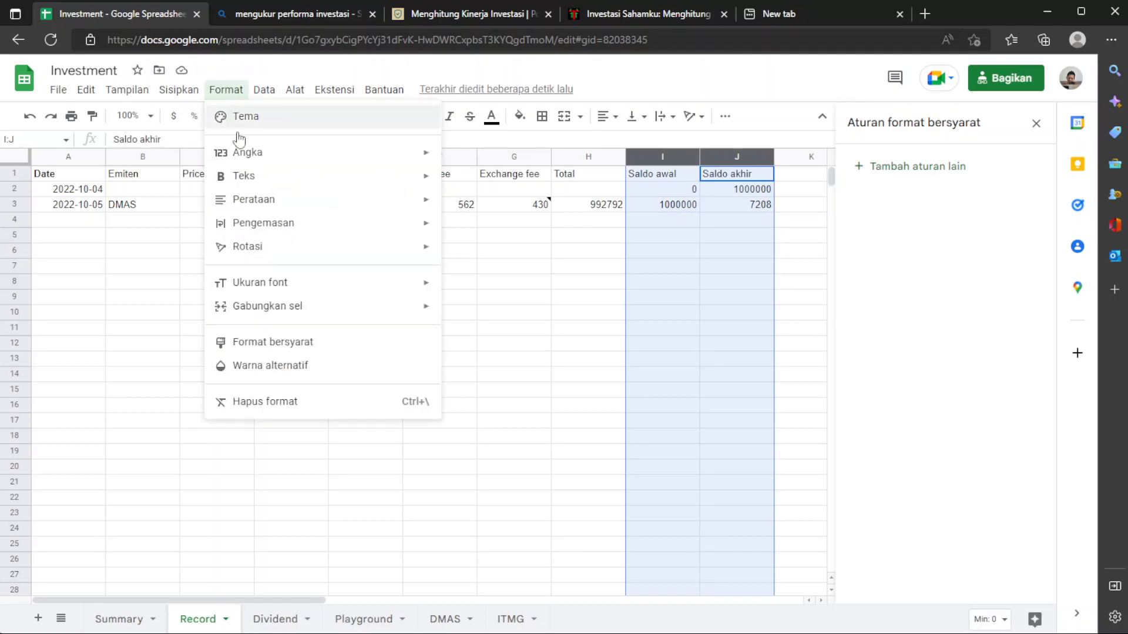
pyautogui.moveTo(276, 153)
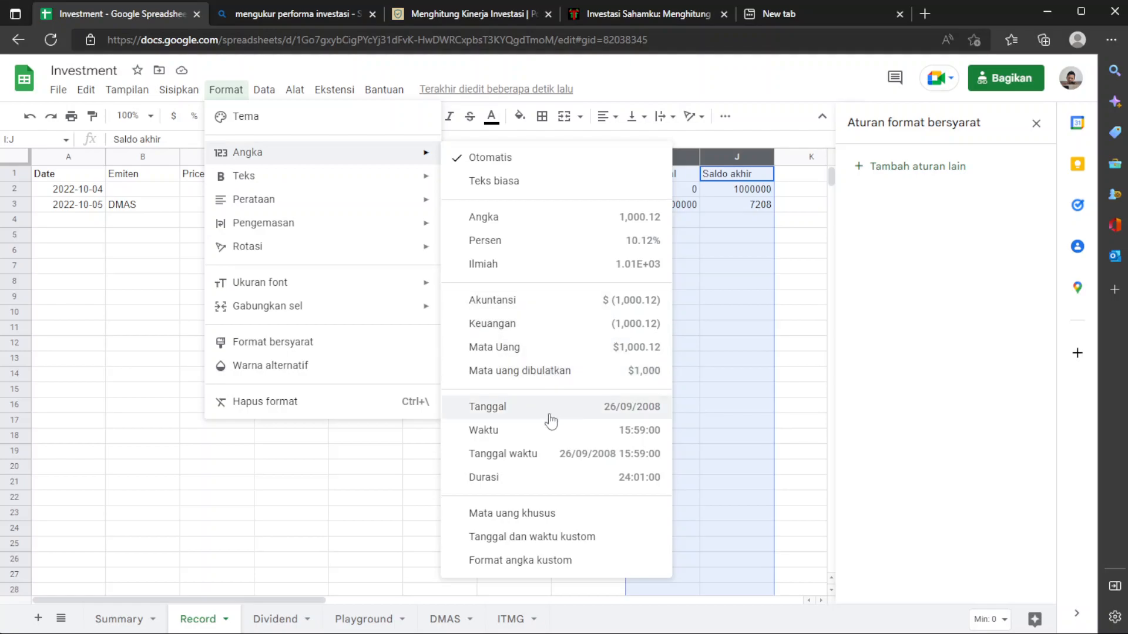
pyautogui.click(541, 522)
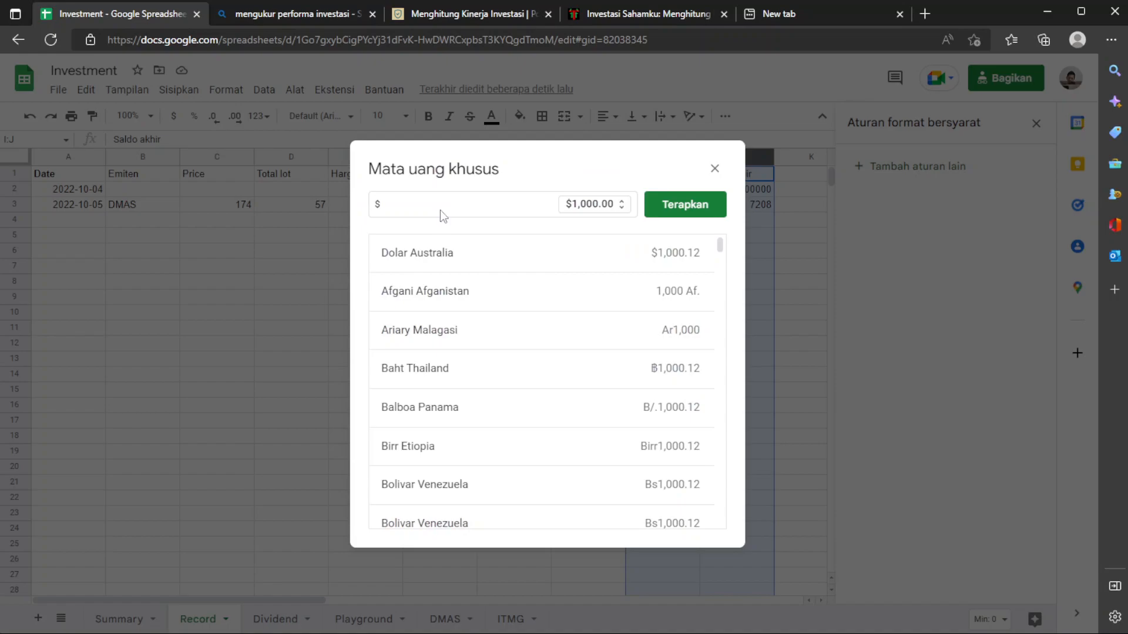
pyautogui.scroll(-15, 464, 356)
pyautogui.scroll(-20, 468, 359)
pyautogui.scroll(-20, 468, 358)
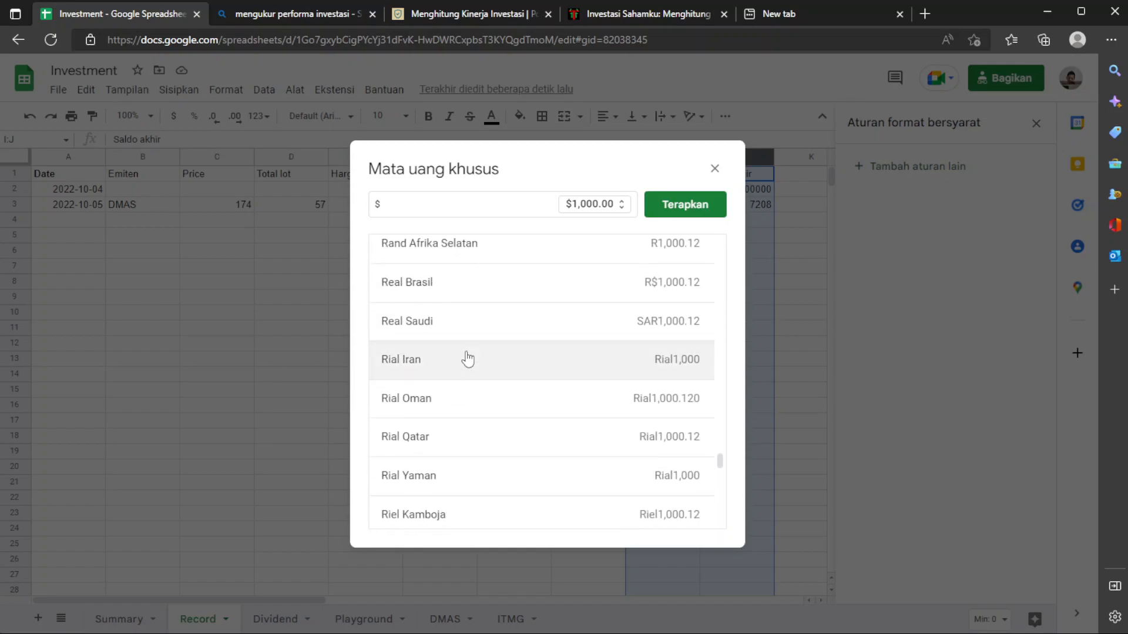
pyautogui.scroll(-15, 468, 359)
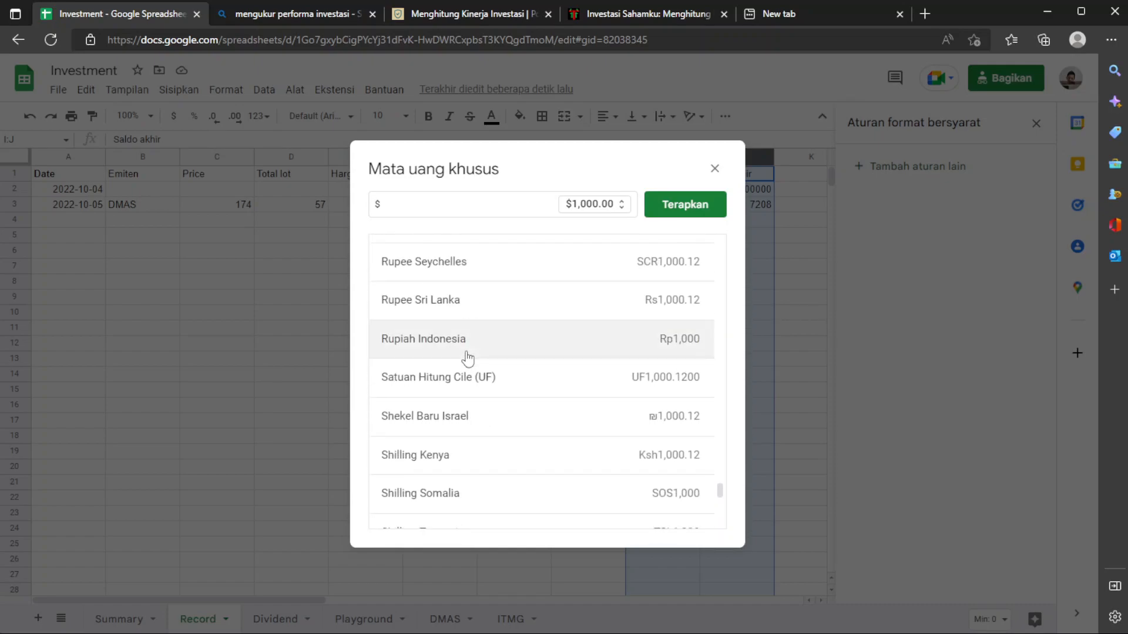
pyautogui.click(468, 359)
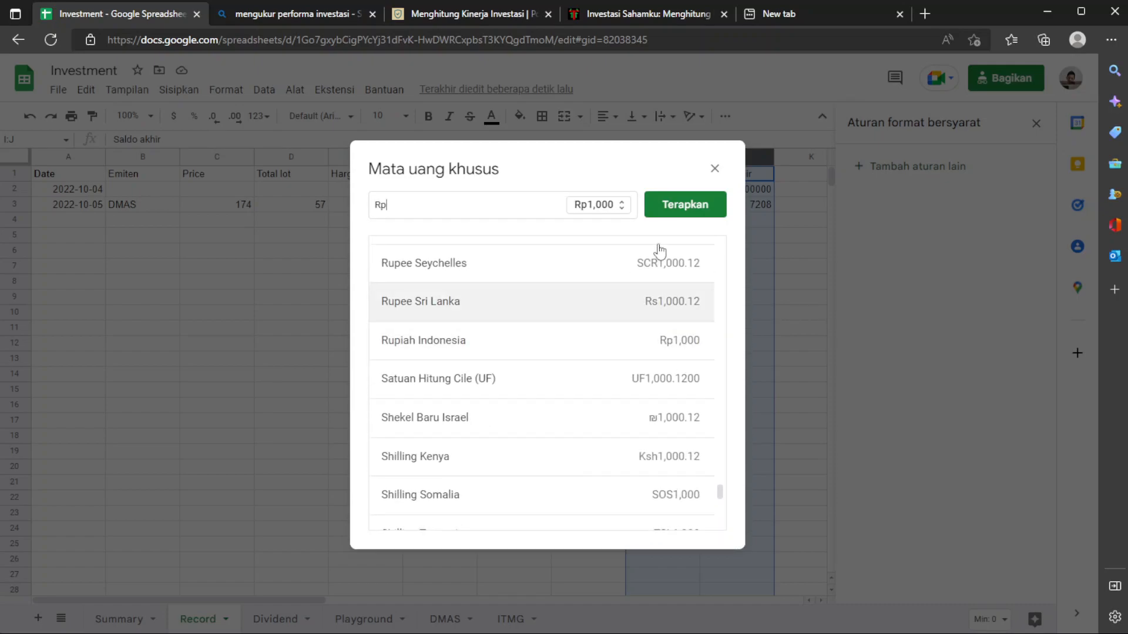
pyautogui.click(685, 212)
pyautogui.click(686, 236)
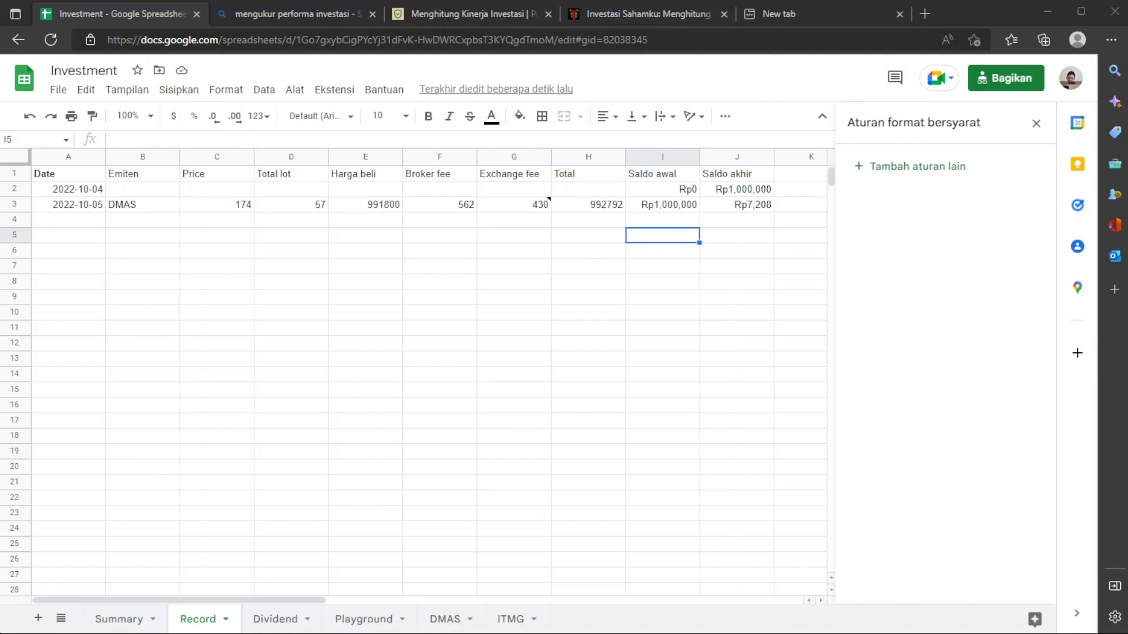
# Examine the Record sheet's columns from Emiten to Exchange fee to decide where a new column belongs
pyautogui.click(492, 266)
pyautogui.click(218, 246)
pyautogui.click(200, 193)
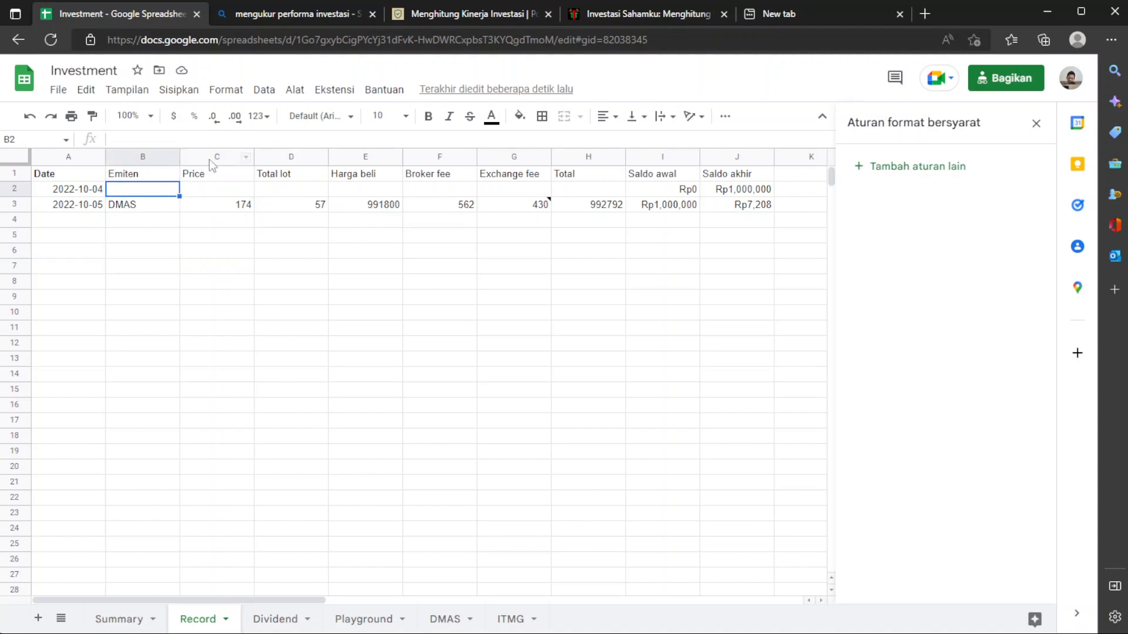
pyautogui.click(209, 157)
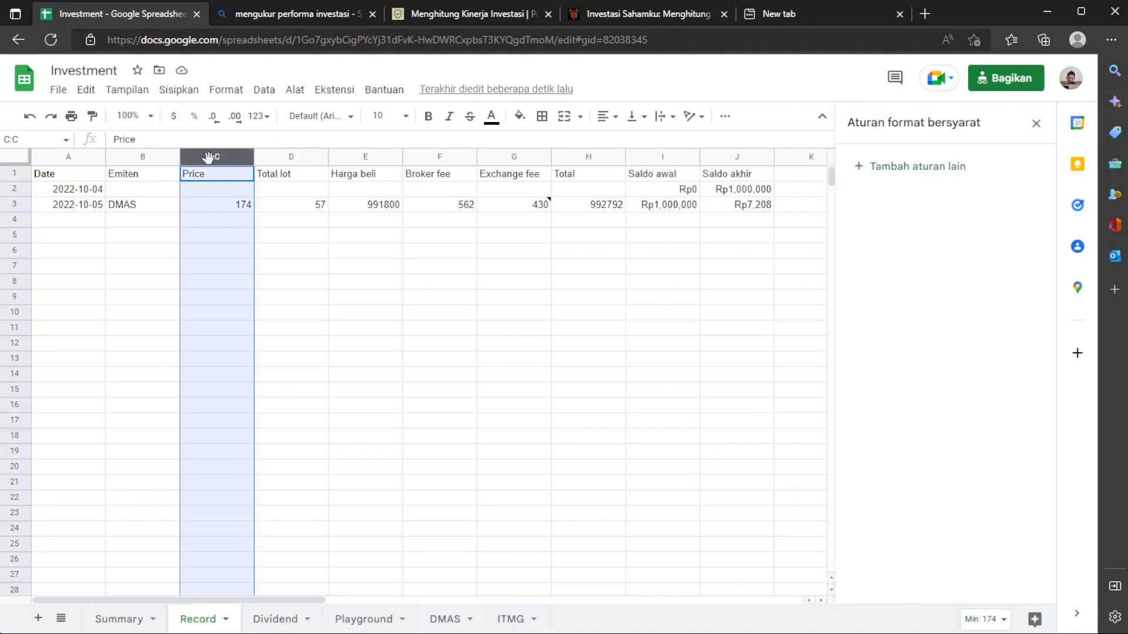
pyautogui.click(145, 157)
pyautogui.rightClick(145, 158)
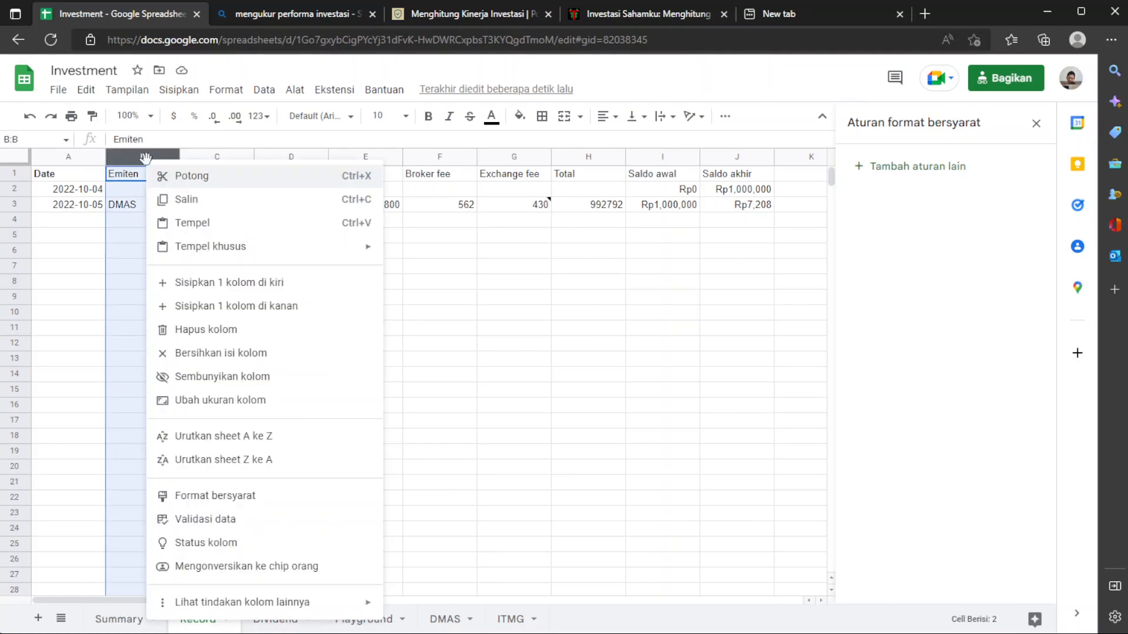
pyautogui.click(518, 295)
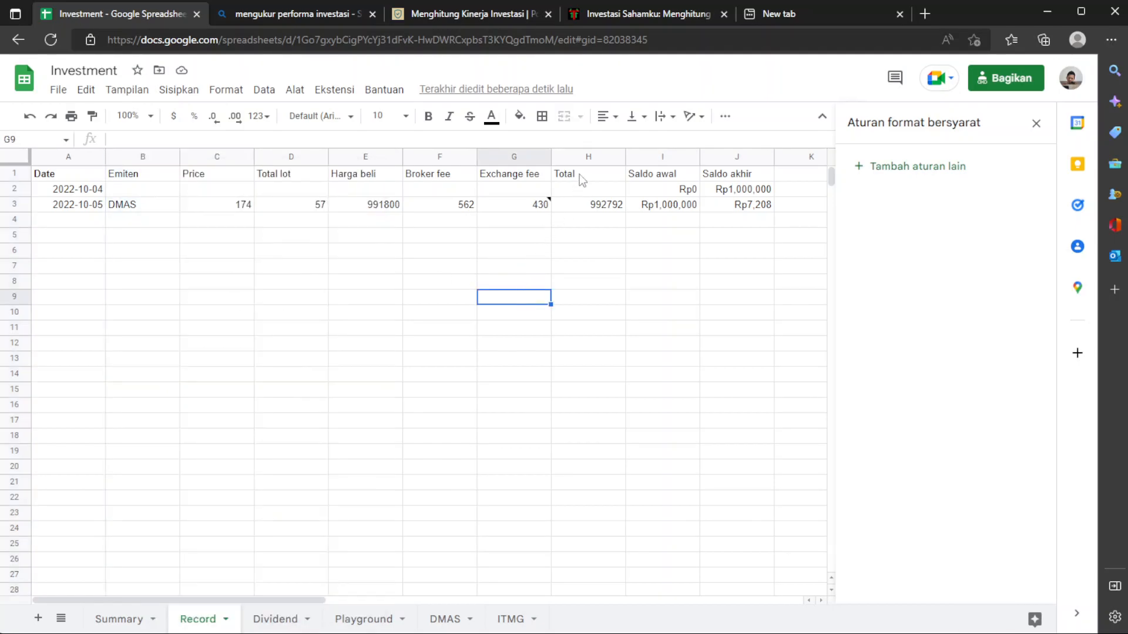
pyautogui.click(527, 154)
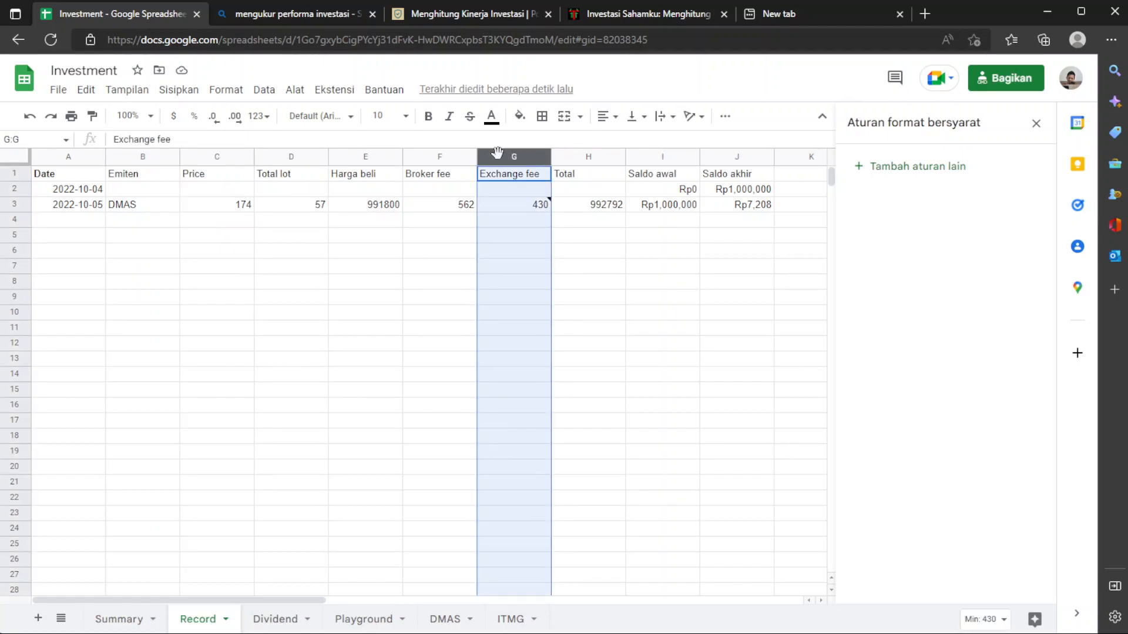
pyautogui.click(385, 157)
pyautogui.click(299, 157)
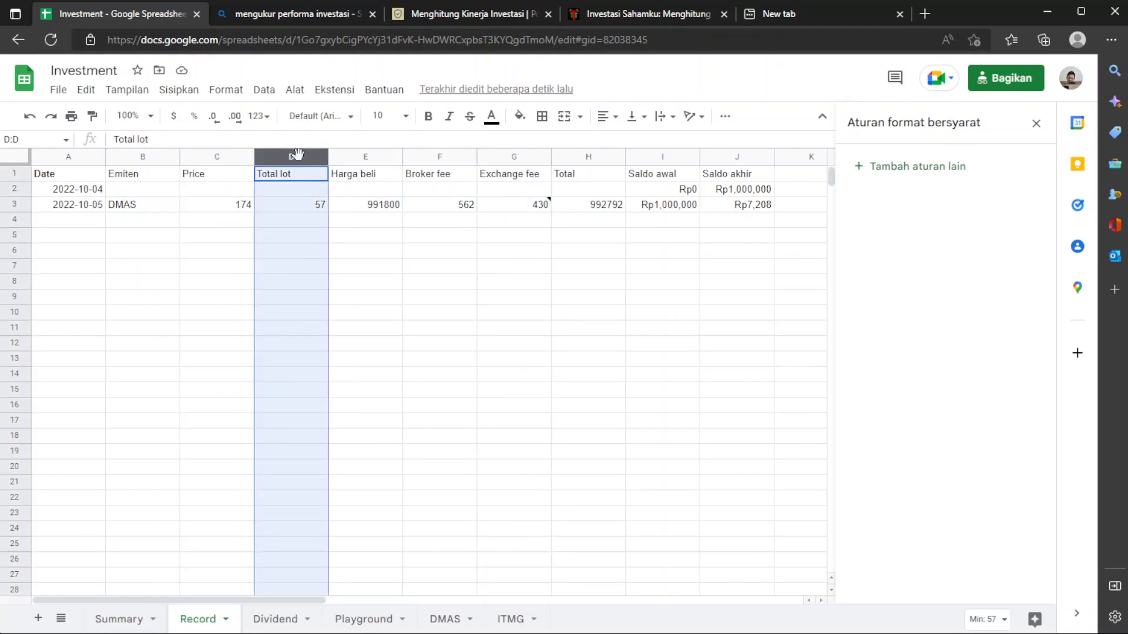
pyautogui.click(214, 158)
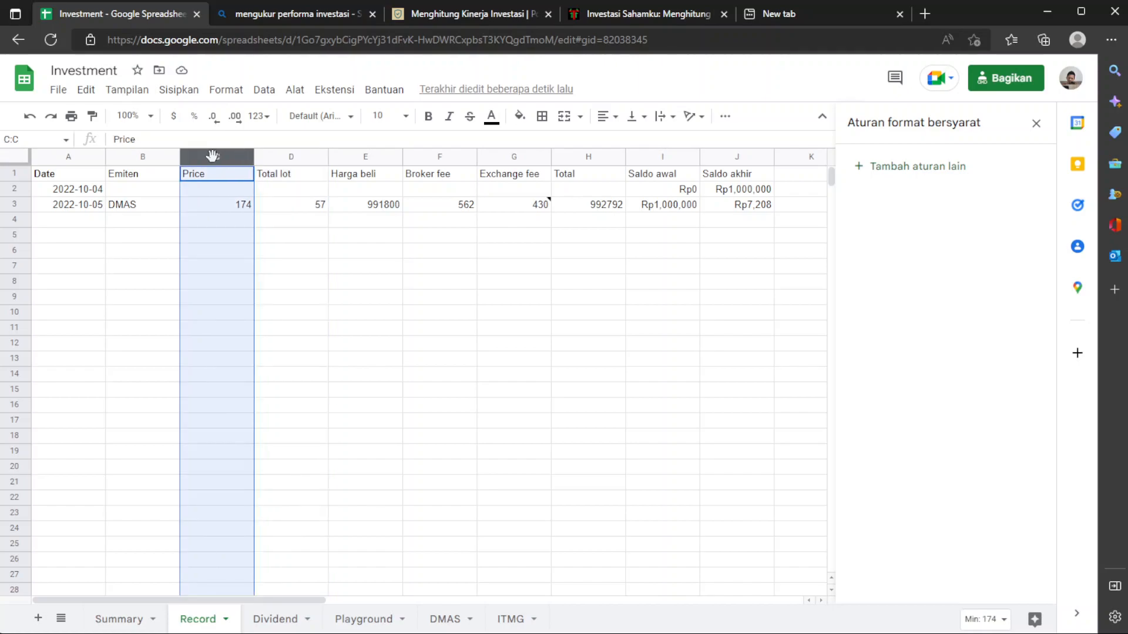
pyautogui.click(147, 157)
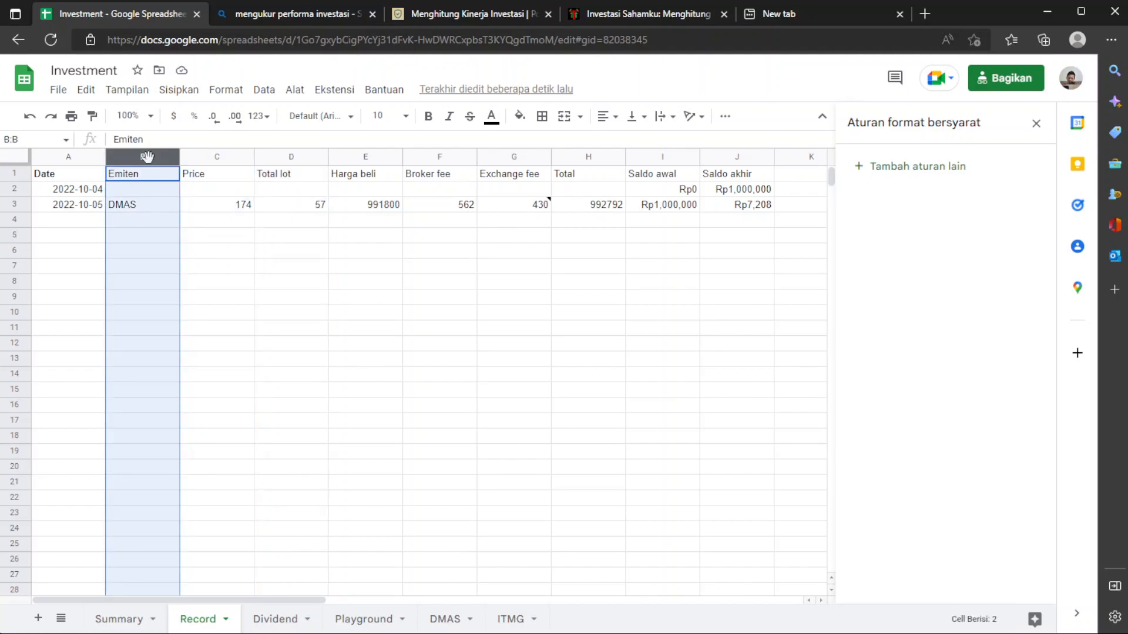
pyautogui.click(295, 159)
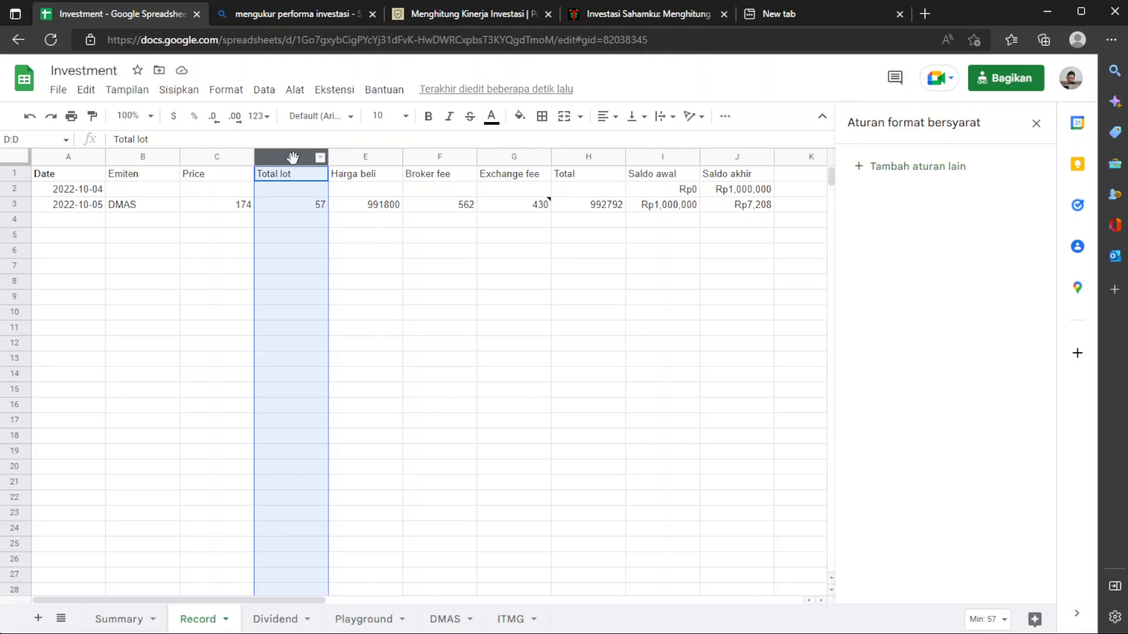
pyautogui.rightClick(293, 157)
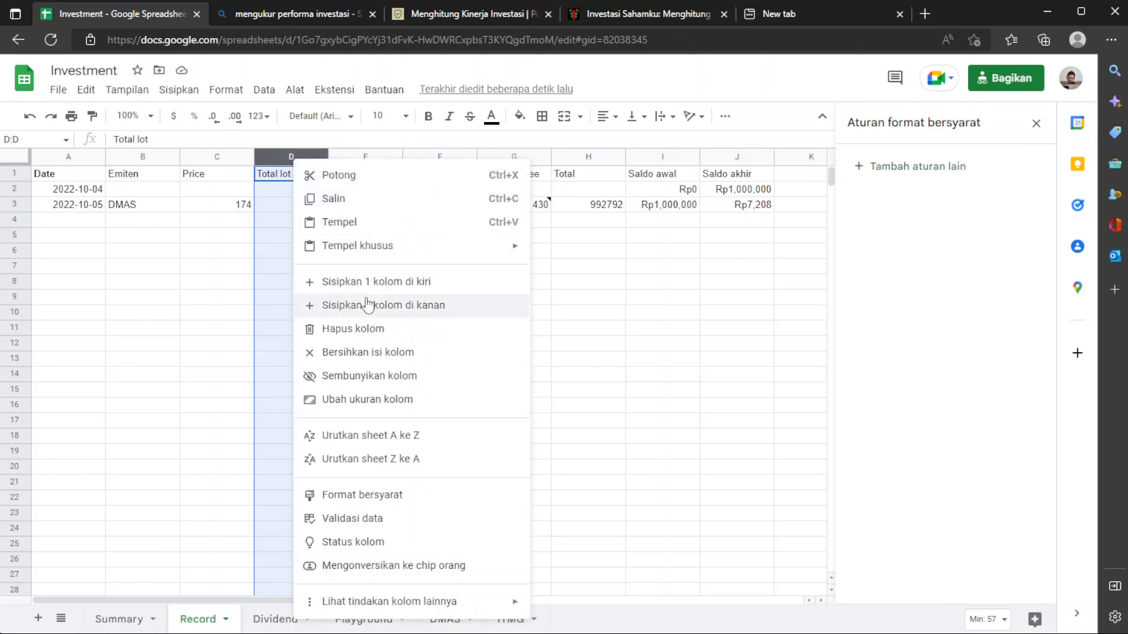
# Insert a column before Emiten on the Record sheet and head it Uang masuk
pyautogui.click(141, 156)
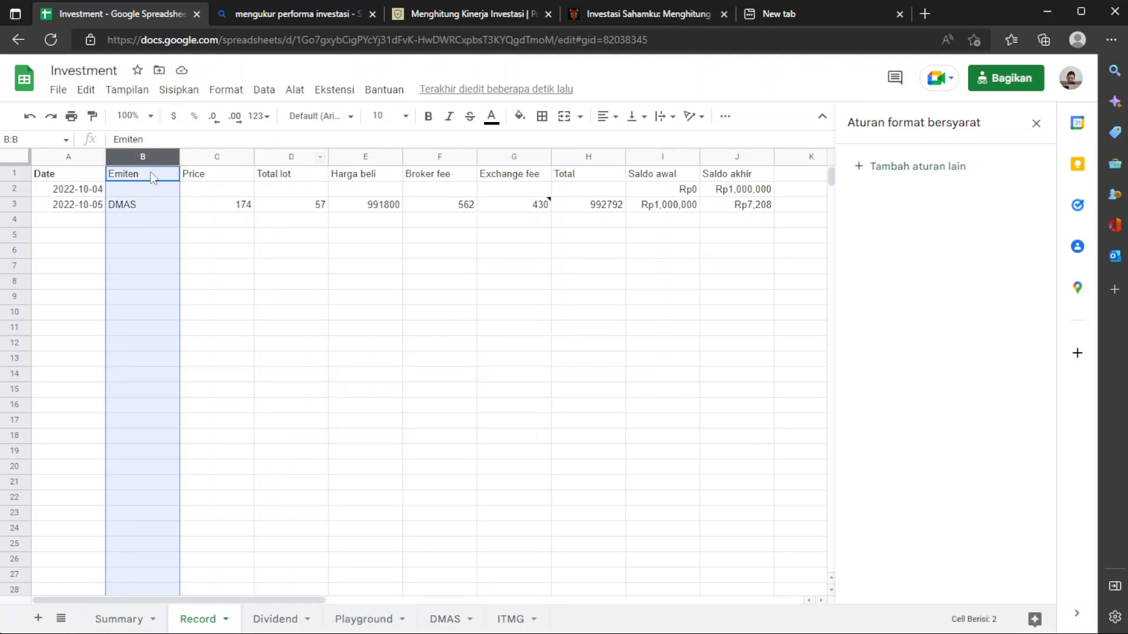
pyautogui.rightClick(134, 155)
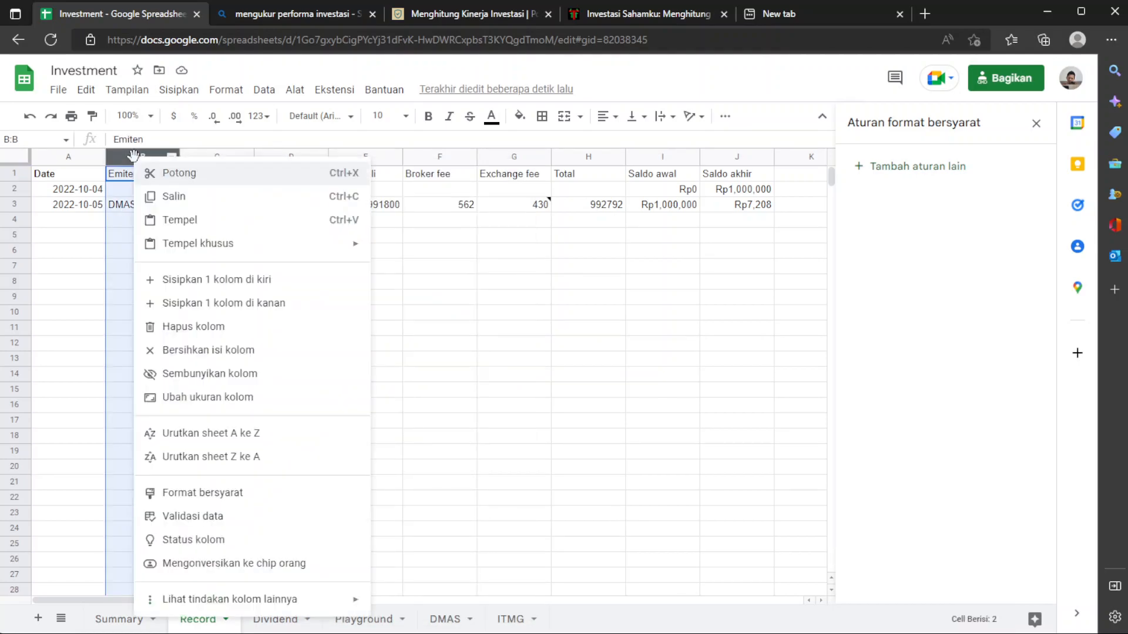
pyautogui.click(241, 287)
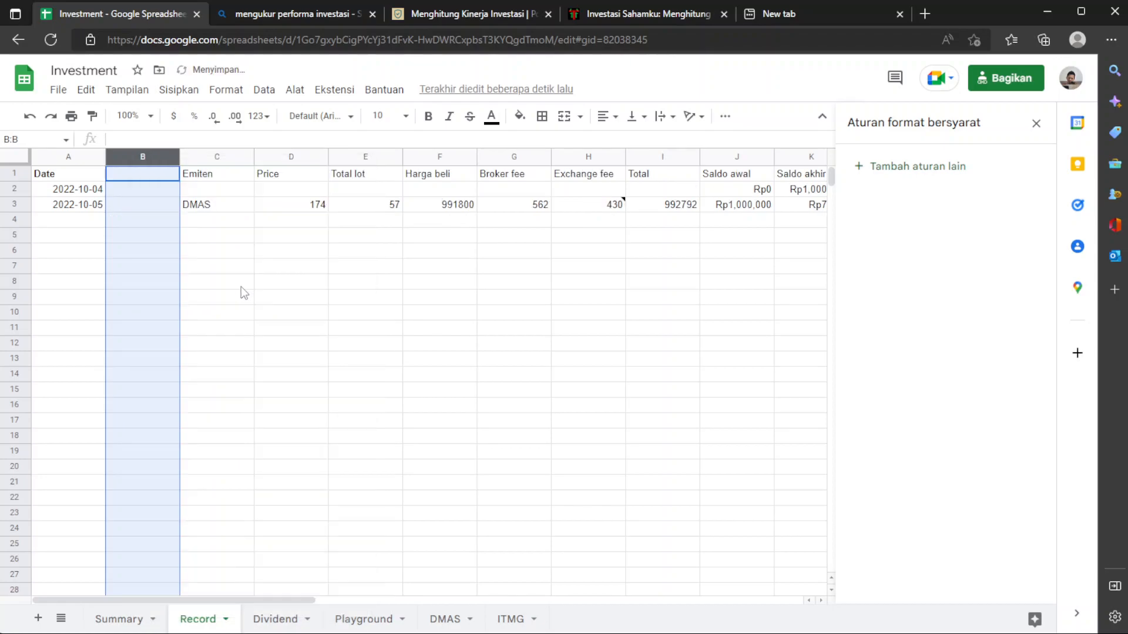
pyautogui.click(149, 179)
pyautogui.write('Uang masuk')
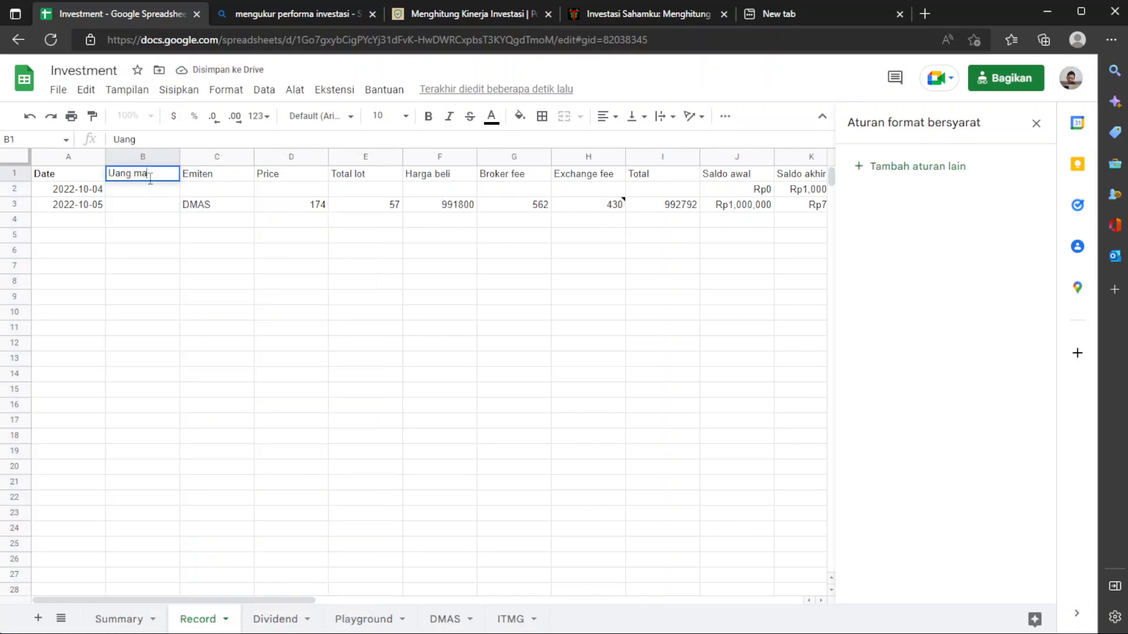
pyautogui.press('Return')
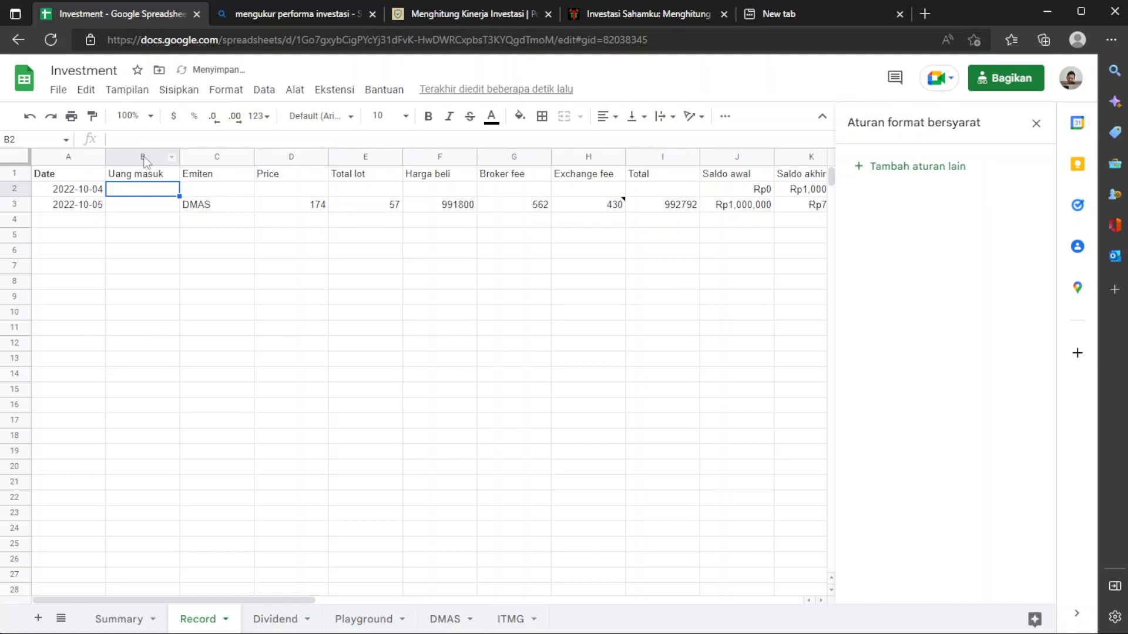
# Insert a column between Uang masuk and Emiten on the Record sheet and head it Uang keluar
pyautogui.rightClick(144, 156)
pyautogui.click(252, 302)
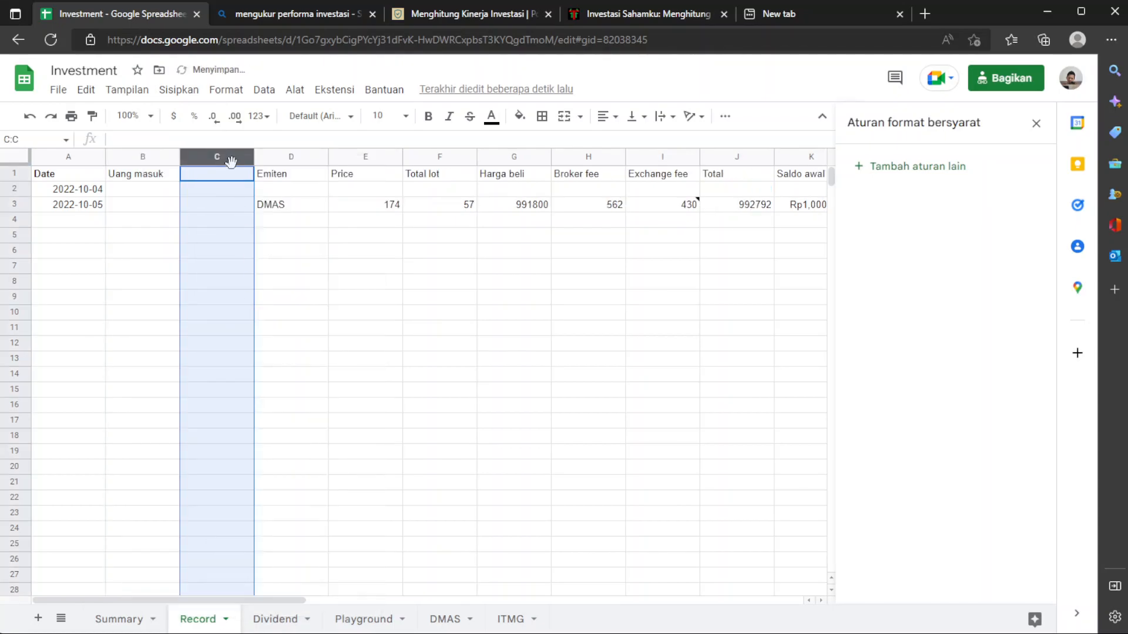
pyautogui.click(211, 182)
pyautogui.write('Uang keluar')
pyautogui.press('Return')
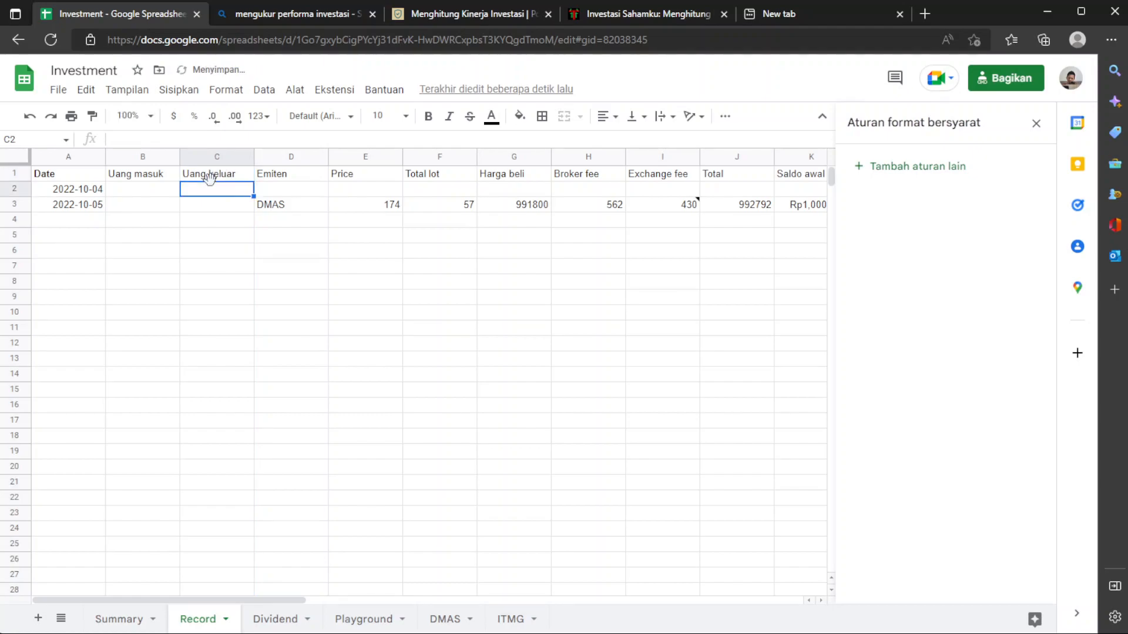
# Enter 1000000 as Uang masuk in the 2022-10-04 row
pyautogui.press('Left')
pyautogui.write('1')
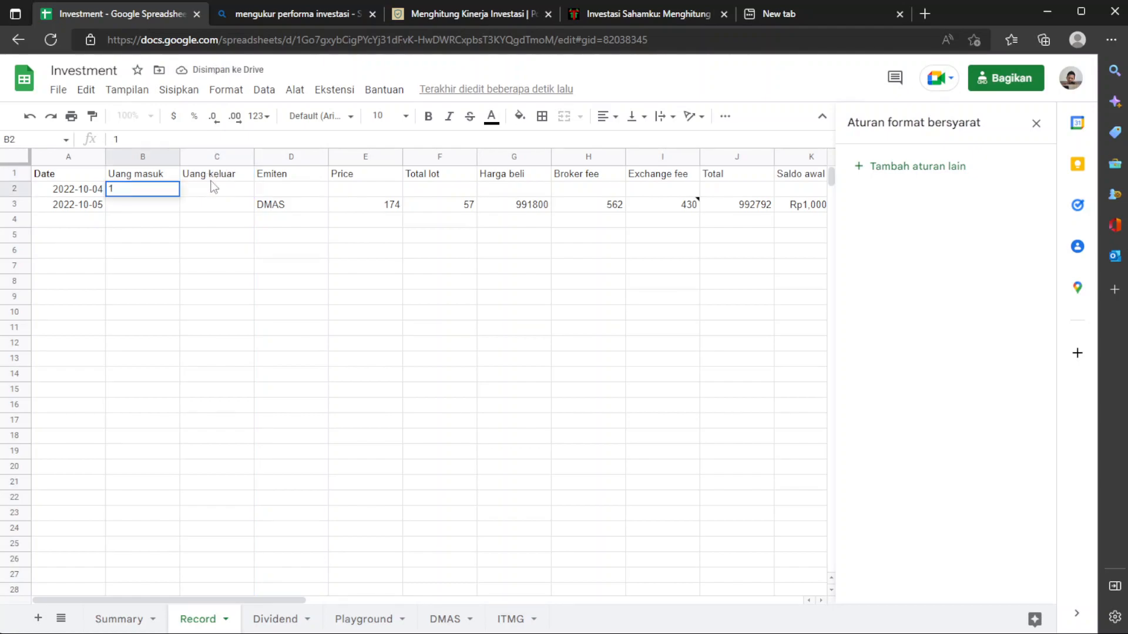
pyautogui.write('000000')
pyautogui.press('Return')
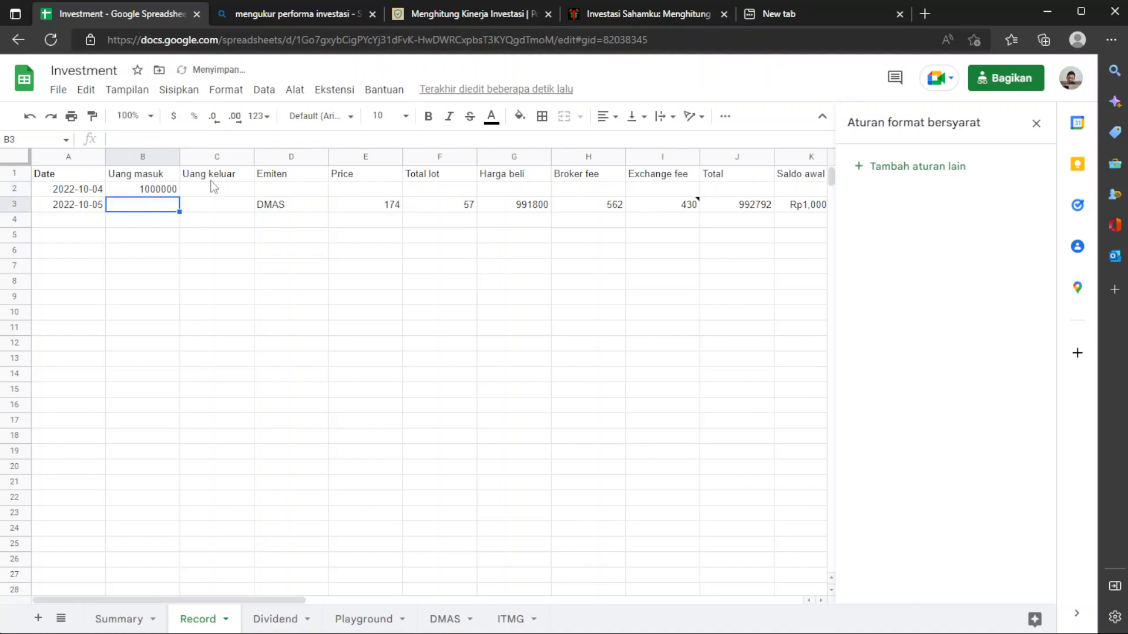
# Format the Uang masuk, Harga beli, Broker fee, Exchange fee and Total columns as Rupiah Indonesia
pyautogui.click(164, 155)
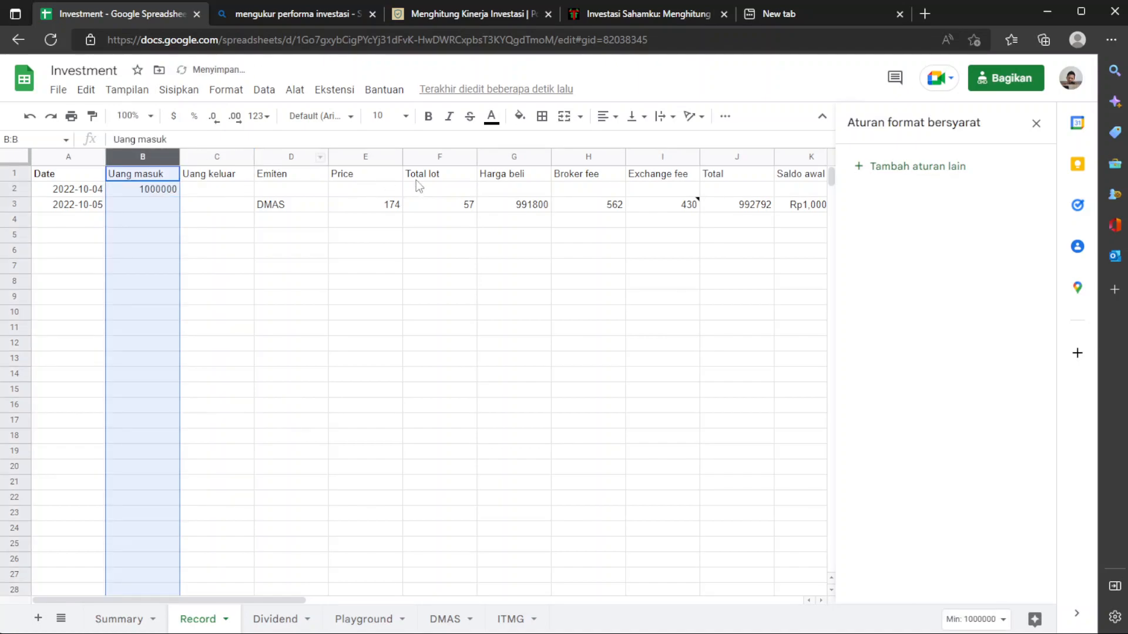
pyautogui.keyDown('ctrl'); pyautogui.click(531, 160); pyautogui.keyUp('ctrl')
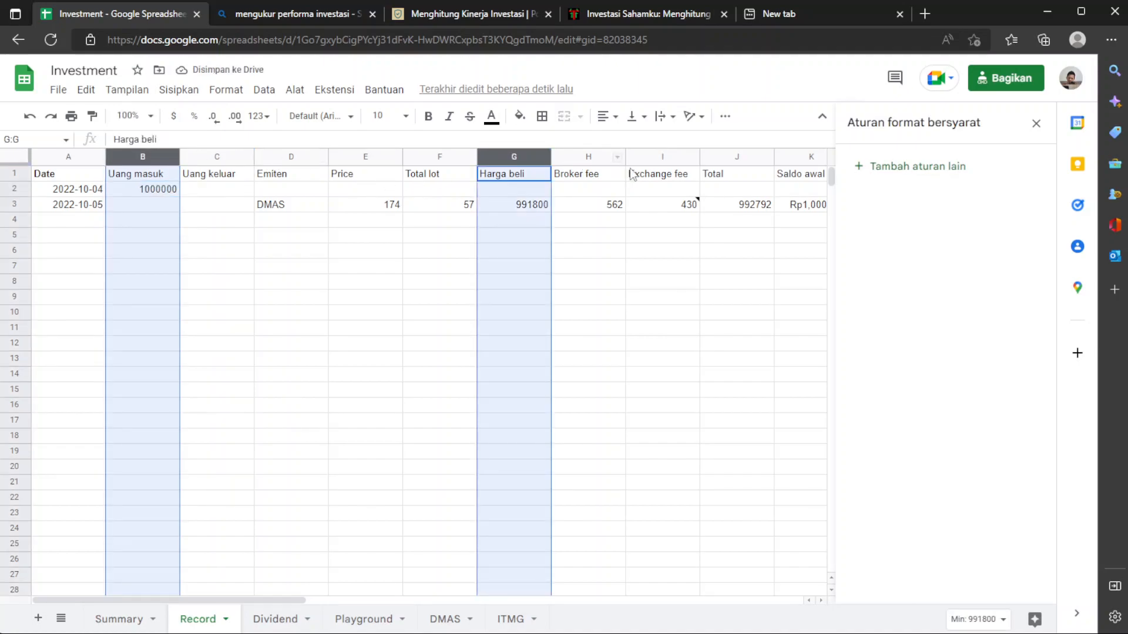
pyautogui.keyDown('ctrl'); pyautogui.click(589, 158); pyautogui.keyUp('ctrl')
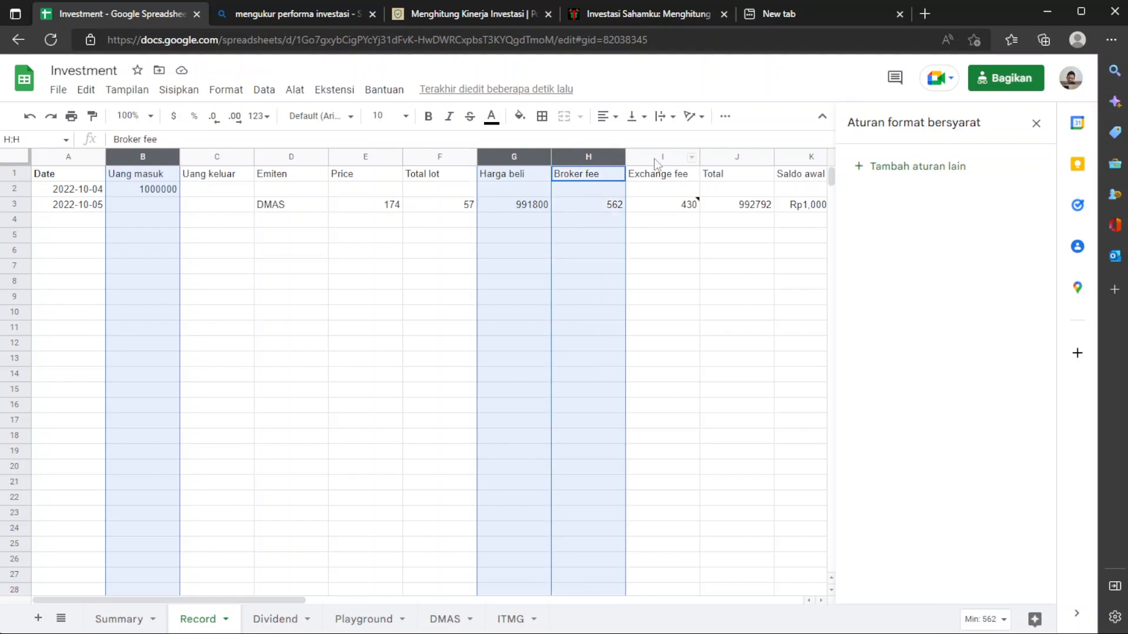
pyautogui.keyDown('ctrl'); pyautogui.click(656, 158); pyautogui.keyUp('ctrl')
pyautogui.keyDown('ctrl'); pyautogui.click(723, 157); pyautogui.keyUp('ctrl')
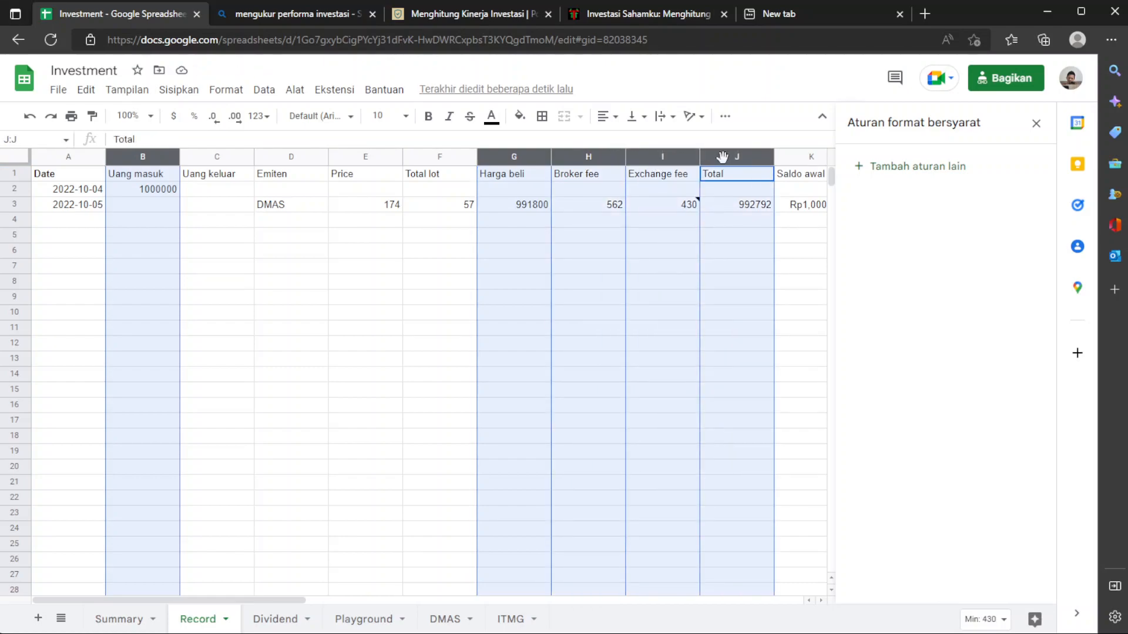
pyautogui.click(216, 92)
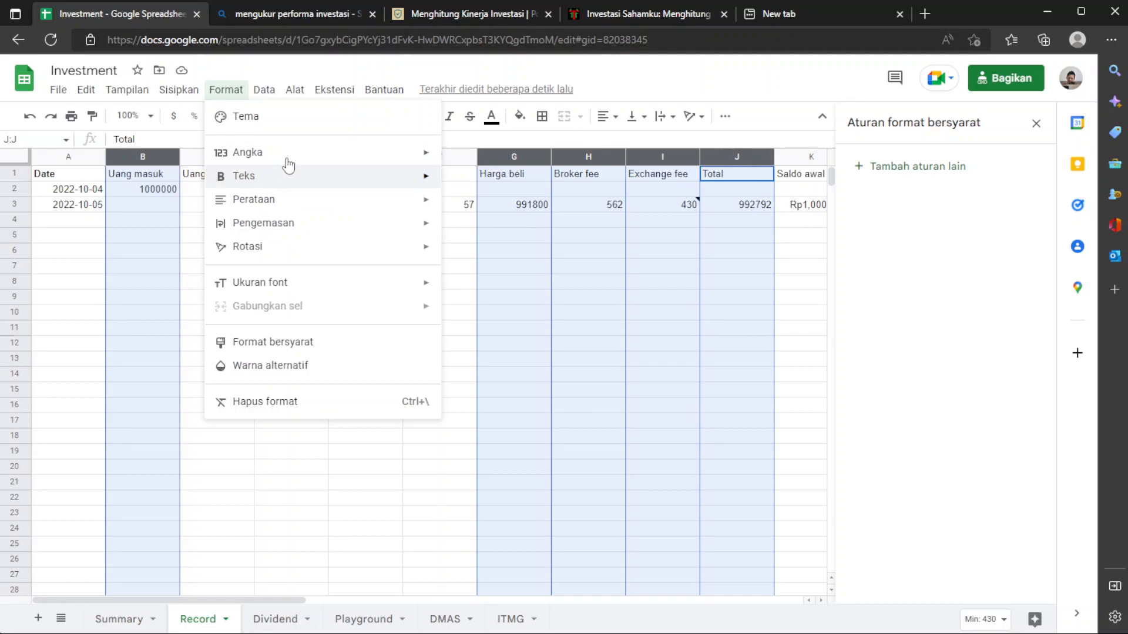
pyautogui.moveTo(288, 158)
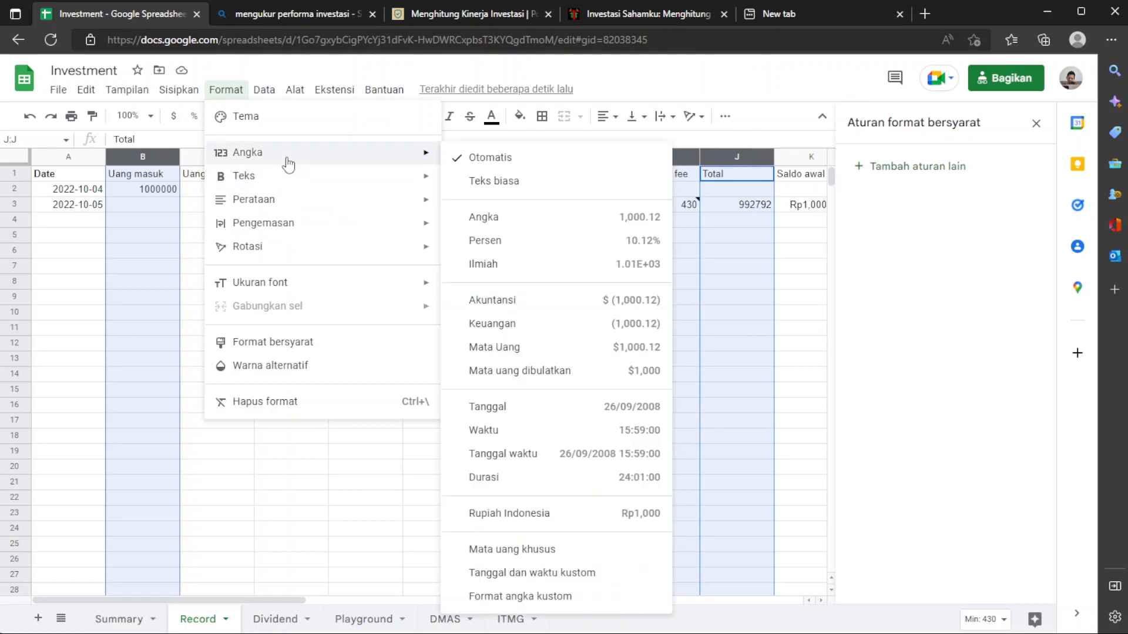
pyautogui.click(568, 516)
pyautogui.click(416, 402)
# Examine the Record sheet's fee, deposit and balance columns, including the Exchange fee note and the 2022-10-04 Uang masuk and Saldo akhir
pyautogui.hscroll(1, 583, 238)
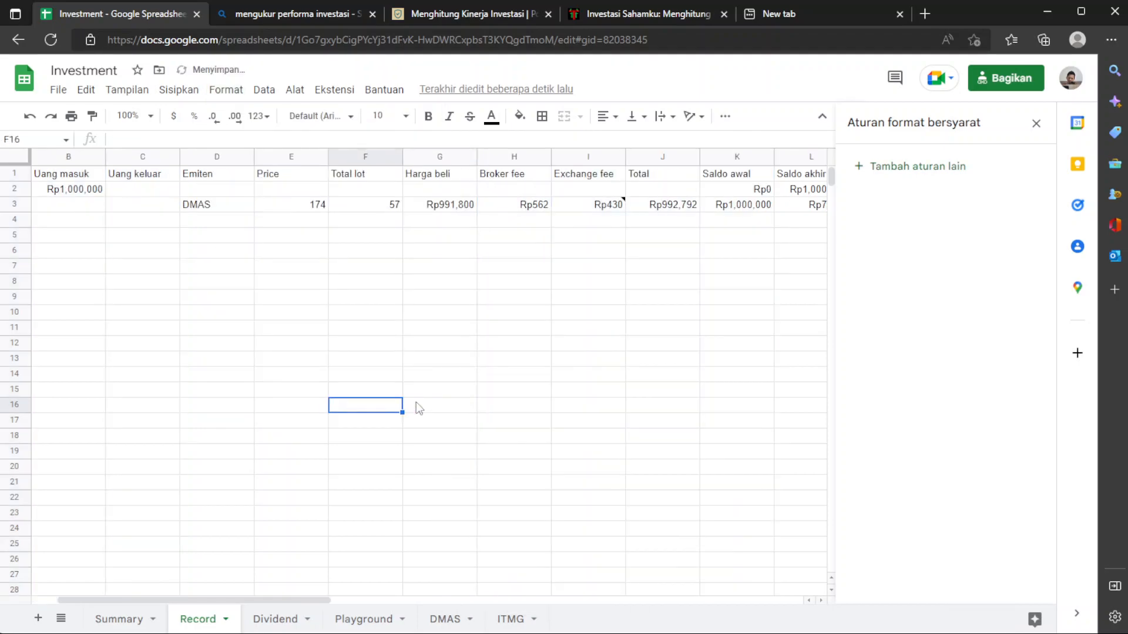
pyautogui.click(568, 200)
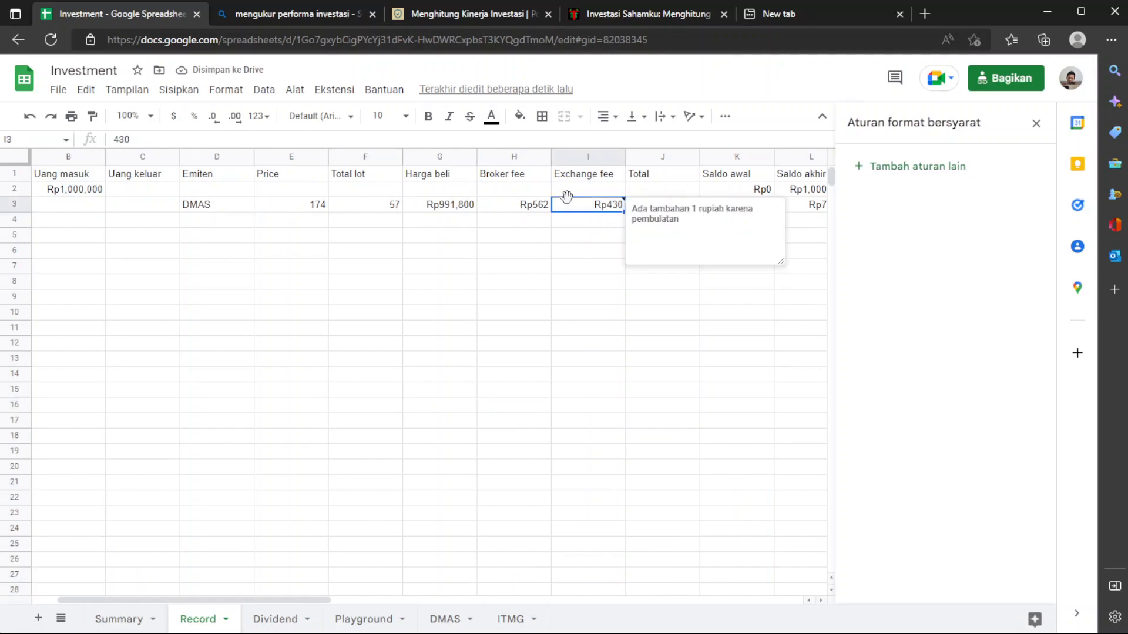
pyautogui.click(542, 299)
pyautogui.hscroll(2, 542, 300)
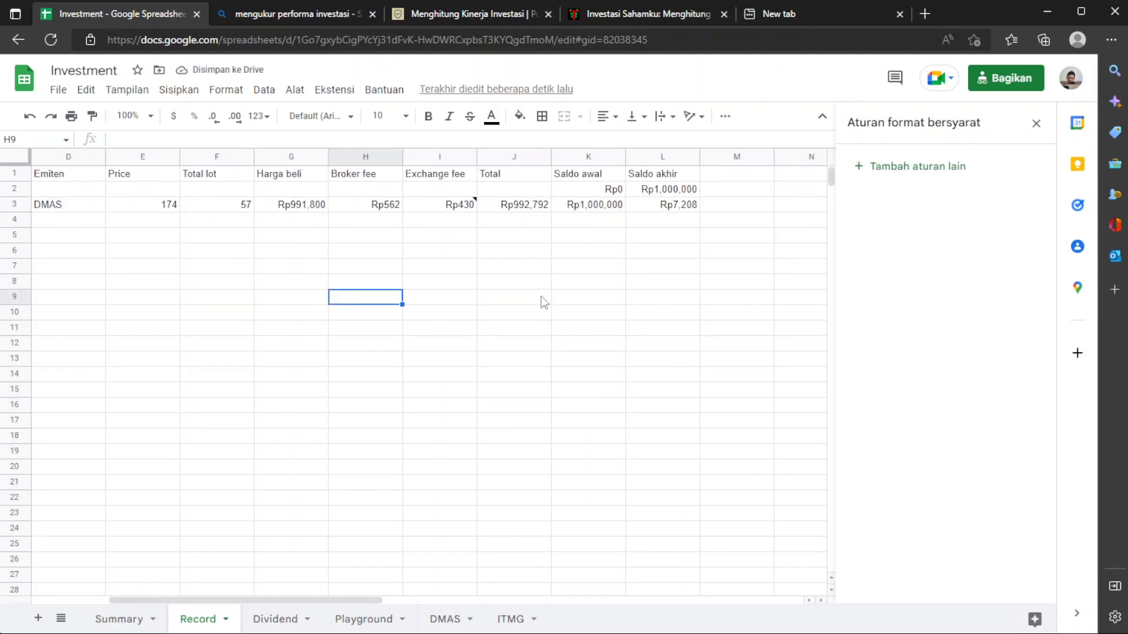
pyautogui.hscroll(-3, 541, 296)
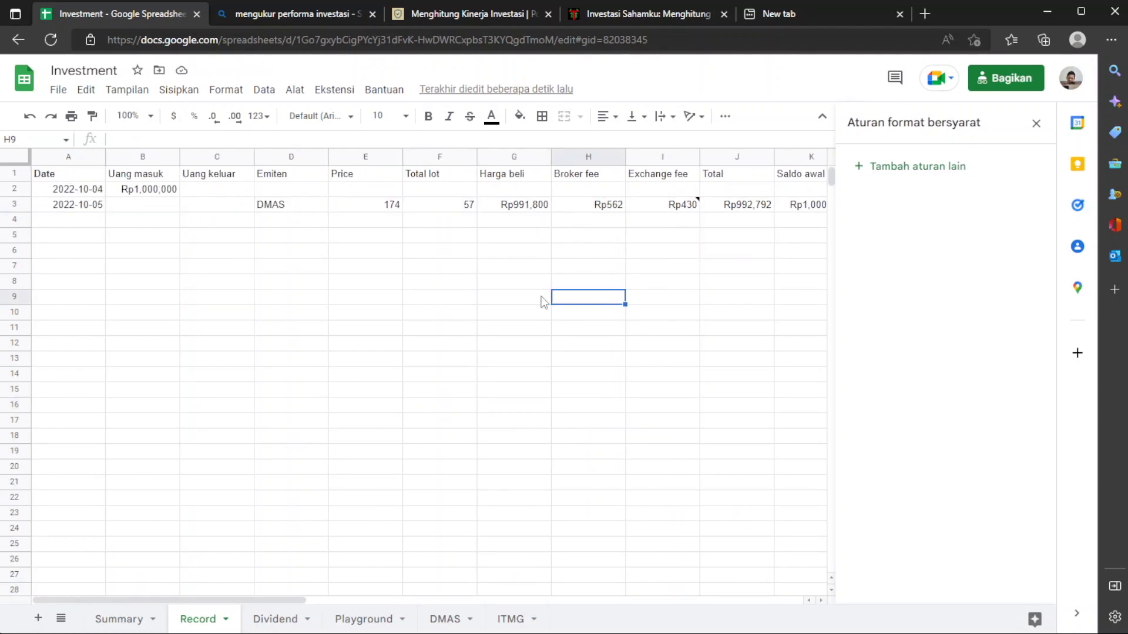
pyautogui.click(127, 193)
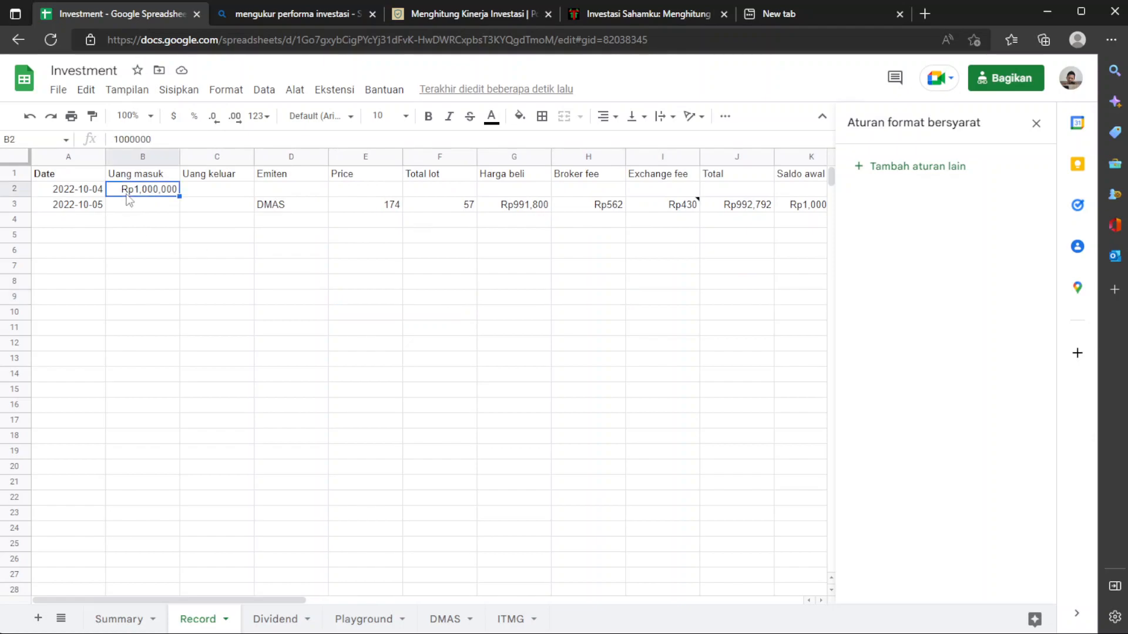
pyautogui.hscroll(5, 348, 240)
pyautogui.click(475, 189)
pyautogui.click(485, 190)
pyautogui.hscroll(-5, 526, 192)
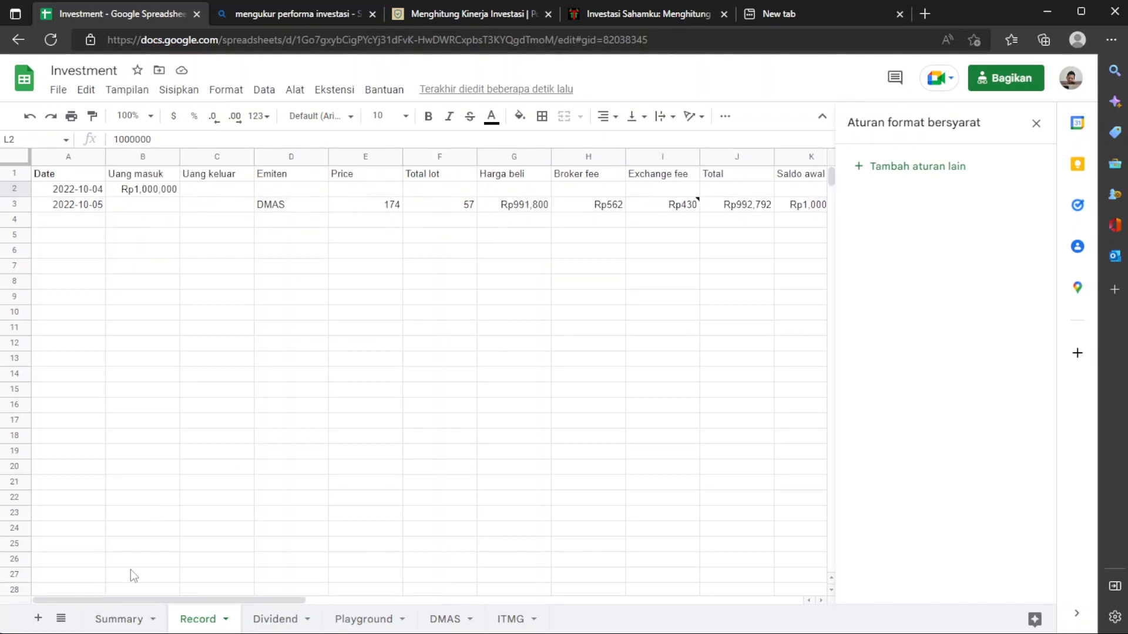
# On the Summary sheet, enter the header "Mulai investasi" in J2, beside October 2022
pyautogui.click(124, 619)
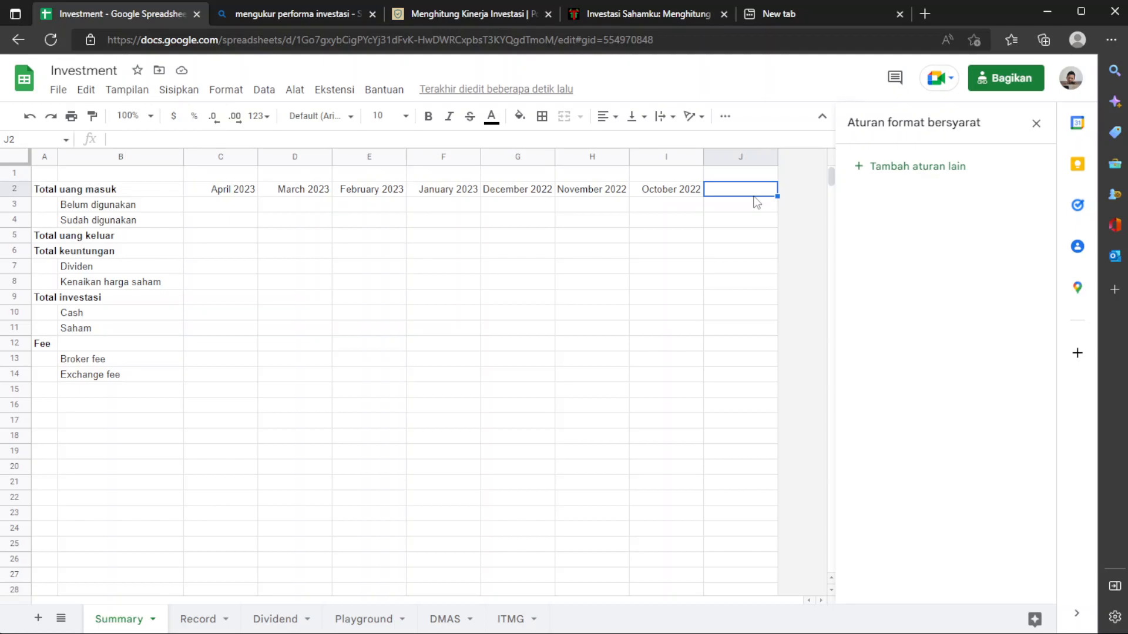
pyautogui.write('Mulai investasi')
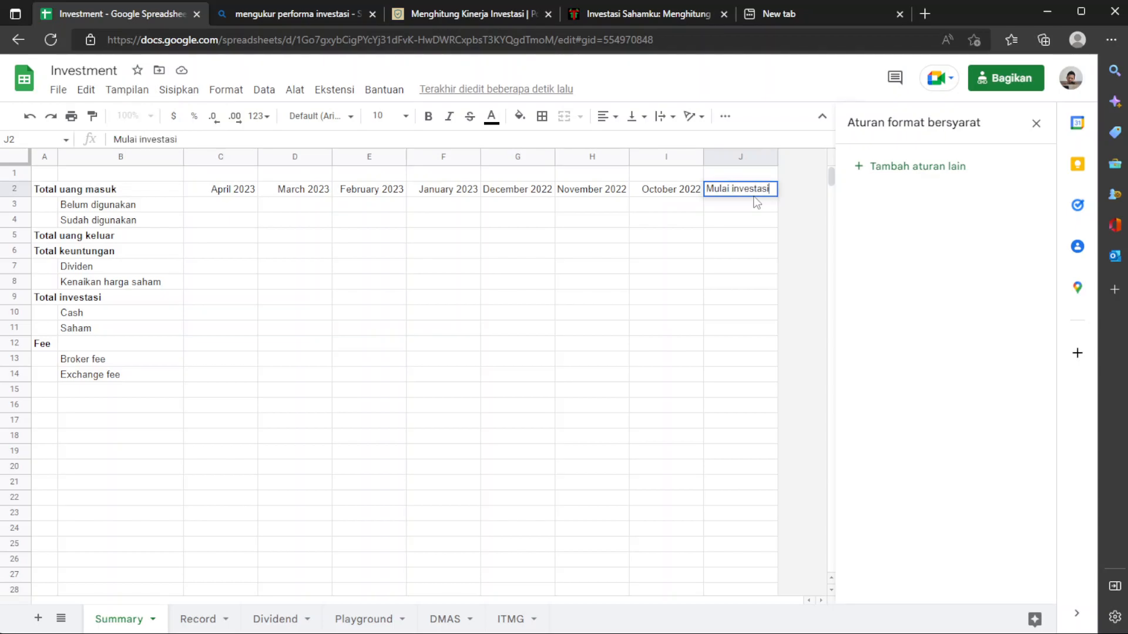
pyautogui.press('Return')
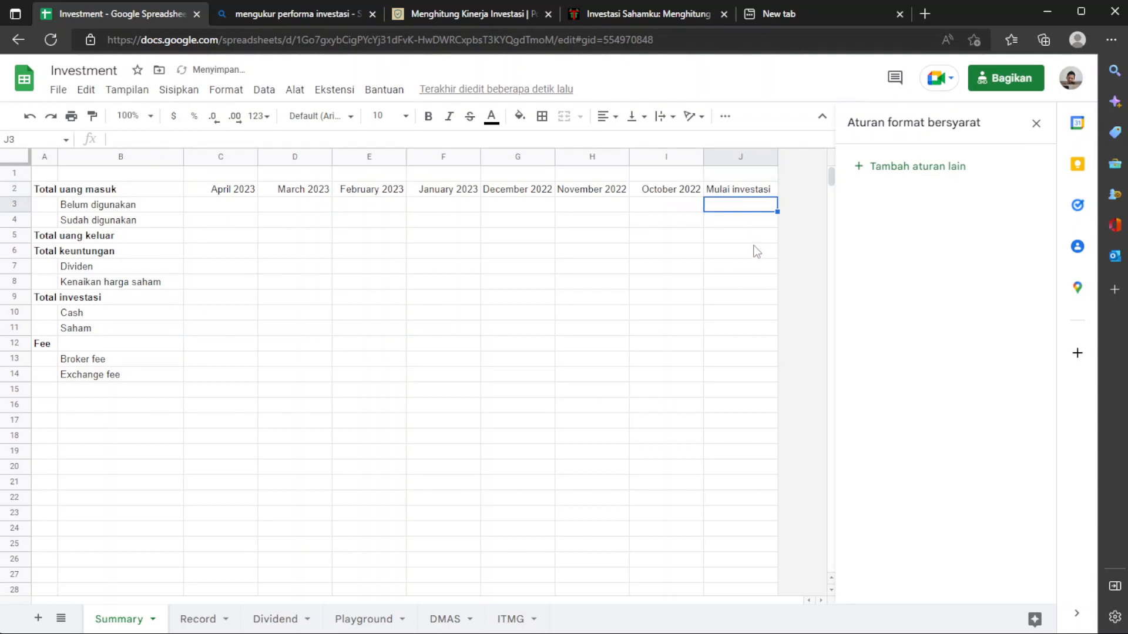
pyautogui.click(726, 194)
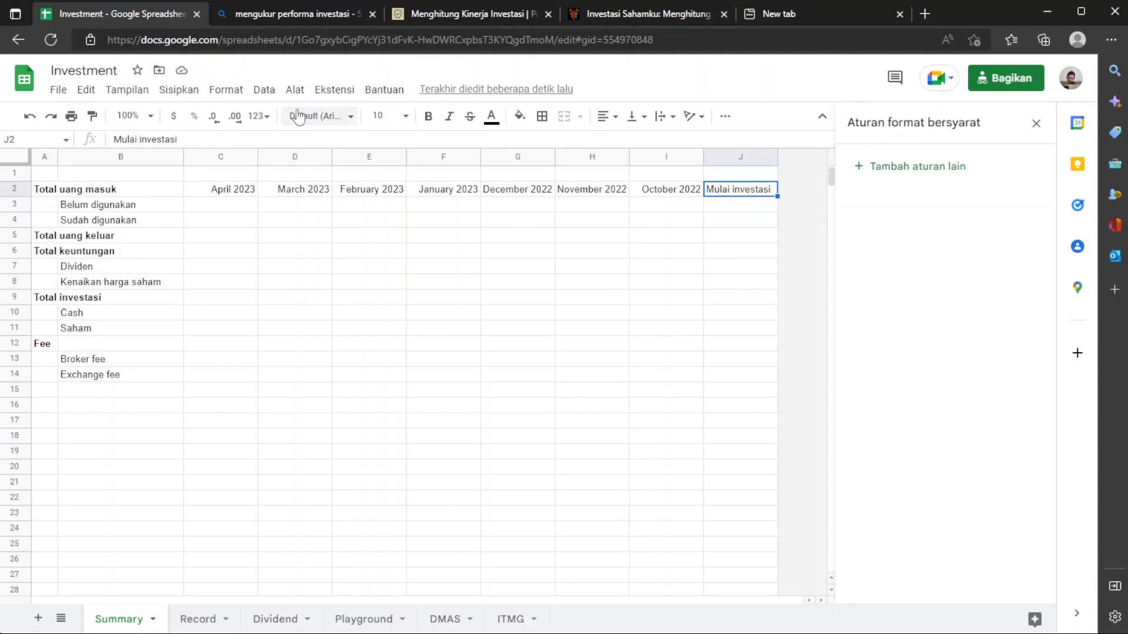
pyautogui.click(133, 92)
pyautogui.moveTo(177, 94)
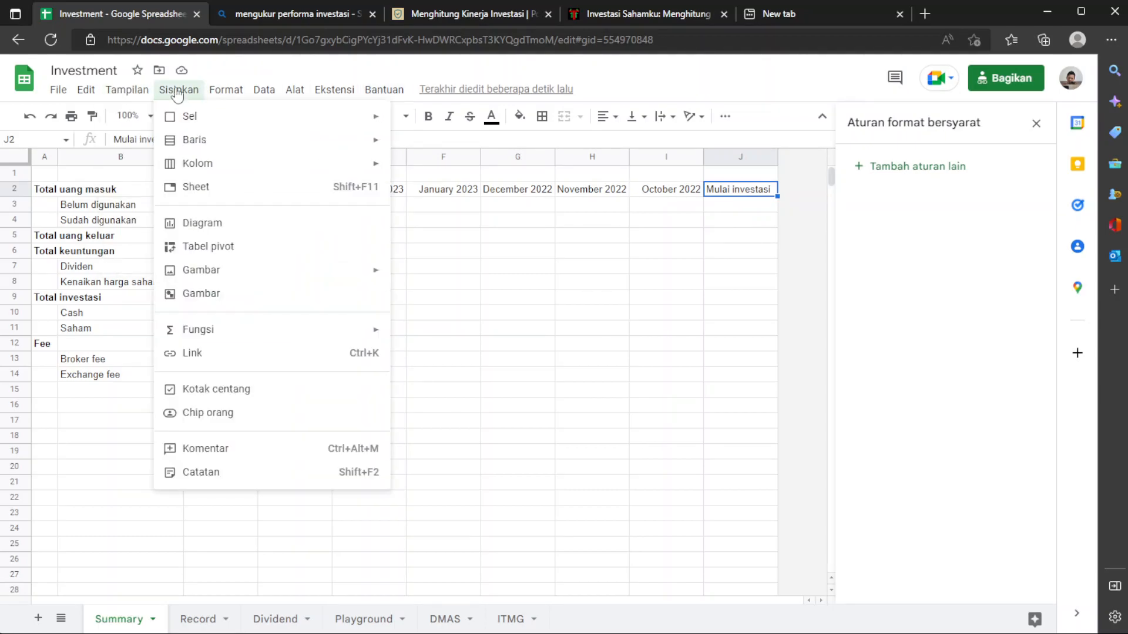
pyautogui.click(739, 159)
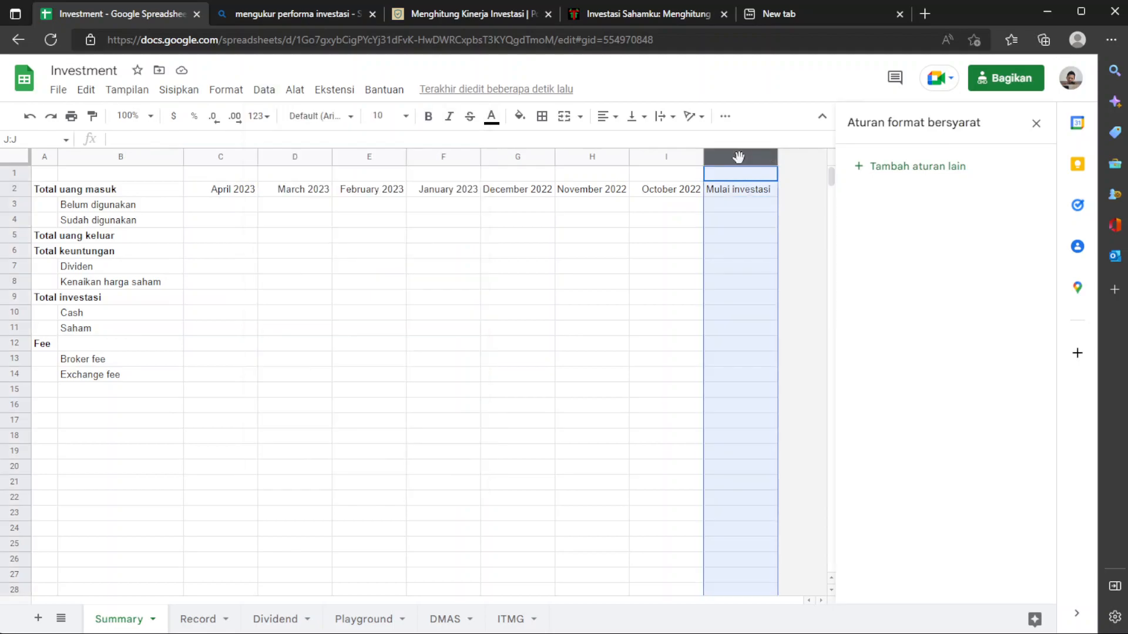
pyautogui.click(634, 266)
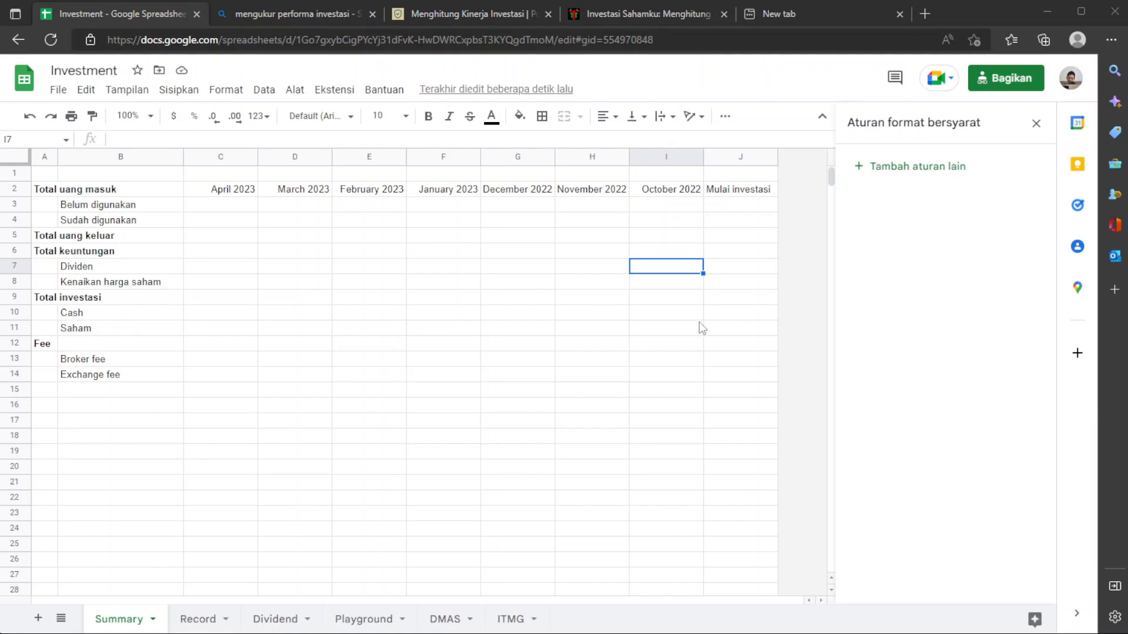
pyautogui.click(706, 229)
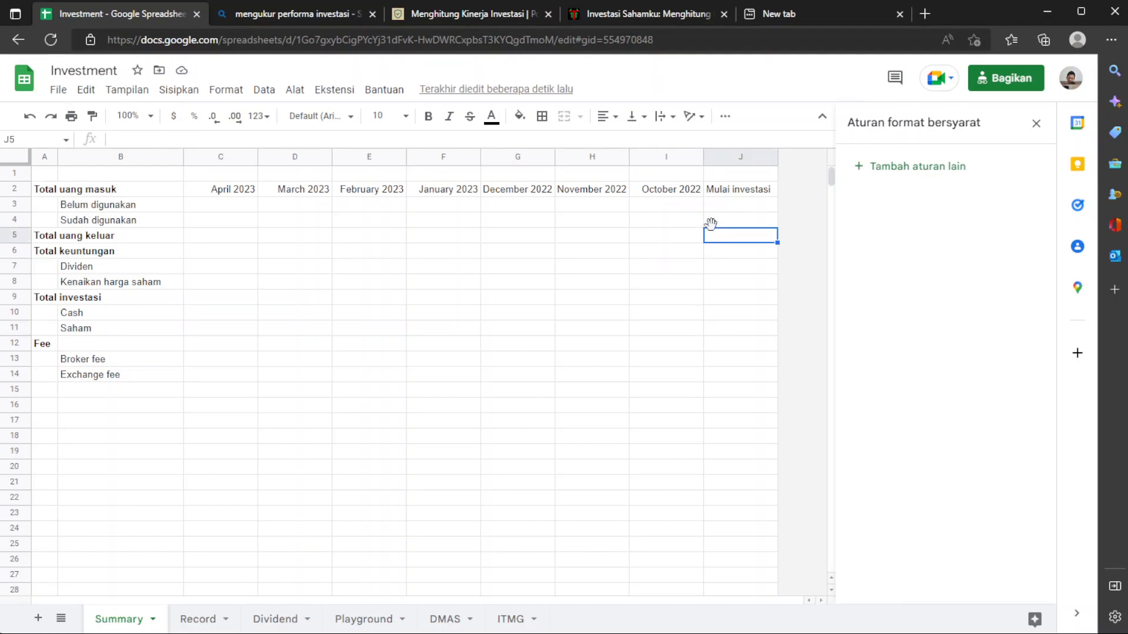
# Enter 0 in J3 as the "Belum digunakan" value under "Mulai investasi"
pyautogui.click(742, 208)
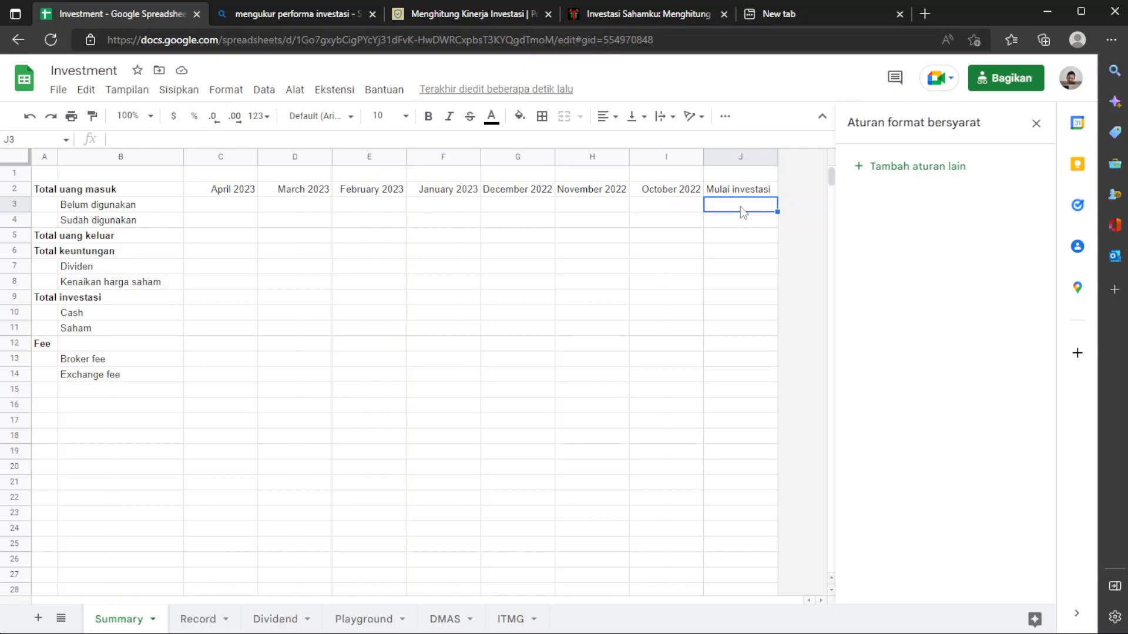
pyautogui.write('0')
pyautogui.press('Return')
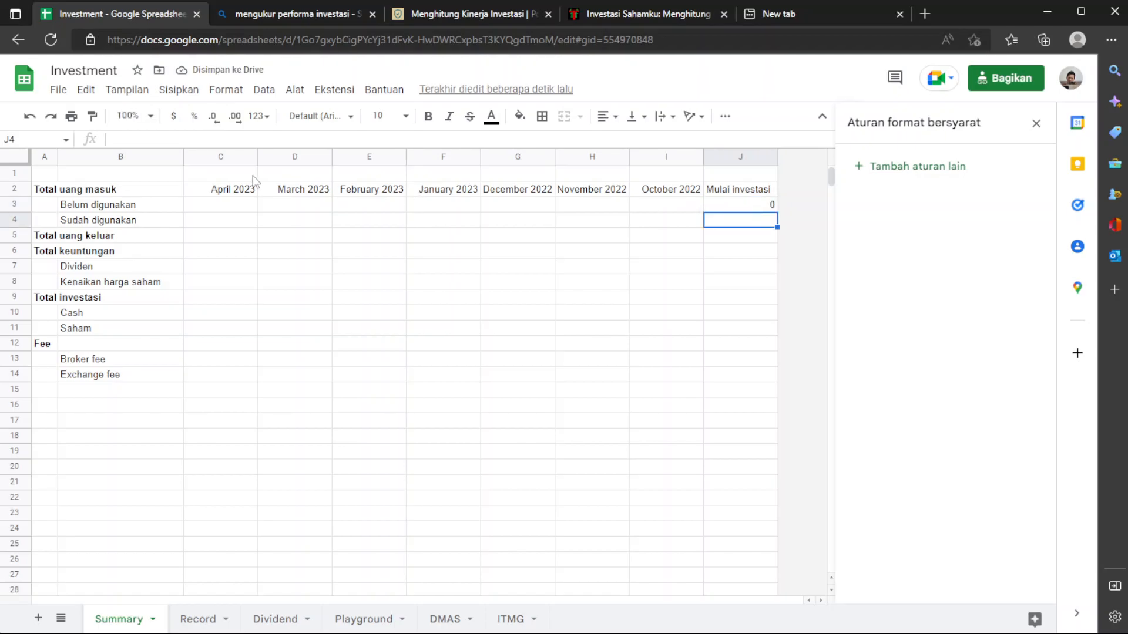
# Move the period headers in C2:J2, from April 2023 to "Mulai investasi", up to row 1 starting at C1
pyautogui.click(245, 196)
pyautogui.keyDown('shift'); pyautogui.click(765, 188); pyautogui.keyUp('shift')
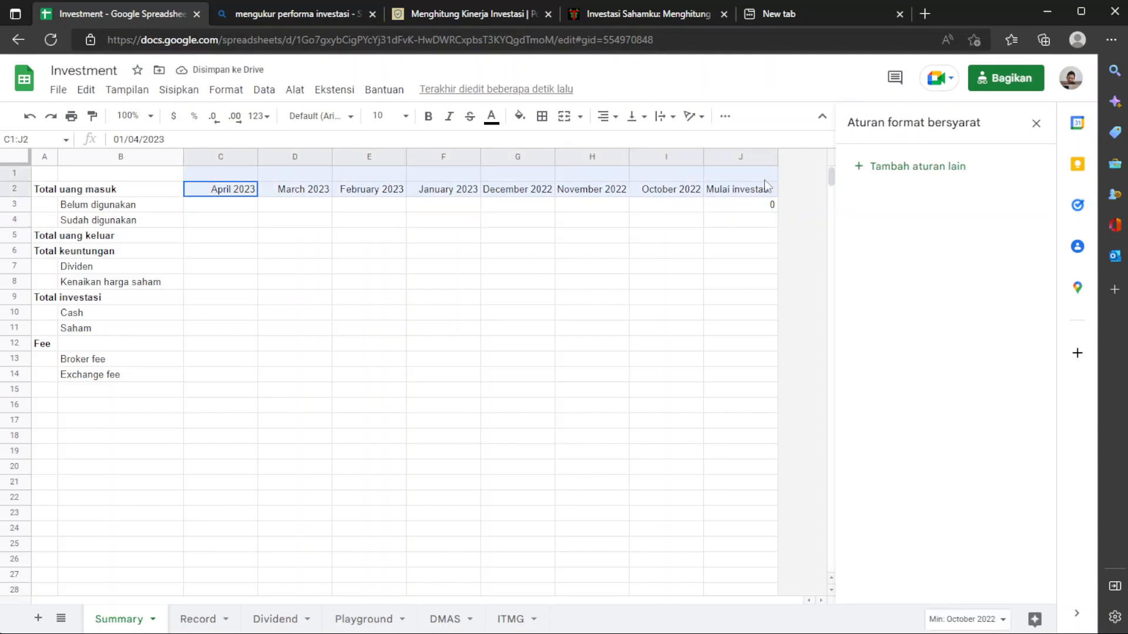
pyautogui.hotkey('ctrl', 'x')
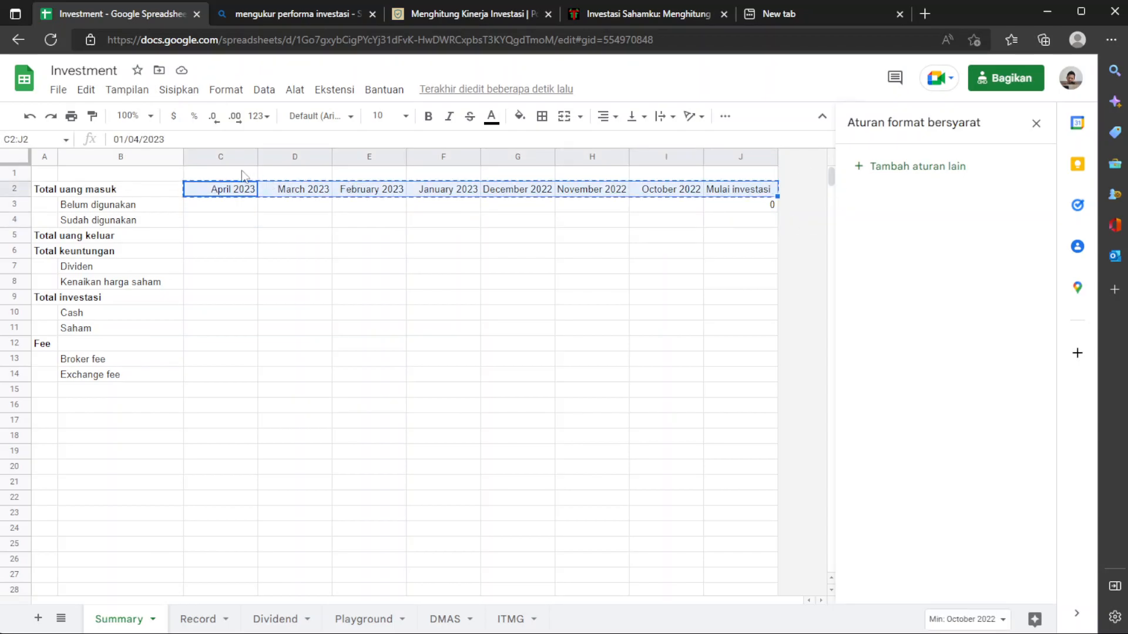
pyautogui.click(241, 174)
pyautogui.hotkey('ctrl', 'v')
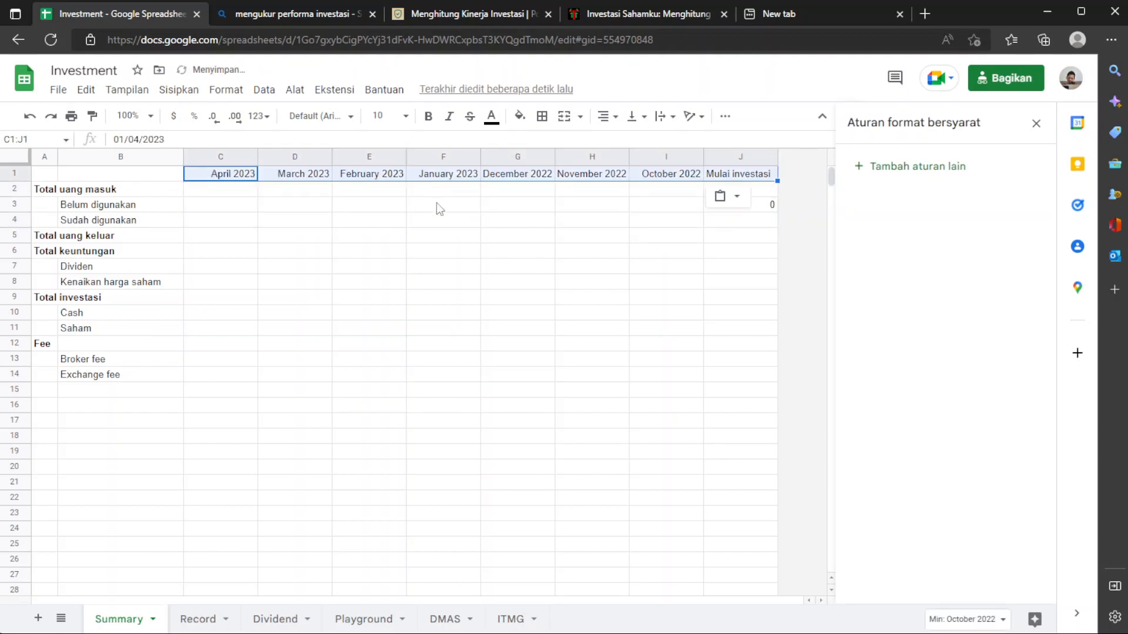
# Enter 0 in J2 and in J4 through J15 of the "Mulai investasi" column
pyautogui.click(765, 190)
pyautogui.write('0')
pyautogui.press('Return')
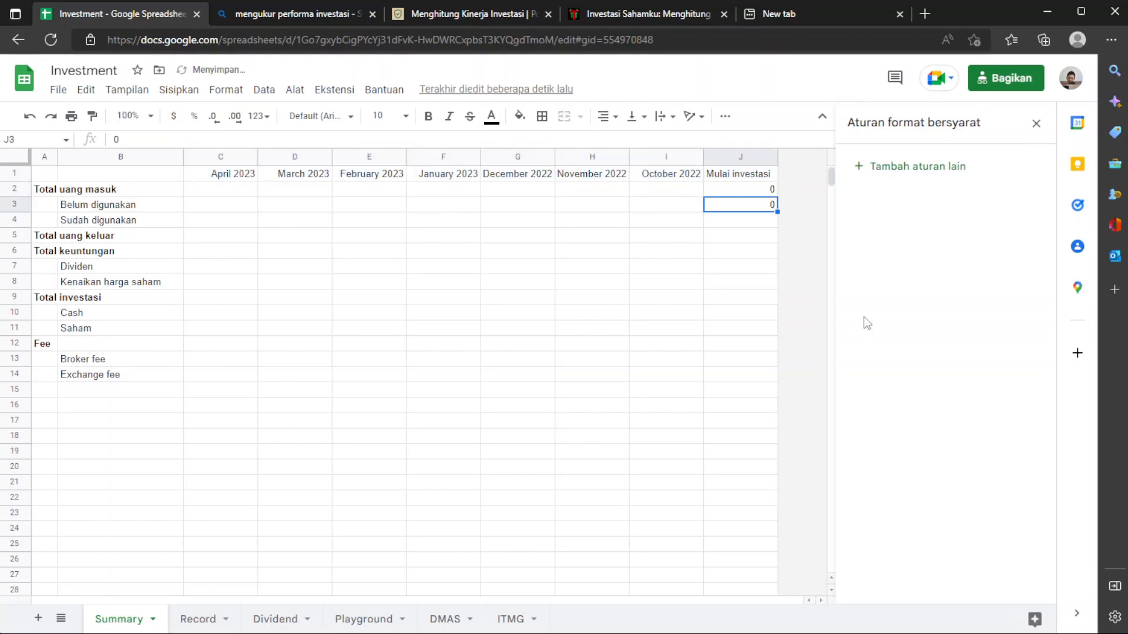
pyautogui.press('Return')
pyautogui.write('0')
pyautogui.press('Return')
pyautogui.write('0')
pyautogui.press('Return')
pyautogui.write('0')
pyautogui.press('Return')
pyautogui.write('0')
pyautogui.press('Return')
pyautogui.write('0 0 0 0')
pyautogui.press('Return')
pyautogui.write('0')
pyautogui.press('Return')
pyautogui.write('0')
pyautogui.press('Return')
pyautogui.write('0')
pyautogui.press('Return')
pyautogui.write('0')
pyautogui.press('Return')
pyautogui.press('Up')
pyautogui.press('Left')
pyautogui.press('Up')
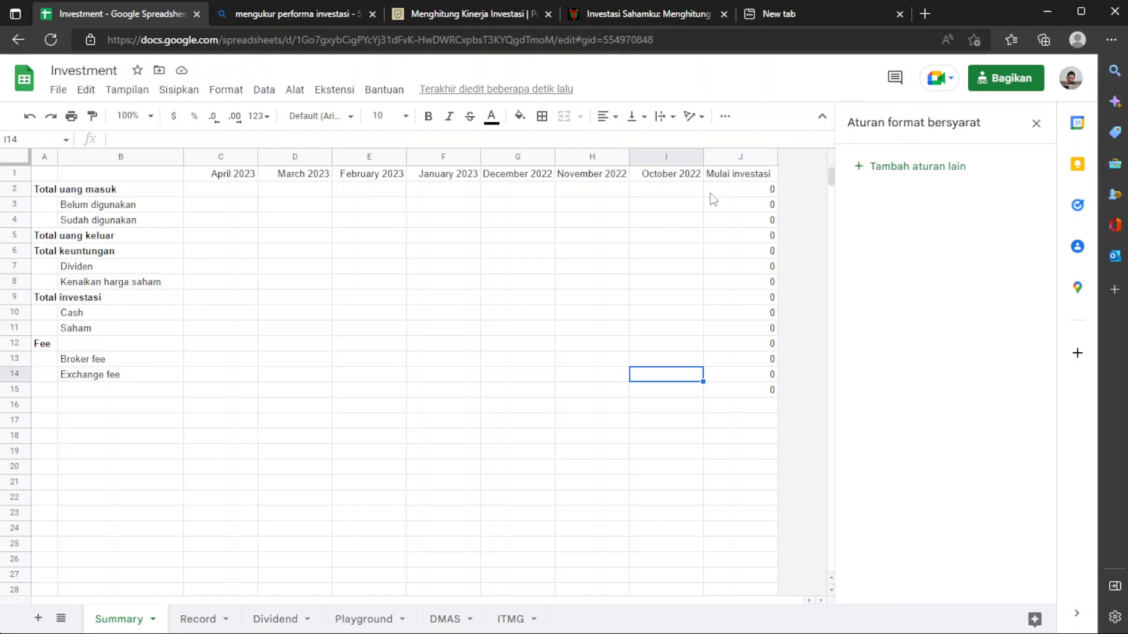
# Insert one empty column before the April 2023 column
pyautogui.click(685, 210)
pyautogui.click(669, 190)
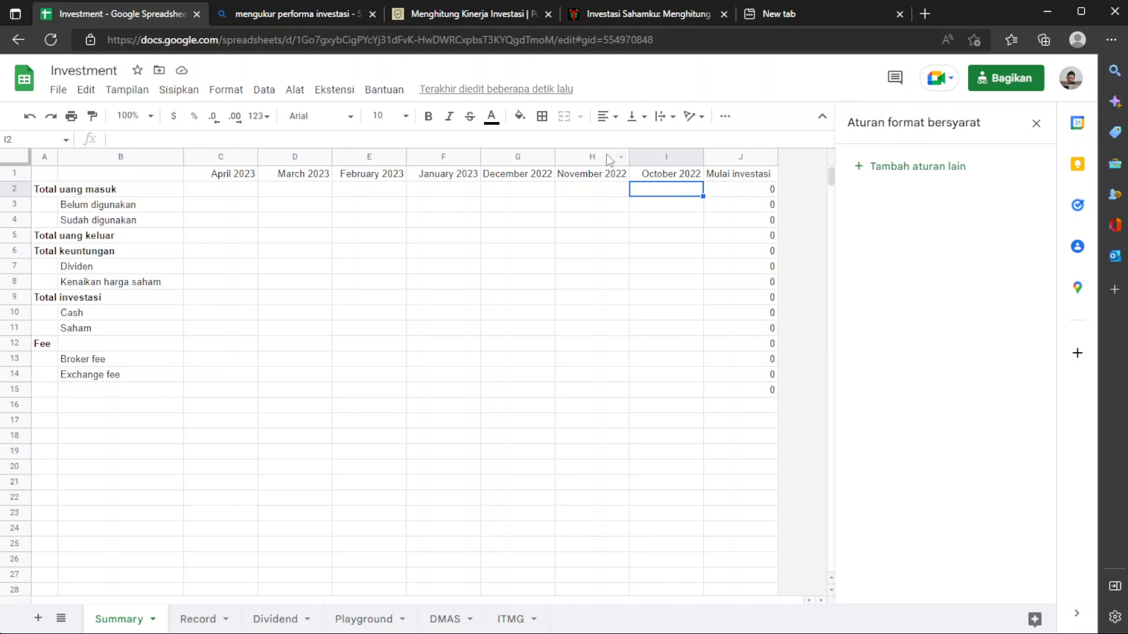
pyautogui.moveTo(608, 160); pyautogui.dragTo(219, 154)
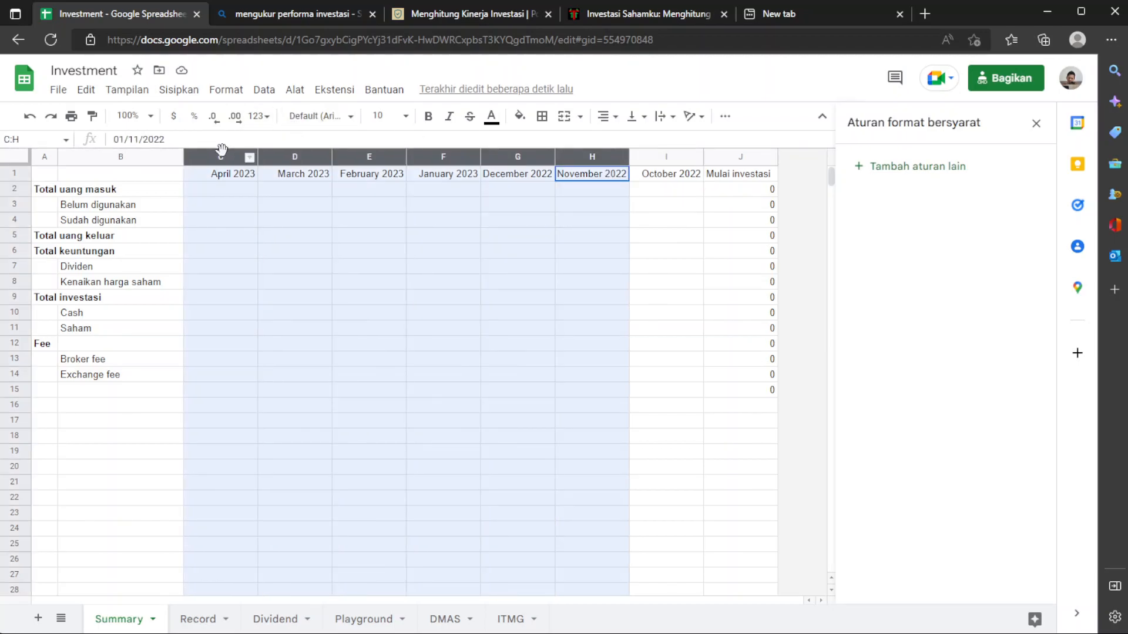
pyautogui.moveTo(215, 154); pyautogui.dragTo(214, 155)
pyautogui.click(221, 222)
pyautogui.rightClick(222, 158)
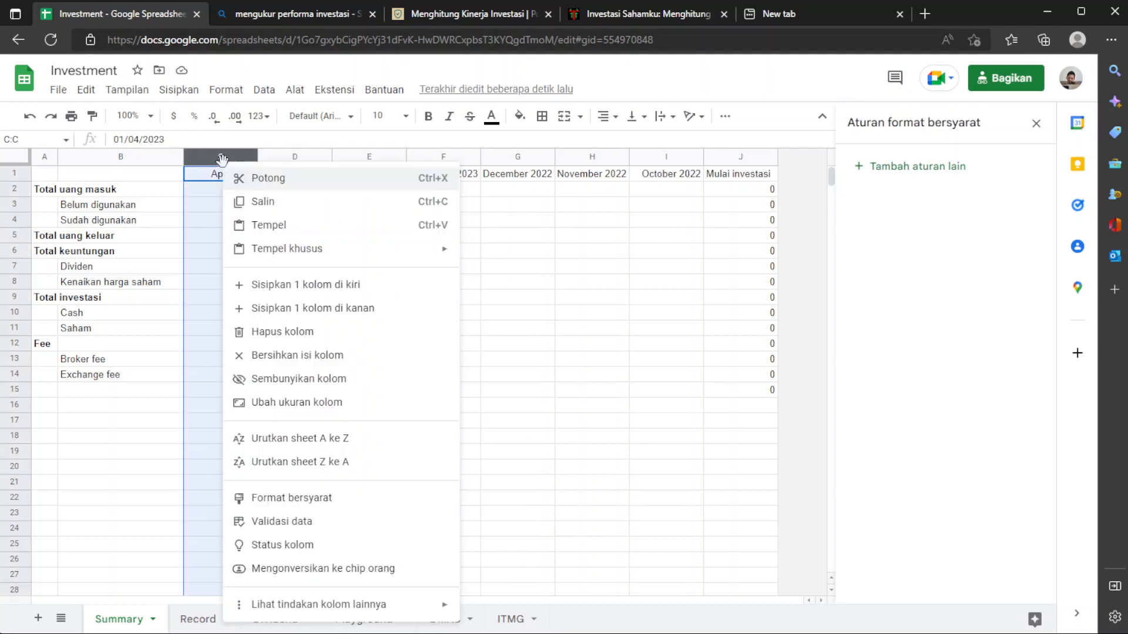
pyautogui.click(276, 284)
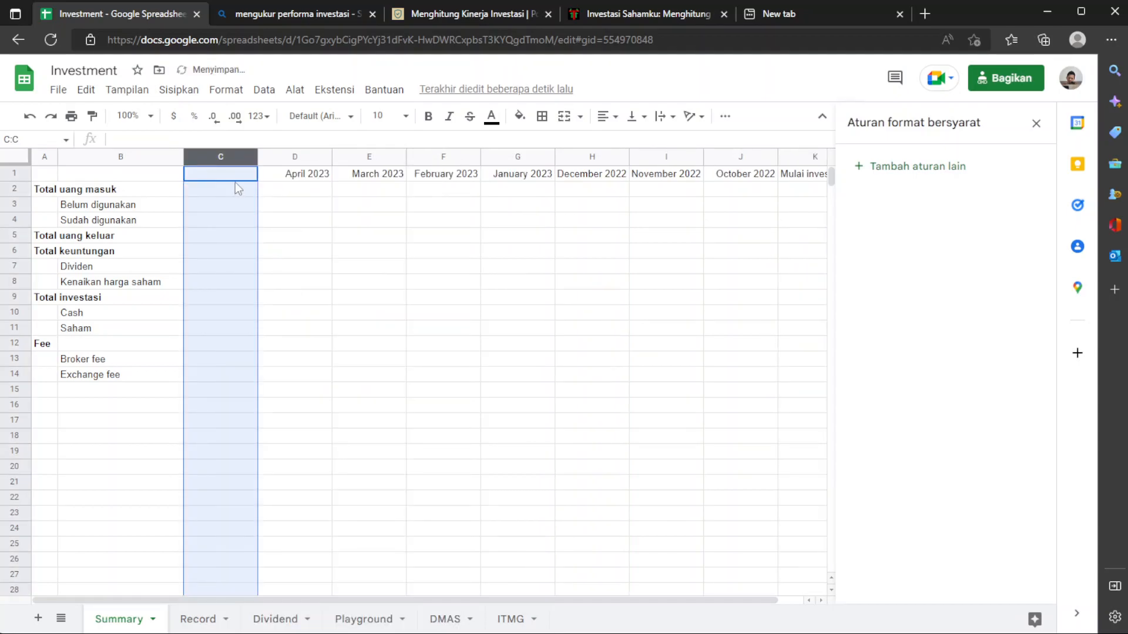
# Delete the four month columns from April 2023 to January 2023
pyautogui.hscroll(1, 308, 214)
pyautogui.click(286, 155)
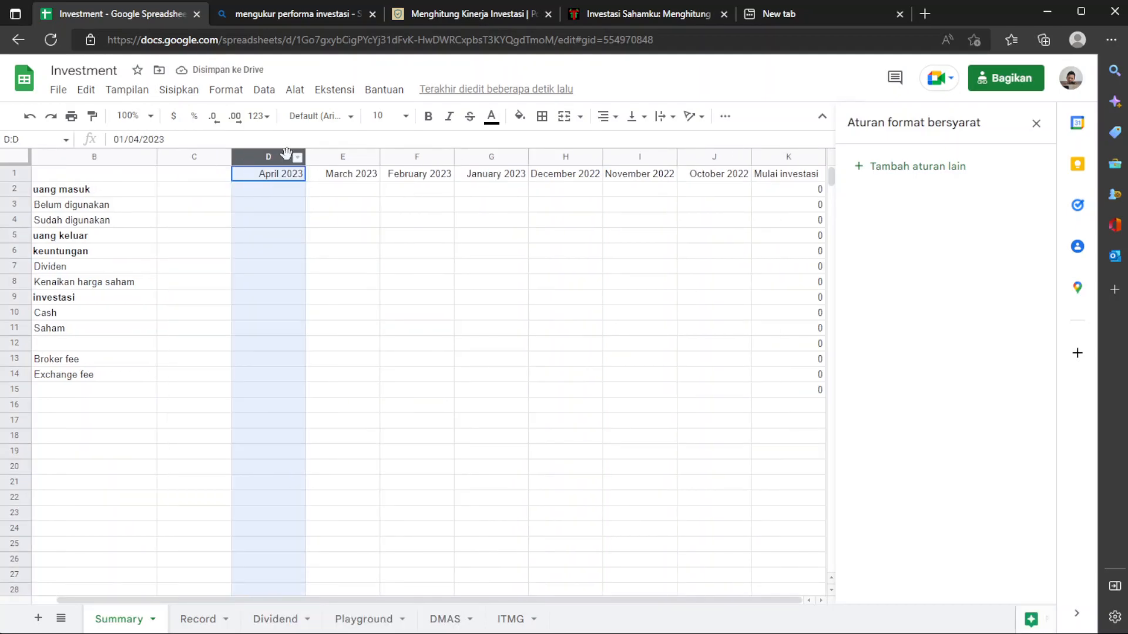
pyautogui.keyDown('shift'); pyautogui.click(483, 154); pyautogui.keyUp('shift')
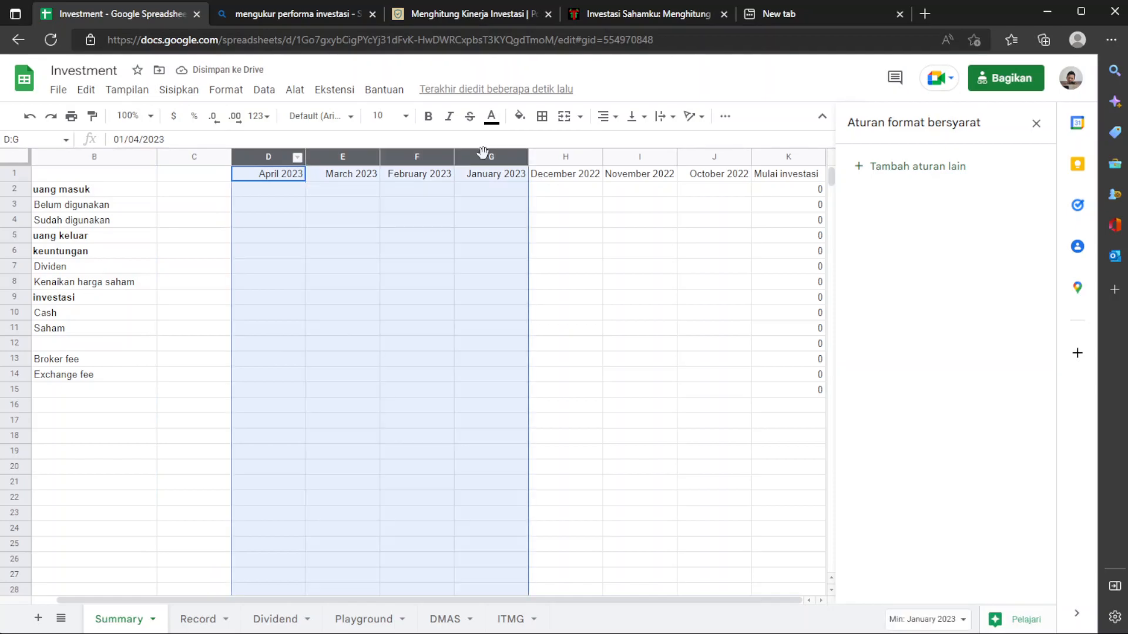
pyautogui.rightClick(483, 154)
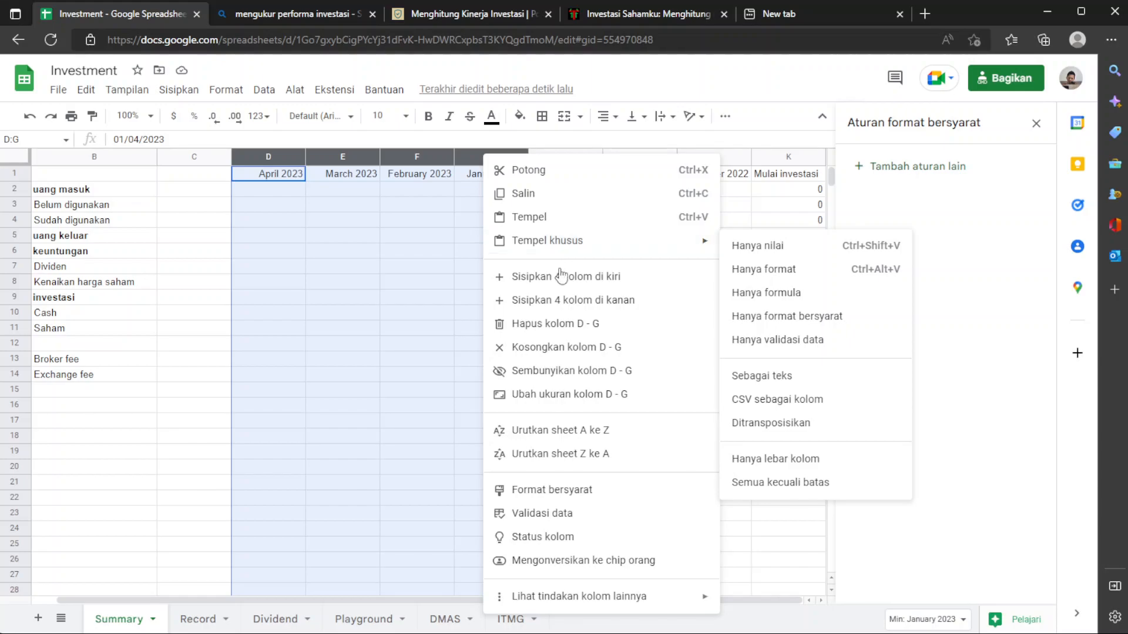
pyautogui.click(560, 325)
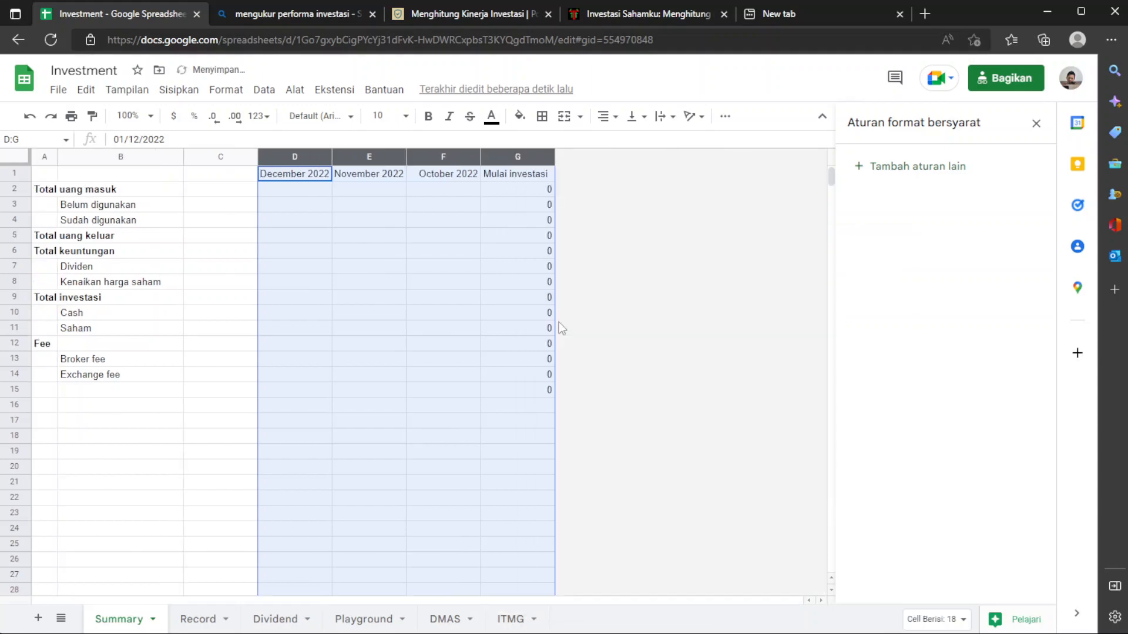
# In C2, sum the whole "Uang masuk" column of the Record sheet with =SUM(Record!B:B)
pyautogui.click(291, 251)
pyautogui.click(238, 201)
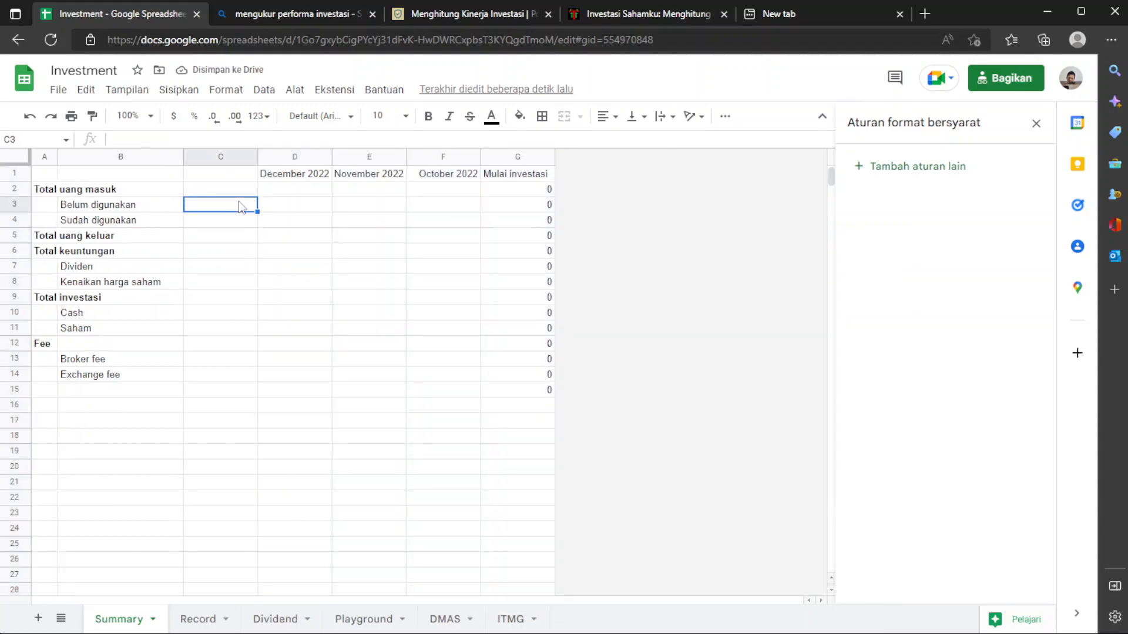
pyautogui.click(235, 188)
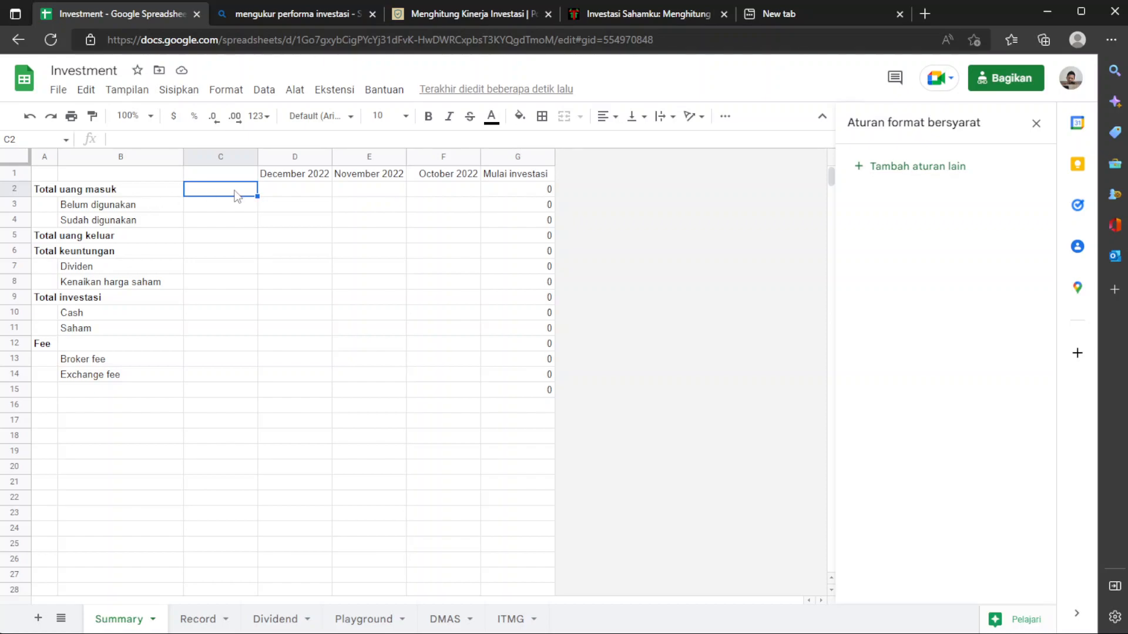
pyautogui.write('=')
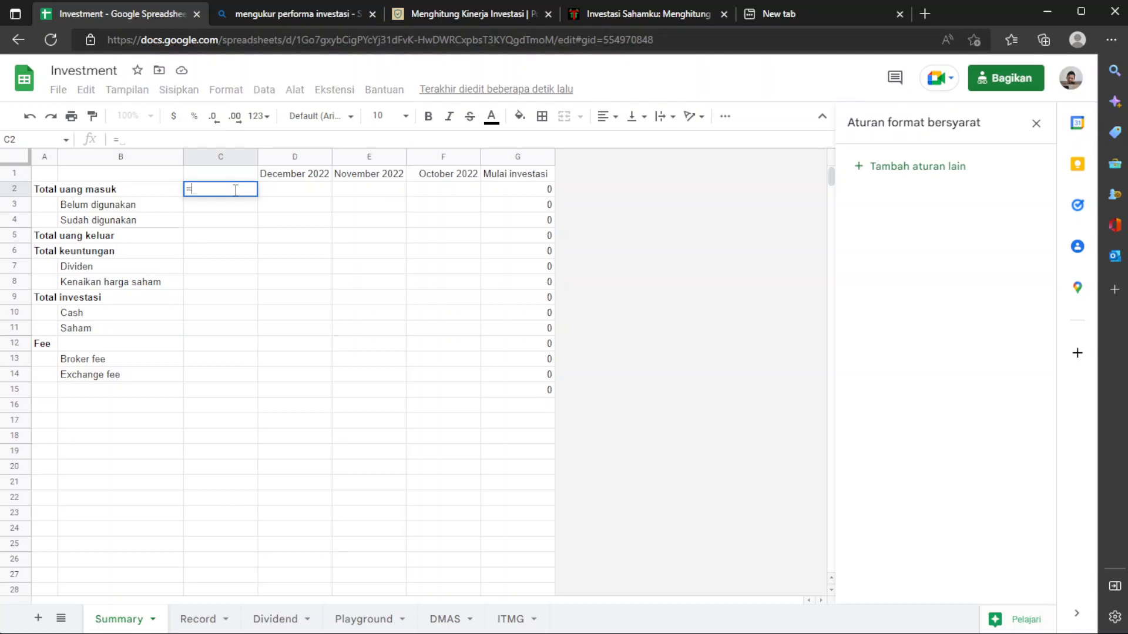
pyautogui.write('SUMC(')
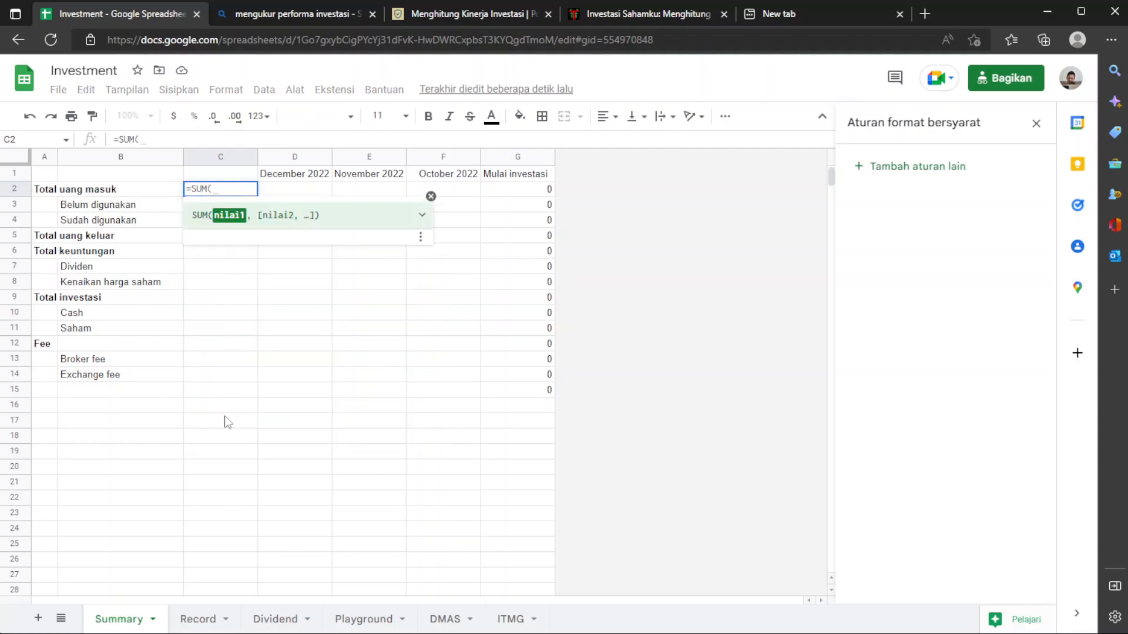
pyautogui.click(193, 622)
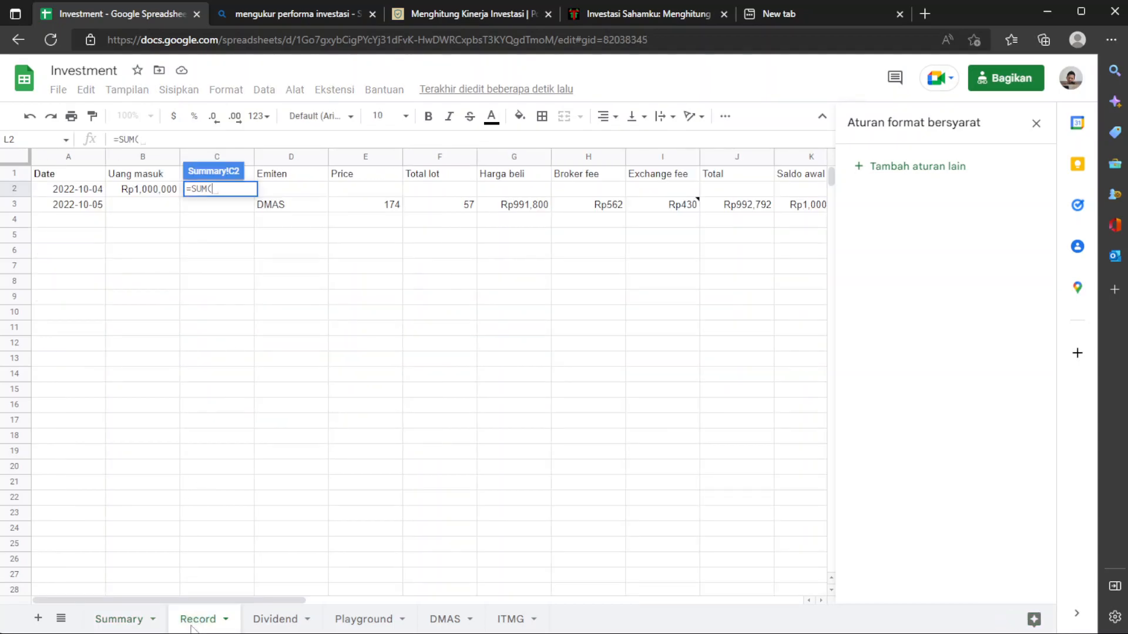
pyautogui.click(142, 157)
pyautogui.press('Return')
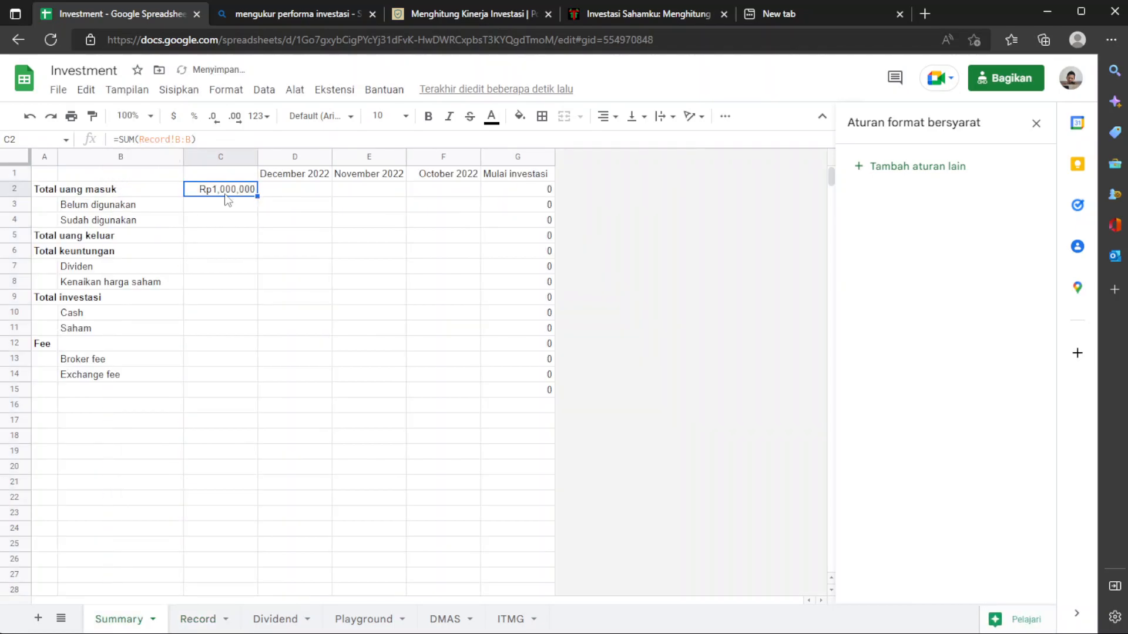
# Enter the header "Current" in C1 above the total money-in formula
pyautogui.click(230, 180)
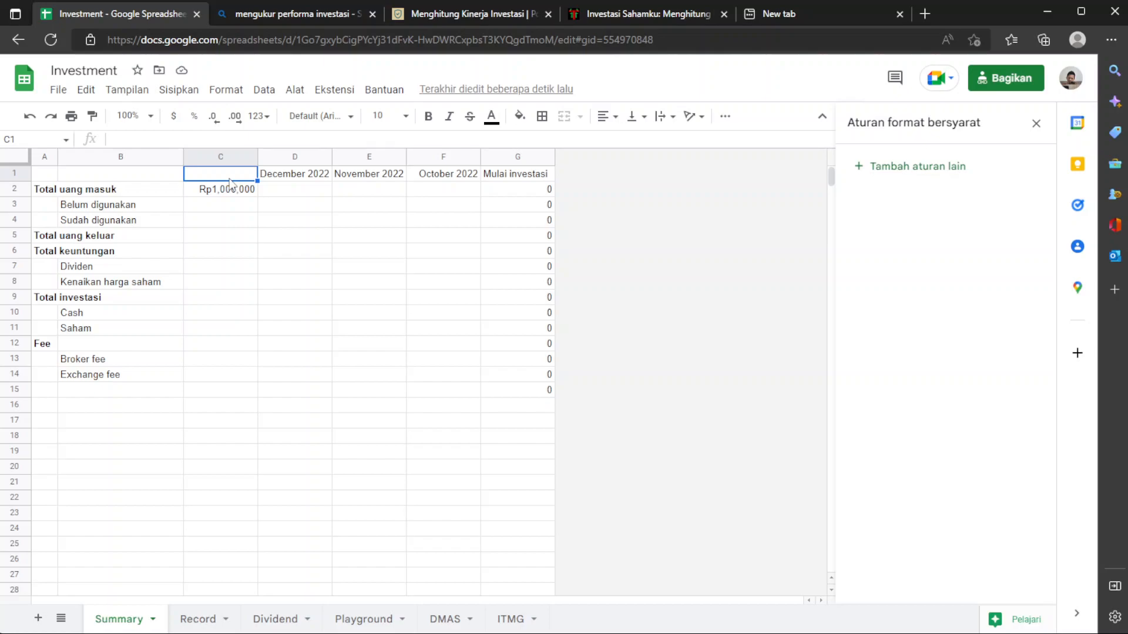
pyautogui.write('C')
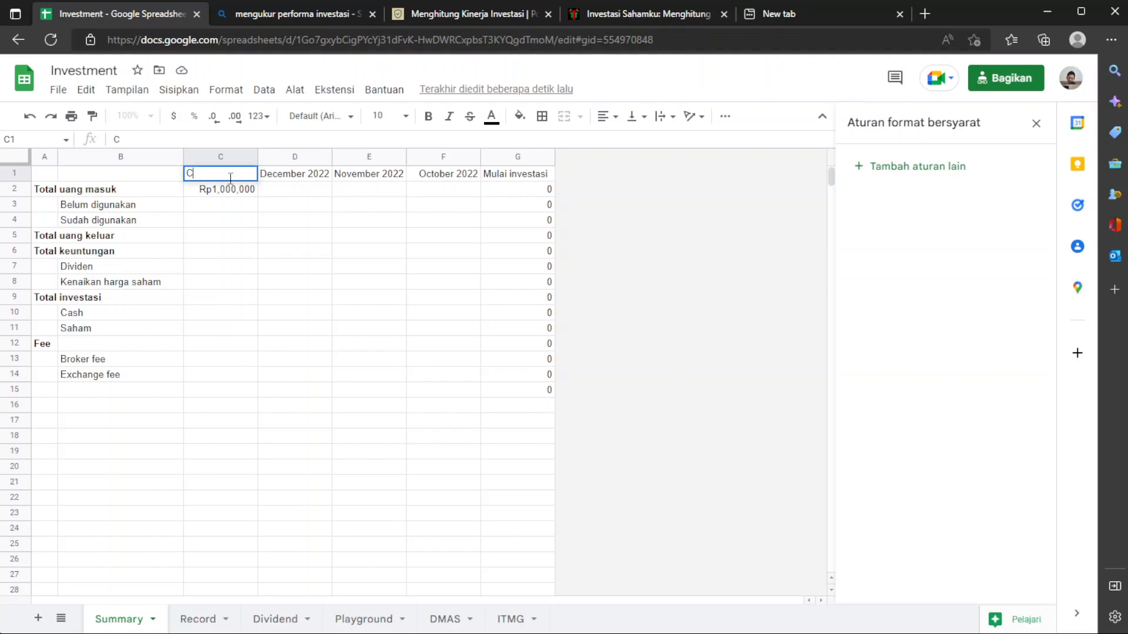
pyautogui.write('urrent')
pyautogui.press('Return')
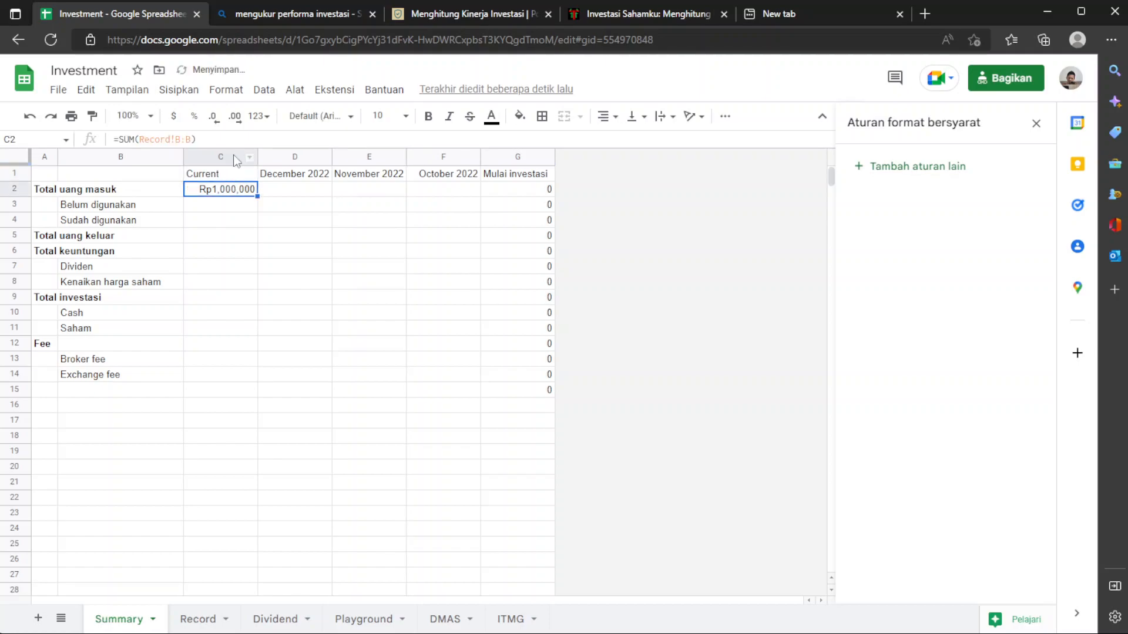
# Set the header in C1 to "Now"
pyautogui.click(232, 156)
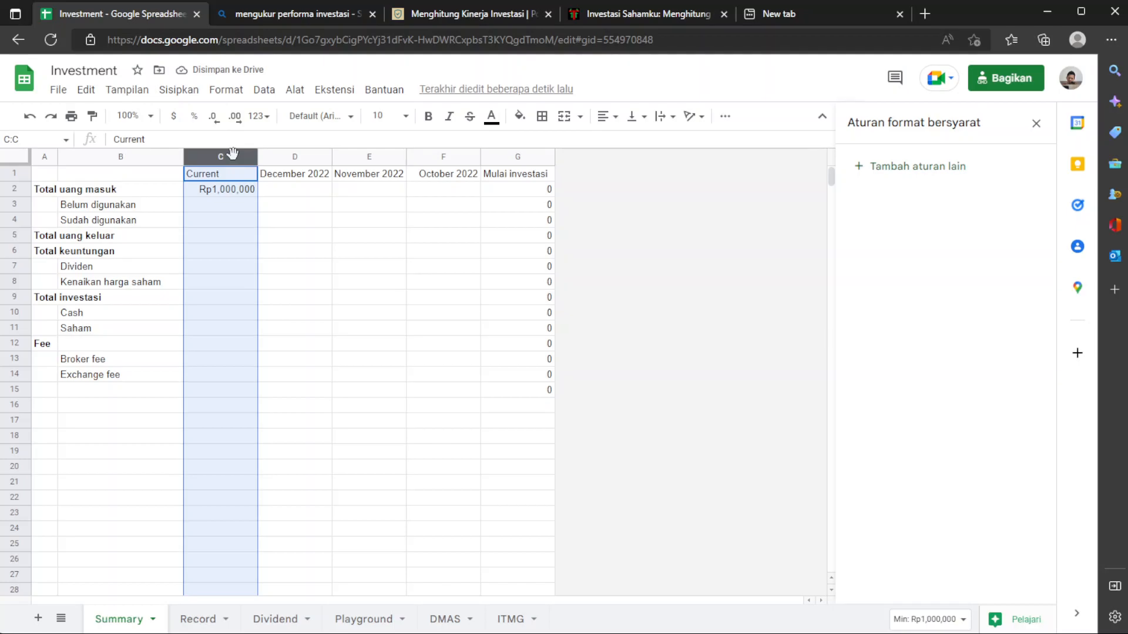
pyautogui.click(231, 179)
pyautogui.click(234, 234)
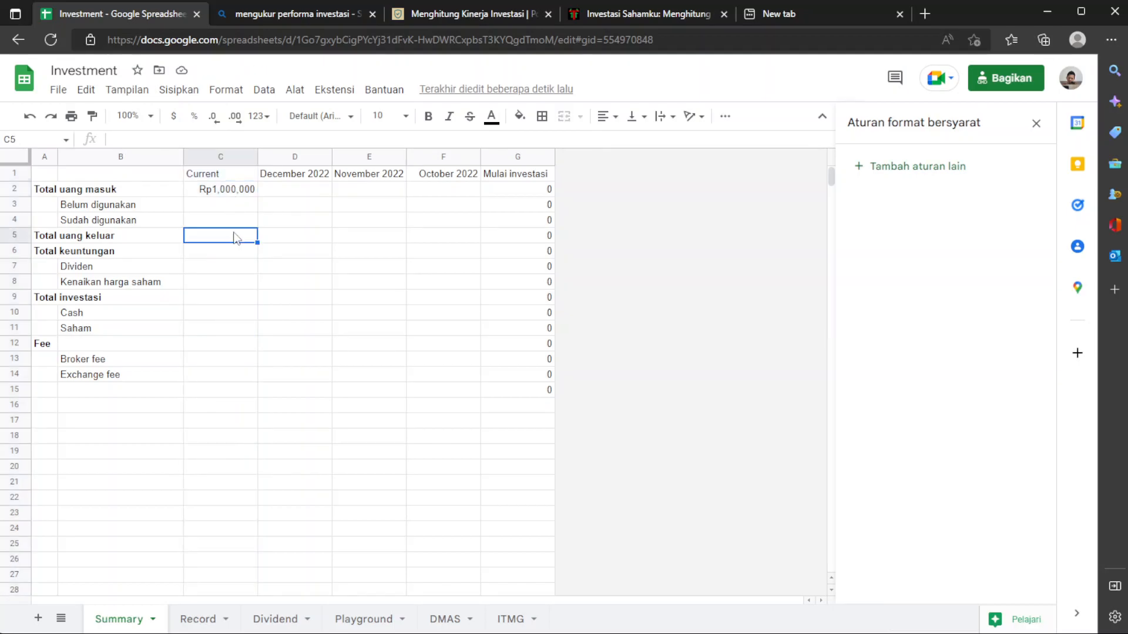
pyautogui.click(232, 177)
pyautogui.write('Now')
pyautogui.press('Return')
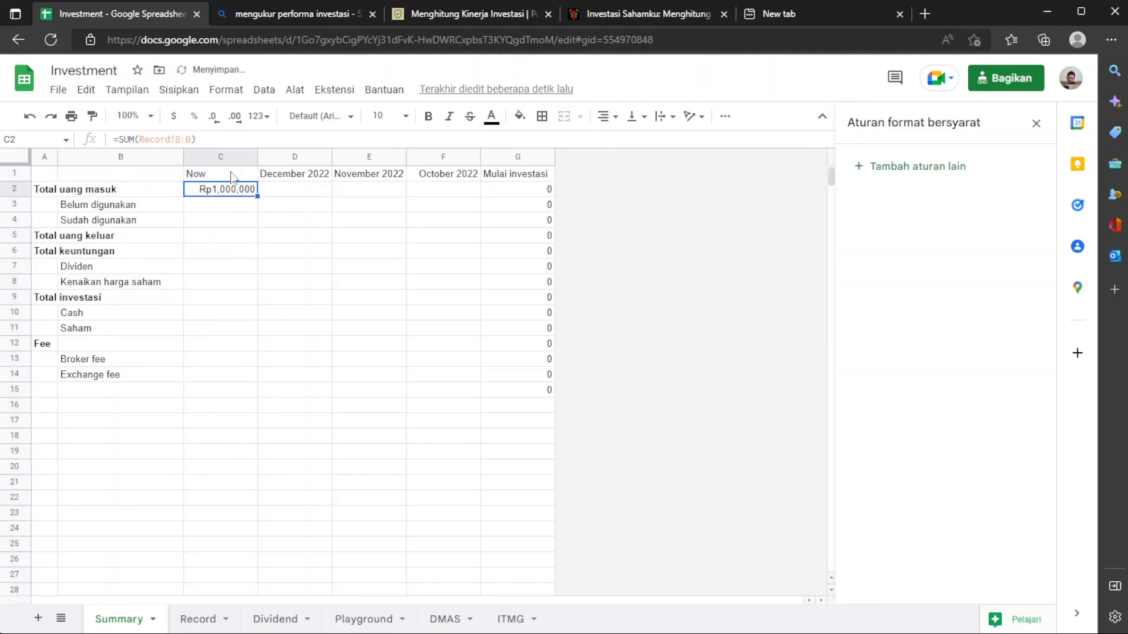
# Freeze the Summary sheet's header row 1 and its columns up to column C
pyautogui.click(232, 176)
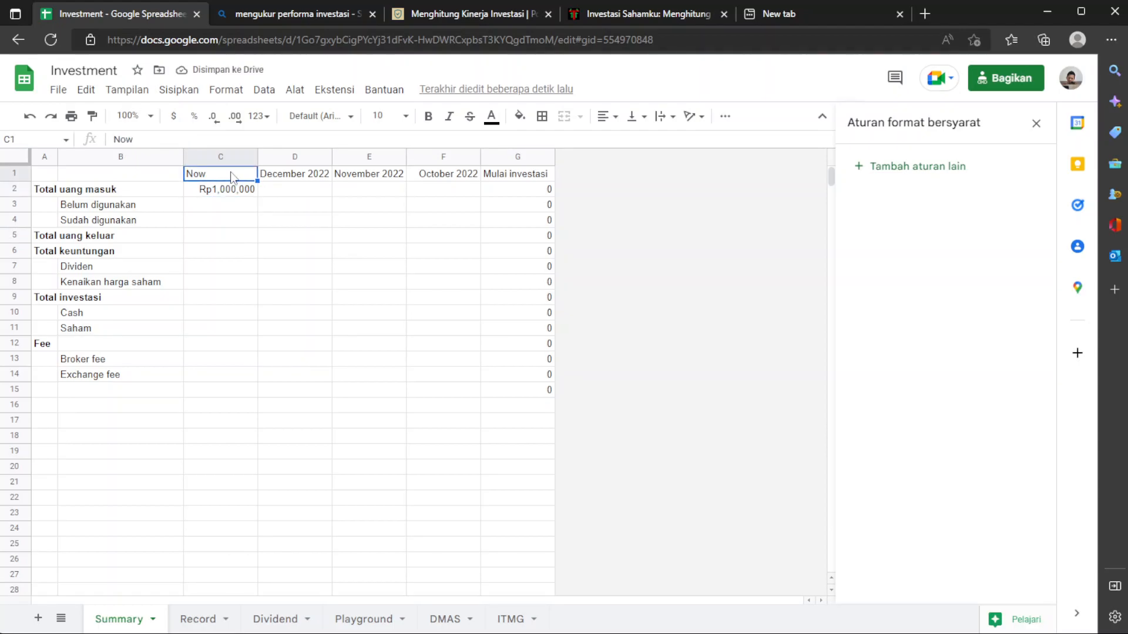
pyautogui.click(224, 298)
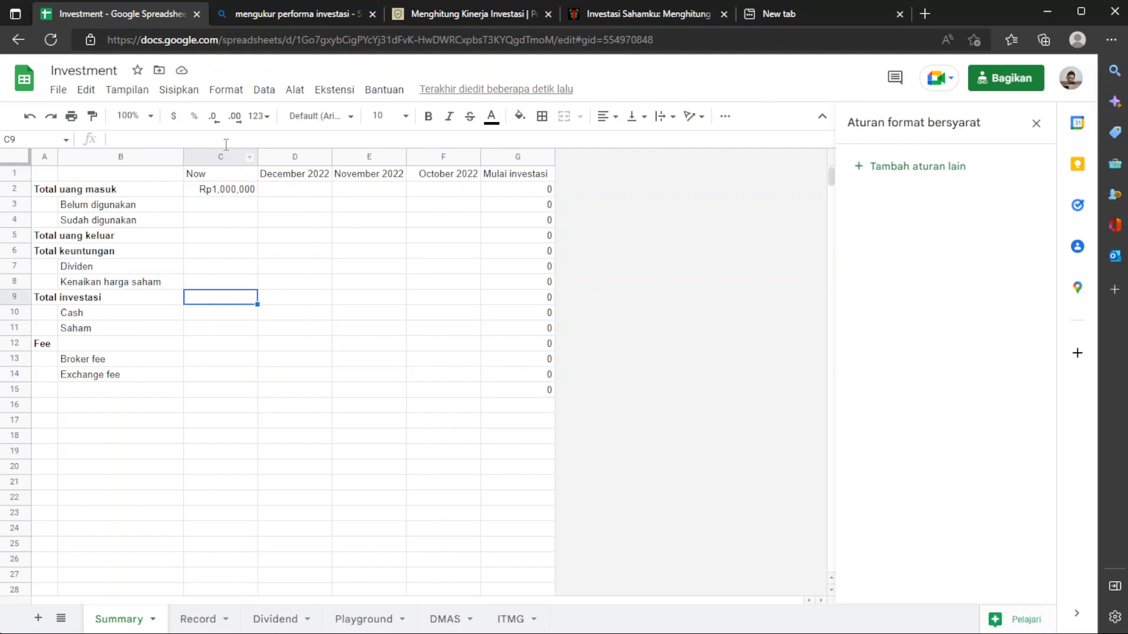
pyautogui.click(238, 175)
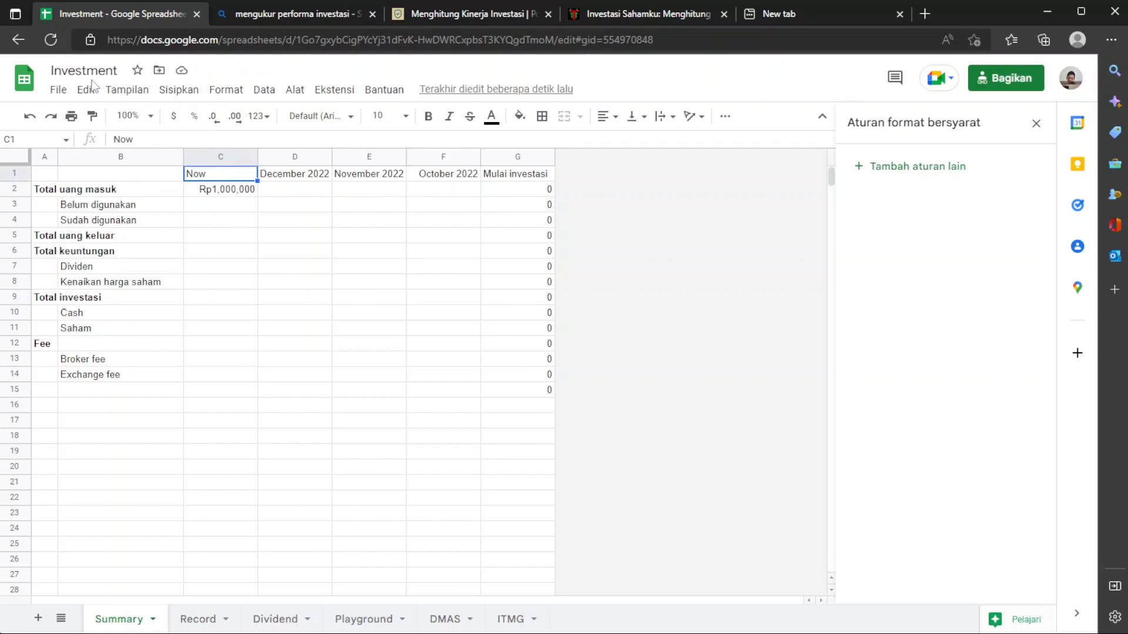
pyautogui.click(117, 91)
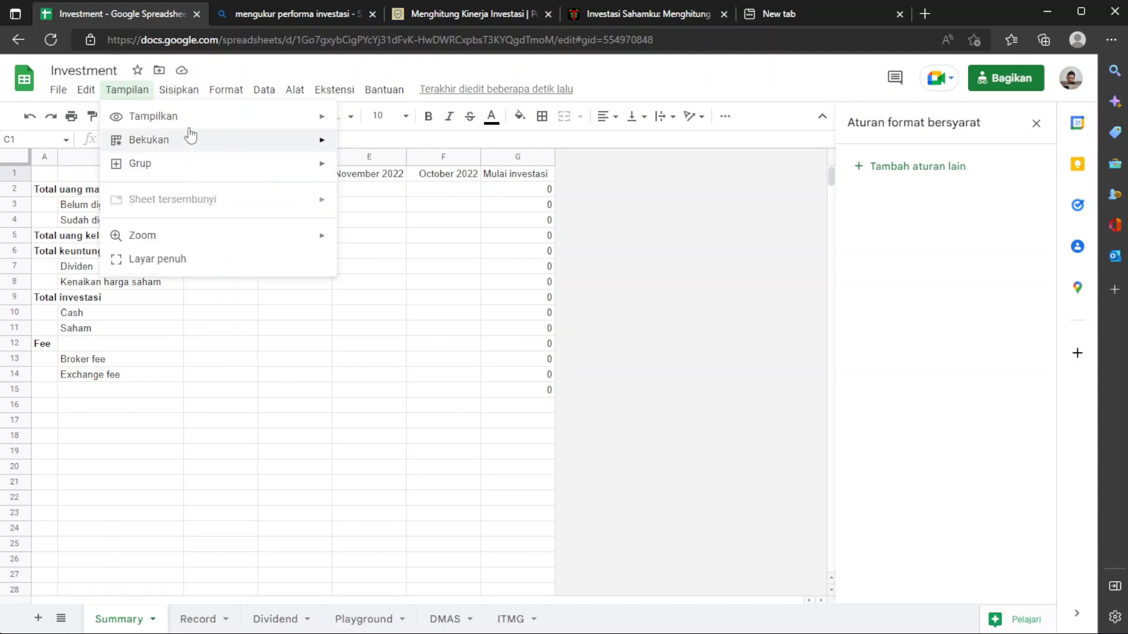
pyautogui.moveTo(190, 128)
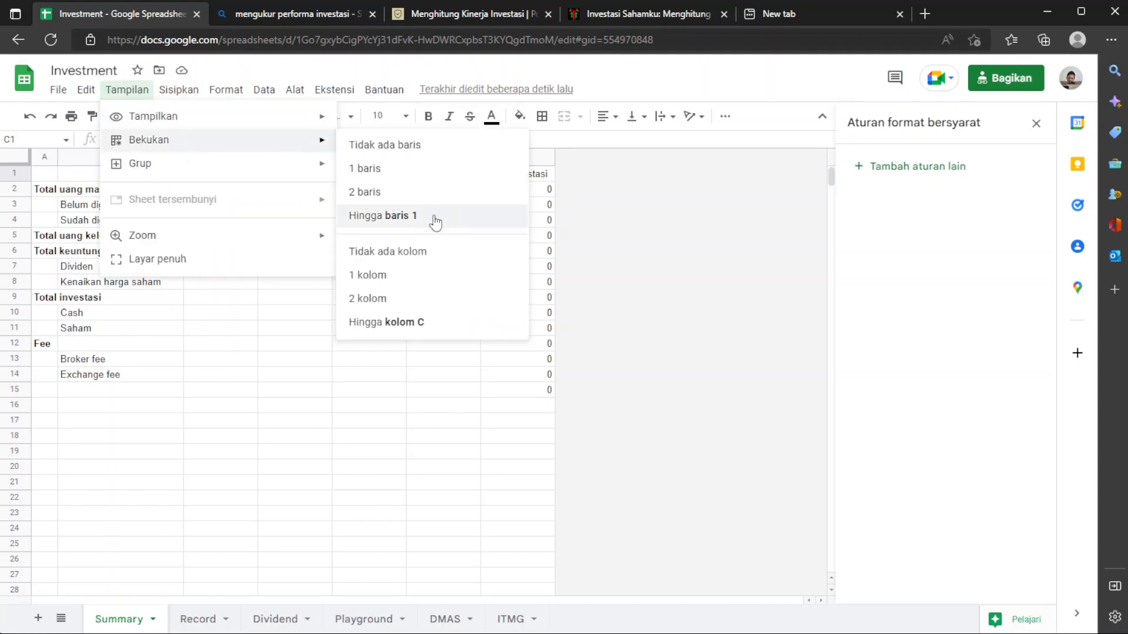
pyautogui.click(434, 223)
pyautogui.click(129, 94)
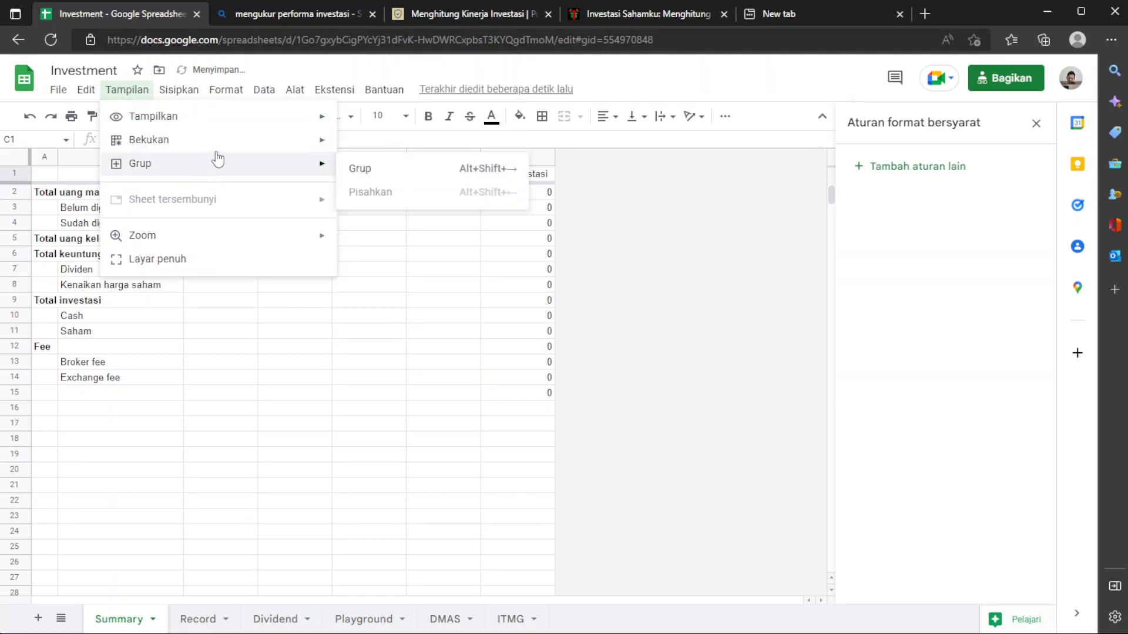
pyautogui.moveTo(222, 152)
pyautogui.click(409, 321)
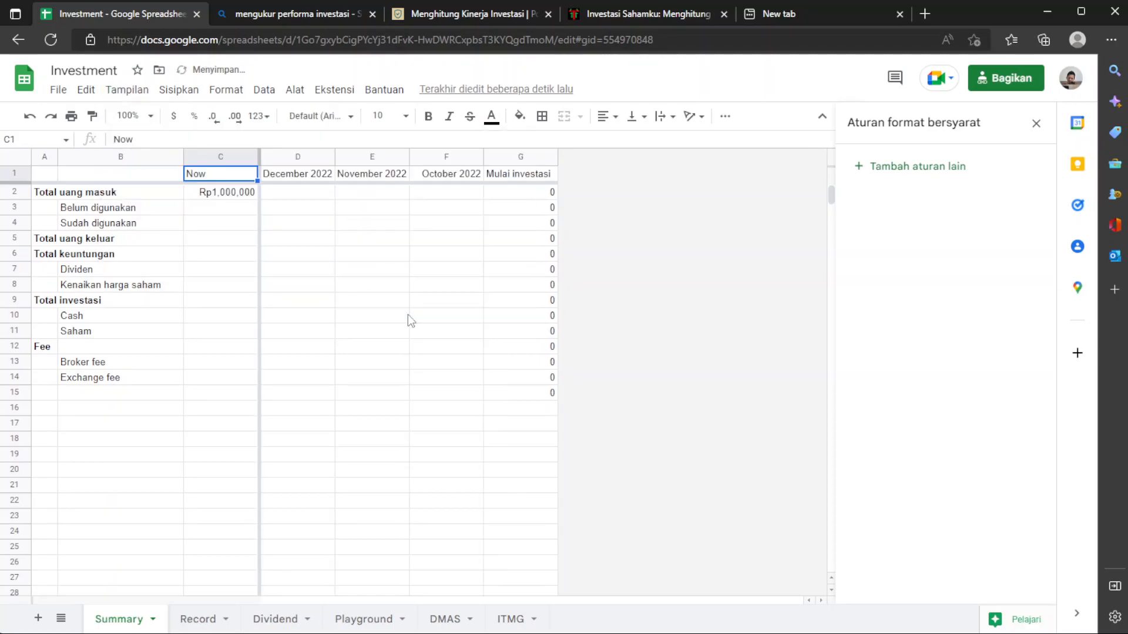
# Delete rows 16 to 1004 below the Summary table
pyautogui.click(294, 312)
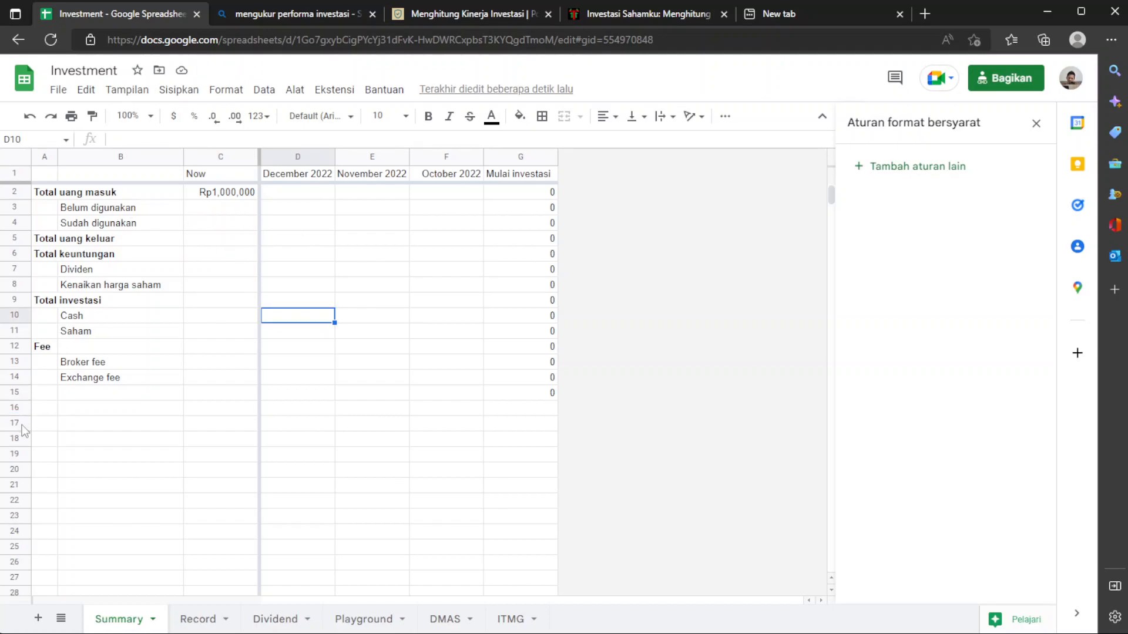
pyautogui.click(18, 408)
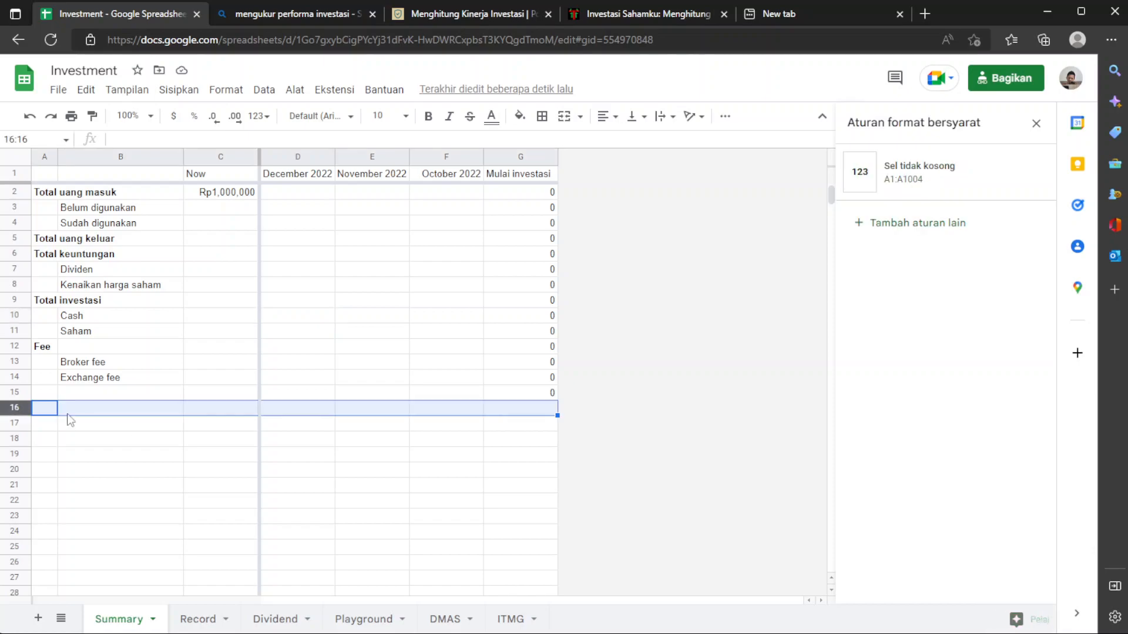
pyautogui.scroll(-15, 142, 435)
pyautogui.scroll(-5, 143, 436)
pyautogui.moveTo(831, 228); pyautogui.dragTo(823, 629)
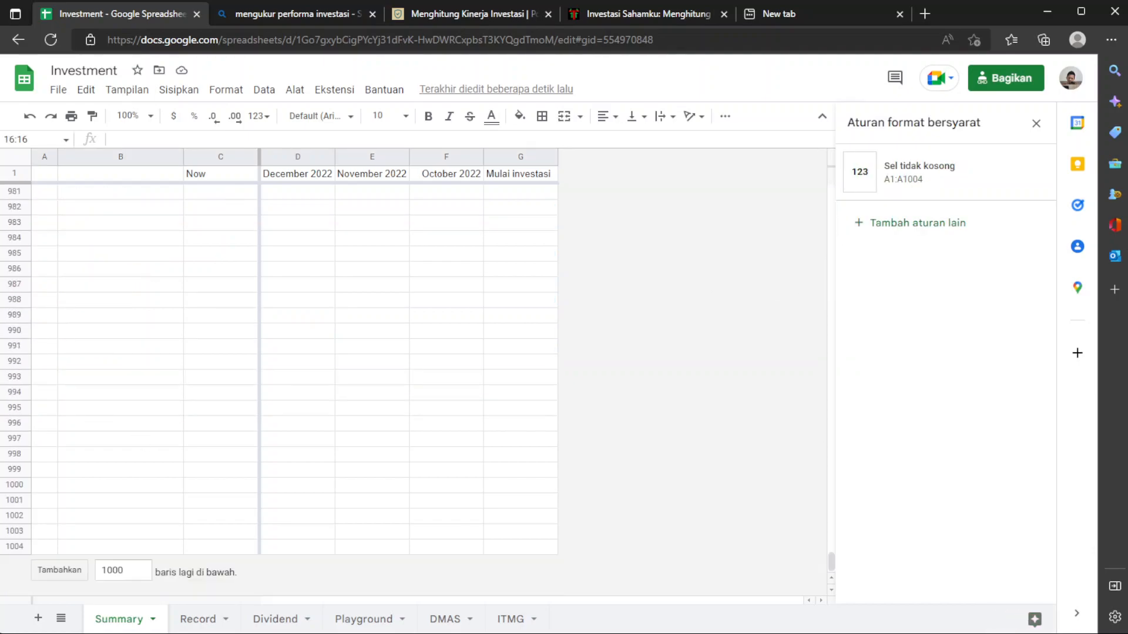
pyautogui.keyDown('shift'); pyautogui.click(12, 547); pyautogui.keyUp('shift')
pyautogui.rightClick(12, 548)
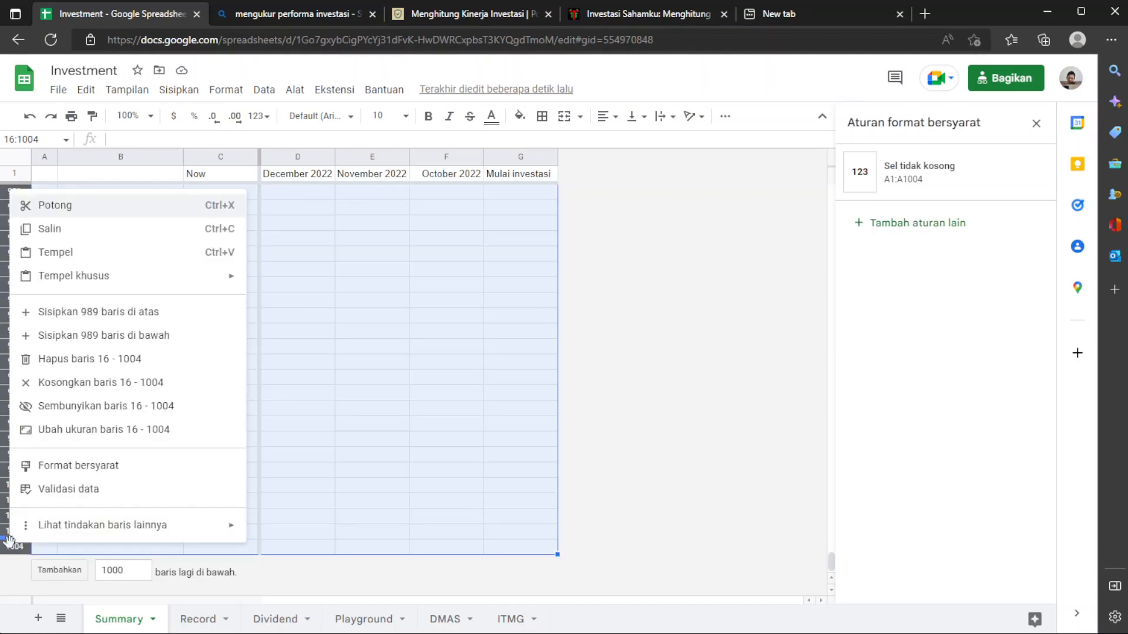
pyautogui.click(81, 368)
pyautogui.click(267, 321)
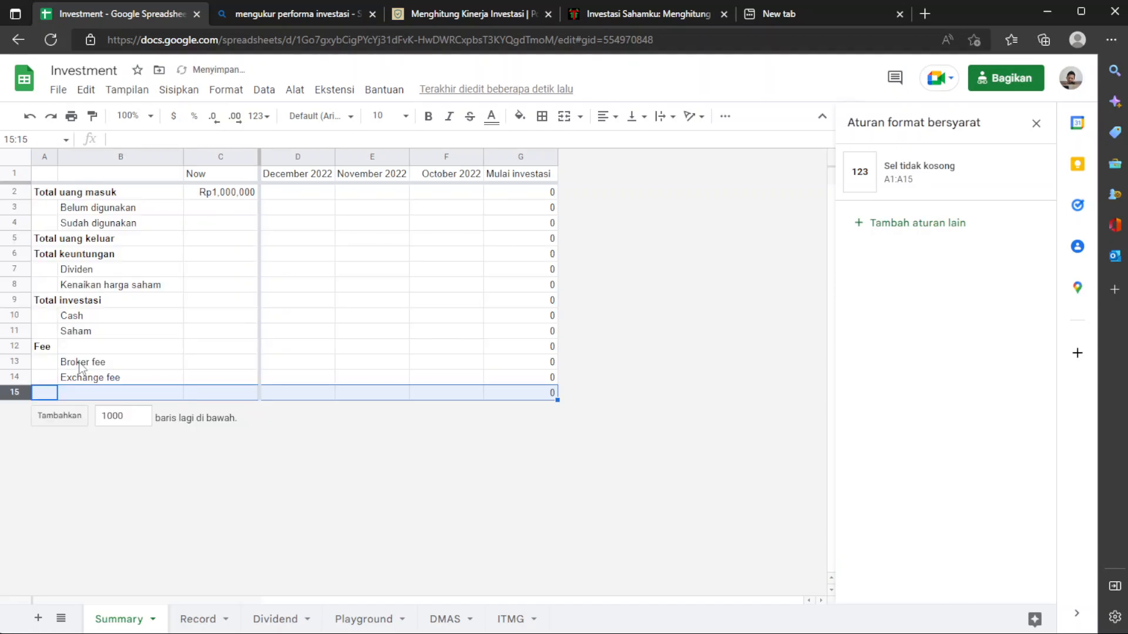
# Clear the leftover 0 in G15 at the end of the "Mulai investasi" column
pyautogui.click(374, 276)
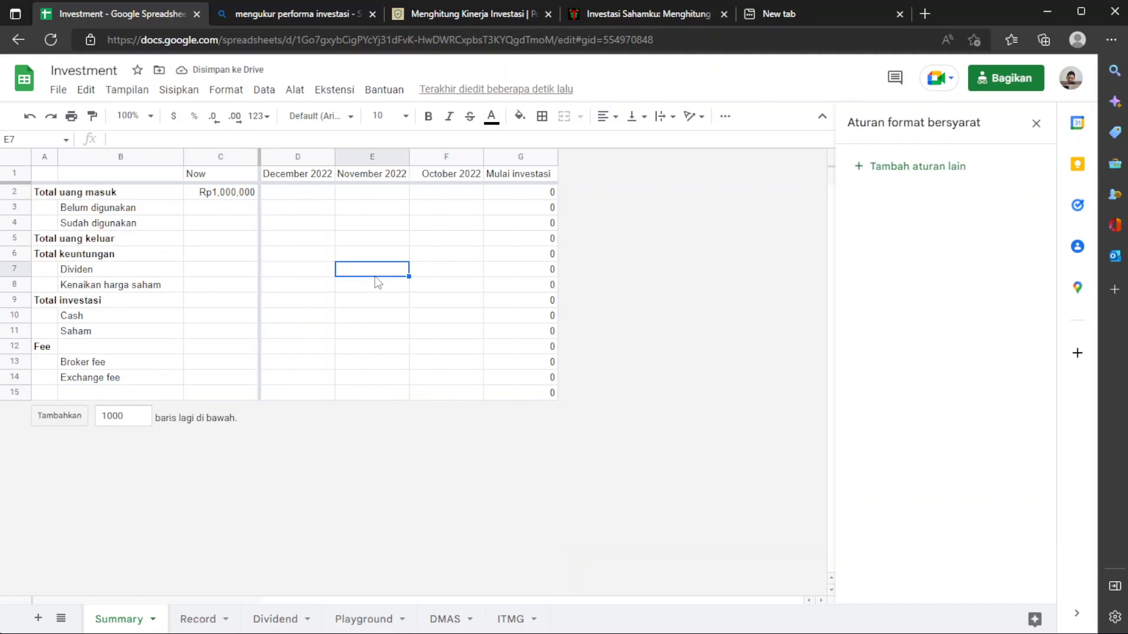
pyautogui.click(540, 395)
pyautogui.press('Delete')
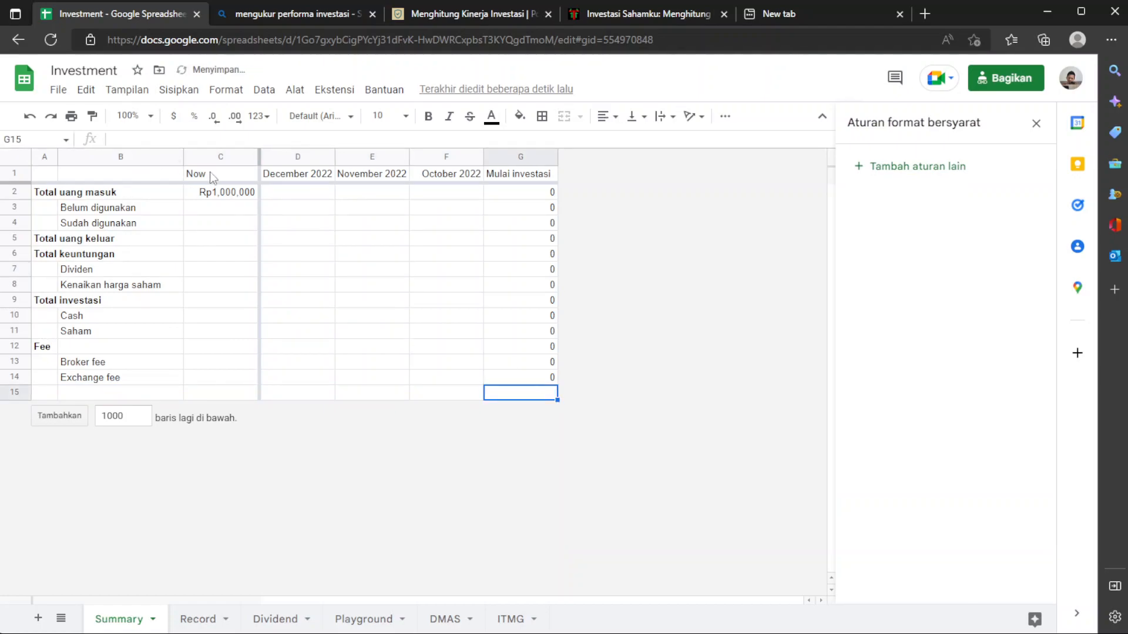
# Examine the Record sheet's "Uang masuk", "Harga beli" and balance columns as possible sources for the "Belum digunakan" amount in Summary
pyautogui.click(207, 212)
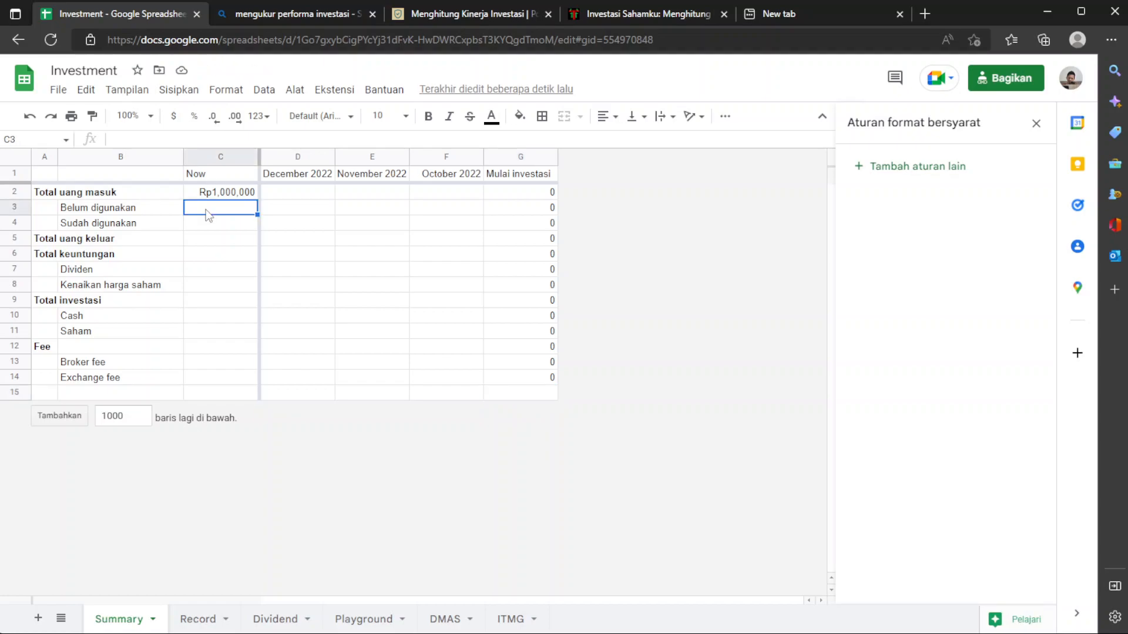
pyautogui.click(182, 618)
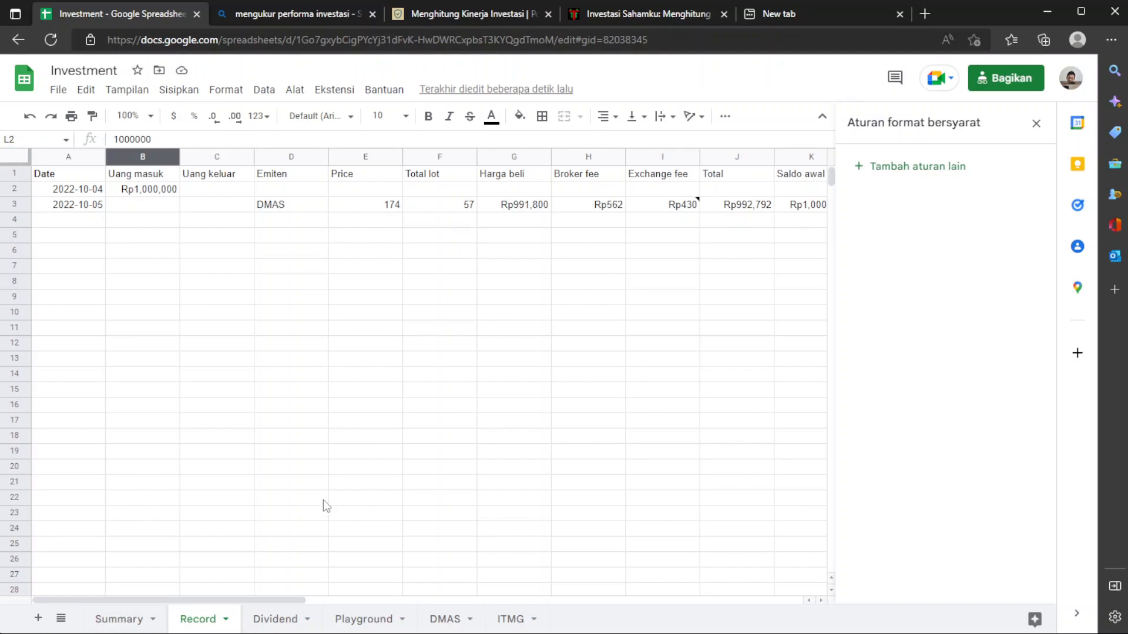
pyautogui.hscroll(1, 323, 500)
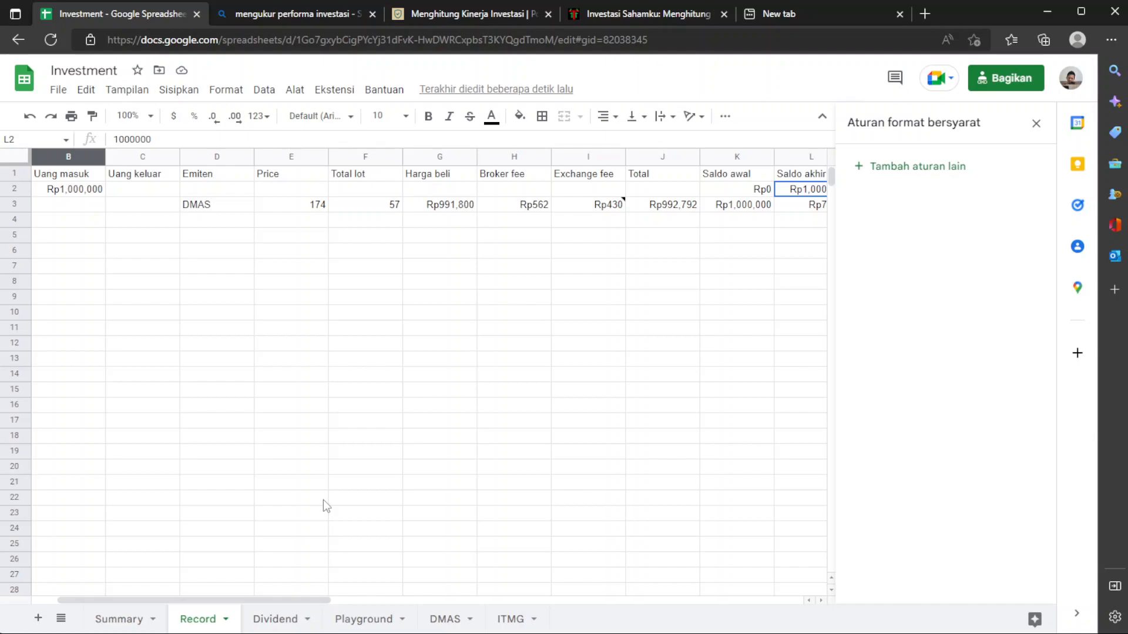
pyautogui.hscroll(1, 323, 501)
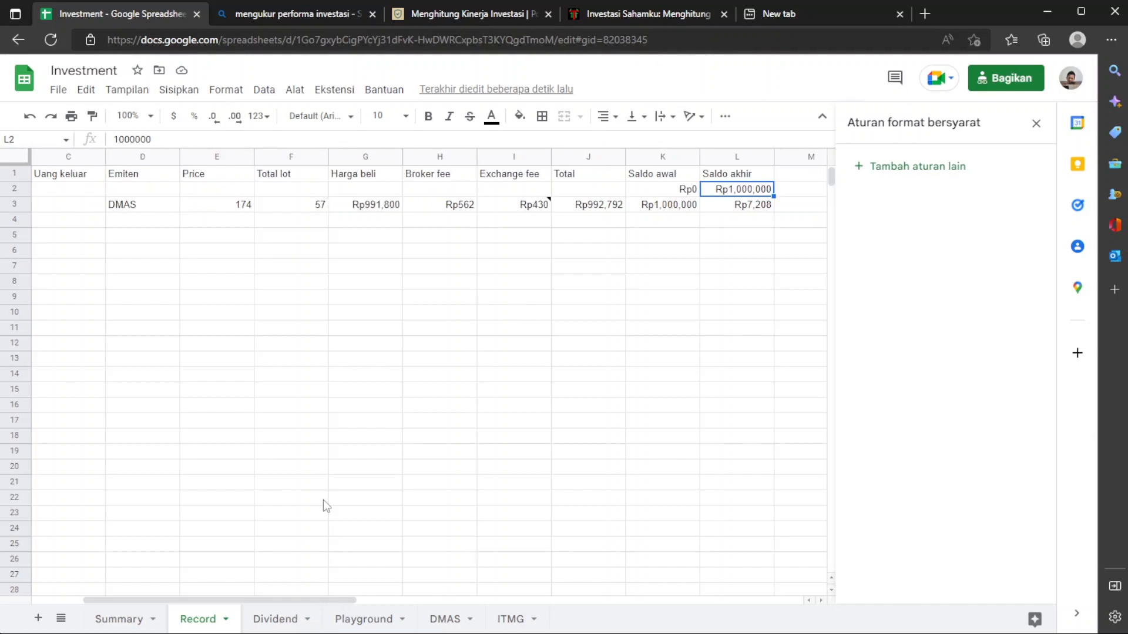
pyautogui.click(117, 619)
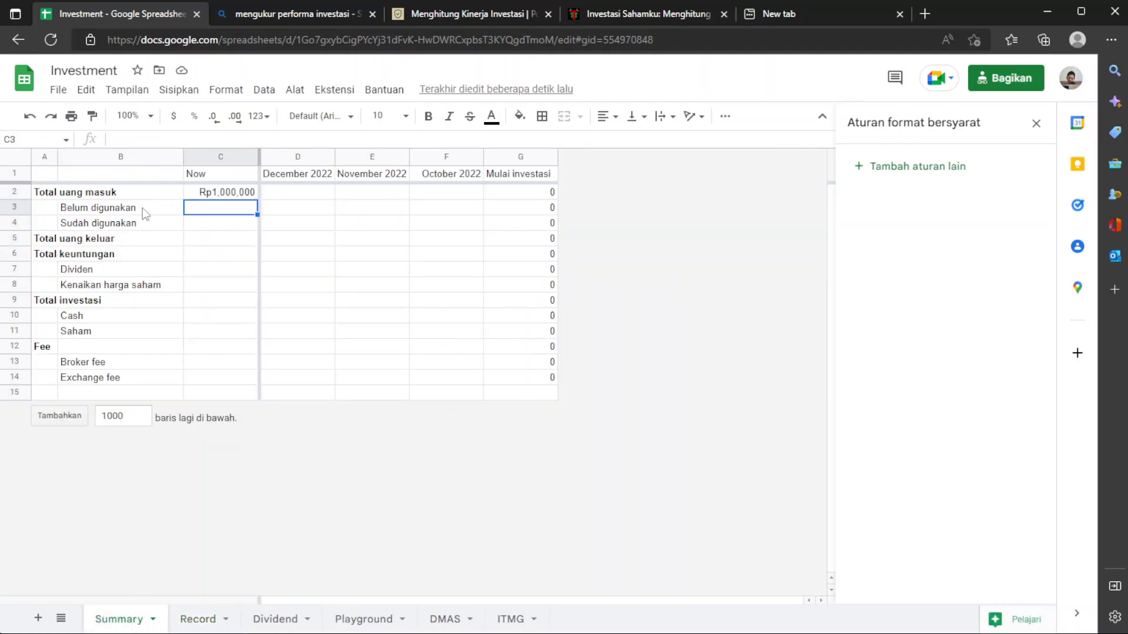
pyautogui.click(213, 623)
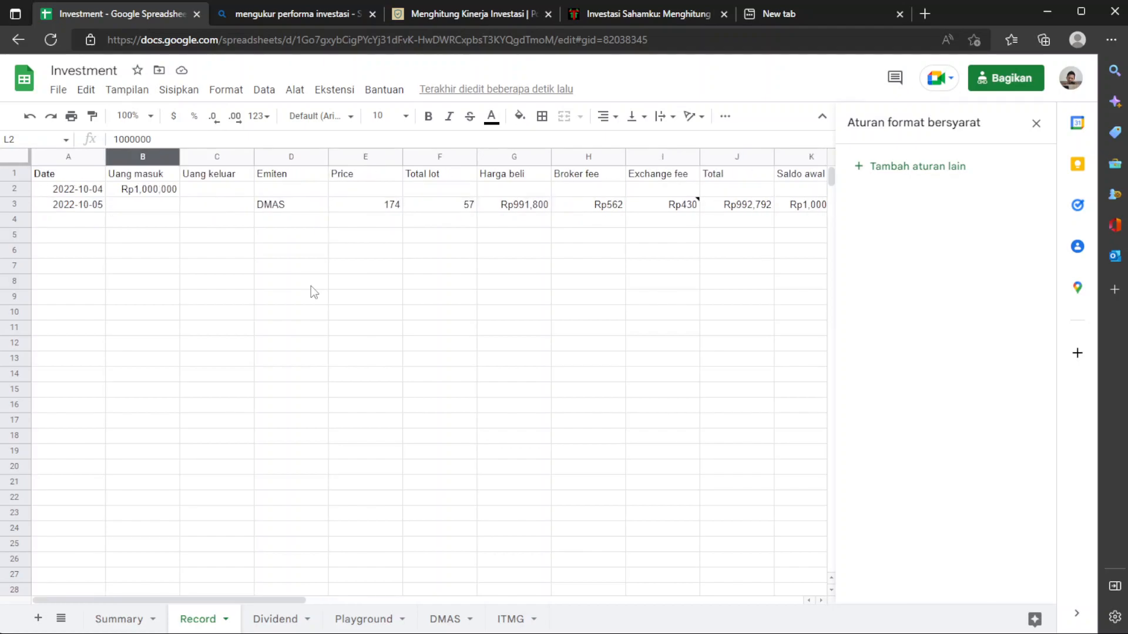
pyautogui.click(505, 206)
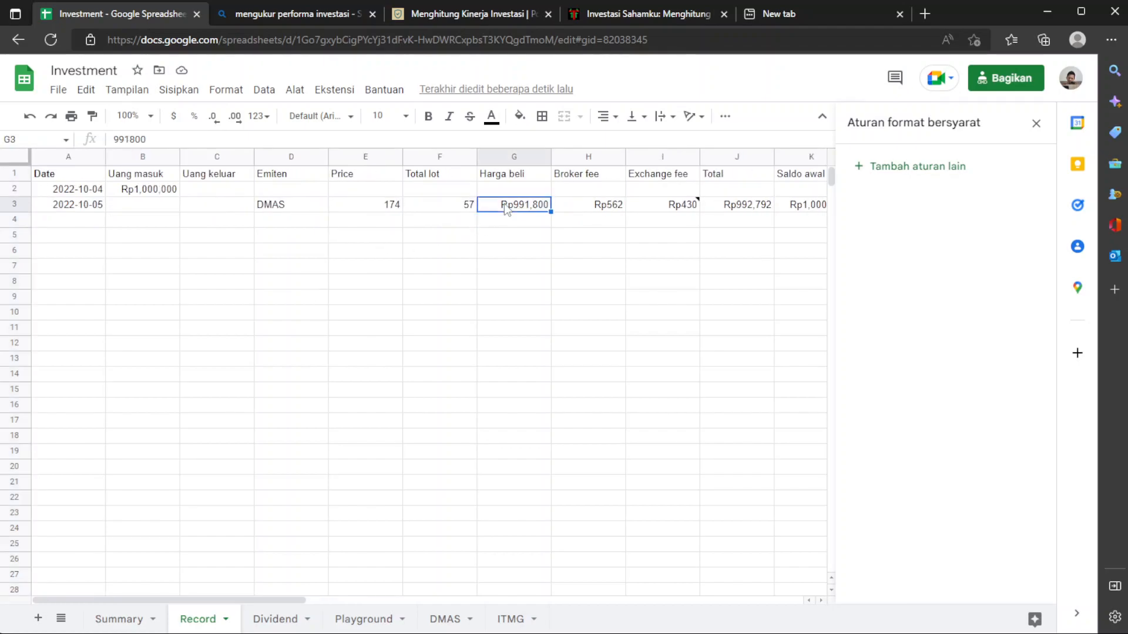
pyautogui.click(166, 194)
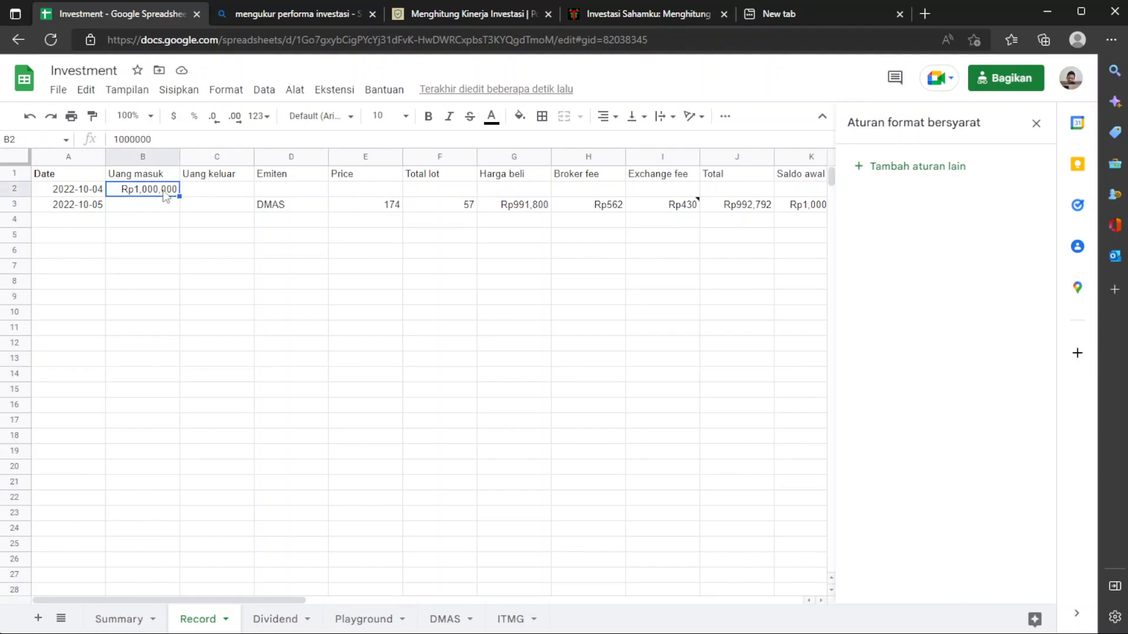
pyautogui.hscroll(2, 165, 194)
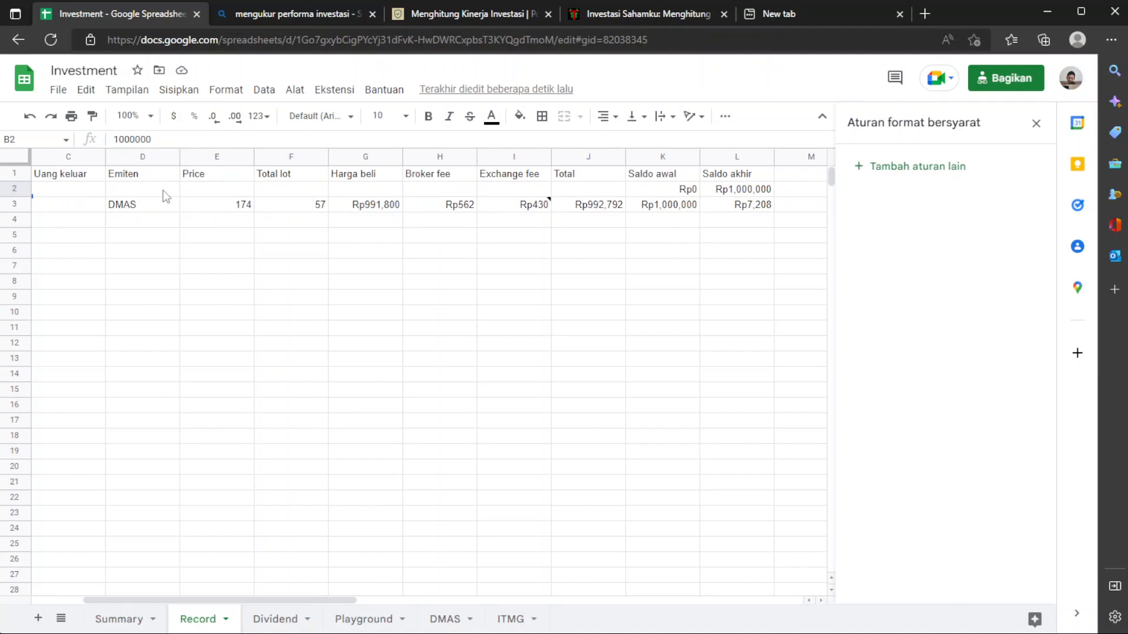
pyautogui.click(138, 621)
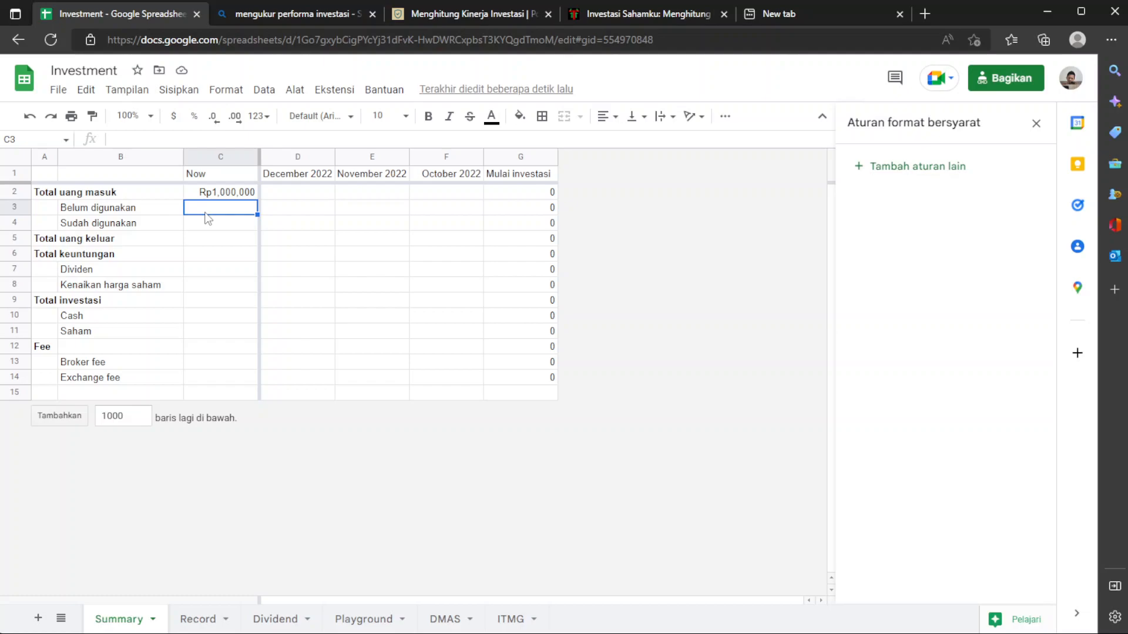
pyautogui.click(176, 614)
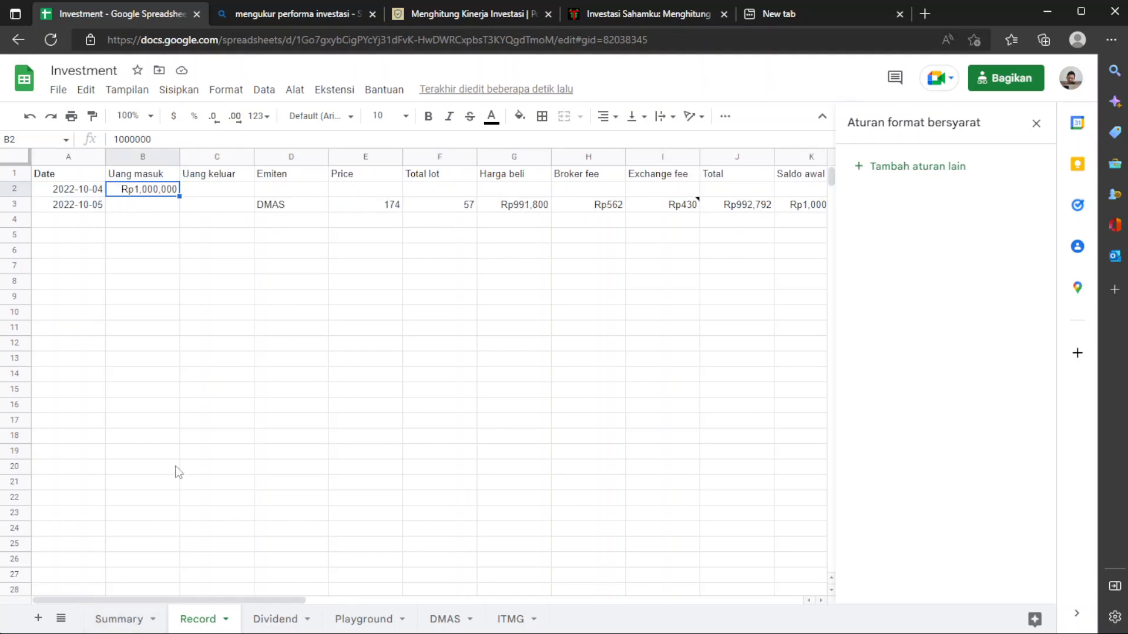
pyautogui.click(123, 622)
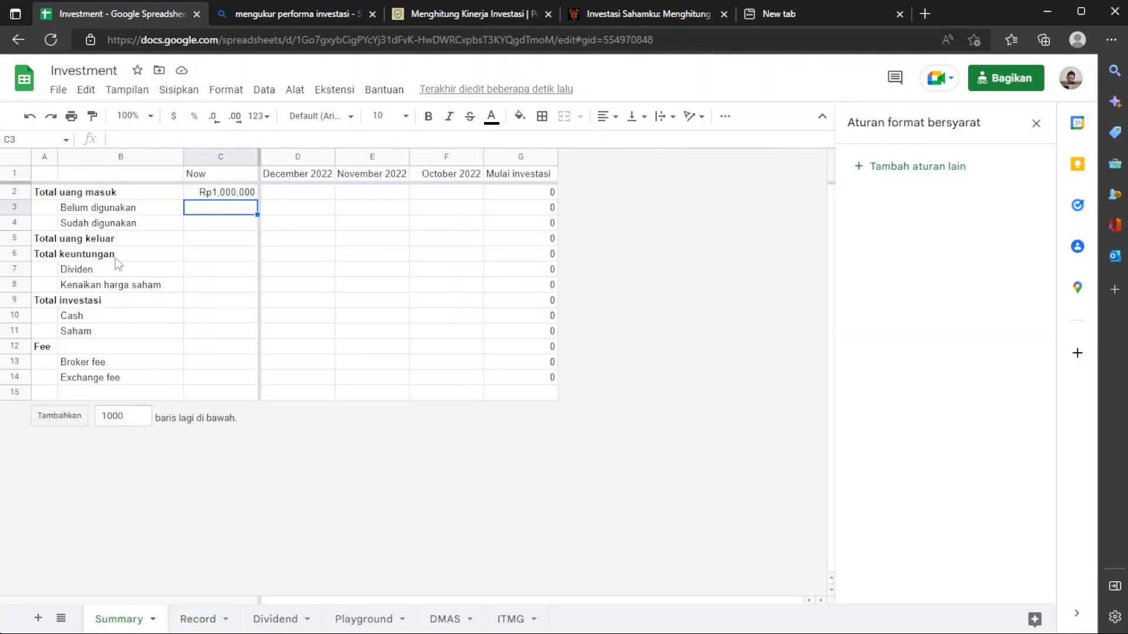
# Review the "Belum digunakan" and "Sudah digunakan" rows on the Summary sheet alongside the "Total uang masuk" formula in C2
pyautogui.click(96, 229)
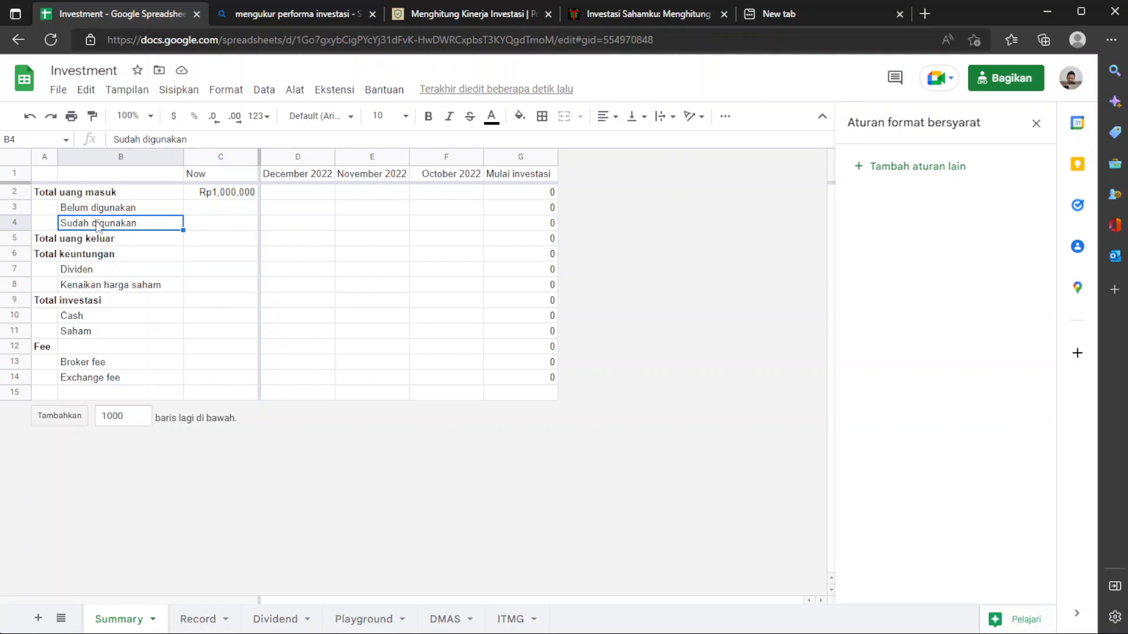
pyautogui.click(223, 229)
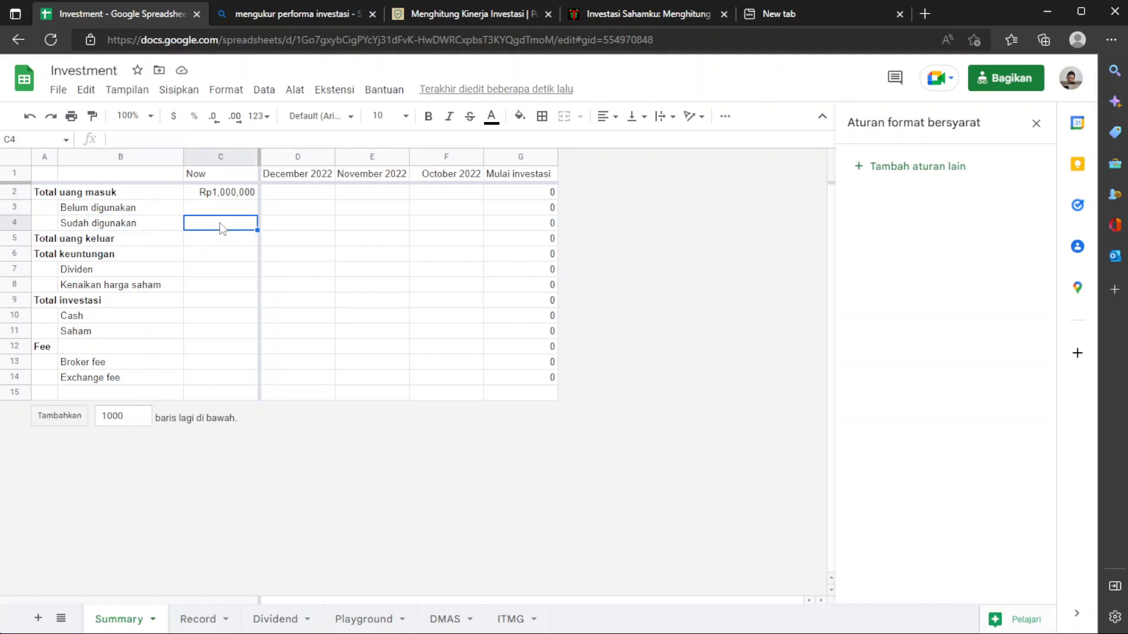
pyautogui.click(169, 209)
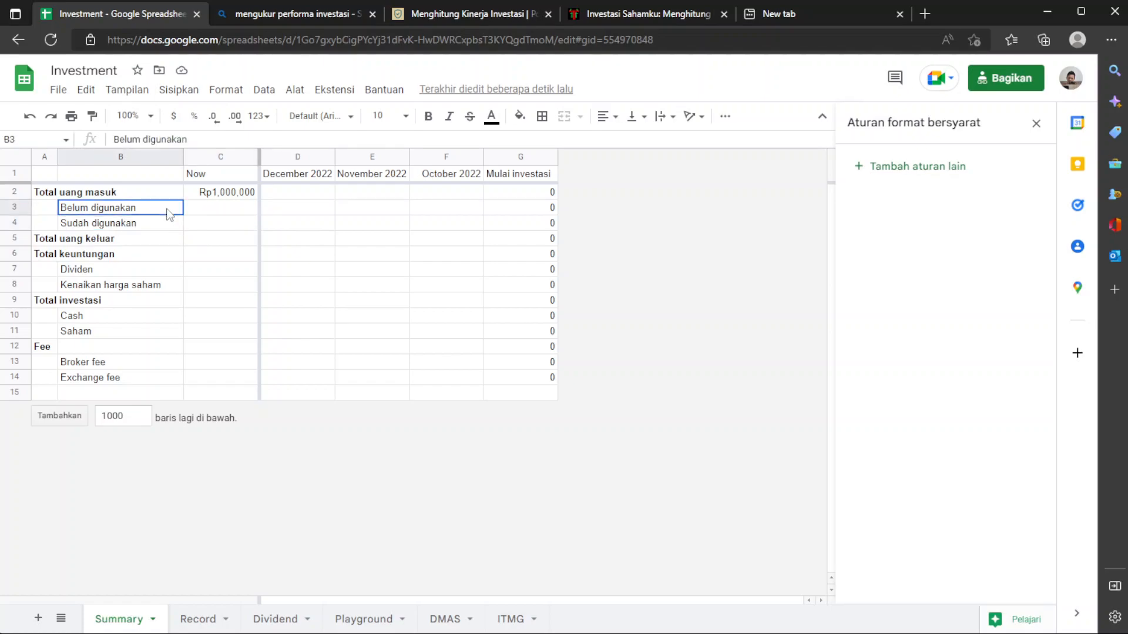
pyautogui.click(217, 210)
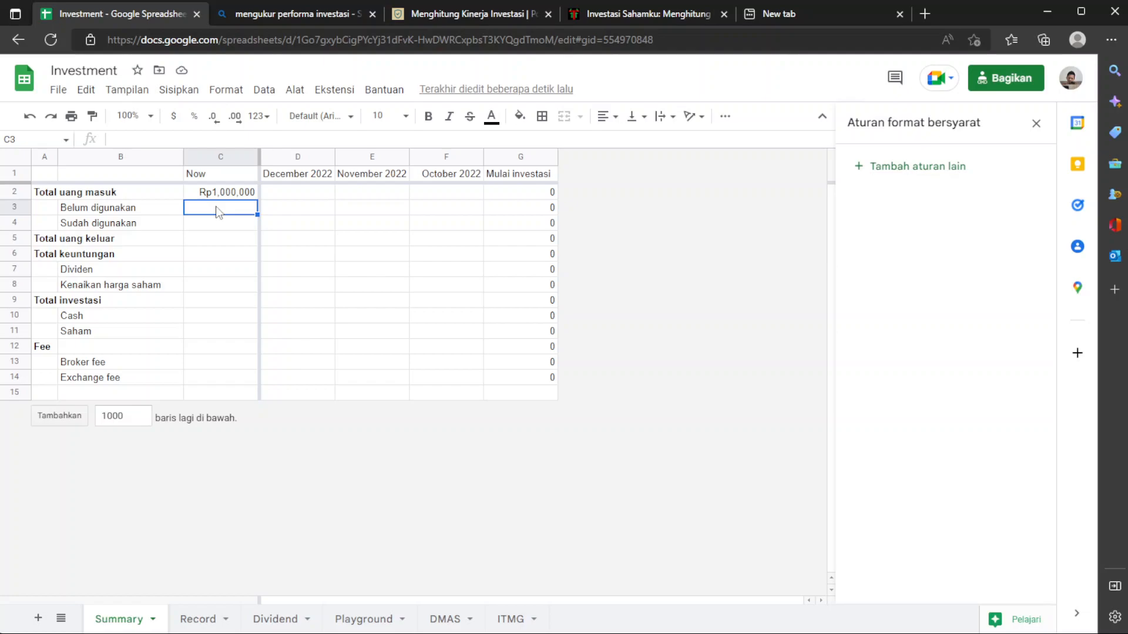
pyautogui.press('Up')
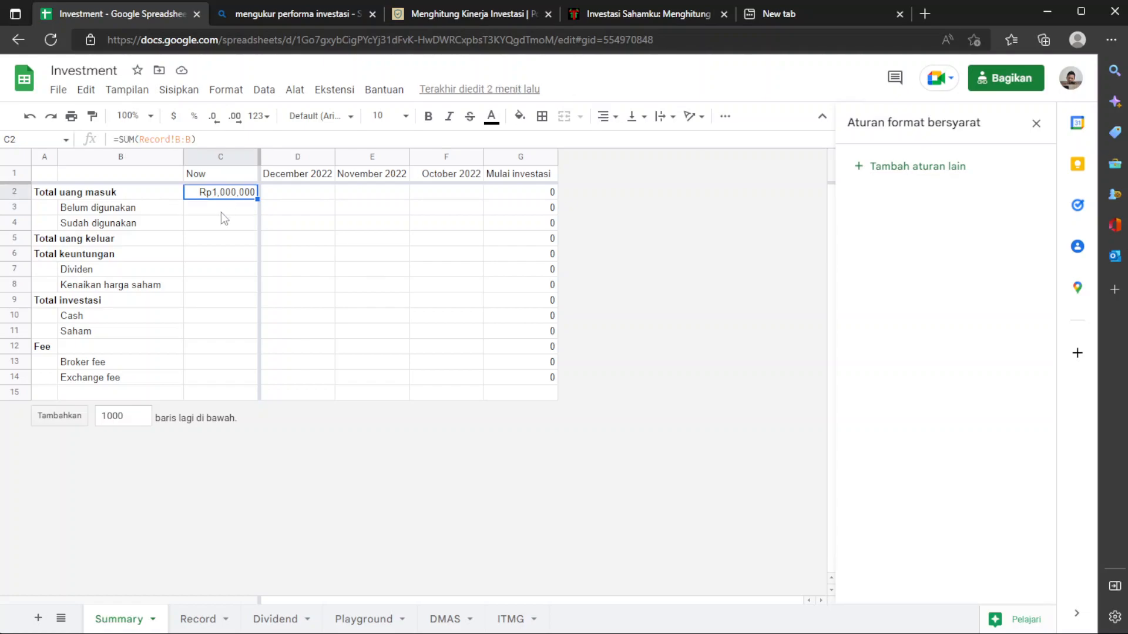
pyautogui.click(221, 213)
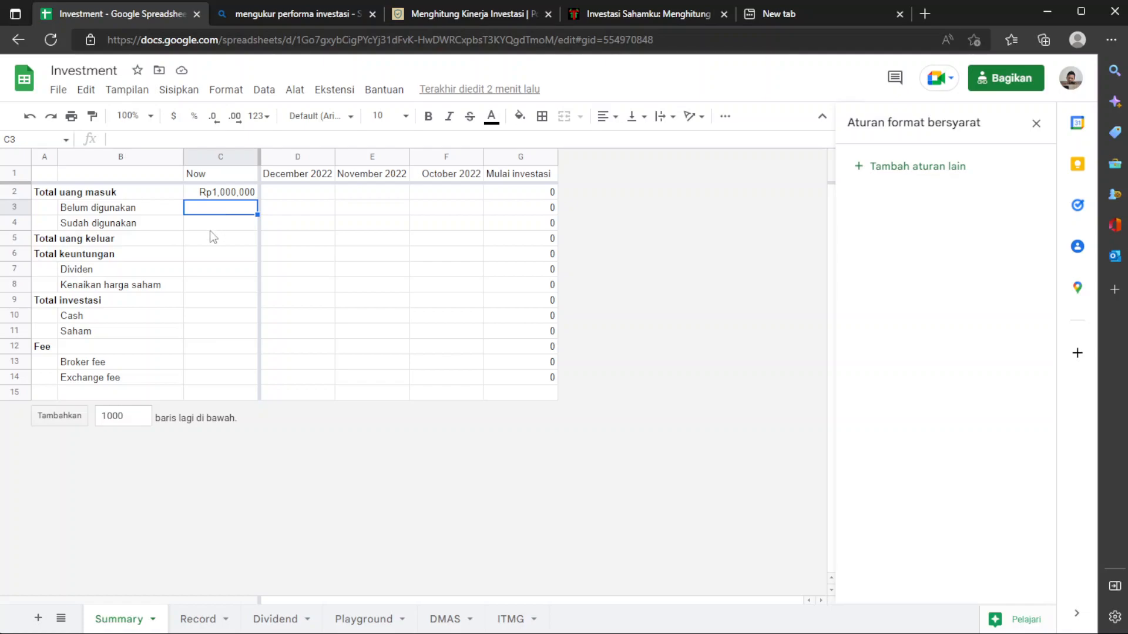
pyautogui.click(213, 224)
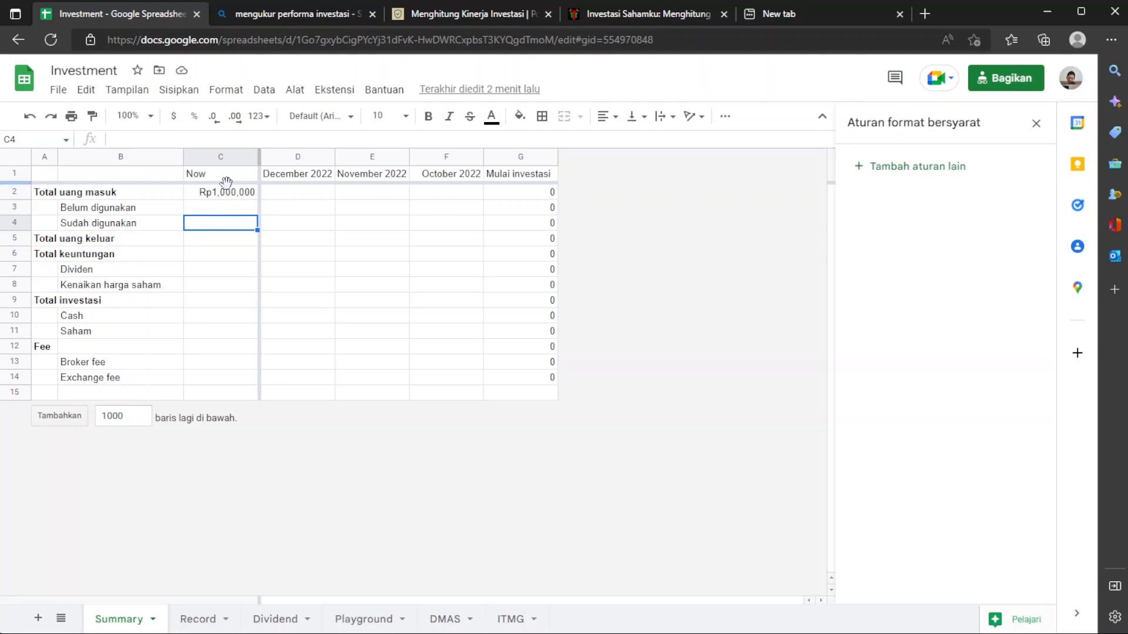
# Inspect the formula of the latest "Saldo akhir" entry in L3 of the Record sheet
pyautogui.click(192, 618)
pyautogui.hscroll(4, 509, 364)
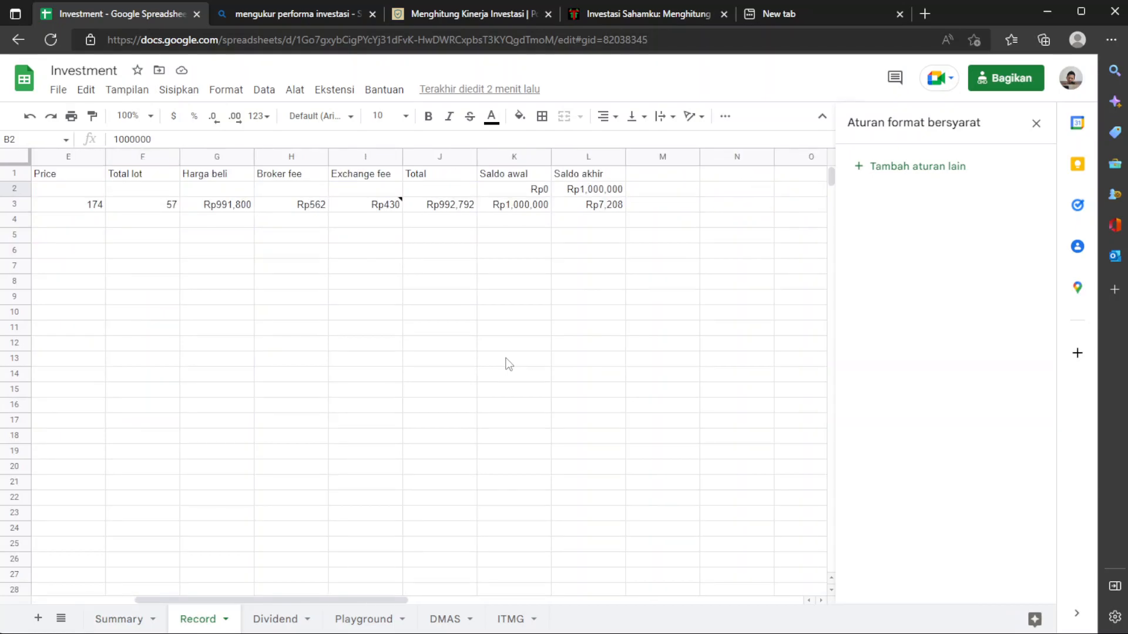
pyautogui.click(587, 214)
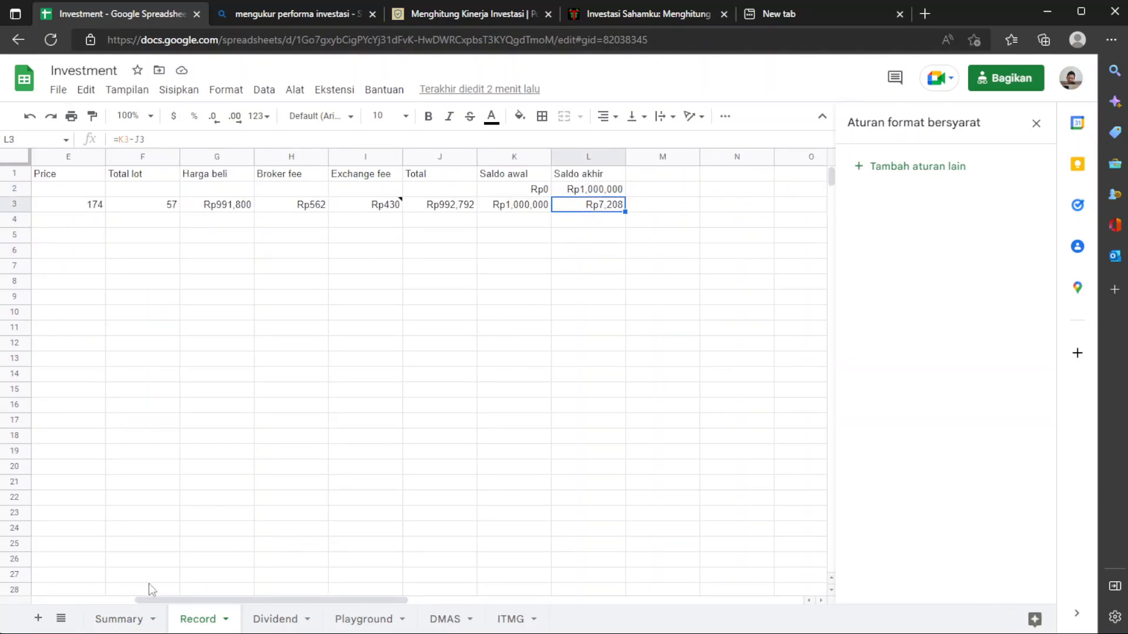
# Enter 1000000 as the "Sudah digunakan" amount in the Now column of the Summary sheet
pyautogui.click(123, 620)
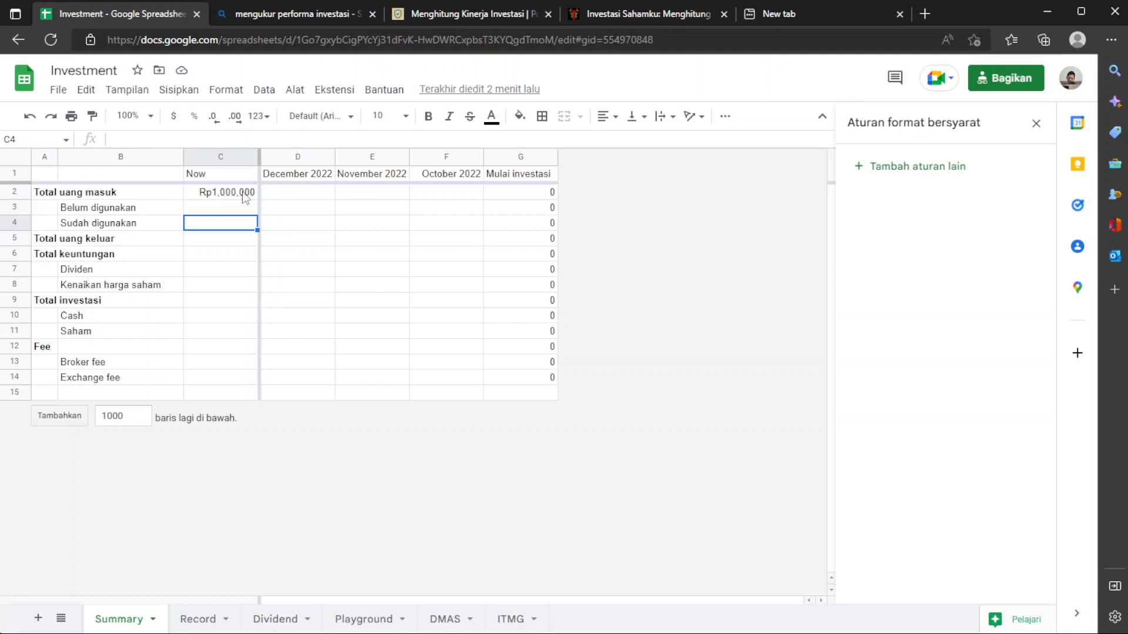
pyautogui.write('1000000')
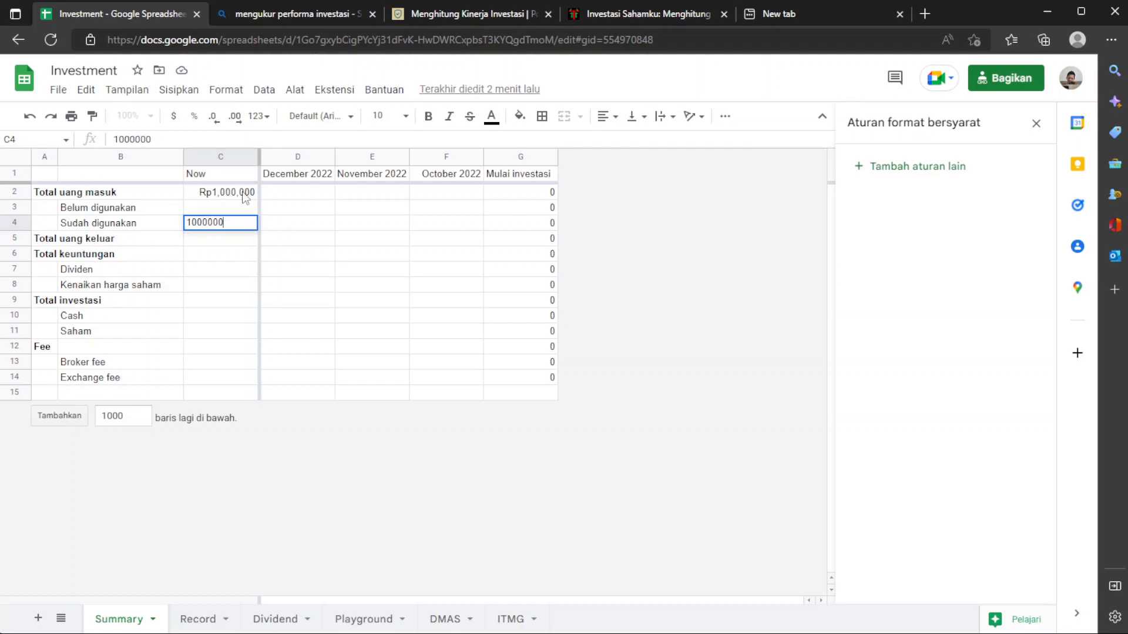
pyautogui.press('Return')
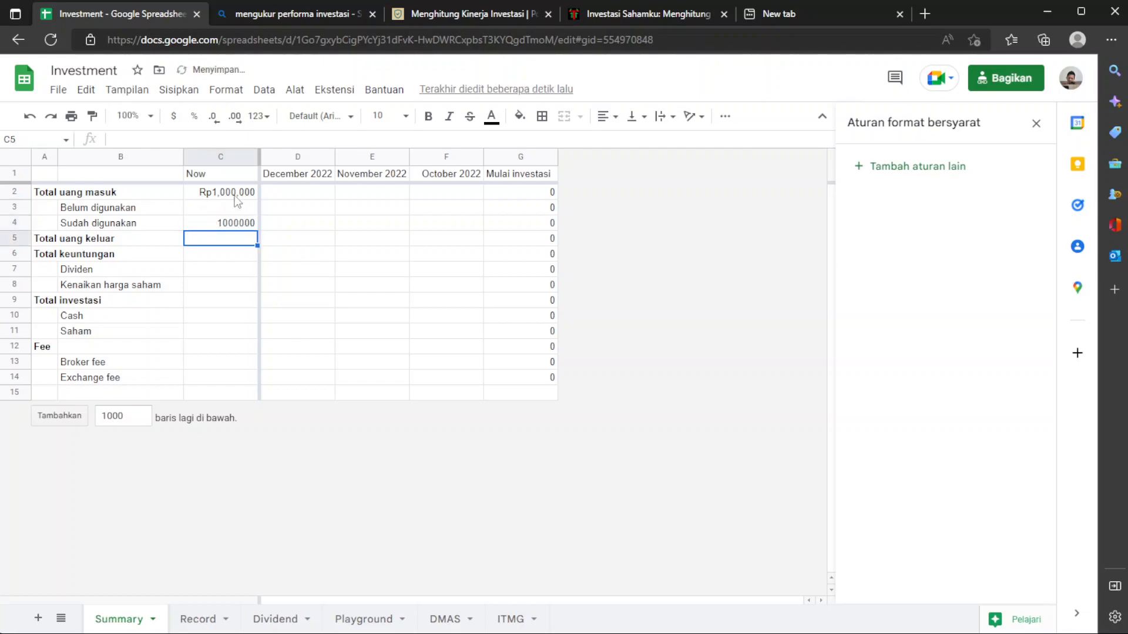
# Format the range C2:G15 of the Summary sheet with the "Rupiah Indonesia" number format
pyautogui.click(209, 209)
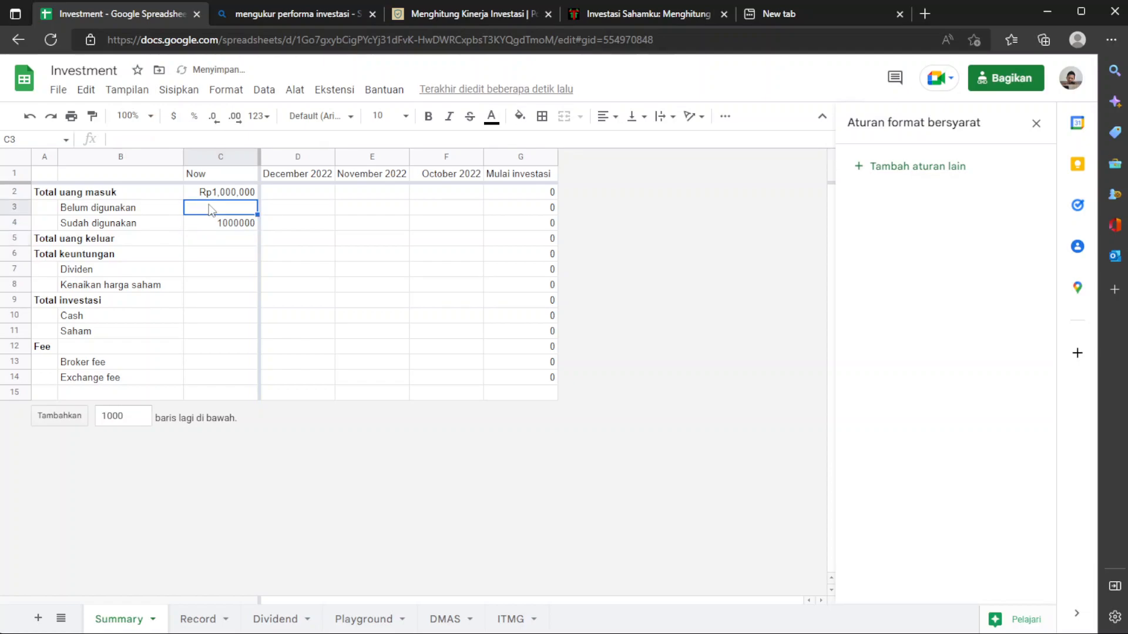
pyautogui.click(221, 156)
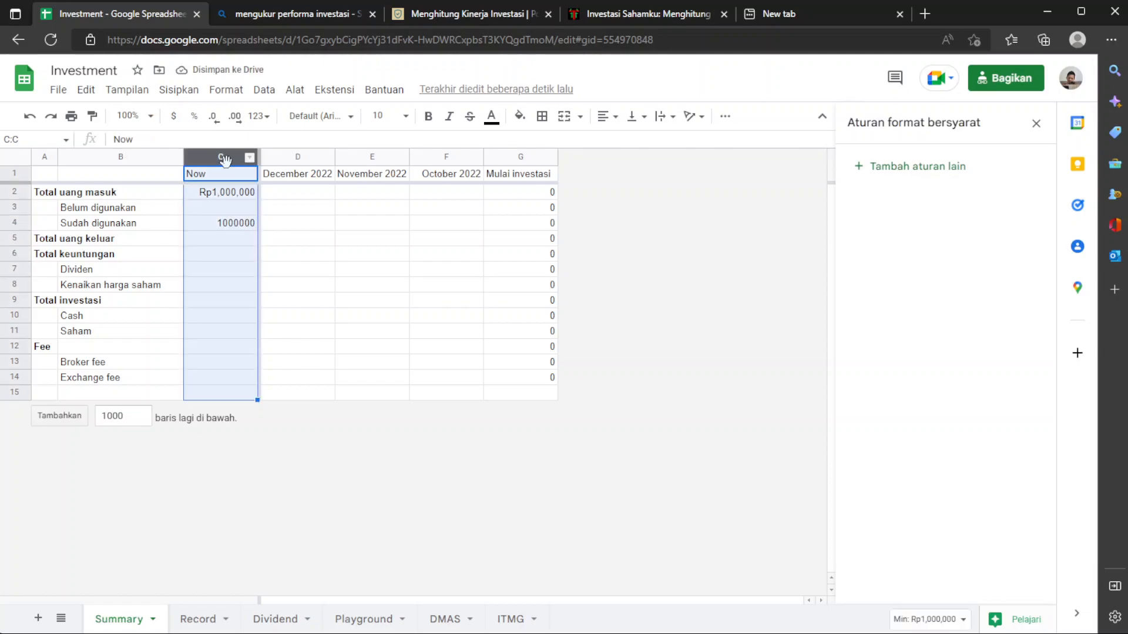
pyautogui.click(224, 90)
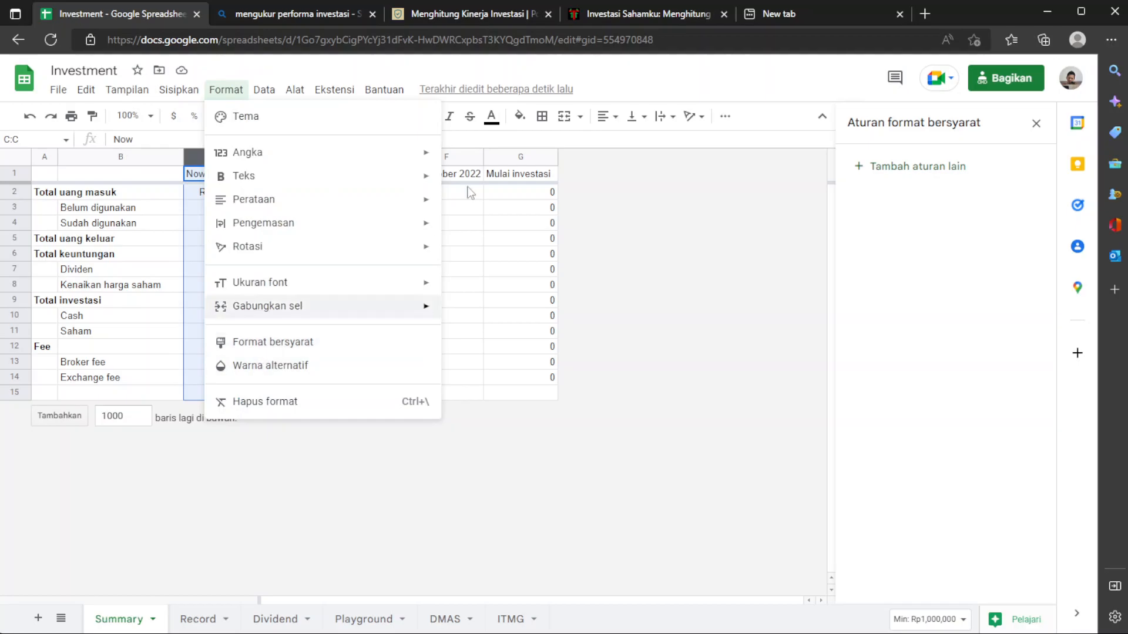
pyautogui.keyDown('shift'); pyautogui.click(520, 156); pyautogui.keyUp('shift')
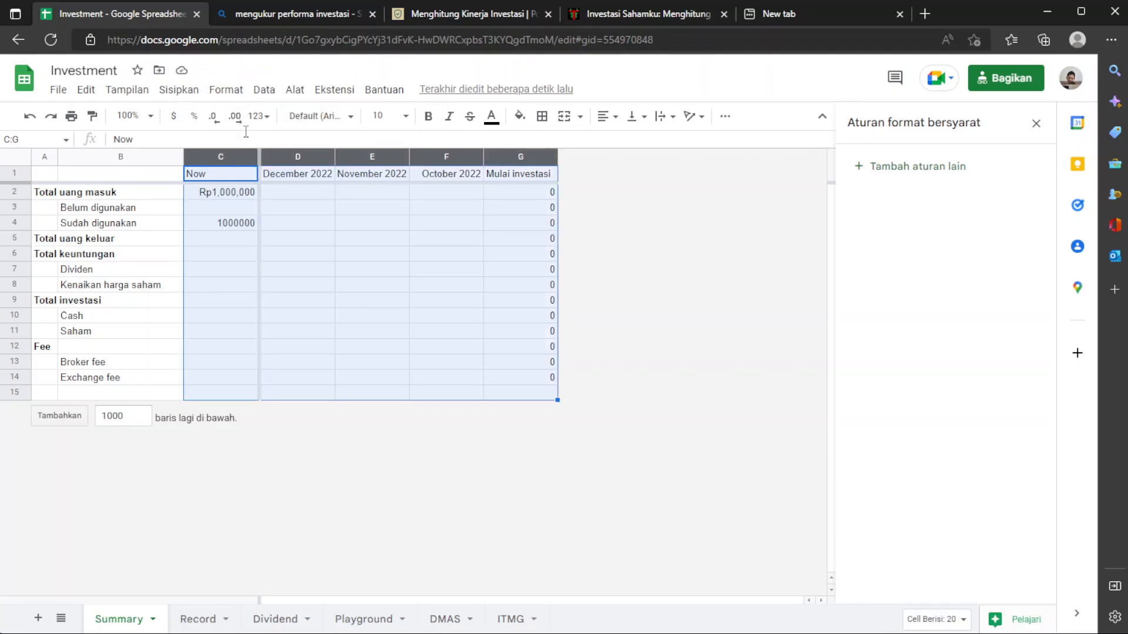
pyautogui.click(234, 192)
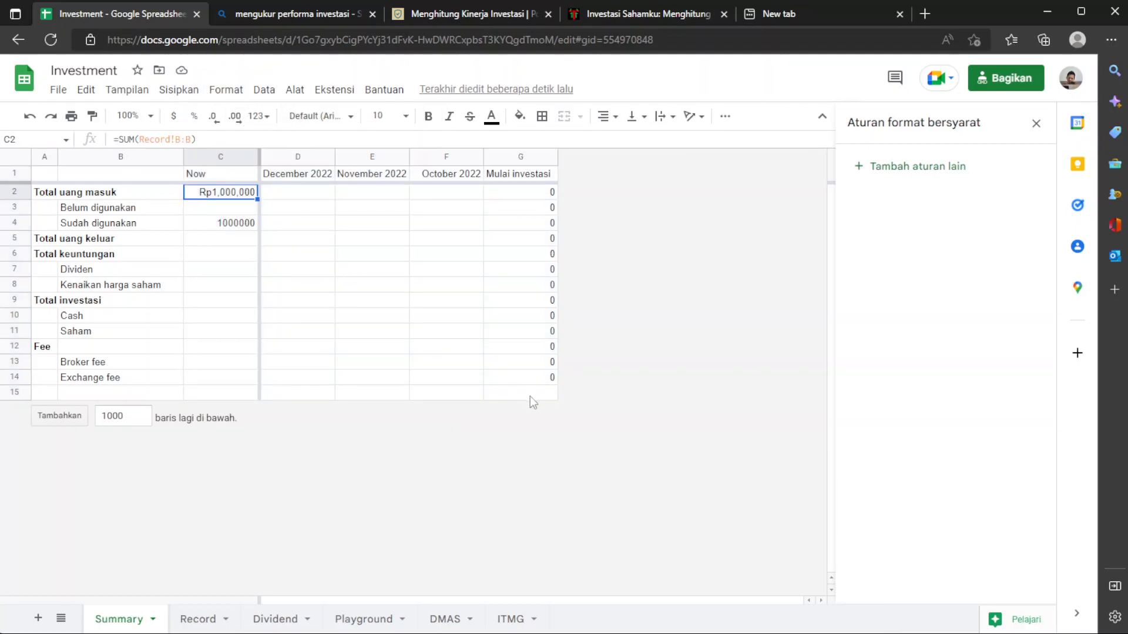
pyautogui.keyDown('shift'); pyautogui.click(530, 396); pyautogui.keyUp('shift')
pyautogui.click(226, 89)
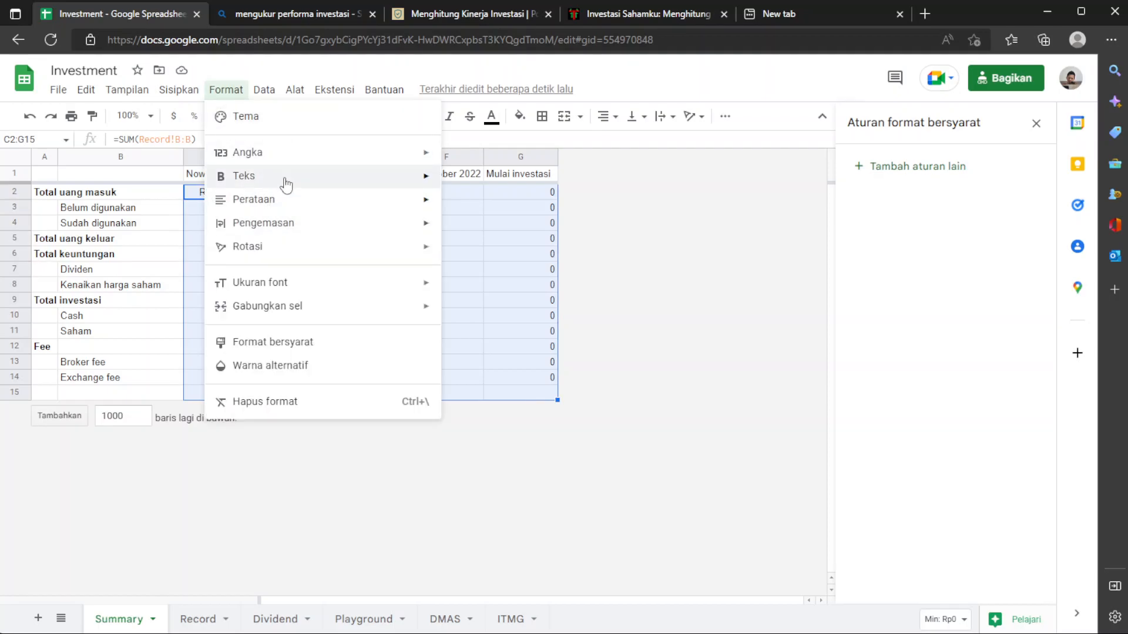
pyautogui.moveTo(297, 154)
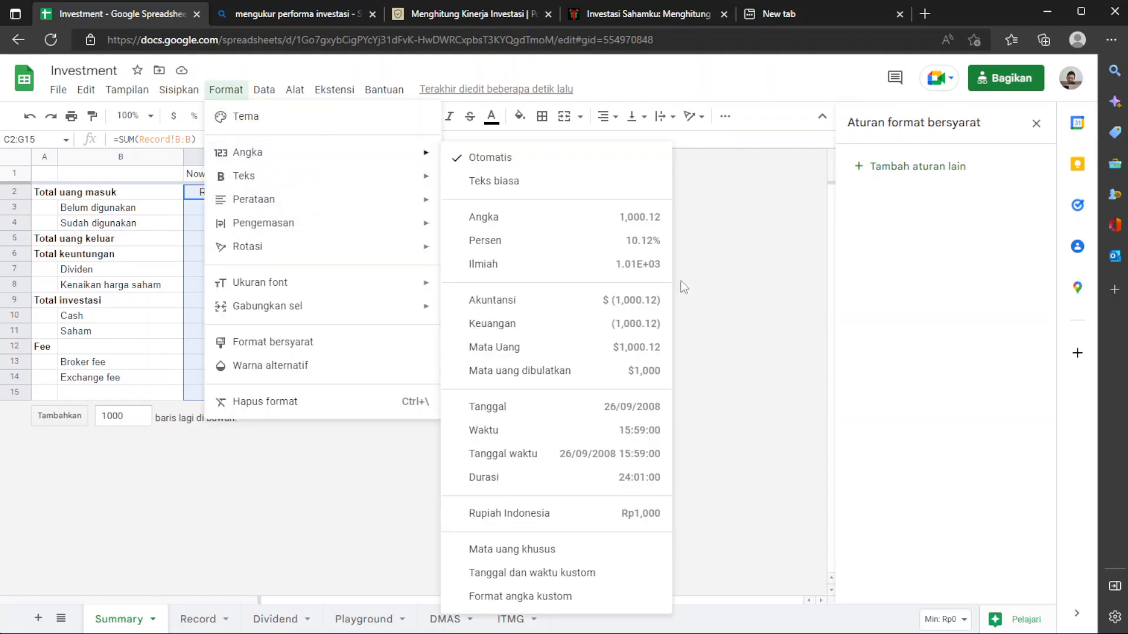
pyautogui.click(631, 521)
# Calculate "Belum digunakan" in C3 with the formula =C2-C4
pyautogui.click(207, 207)
pyautogui.write('=')
pyautogui.click(224, 198)
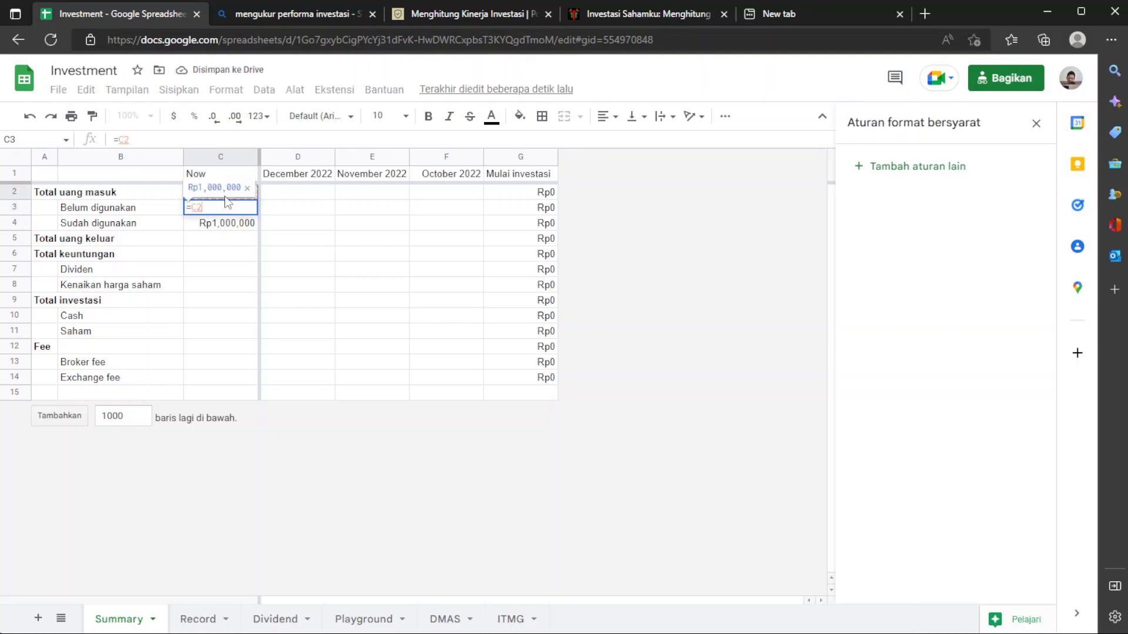
pyautogui.write('-')
pyautogui.click(227, 223)
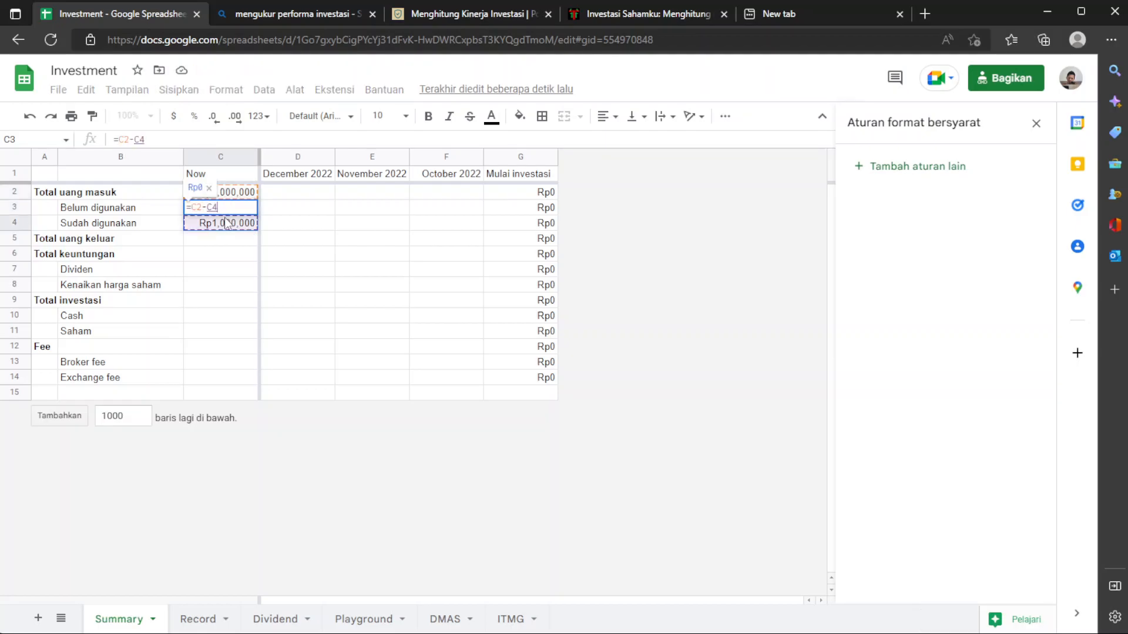
pyautogui.press('Return')
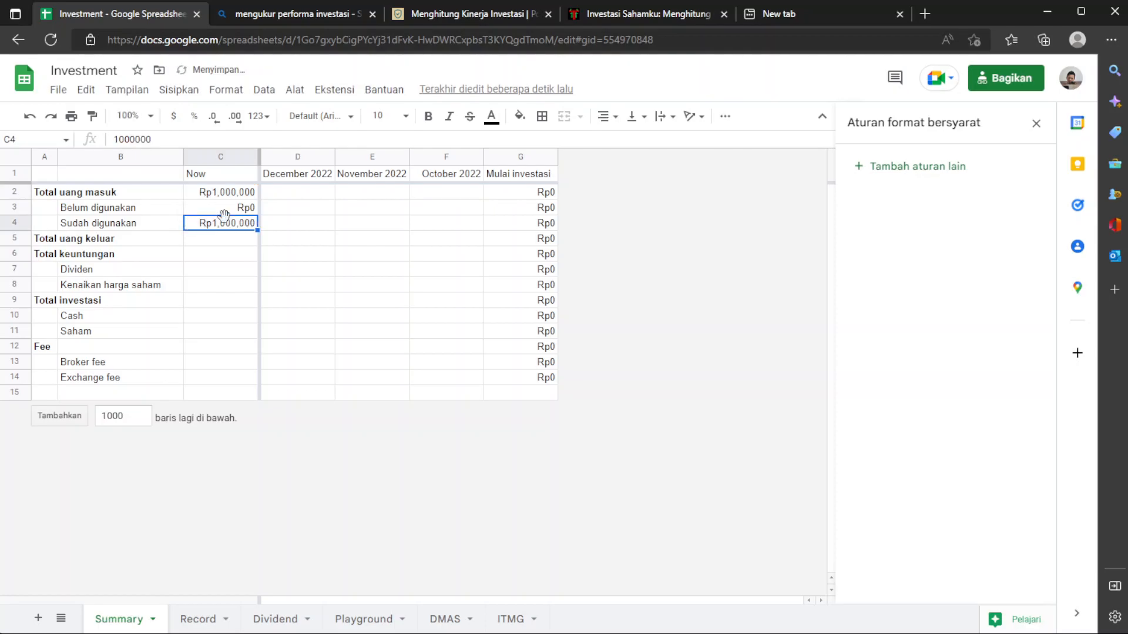
# Enter 0 as the "Total uang keluar" amount in C5
pyautogui.click(207, 244)
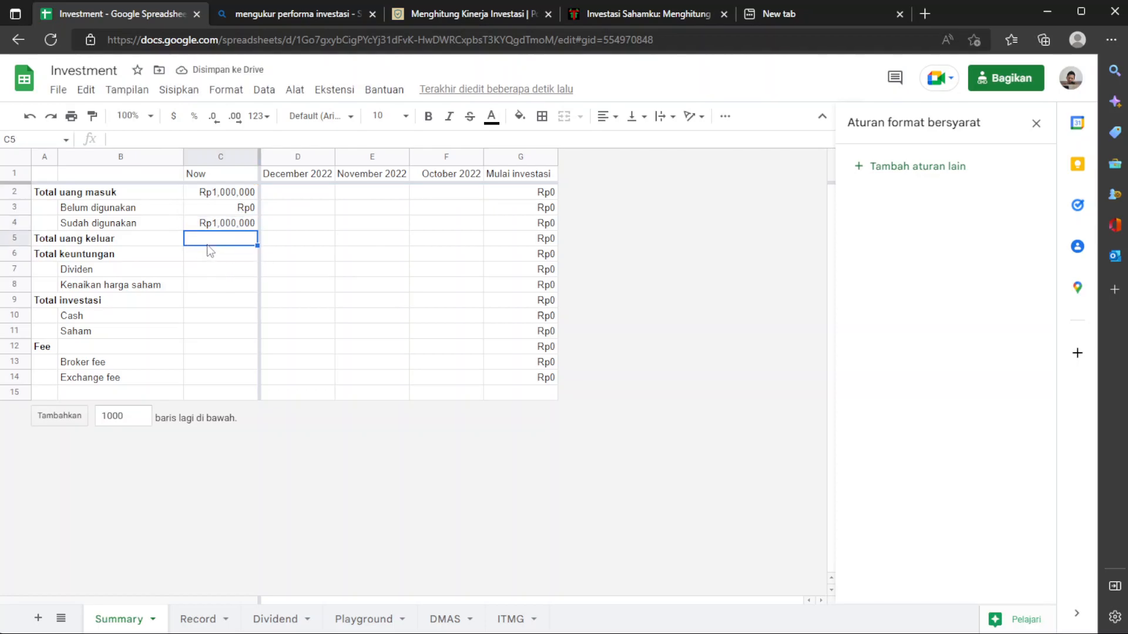
pyautogui.write('0')
pyautogui.press('Return')
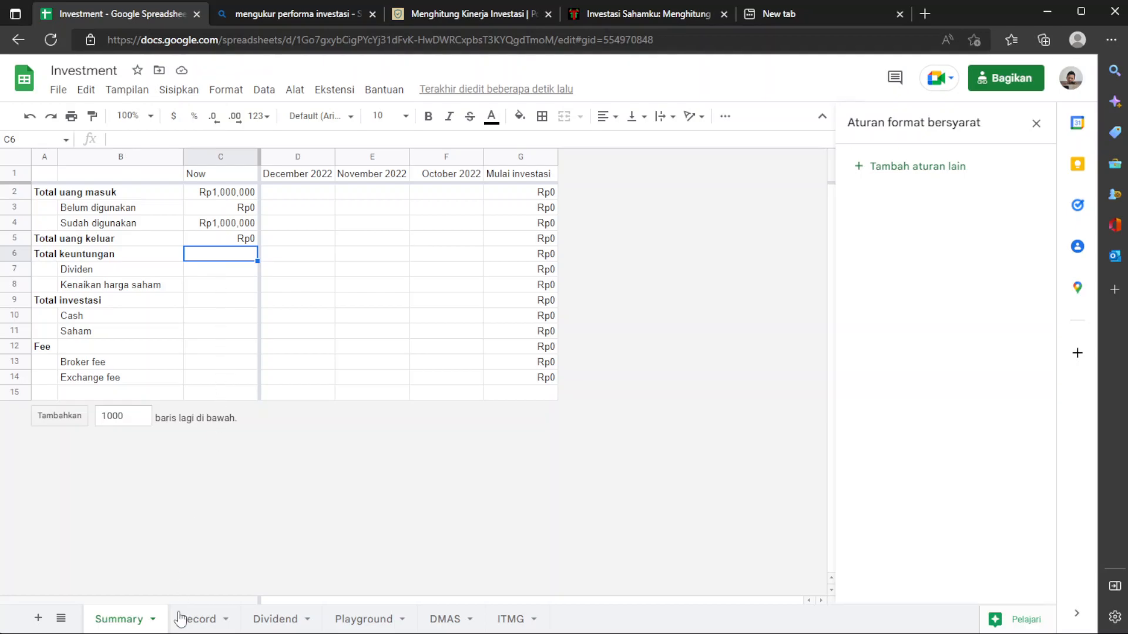
# Enter the formula =SUM(Dividend!D:D) for "Total keuntungan" in C6, summing the Actual column of the Dividend sheet
pyautogui.click(186, 623)
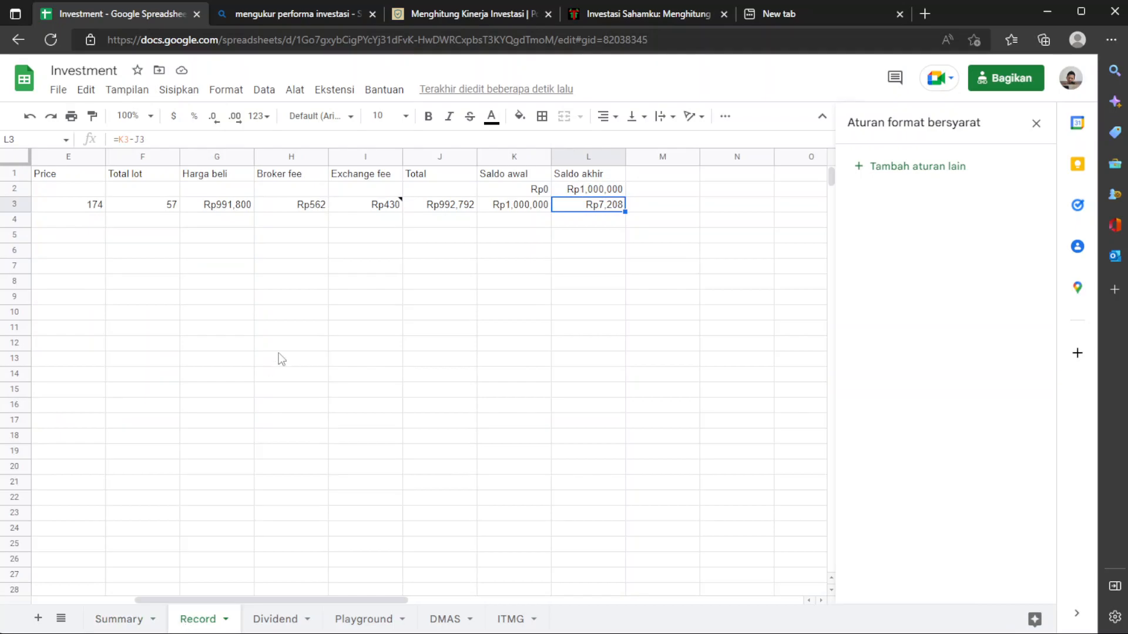
pyautogui.click(126, 621)
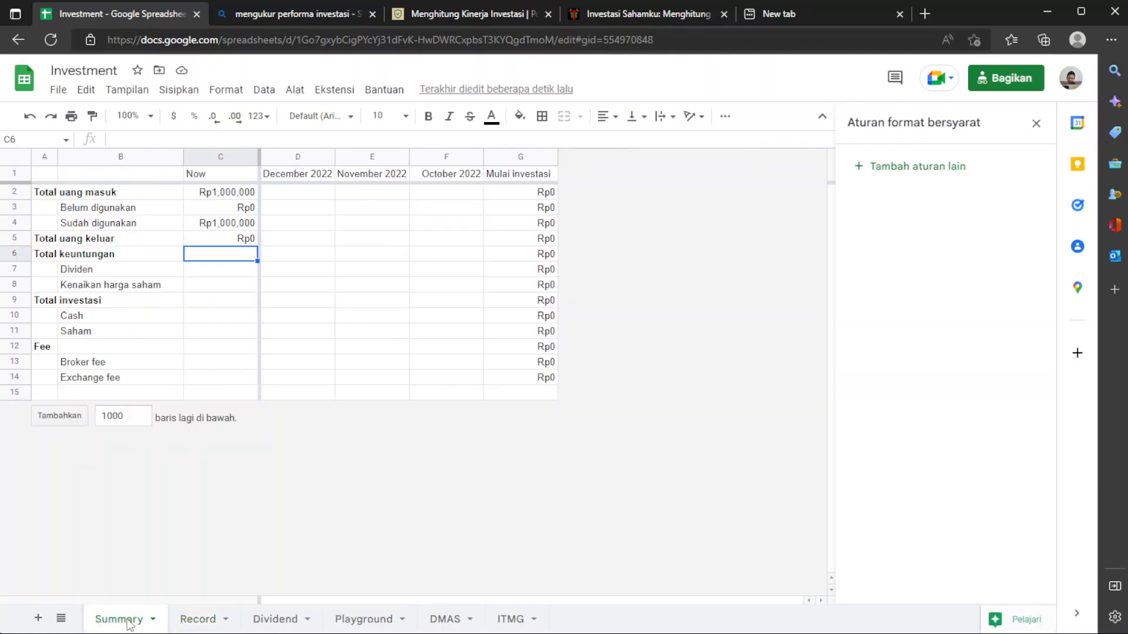
pyautogui.click(188, 622)
pyautogui.click(270, 620)
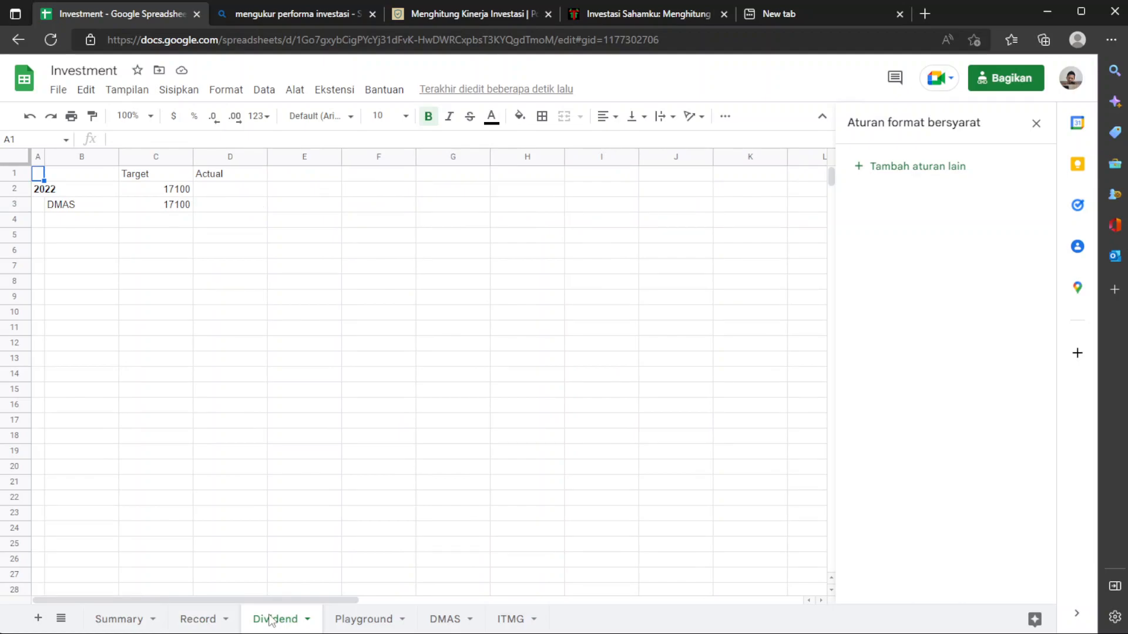
pyautogui.click(101, 618)
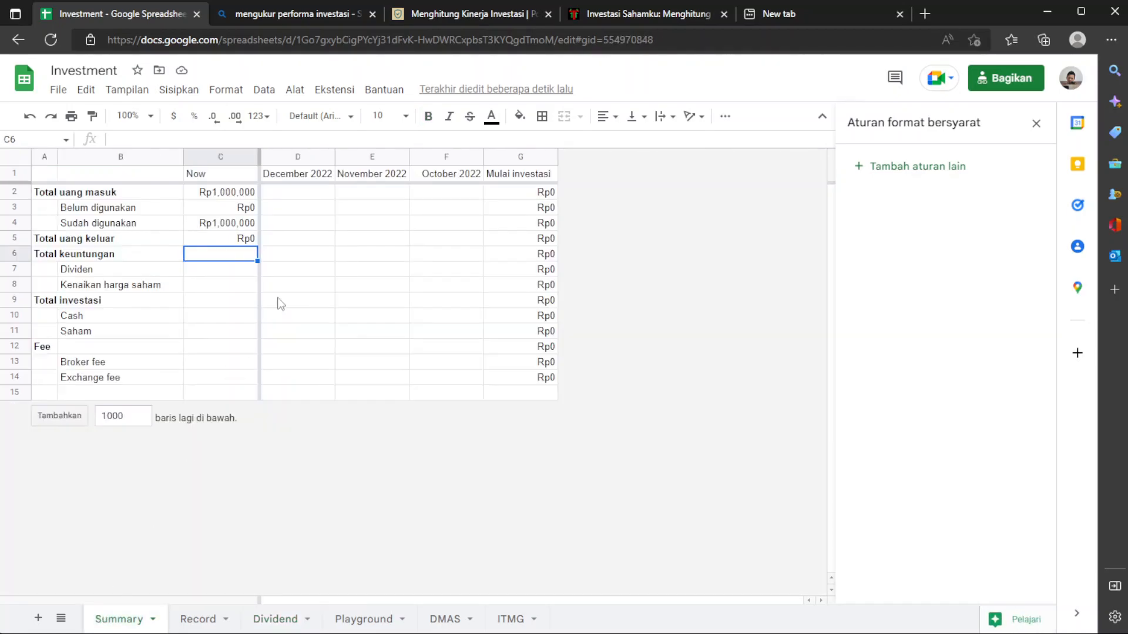
pyautogui.write('=')
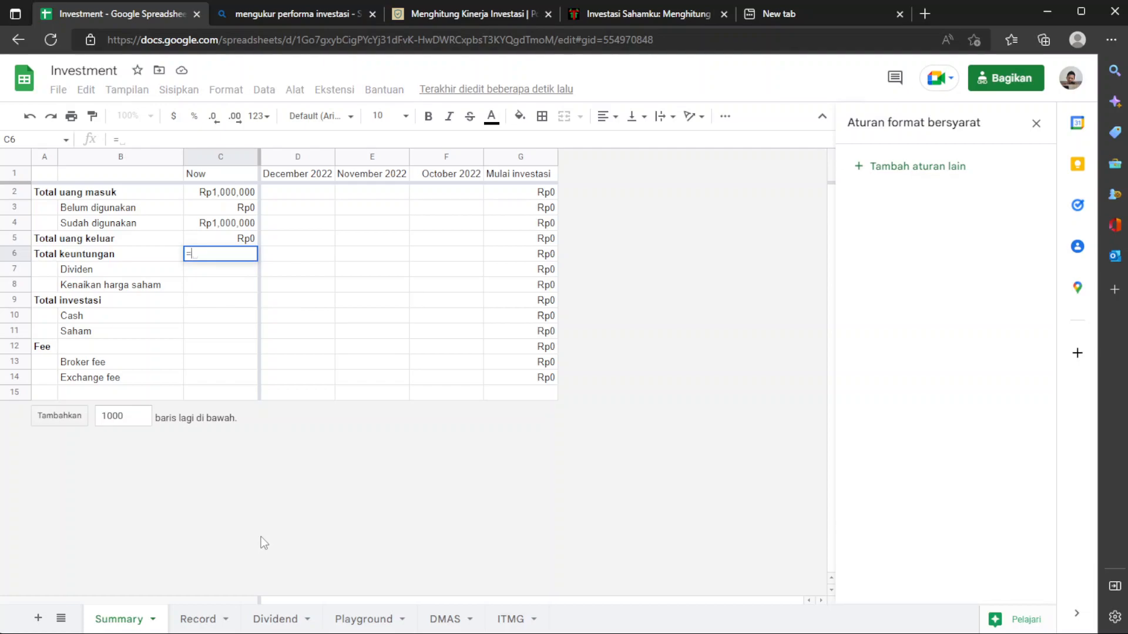
pyautogui.write('SUM(')
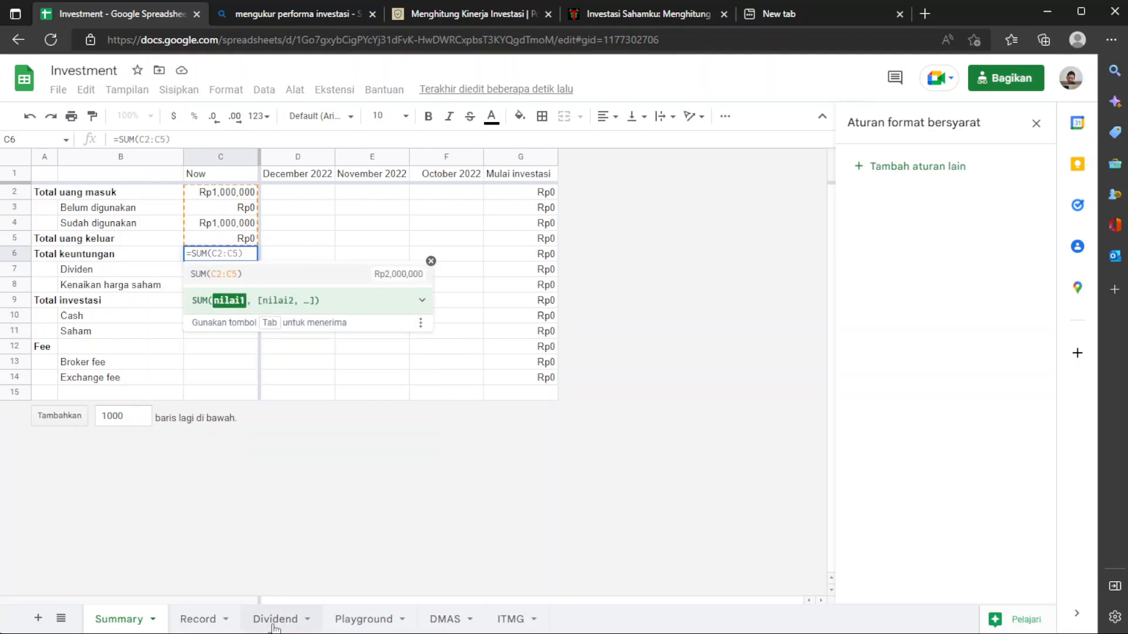
pyautogui.click(274, 620)
pyautogui.click(230, 156)
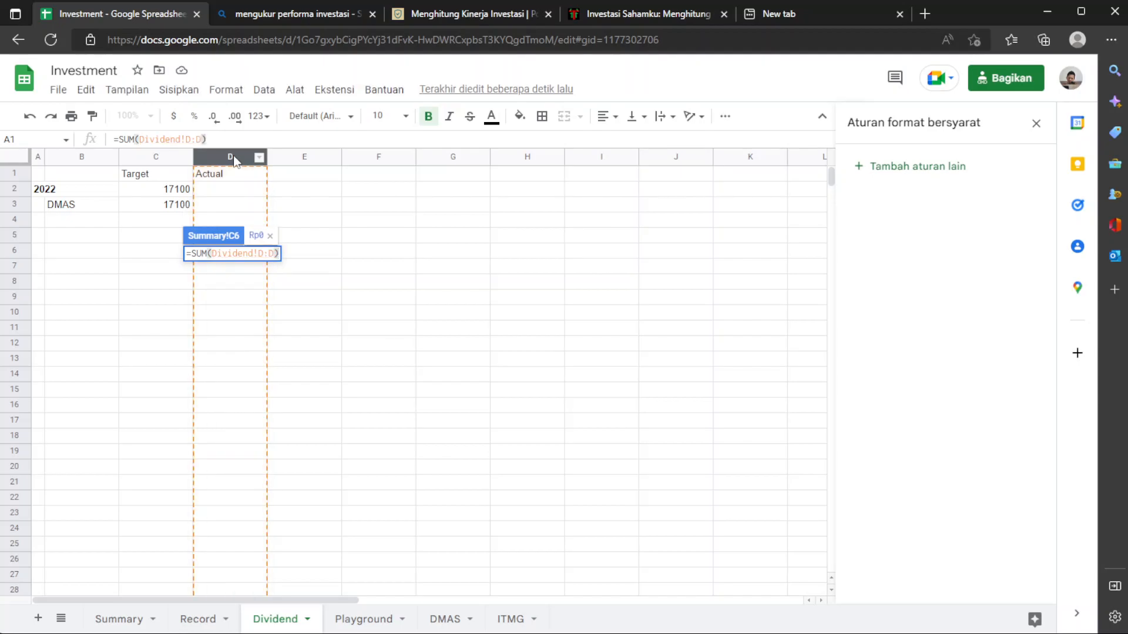
pyautogui.press('Return')
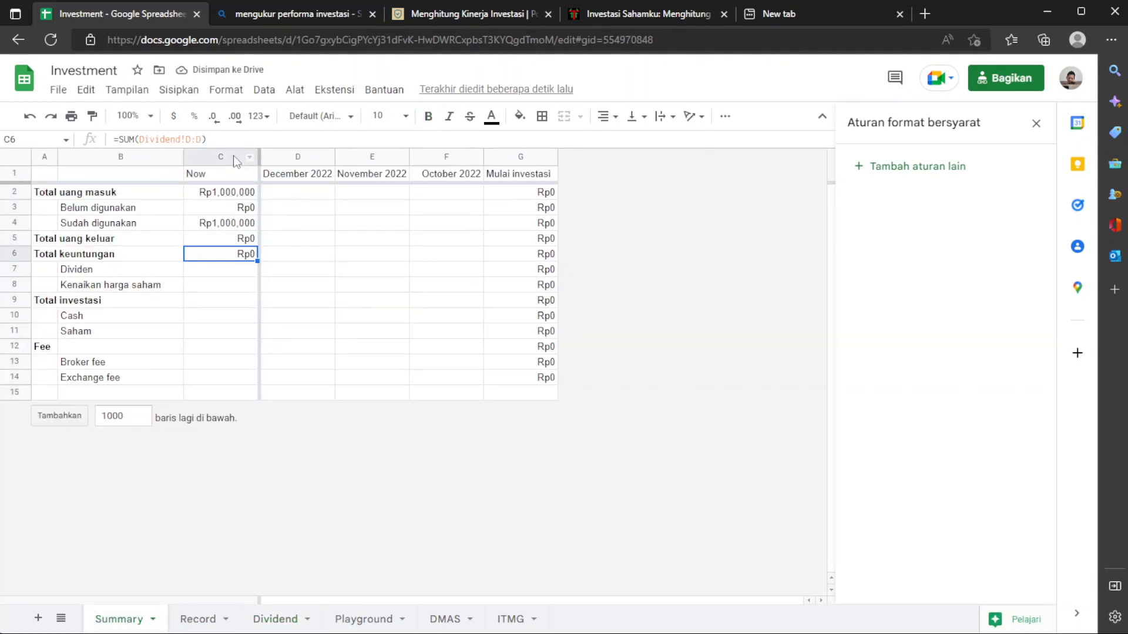
# Move the dividend sum formula from C6 to the "Dividen" cell C7 and reject the autofill suggestion for C8
pyautogui.moveTo(205, 139); pyautogui.dragTo(54, 134)
pyautogui.hotkey('ctrl', 'c')
pyautogui.press('BackSpace')
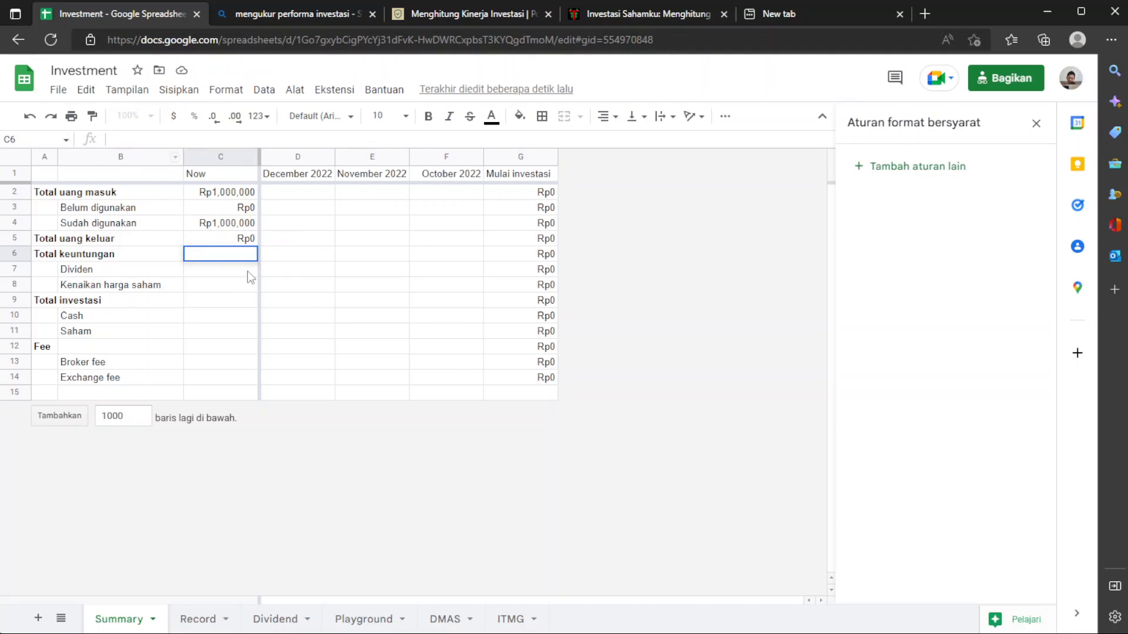
pyautogui.doubleClick(248, 271)
pyautogui.hotkey('ctrl', 'v')
pyautogui.press('Return')
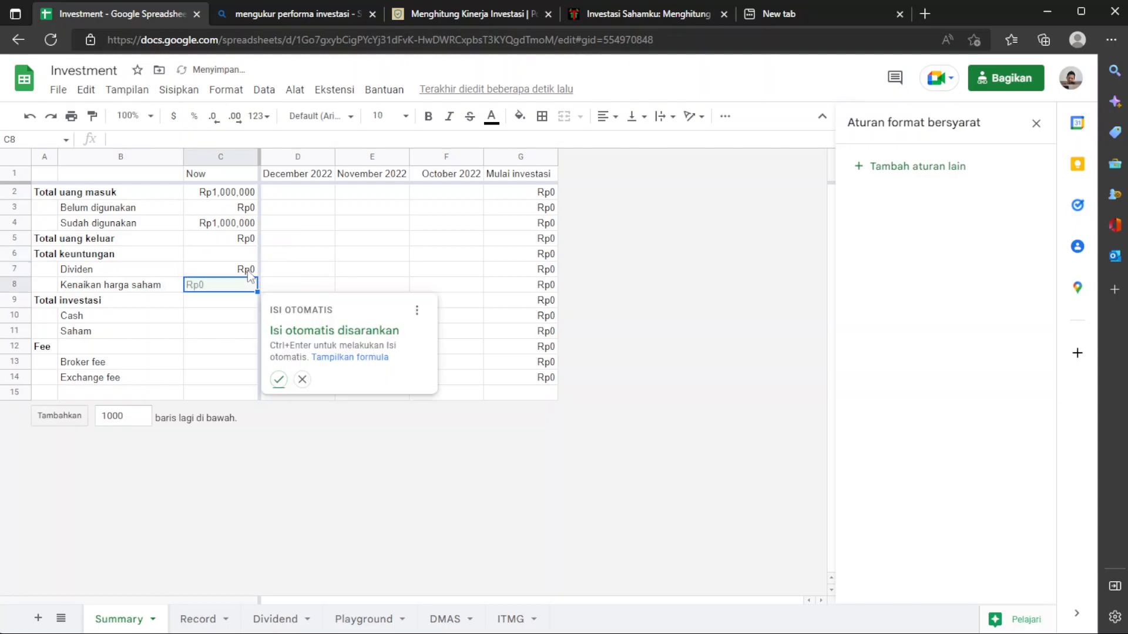
pyautogui.click(302, 379)
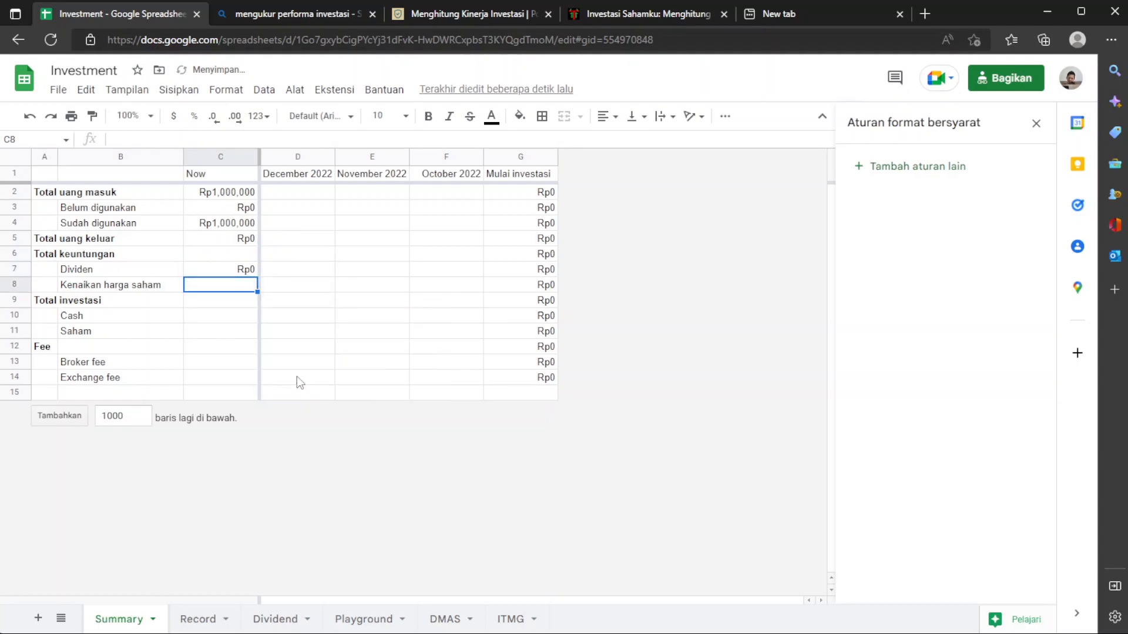
pyautogui.click(205, 265)
pyautogui.press('Down')
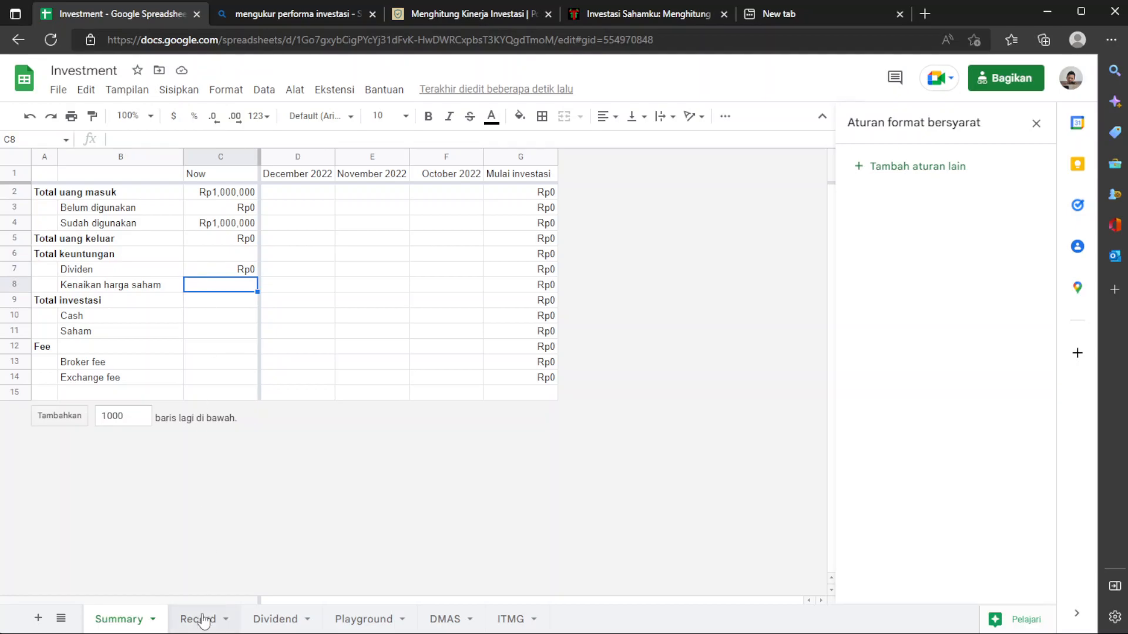
# Add a new sheet directly after the Dividend sheet and name it Saham
pyautogui.click(262, 620)
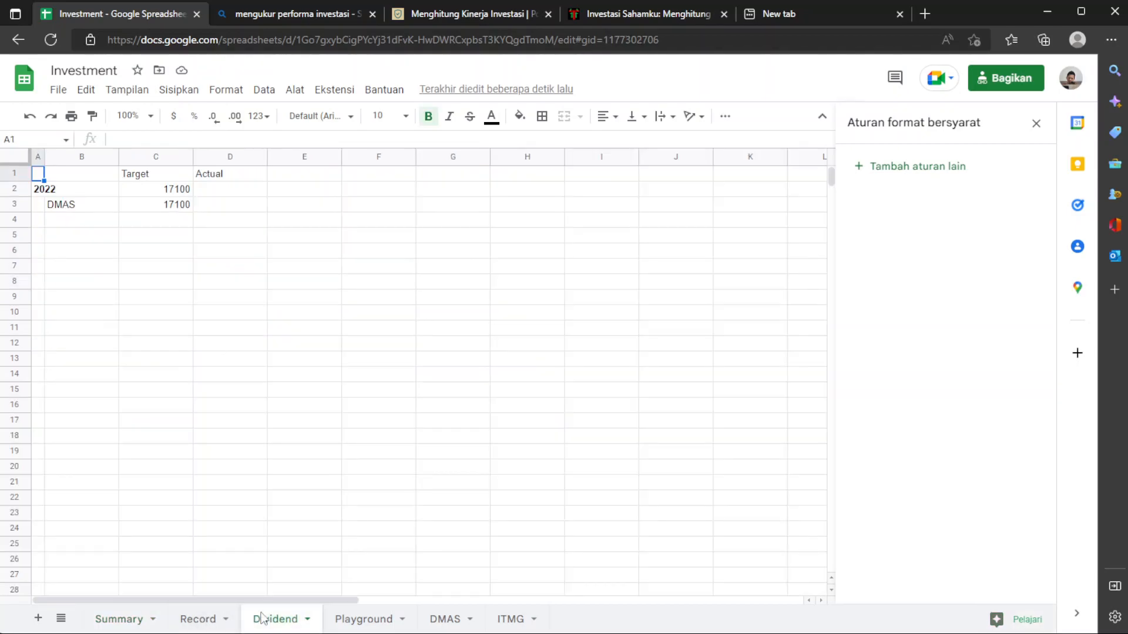
pyautogui.click(194, 619)
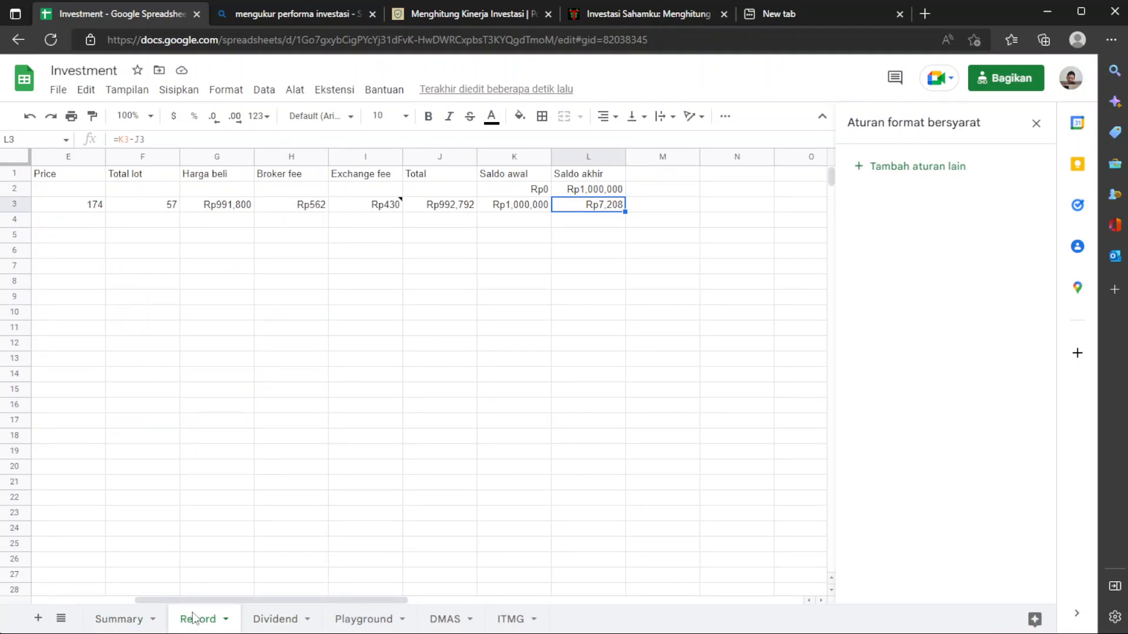
pyautogui.click(262, 620)
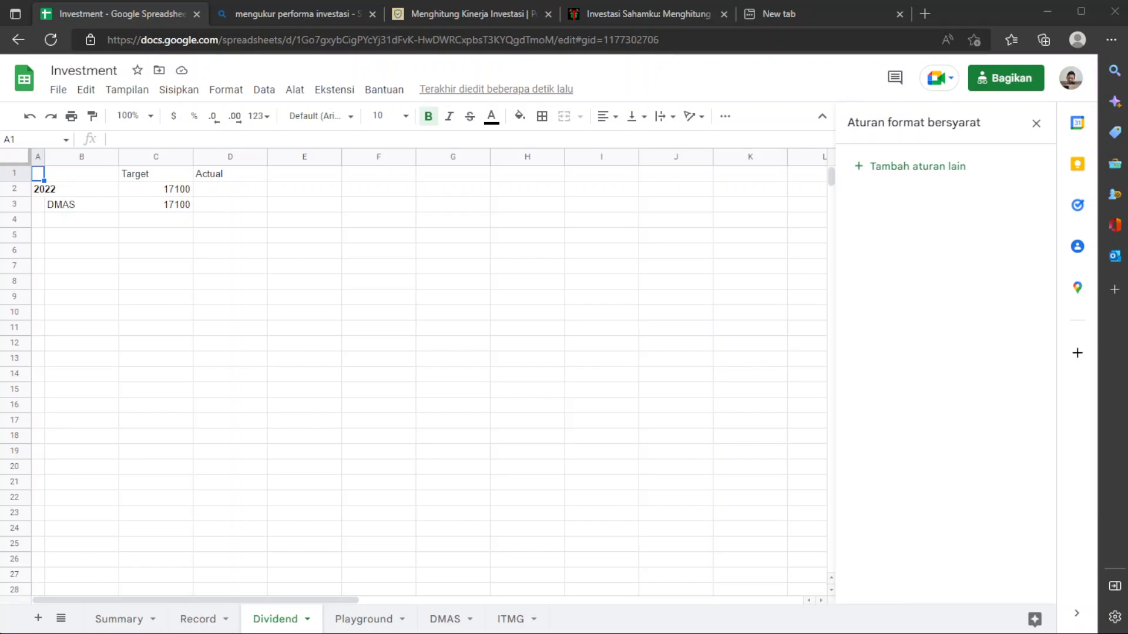
pyautogui.click(43, 620)
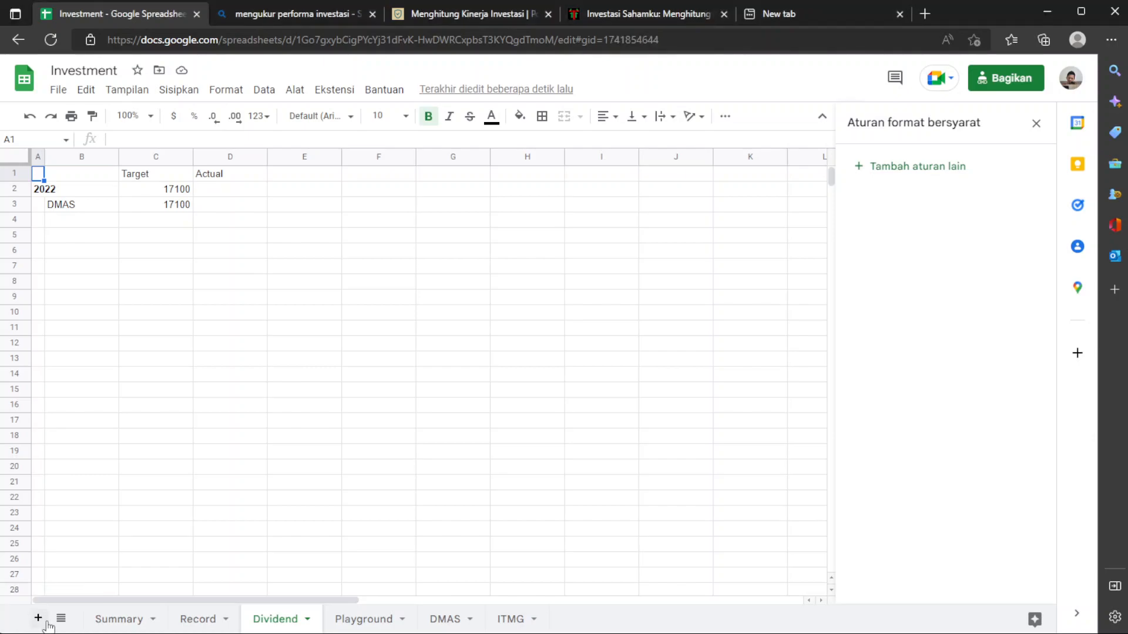
pyautogui.rightClick(355, 618)
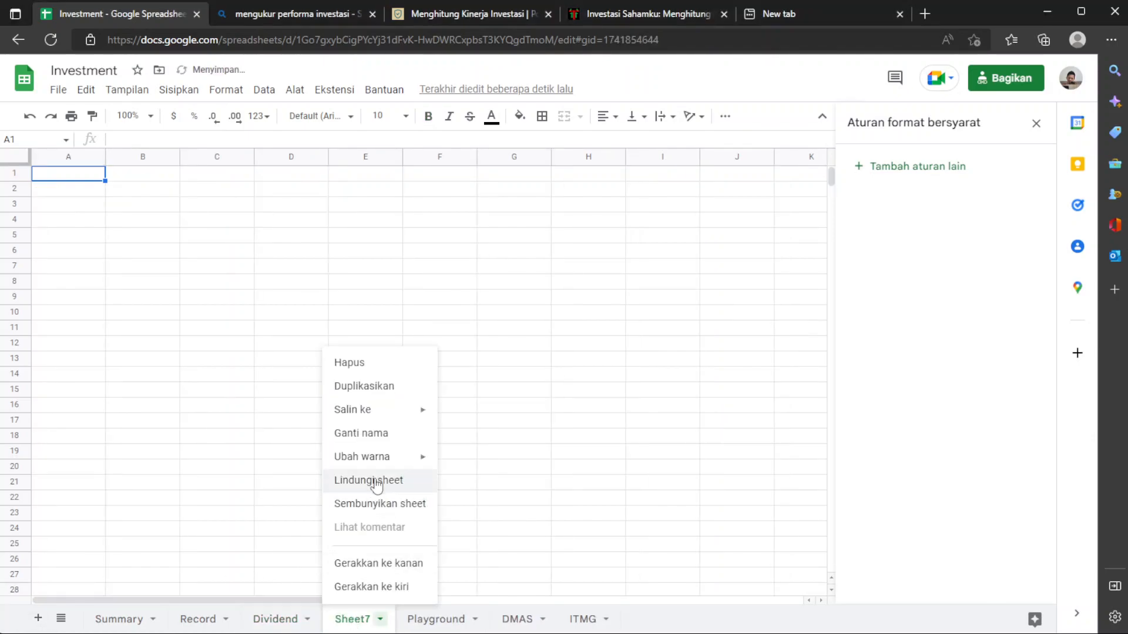
pyautogui.click(404, 432)
pyautogui.write('Saham')
pyautogui.press('Return')
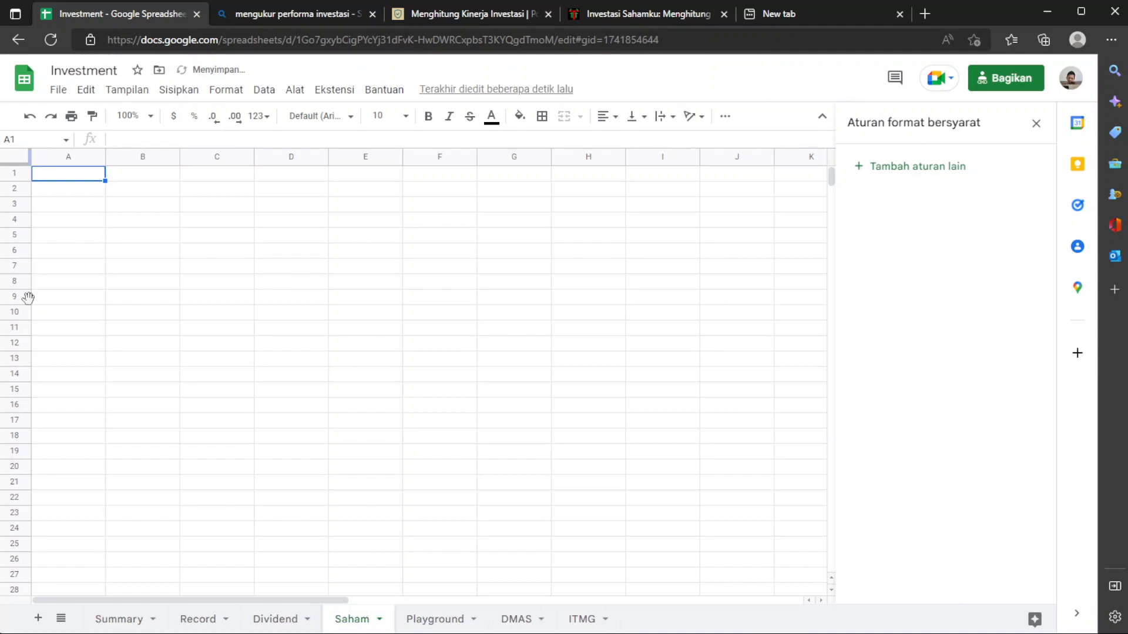
pyautogui.click(286, 619)
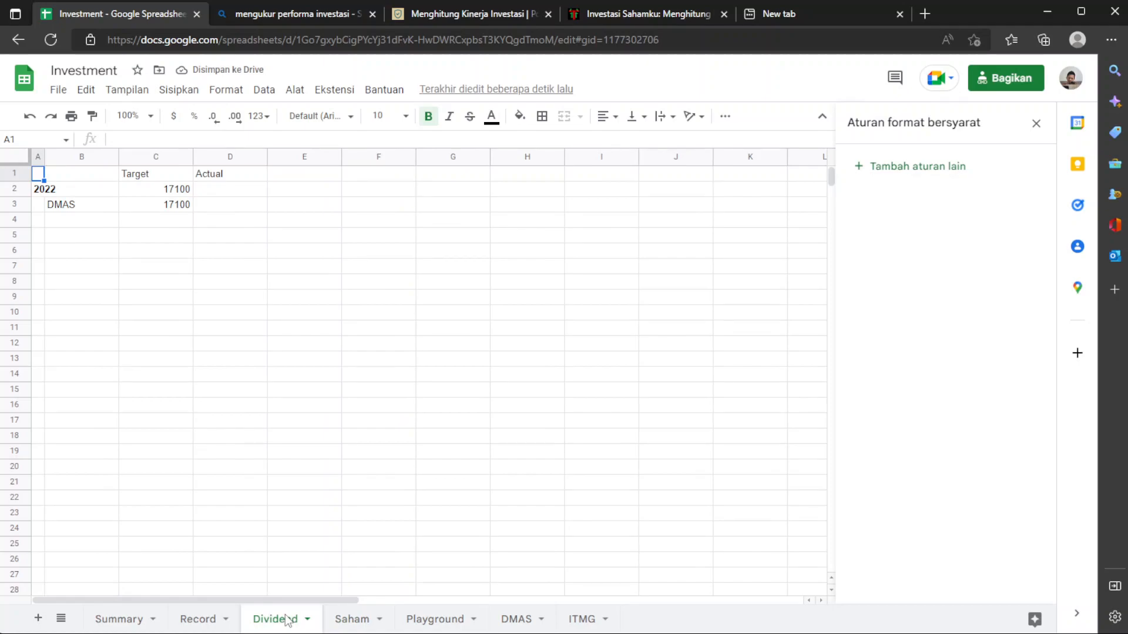
pyautogui.click(353, 621)
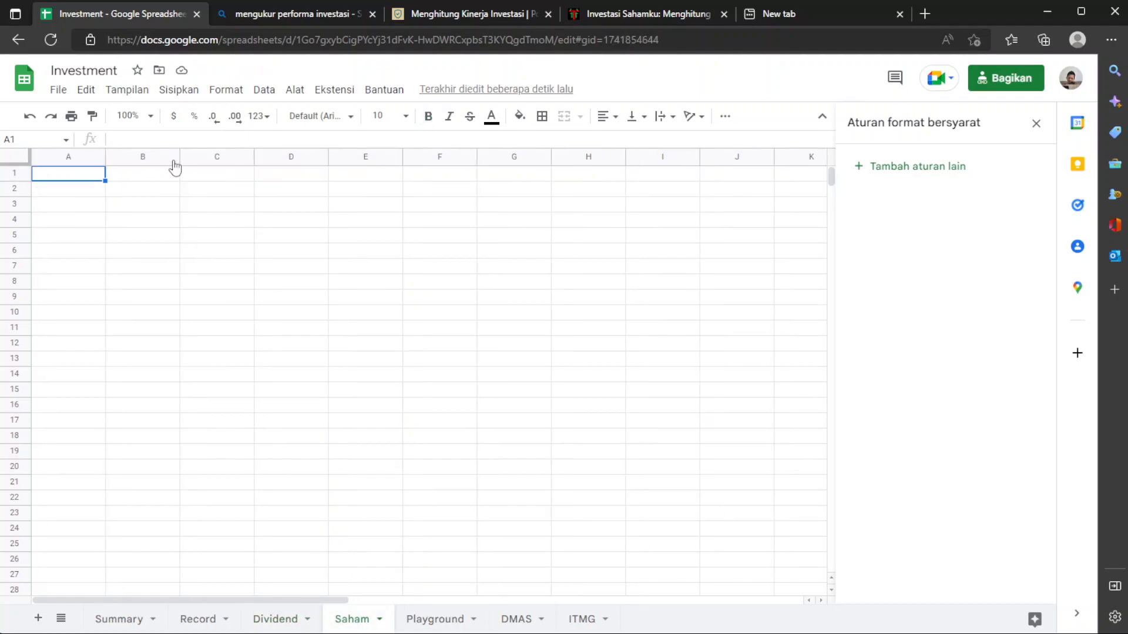
# Enter the stock code DMAS as a column header in B1 of the Saham sheet
pyautogui.click(142, 177)
pyautogui.write('DMAS')
pyautogui.press('Return')
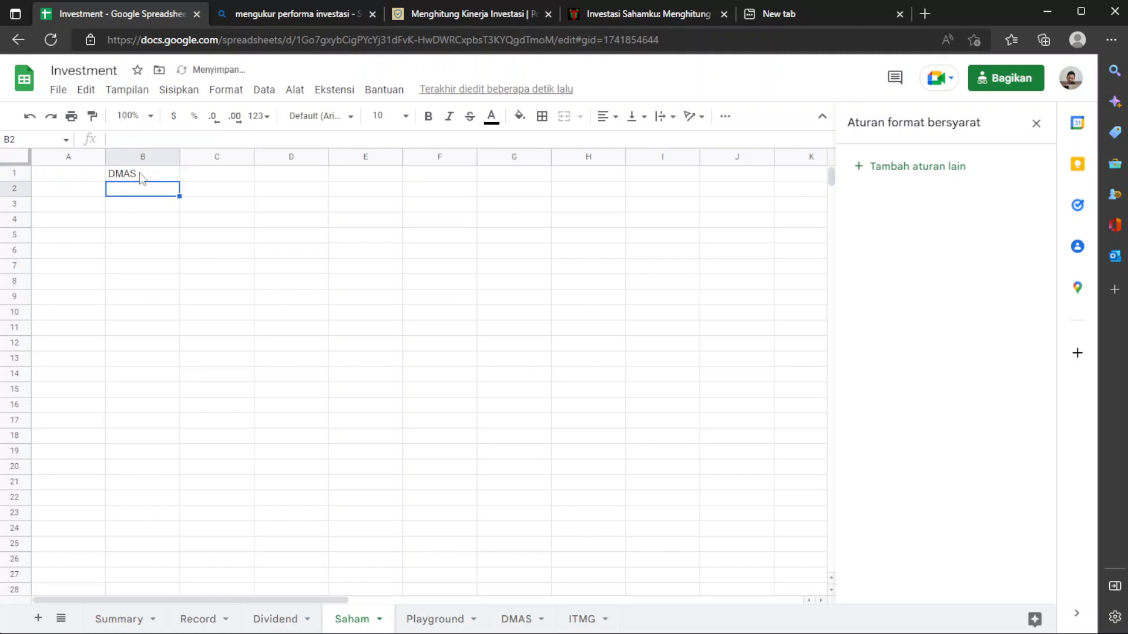
pyautogui.click(96, 199)
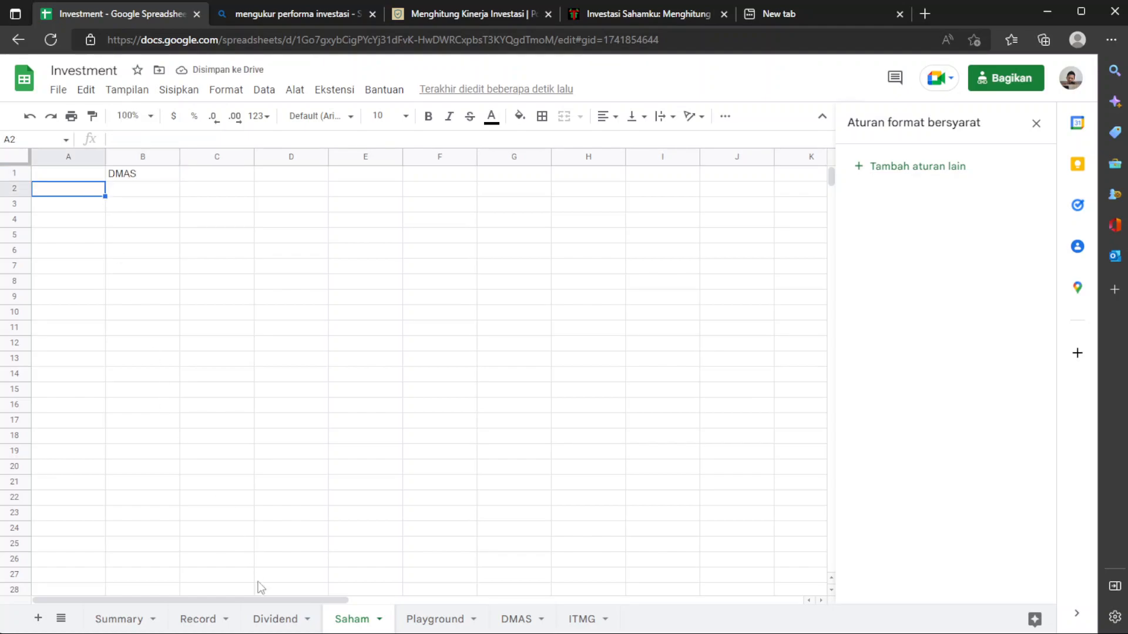
# Look through the Dividend and Record sheets and return to the Summary sheet
pyautogui.click(268, 628)
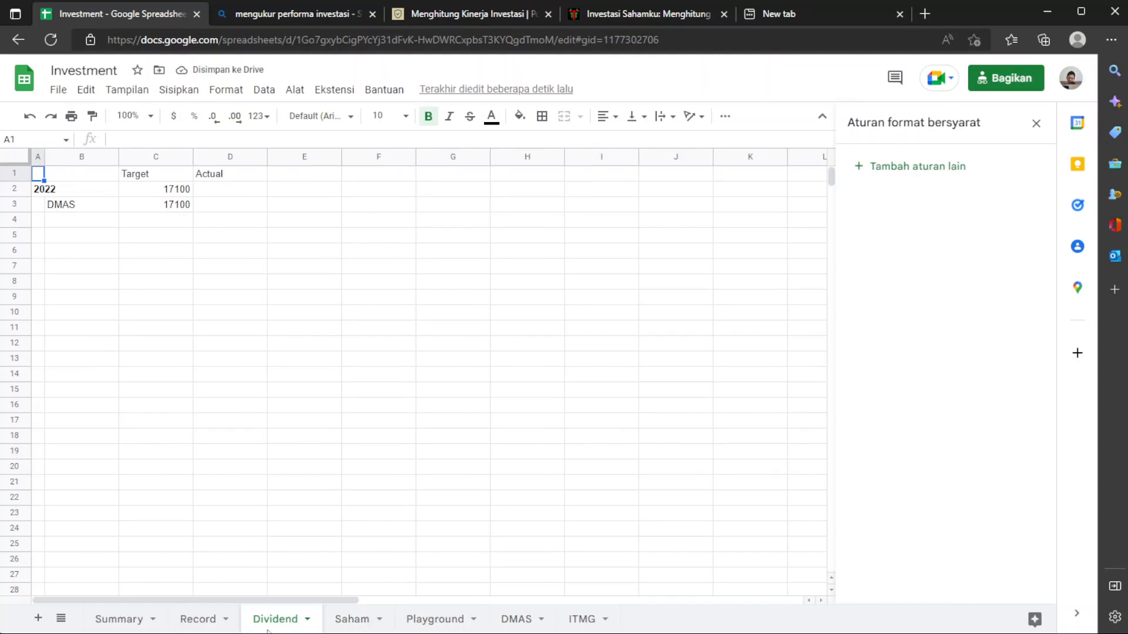
pyautogui.click(344, 620)
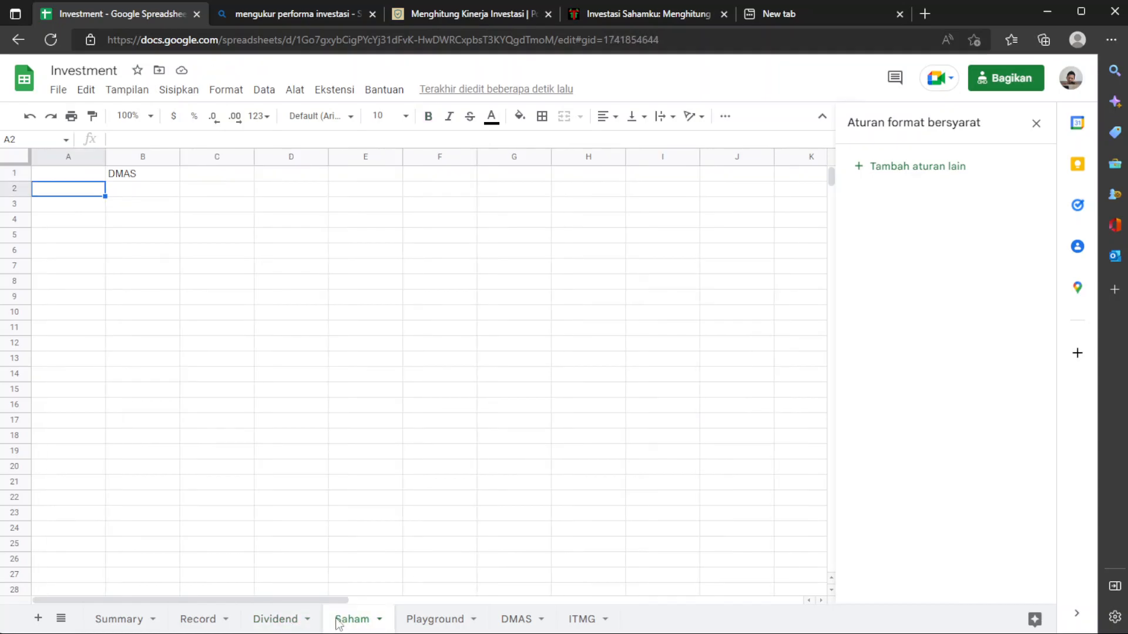
pyautogui.click(292, 622)
pyautogui.click(200, 622)
pyautogui.click(135, 624)
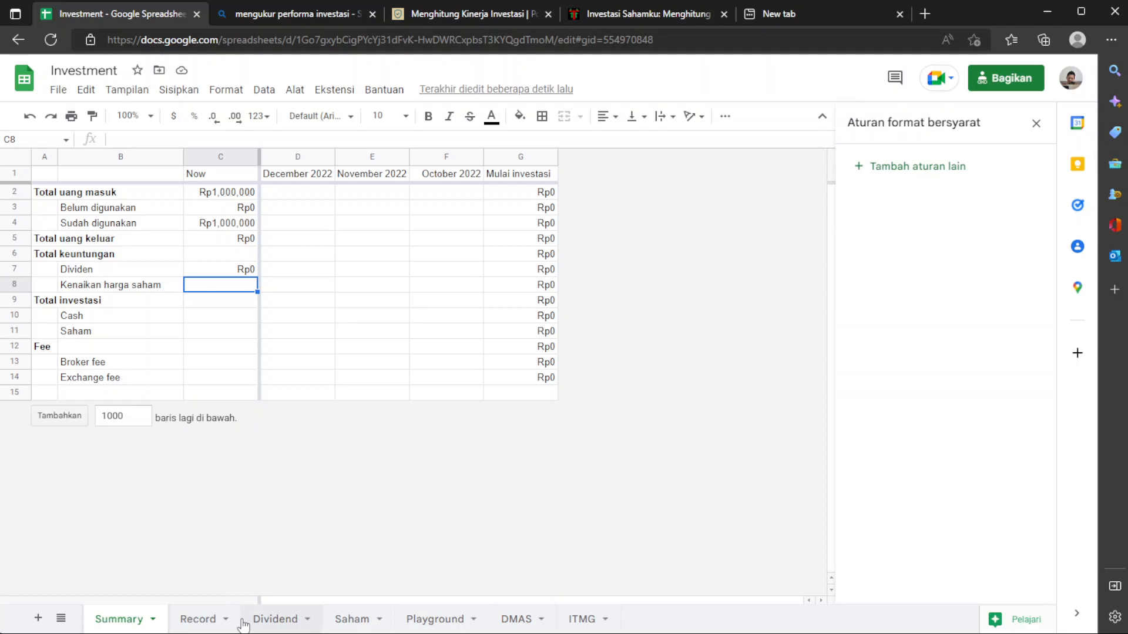
pyautogui.click(224, 301)
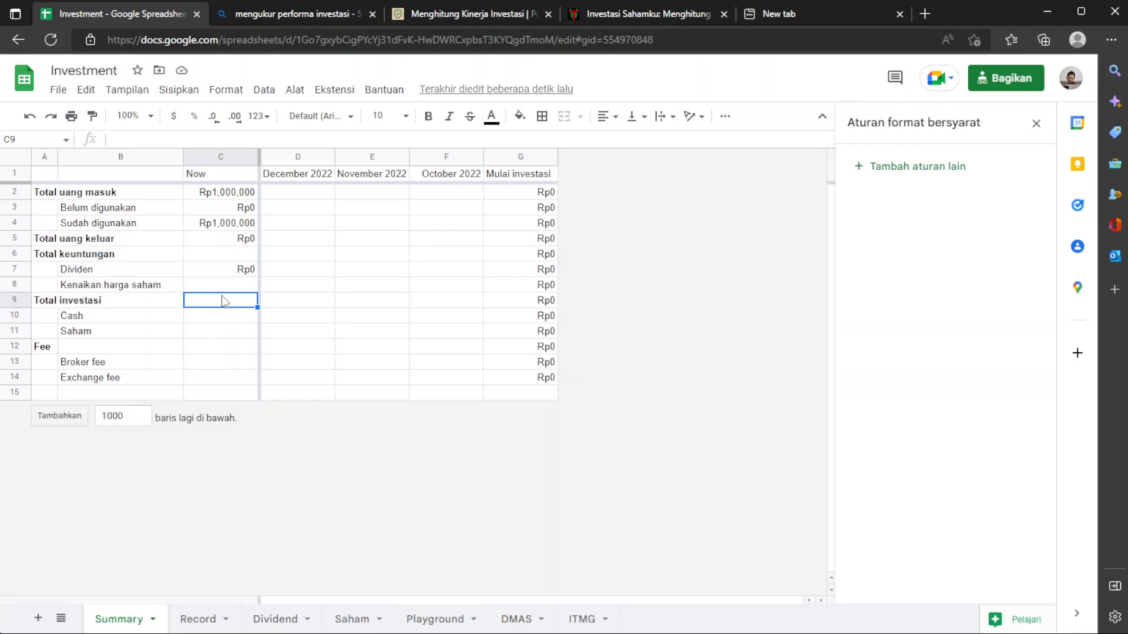
pyautogui.write('=SUM(')
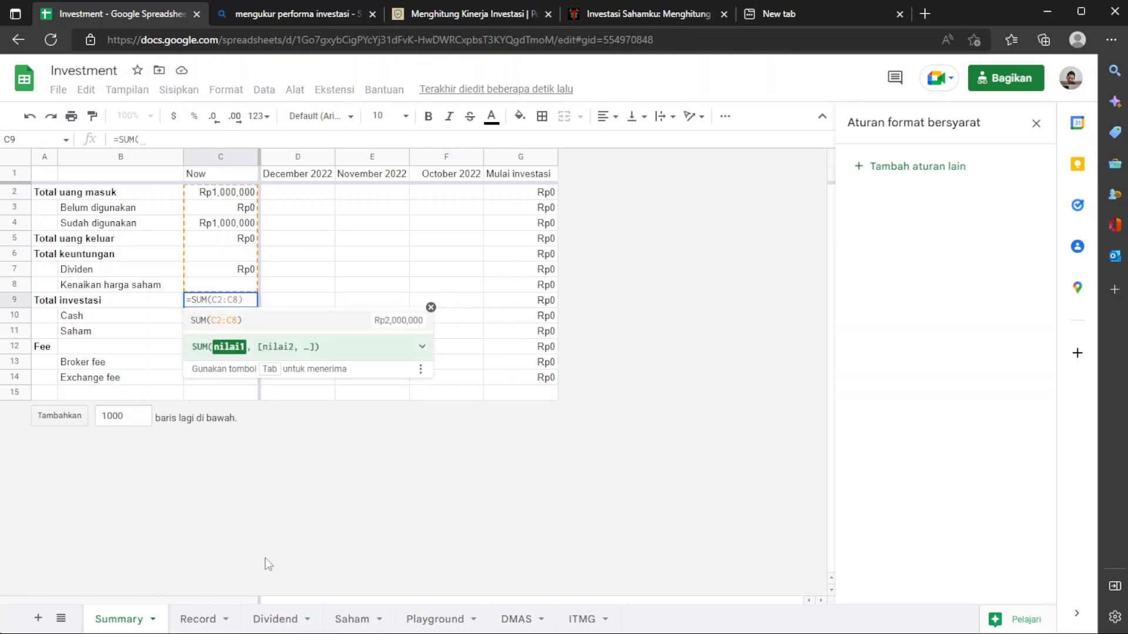
pyautogui.press('BackSpace')
pyautogui.press('BackSpace')
pyautogui.press('BackSpace')
pyautogui.press('BackSpace')
pyautogui.press('BackSpace')
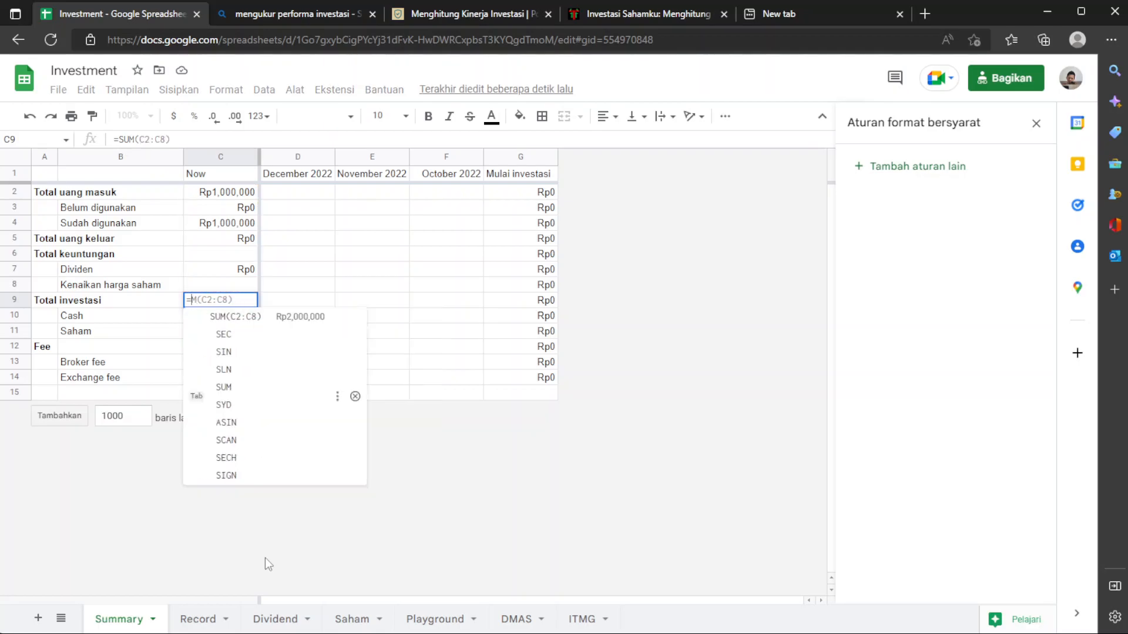
pyautogui.press('Escape')
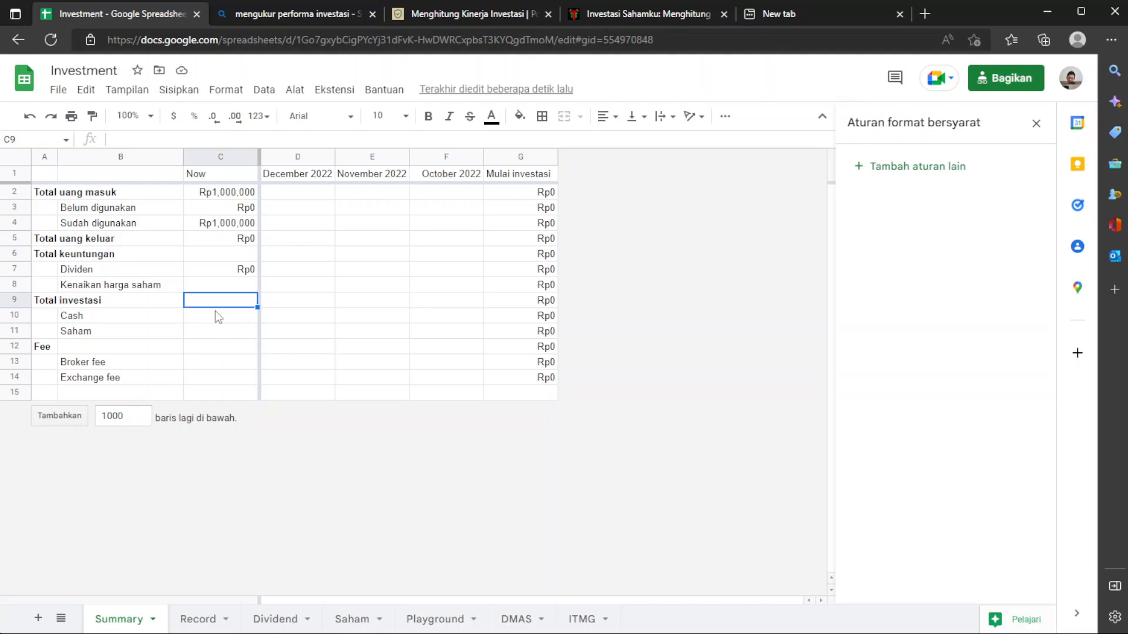
# Select the "Cash" cell C10 in Summary and examine the Record sheet's Saldo akhir column as its possible source
pyautogui.click(215, 311)
pyautogui.click(206, 622)
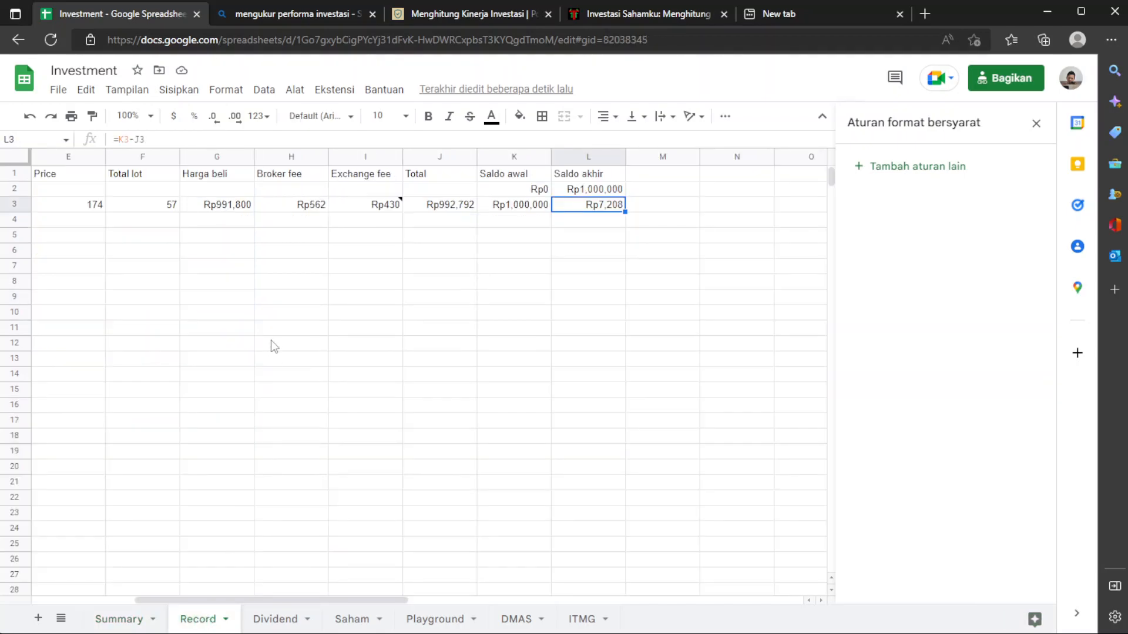
pyautogui.moveTo(585, 189); pyautogui.dragTo(583, 209)
pyautogui.click(584, 212)
pyautogui.click(110, 620)
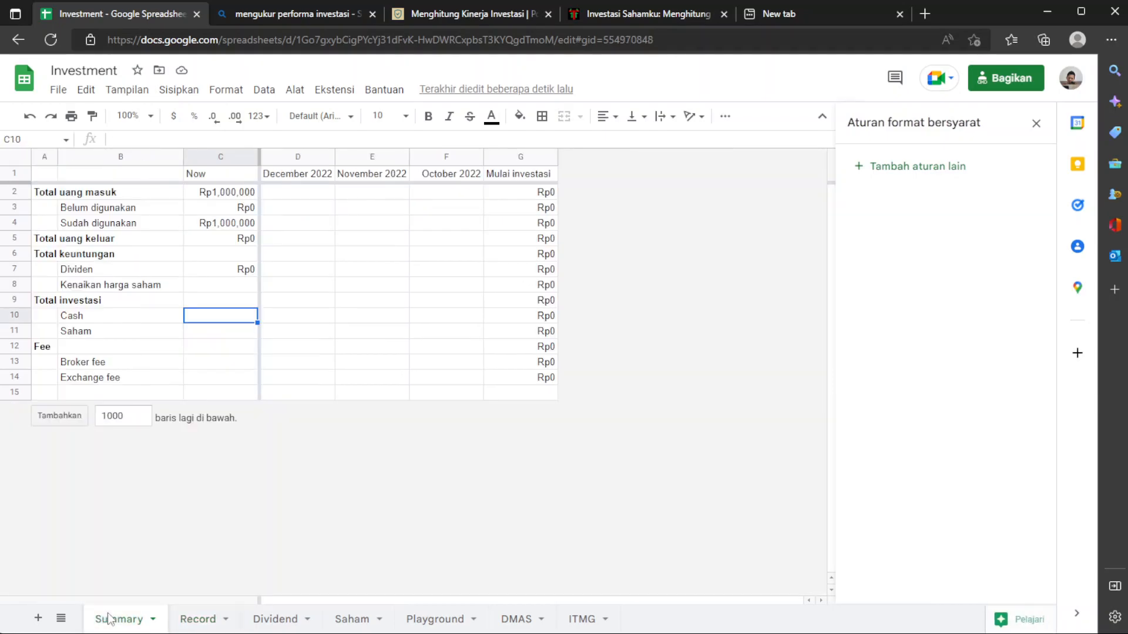
pyautogui.click(201, 619)
pyautogui.hscroll(-2, 331, 347)
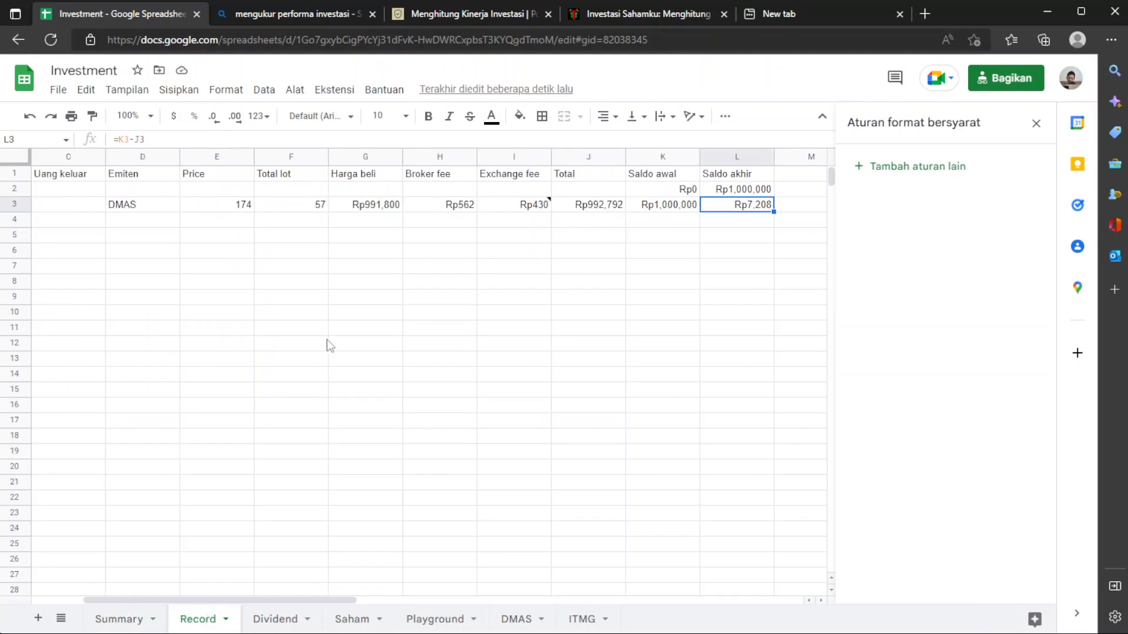
pyautogui.hscroll(-1, 331, 347)
pyautogui.hscroll(4, 331, 347)
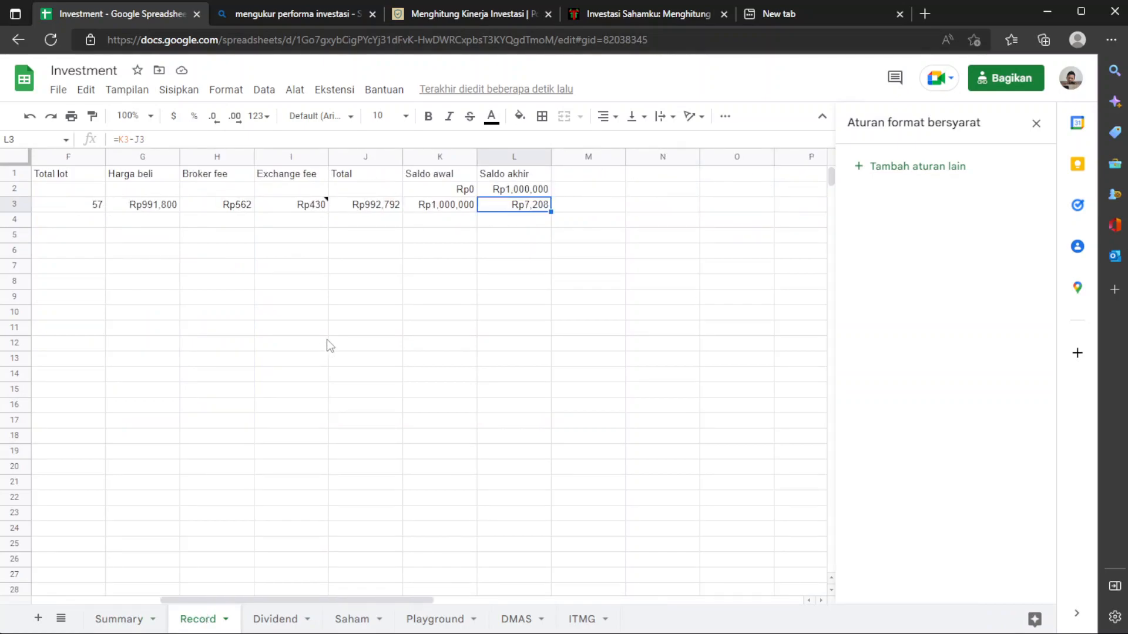
pyautogui.hscroll(-5, 331, 347)
pyautogui.hscroll(4, 331, 347)
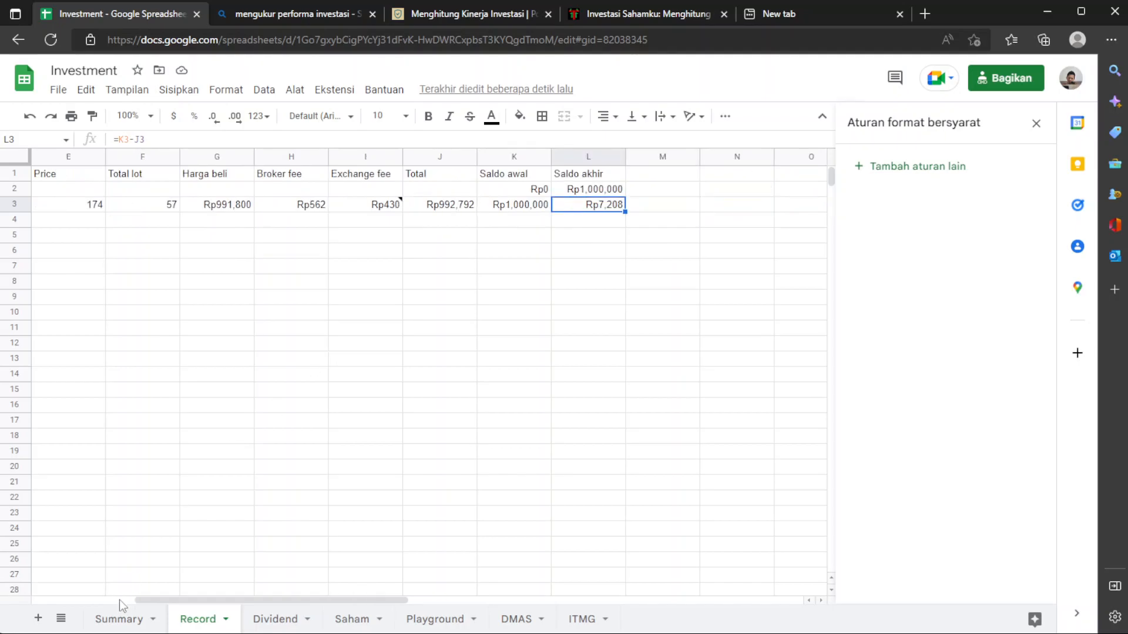
pyautogui.click(115, 619)
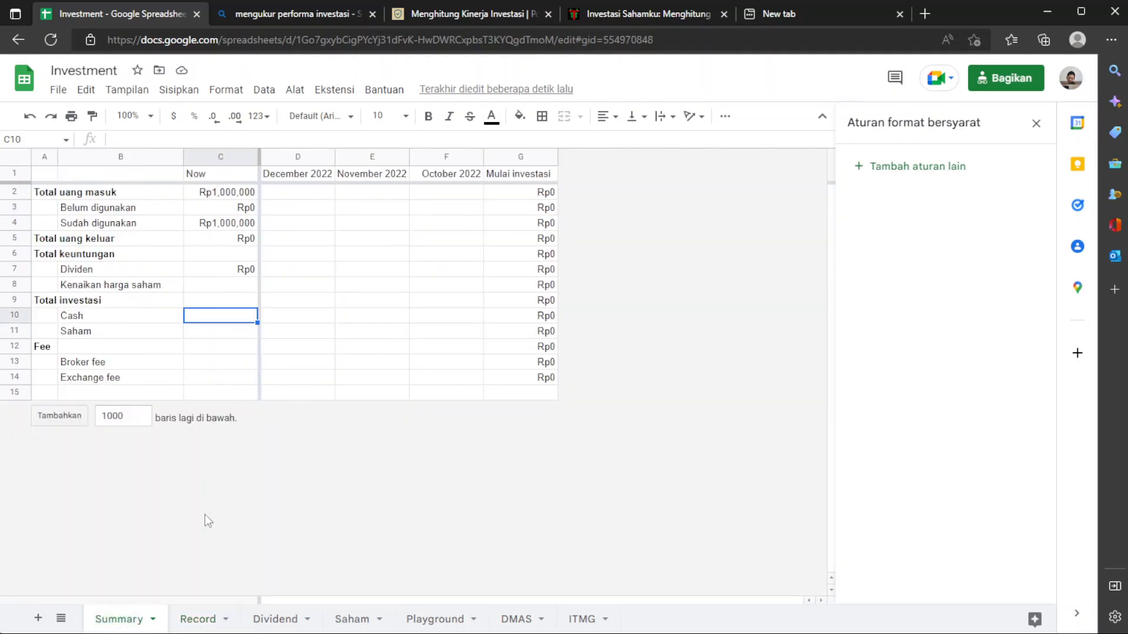
pyautogui.click(185, 619)
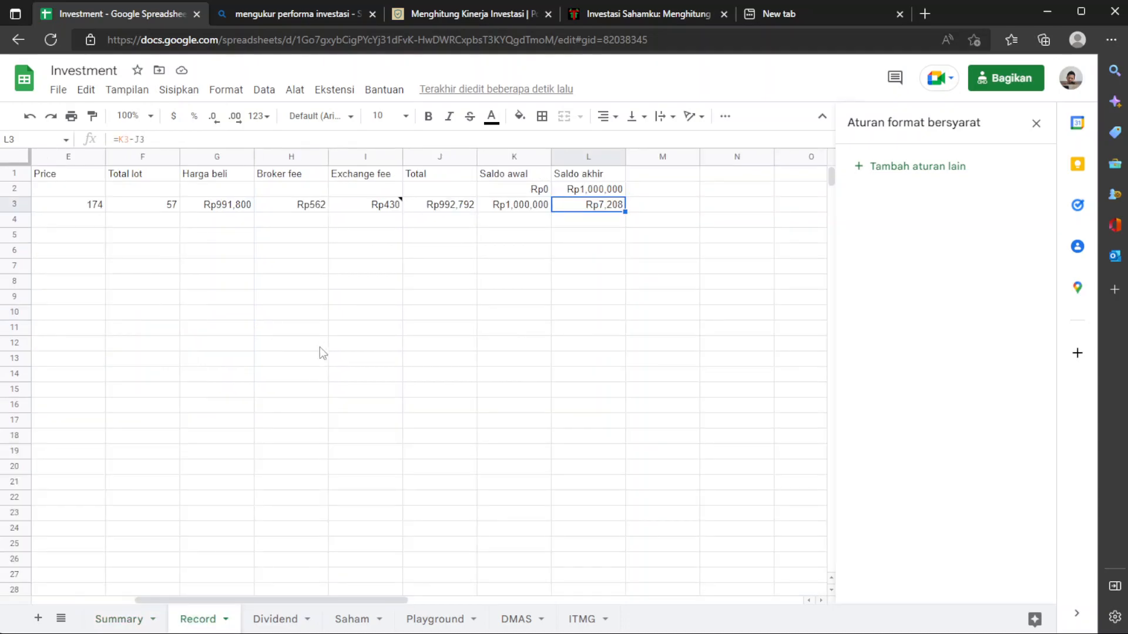
pyautogui.click(129, 620)
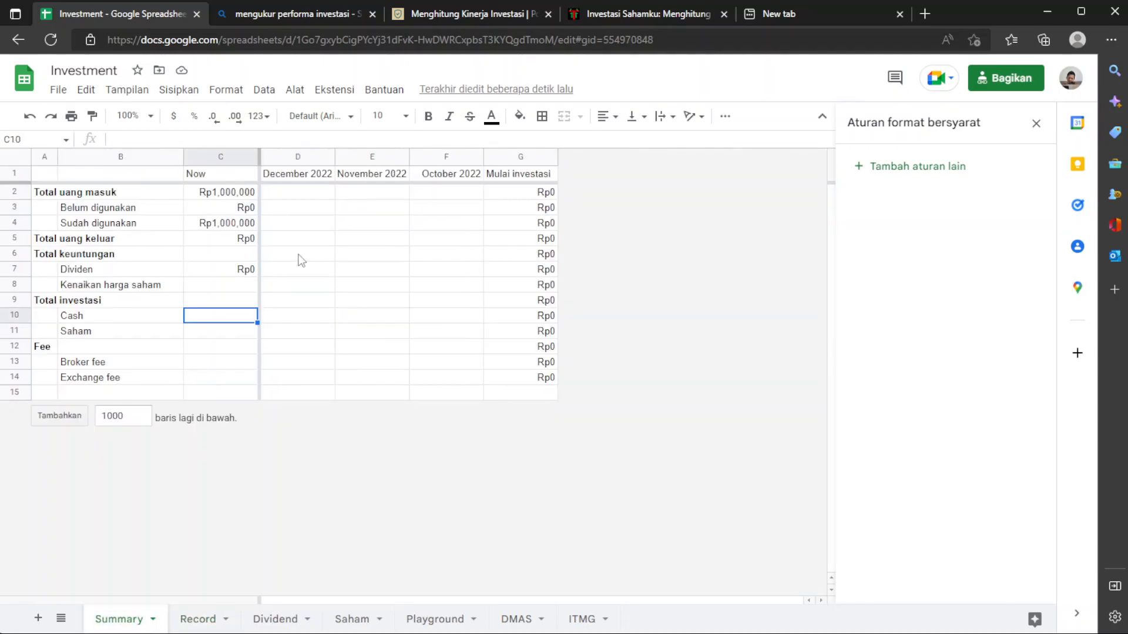
pyautogui.click(196, 617)
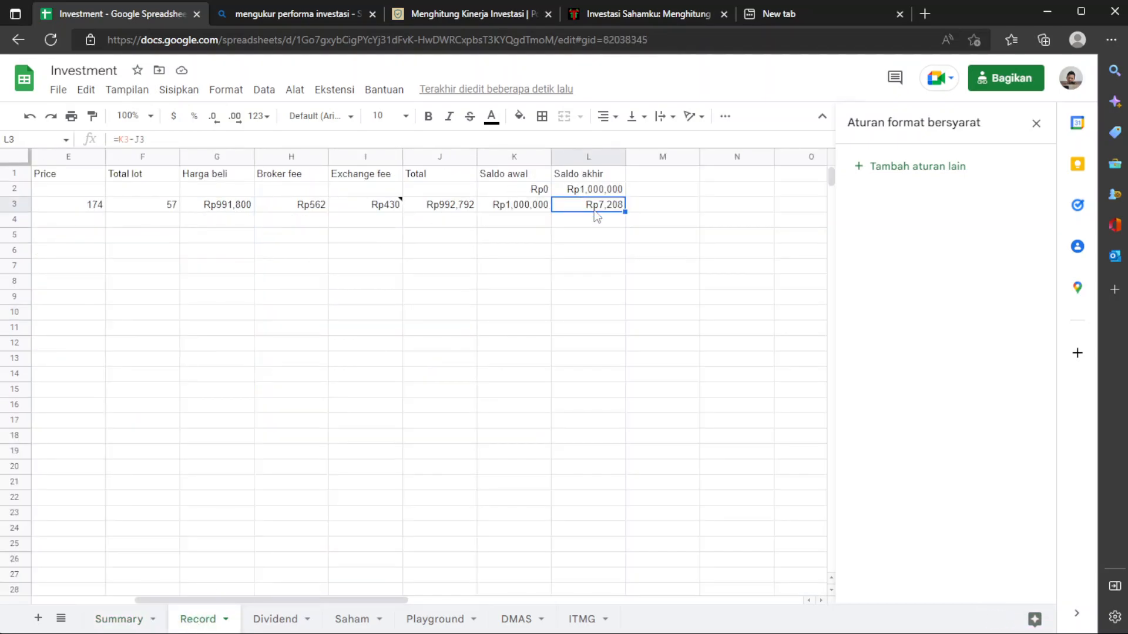
pyautogui.click(120, 619)
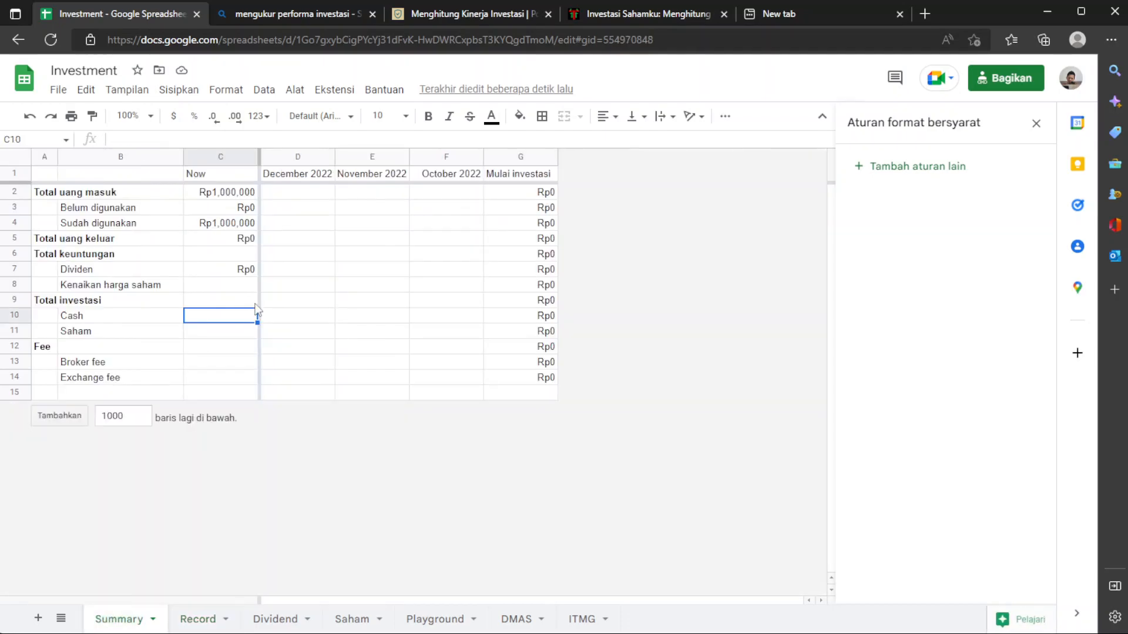
# Enter the formula =COUNTA(Record!L:L) for "Cash" in C10, counting the entries of the Record sheet's Saldo akhir column
pyautogui.write('=')
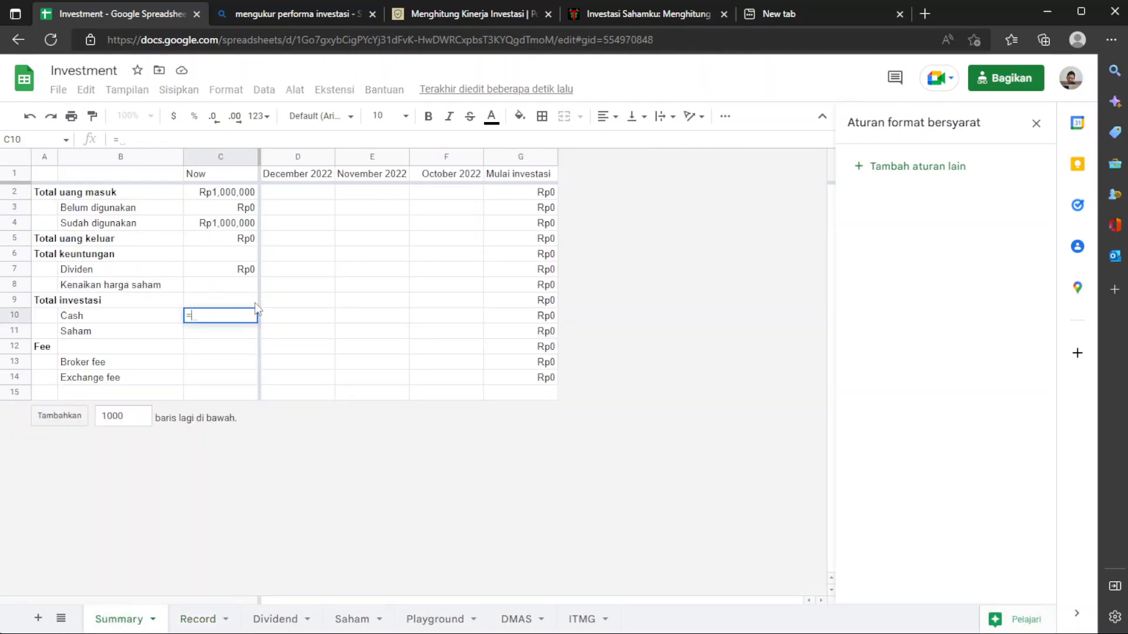
pyautogui.write('COUNT(')
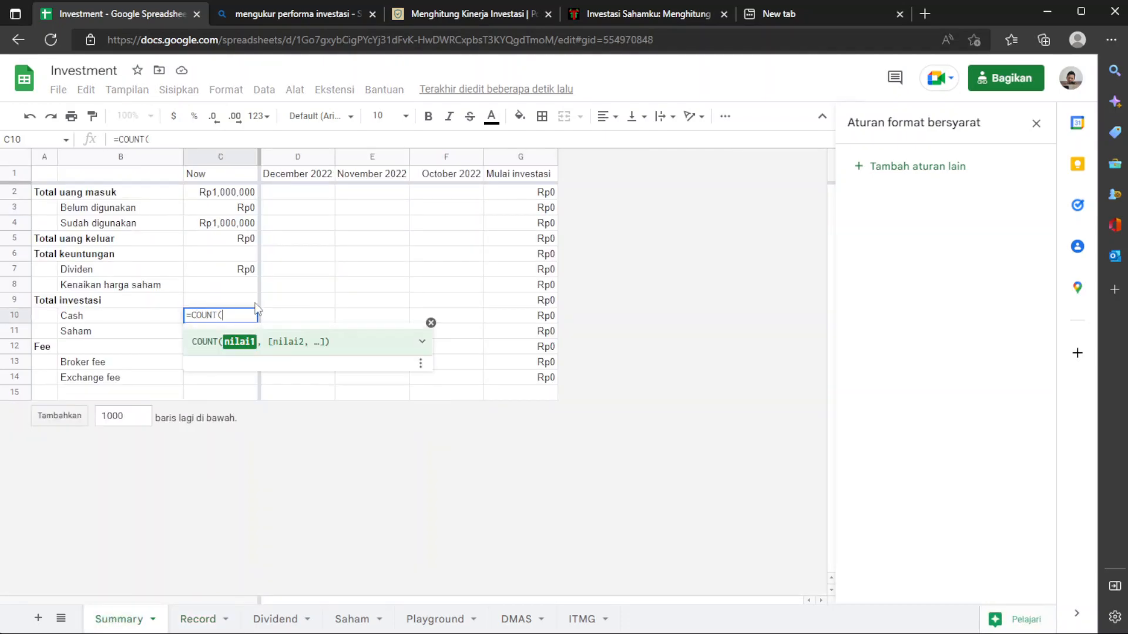
pyautogui.click(225, 624)
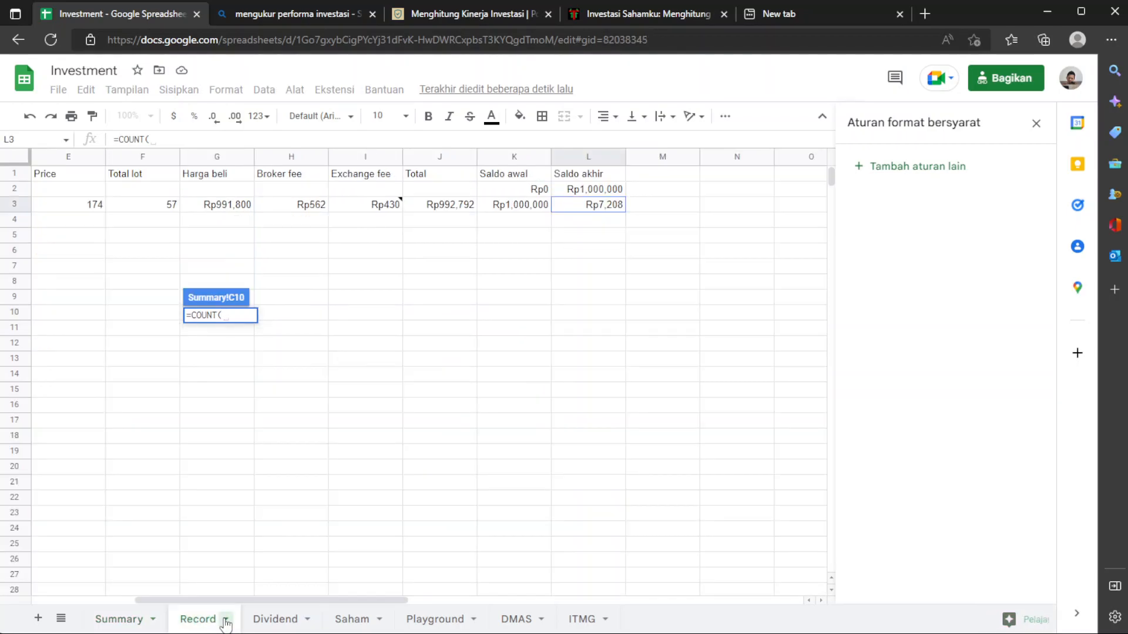
pyautogui.click(585, 164)
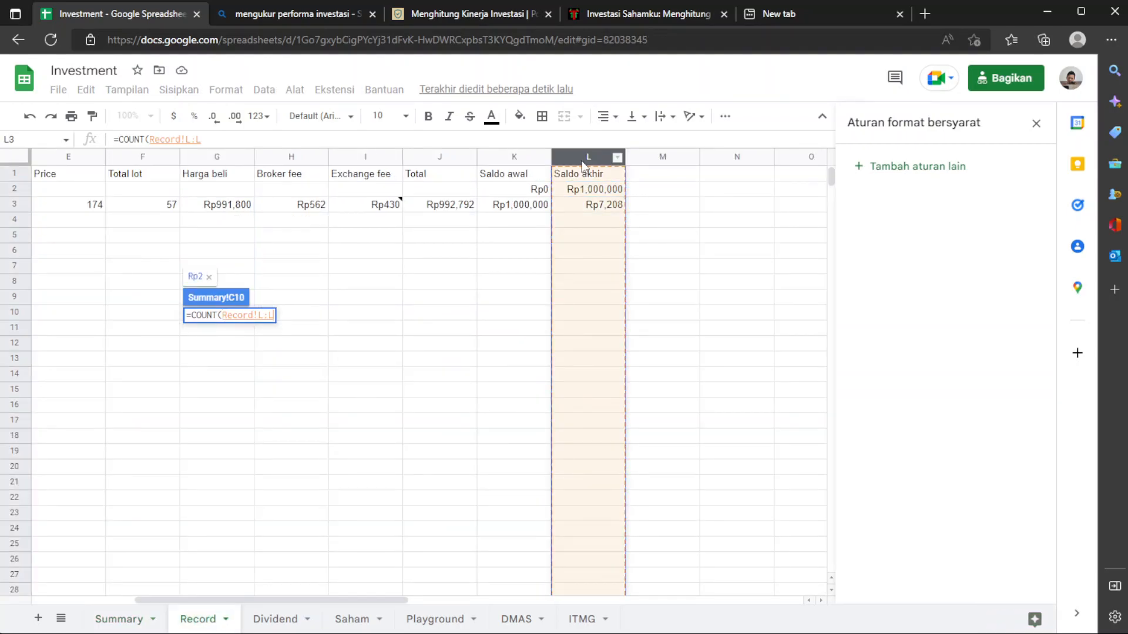
pyautogui.click(217, 315)
pyautogui.write('A')
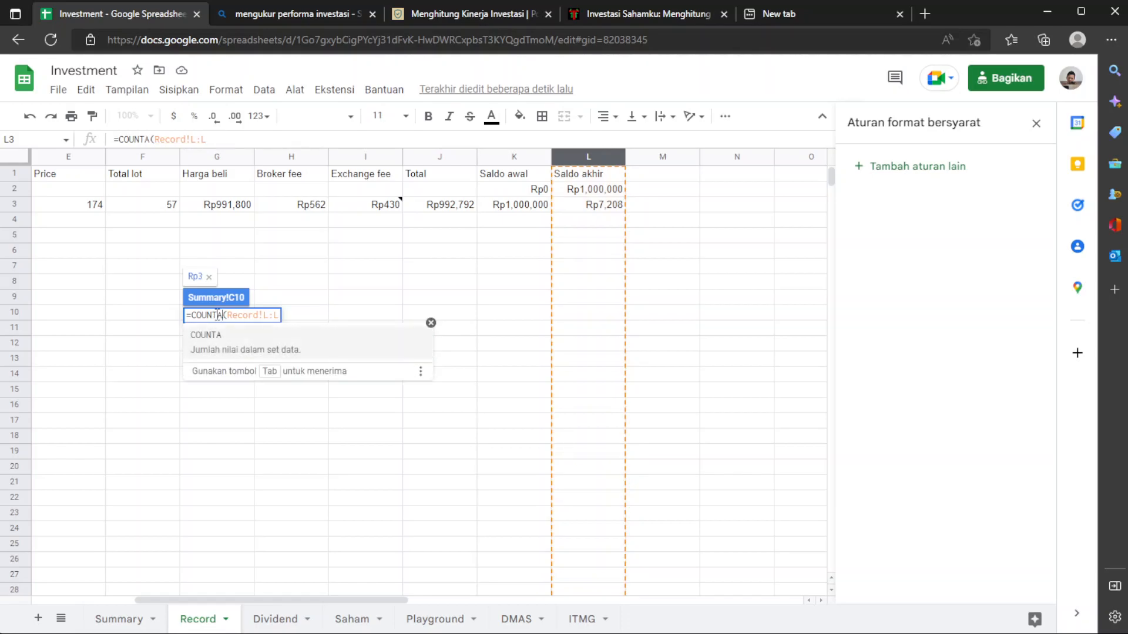
pyautogui.press('Tab')
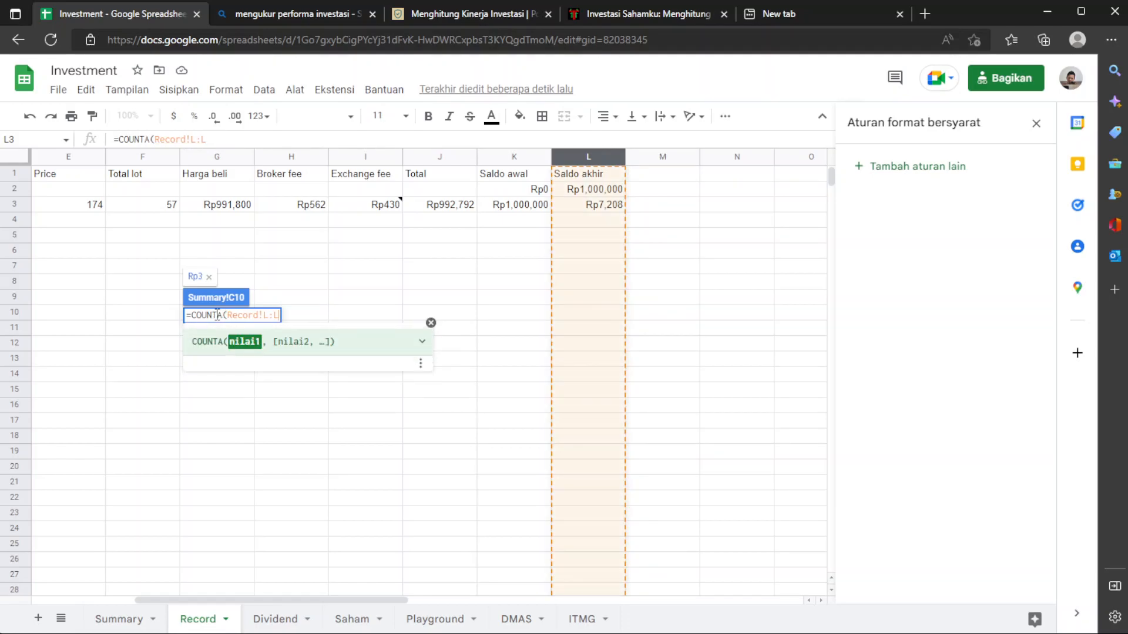
pyautogui.press('Return')
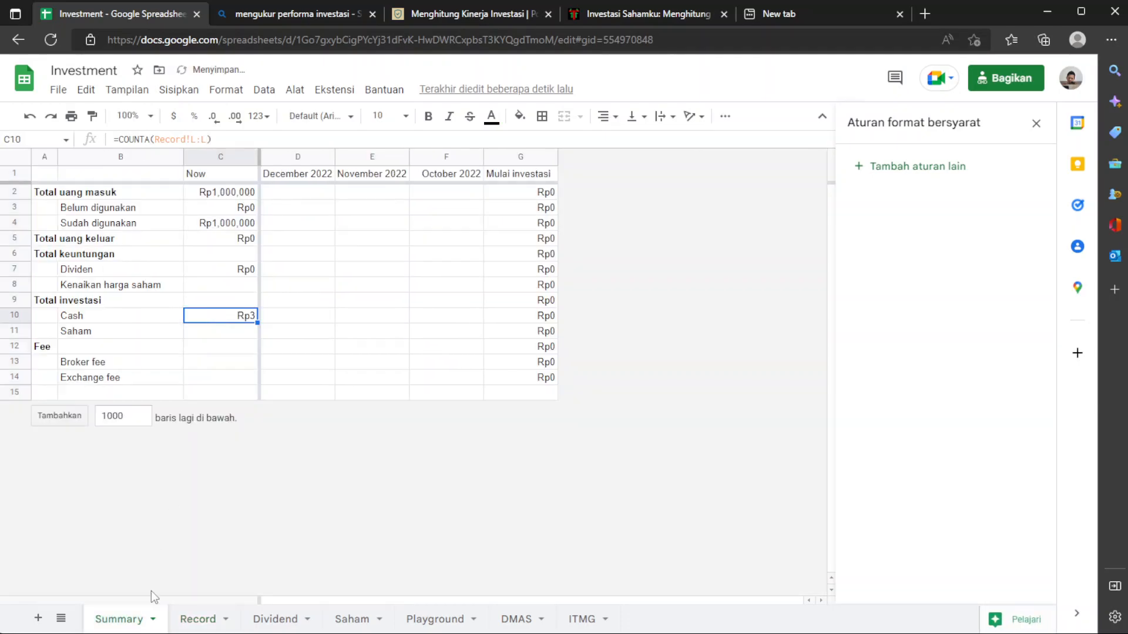
# Recheck the Saldo akhir column, extend the Cash formula in C10 to =ADDRESS(1,COUNTA(Record!L:L)), and reject the autofill suggestion for C11
pyautogui.click(198, 623)
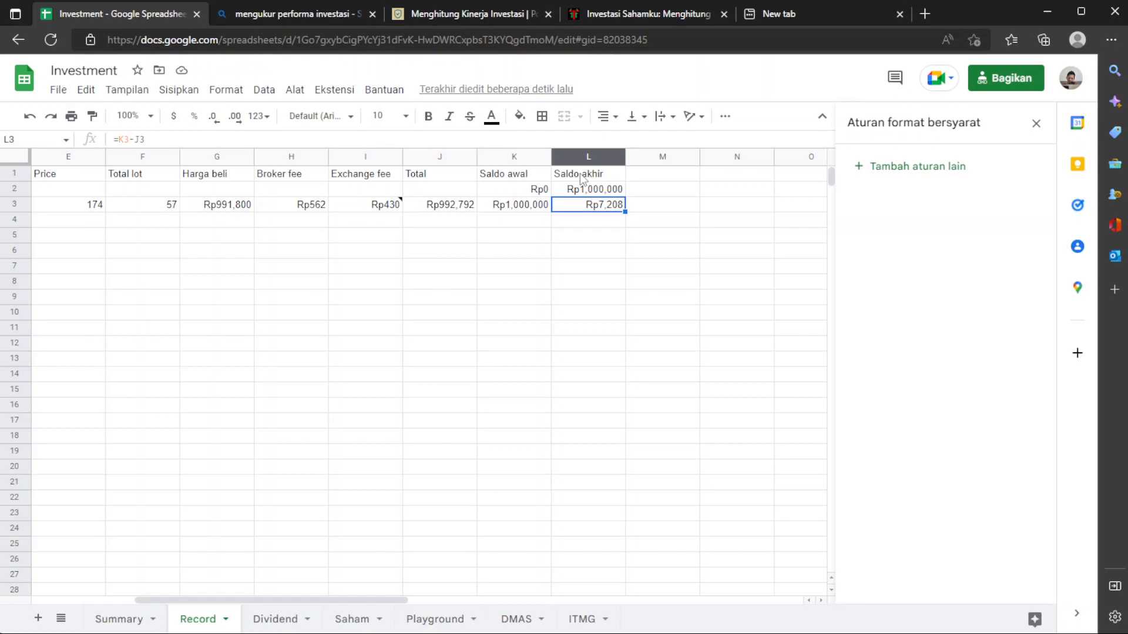
pyautogui.click(134, 620)
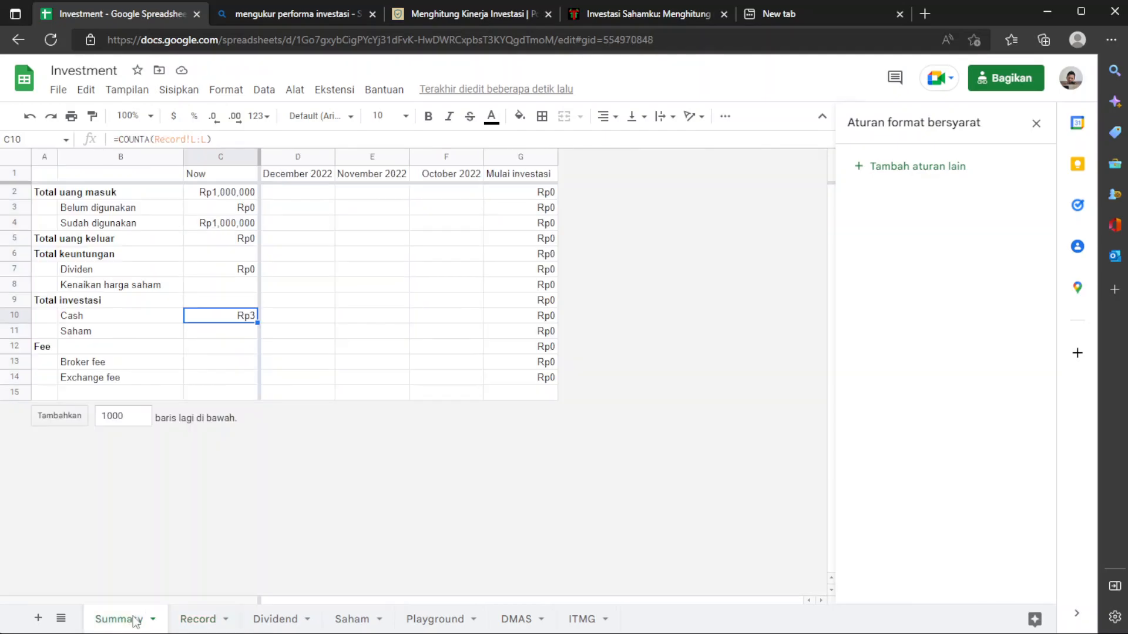
pyautogui.click(116, 139)
pyautogui.write('ADDRESS')
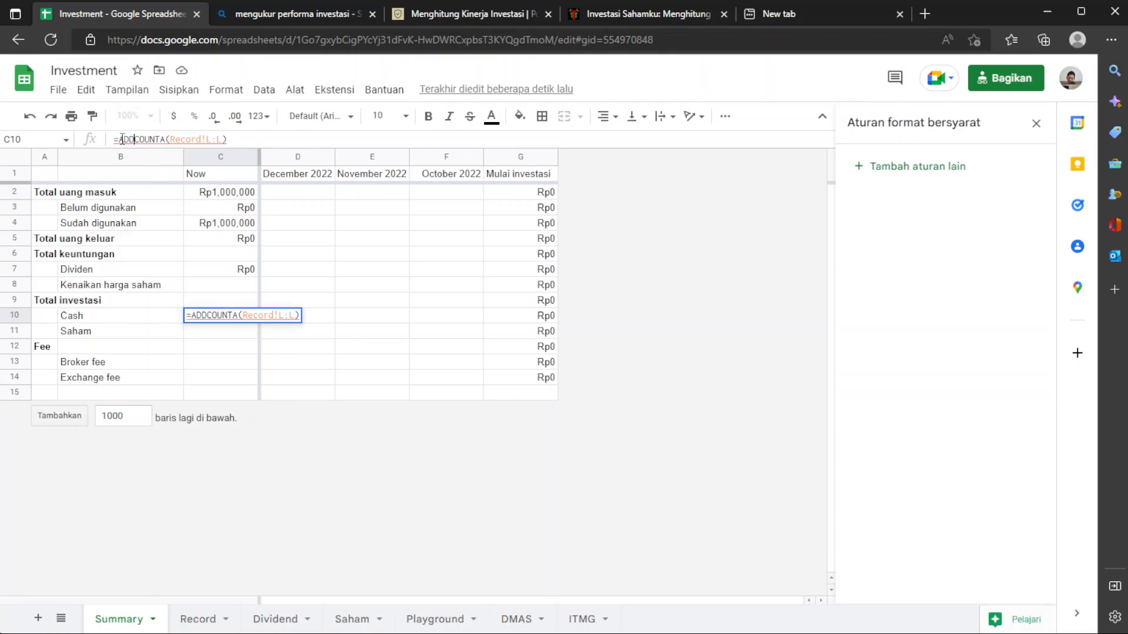
pyautogui.write('(')
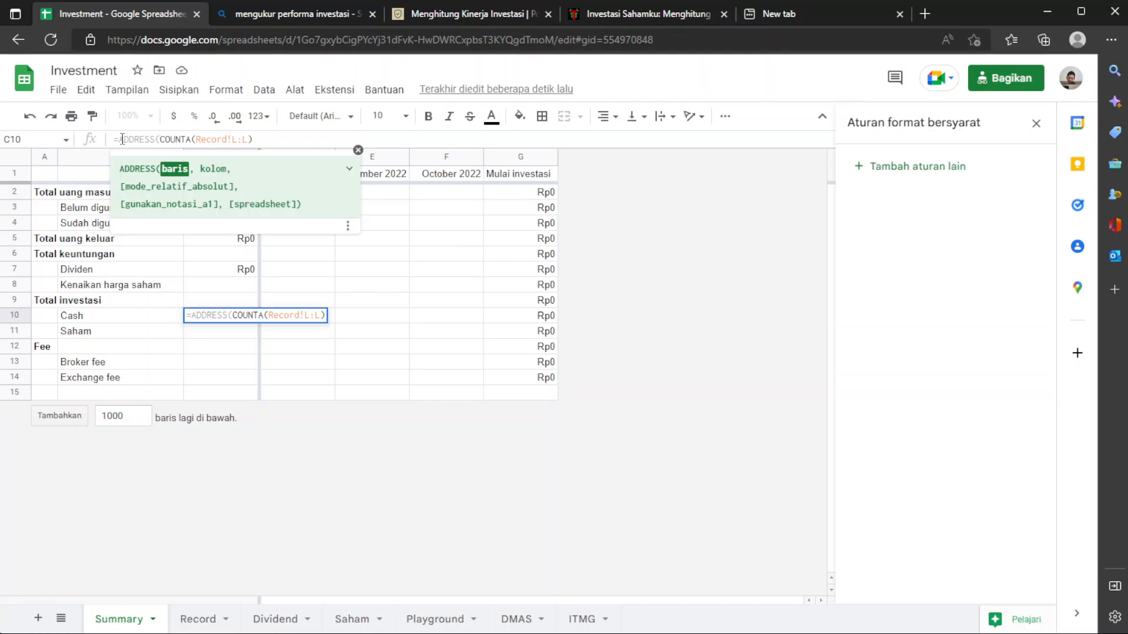
pyautogui.write('1,')
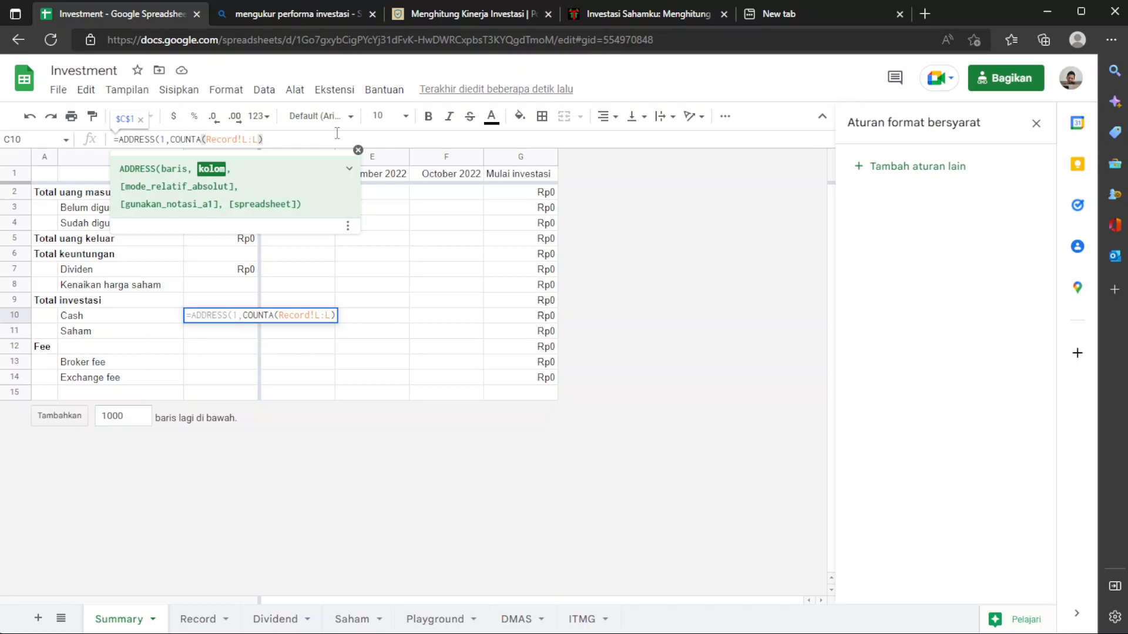
pyautogui.write(')')
pyautogui.press('Return')
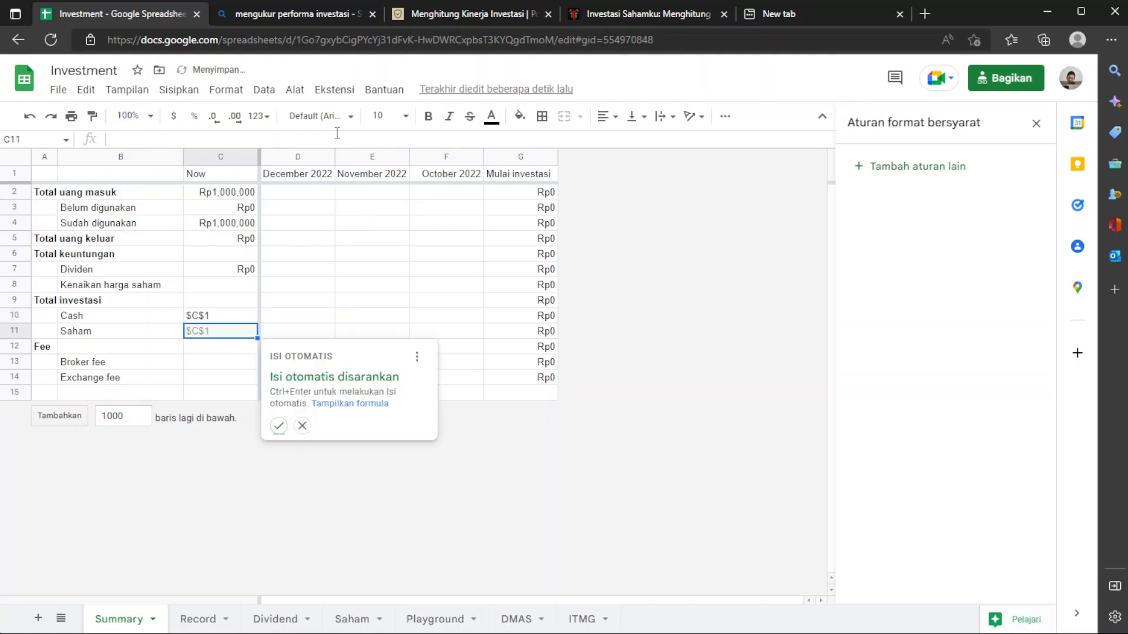
pyautogui.click(302, 427)
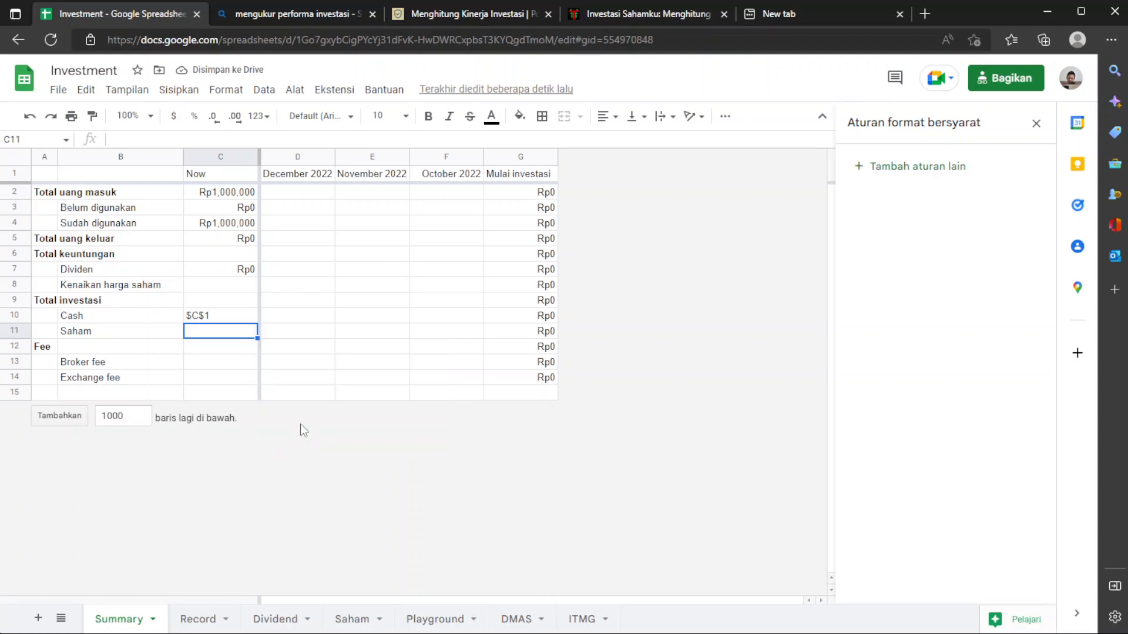
# Change the Cash formula in C10 to =ADDRESS(COUNTA(Record!L:L),1), passing the entry count as the row and 1 as the column
pyautogui.click(215, 319)
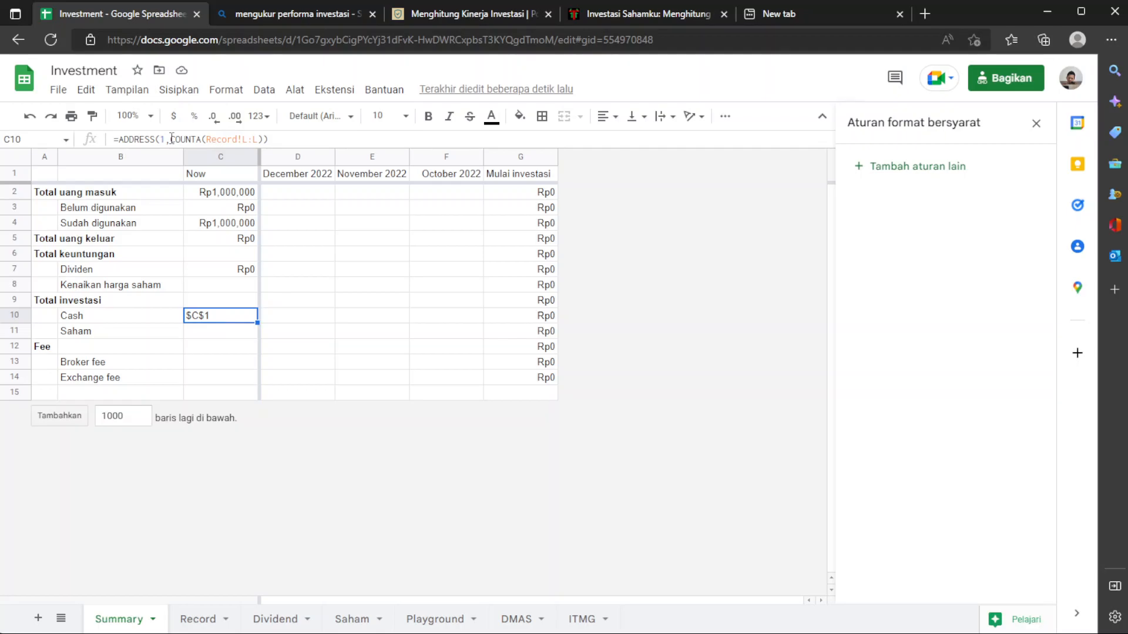
pyautogui.click(170, 138)
pyautogui.press('BackSpace')
pyautogui.press('BackSpace')
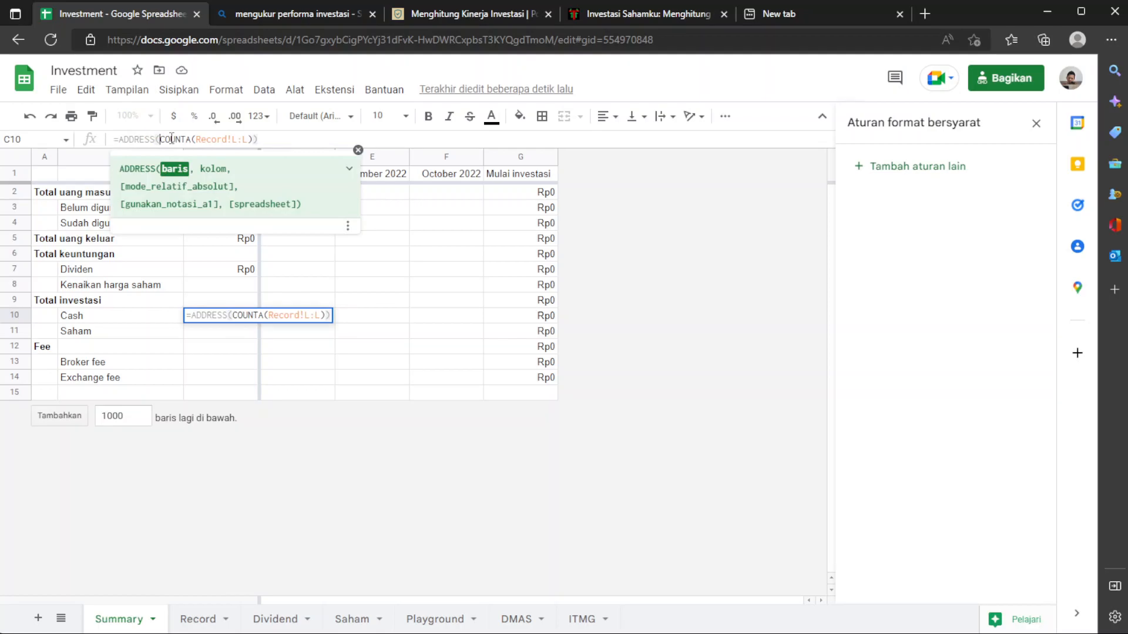
pyautogui.write(',1')
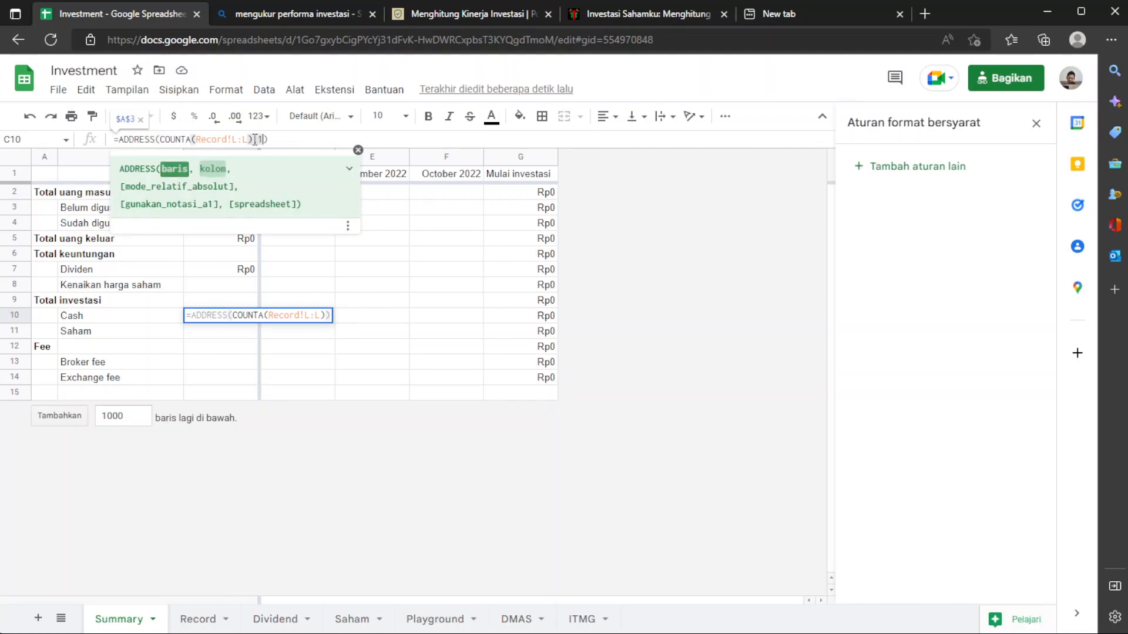
pyautogui.press('Return')
pyautogui.click(227, 315)
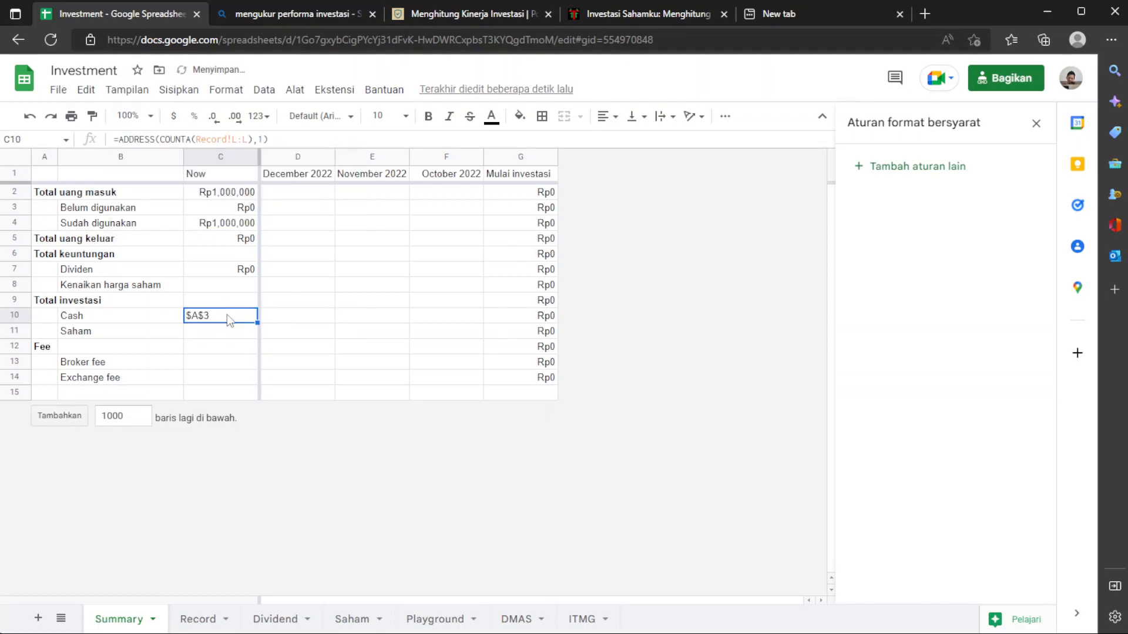
# Check the position of the Record sheet's Saldo akhir column and set the column argument of the Cash formula in C10 to 12
pyautogui.click(200, 621)
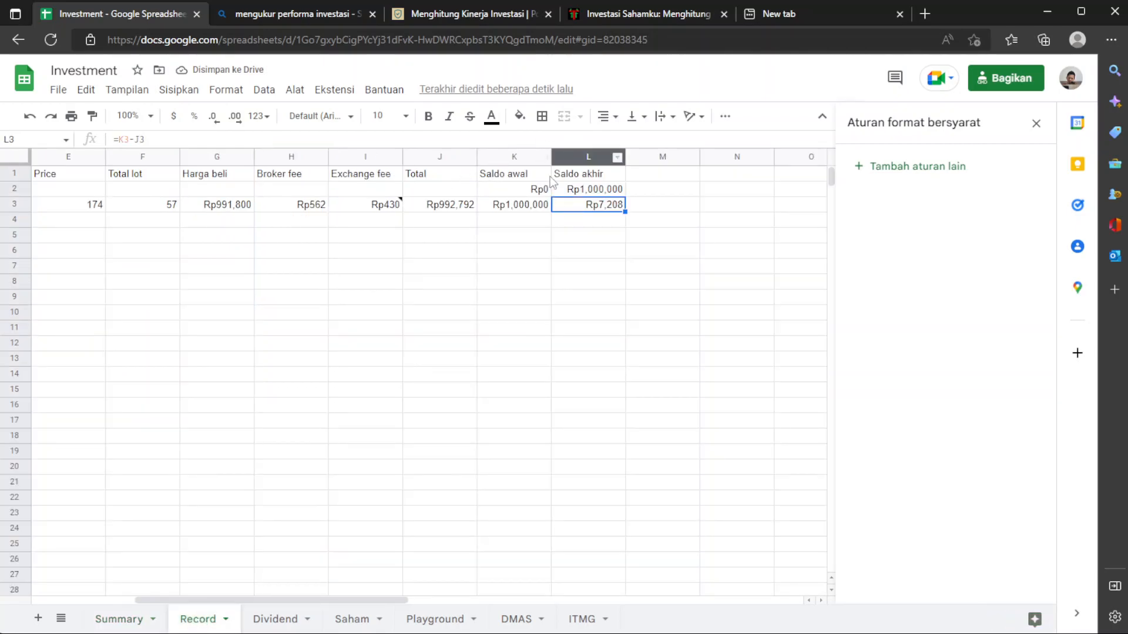
pyautogui.click(119, 620)
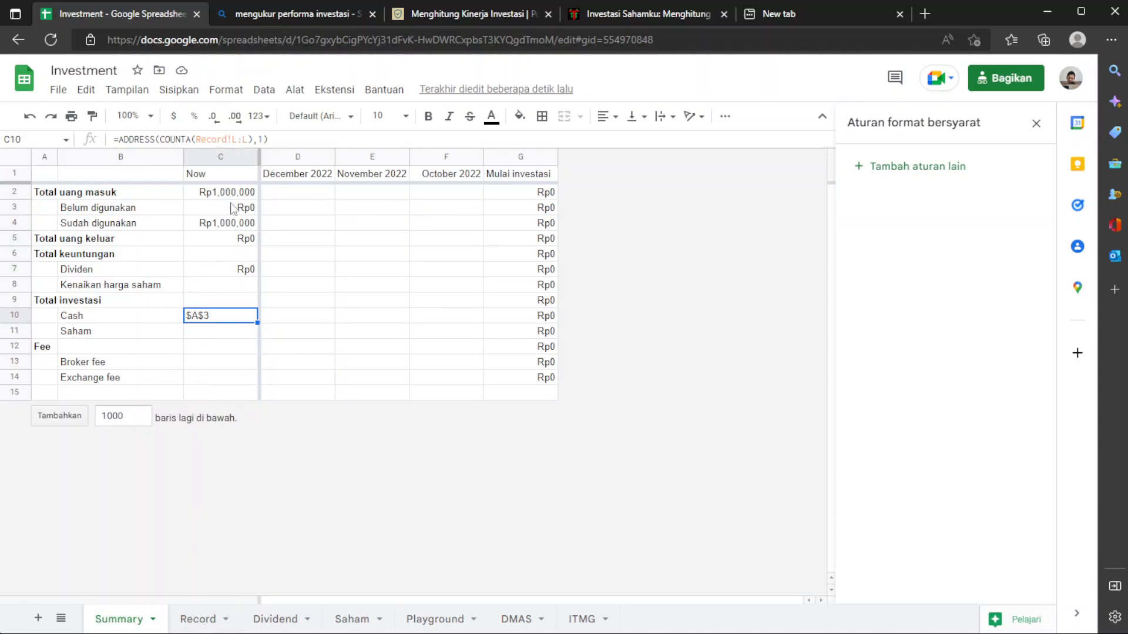
pyautogui.click(188, 621)
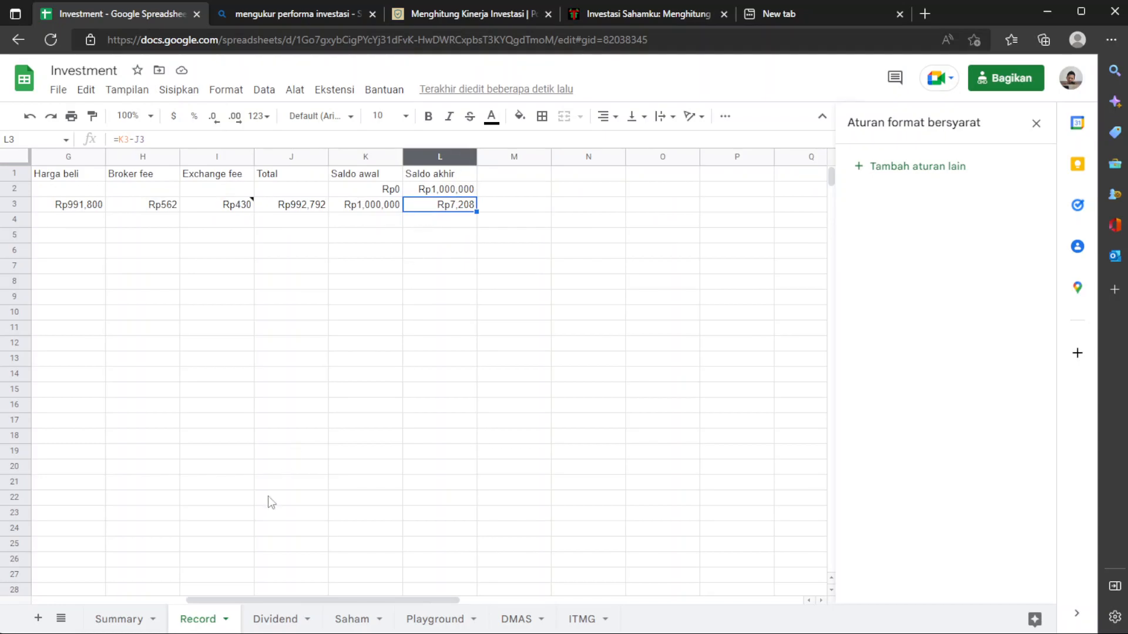
pyautogui.click(114, 618)
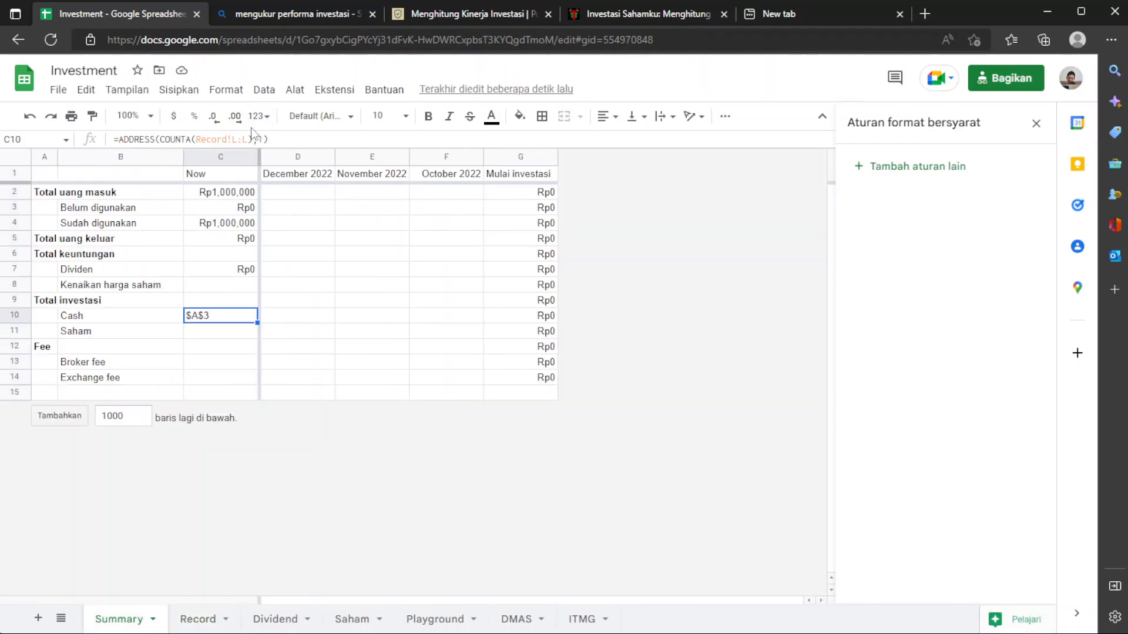
pyautogui.click(260, 139)
pyautogui.write('1')
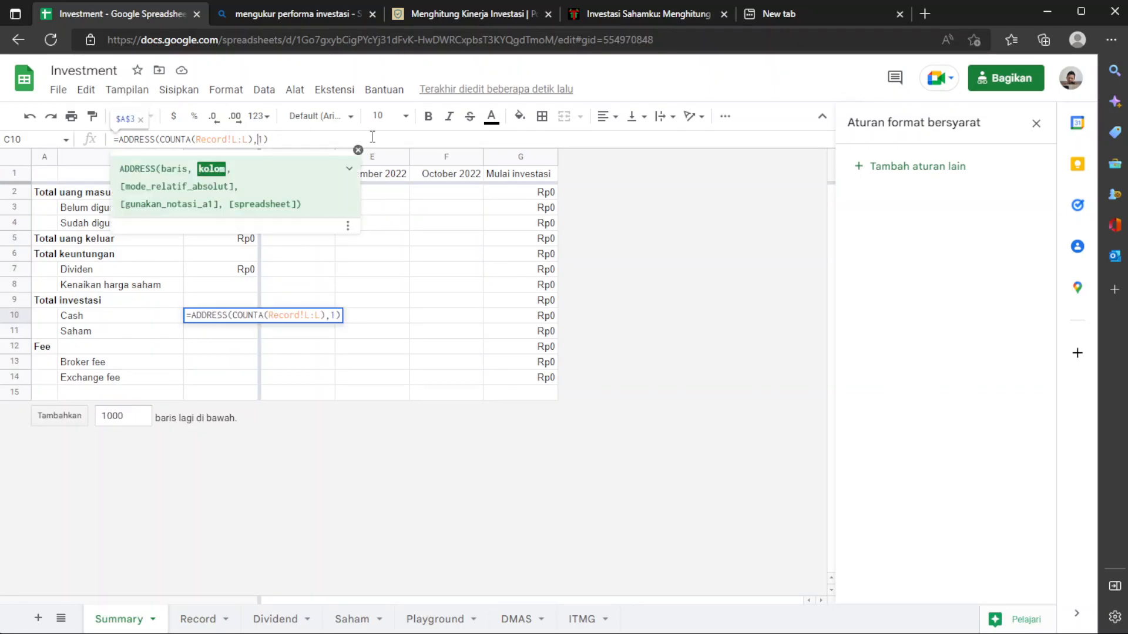
pyautogui.press('Return')
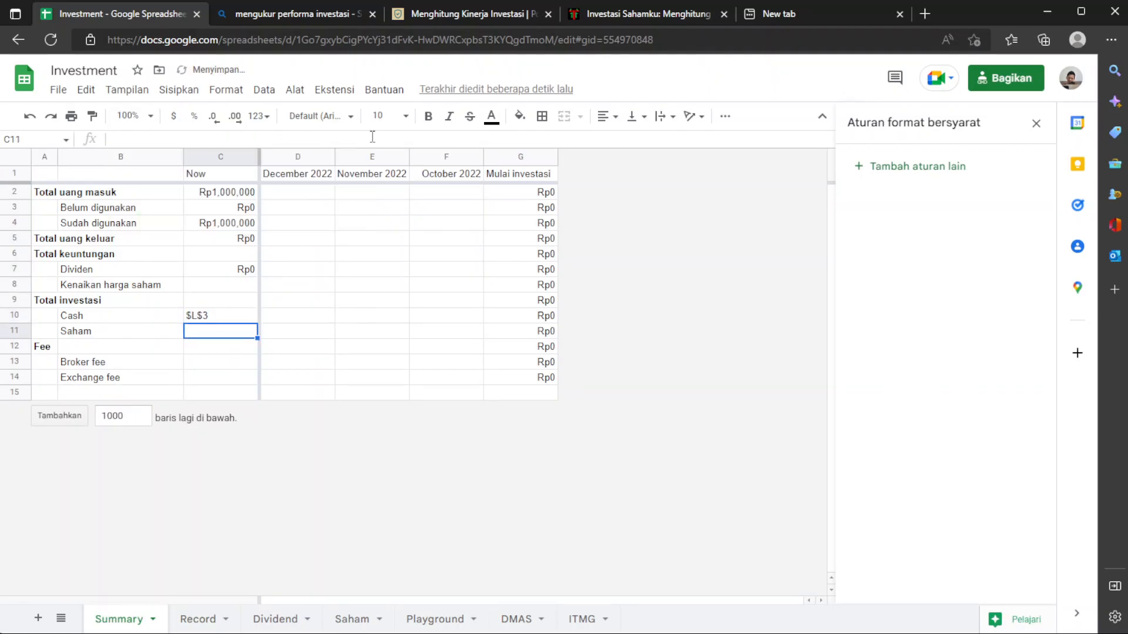
# Compare the Cash address with the Record sheet's Saldo akhir column and open the formula in Summary C10 for editing
pyautogui.click(198, 619)
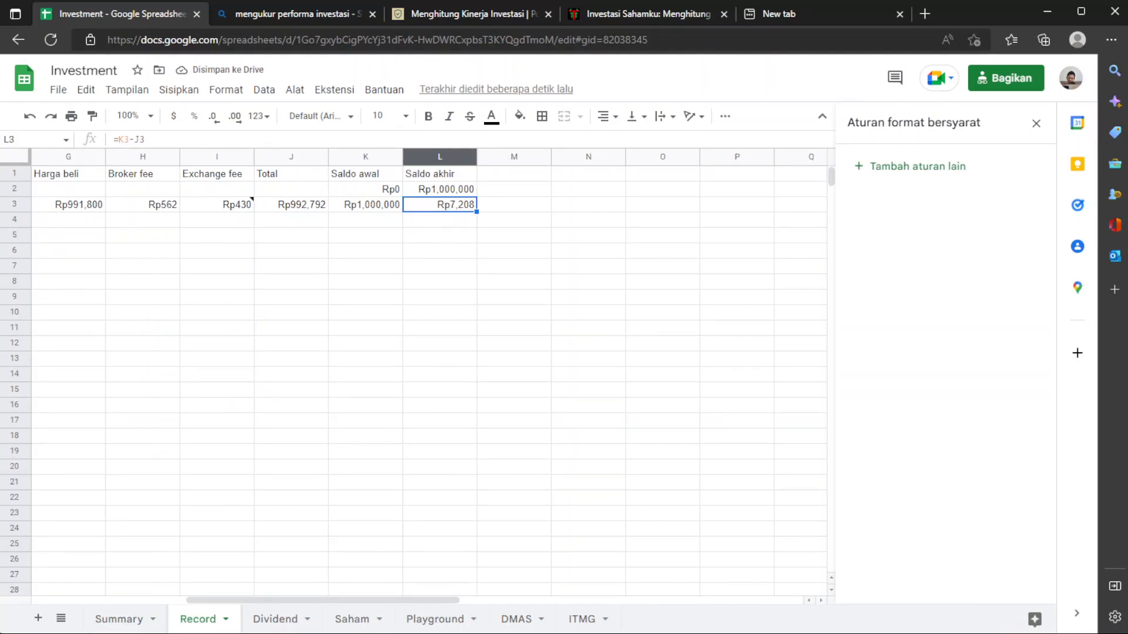
pyautogui.click(114, 620)
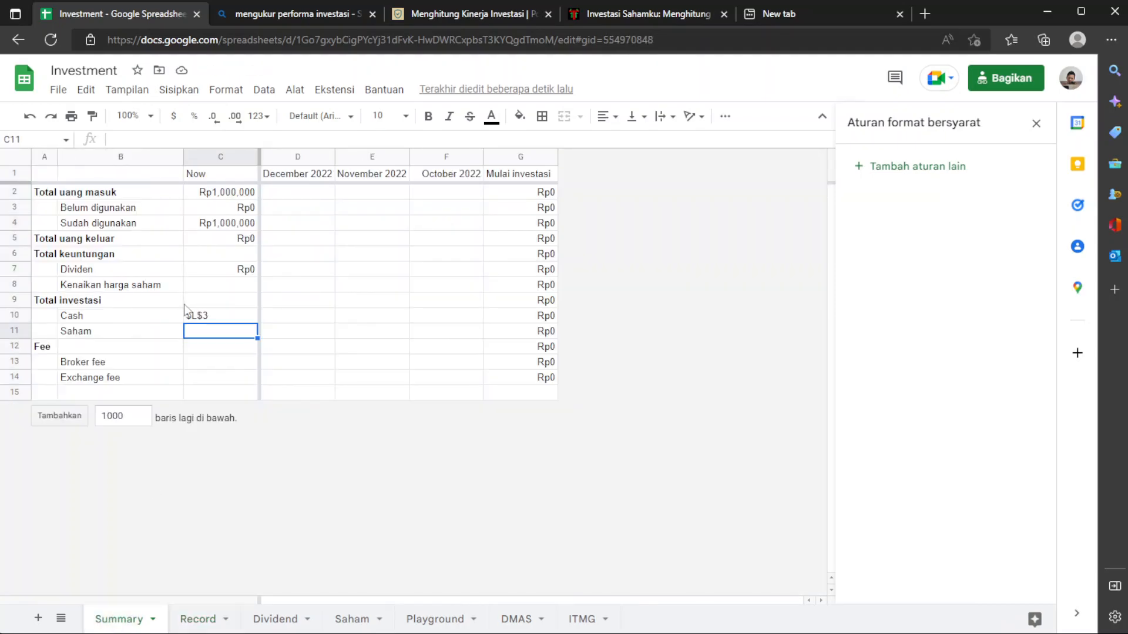
pyautogui.click(202, 317)
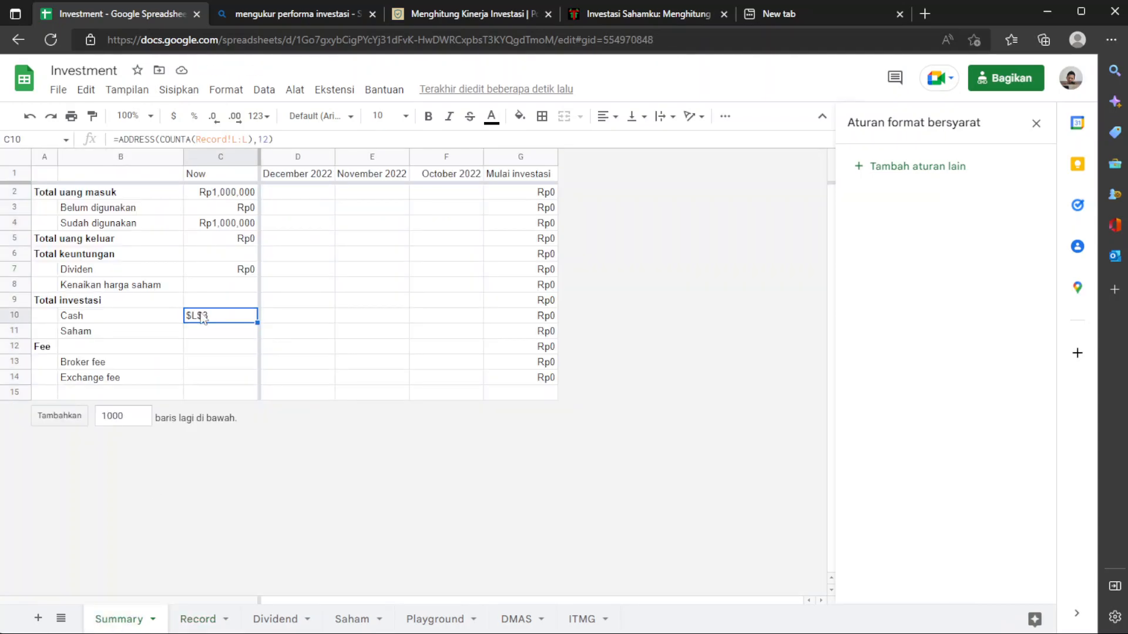
pyautogui.click(120, 138)
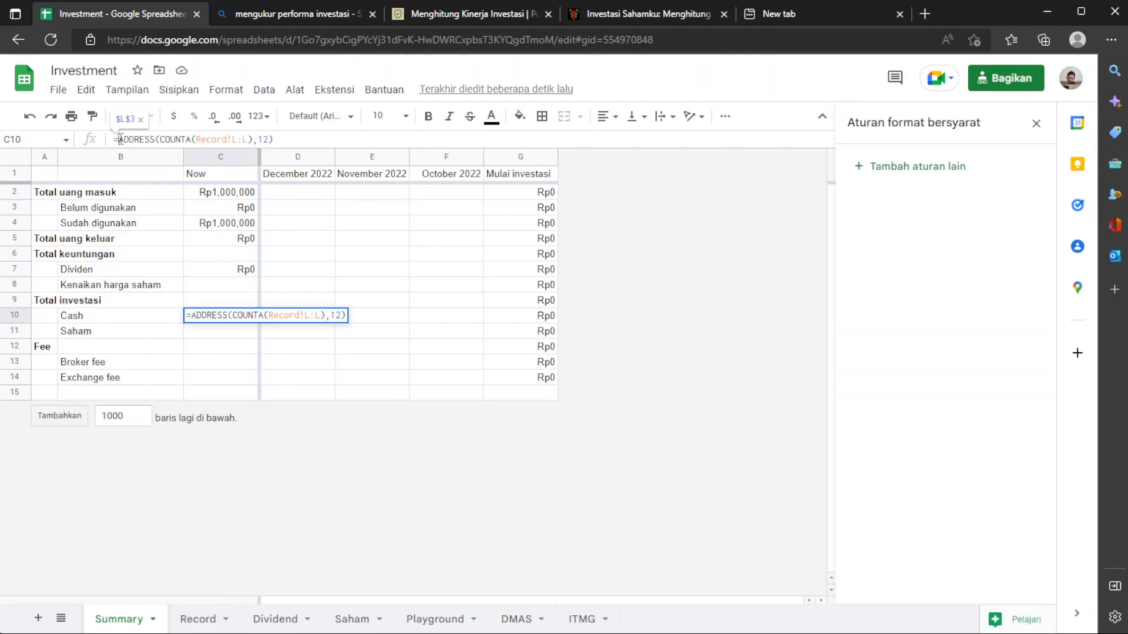
pyautogui.click(132, 140)
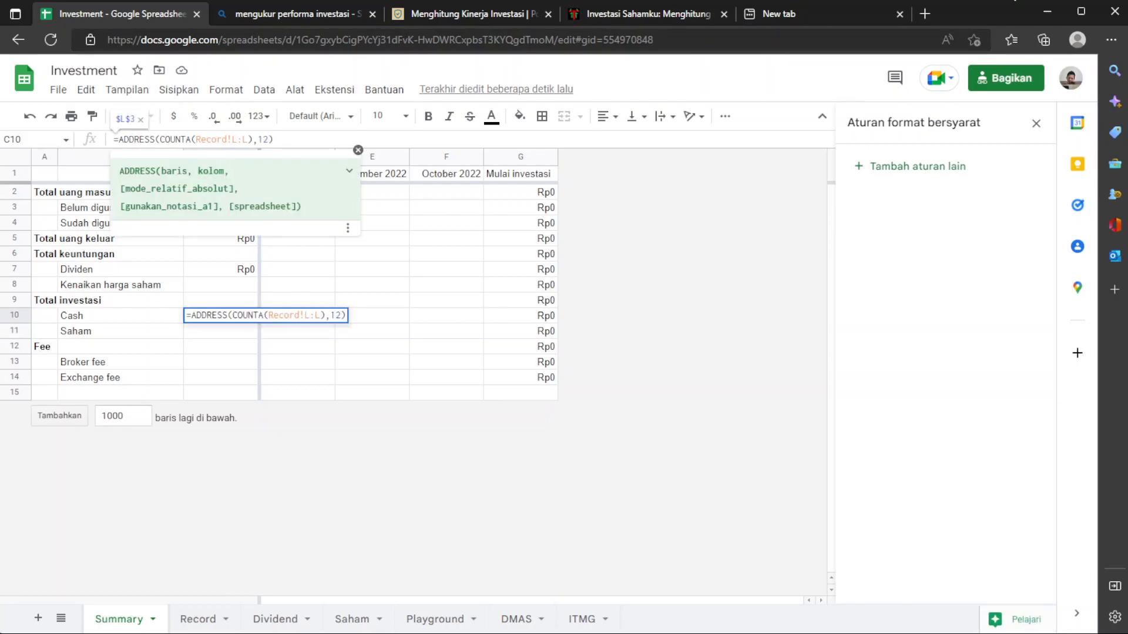
# Search the web in a new browser tab for "gsheet get cell based on address"
pyautogui.click(934, 12)
pyautogui.write('gsheet')
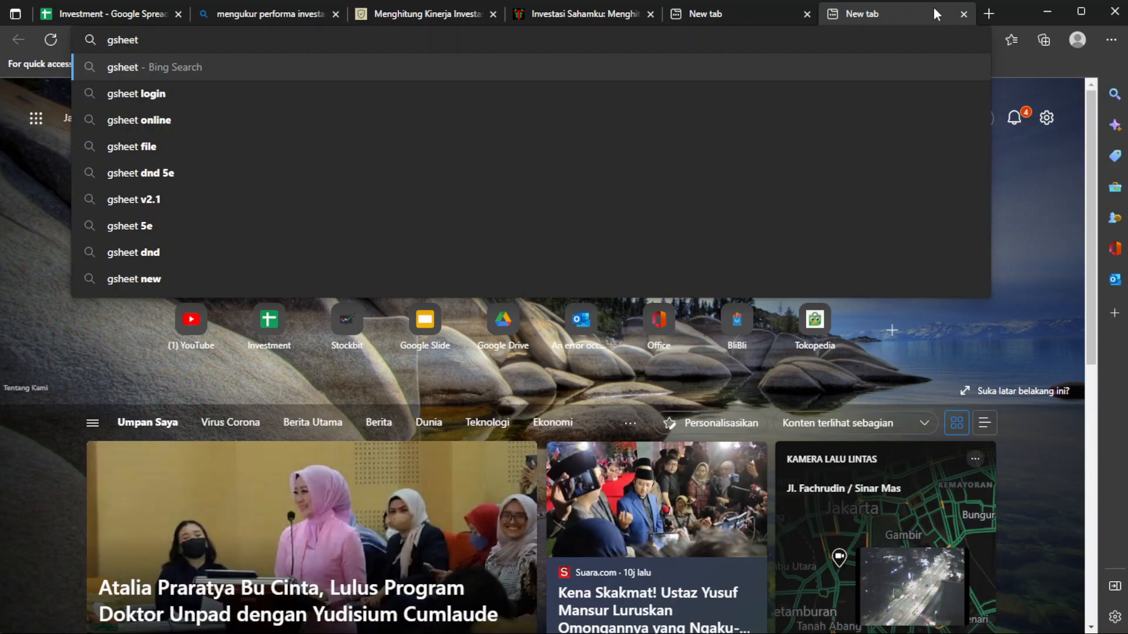
pyautogui.write(' get column')
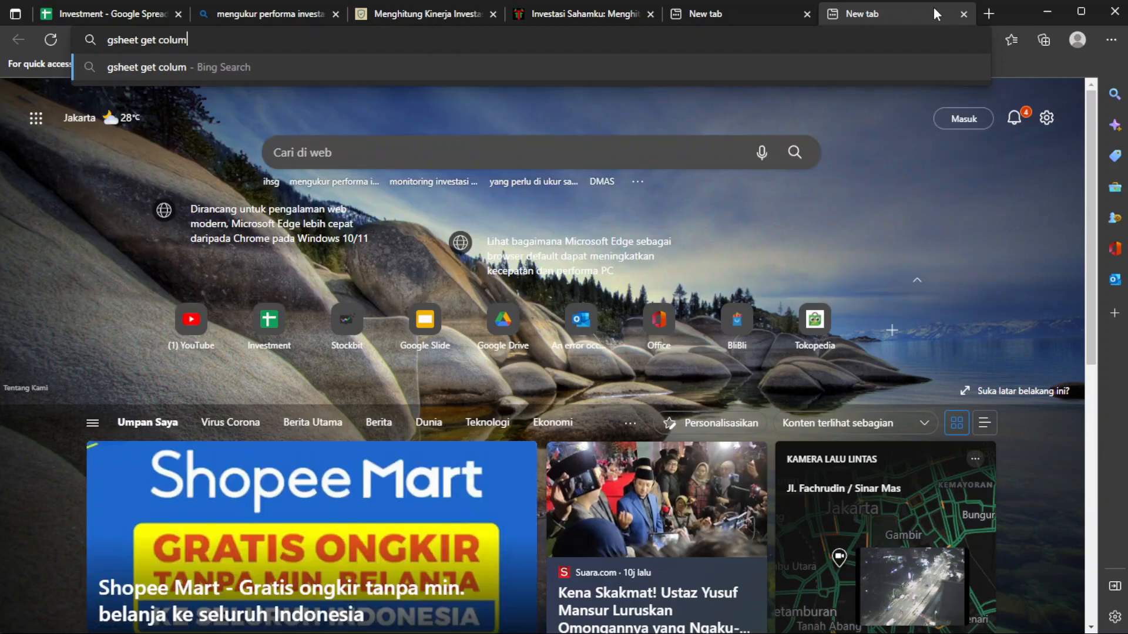
pyautogui.press('BackSpace')
pyautogui.press('BackSpace')
pyautogui.press('BackSpace')
pyautogui.press('BackSpace')
pyautogui.press('BackSpace')
pyautogui.write('e')
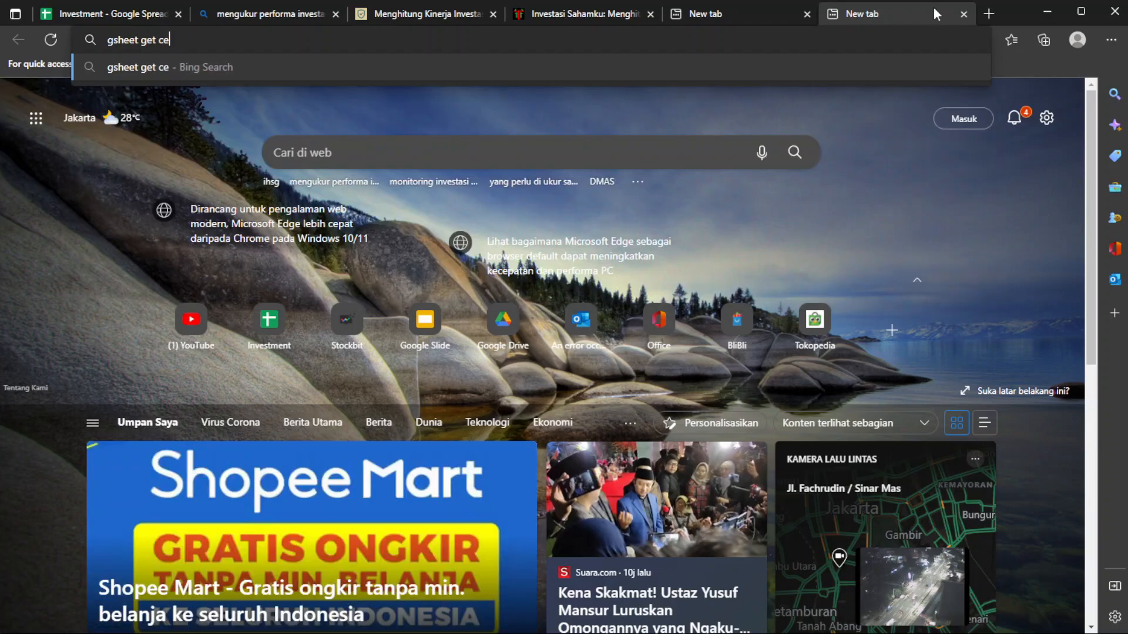
pyautogui.write('ll ba')
pyautogui.press('BackSpace')
pyautogui.press('BackSpace')
pyautogui.press('BackSpace')
pyautogui.write('l ')
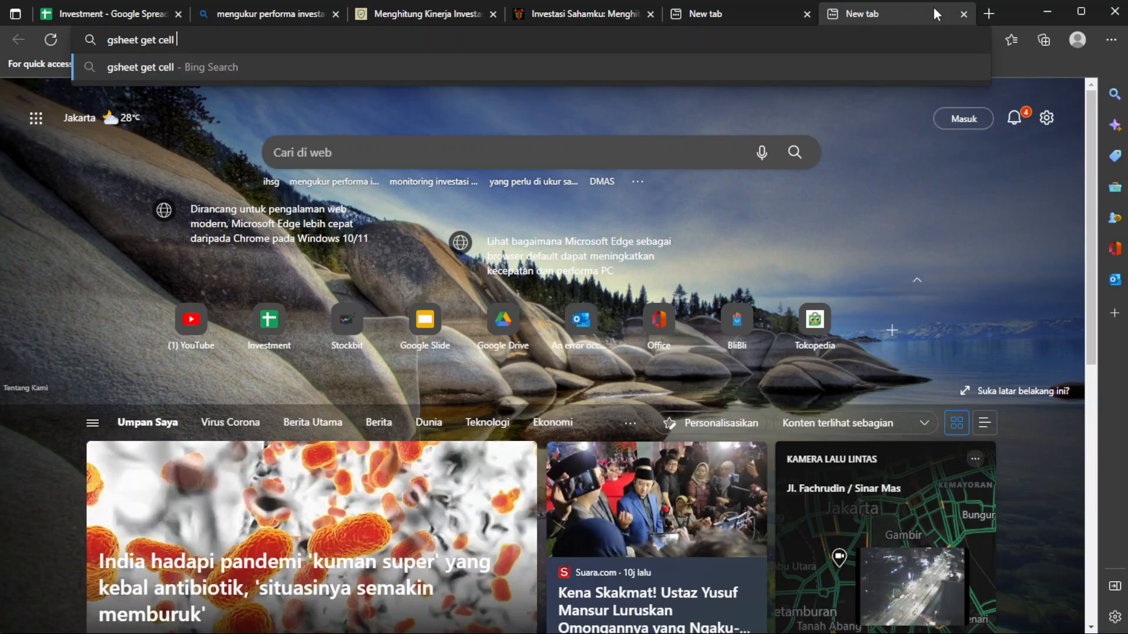
pyautogui.write('based on address')
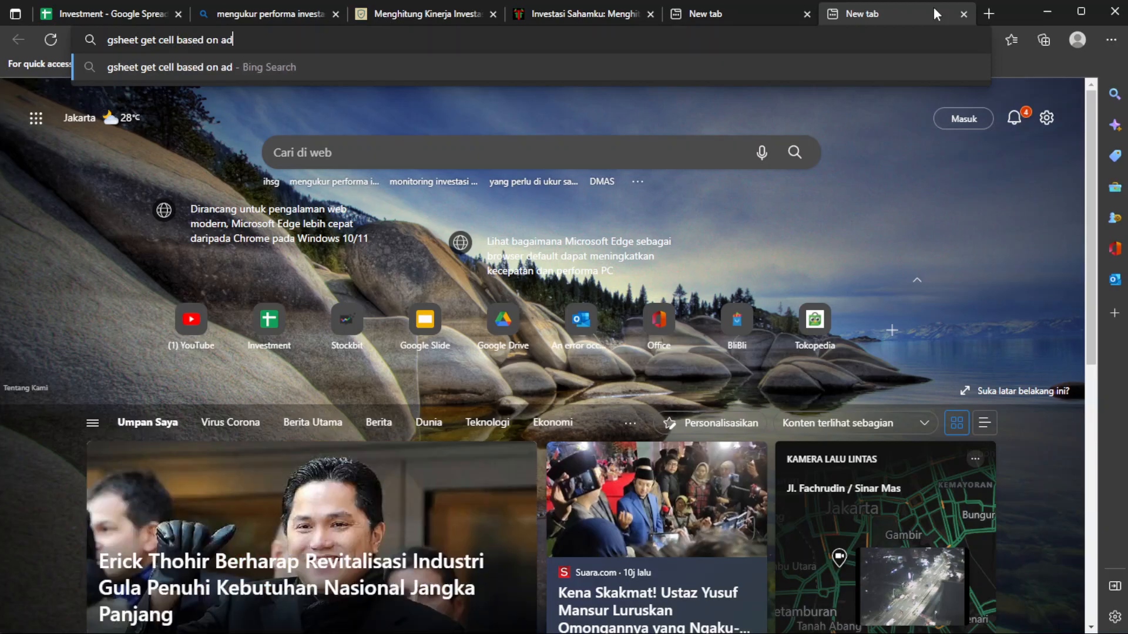
pyautogui.press('Return')
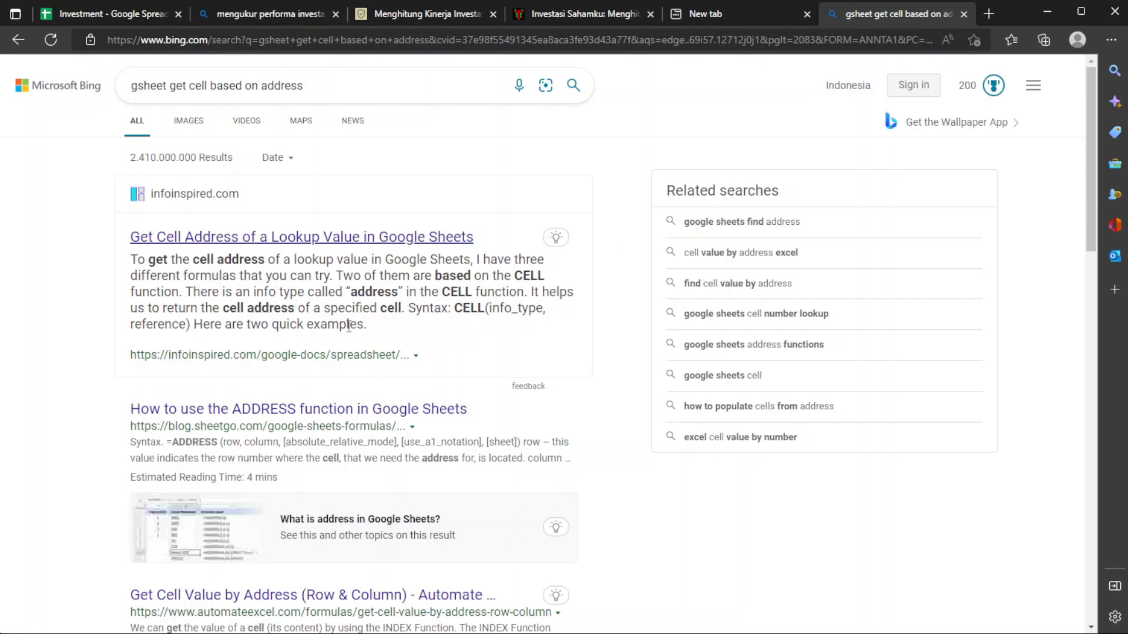
# Open the results "How to use the ADDRESS function in Google Sheets" and "Get Cell Value by Address (Row & Column)" in new tabs
pyautogui.rightClick(326, 411)
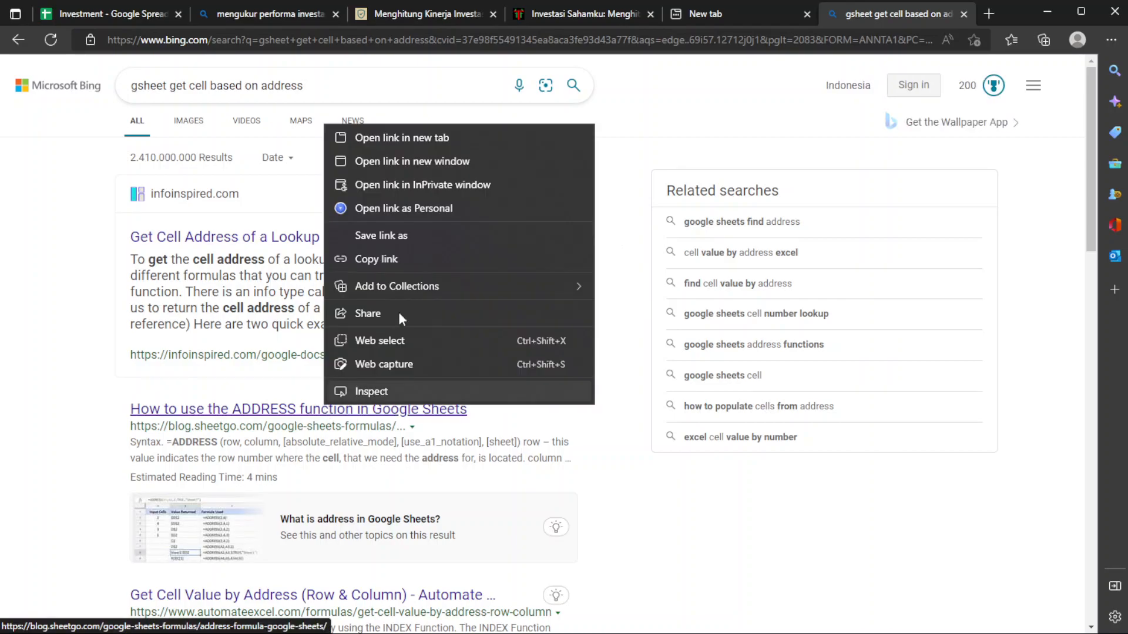
pyautogui.click(444, 136)
pyautogui.scroll(-5, 384, 428)
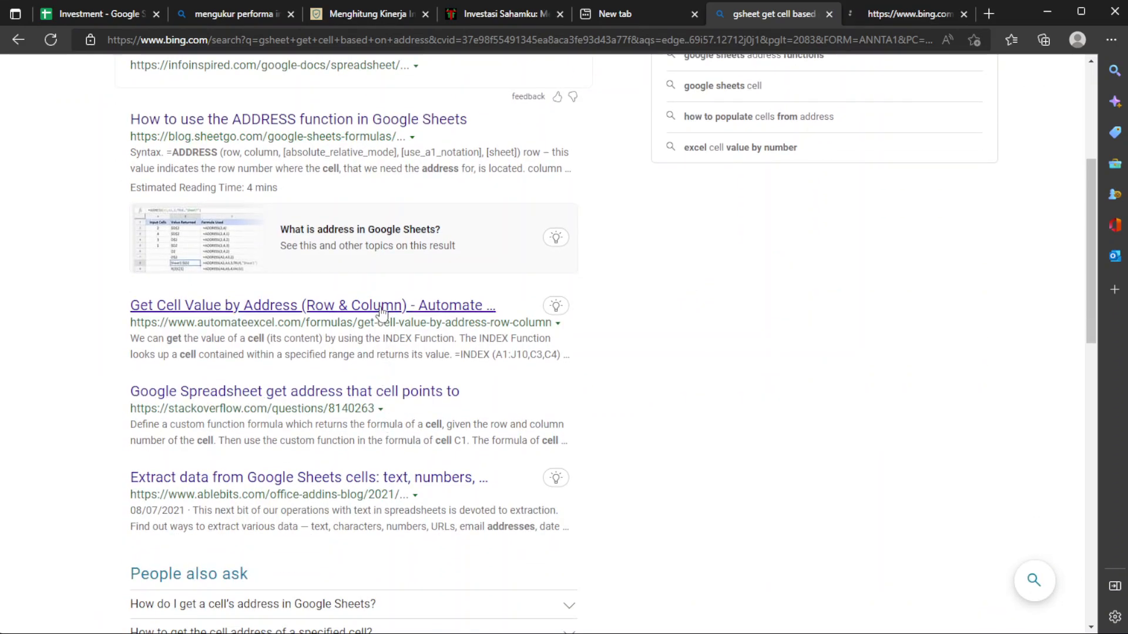
pyautogui.click(381, 306)
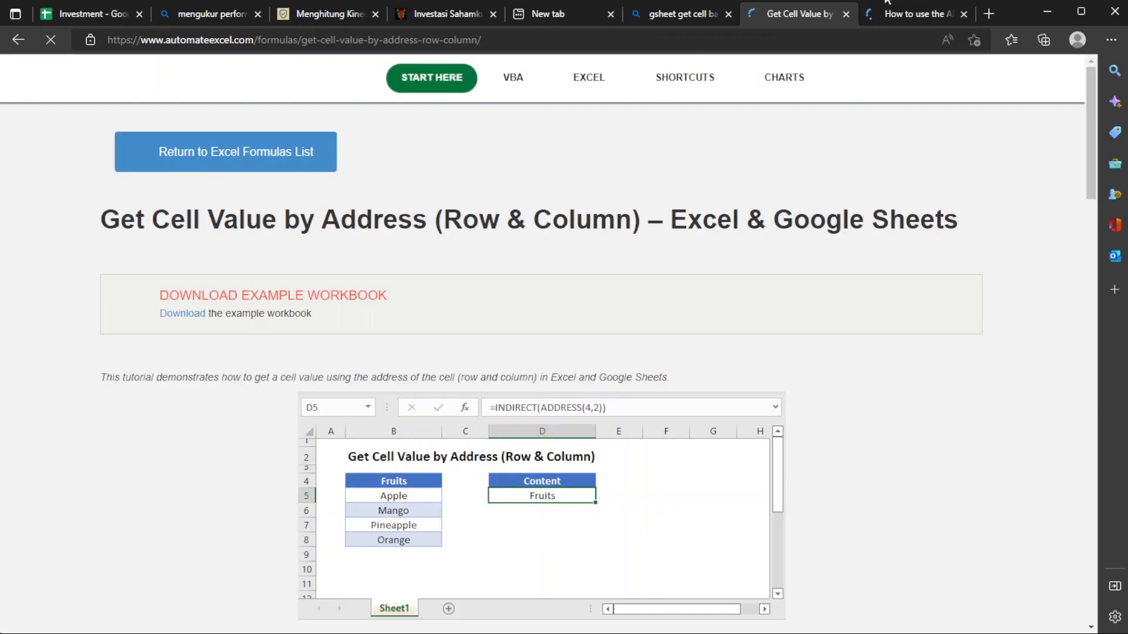
# Read the Automate Excel article's sections on getting a cell value with INDEX, INDIRECT, and INDIRECT combined with ADDRESS
pyautogui.scroll(-3, 636, 387)
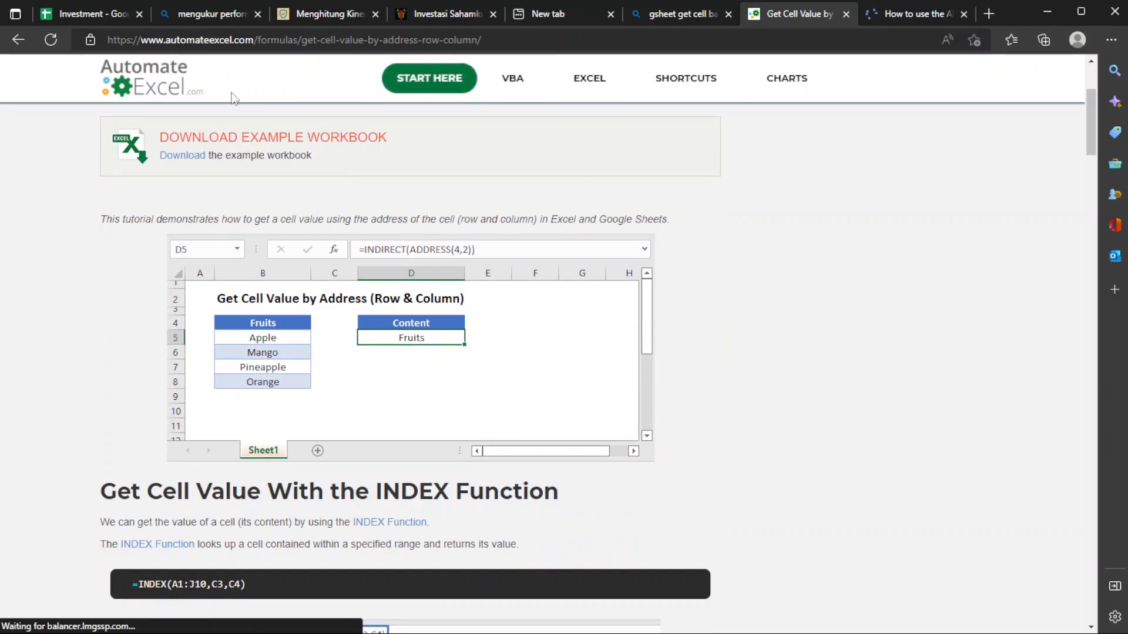
pyautogui.scroll(-5, 236, 311)
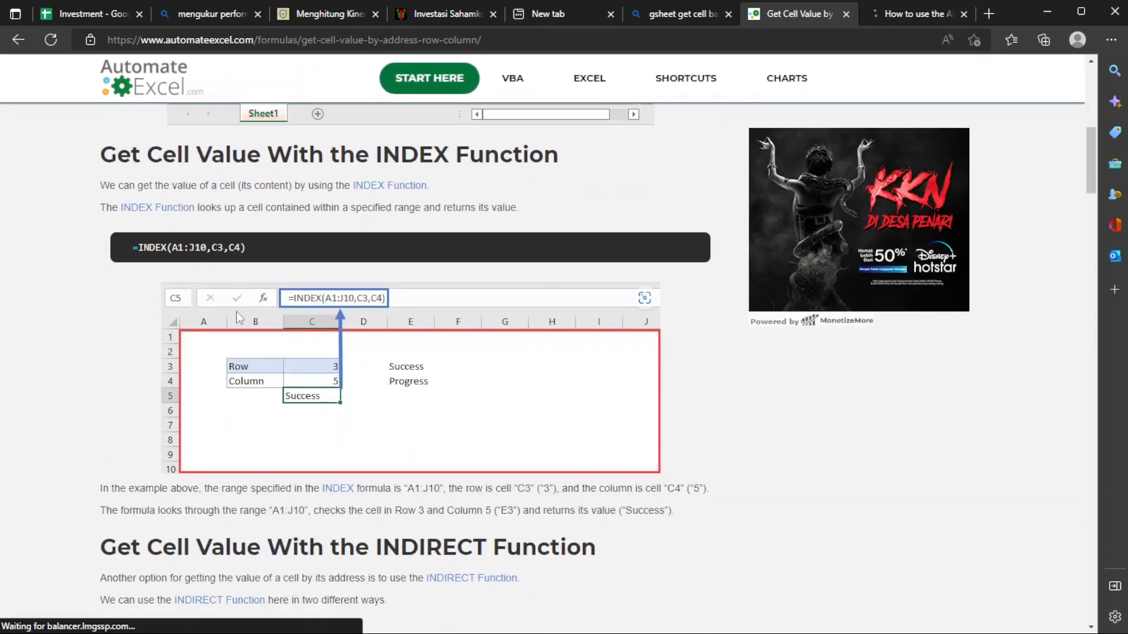
pyautogui.scroll(-1, 236, 311)
pyautogui.scroll(-4, 236, 311)
pyautogui.scroll(-6, 236, 311)
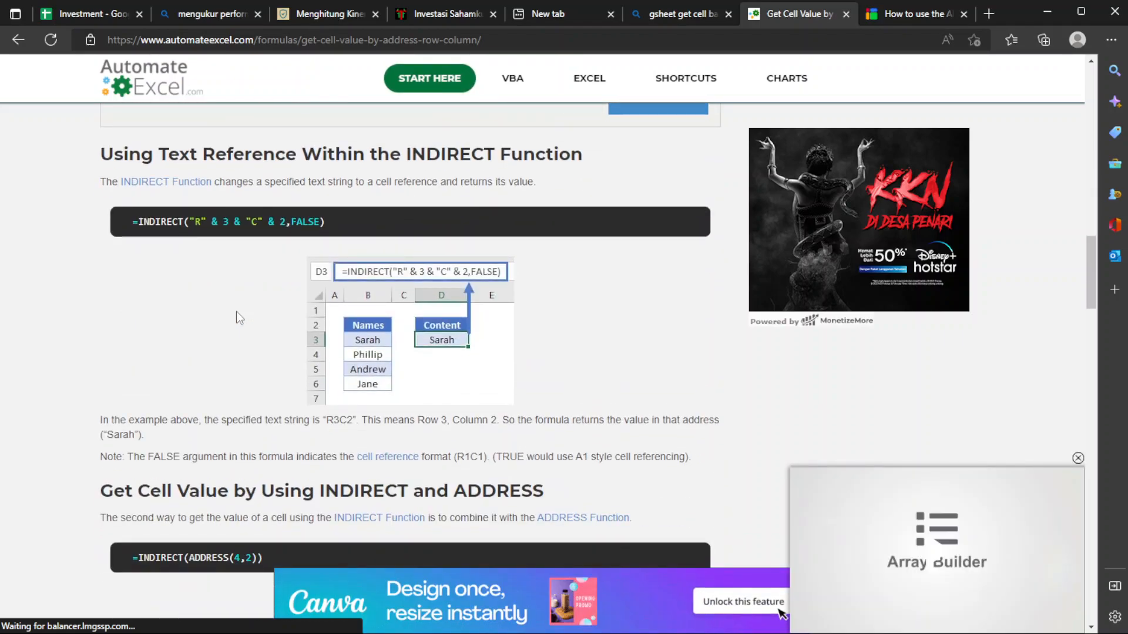
pyautogui.scroll(-5, 236, 312)
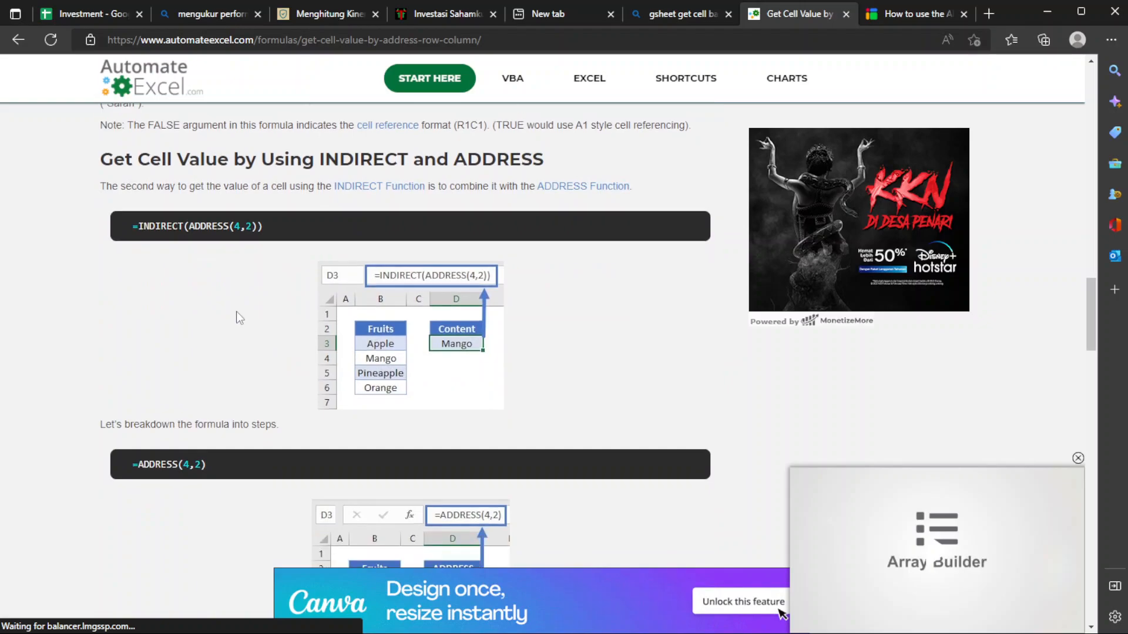
# Return to the Investment spreadsheet and change the Cash formula in C10 to =INDIRECT("Record!"+ADDRESS(COUNTA(Record!L:L),12))
pyautogui.click(96, 15)
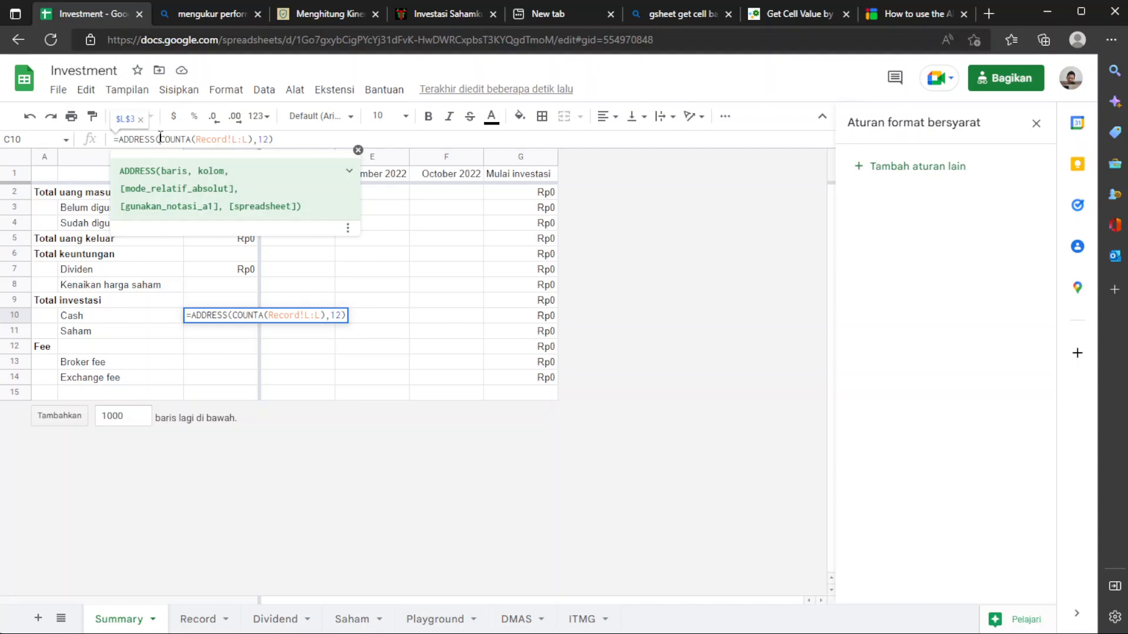
pyautogui.click(161, 138)
pyautogui.click(119, 138)
pyautogui.write('INDIRECT(')
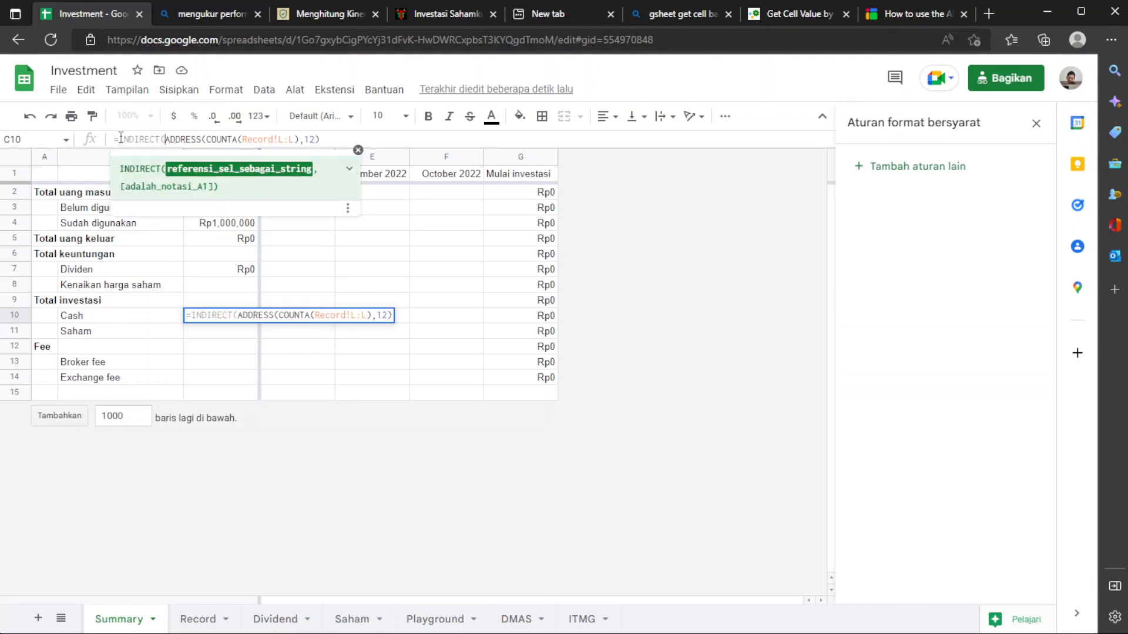
pyautogui.write('""+')
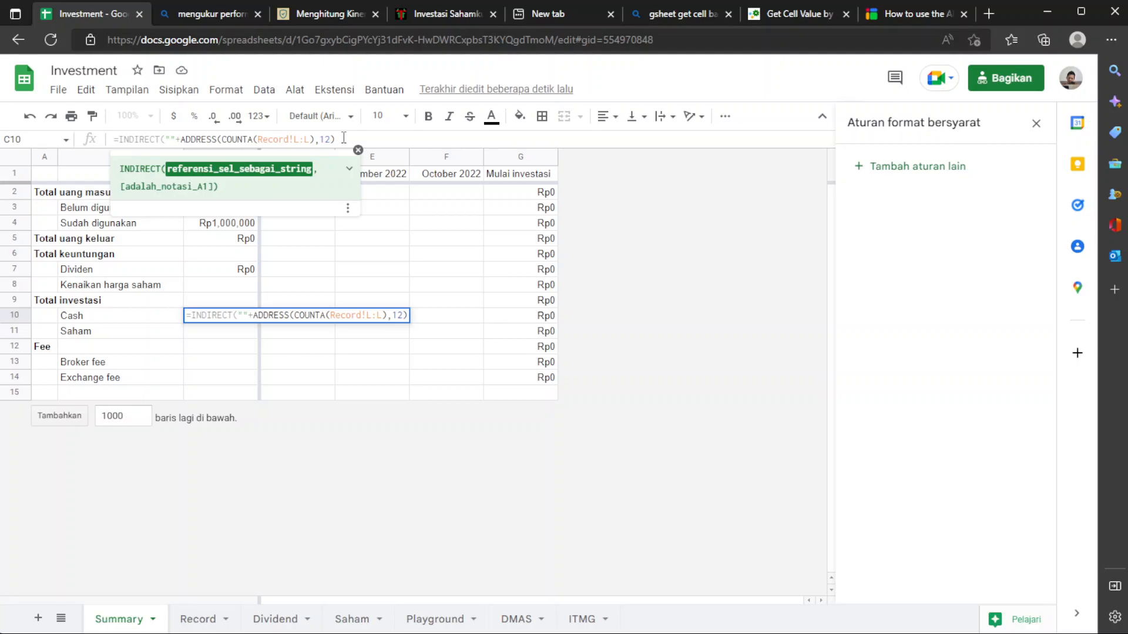
pyautogui.click(344, 138)
pyautogui.write(')')
pyautogui.click(169, 140)
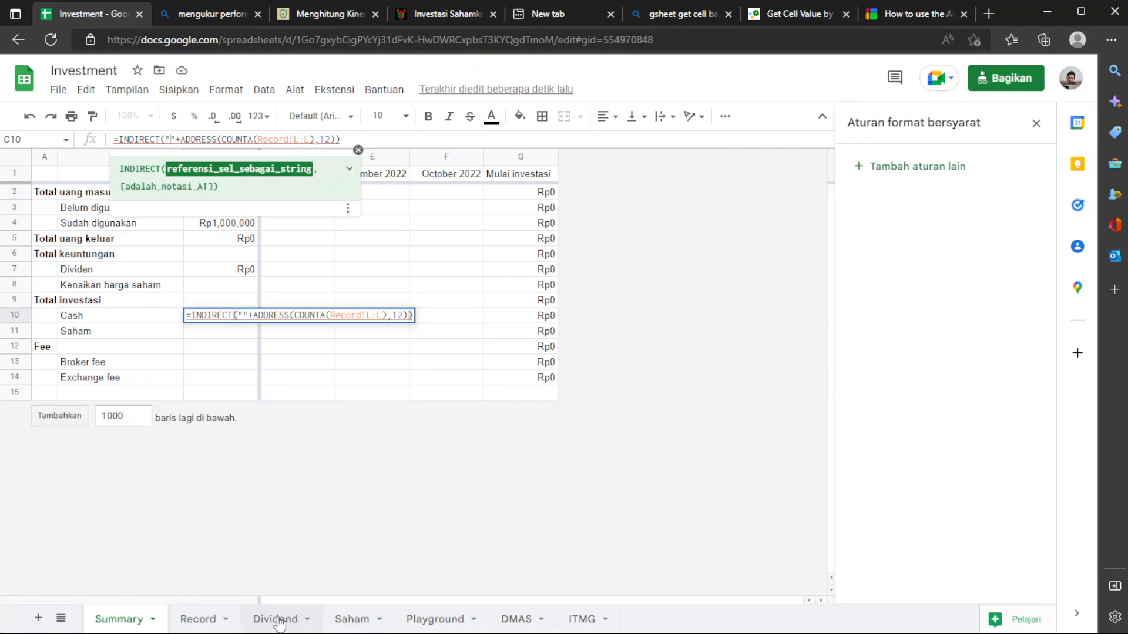
pyautogui.write('Record!')
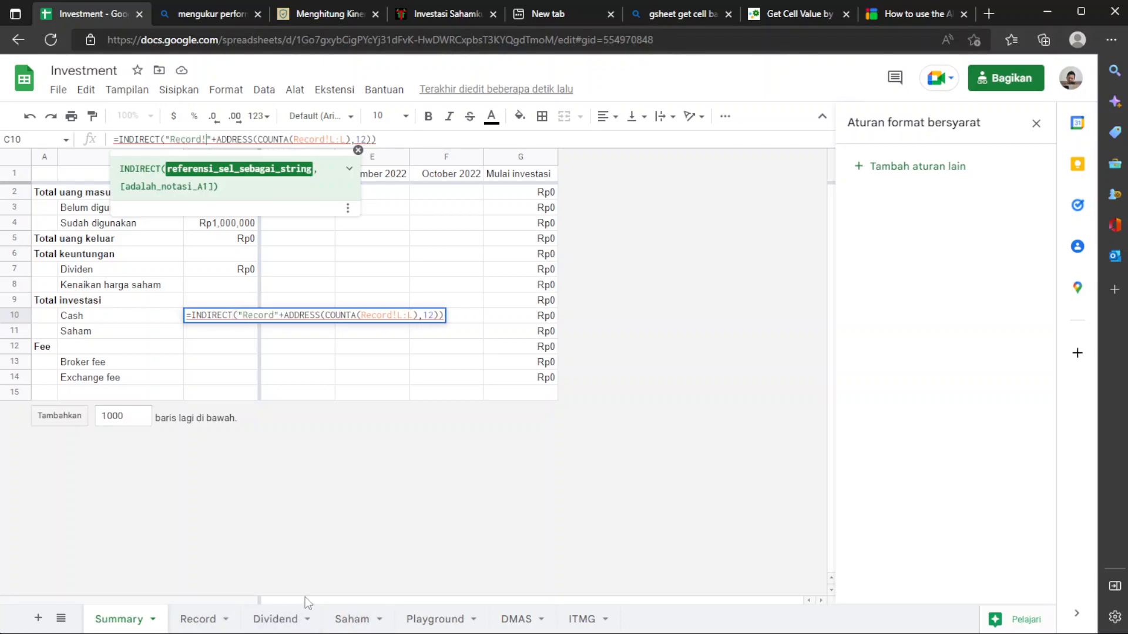
pyautogui.press('Return')
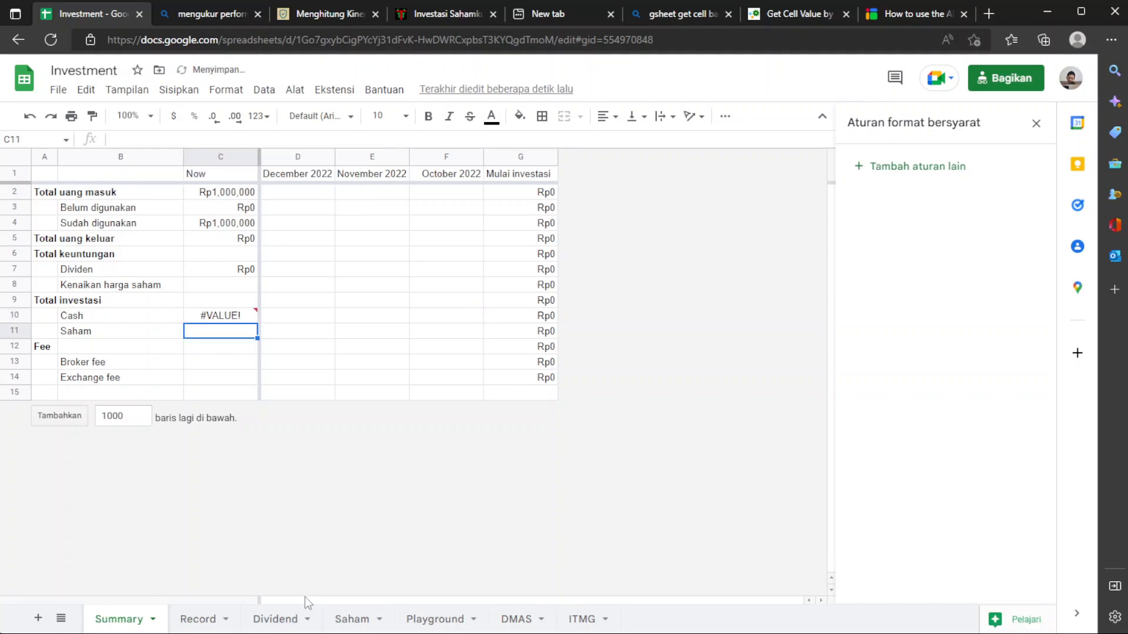
pyautogui.click(216, 322)
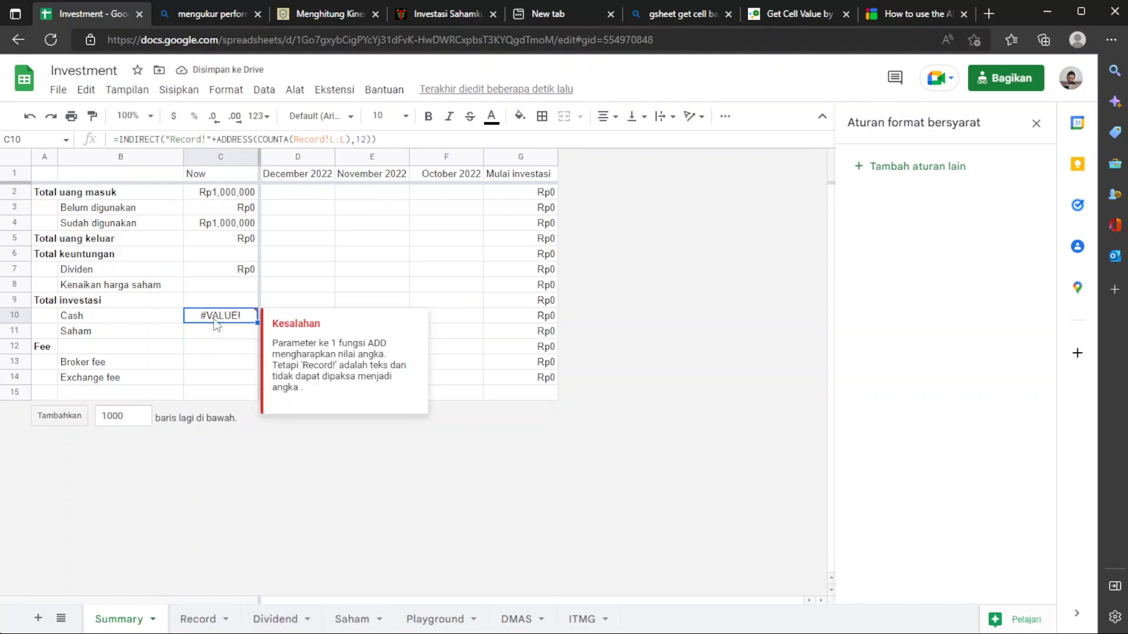
# Correct the Cash formula in C10 to join the sheet name with &: =INDIRECT("Record!"&ADDRESS(COUNTA(Record!L:L),12))
pyautogui.click(216, 139)
pyautogui.press('BackSpace')
pyautogui.write('&')
pyautogui.press('Return')
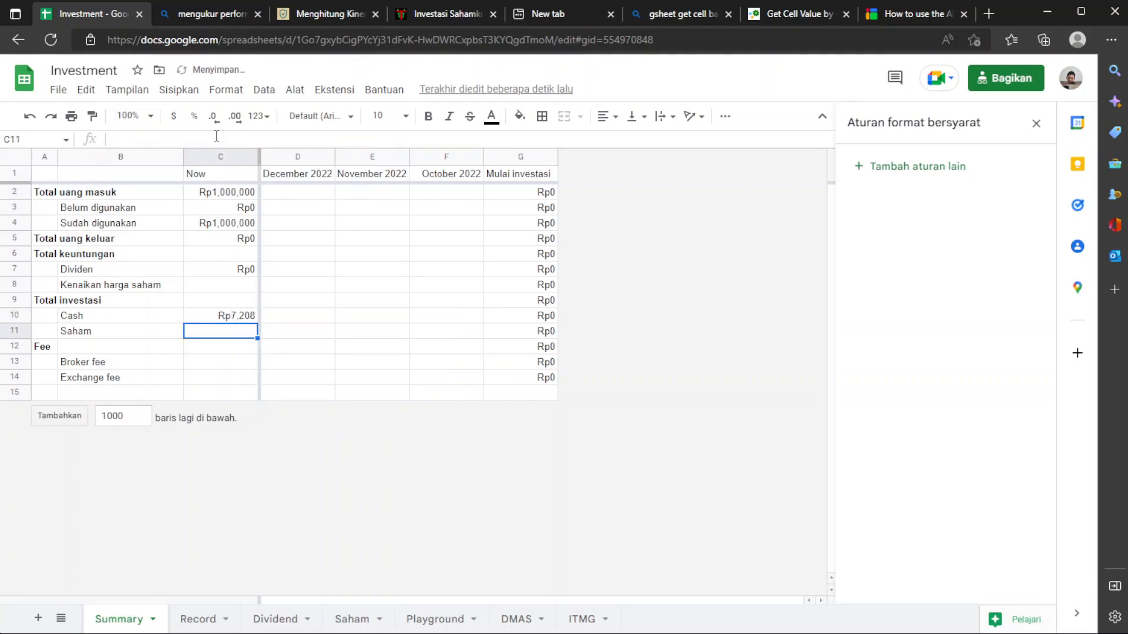
pyautogui.click(255, 319)
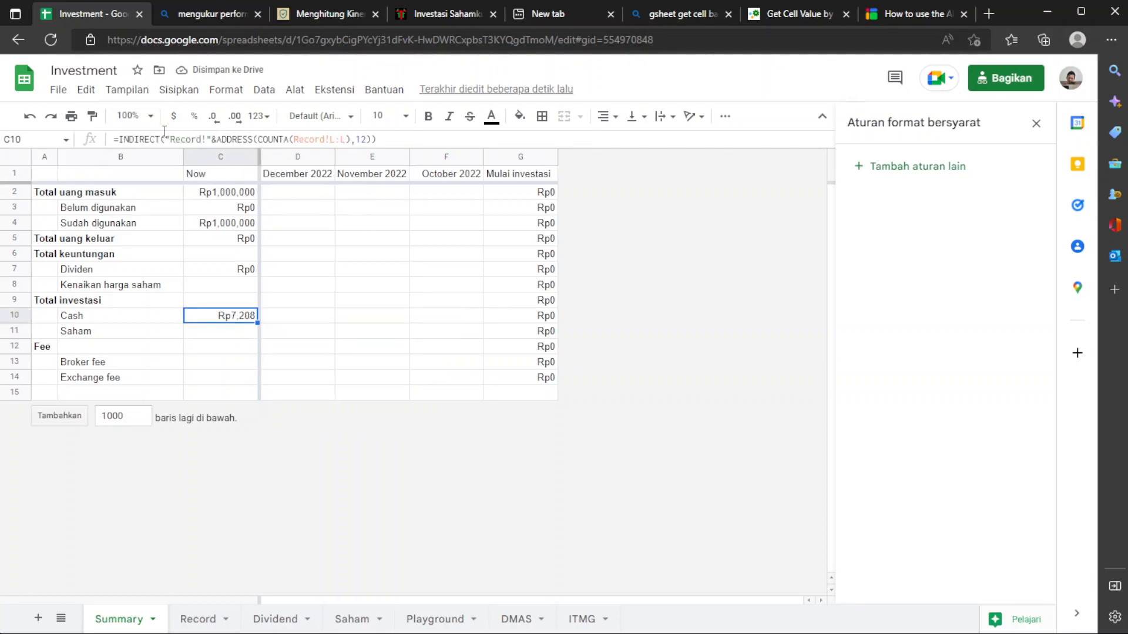
# Test the Cash formula by entering 1 under Saldo akhir in Record cell L4 and checking the Summary sheet
pyautogui.click(200, 621)
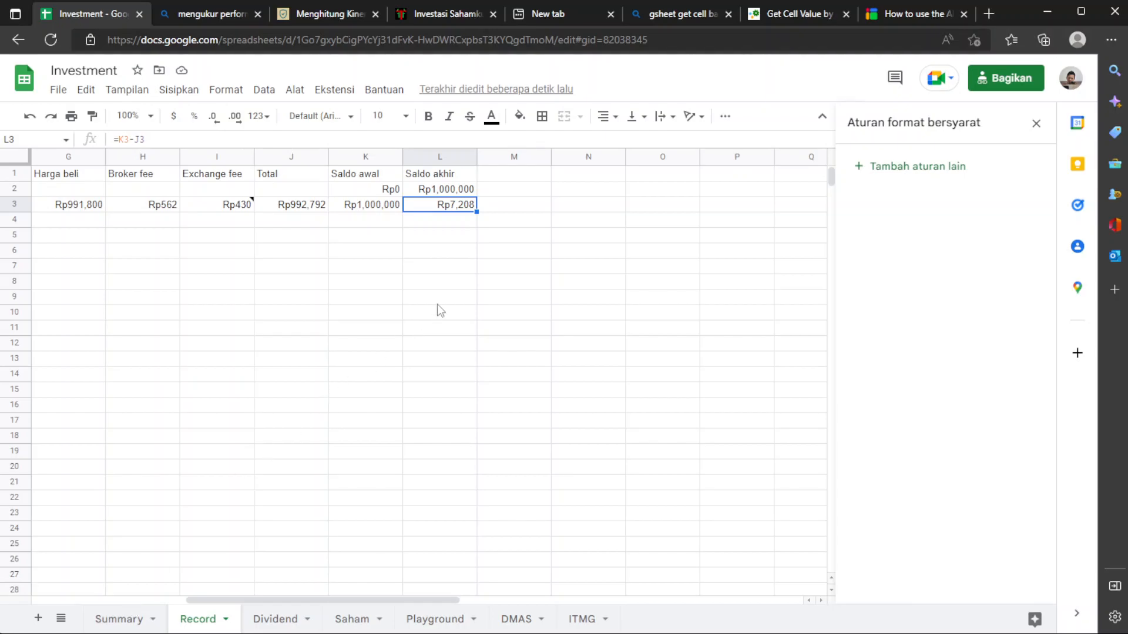
pyautogui.click(459, 226)
pyautogui.write('1')
pyautogui.press('Return')
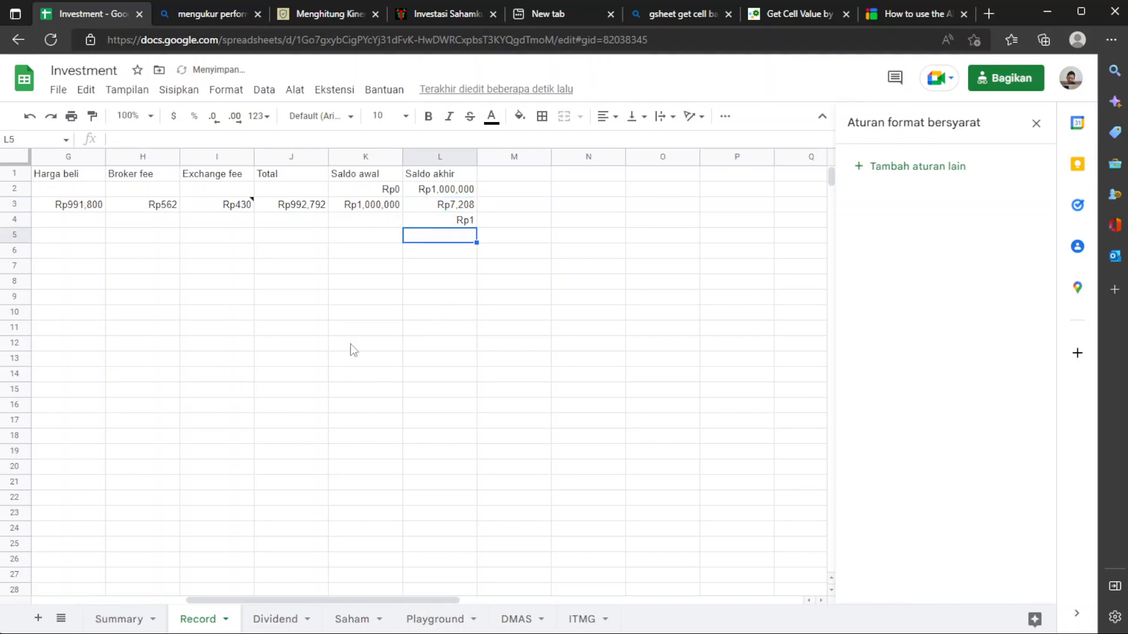
pyautogui.click(98, 620)
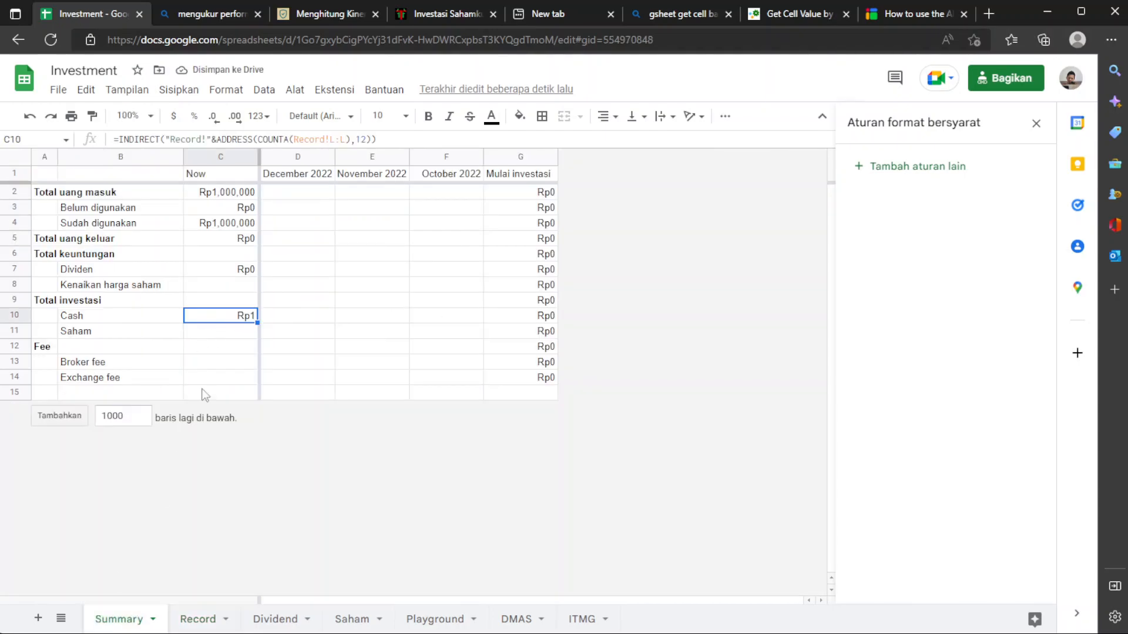
# Clear the test value from L4 on the Record sheet and return to the Summary sheet
pyautogui.click(189, 615)
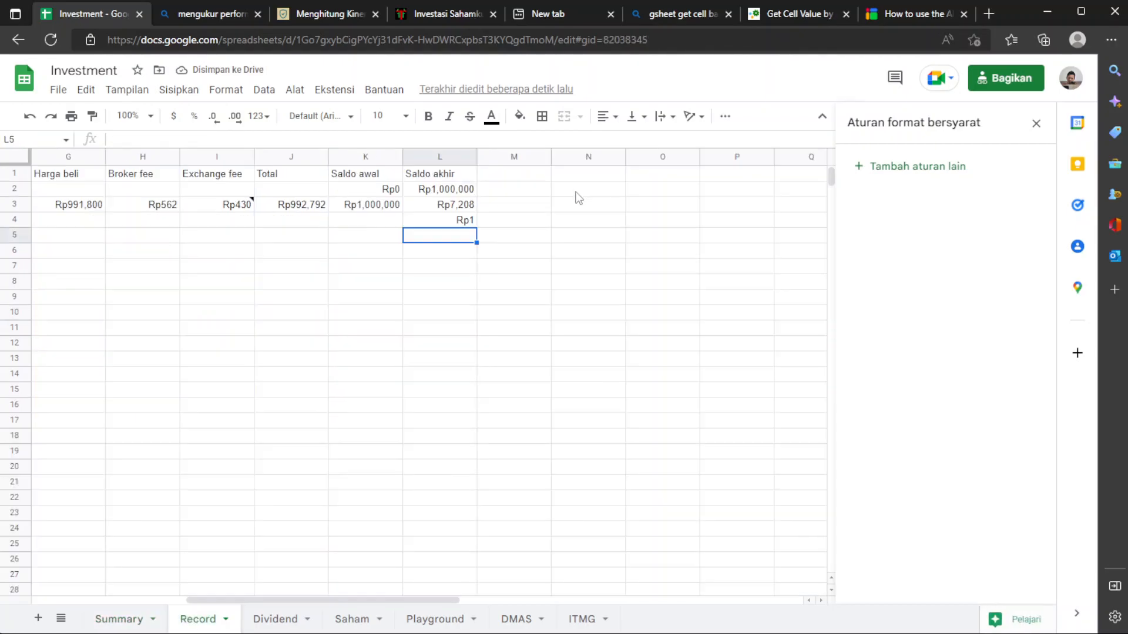
pyautogui.press('Up')
pyautogui.press('Delete')
pyautogui.click(121, 620)
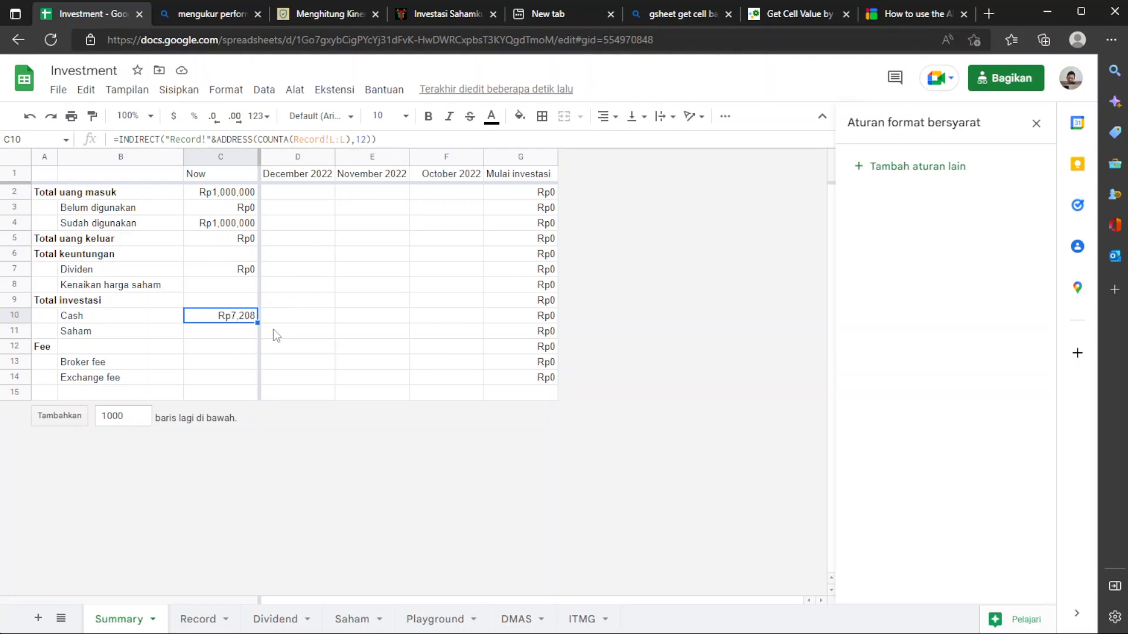
# Replace the fixed column number 12 in the Cash formula with COLUMN(Record!$L$1), referencing the Saldo akhir header
pyautogui.click(183, 631)
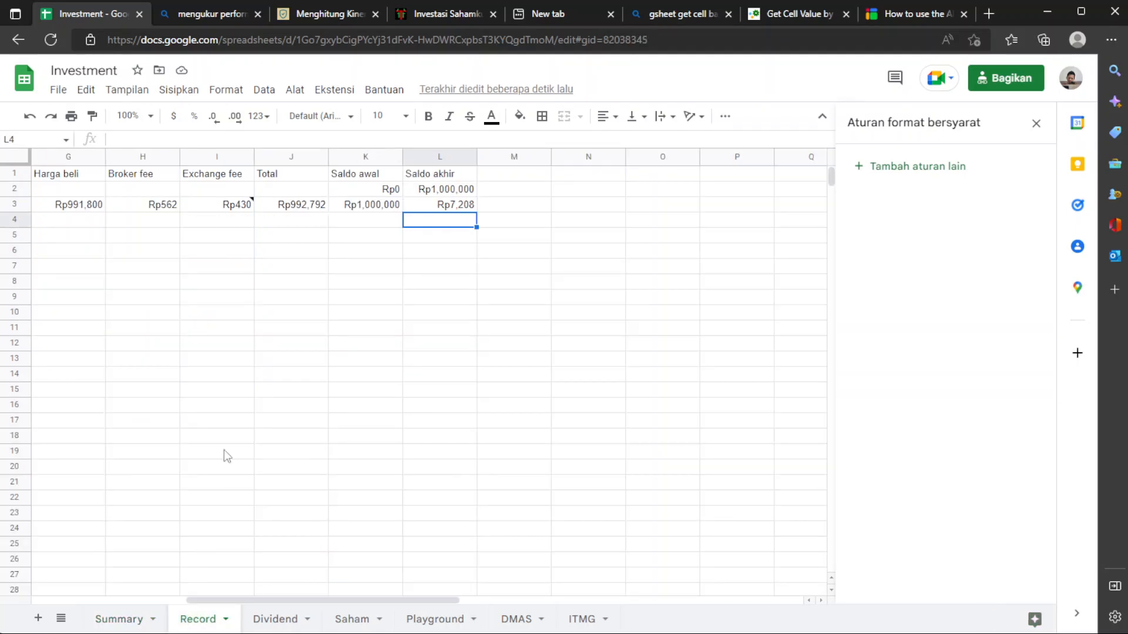
pyautogui.hscroll(-5, 245, 383)
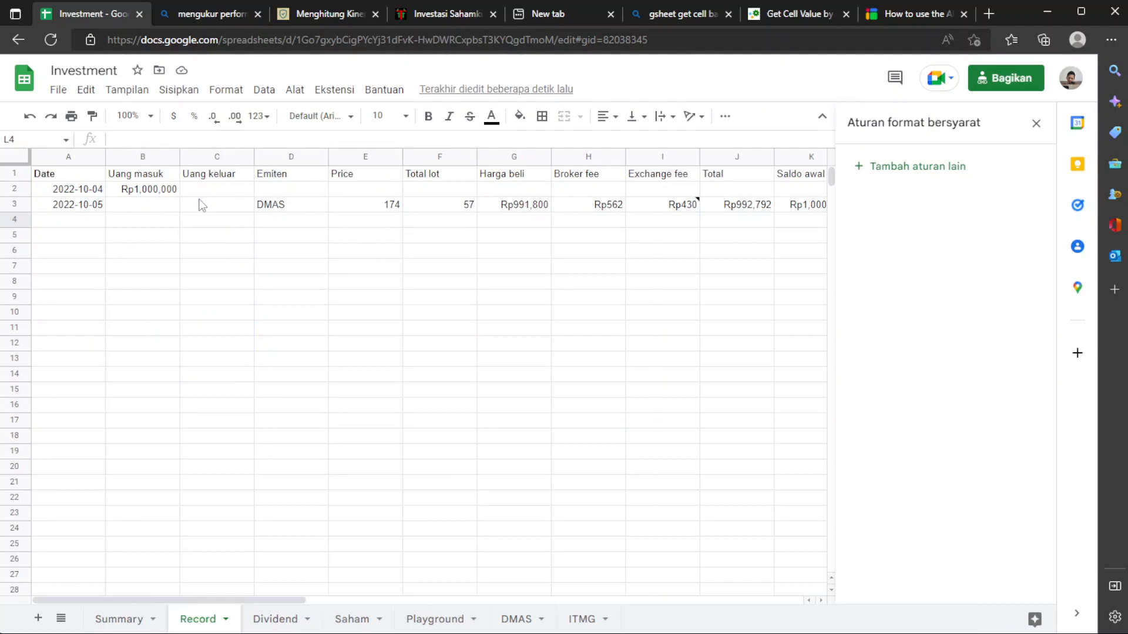
pyautogui.hscroll(3, 206, 224)
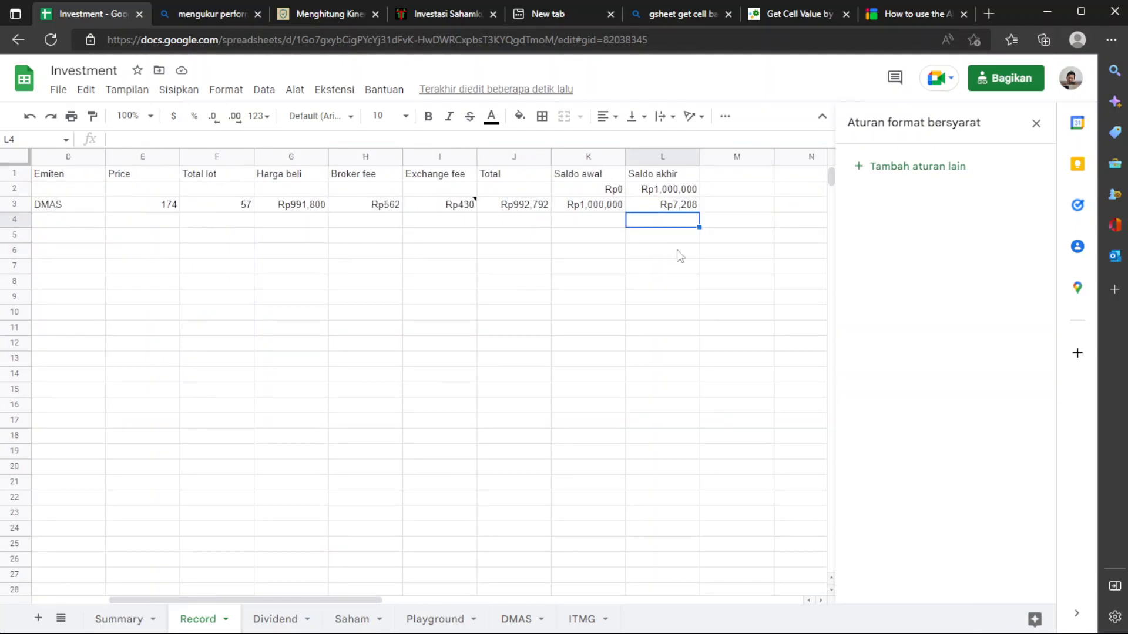
pyautogui.click(139, 624)
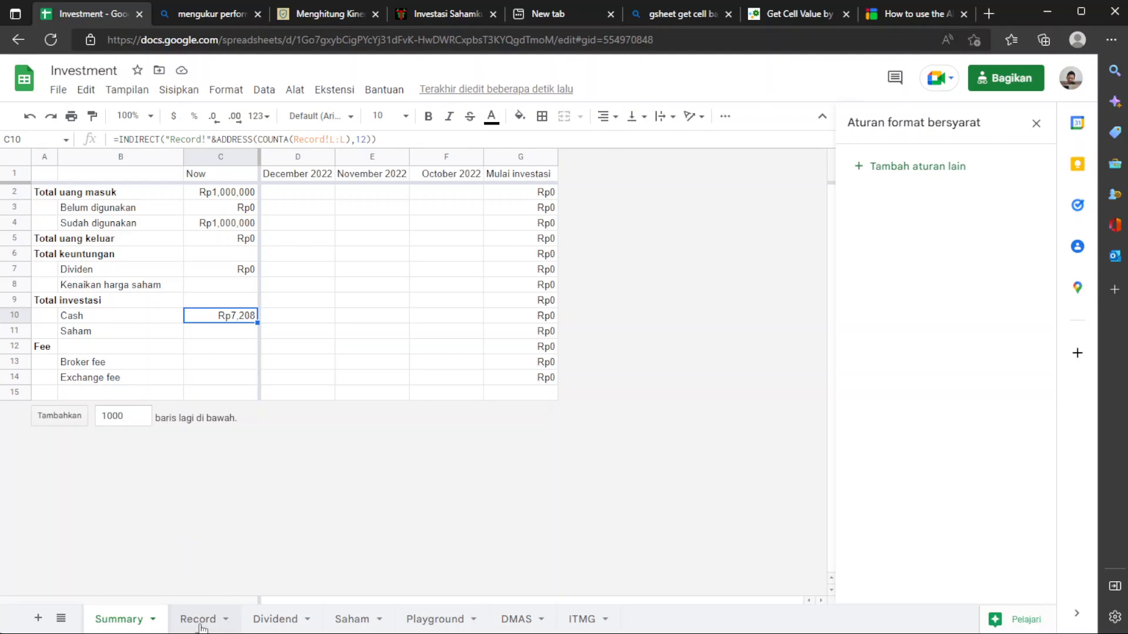
pyautogui.doubleClick(360, 140)
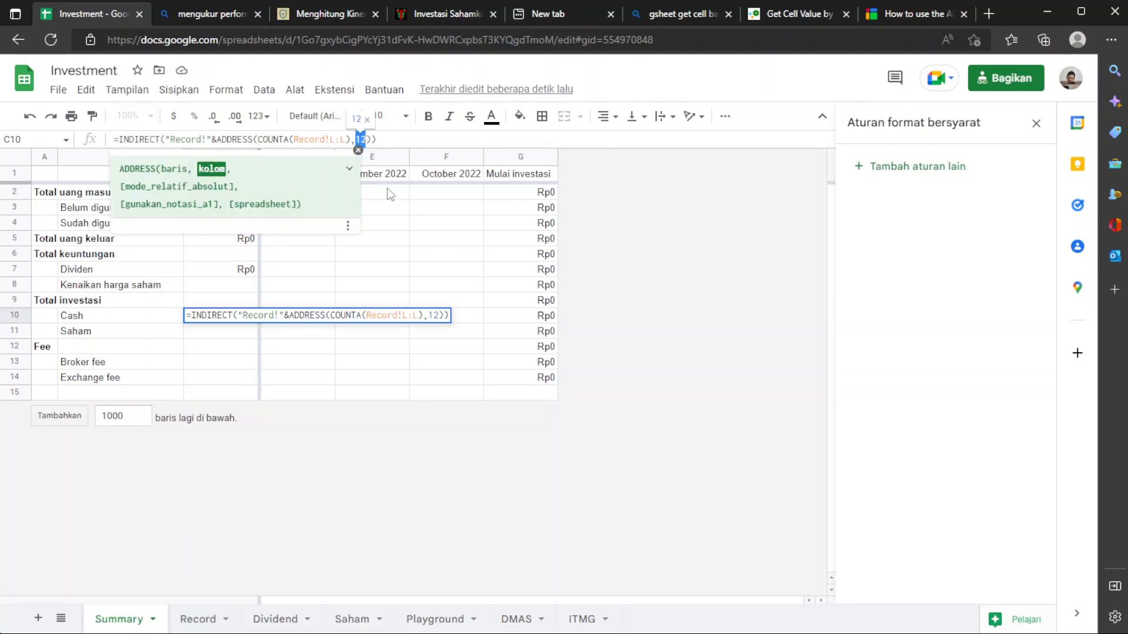
pyautogui.write('COLUMN')
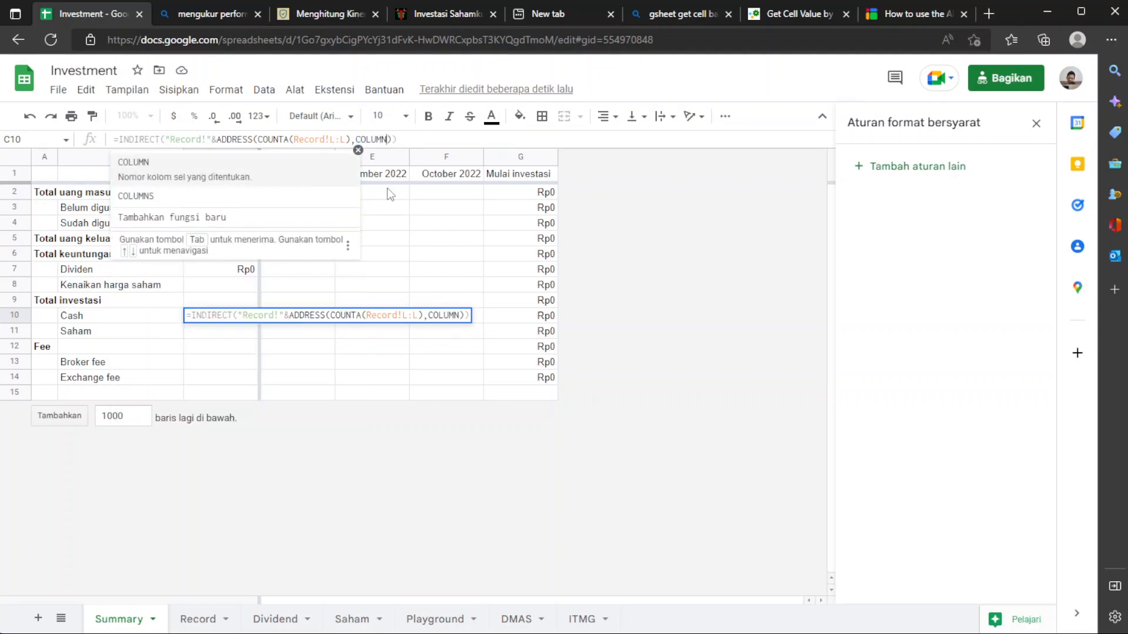
pyautogui.write('(')
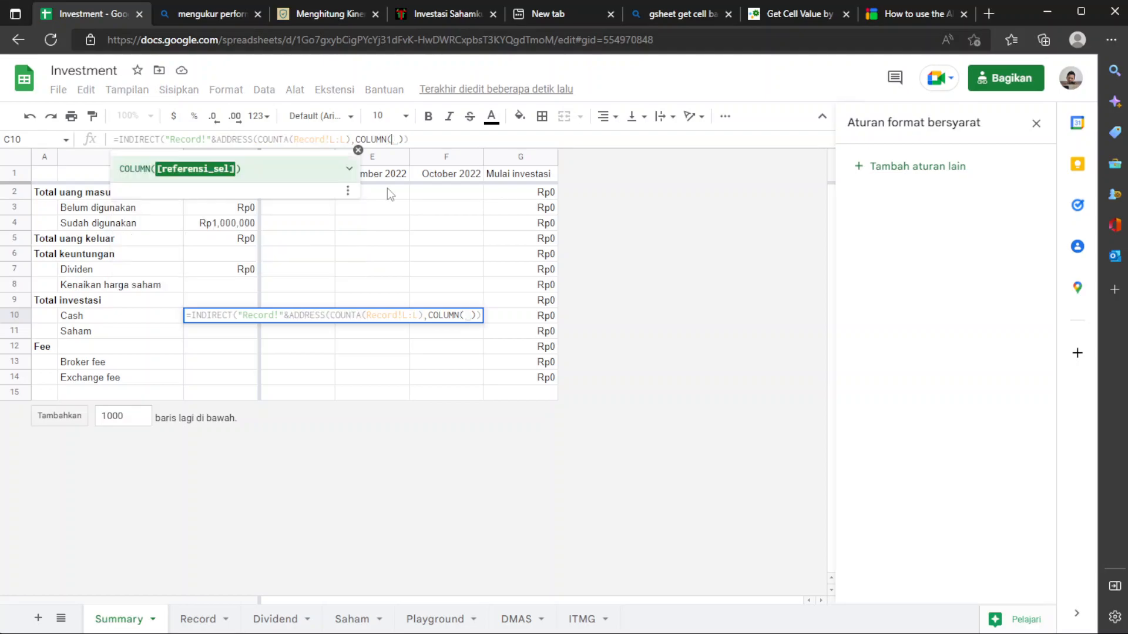
pyautogui.click(198, 619)
pyautogui.click(678, 178)
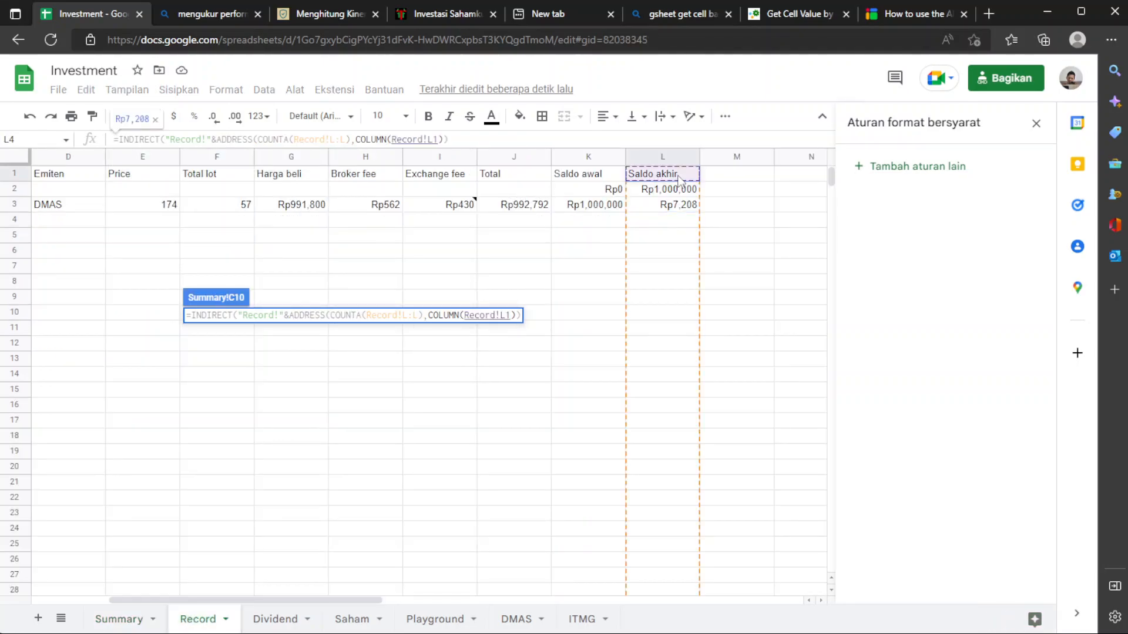
pyautogui.press('F4')
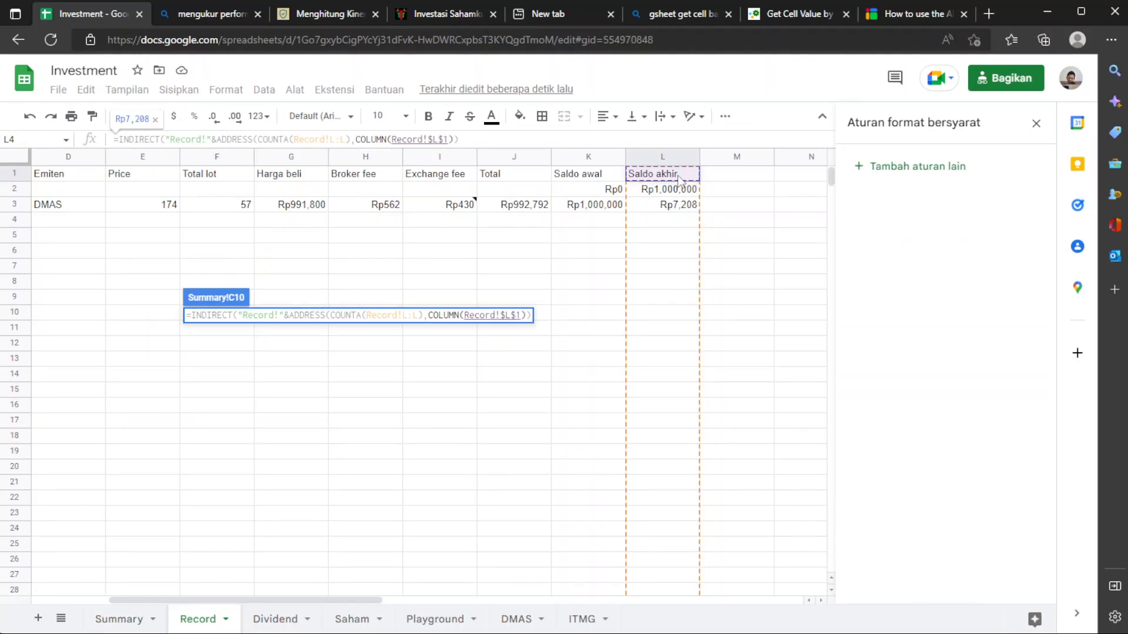
pyautogui.press('Return')
pyautogui.click(308, 363)
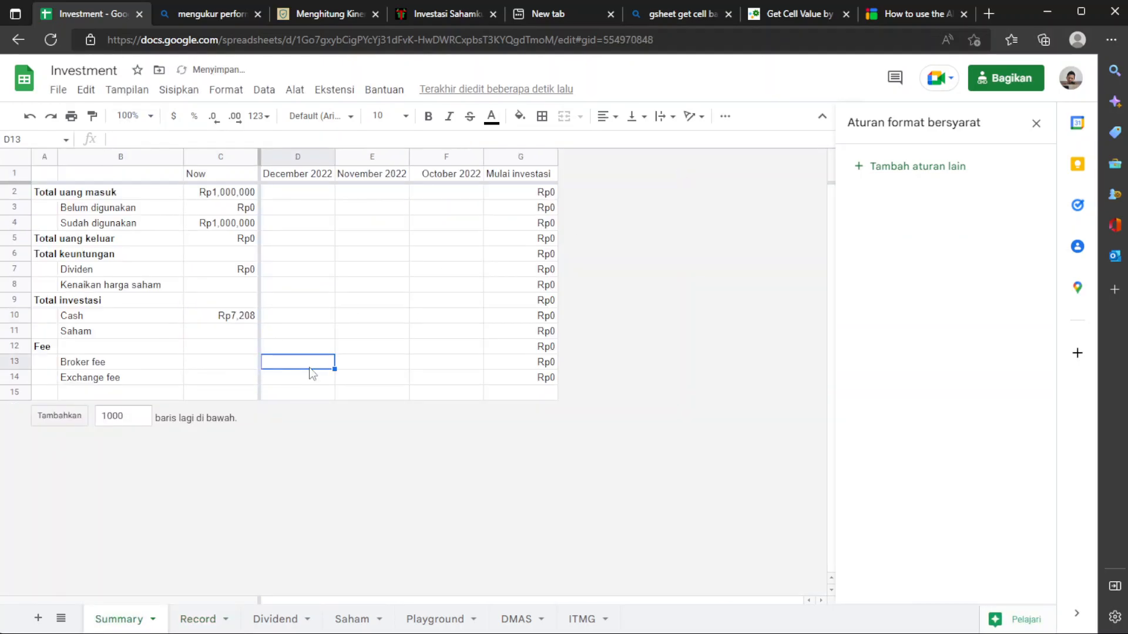
pyautogui.click(222, 320)
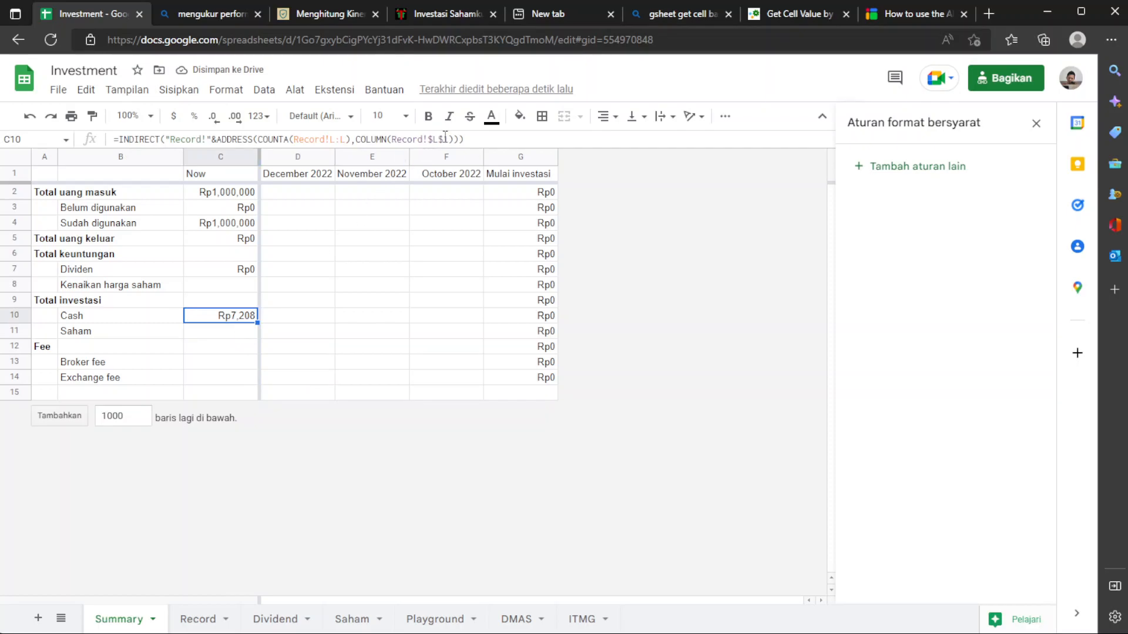
# Insert a column before Saldo akhir on the Record sheet to test whether the Cash formula on Summary adapts
pyautogui.click(215, 614)
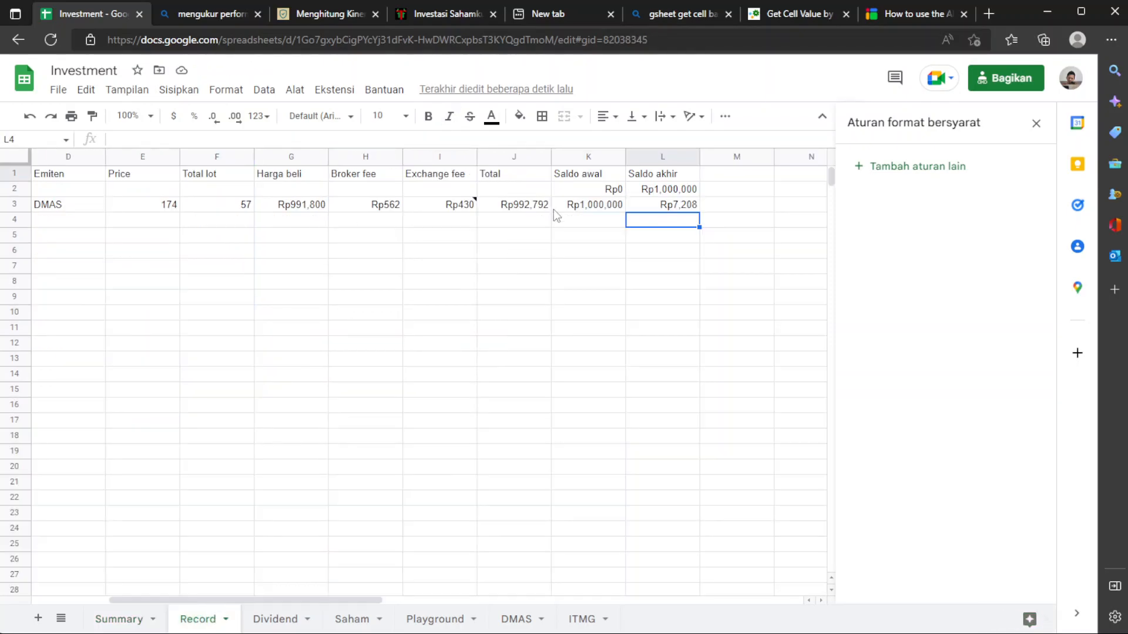
pyautogui.rightClick(653, 159)
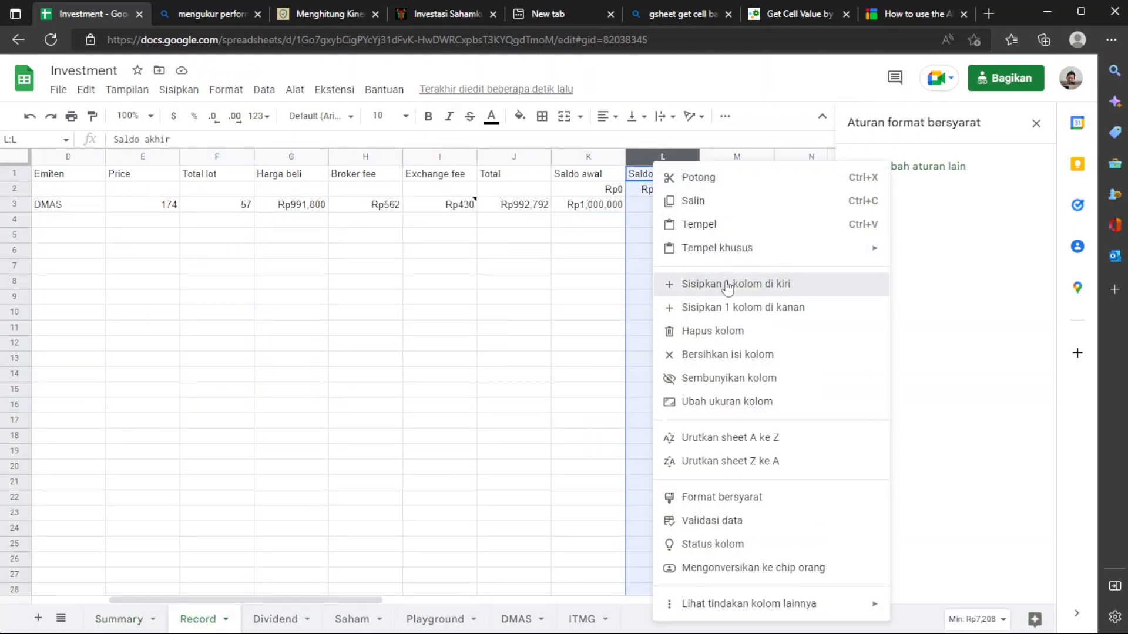
pyautogui.click(693, 283)
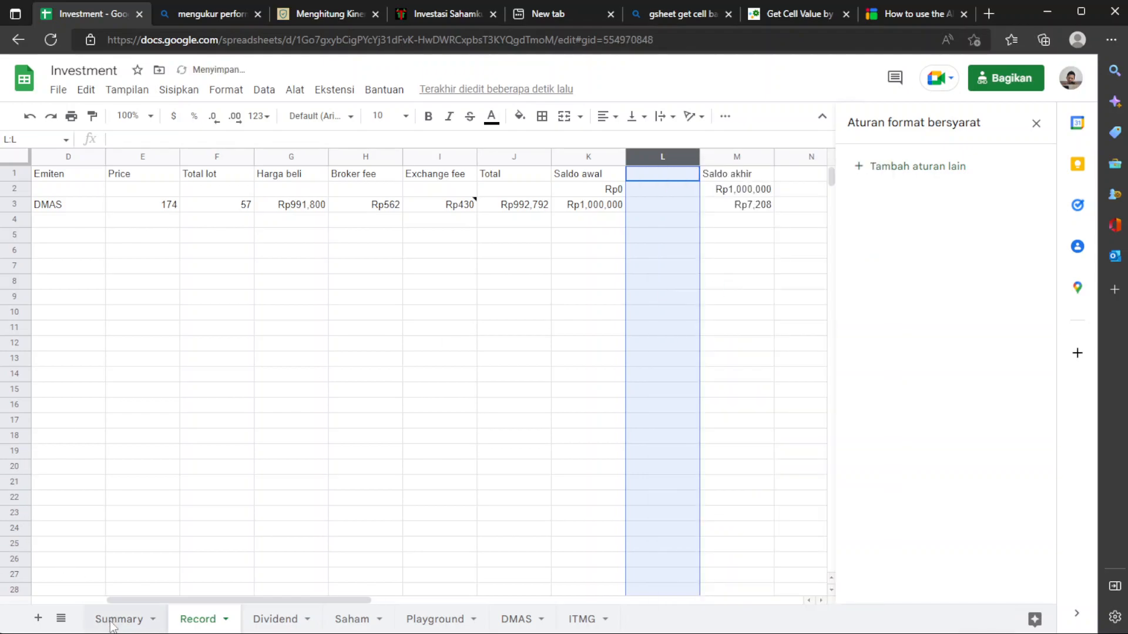
pyautogui.click(114, 619)
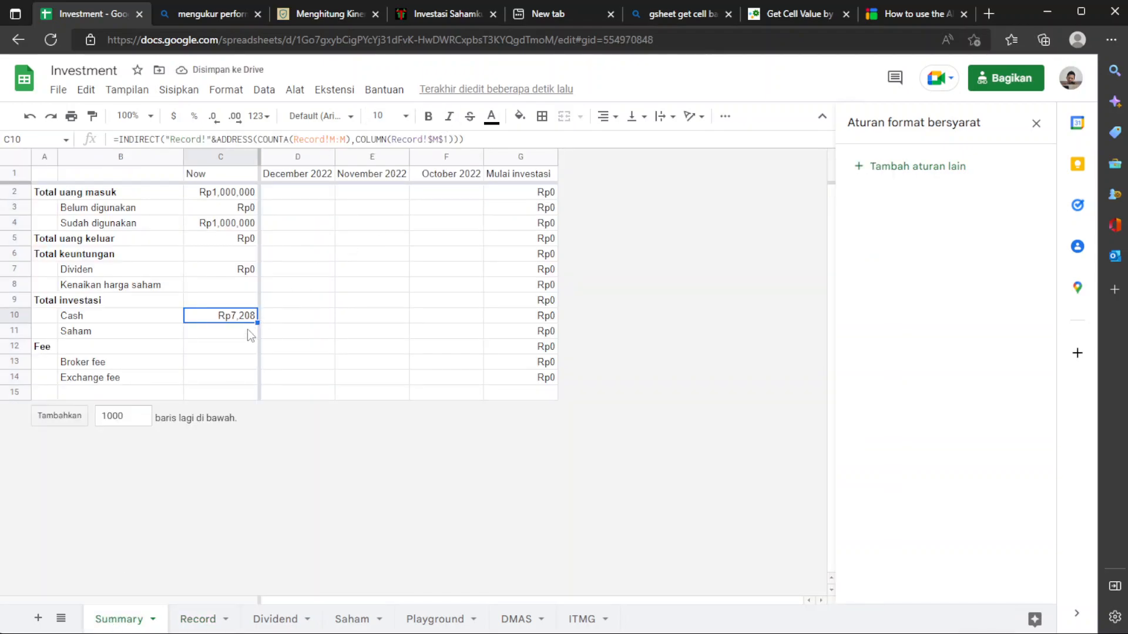
# Undo the test column insertion on the Record sheet and return to Summary
pyautogui.click(189, 624)
pyautogui.click(419, 486)
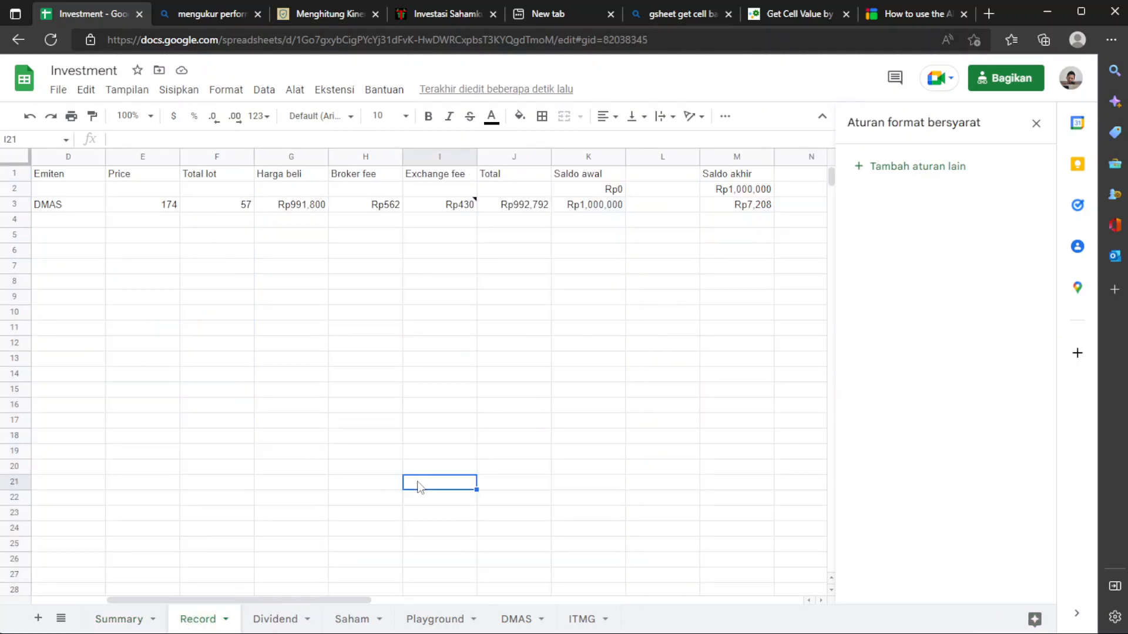
pyautogui.click(118, 620)
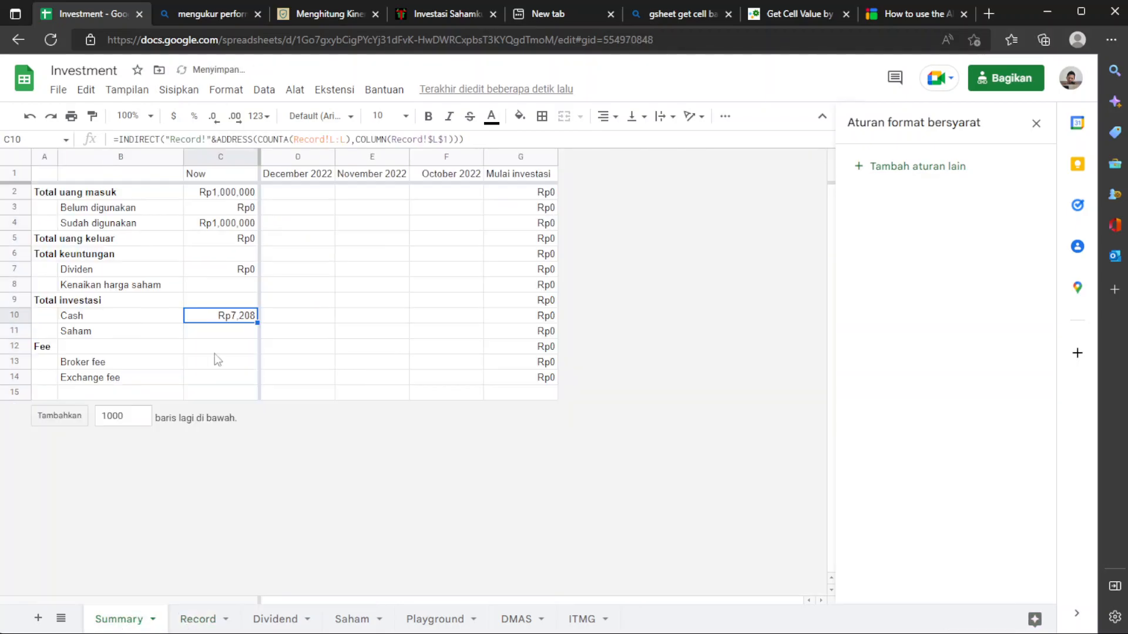
# Make the COUNTA range in the Cash formula in C10 absolute as Record!$L:$L
pyautogui.click(322, 137)
pyautogui.press('F4')
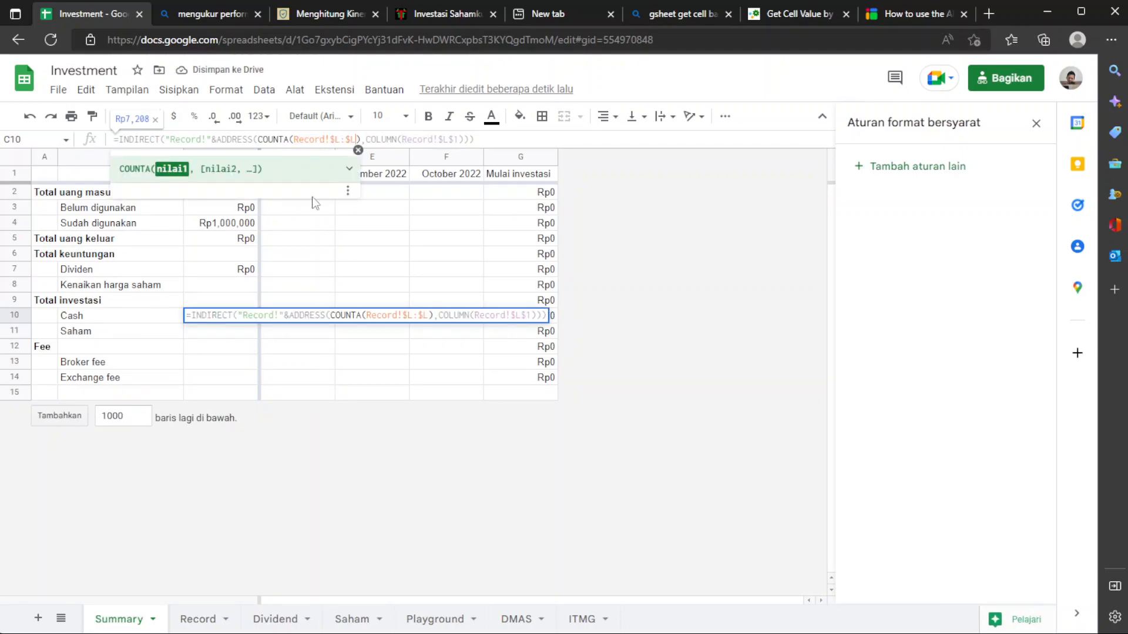
pyautogui.press('Return')
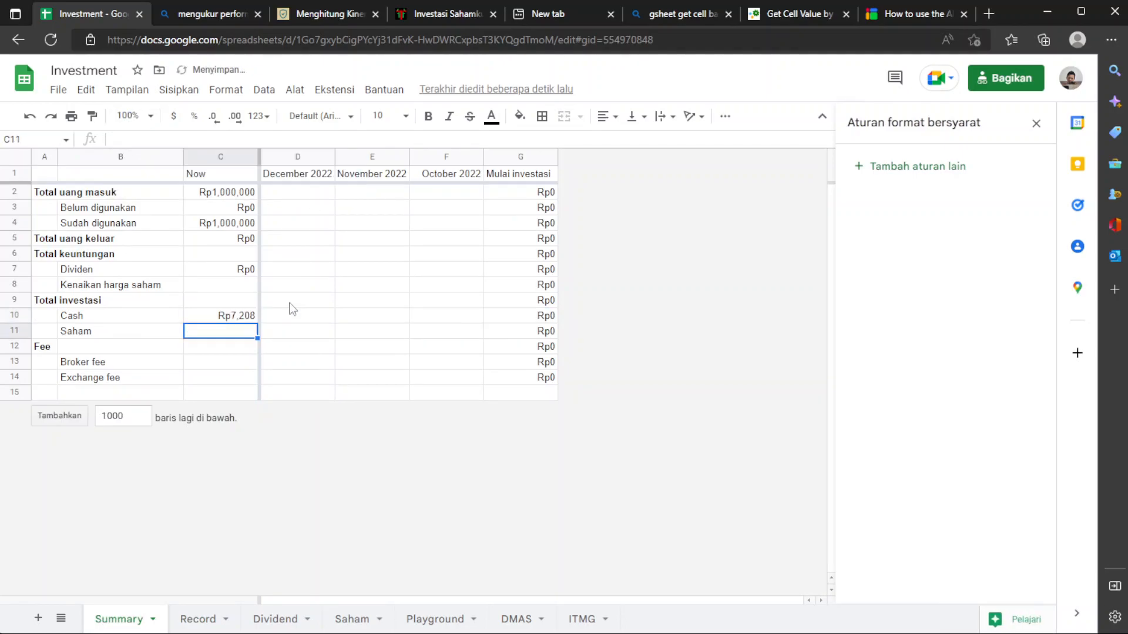
pyautogui.click(214, 317)
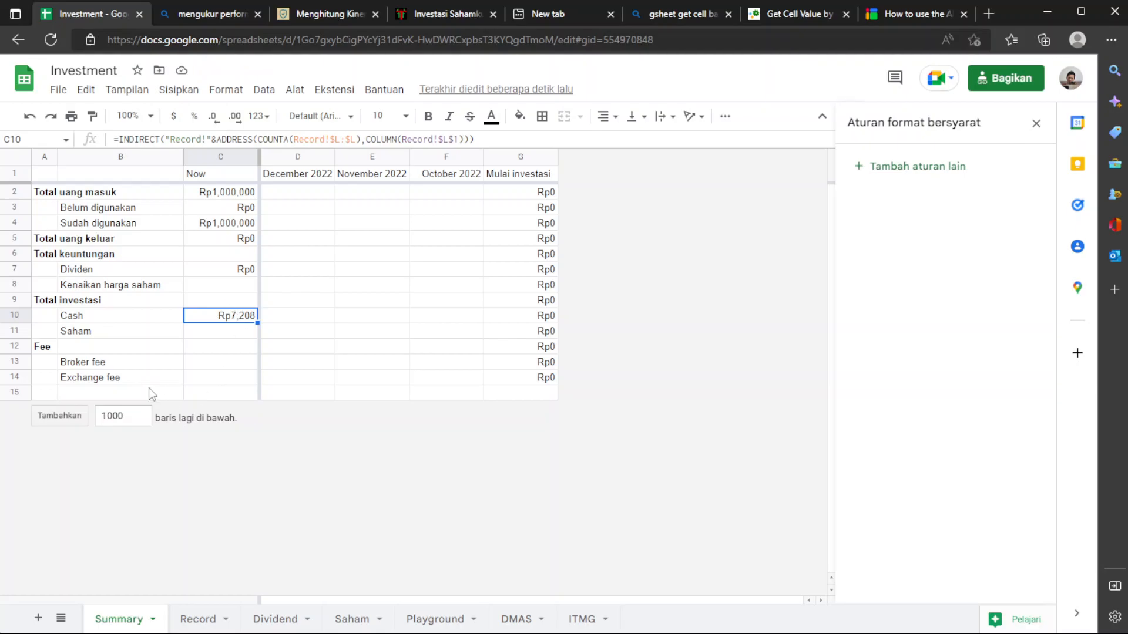
# Review the layout of the Saham and Dividend sheets, and return to the Saham row's Now cell C11 on Summary
pyautogui.click(194, 620)
pyautogui.click(351, 620)
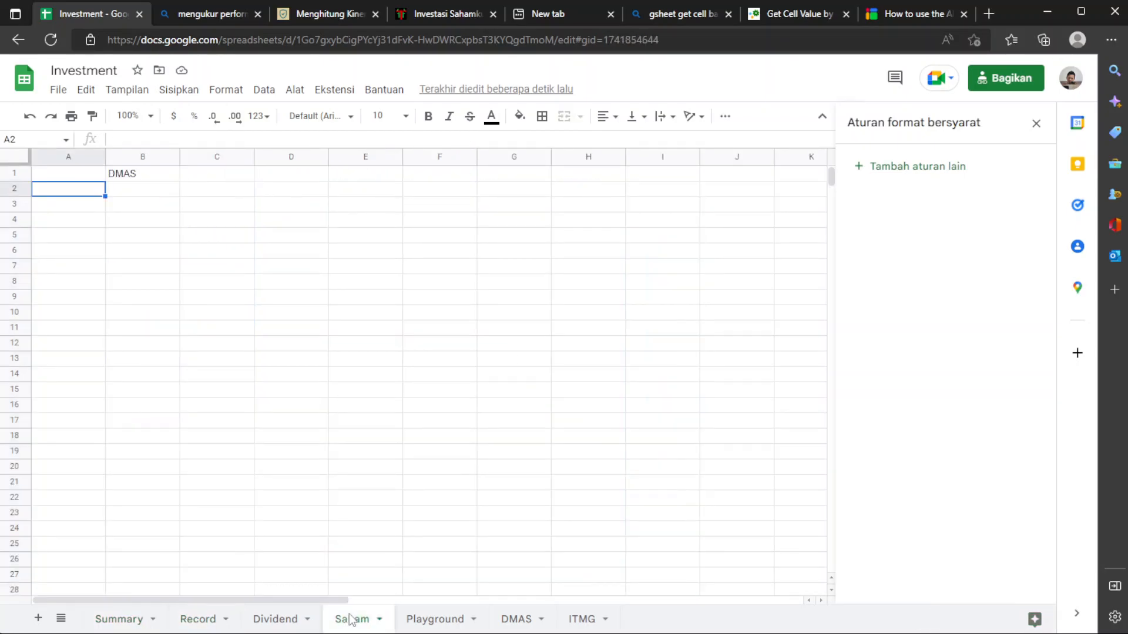
pyautogui.click(145, 195)
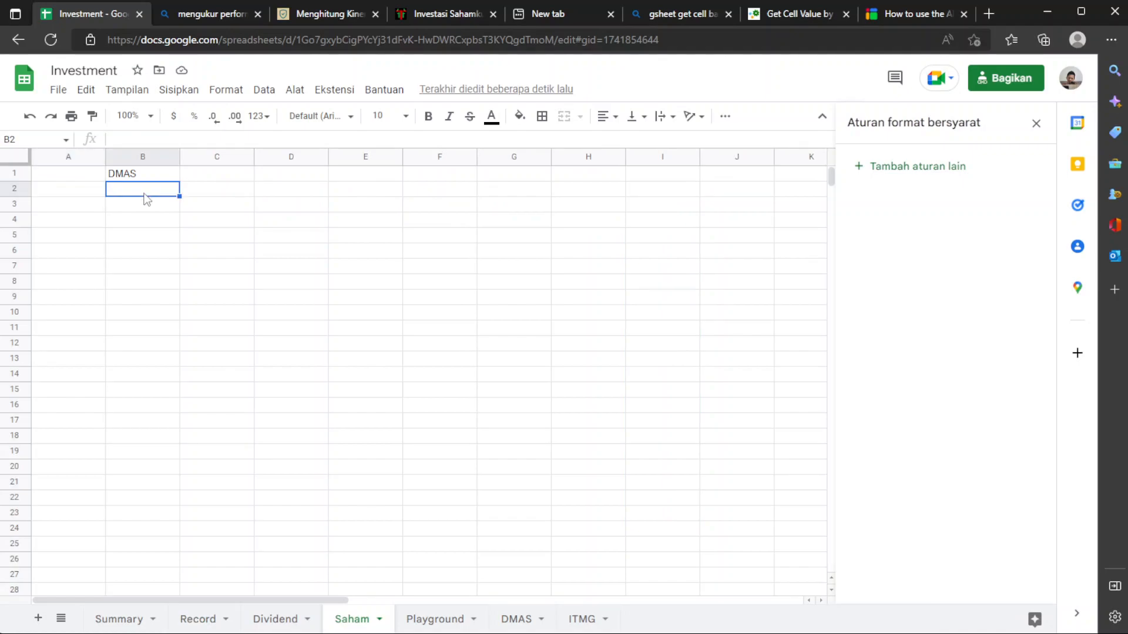
pyautogui.click(185, 180)
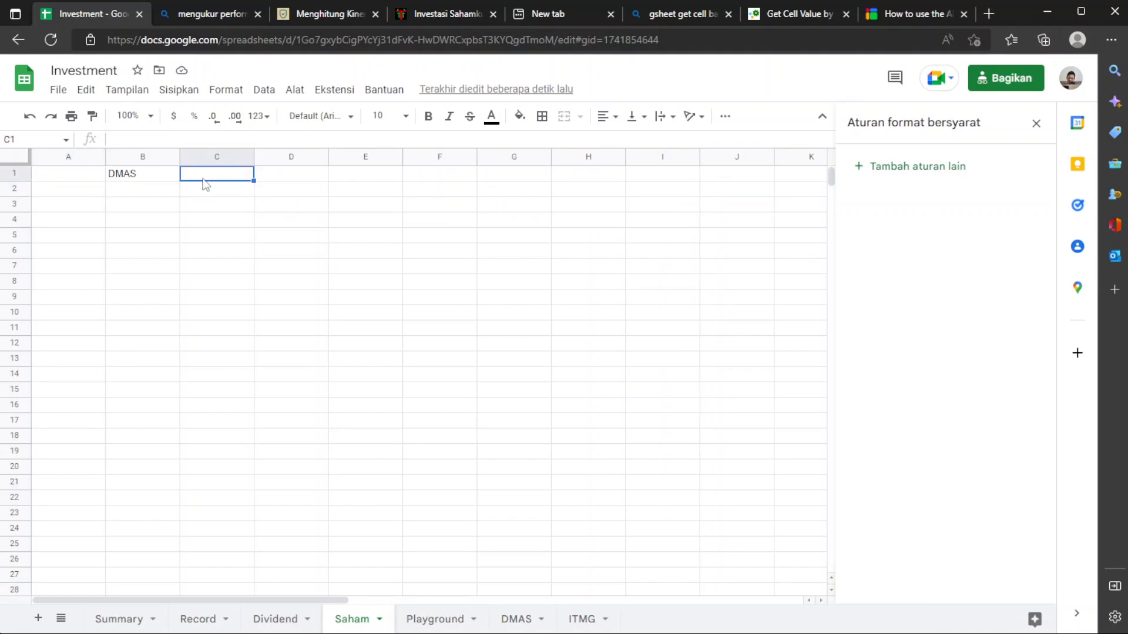
pyautogui.click(272, 181)
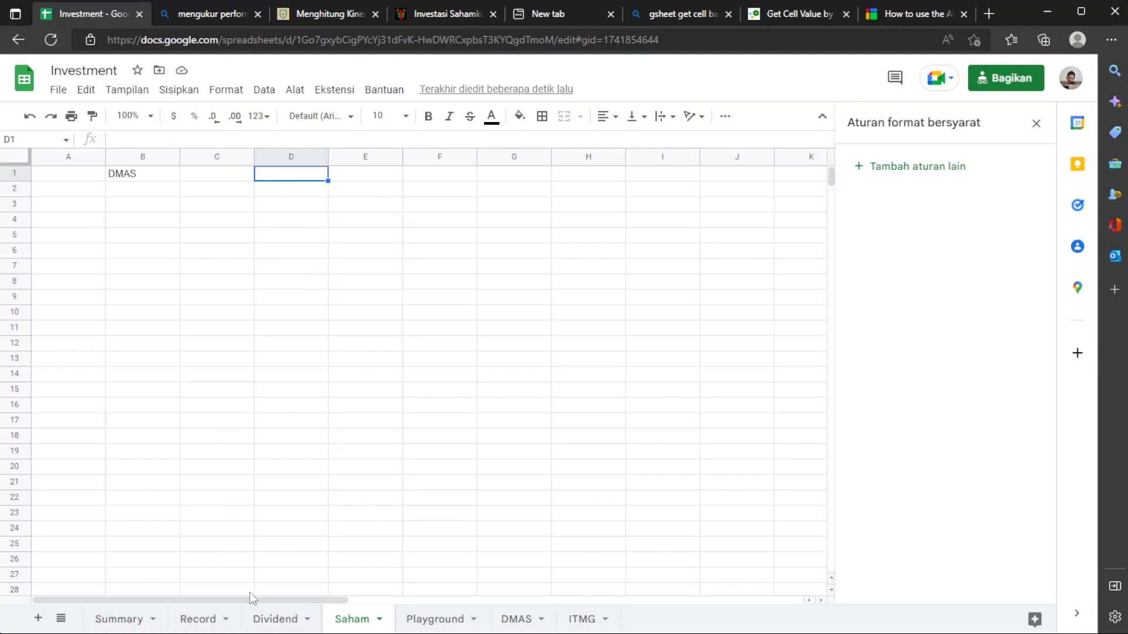
pyautogui.click(265, 619)
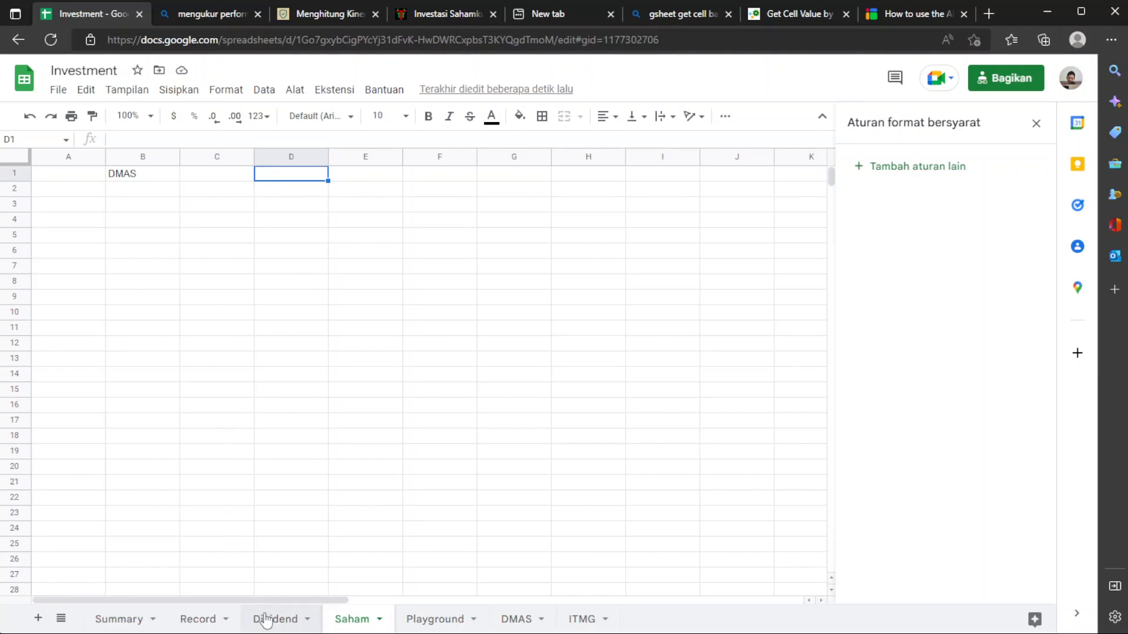
pyautogui.click(379, 618)
pyautogui.click(58, 193)
pyautogui.click(265, 623)
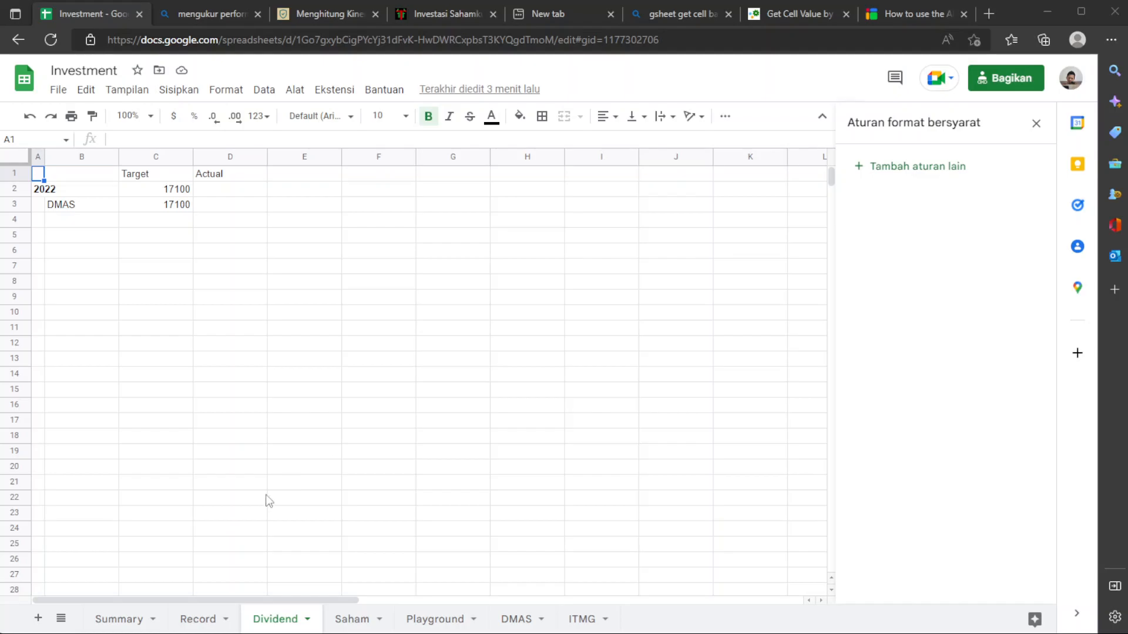
pyautogui.click(109, 624)
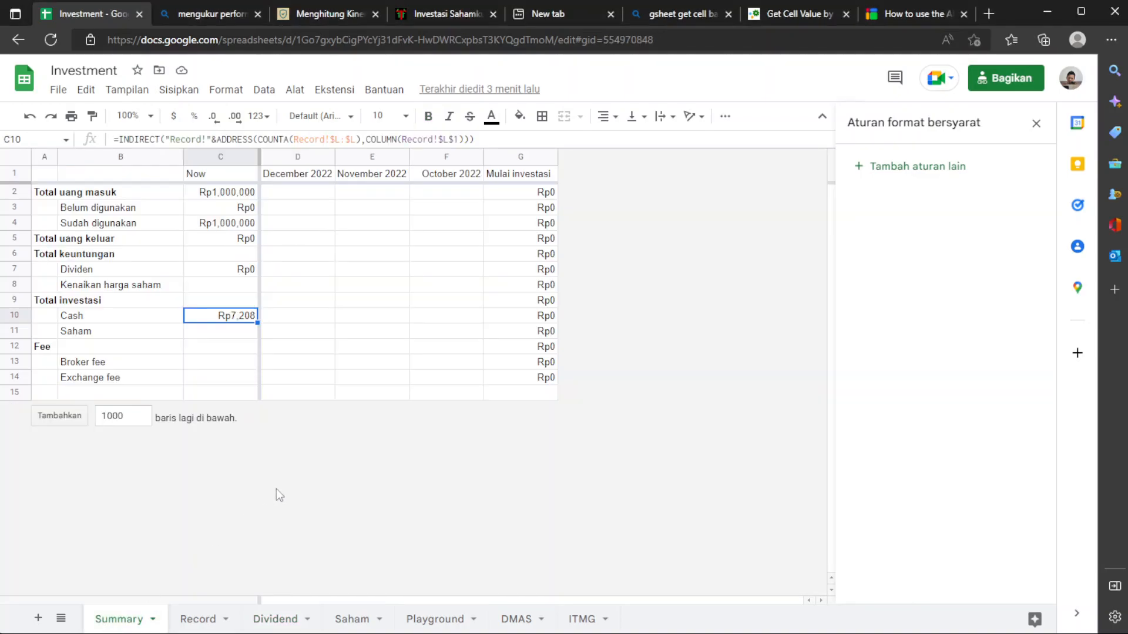
pyautogui.click(217, 333)
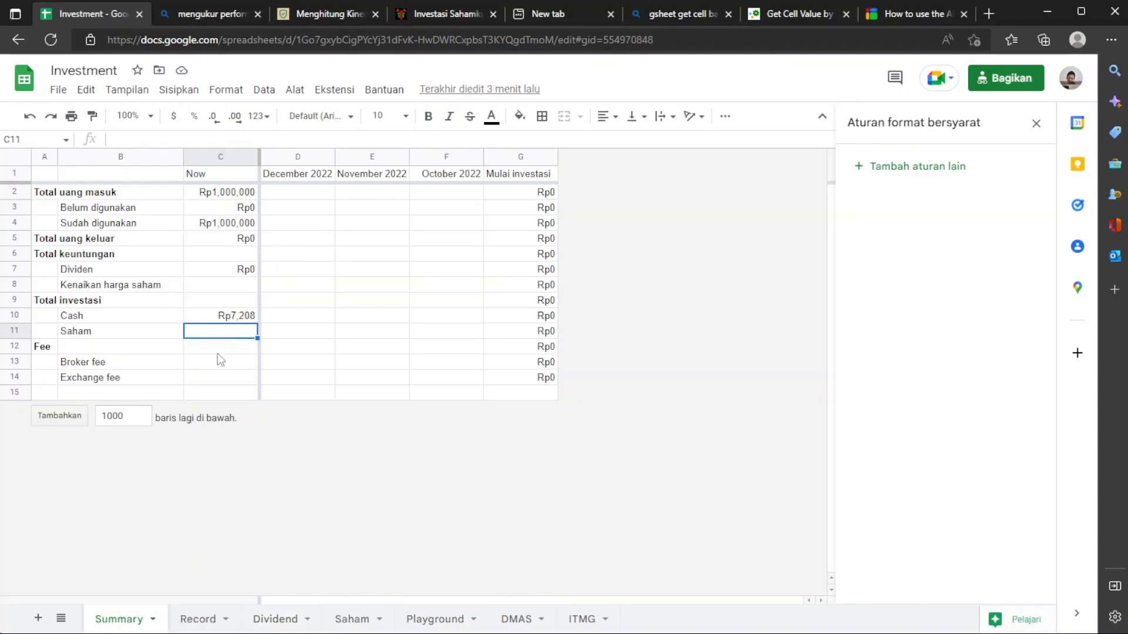
# Review the Saham, Dividend and Record sheets, checking the Total lot and Harga beli entries for DMAS on Record
pyautogui.click(354, 622)
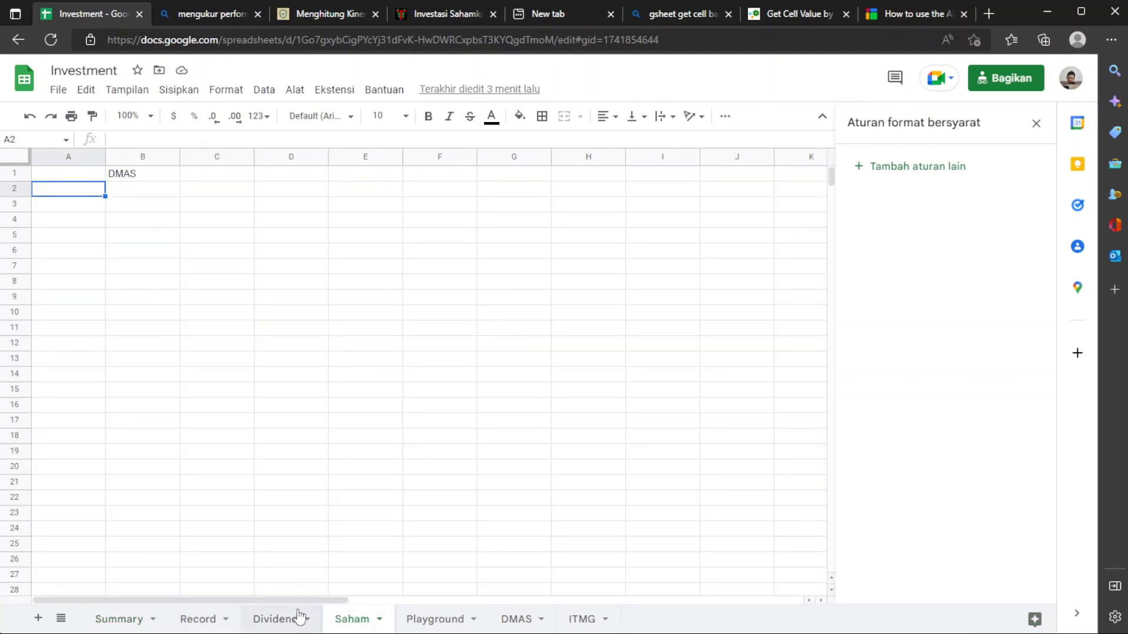
pyautogui.click(142, 195)
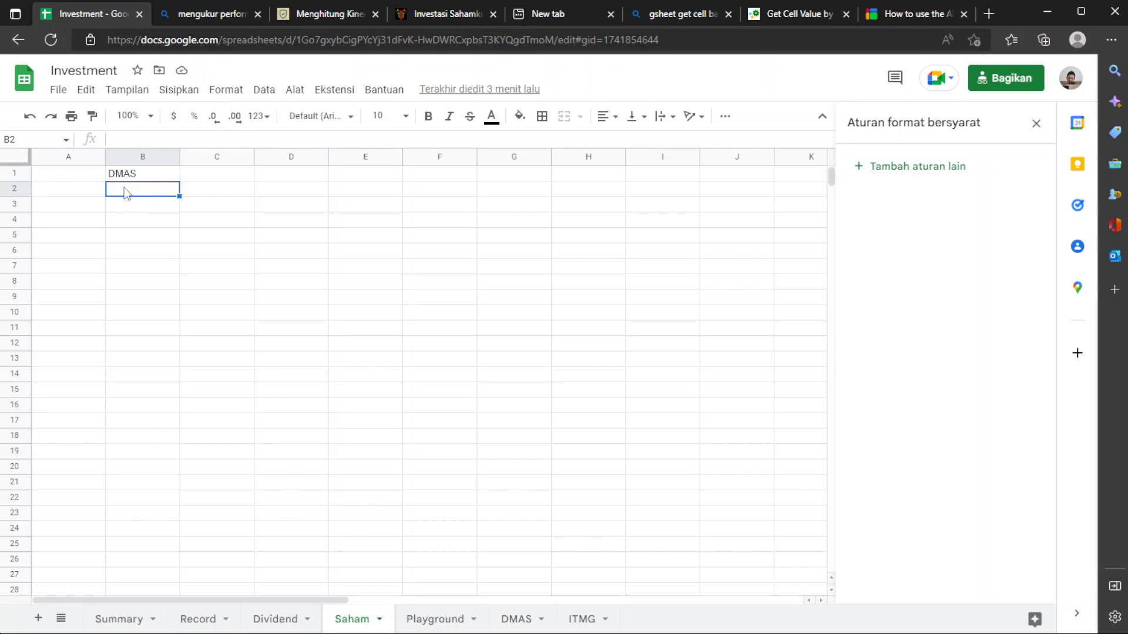
pyautogui.click(264, 621)
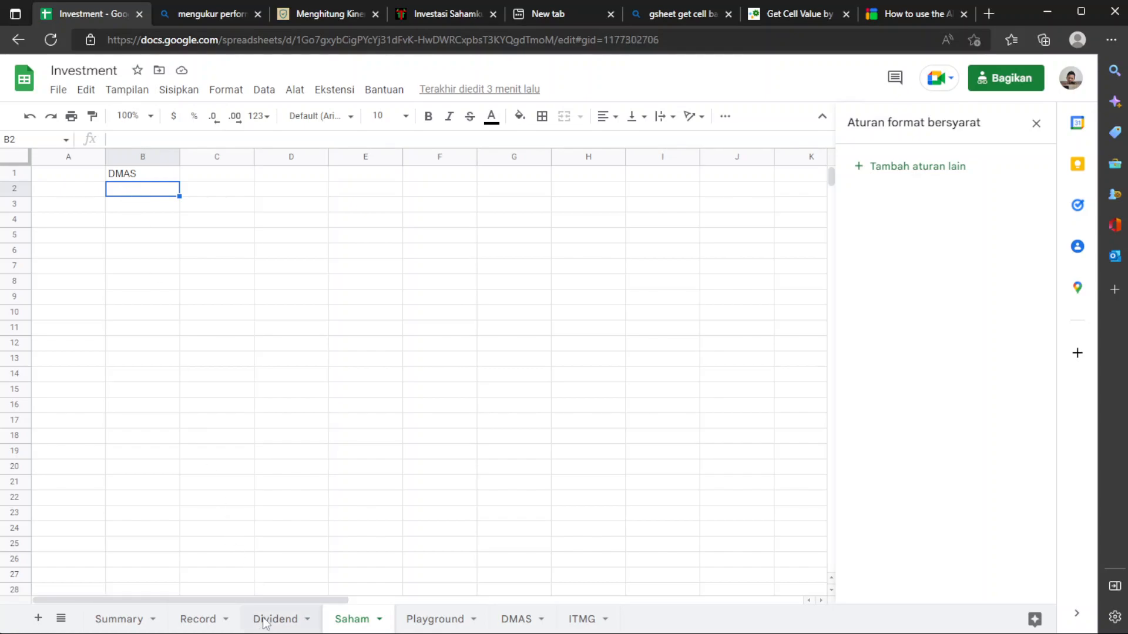
pyautogui.click(353, 614)
pyautogui.click(271, 617)
pyautogui.click(360, 621)
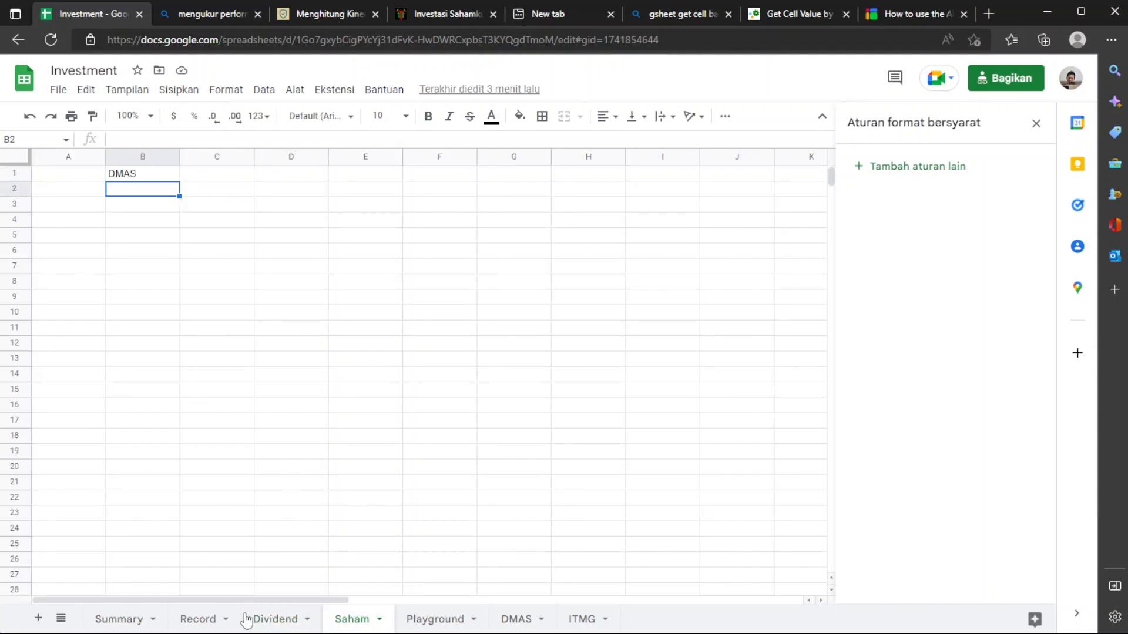
pyautogui.click(192, 624)
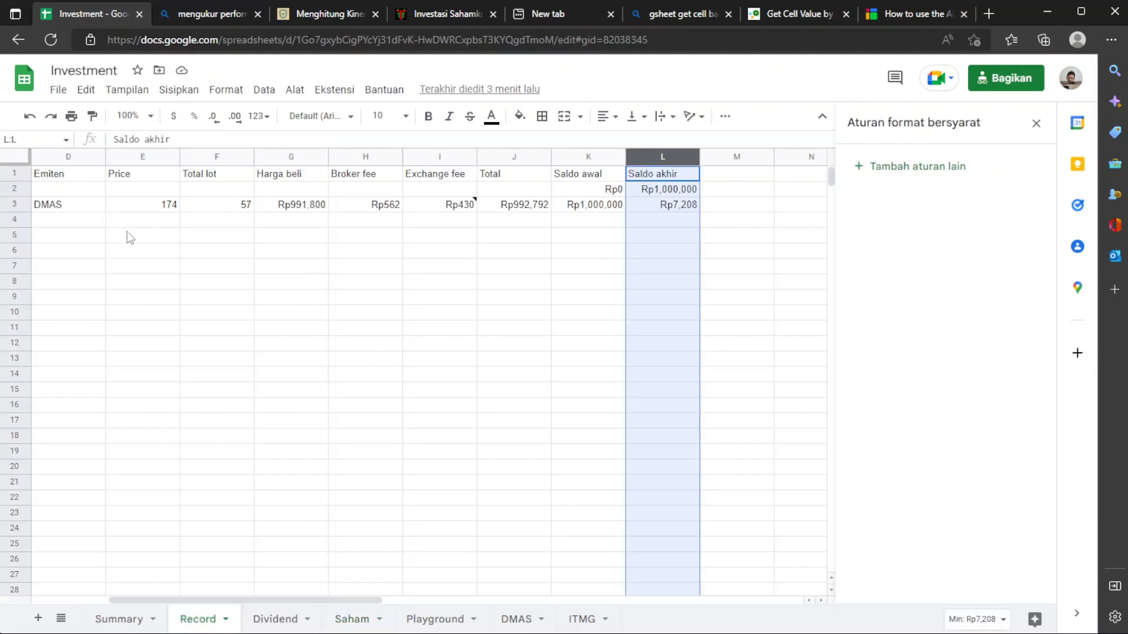
pyautogui.hscroll(-3, 127, 232)
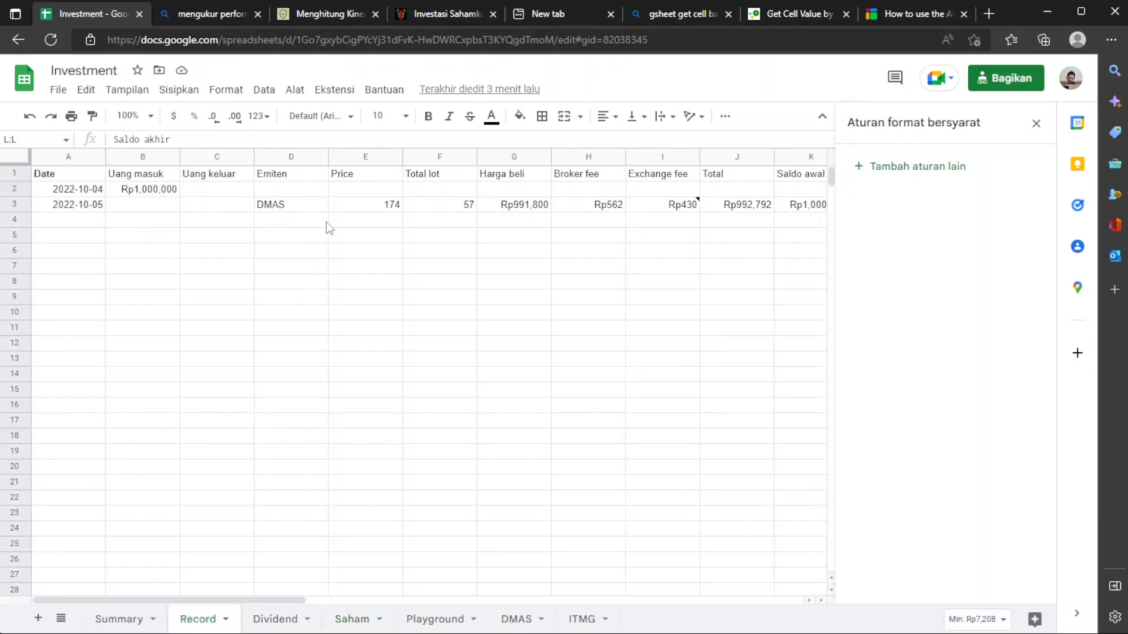
pyautogui.hscroll(1, 334, 235)
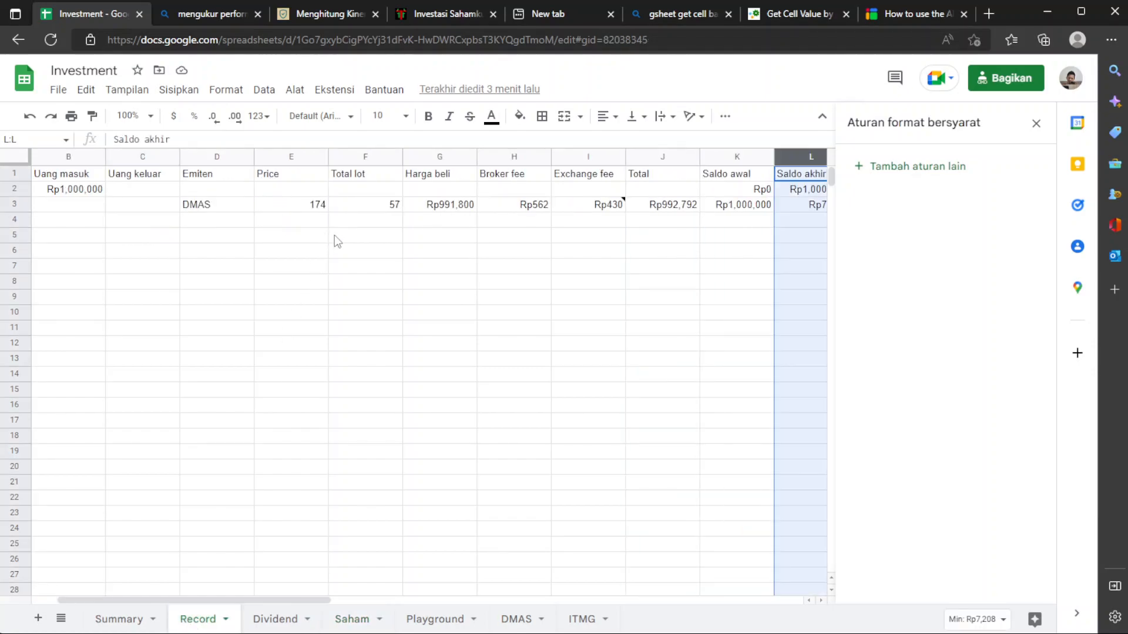
pyautogui.click(365, 205)
pyautogui.click(441, 210)
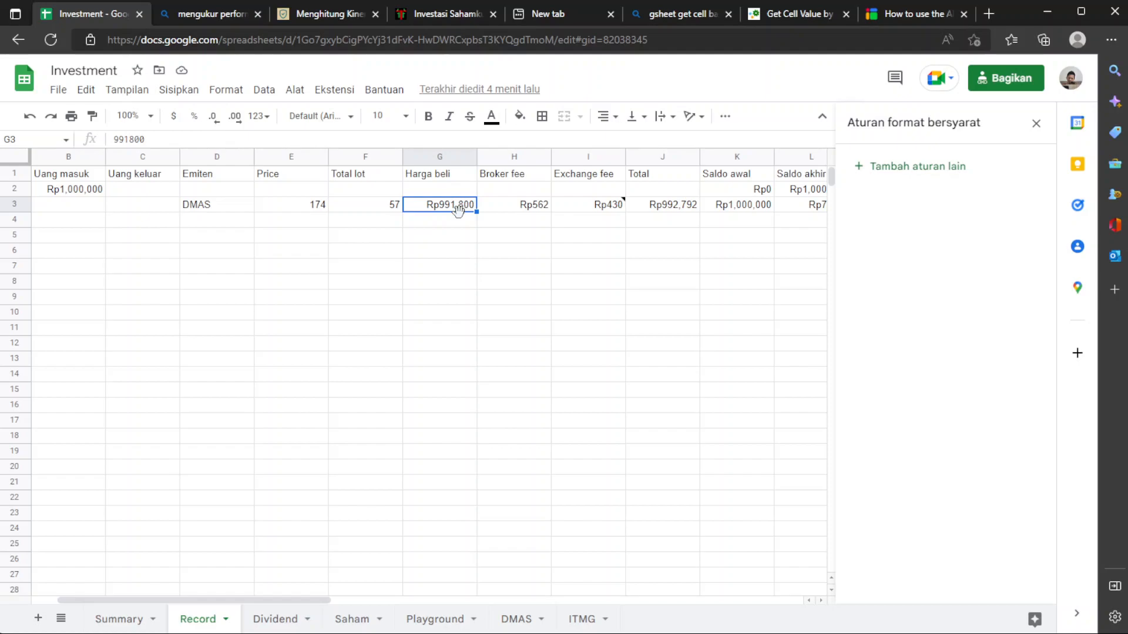
# On the Saham sheet, enter the row labels Now in A2 and 2022 in A3
pyautogui.click(352, 619)
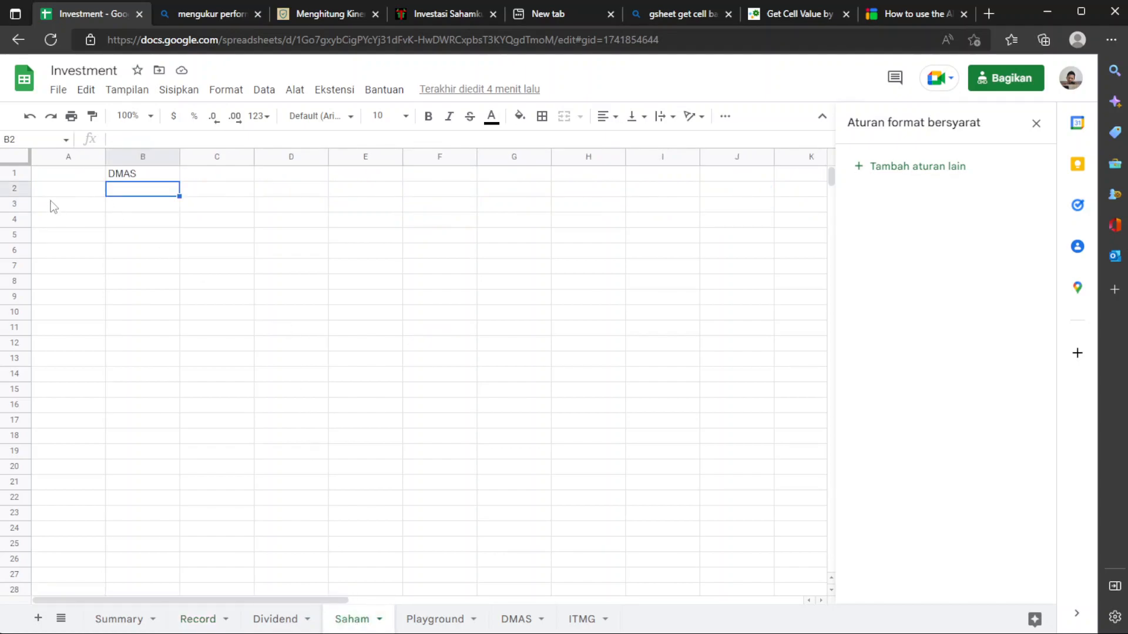
pyautogui.click(76, 189)
pyautogui.write('Now')
pyautogui.press('Tab')
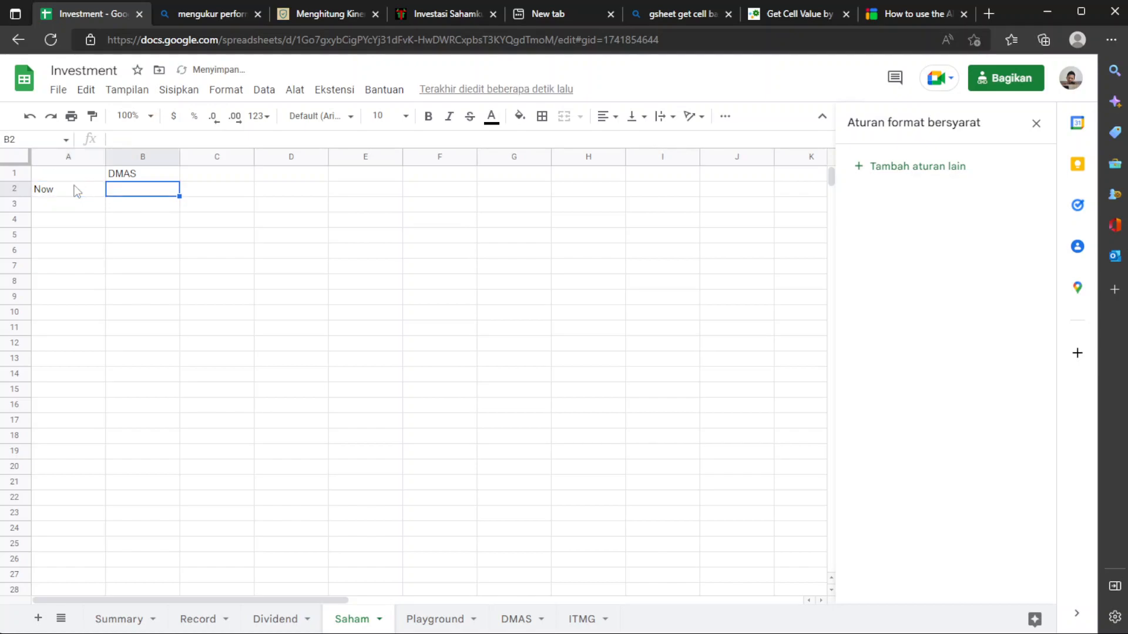
pyautogui.press('Return')
pyautogui.write('202')
pyautogui.press('BackSpace')
pyautogui.press('BackSpace')
pyautogui.press('BackSpace')
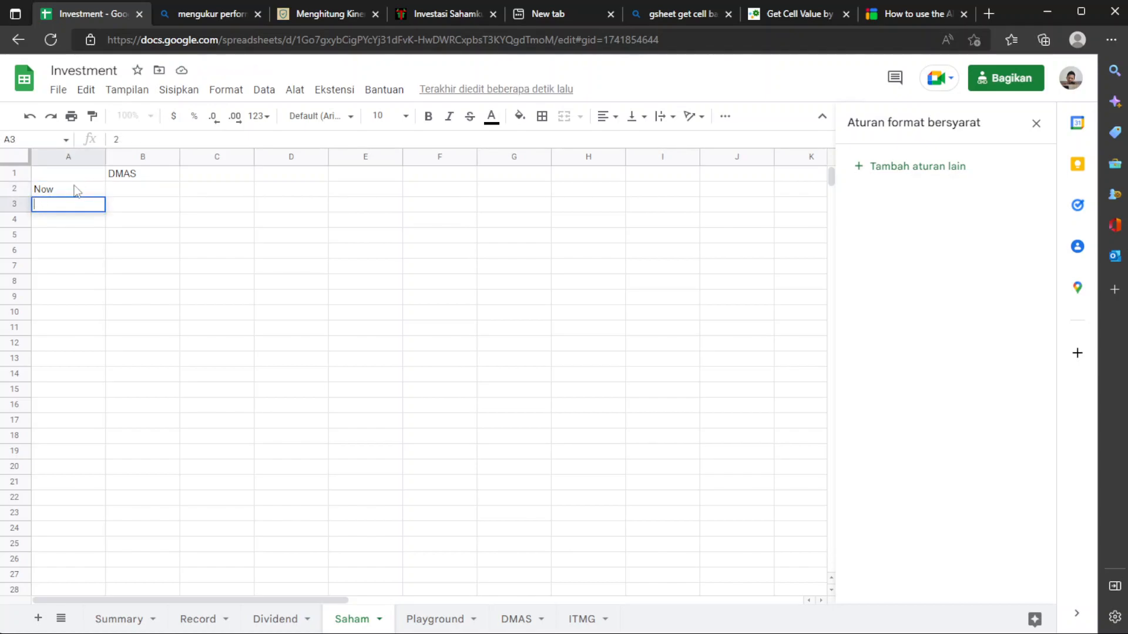
pyautogui.write('2022')
pyautogui.press('Return')
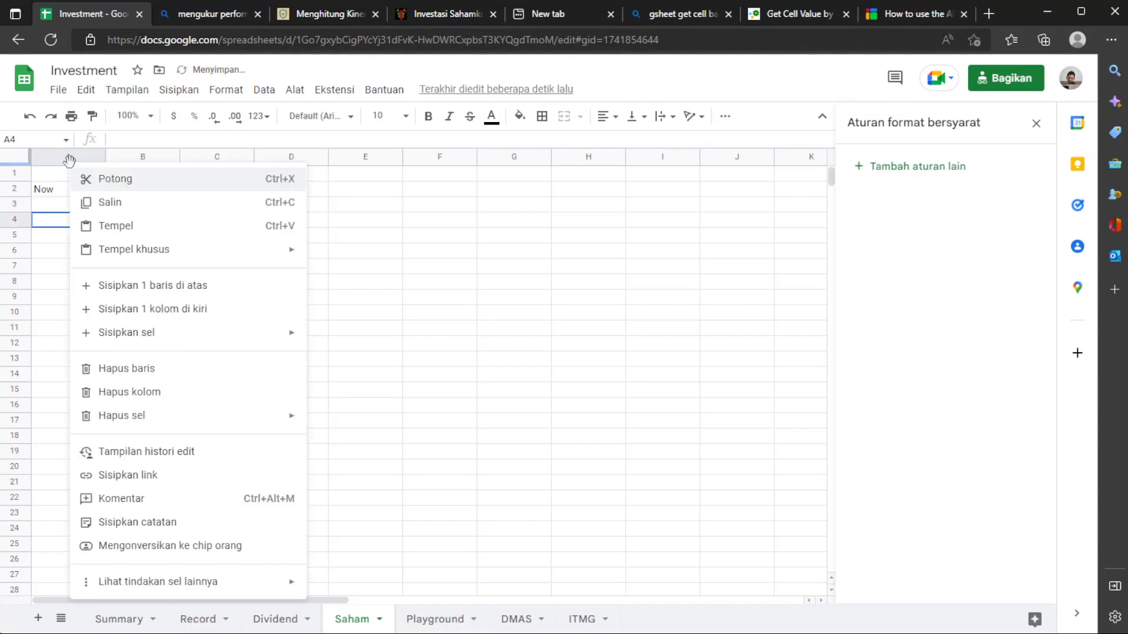
# Insert one blank column directly after column A on the Saham sheet
pyautogui.click(189, 309)
pyautogui.hotkey('ctrl', 'z')
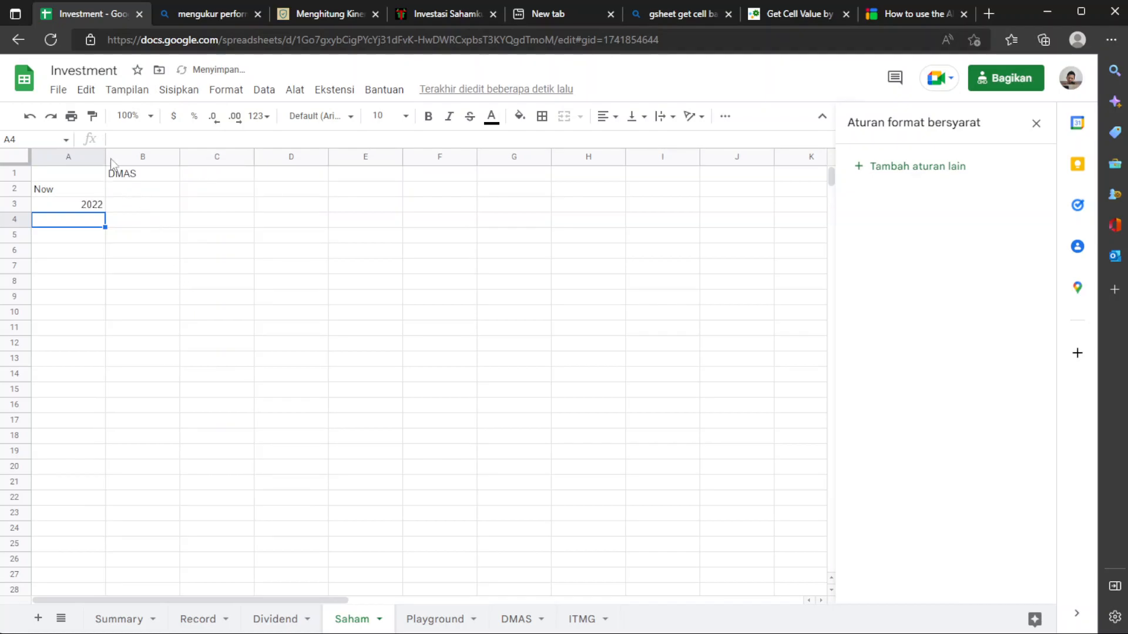
pyautogui.rightClick(82, 157)
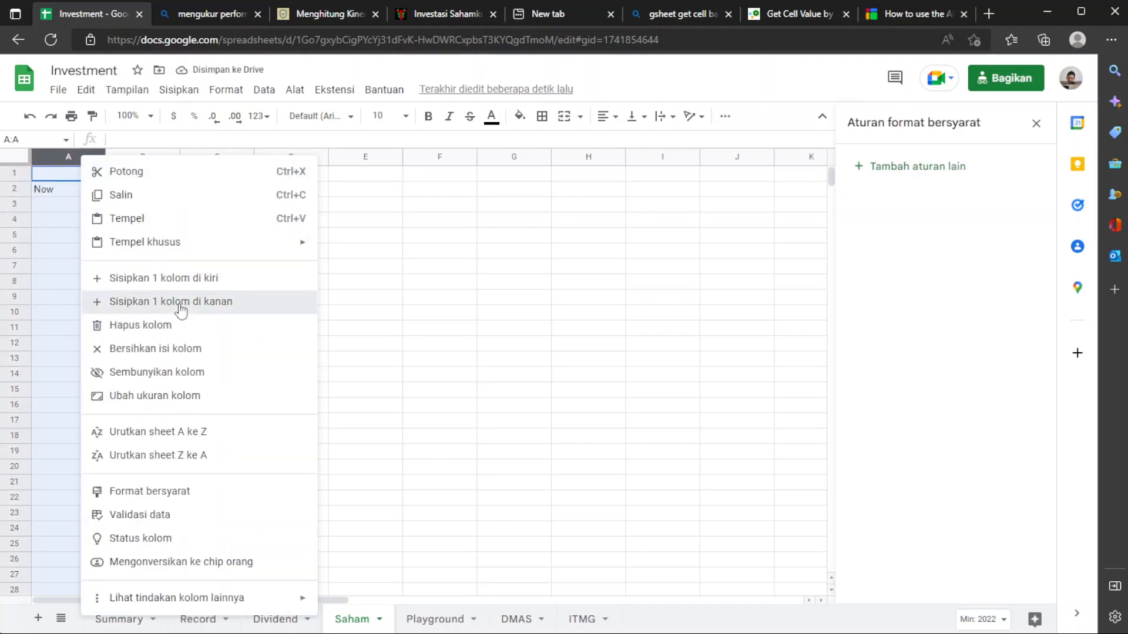
pyautogui.click(182, 304)
pyautogui.click(138, 211)
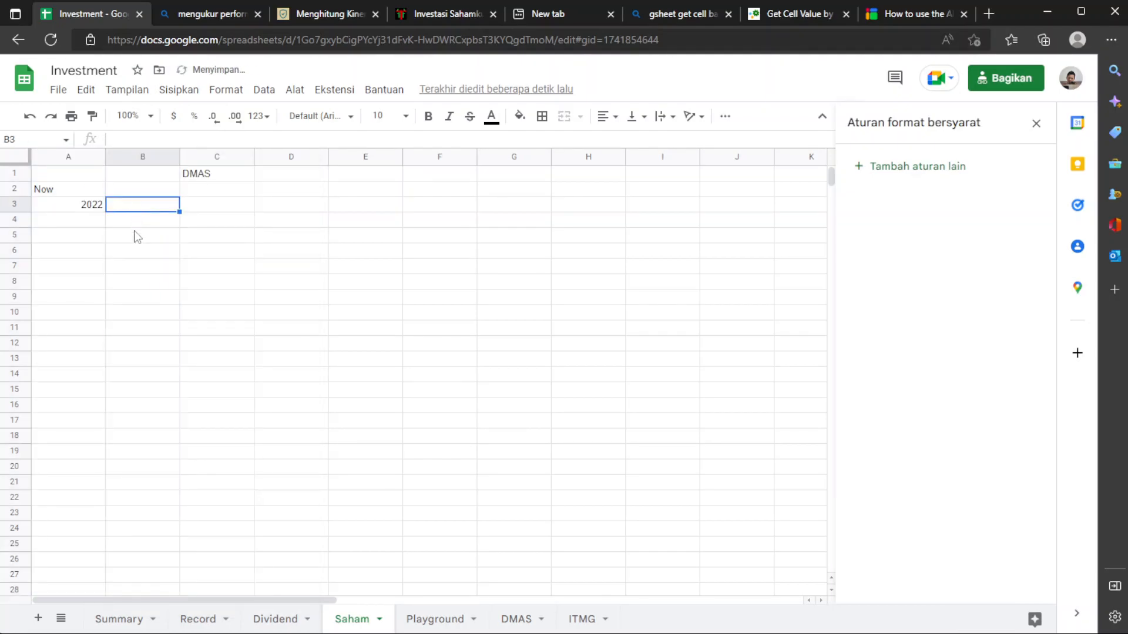
# Enter the month label October in B4, one row below the 2022 label
pyautogui.click(146, 223)
pyautogui.write('October')
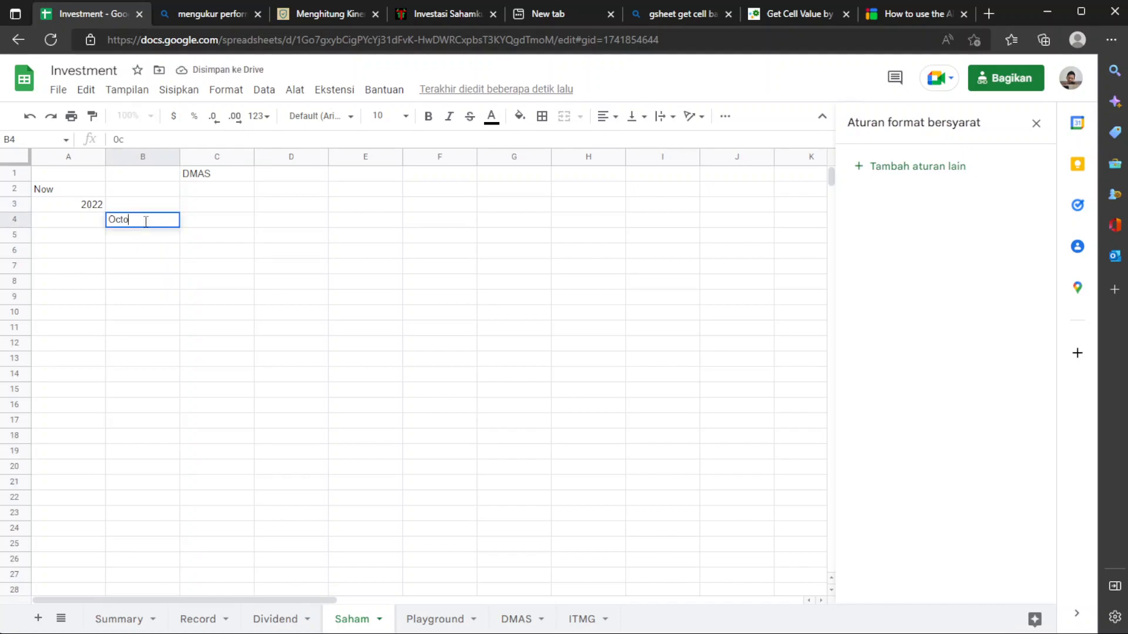
pyautogui.press('Return')
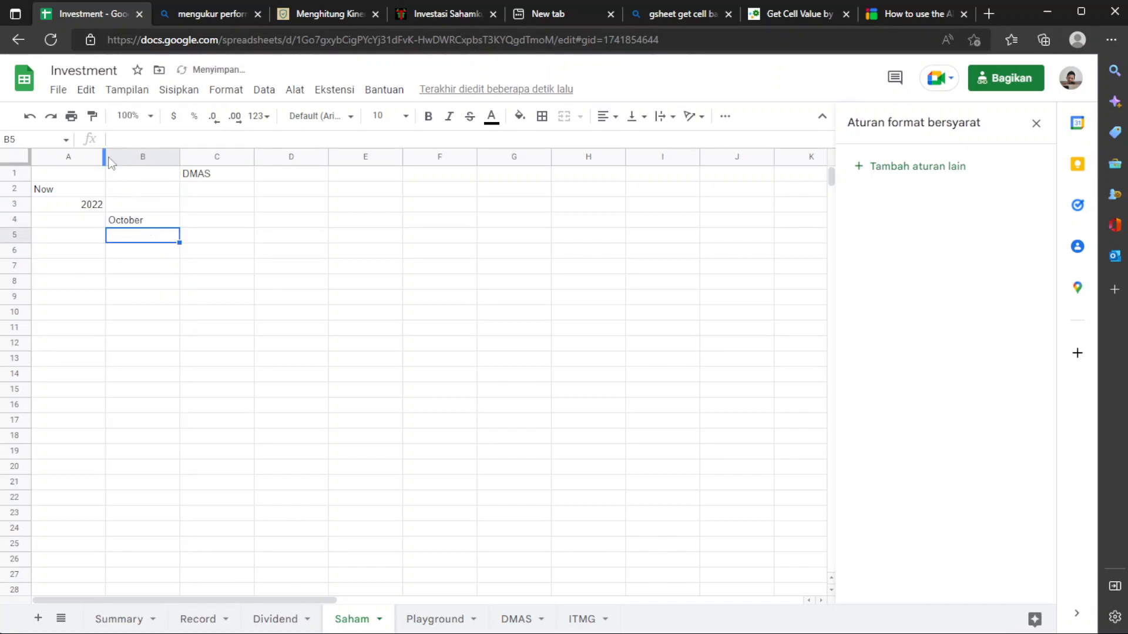
# Format column A as plain text and narrow it so it only indents the month labels in column B
pyautogui.moveTo(105, 157); pyautogui.dragTo(61, 165)
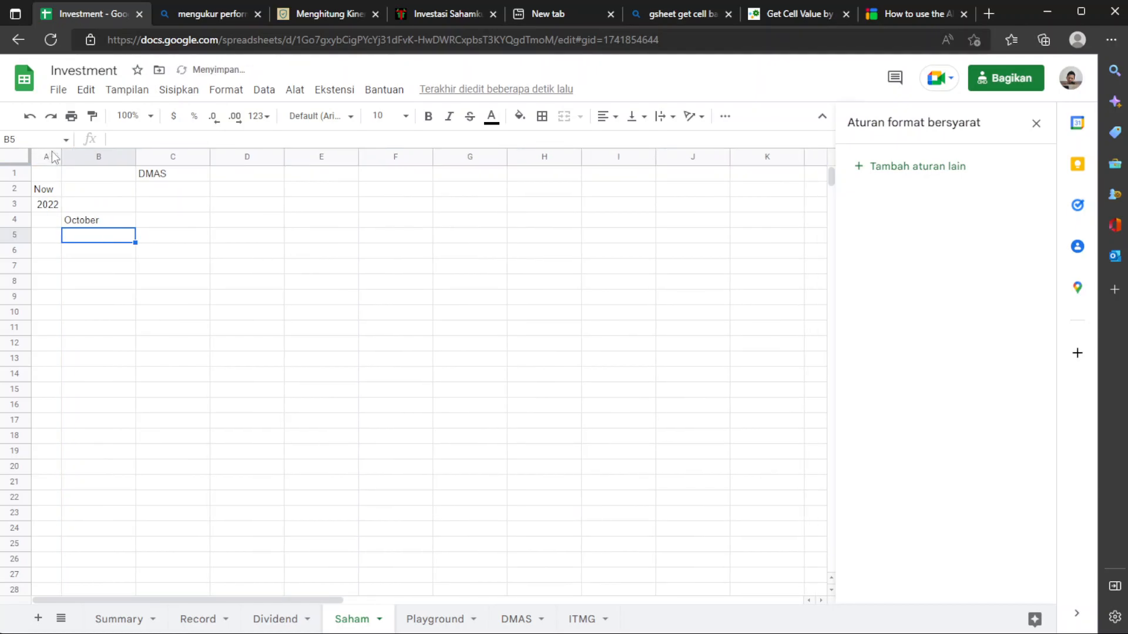
pyautogui.click(51, 156)
pyautogui.click(244, 98)
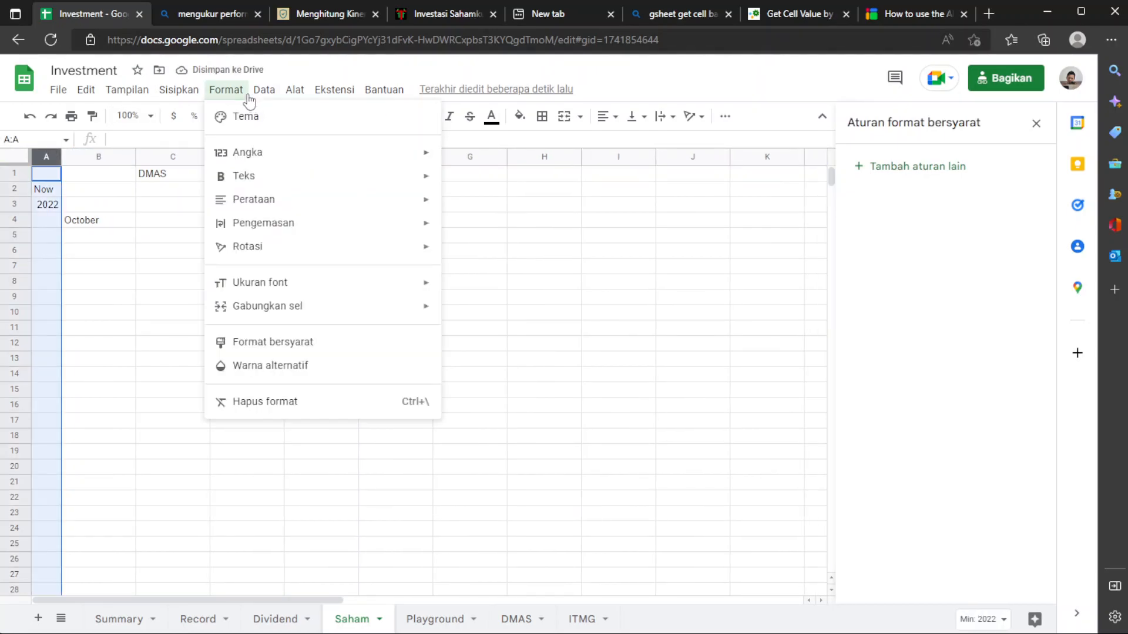
pyautogui.moveTo(262, 174)
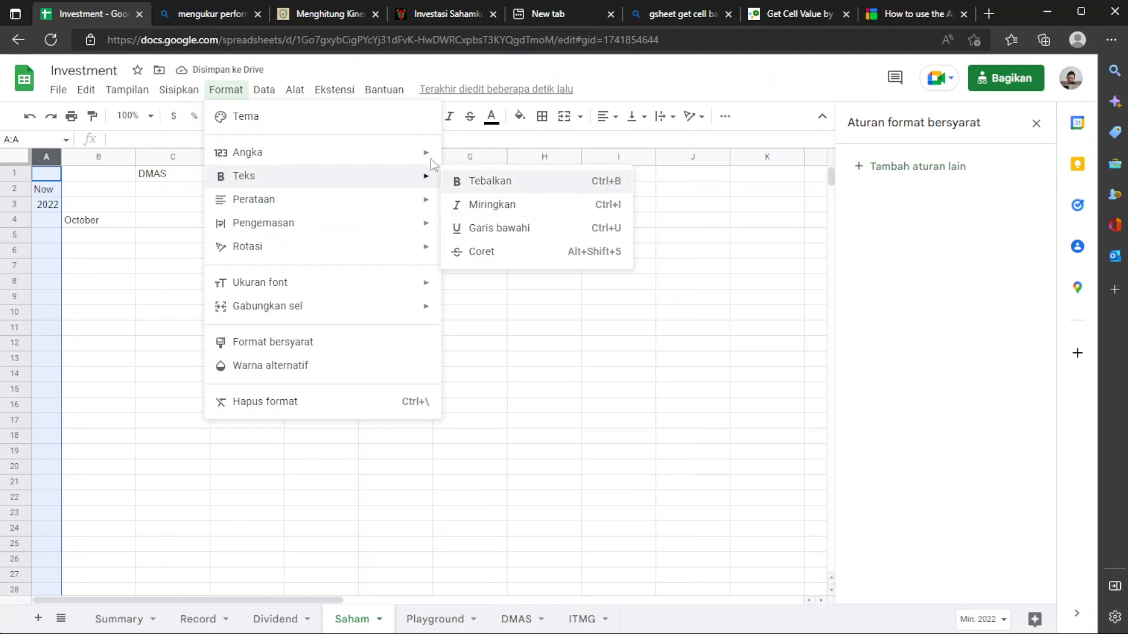
pyautogui.moveTo(378, 155)
pyautogui.click(496, 181)
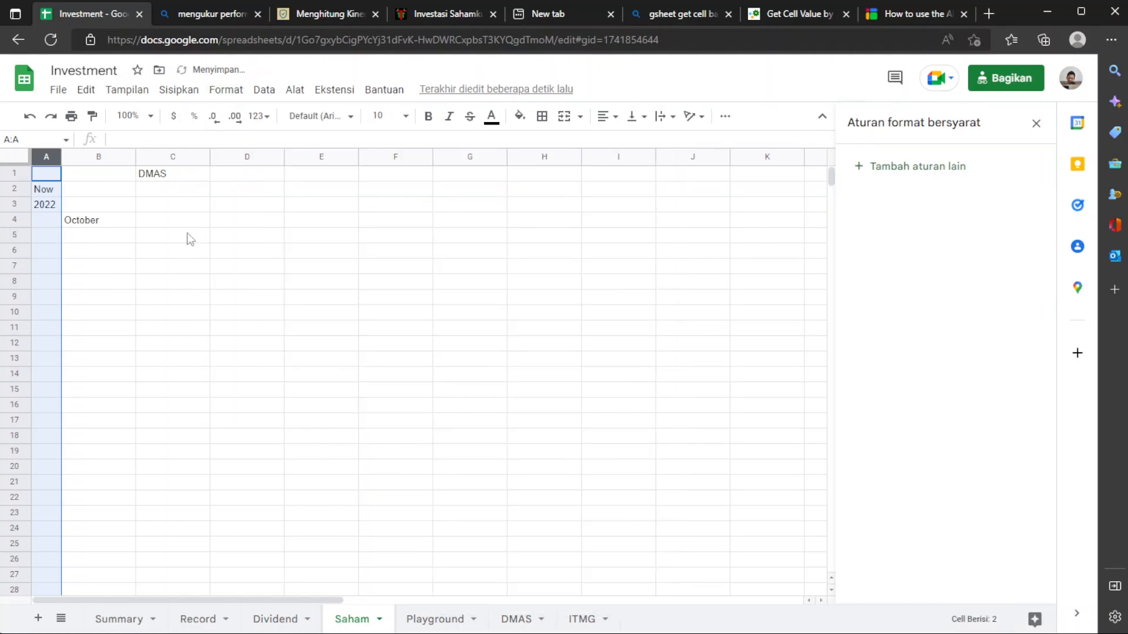
pyautogui.click(109, 194)
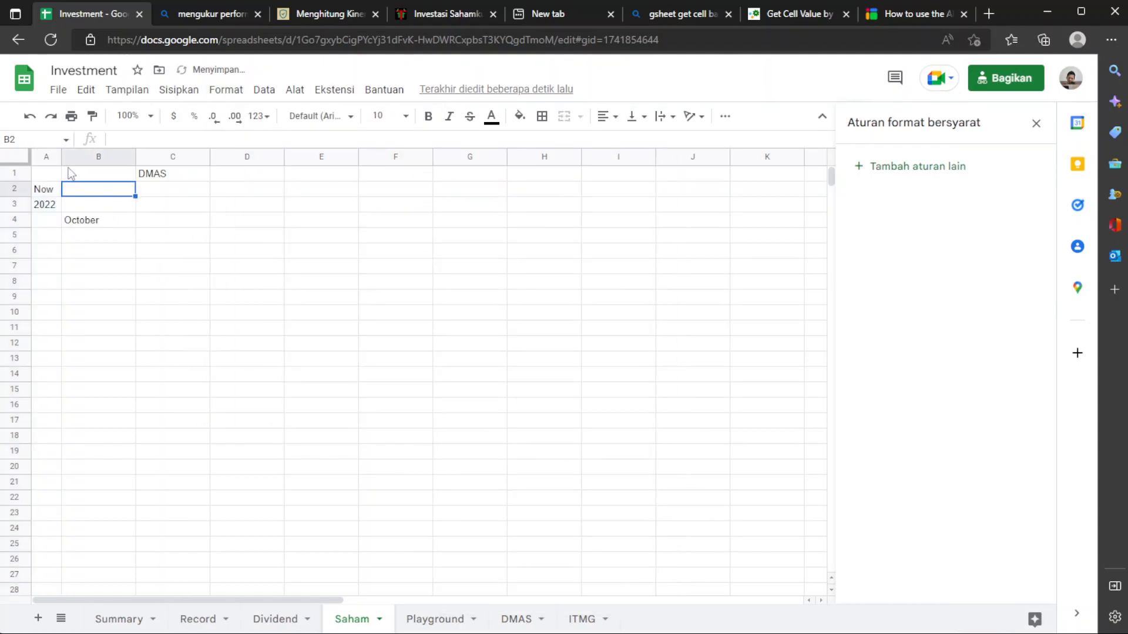
pyautogui.moveTo(61, 156); pyautogui.dragTo(47, 157)
pyautogui.click(159, 227)
pyautogui.click(156, 189)
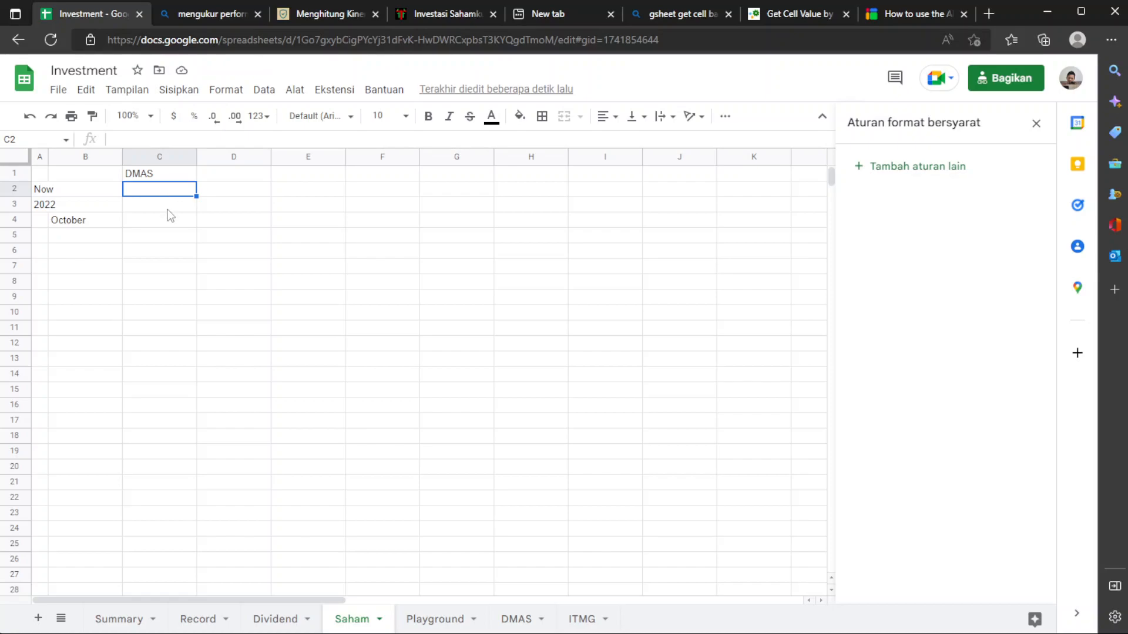
pyautogui.write('=SUM')
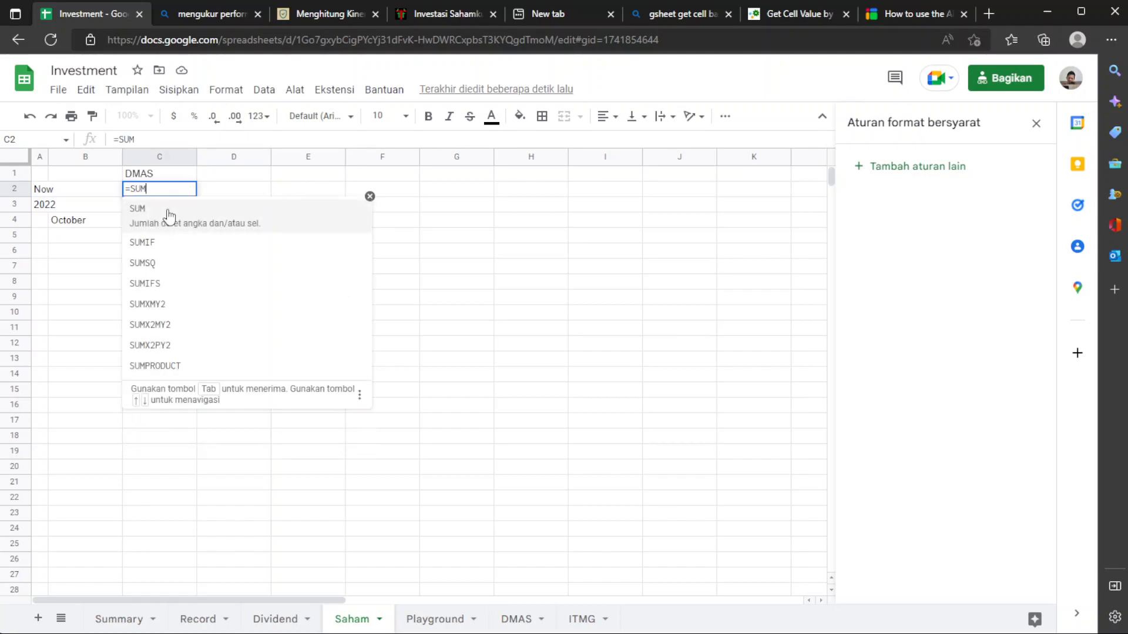
pyautogui.click(169, 215)
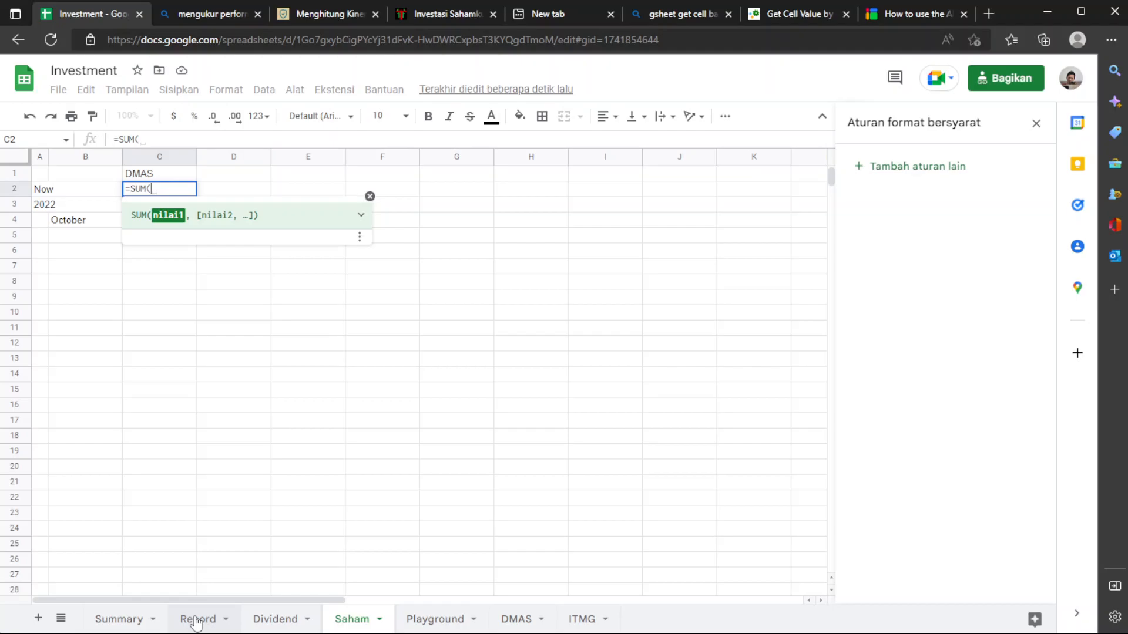
pyautogui.press('Escape')
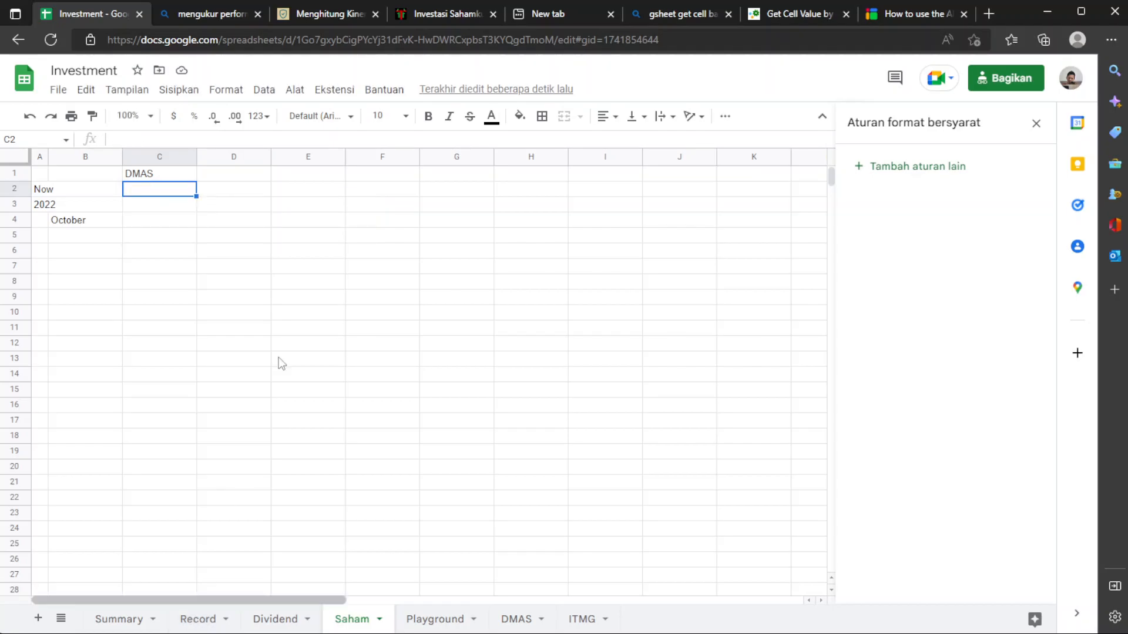
# Check the Summary sheet, then total the Record sheet's Total lot column in Saham's DMAS cell C2 with =SUM(Record!F:F)
pyautogui.click(137, 618)
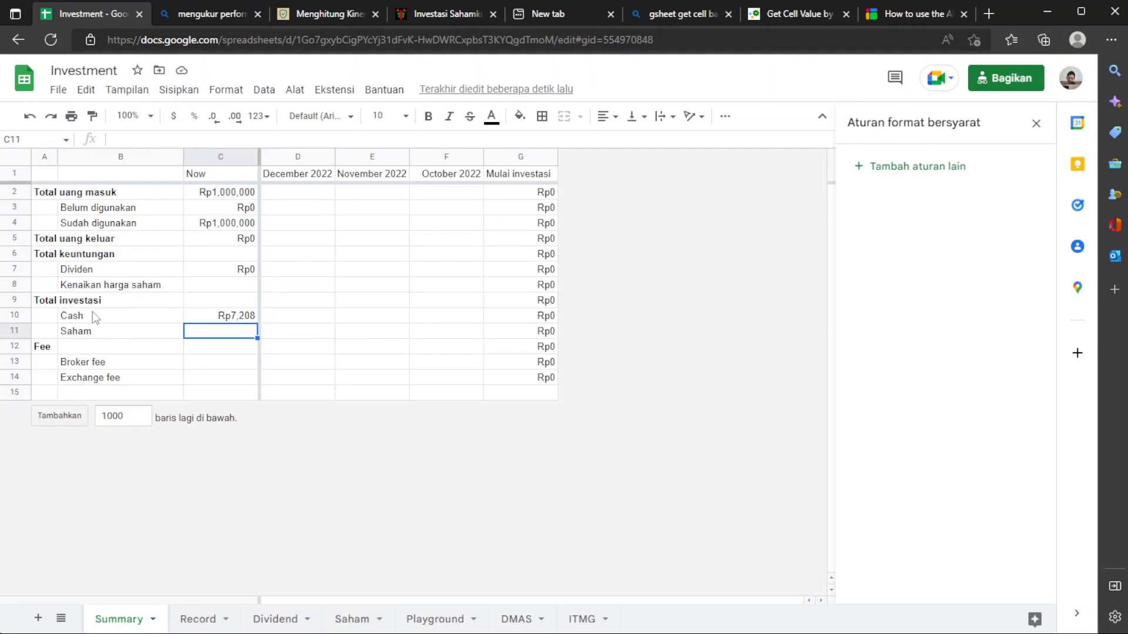
pyautogui.click(346, 618)
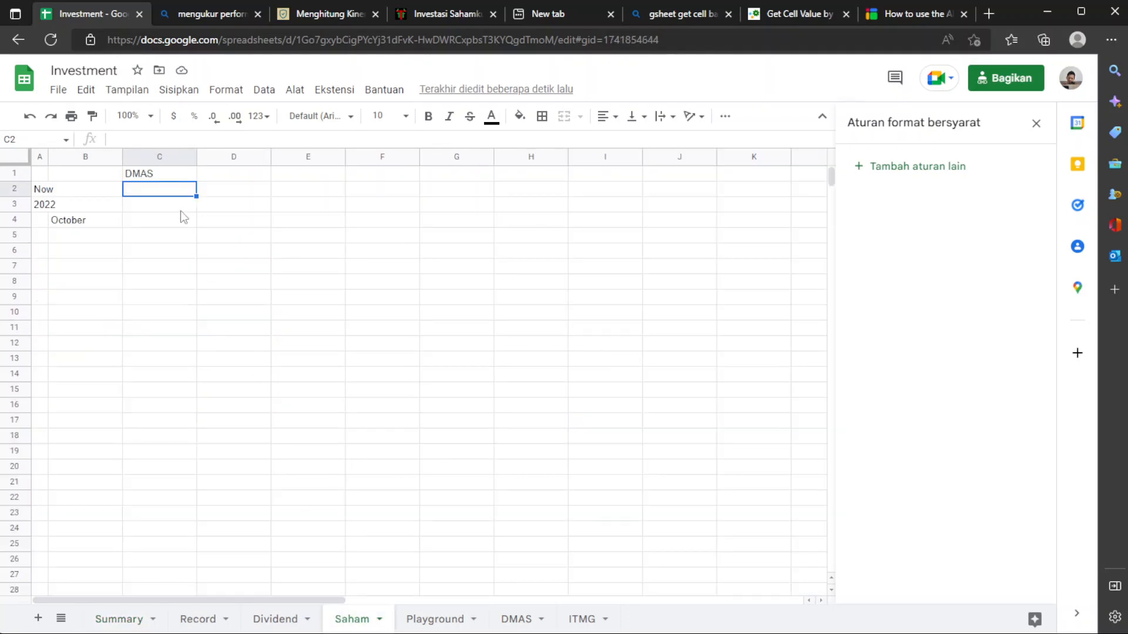
pyautogui.write('=SUM(')
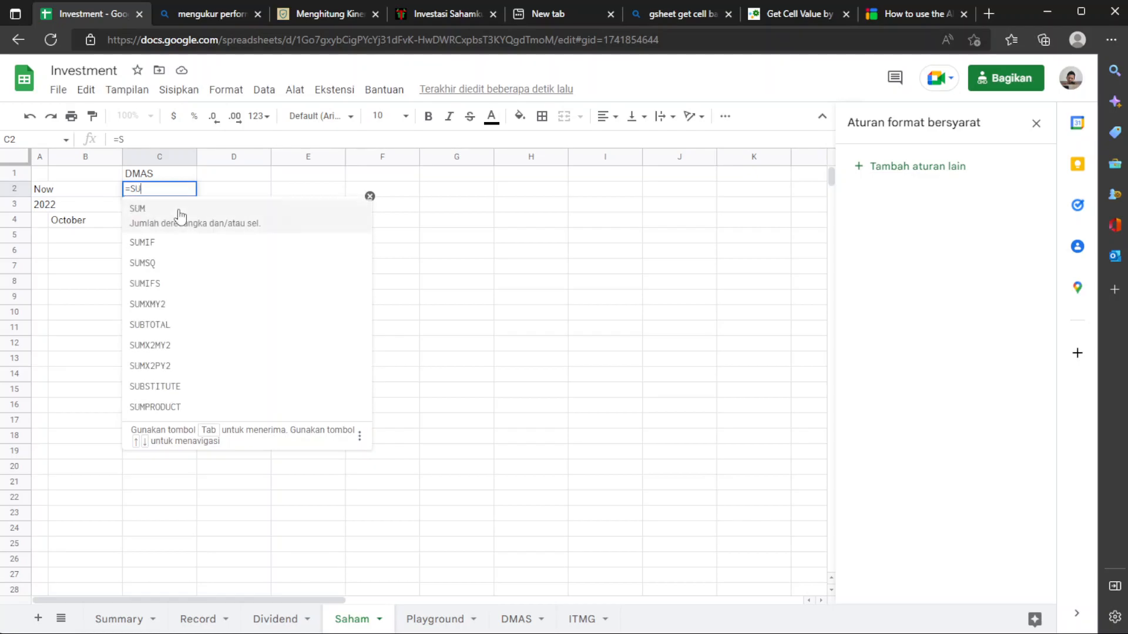
pyautogui.click(196, 619)
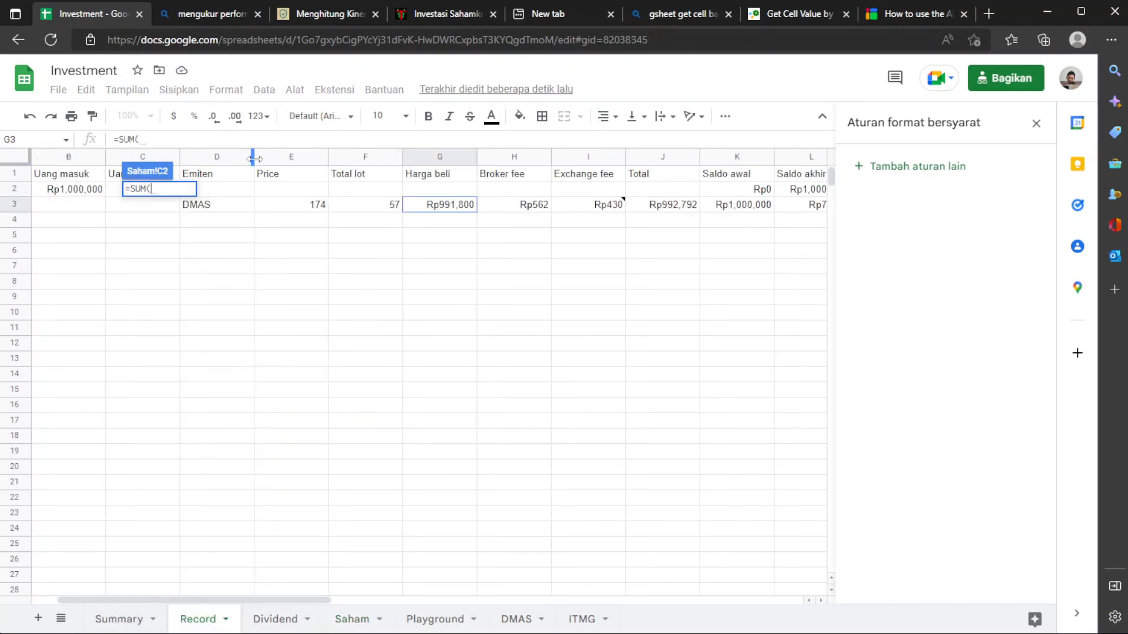
pyautogui.click(378, 159)
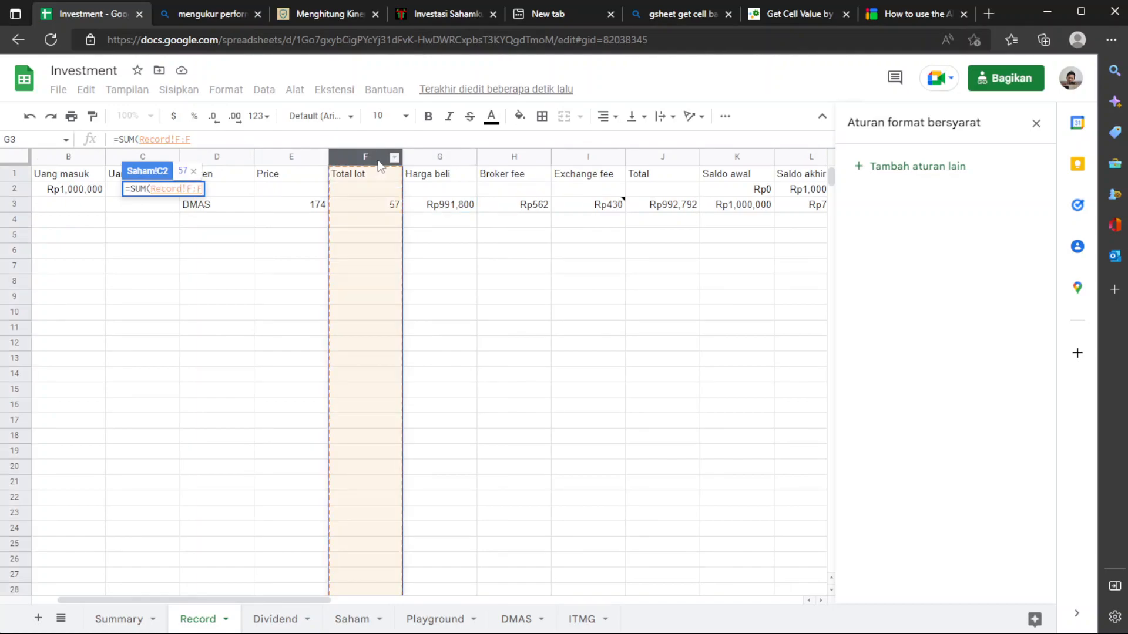
pyautogui.write(')')
pyautogui.press('Return')
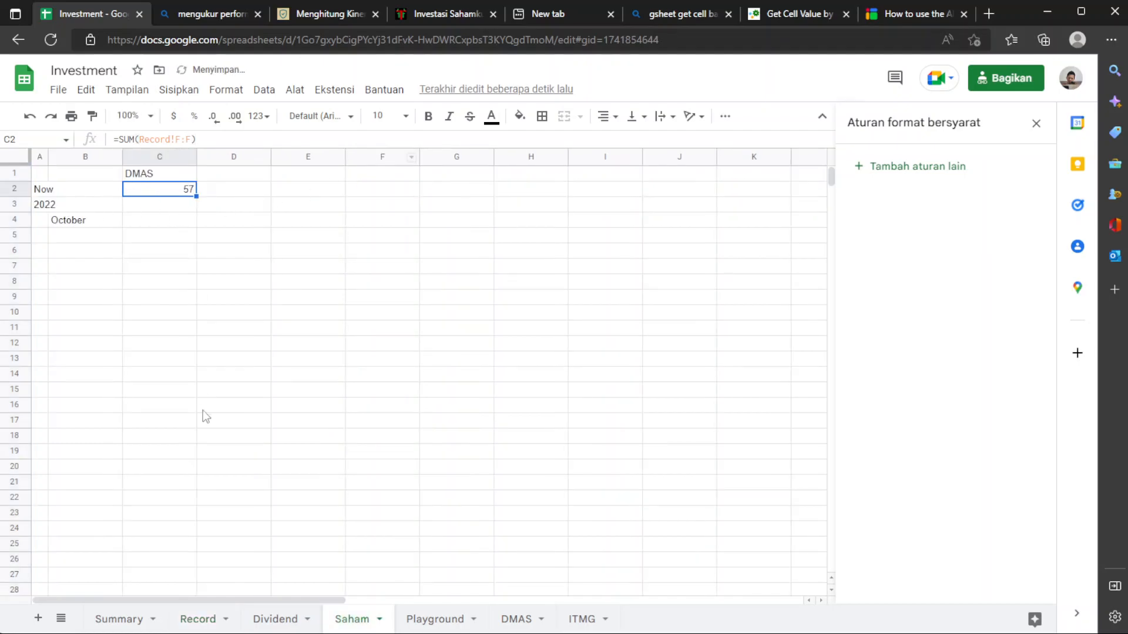
# Rename the Saham sheet as Jumlah lot
pyautogui.rightClick(355, 619)
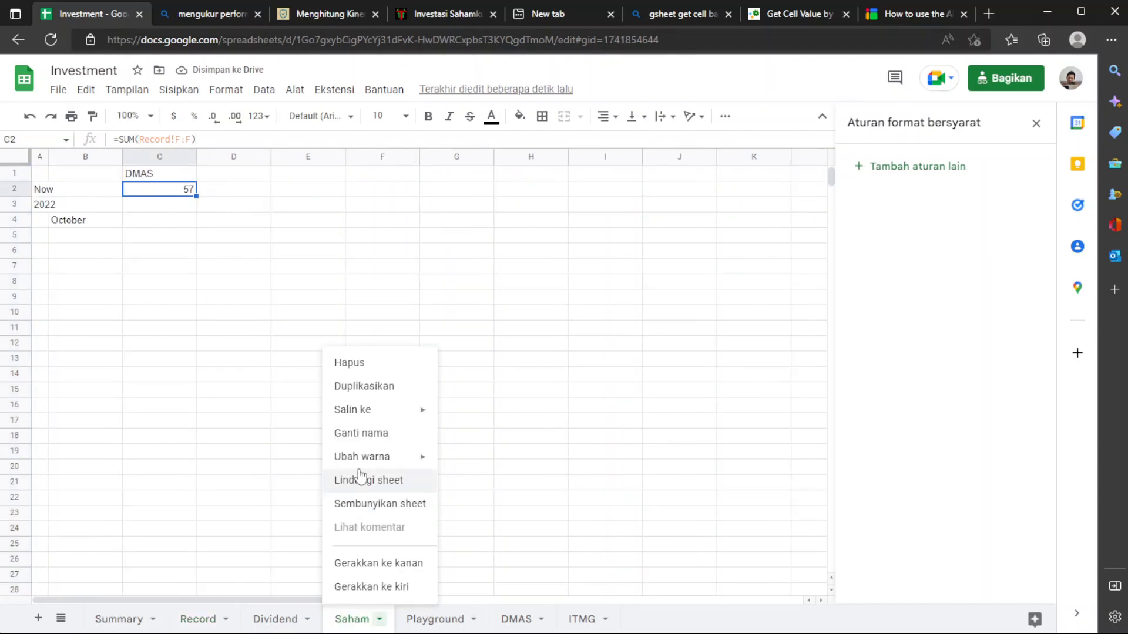
pyautogui.click(372, 435)
pyautogui.write('Jumlah lot')
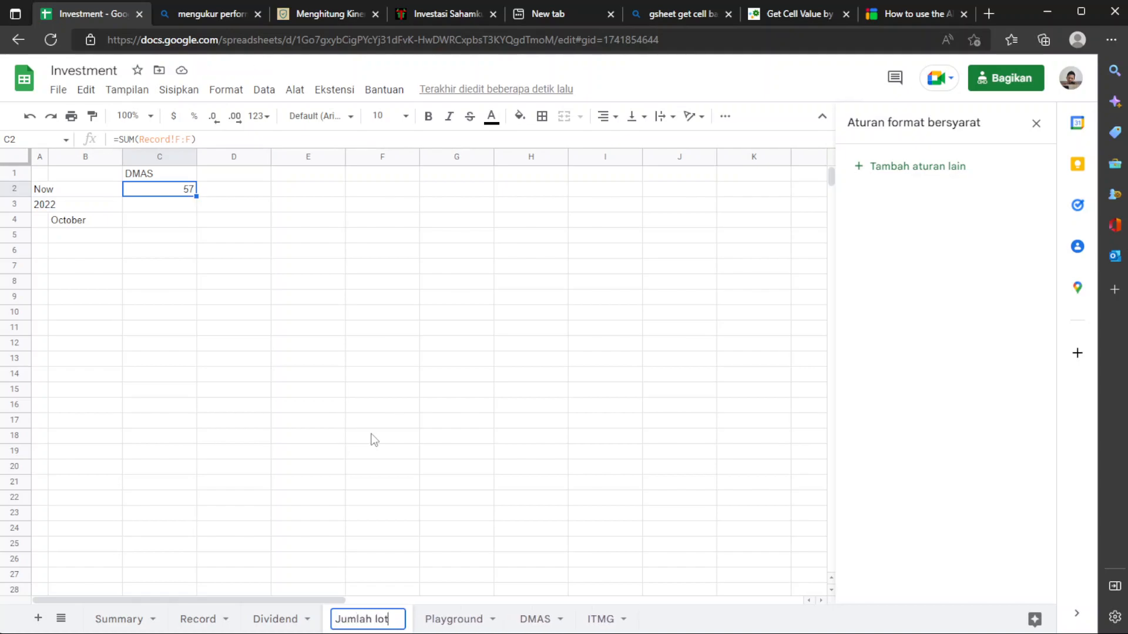
pyautogui.press('Return')
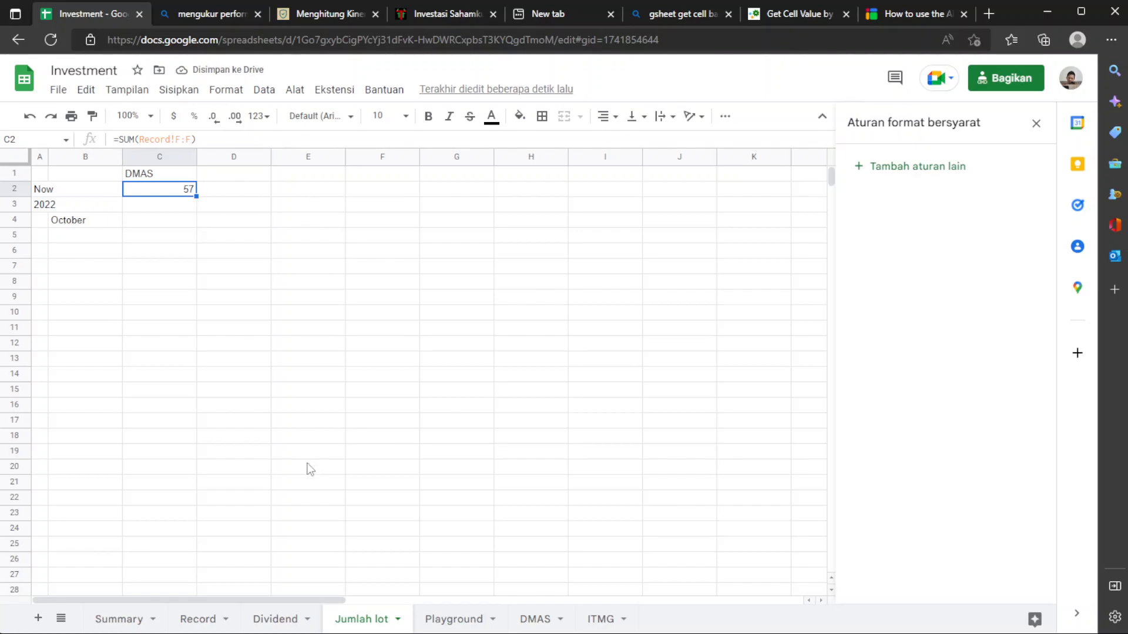
# Fill the DMAS lot cells for 2022 (C3) and October (C4) with the formula =C2
pyautogui.click(235, 176)
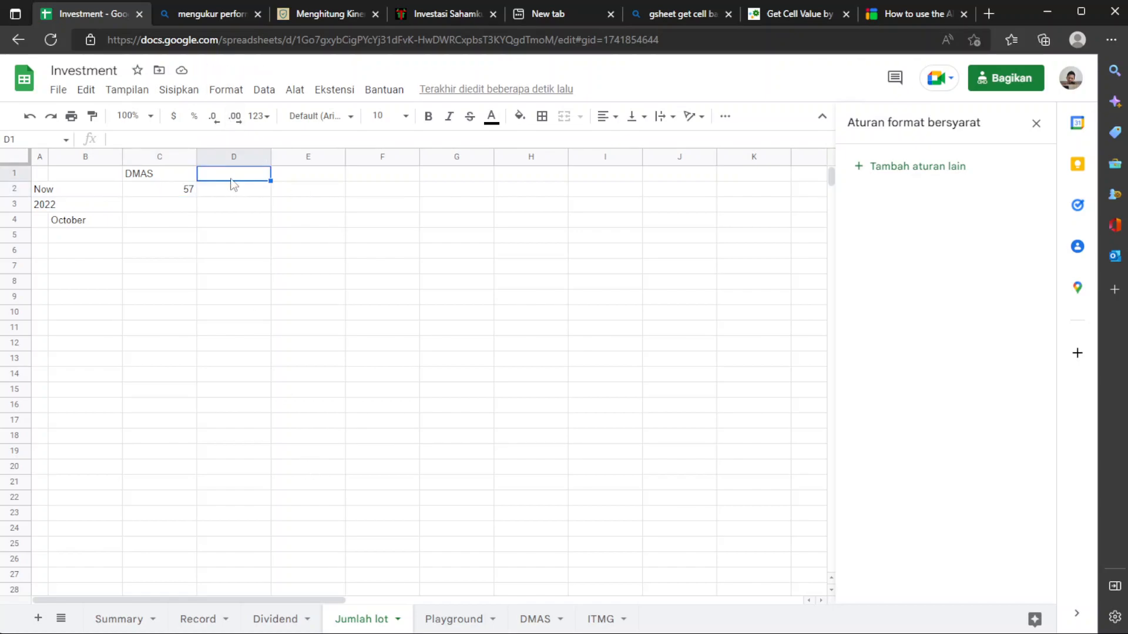
pyautogui.click(176, 208)
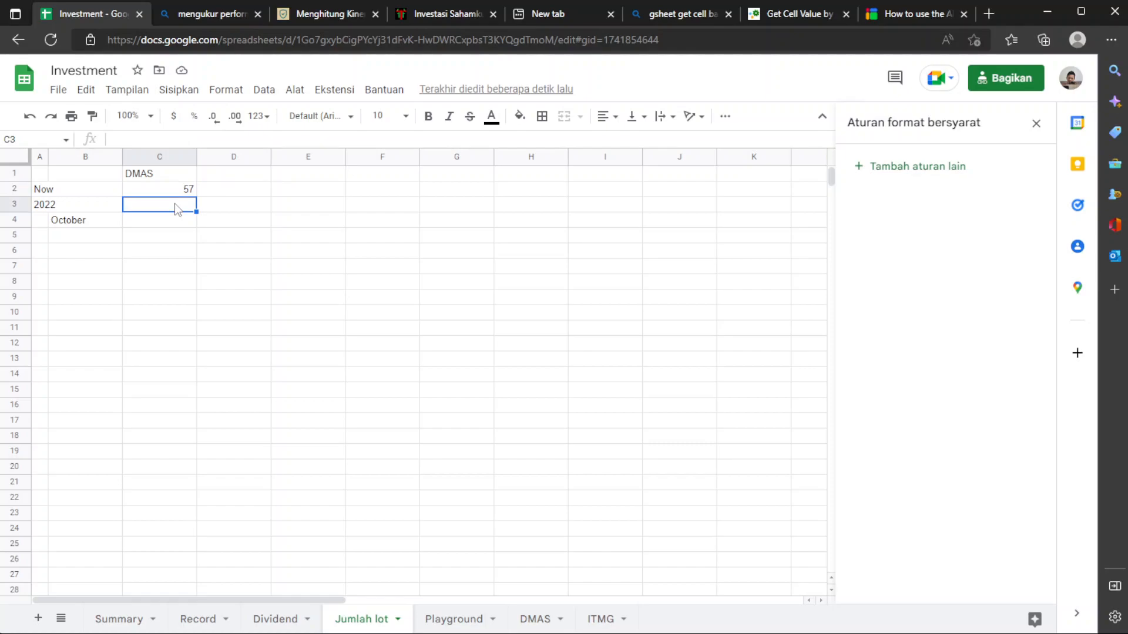
pyautogui.write('=')
pyautogui.click(168, 193)
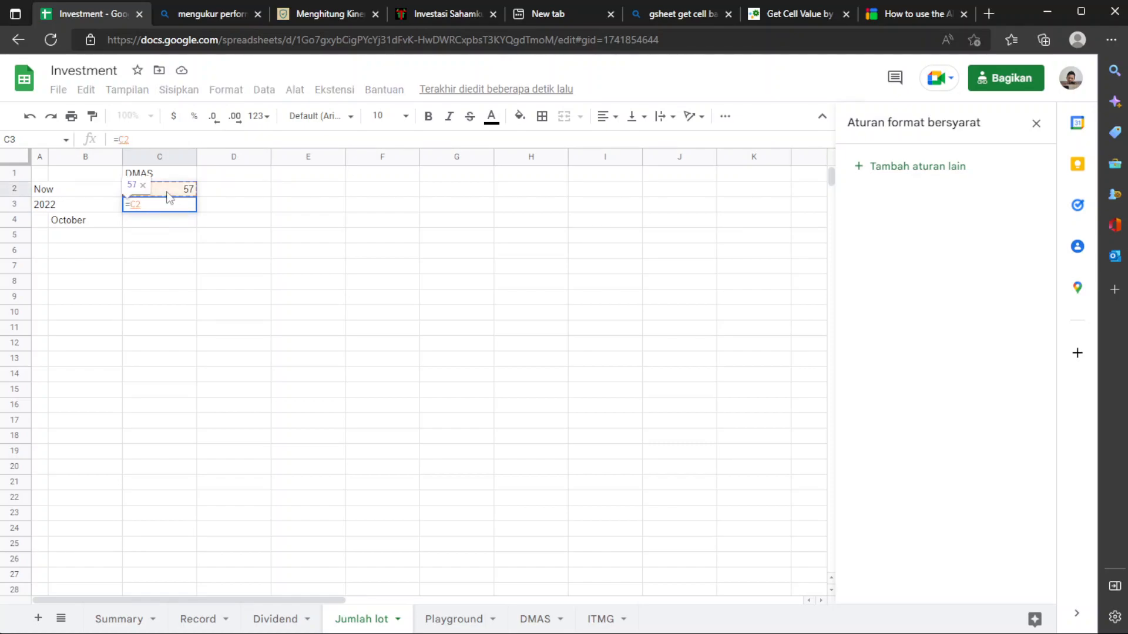
pyautogui.press('Return')
pyautogui.write('=')
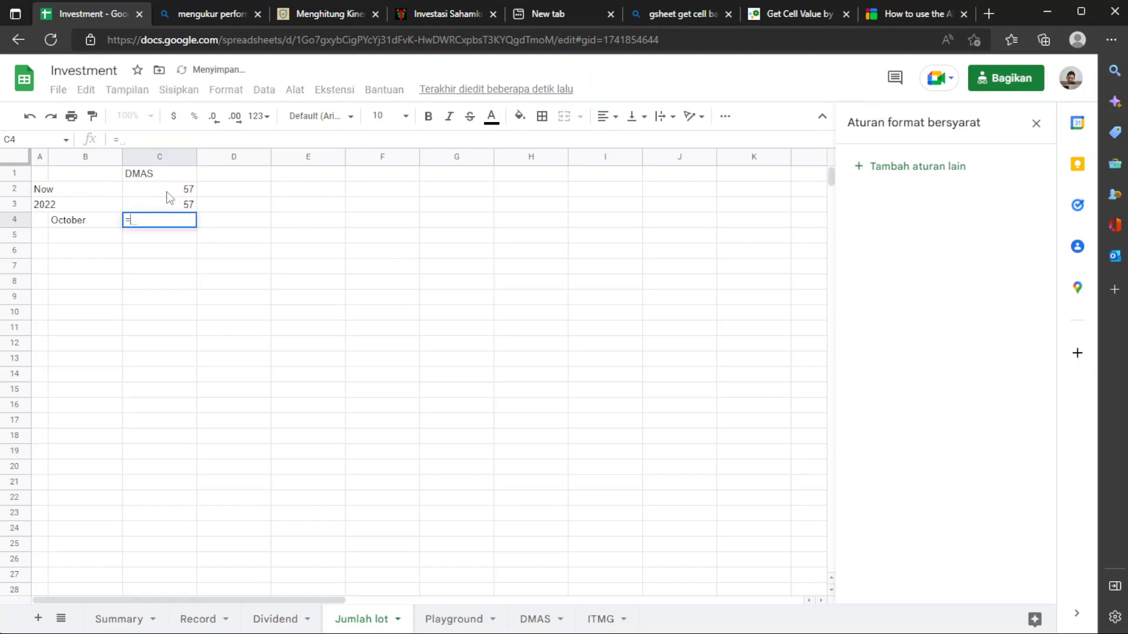
pyautogui.click(182, 189)
pyautogui.press('Return')
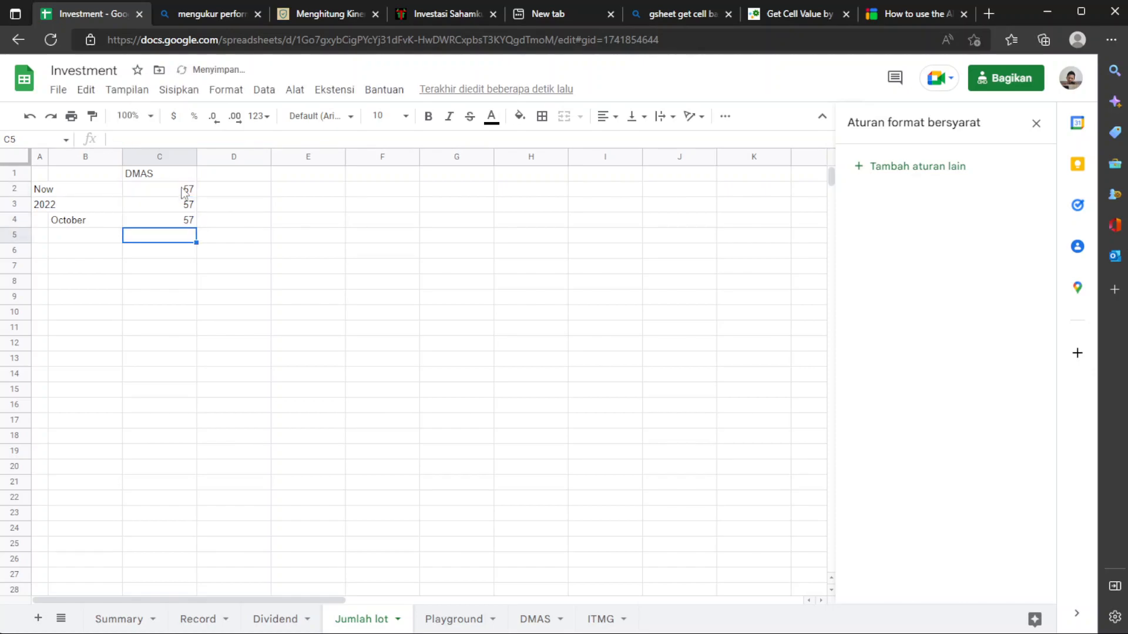
pyautogui.click(216, 217)
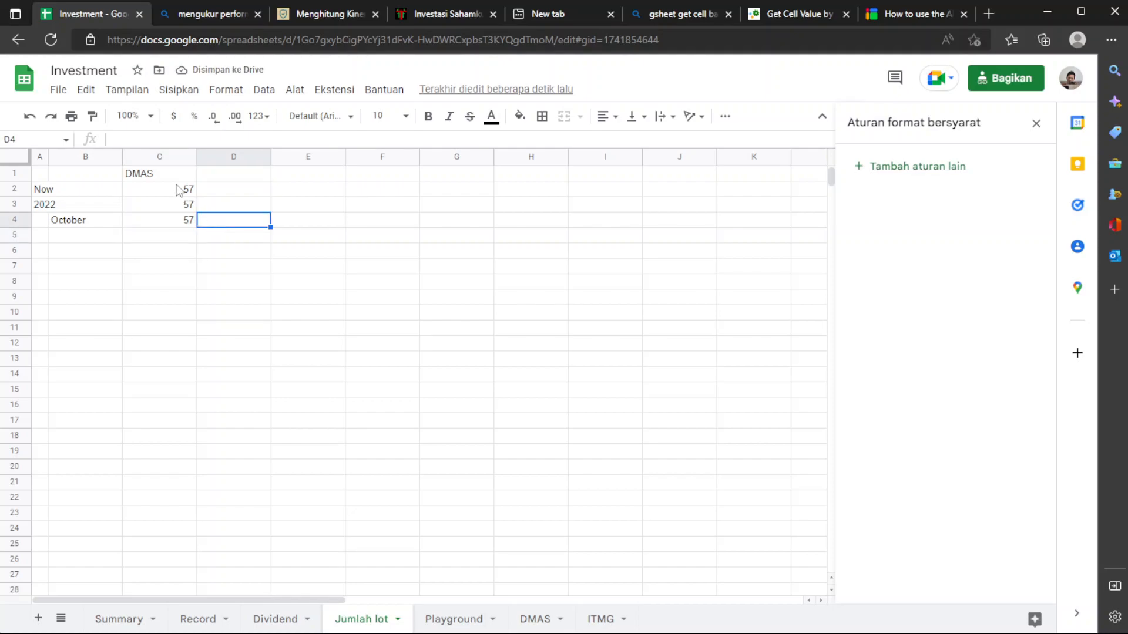
pyautogui.click(218, 231)
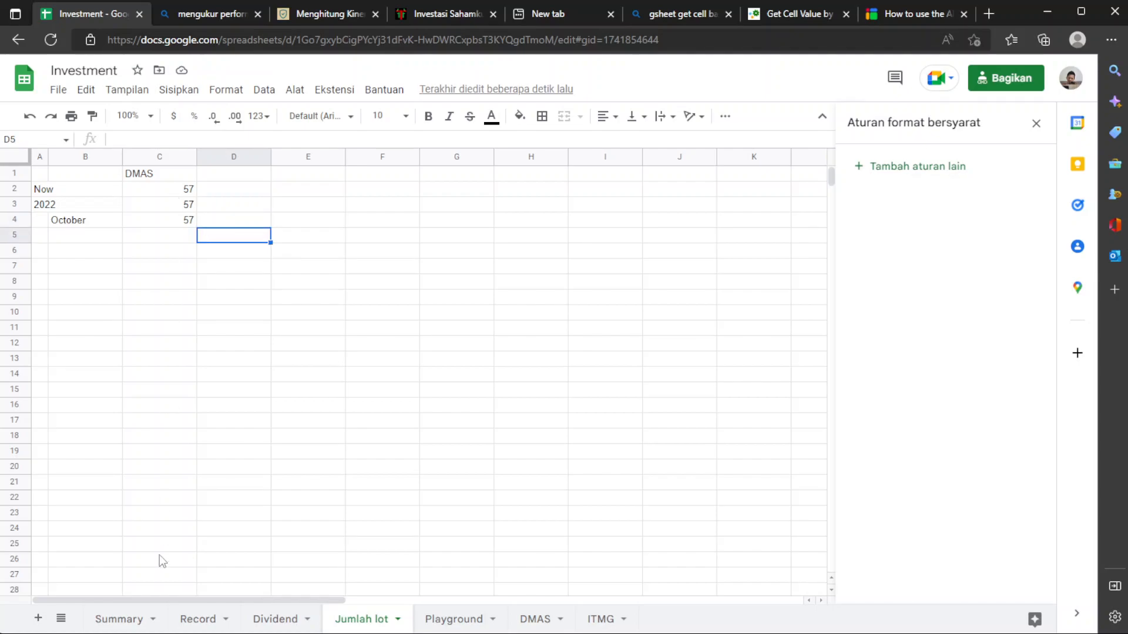
# Check the Record sheet and the DMAS lot formulas in Jumlah lot, then narrow column C to fit its contents
pyautogui.click(185, 620)
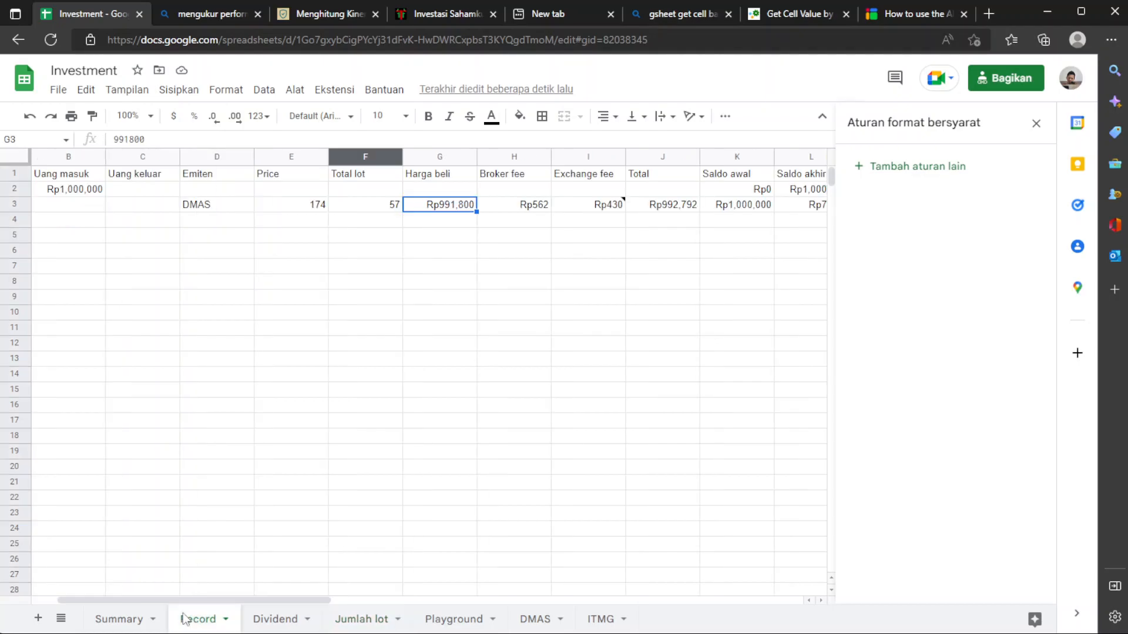
pyautogui.click(361, 619)
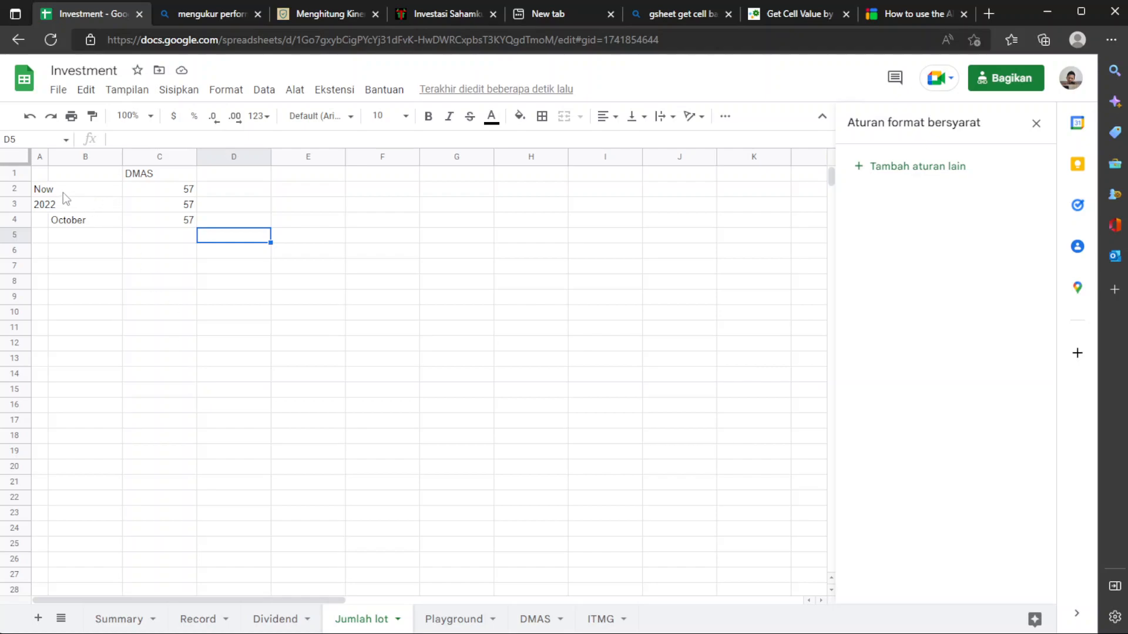
pyautogui.click(188, 190)
pyautogui.press('Down')
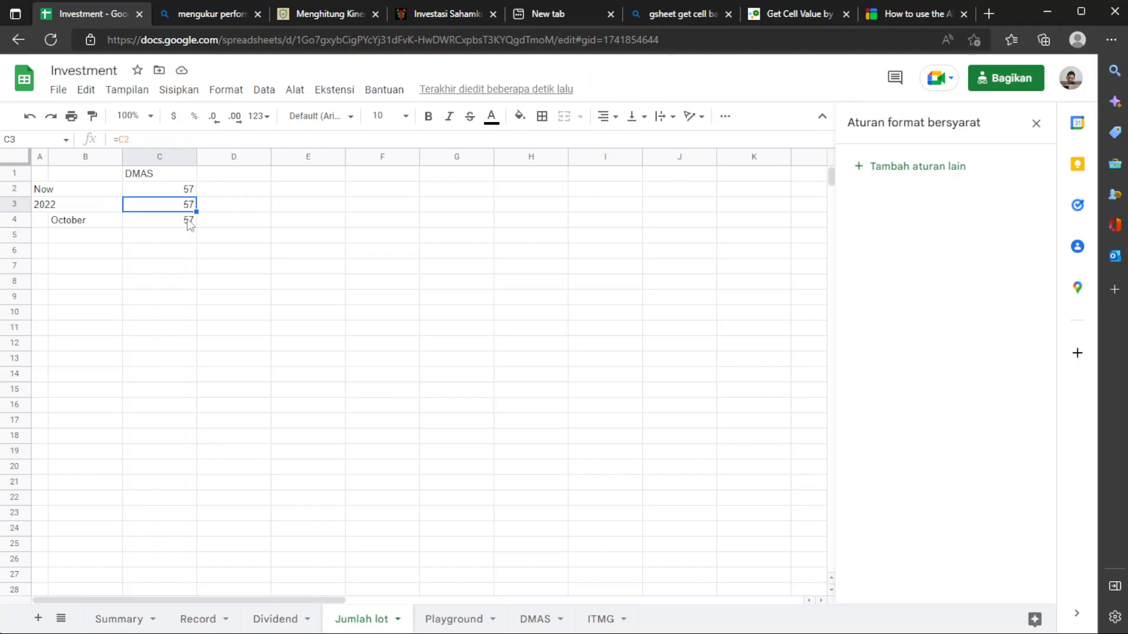
pyautogui.press('Down')
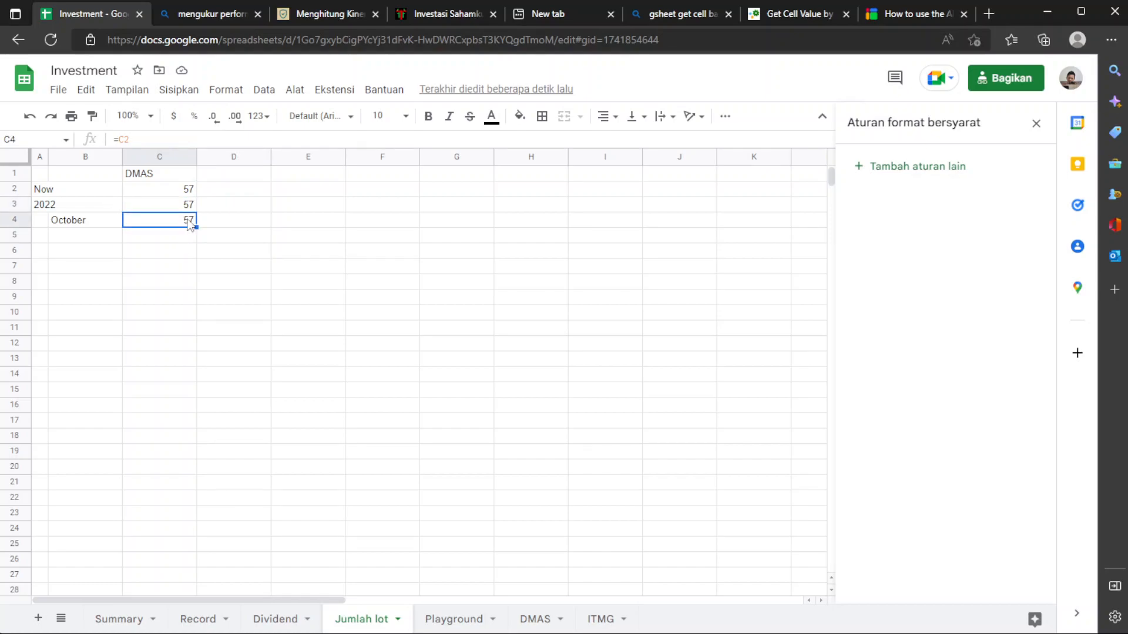
pyautogui.moveTo(196, 157); pyautogui.dragTo(155, 158)
pyautogui.click(213, 303)
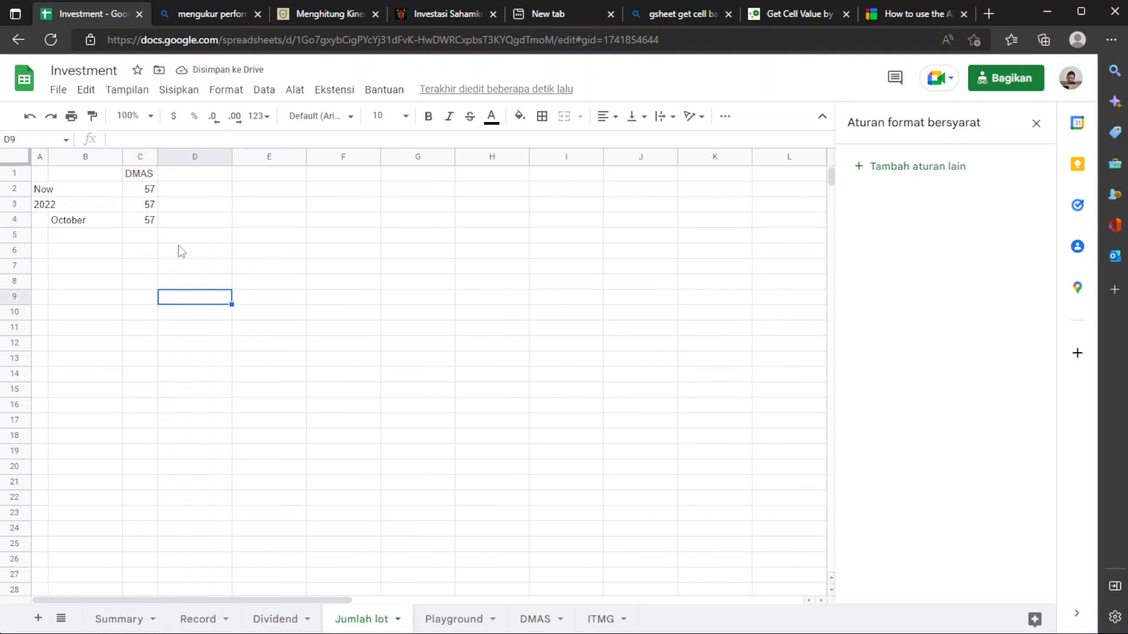
pyautogui.click(140, 176)
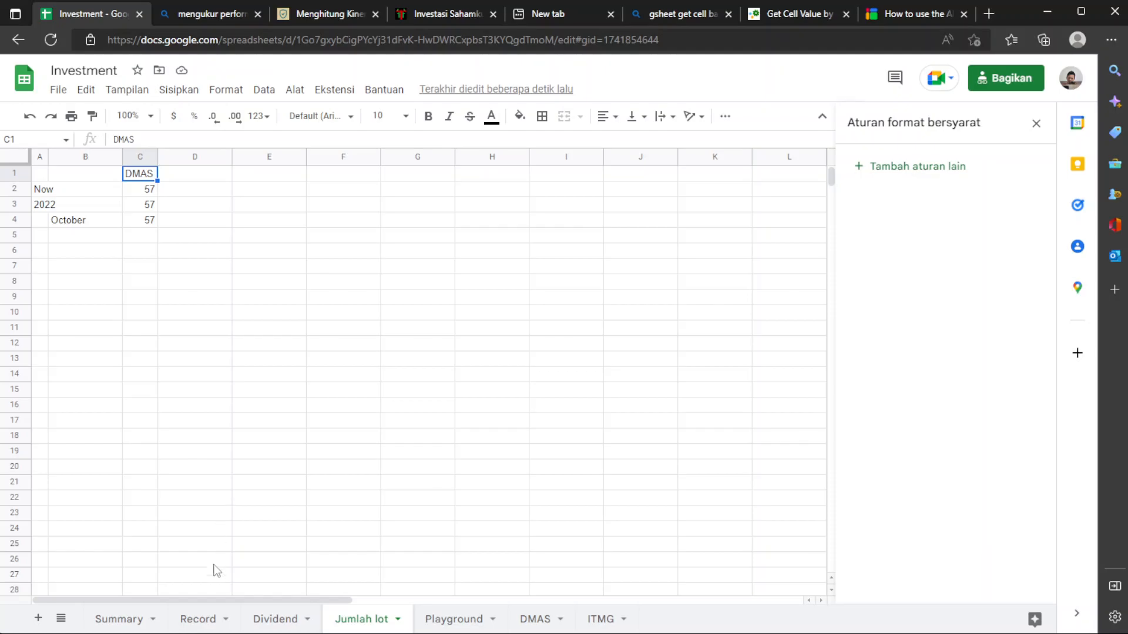
# In Summary's Now column, total the Record sheet's broker fees in C13 with =SUM(Record!H:H)
pyautogui.click(145, 616)
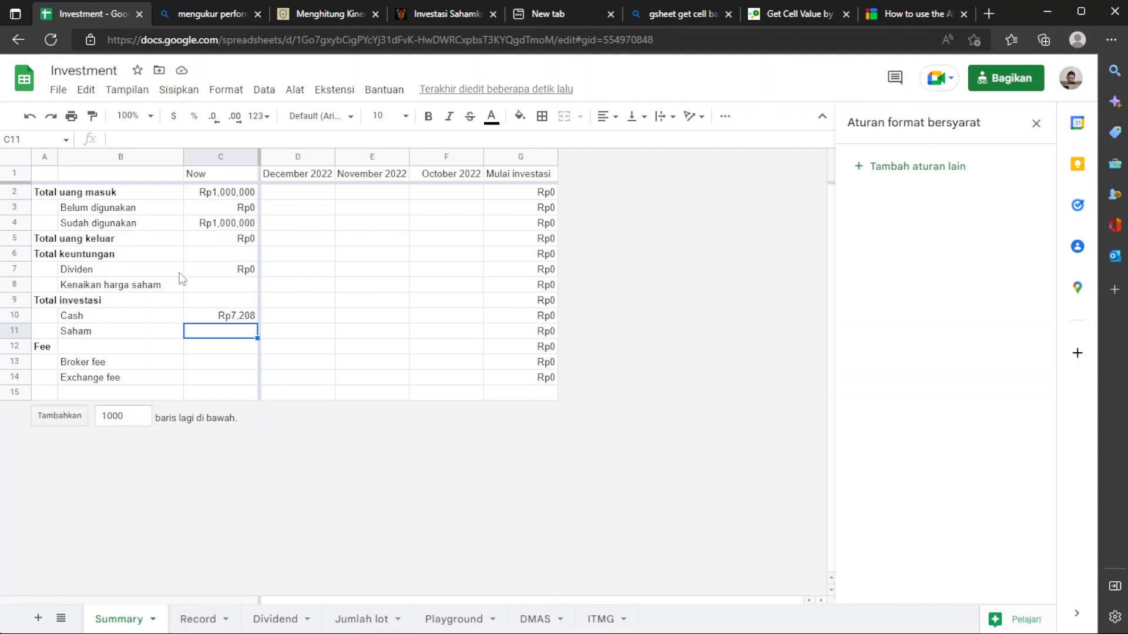
pyautogui.click(213, 365)
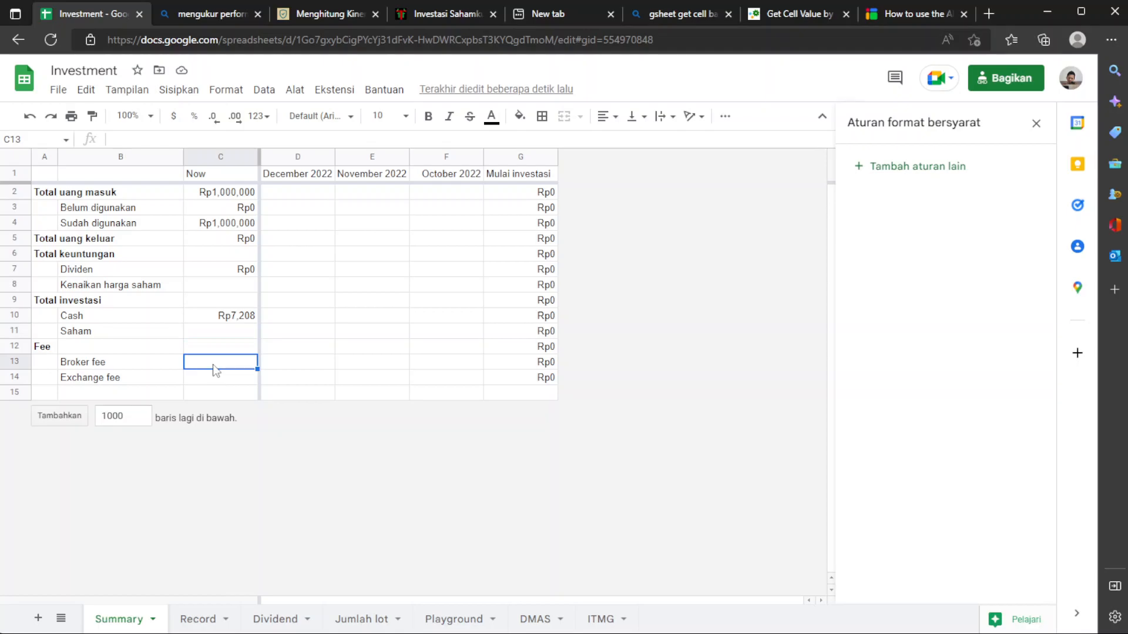
pyautogui.write('=')
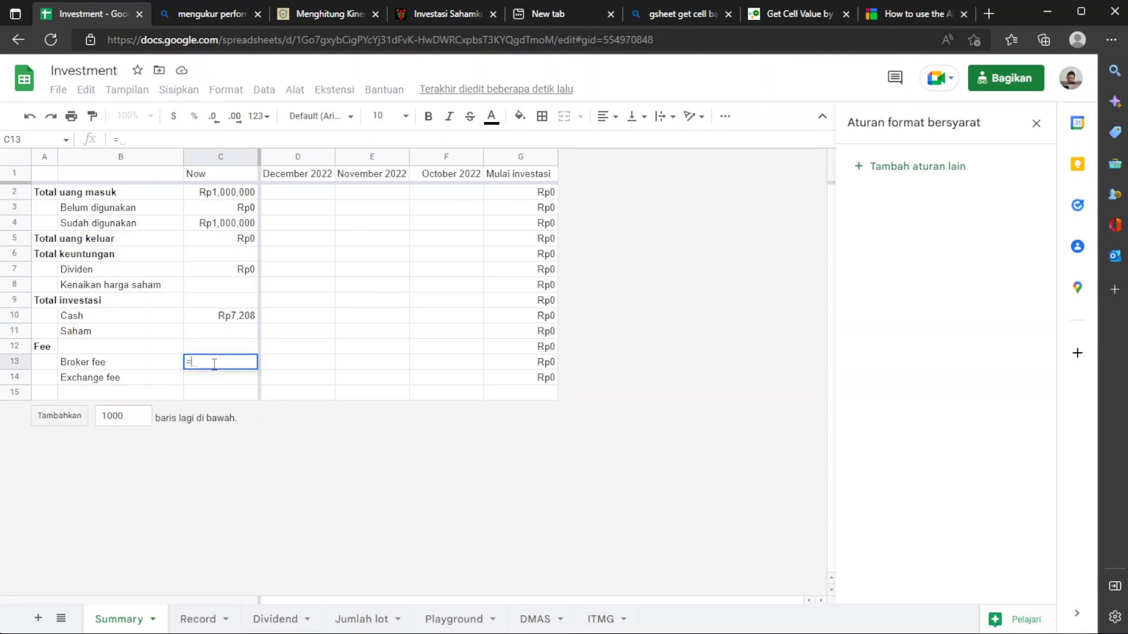
pyautogui.write('SUM(')
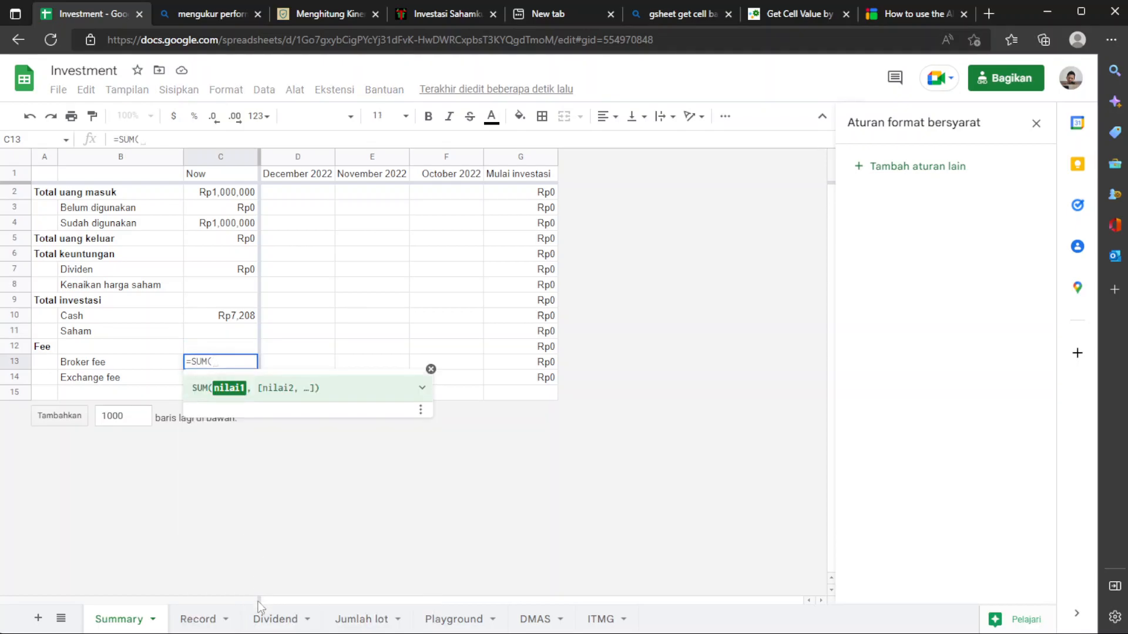
pyautogui.click(198, 621)
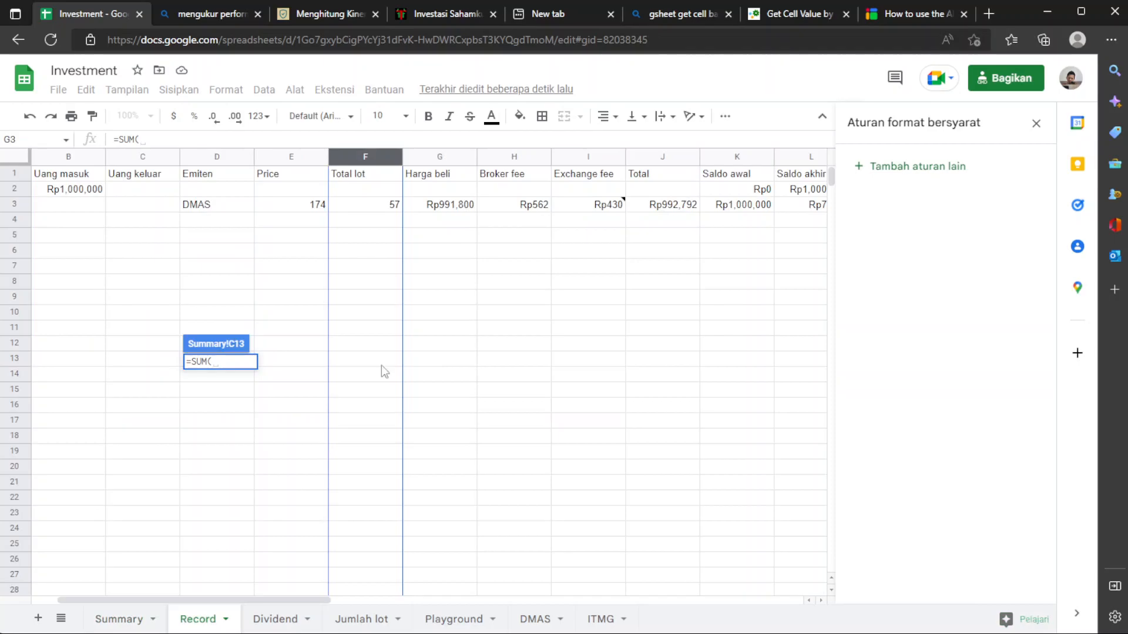
pyautogui.click(496, 157)
pyautogui.write(')')
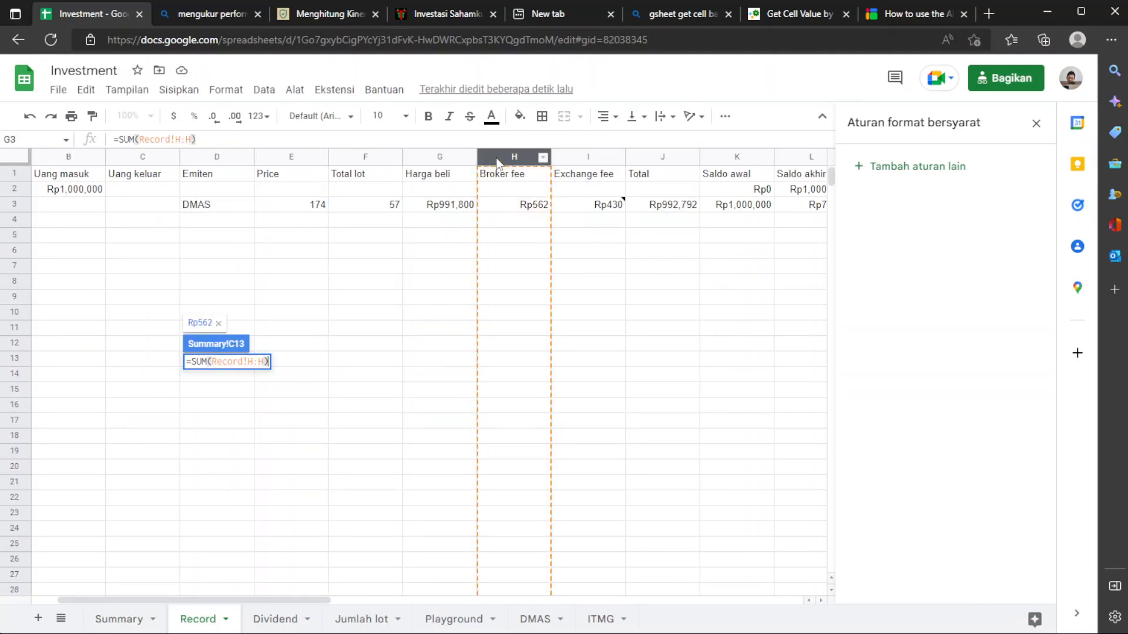
pyautogui.press('Return')
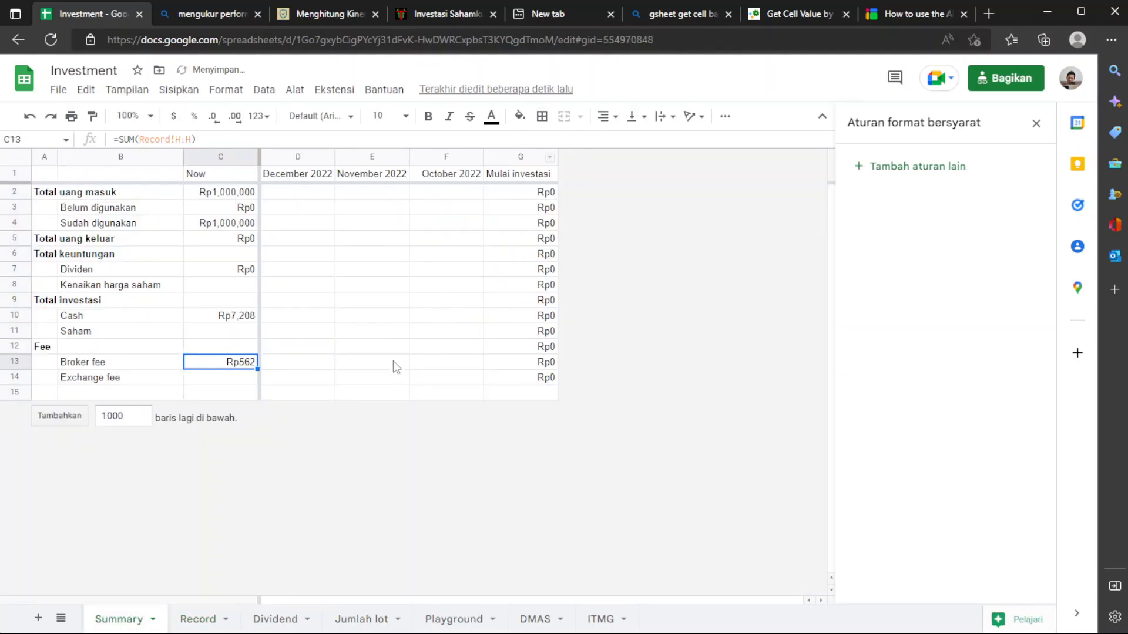
# Total the Record sheet's exchange fees in Summary cell C14 with the absolute column reference =SUM(Record!$I:$I)
pyautogui.click(229, 381)
pyautogui.write('=SUM(')
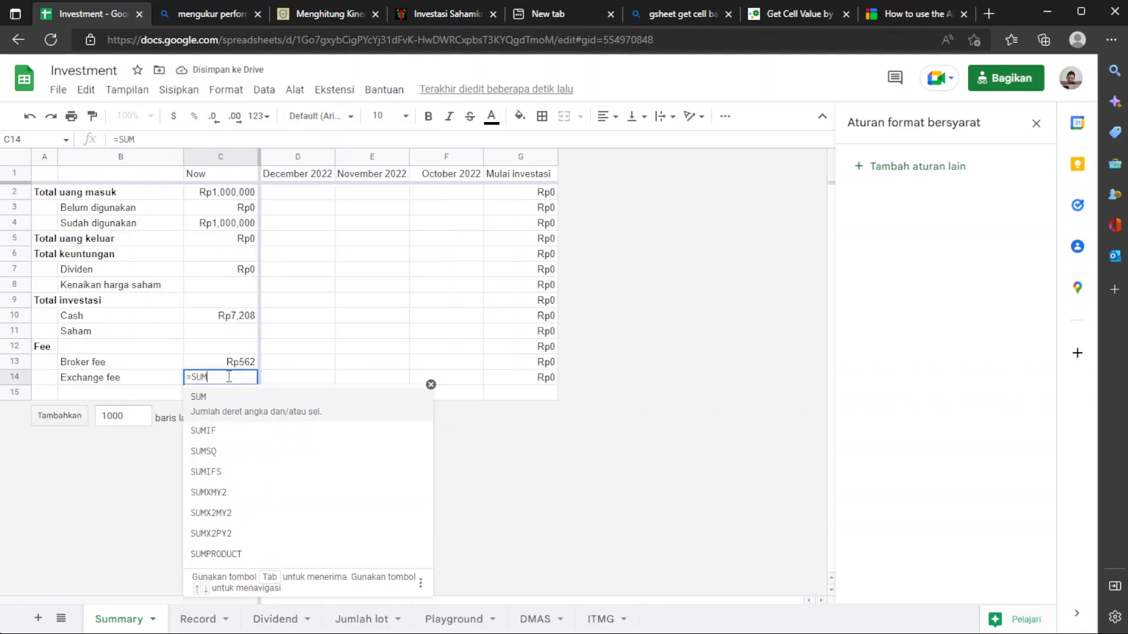
pyautogui.click(198, 619)
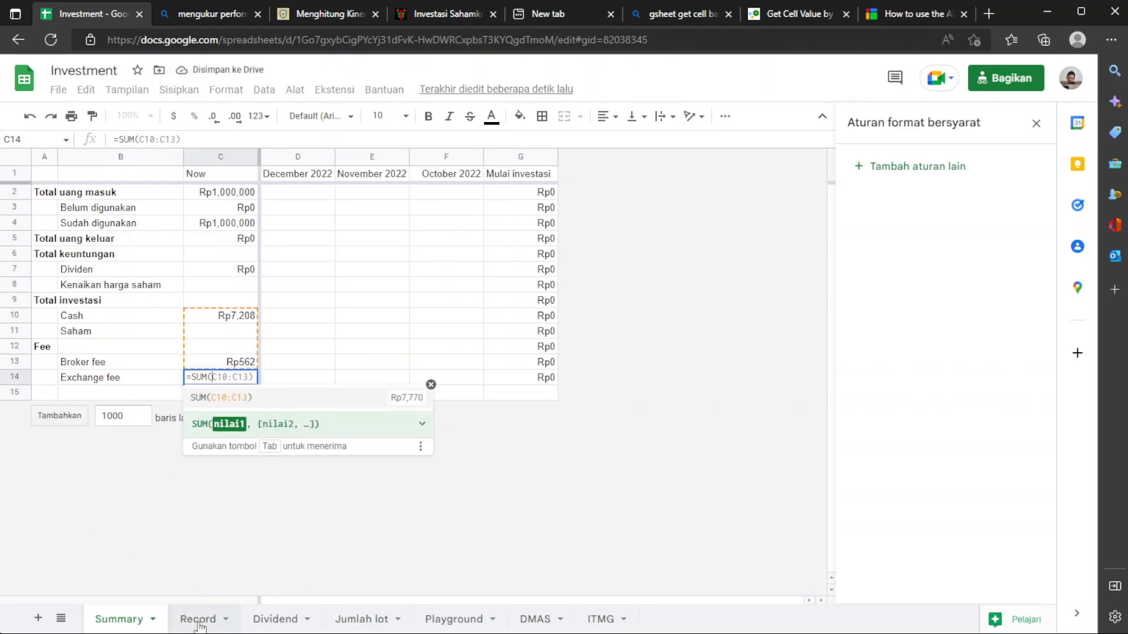
pyautogui.click(596, 172)
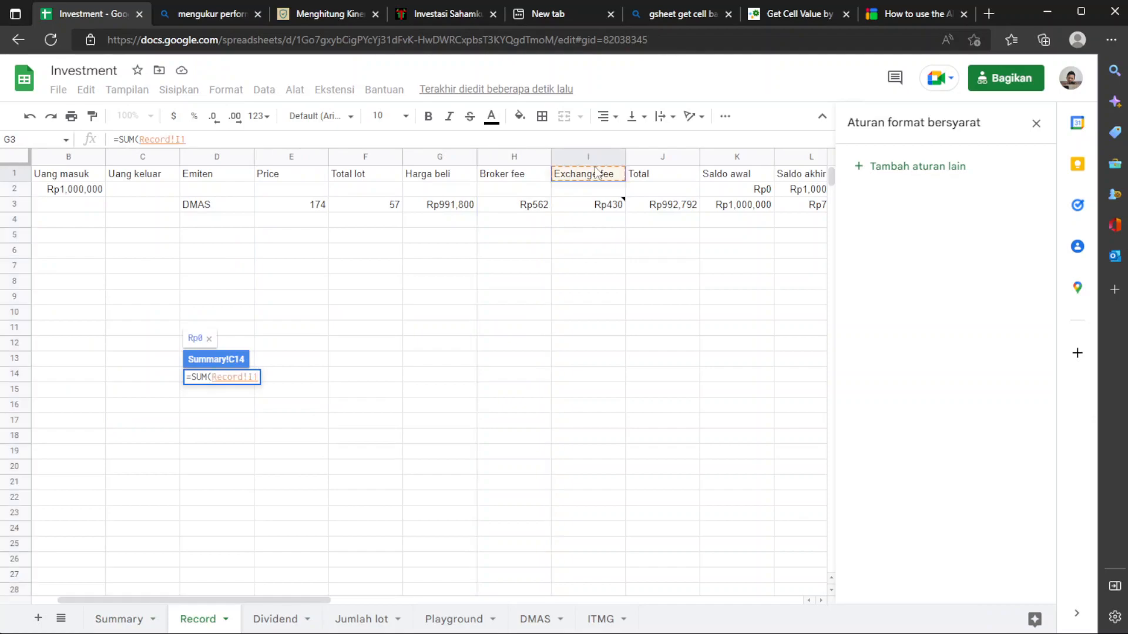
pyautogui.press('F4')
pyautogui.press('BackSpace')
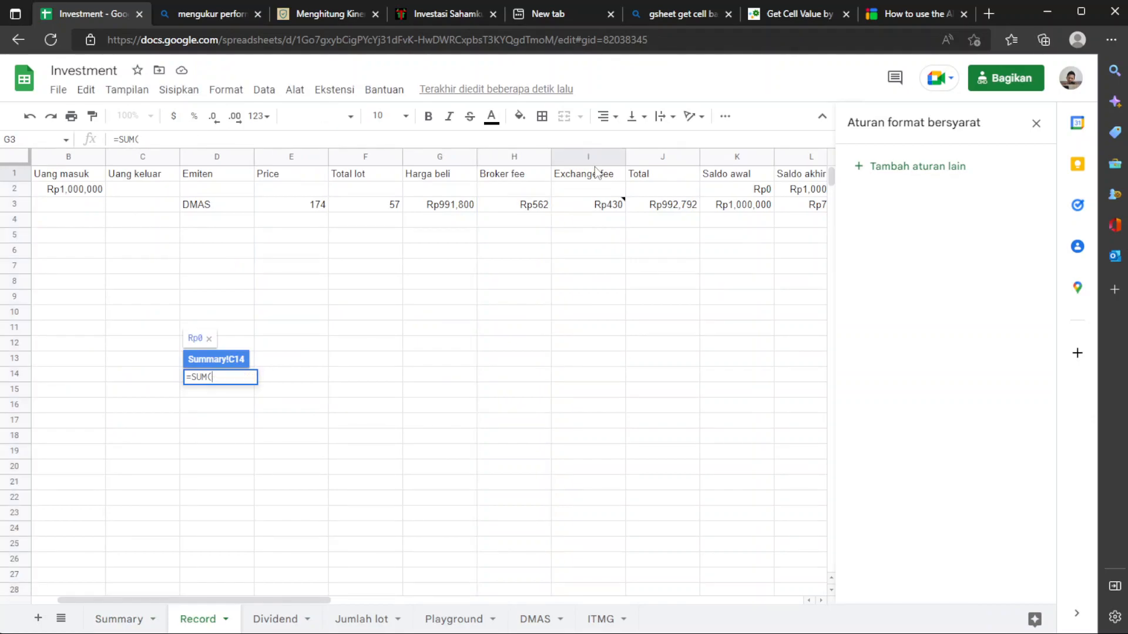
pyautogui.click(590, 157)
pyautogui.press('F4')
pyautogui.press('Return')
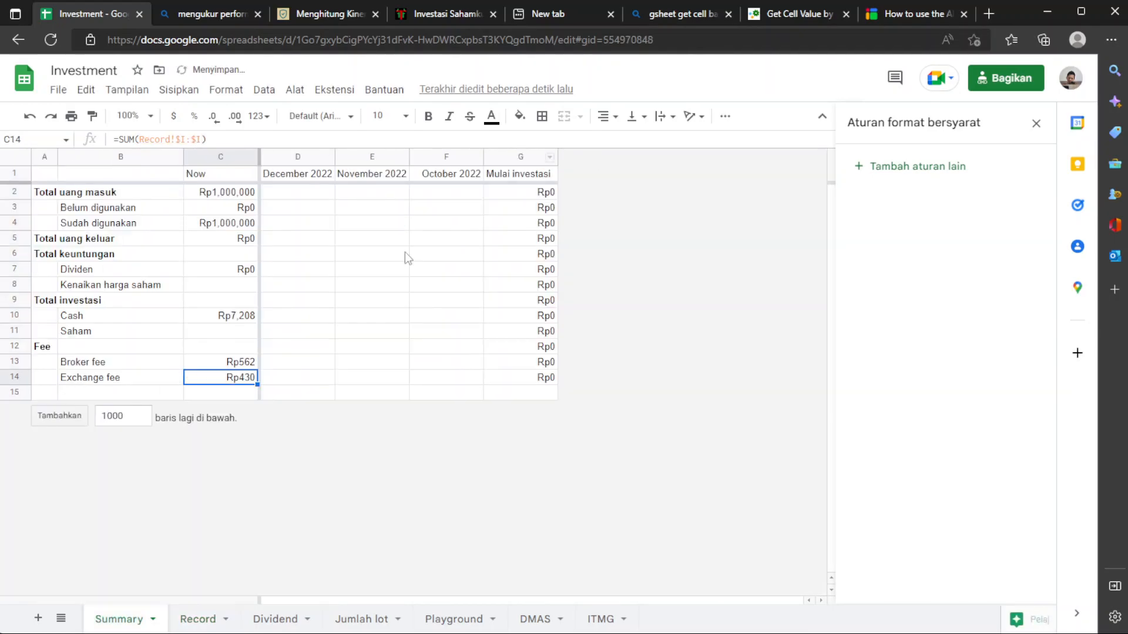
# Make the Broker fee formula's column reference in C13 absolute, as =SUM(Record!$H:$H)
pyautogui.click(228, 368)
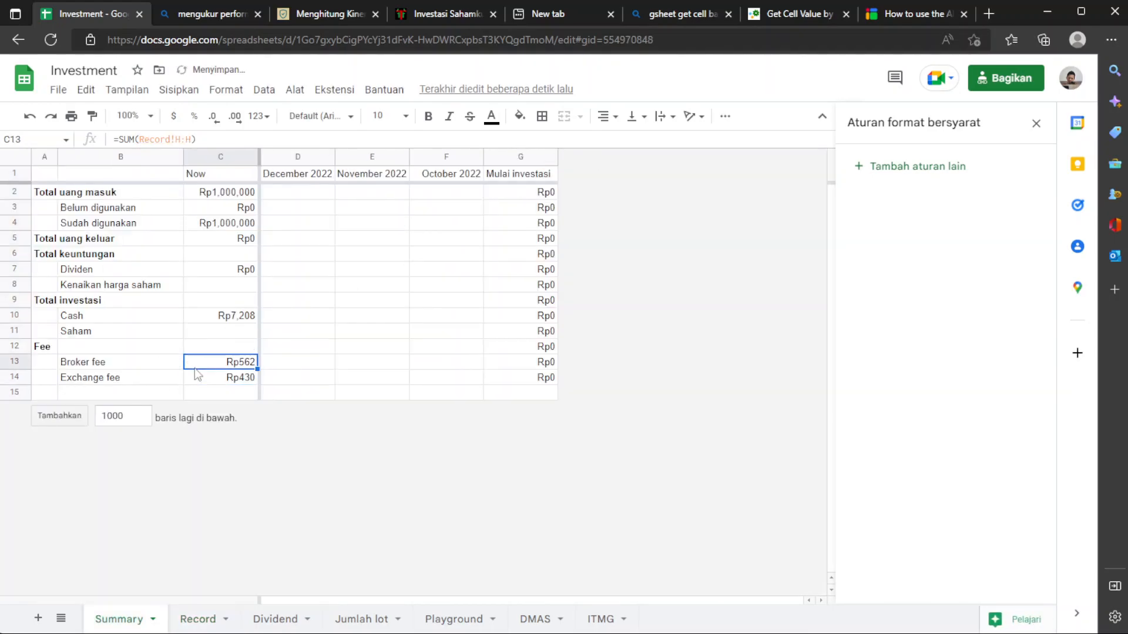
pyautogui.click(180, 139)
pyautogui.press('F4')
pyautogui.press('Return')
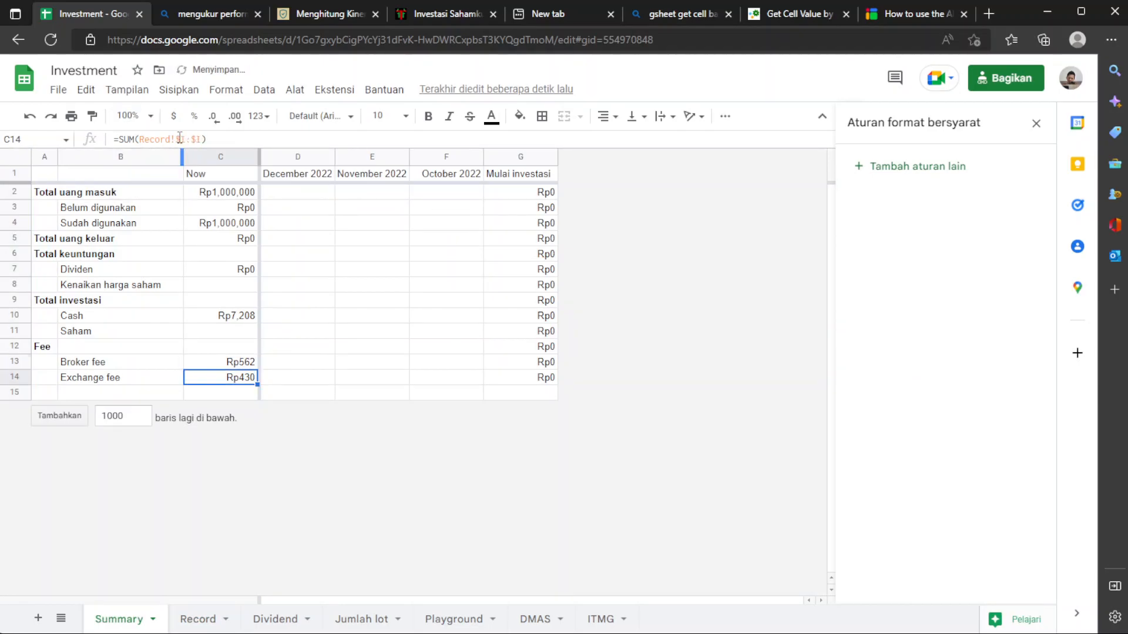
# Add up the broker and exchange fees in Summary's Fee cell C12 by summing C13:C14
pyautogui.click(199, 620)
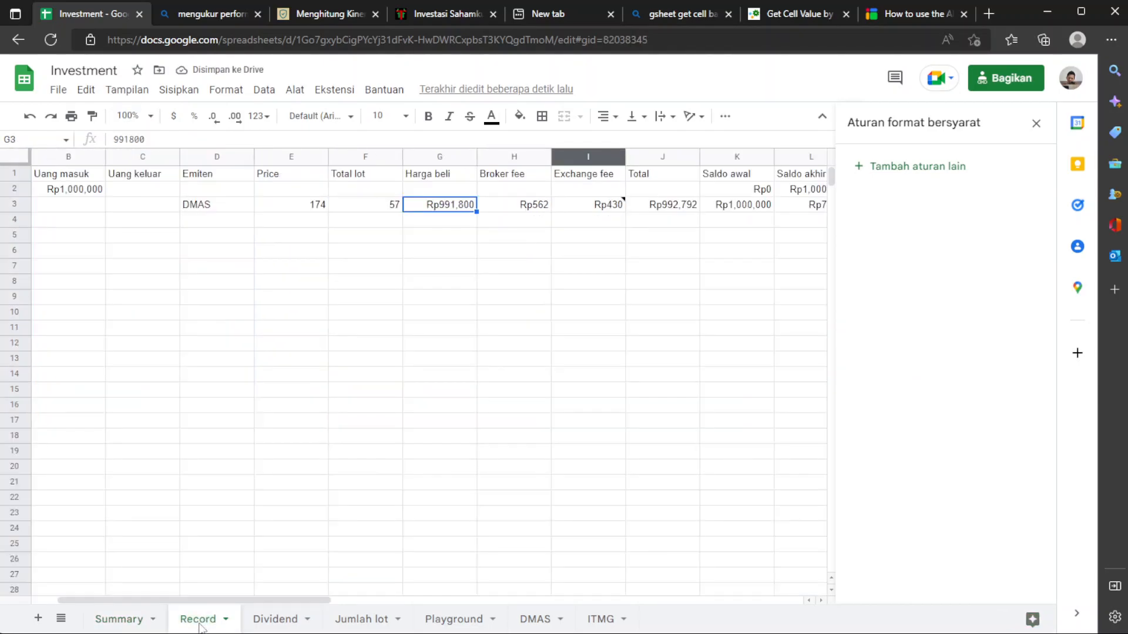
pyautogui.click(118, 619)
pyautogui.click(215, 353)
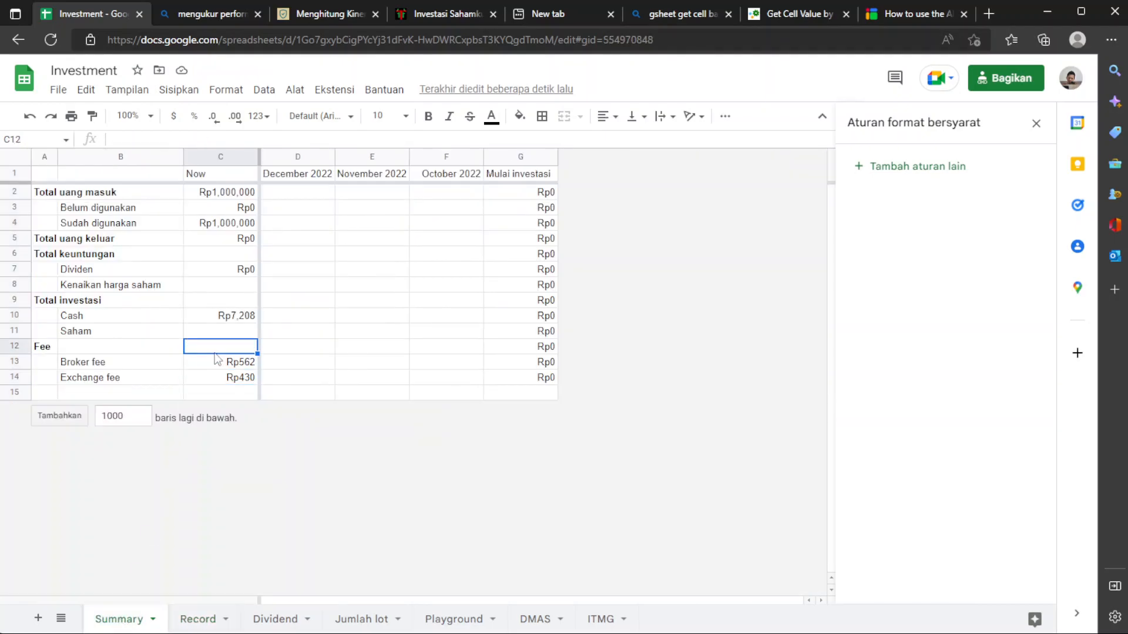
pyautogui.write('=SUM(')
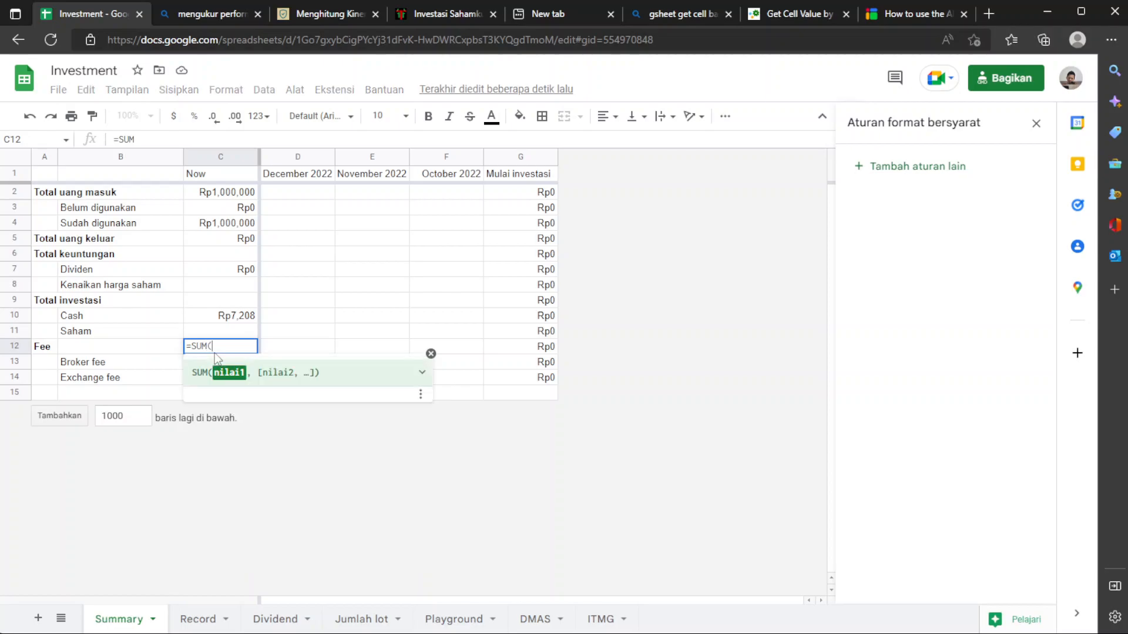
pyautogui.press('Down')
pyautogui.hotkey('shift', 'Down')
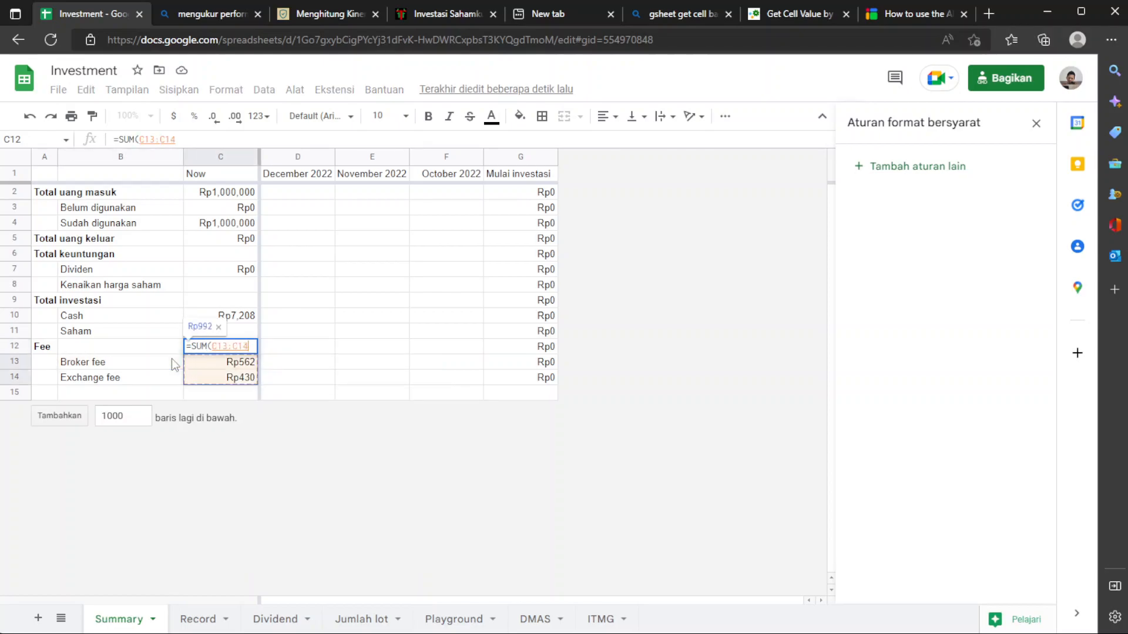
pyautogui.press('Return')
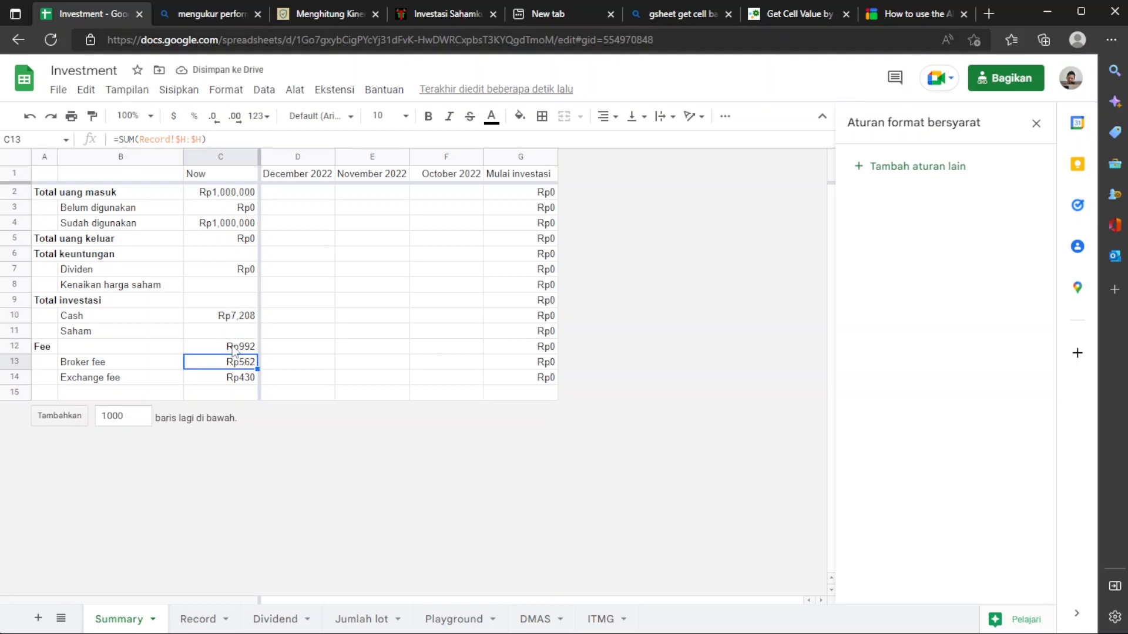
# Check the Fee total and the date value behind the October 2022 header in F1, leaving both as they are
pyautogui.click(234, 351)
pyautogui.click(506, 381)
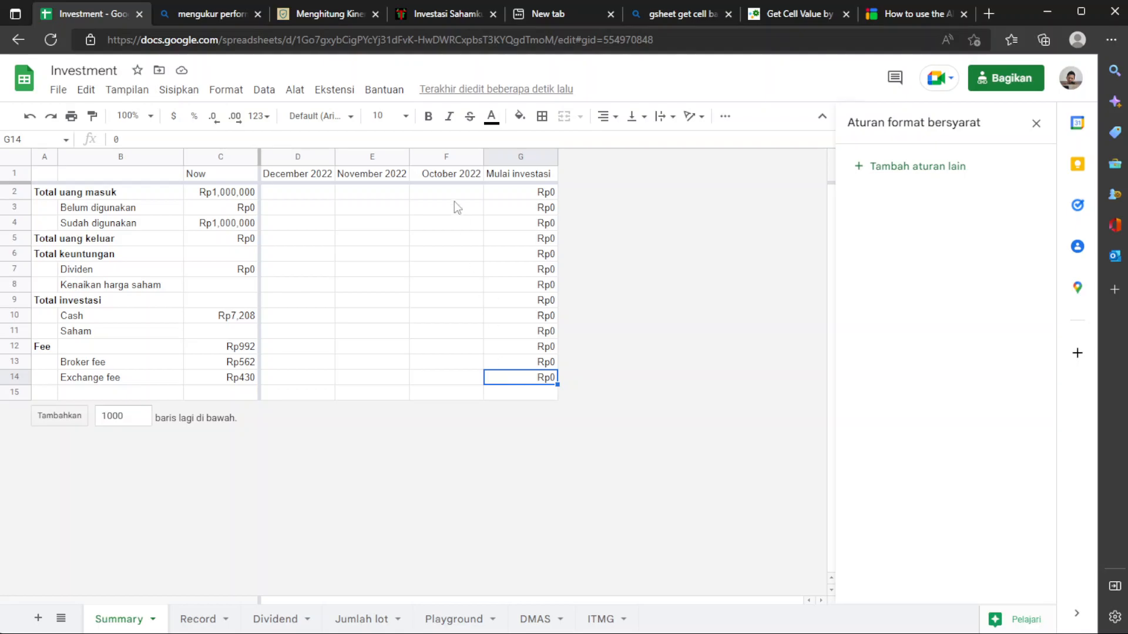
pyautogui.doubleClick(441, 172)
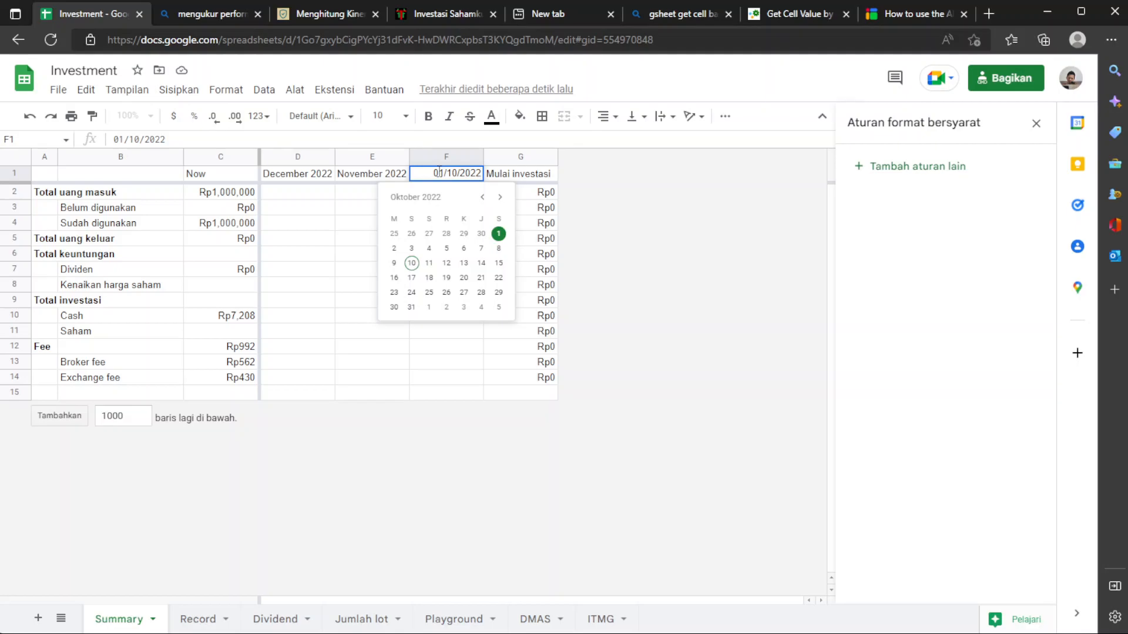
pyautogui.click(334, 224)
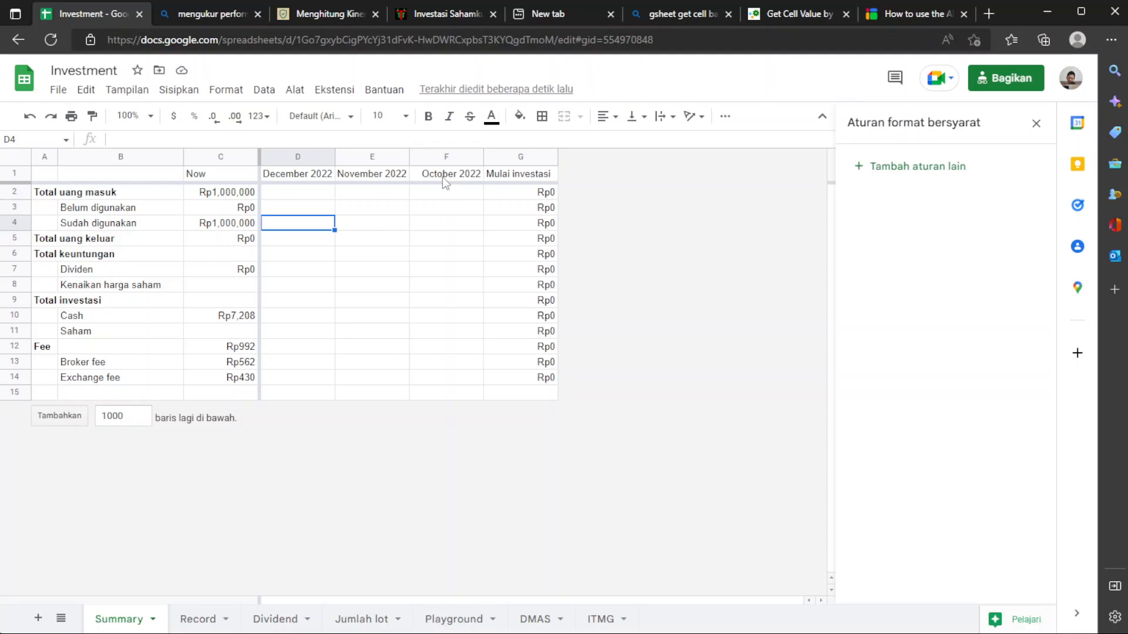
# Try 31/10/2022, 25/10/2022 and 20/10/2022 as the date behind the October 2022 header in F1
pyautogui.doubleClick(443, 177)
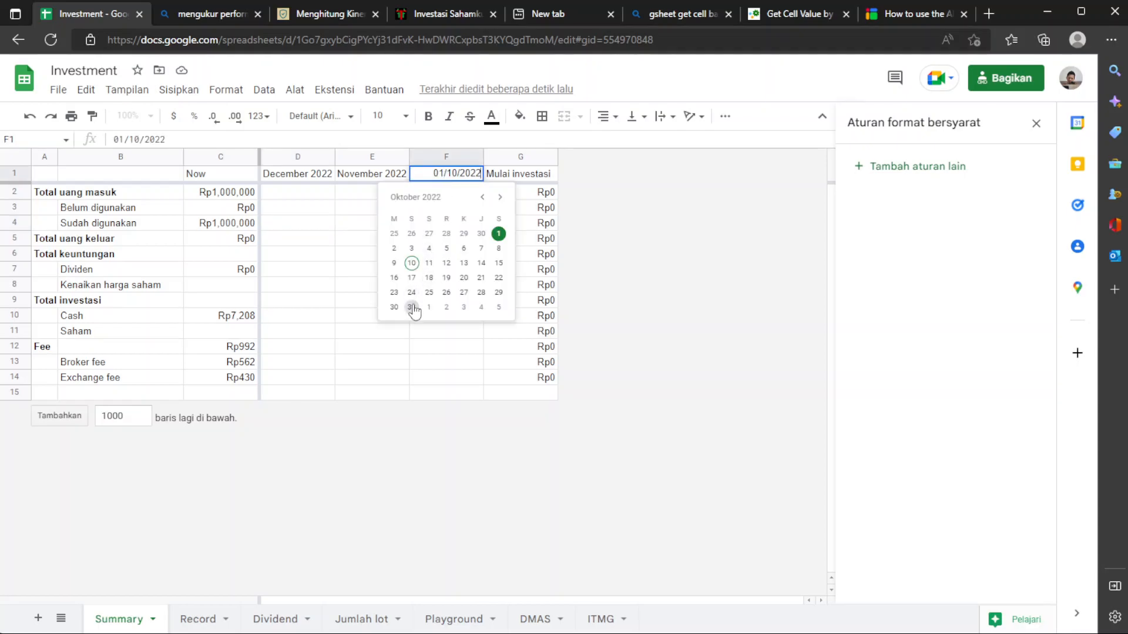
pyautogui.click(413, 307)
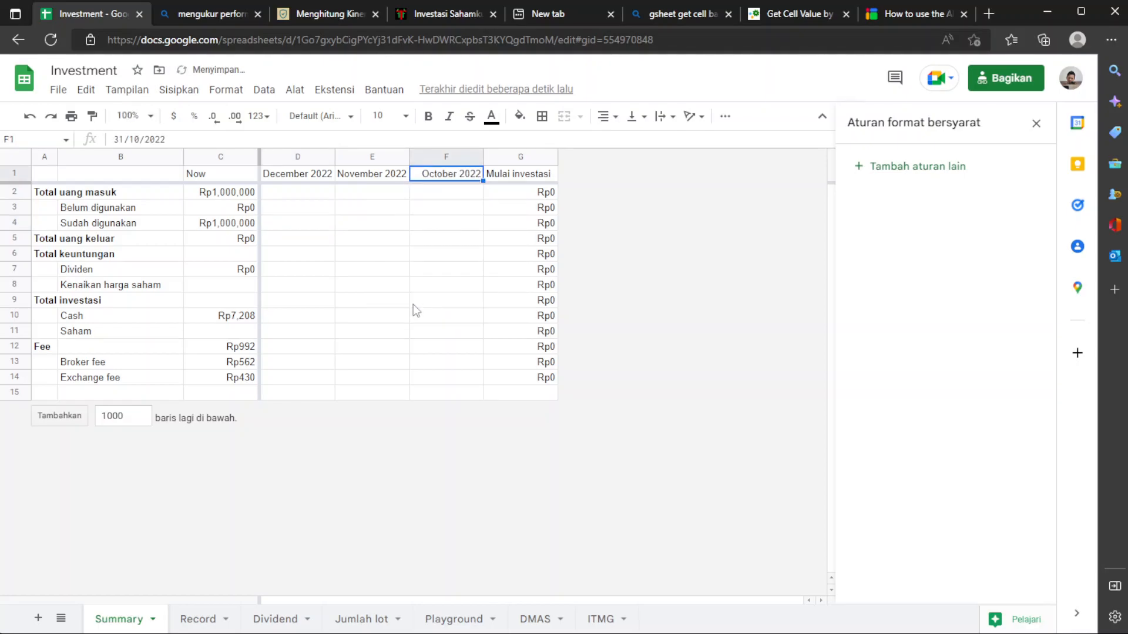
pyautogui.doubleClick(423, 176)
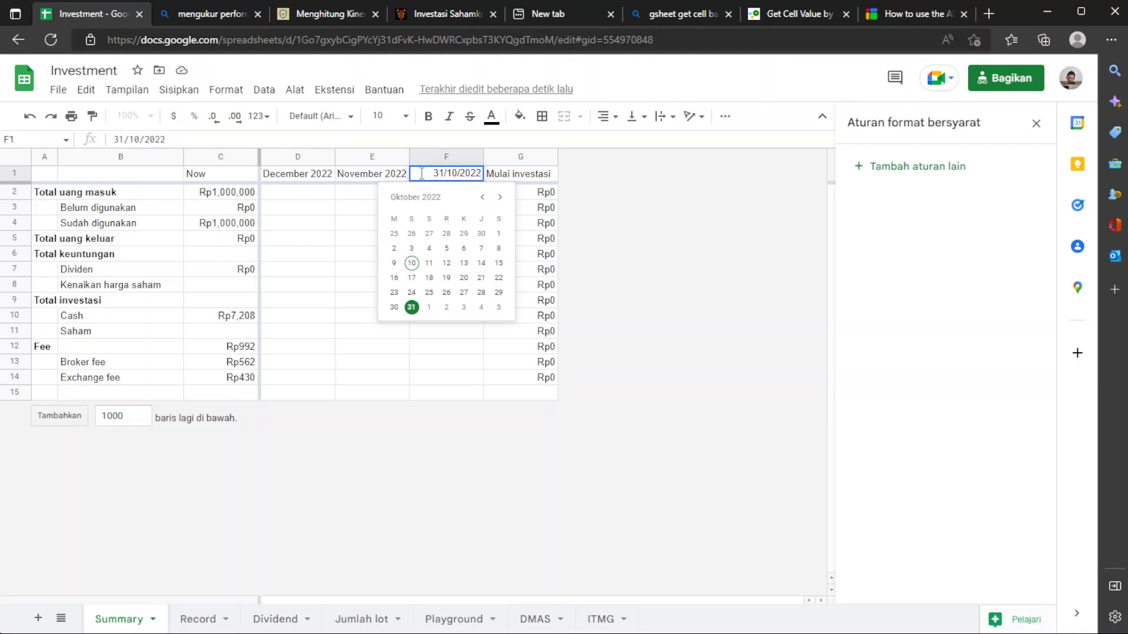
pyautogui.click(428, 292)
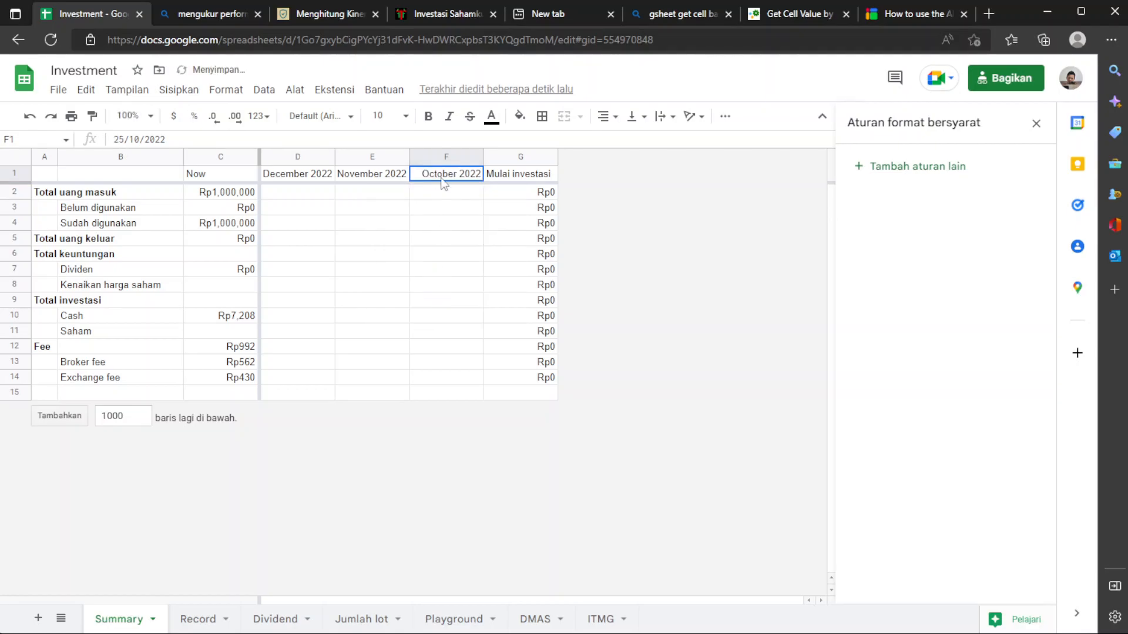
pyautogui.doubleClick(443, 176)
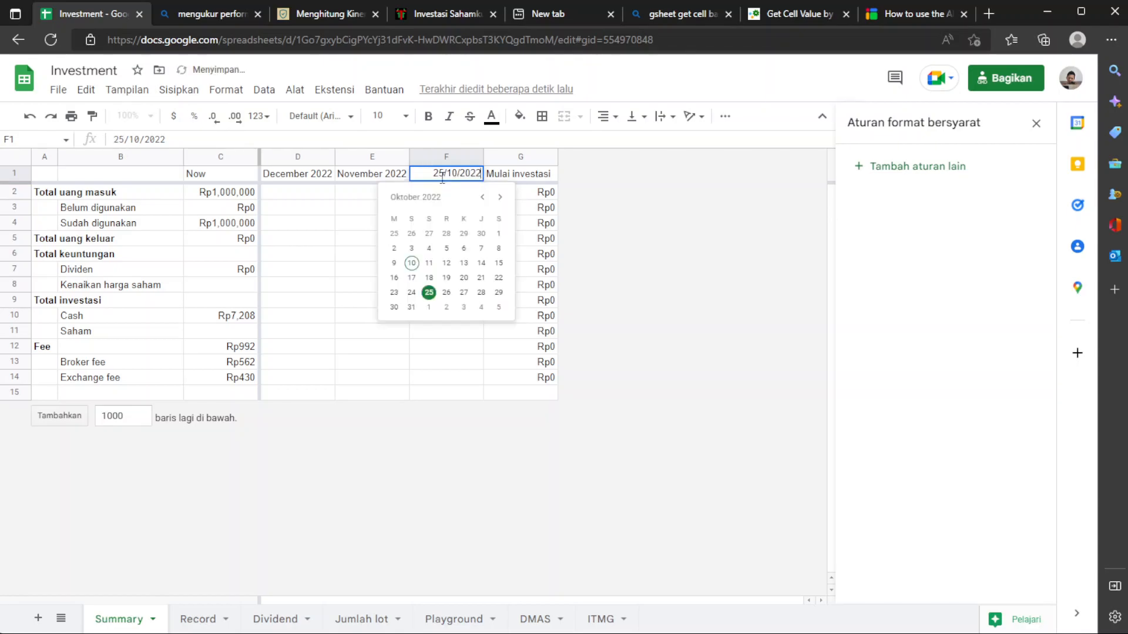
pyautogui.click(462, 277)
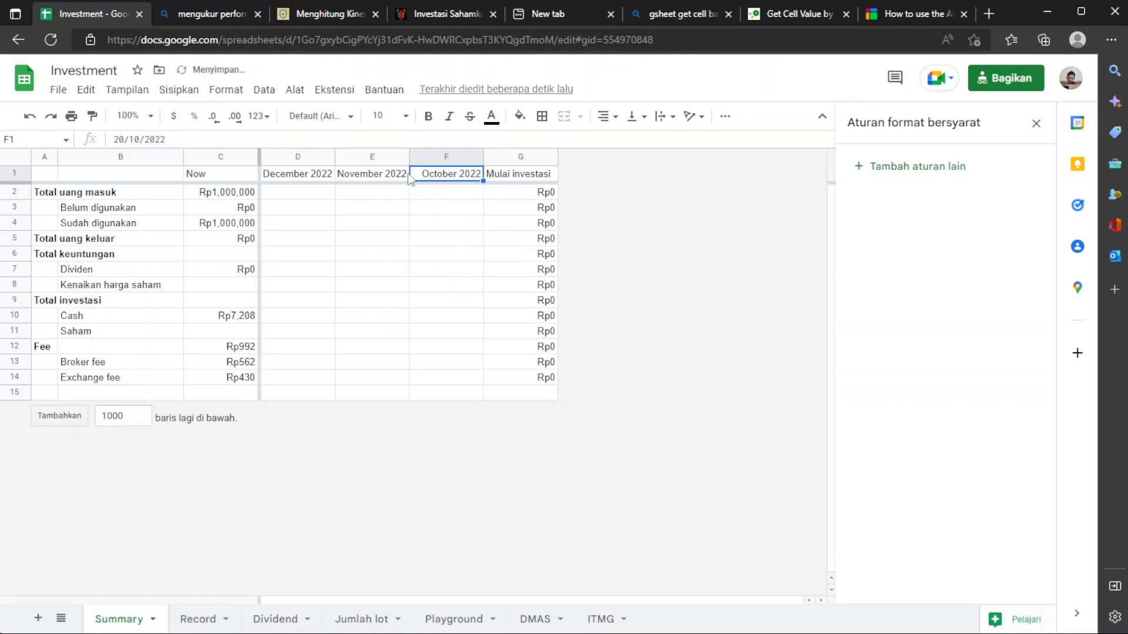
pyautogui.doubleClick(437, 182)
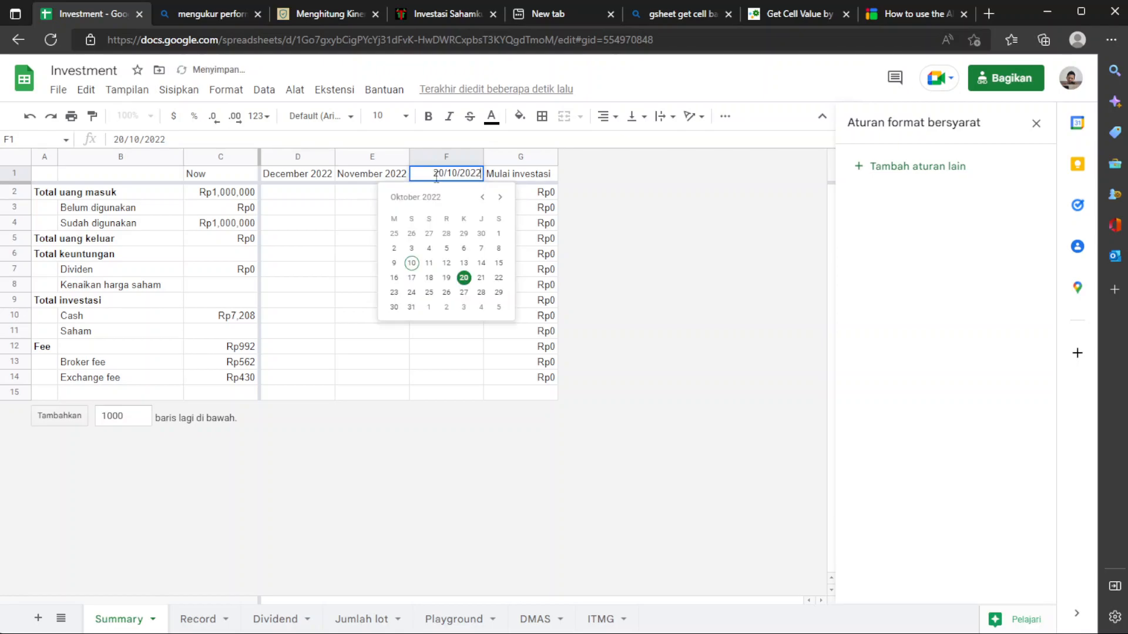
pyautogui.click(470, 279)
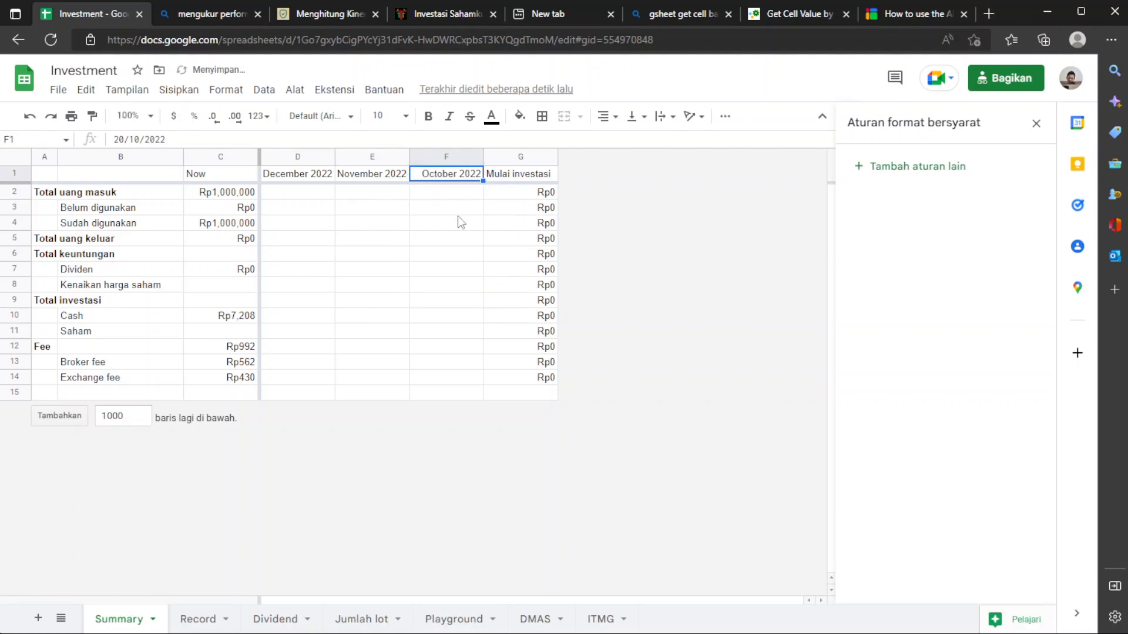
# Set the October header date in F1 to 31/10/2022 and the November header date in E1 to 30/11/2022
pyautogui.doubleClick(451, 179)
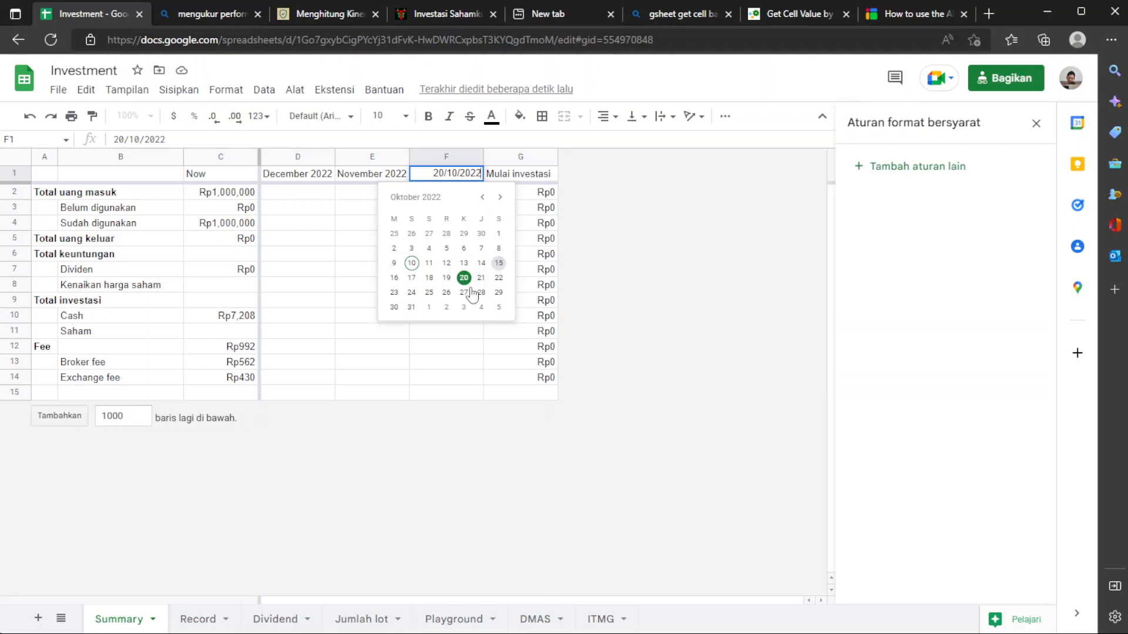
pyautogui.click(412, 308)
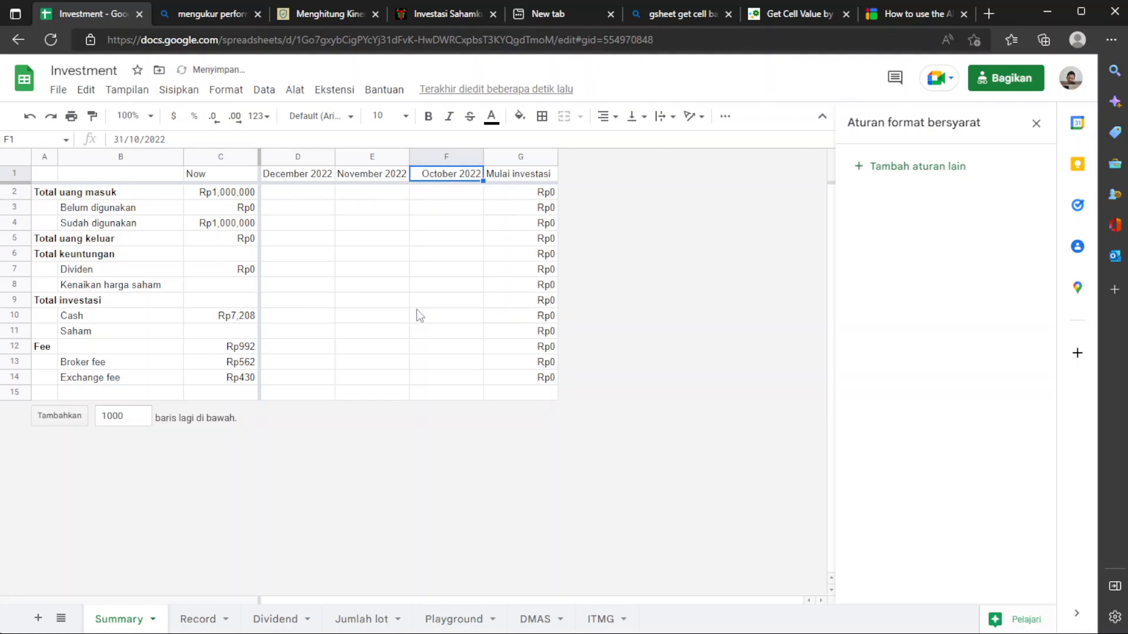
pyautogui.moveTo(238, 196); pyautogui.dragTo(238, 362)
pyautogui.moveTo(463, 196); pyautogui.dragTo(439, 383)
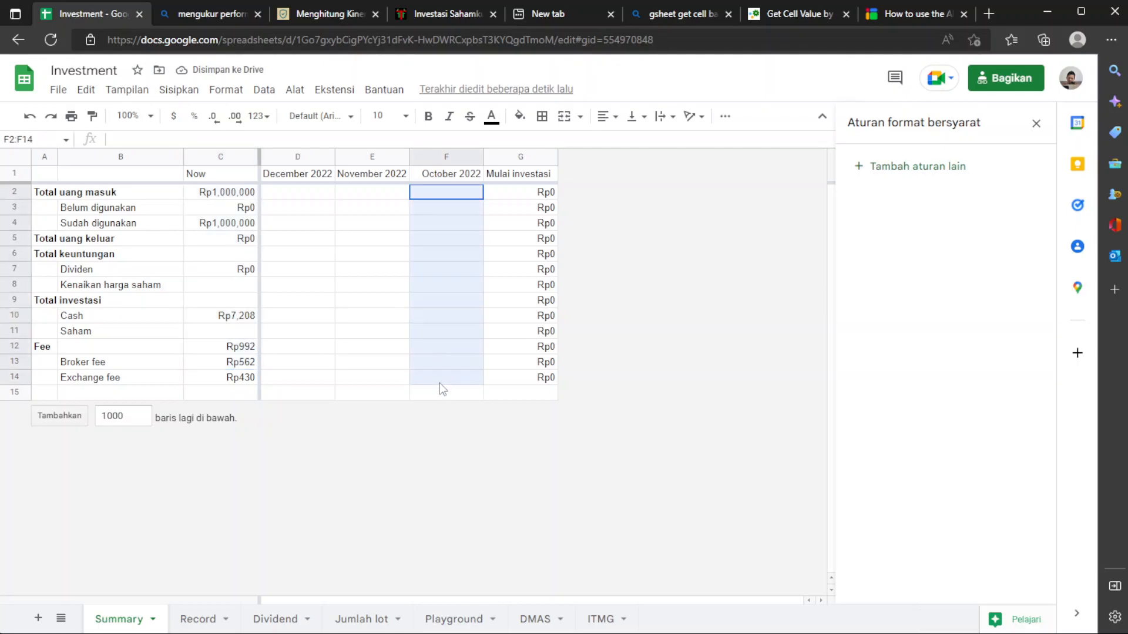
pyautogui.click(463, 179)
pyautogui.doubleClick(463, 180)
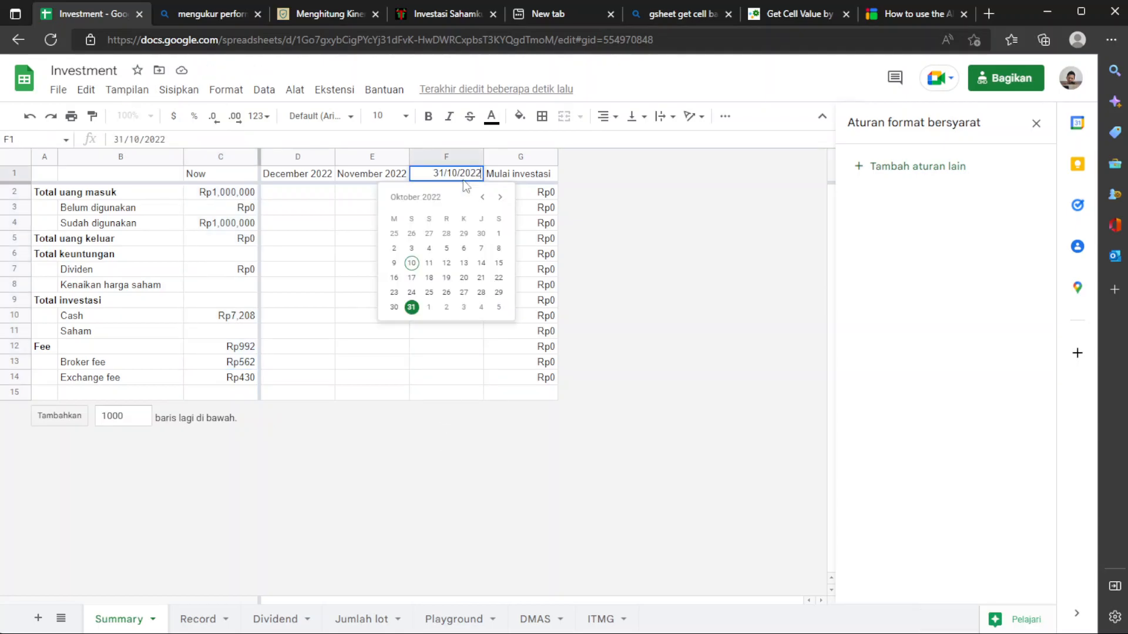
pyautogui.click(413, 308)
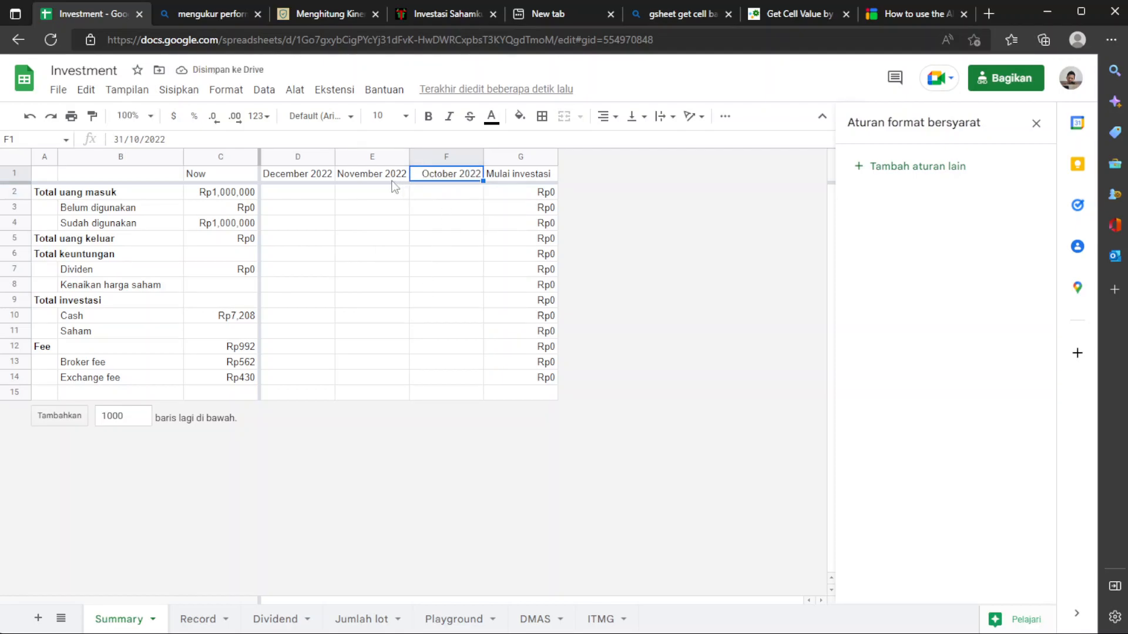
pyautogui.doubleClick(376, 174)
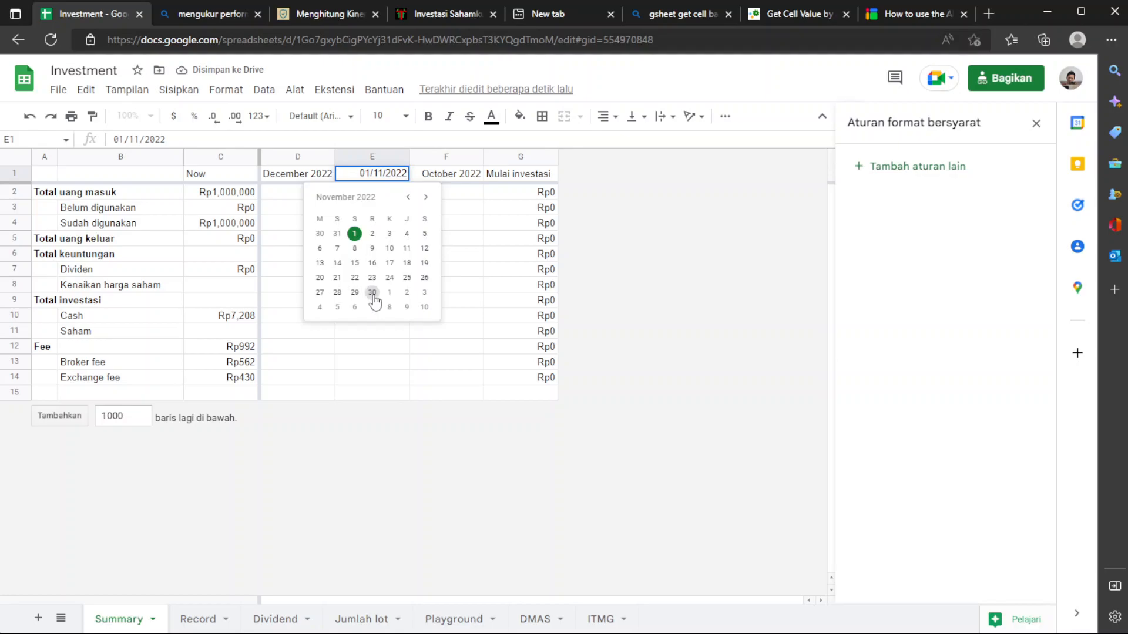
pyautogui.click(372, 293)
pyautogui.moveTo(428, 174); pyautogui.dragTo(88, 177)
pyautogui.moveTo(284, 200); pyautogui.dragTo(288, 188)
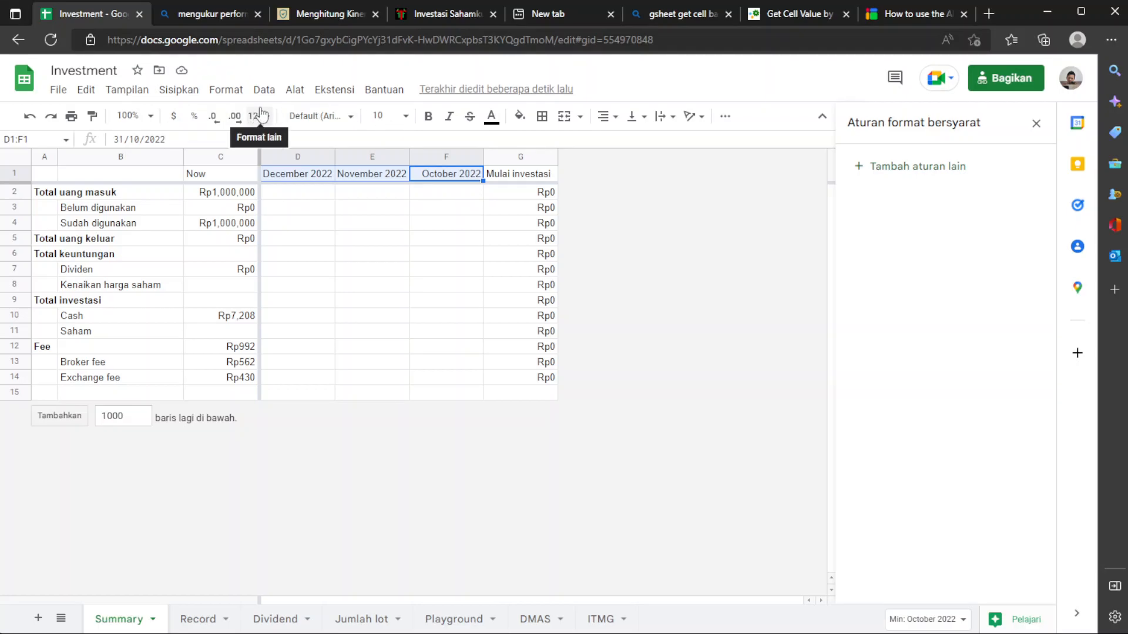
pyautogui.click(177, 90)
pyautogui.moveTo(220, 92)
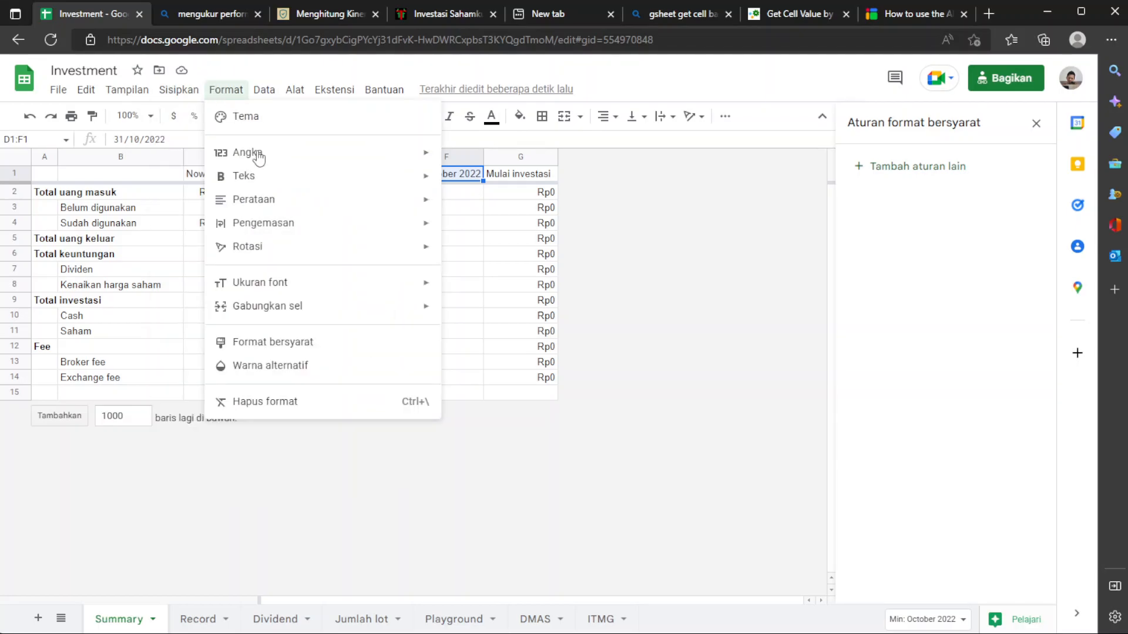
pyautogui.moveTo(277, 157)
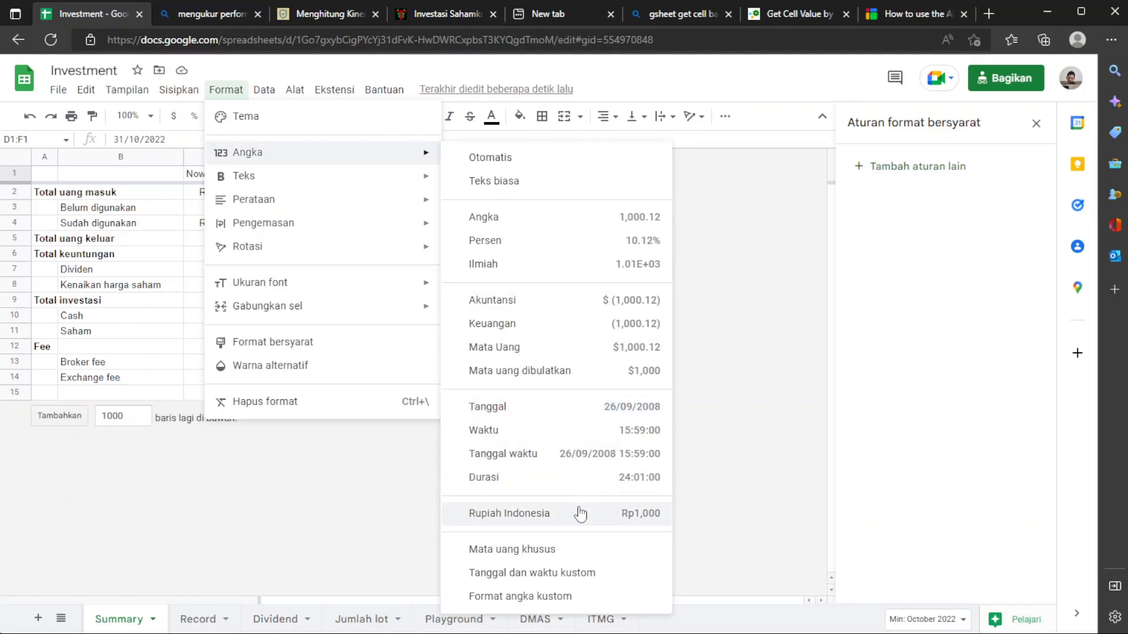
pyautogui.click(705, 379)
# Re-enter the October header date in F1 as 31 October 2022
pyautogui.click(452, 176)
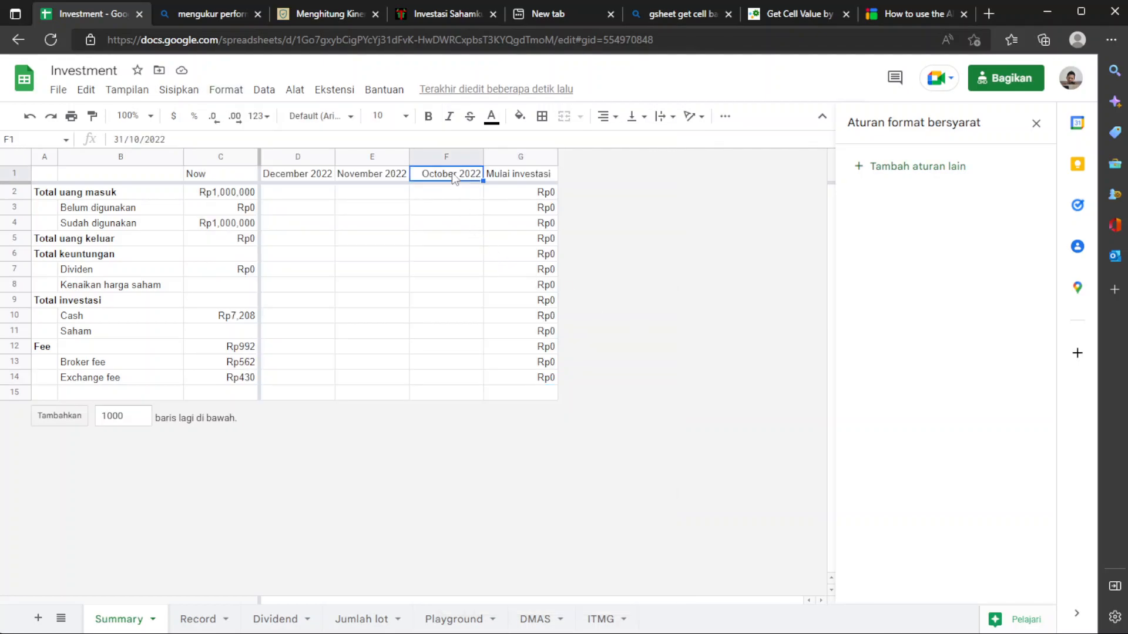
pyautogui.write('31 October 2022')
pyautogui.press('Return')
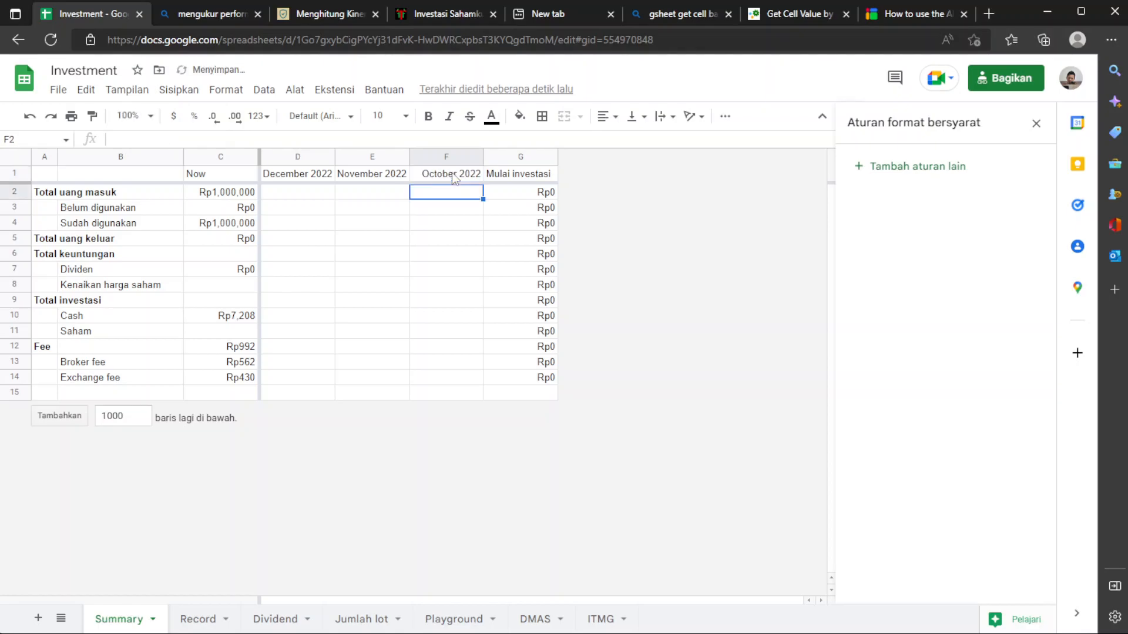
pyautogui.click(452, 177)
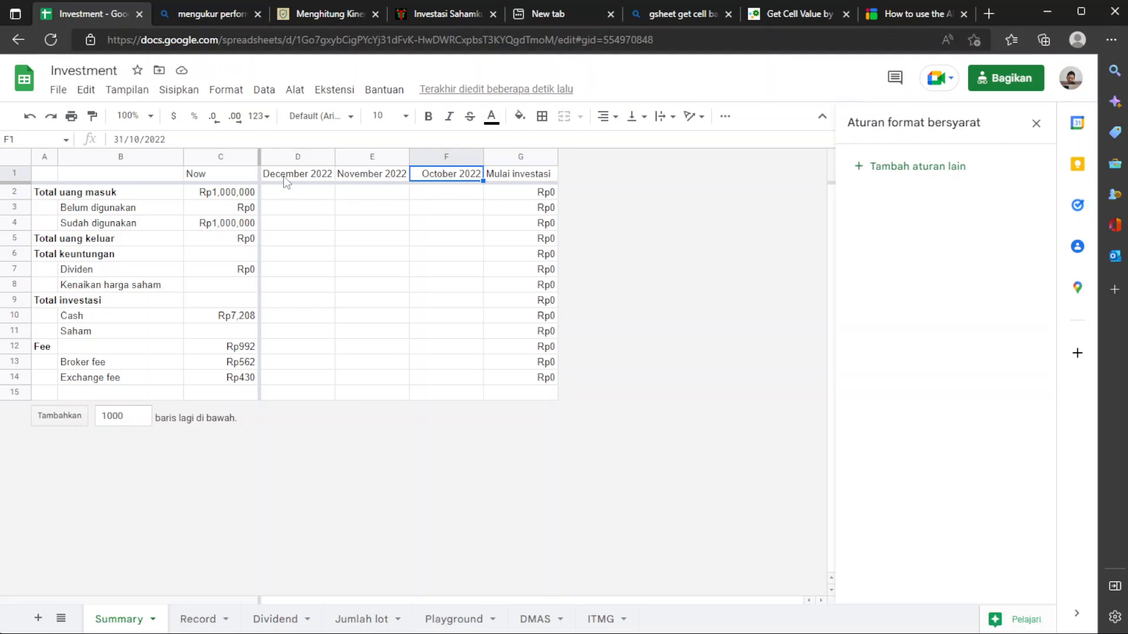
# Set the December header date in D1 to 31/12/2022, and check the November date in E1
pyautogui.click(355, 173)
pyautogui.click(308, 177)
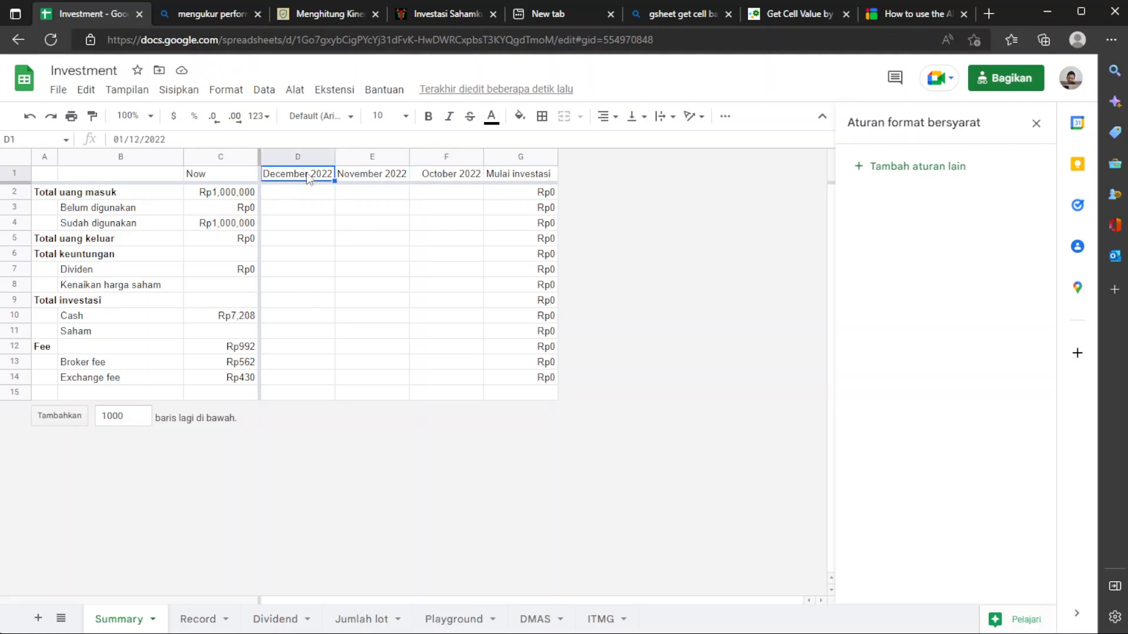
pyautogui.doubleClick(308, 177)
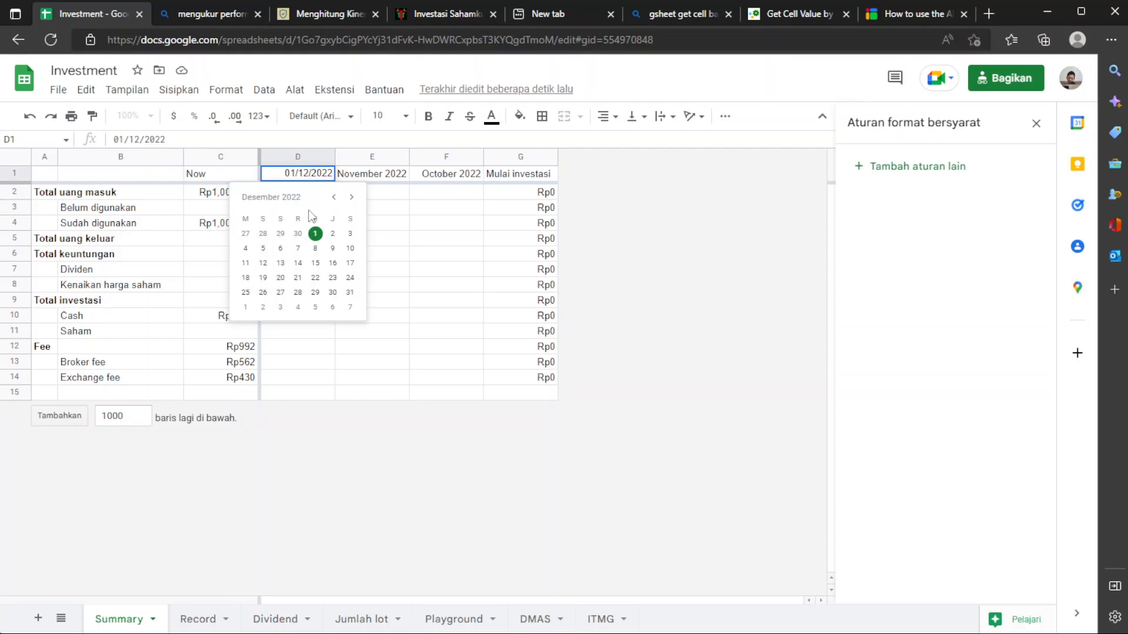
pyautogui.click(347, 293)
pyautogui.click(346, 287)
pyautogui.click(370, 178)
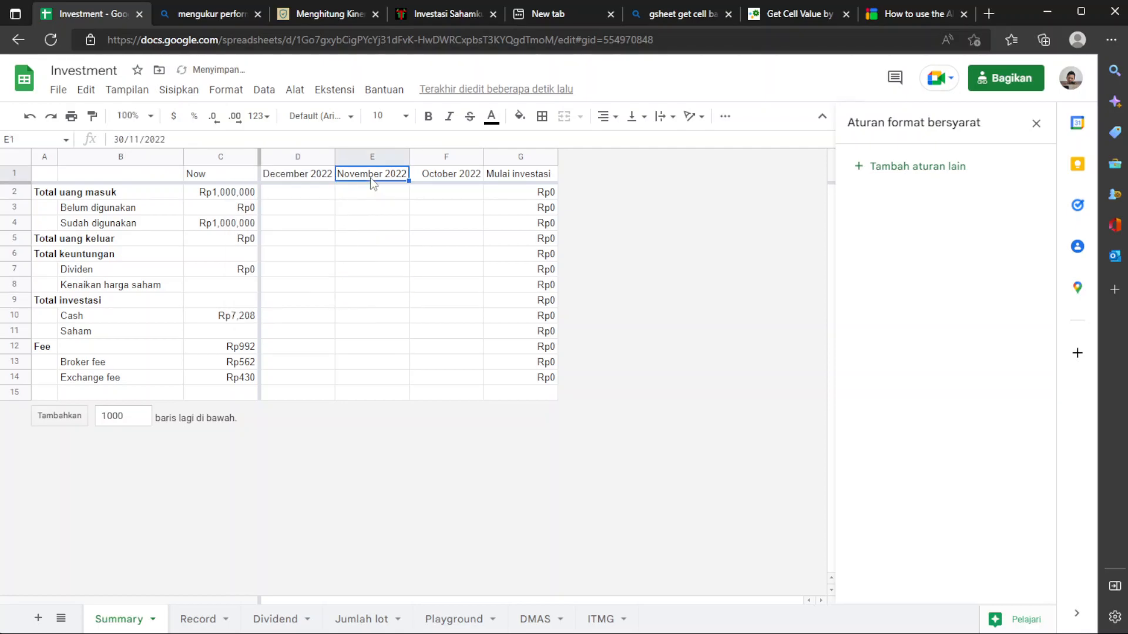
# Apply the custom number format DD mmmm yyyy to the date headers in D1:F1 so they include the day
pyautogui.moveTo(453, 179); pyautogui.dragTo(285, 174)
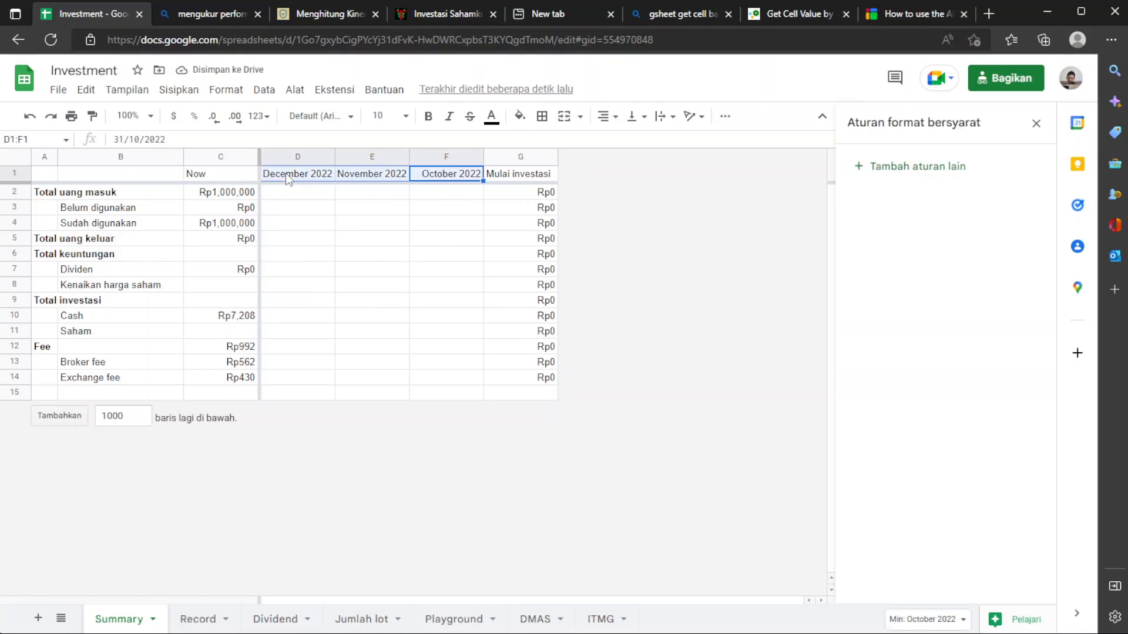
pyautogui.click(185, 94)
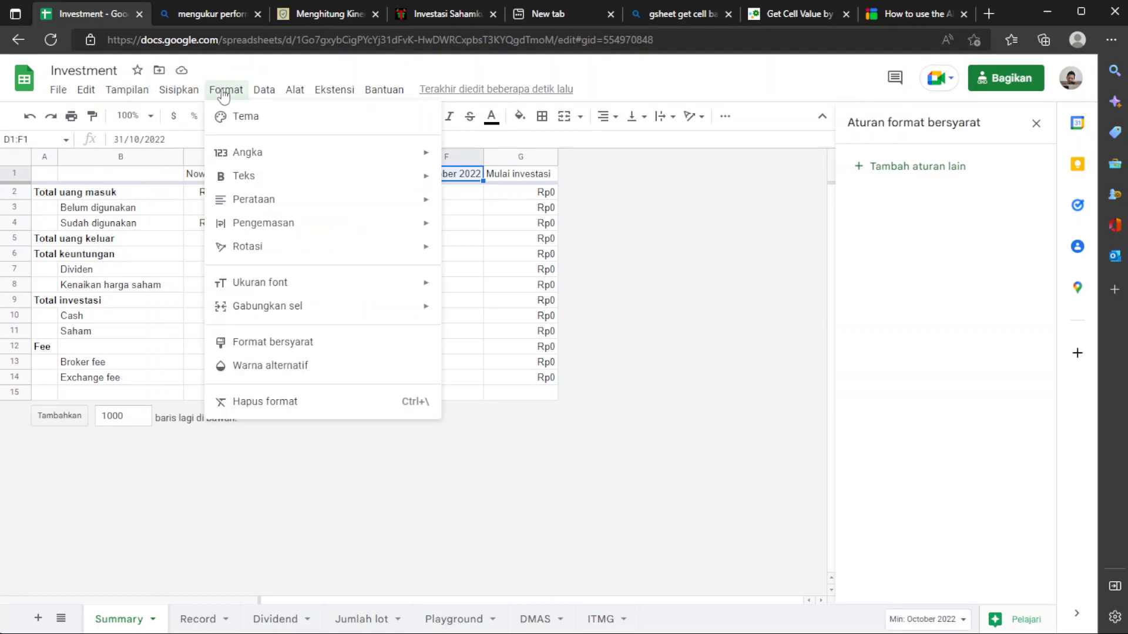
pyautogui.moveTo(276, 154)
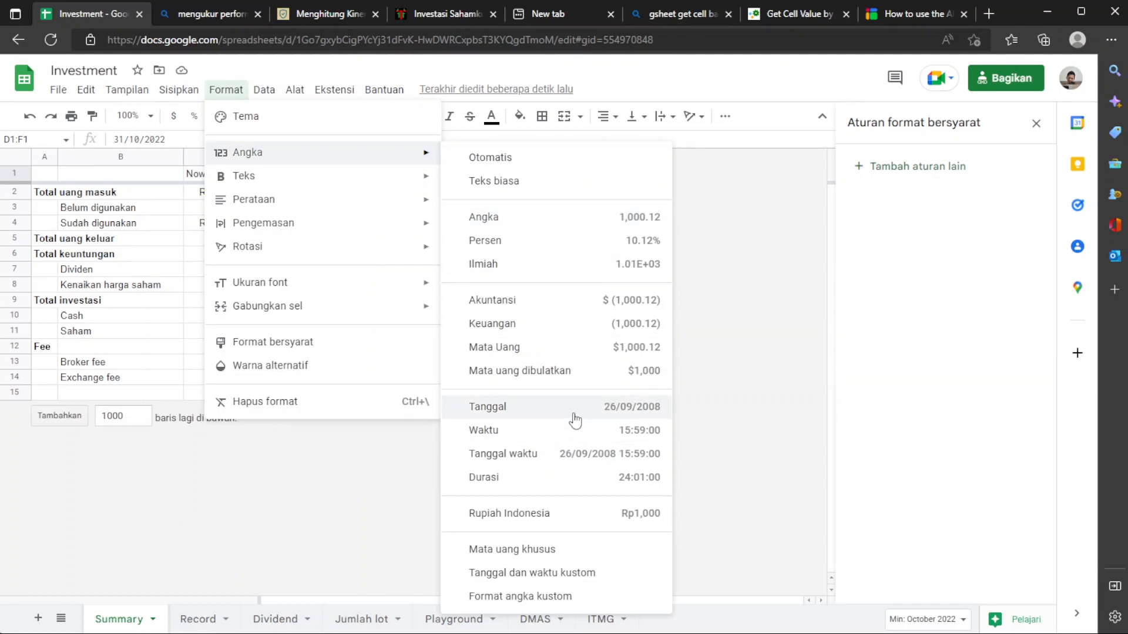
pyautogui.click(528, 600)
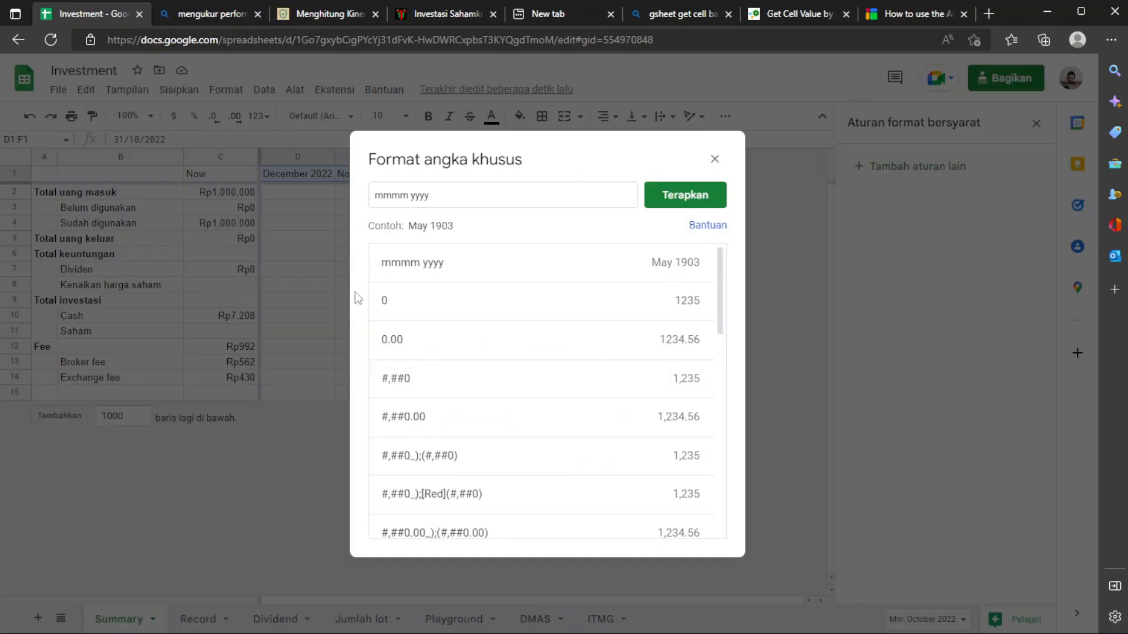
pyautogui.scroll(-2, 442, 326)
pyautogui.scroll(-8, 442, 326)
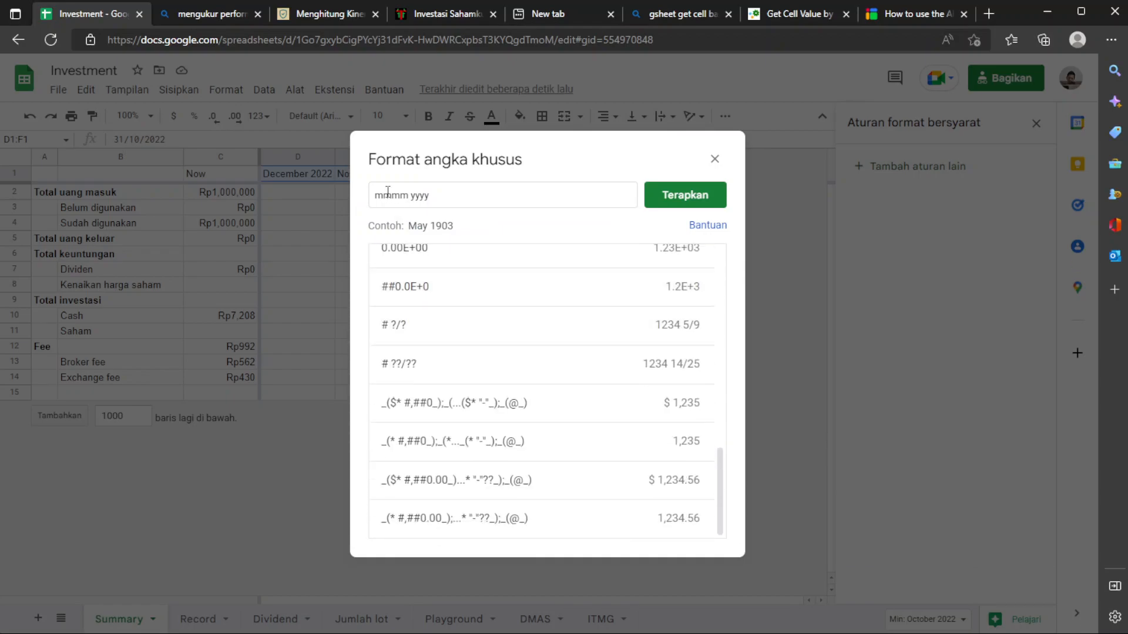
pyautogui.scroll(10, 461, 327)
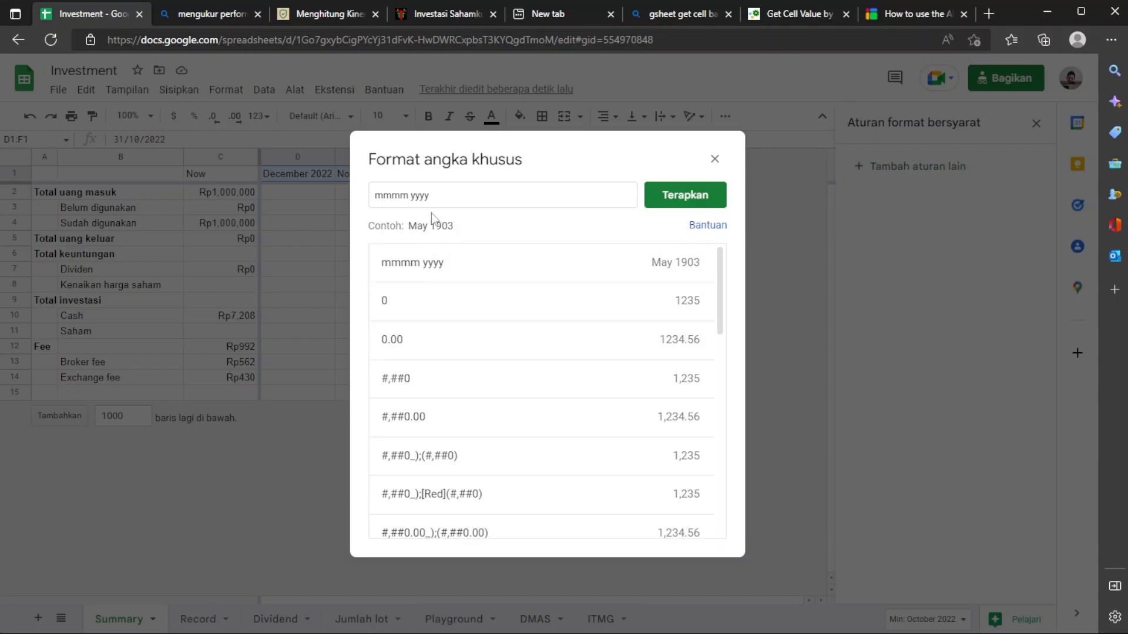
pyautogui.click(379, 195)
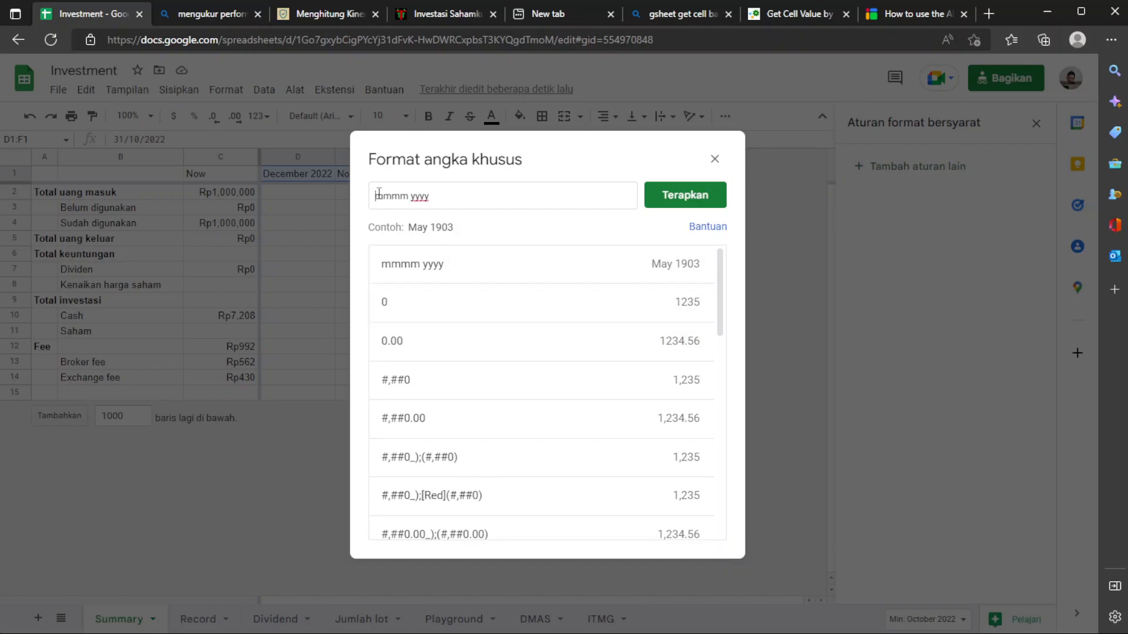
pyautogui.write('dd')
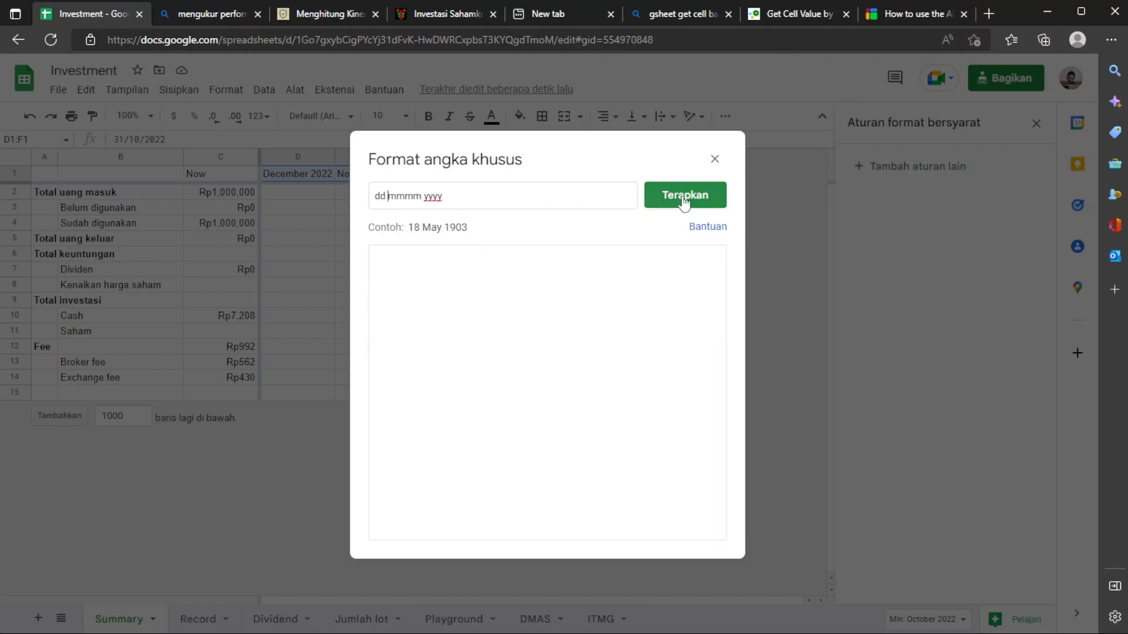
pyautogui.press('BackSpace')
pyautogui.press('BackSpace')
pyautogui.press('BackSpace')
pyautogui.write('DD')
pyautogui.click(666, 207)
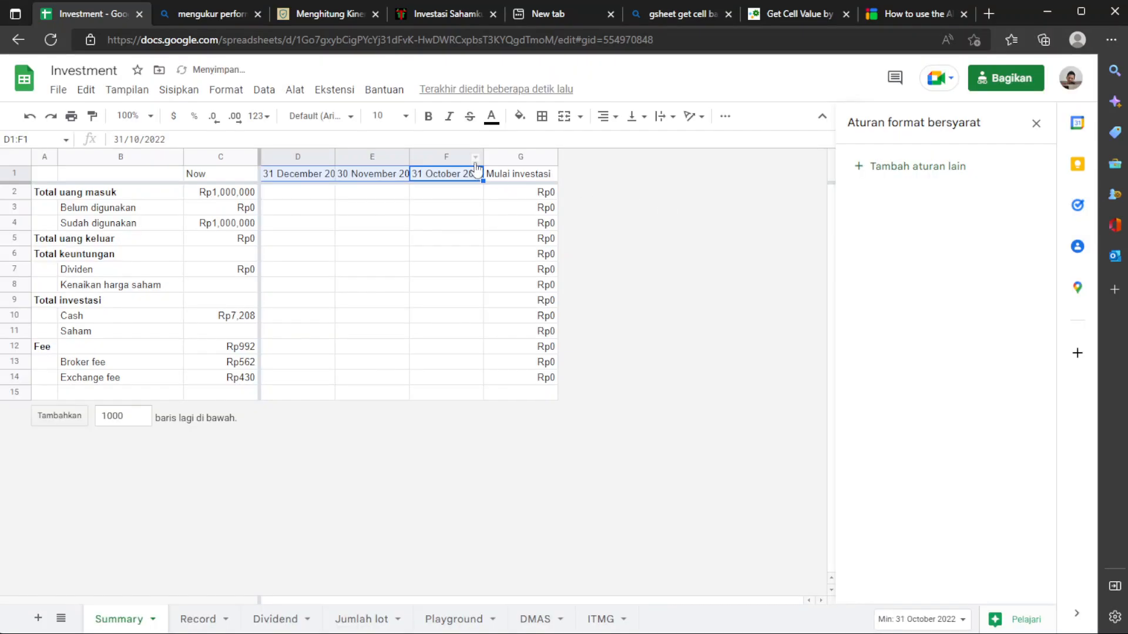
# Fit the widths of columns F, E and D to their full date headers, and open the E1 date for checking
pyautogui.doubleClick(483, 157)
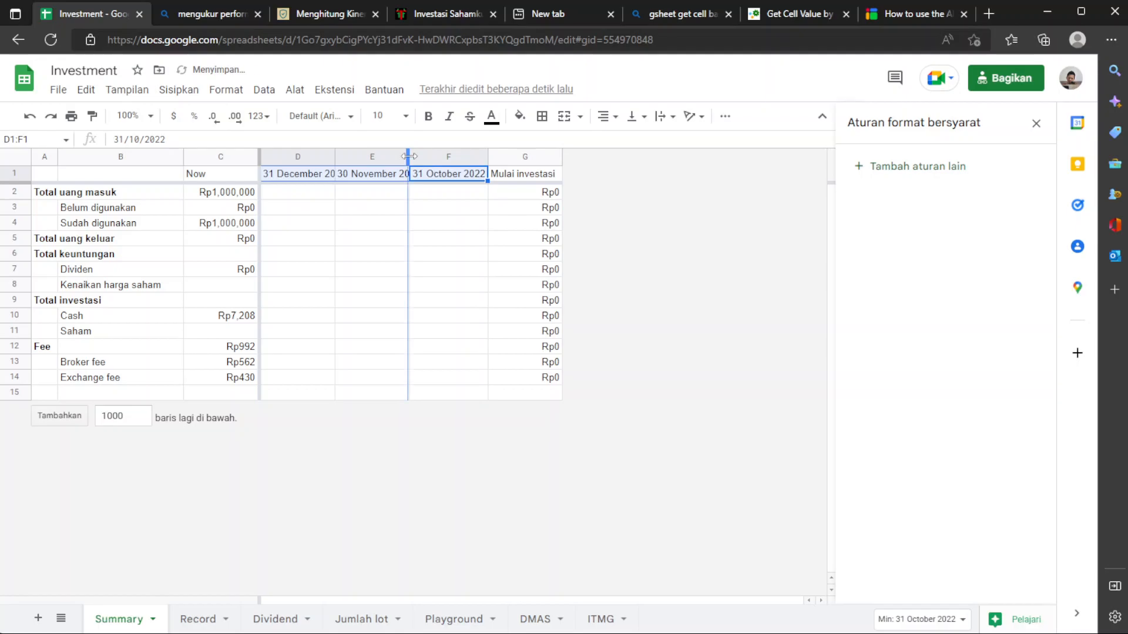
pyautogui.doubleClick(408, 157)
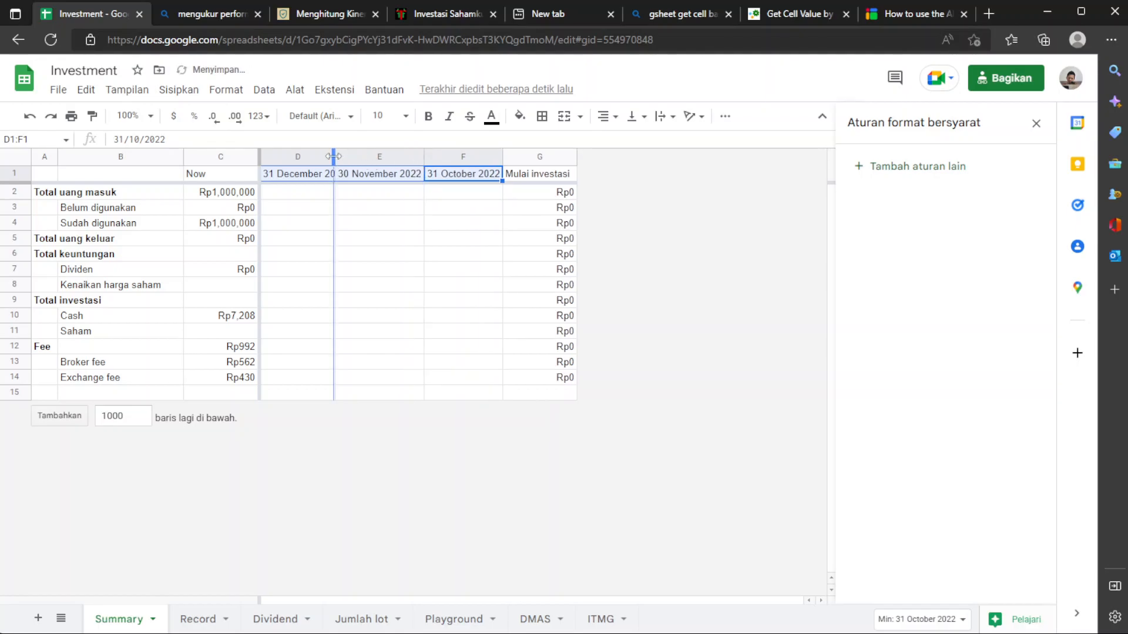
pyautogui.doubleClick(334, 156)
pyautogui.doubleClick(388, 178)
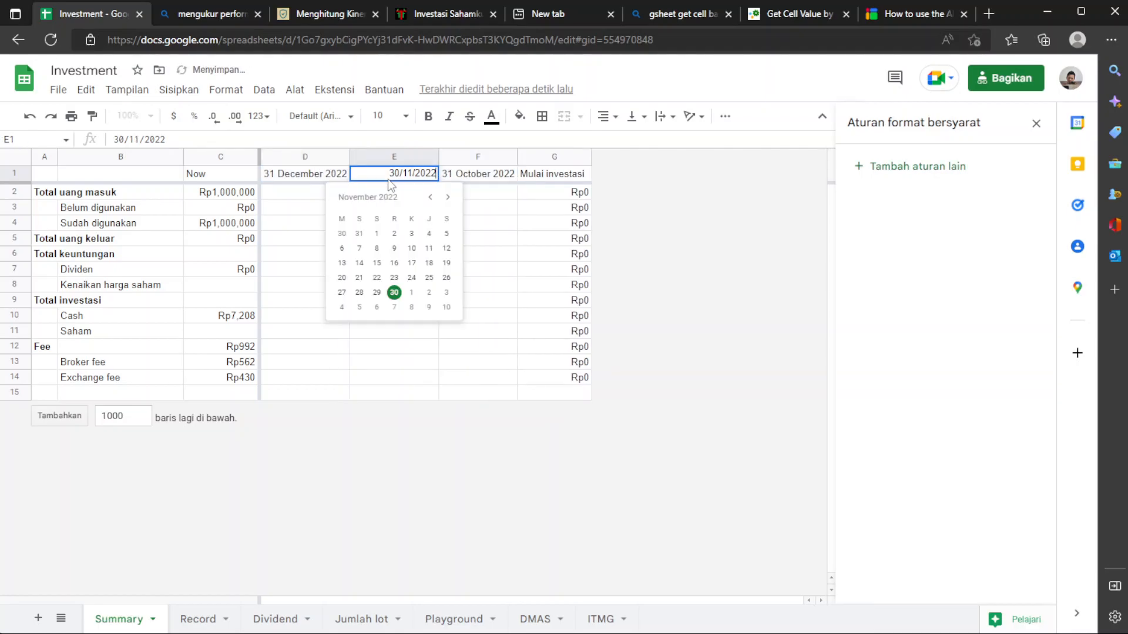
pyautogui.click(506, 253)
pyautogui.click(477, 318)
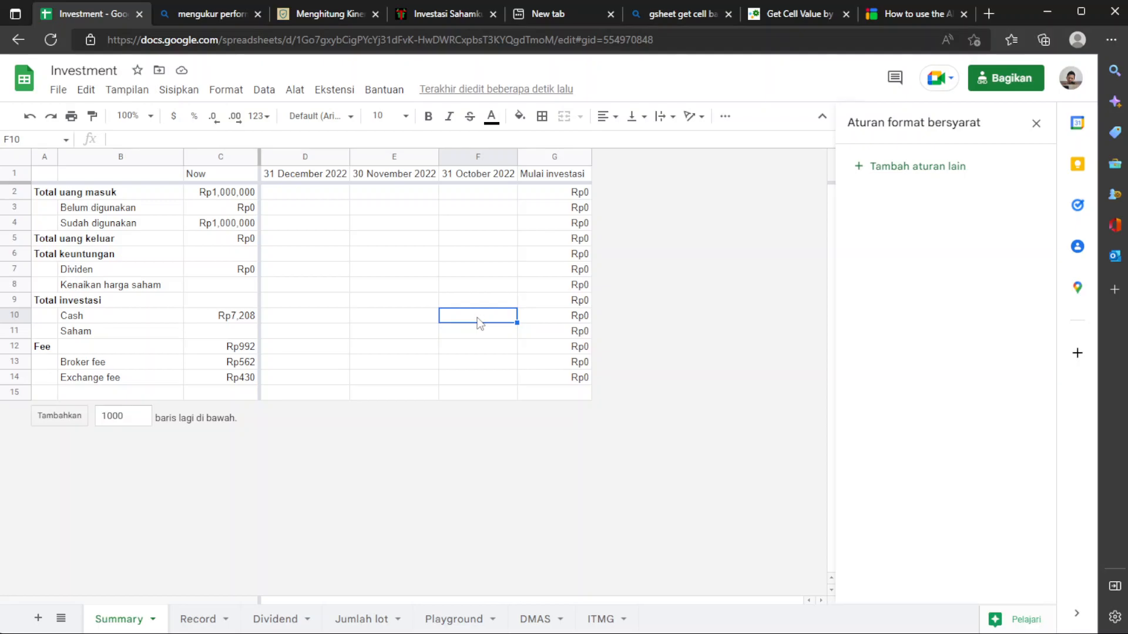
pyautogui.click(497, 175)
pyautogui.click(486, 290)
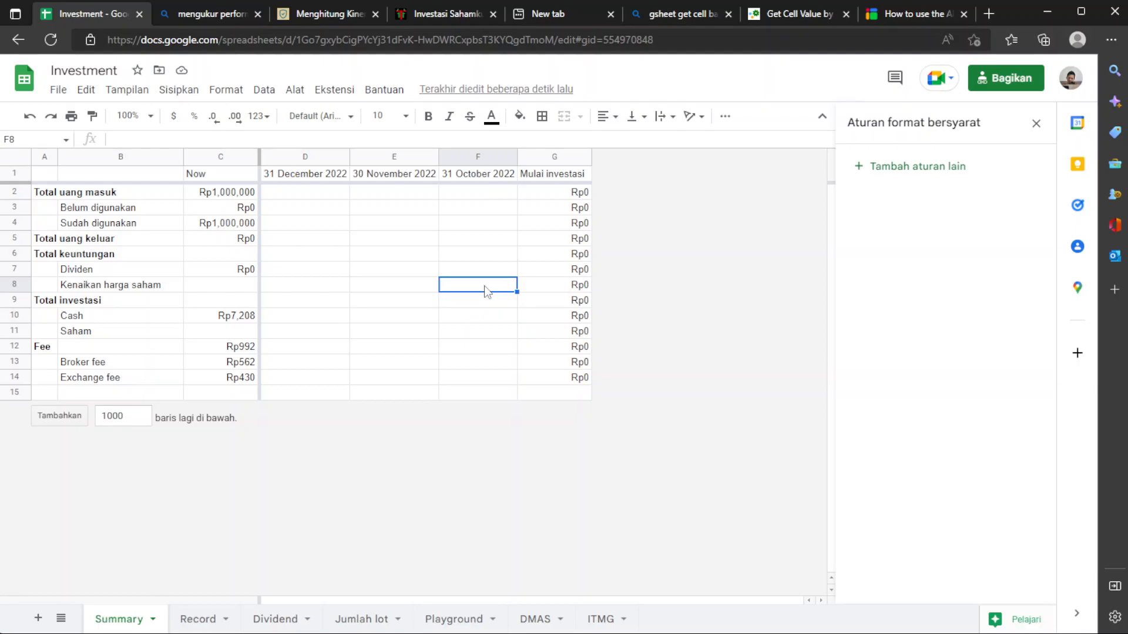
pyautogui.click(538, 174)
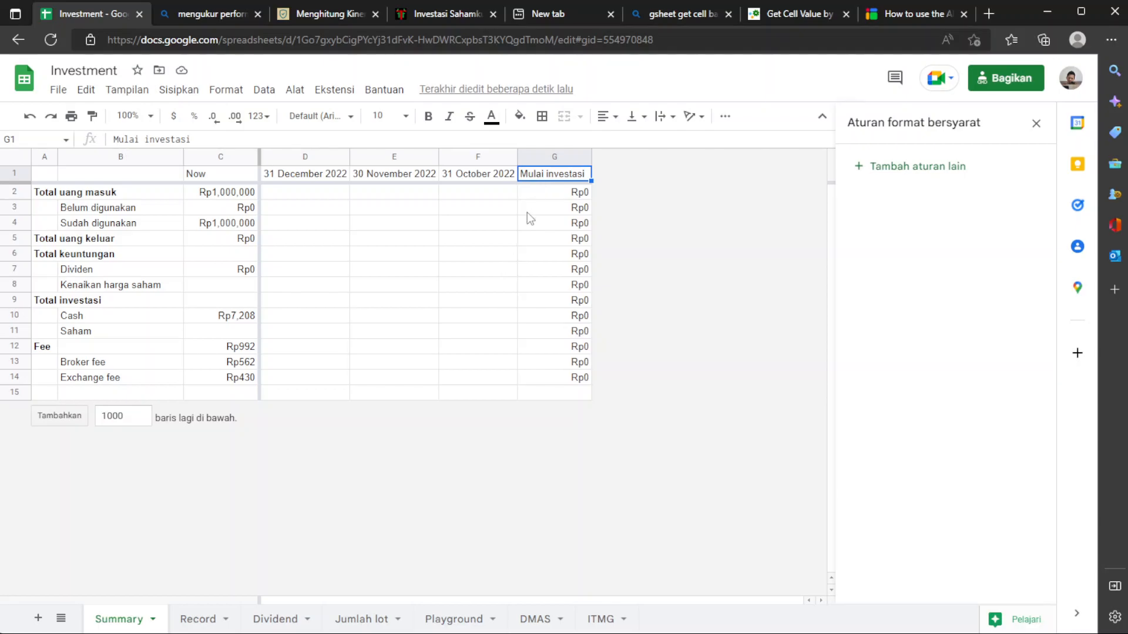
pyautogui.click(473, 305)
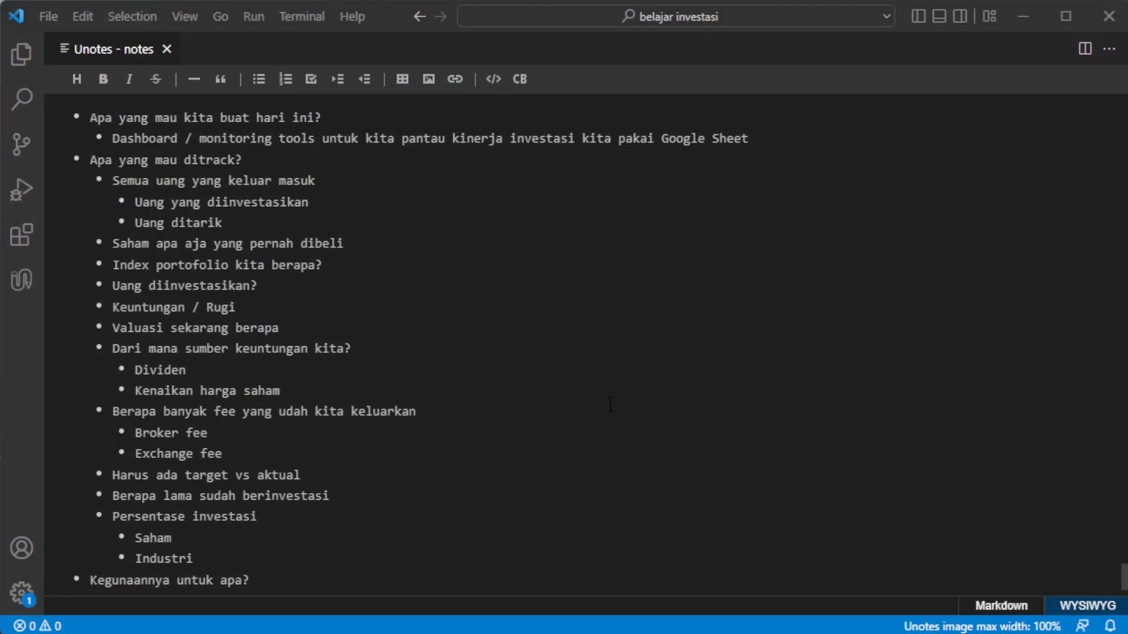
# Switch to the investment notes in Visual Studio Code and review the first items under "Apa yang mau ditrack?"
pyautogui.click(486, 303)
pyautogui.scroll(3, 486, 303)
pyautogui.scroll(-3, 485, 303)
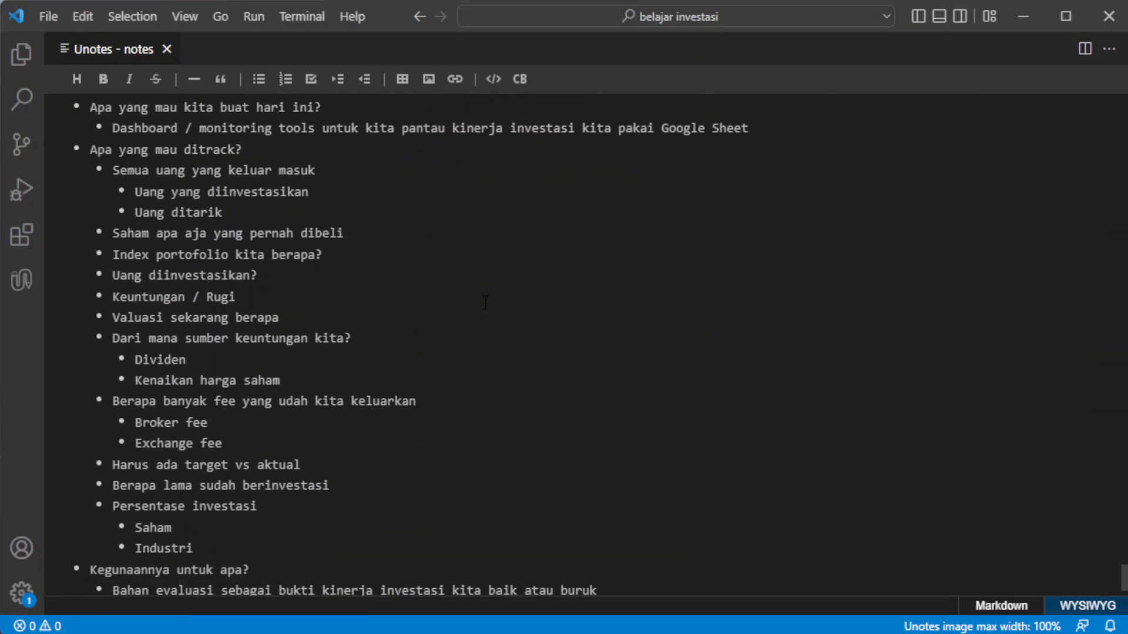
pyautogui.moveTo(111, 171); pyautogui.dragTo(277, 207)
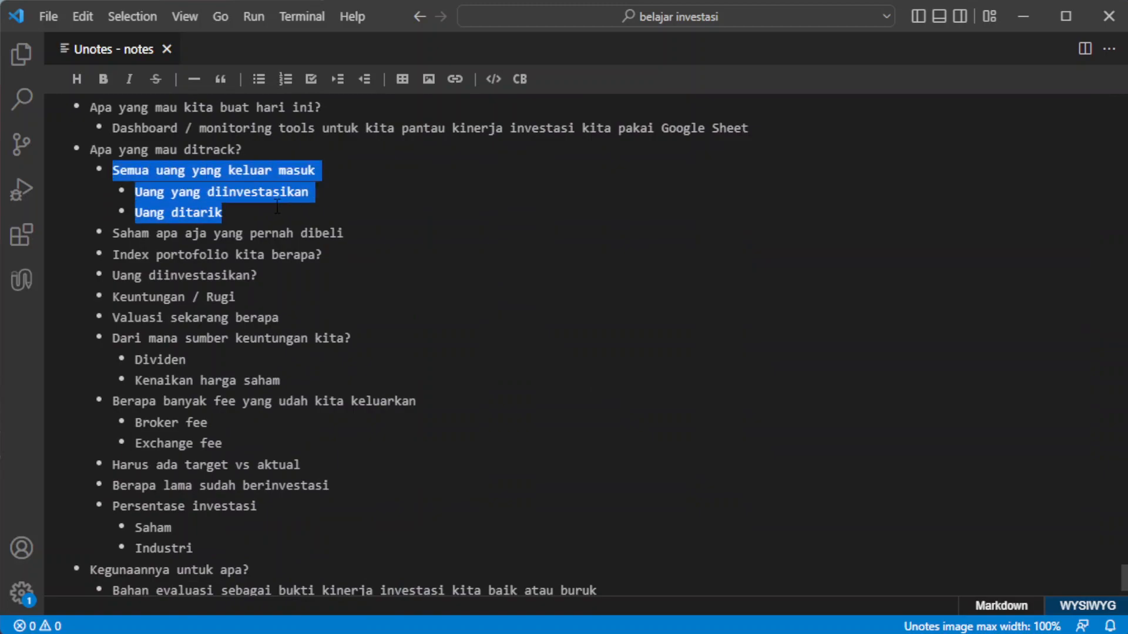
pyautogui.moveTo(112, 233); pyautogui.dragTo(370, 244)
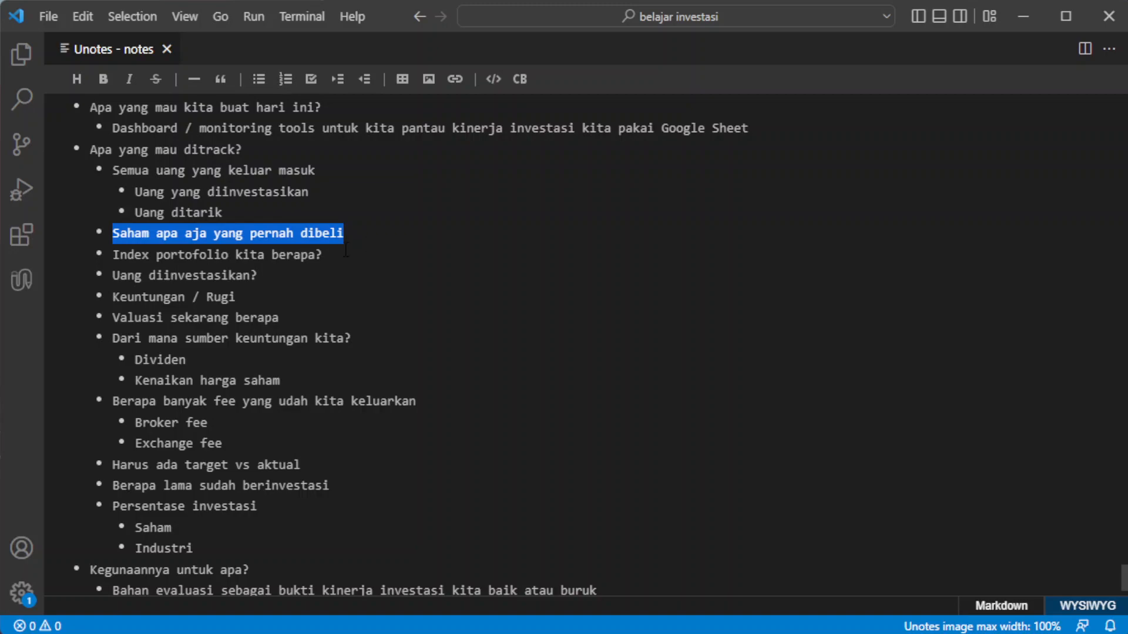
# Make "Semua uang yang keluar masuk" and "Saham apa aja yang pernah dibeli" checked task items, and "Index portofolio kita berapa?" an unchecked one
pyautogui.click(120, 170)
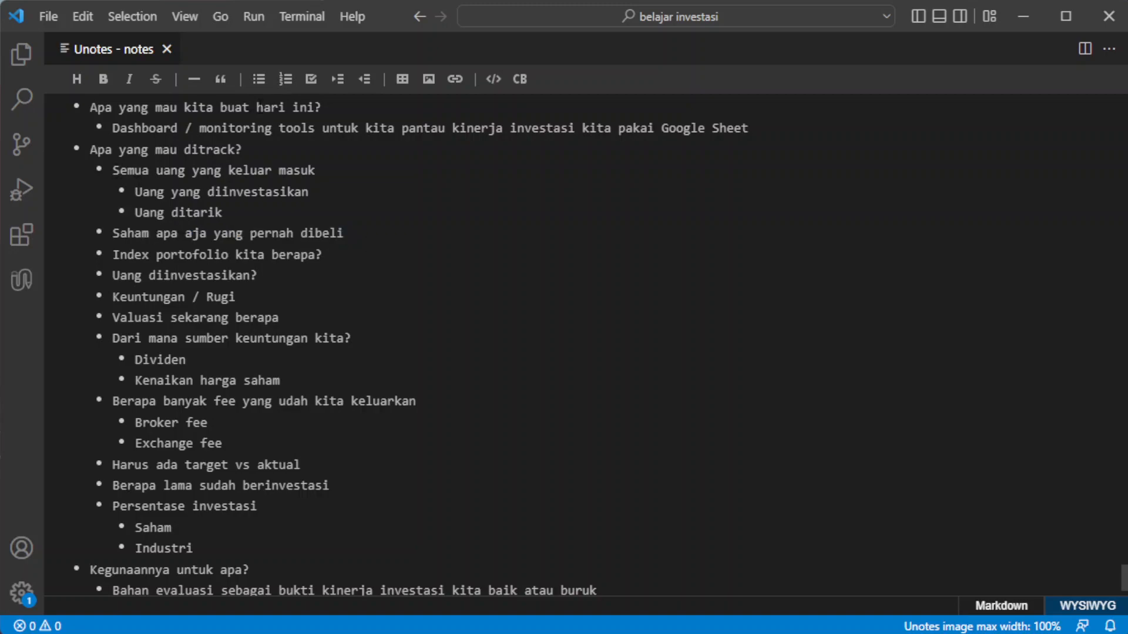
pyautogui.press('End')
pyautogui.click(310, 88)
pyautogui.click(101, 171)
pyautogui.click(309, 85)
pyautogui.click(101, 234)
pyautogui.click(313, 83)
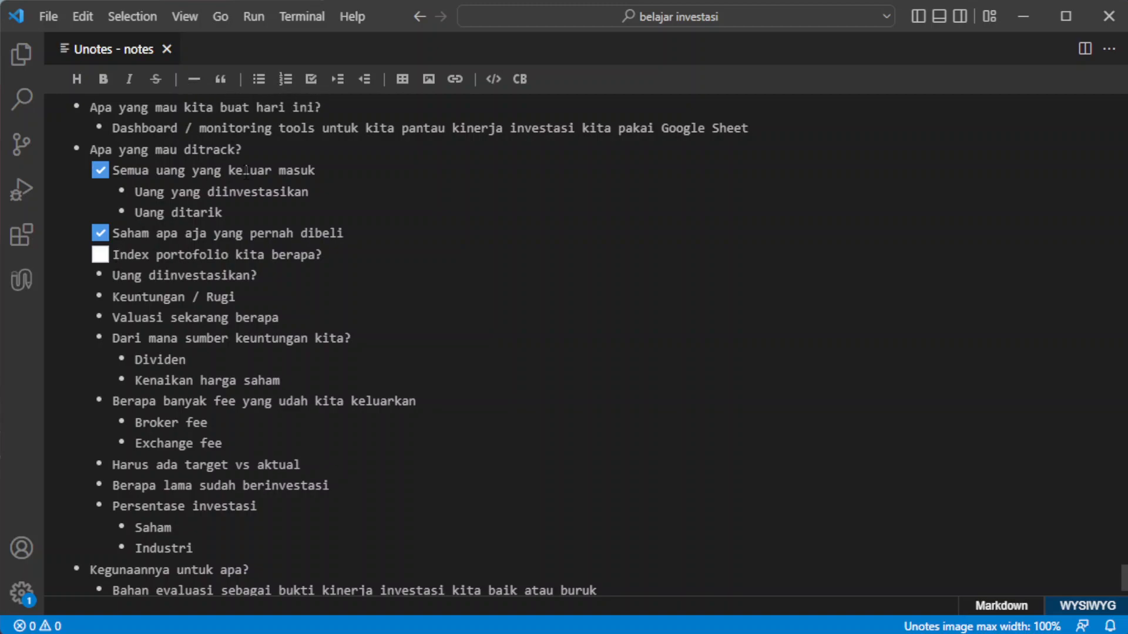
# Make "Uang diinvestasikan?" a checked task item, and "Keuntungan / Rugi" and "Valuasi sekarang berapa" unchecked ones
pyautogui.click(312, 79)
pyautogui.click(103, 277)
pyautogui.click(126, 294)
pyautogui.click(312, 79)
pyautogui.click(311, 79)
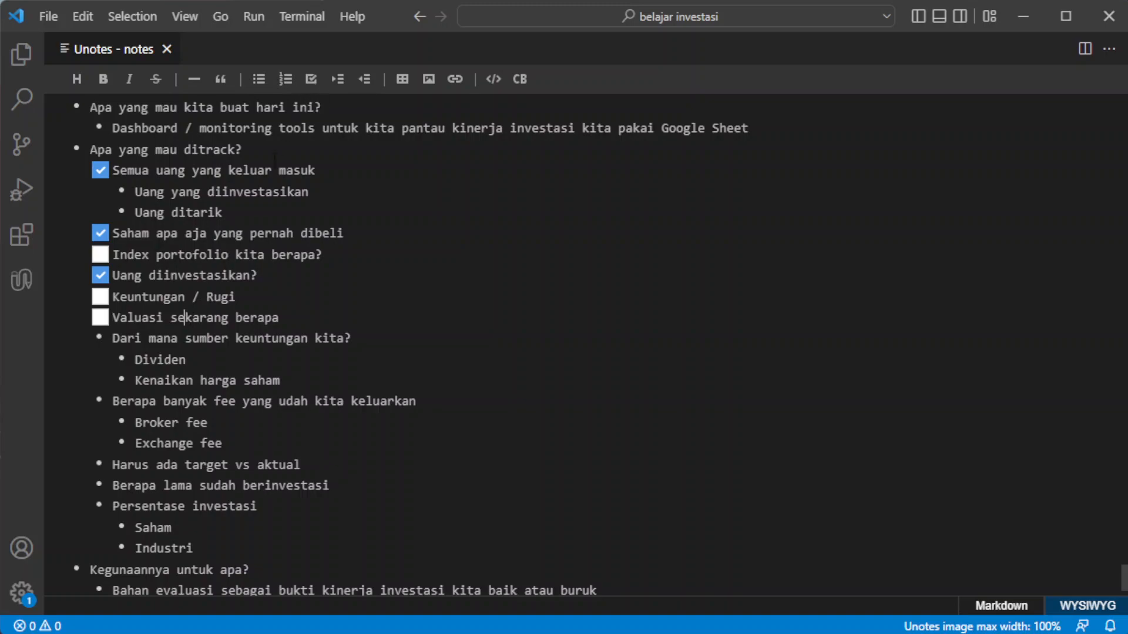
# Make "Dari mana sumber keuntungan kita?" an unchecked task item and "Berapa banyak fee yang udah kita keluarkan" a checked one
pyautogui.click(313, 79)
pyautogui.click(101, 339)
pyautogui.click(101, 339)
pyautogui.click(142, 359)
pyautogui.scroll(-3, 148, 350)
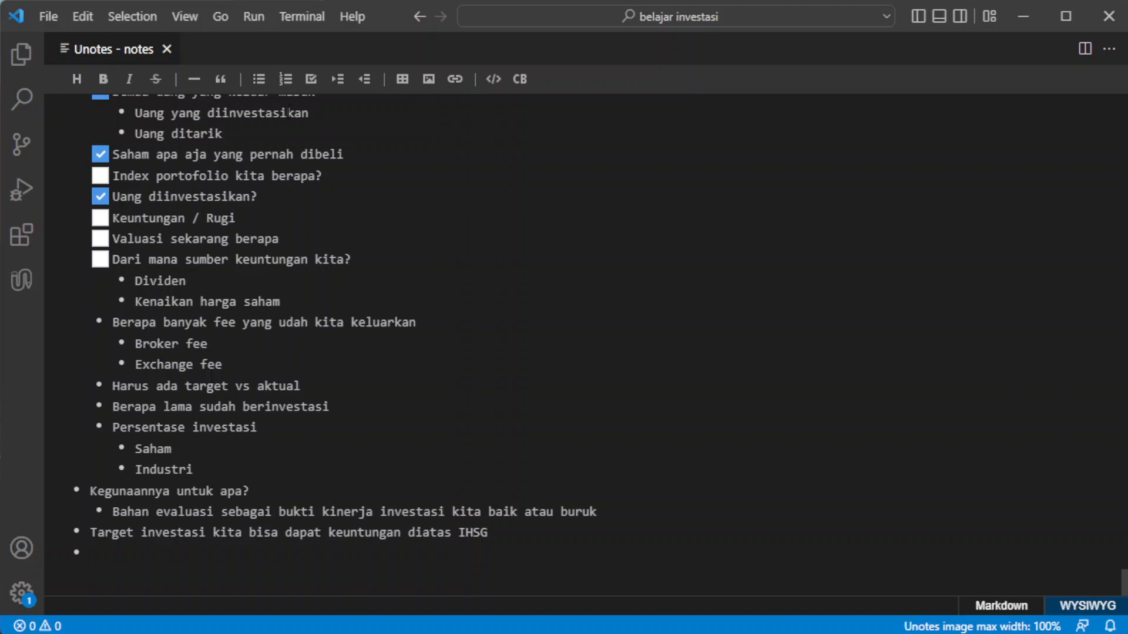
pyautogui.click(312, 79)
pyautogui.click(102, 324)
# Convert "Harus ada target vs aktual", "Berapa lama sudah berinvestasi" and "Persentase investasi" into unchecked task items
pyautogui.click(311, 80)
pyautogui.click(116, 407)
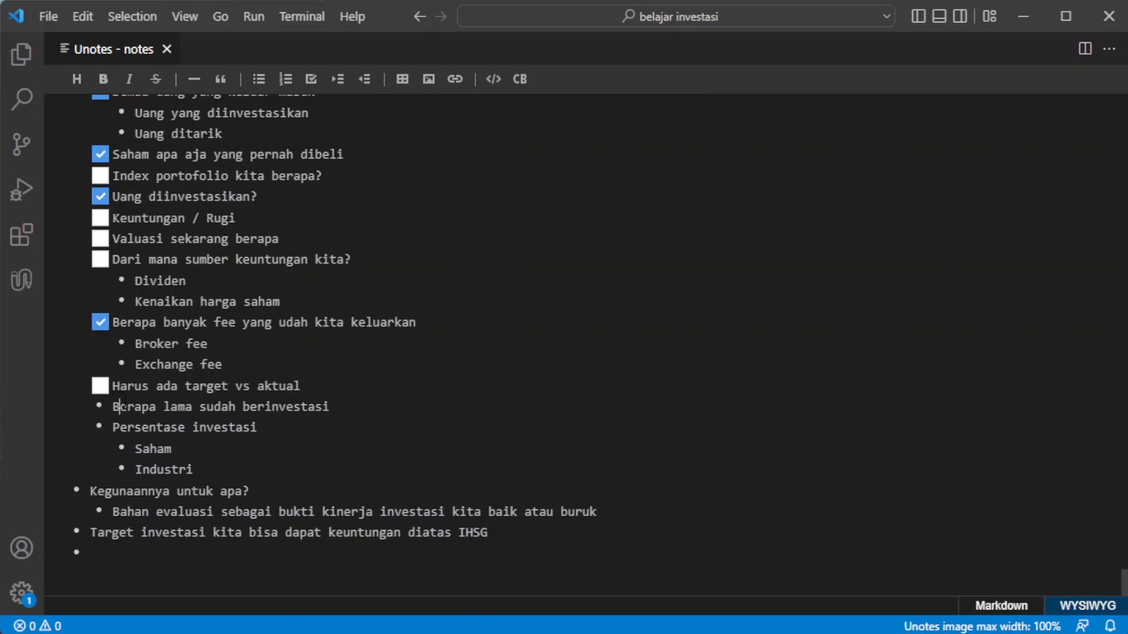
pyautogui.click(318, 82)
pyautogui.click(119, 429)
pyautogui.click(314, 81)
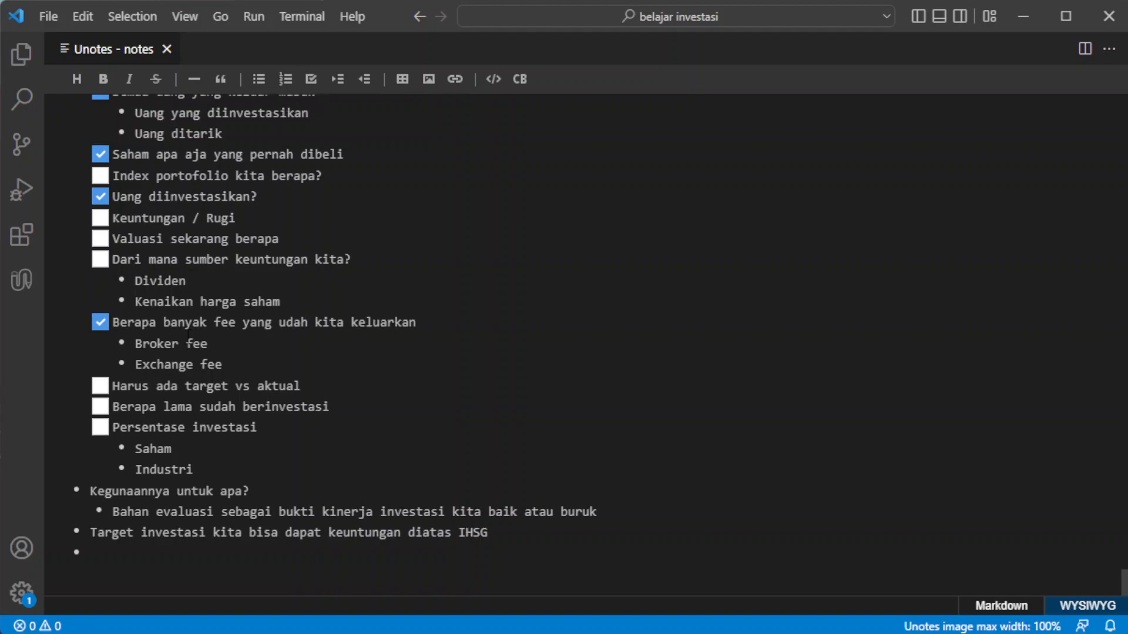
pyautogui.scroll(3, 188, 338)
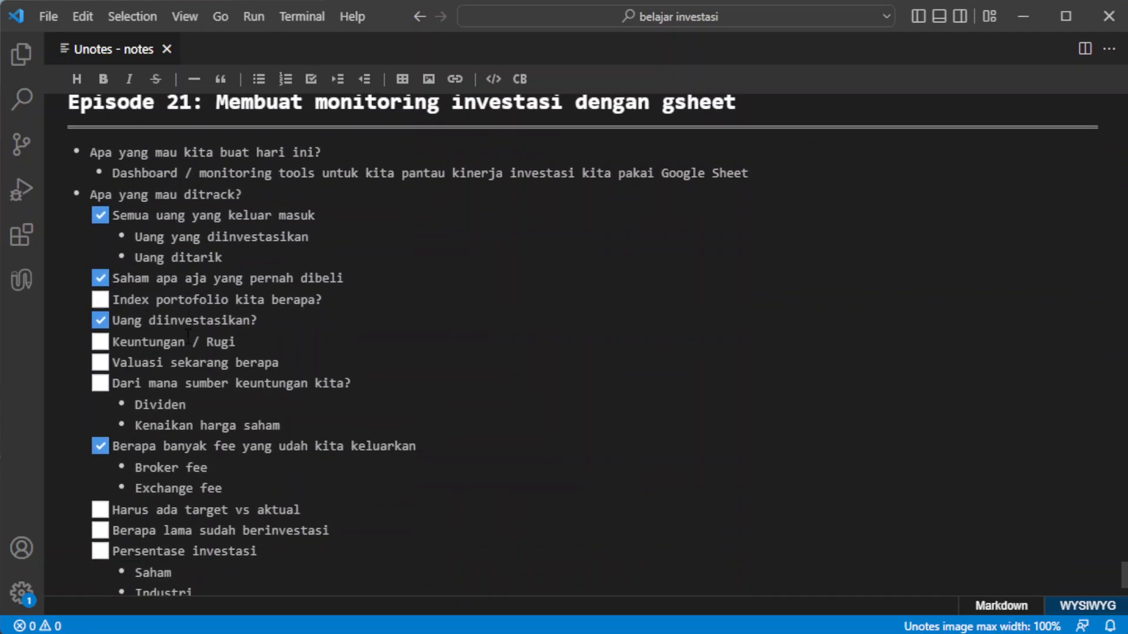